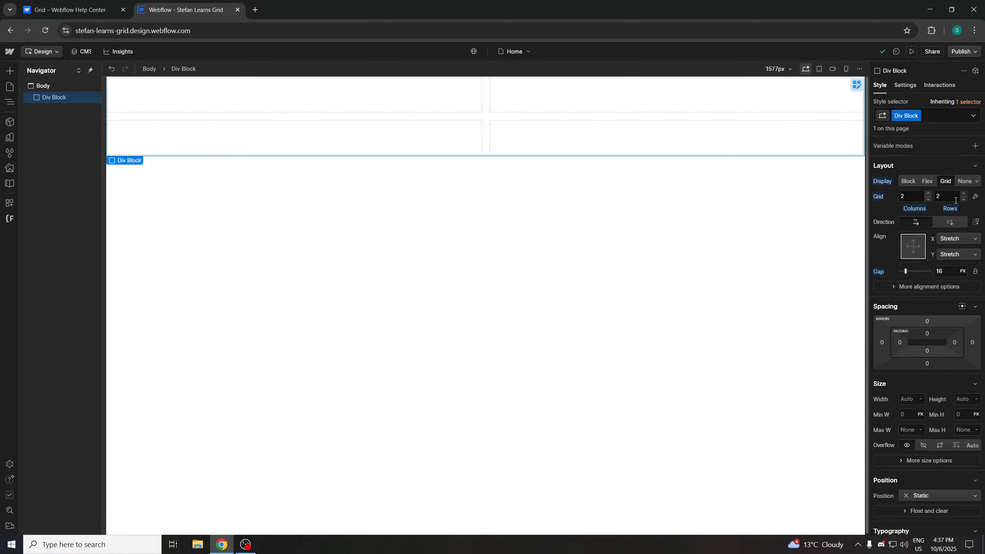
Read the help article's section on how to create and edit a grid
click(107, 6)
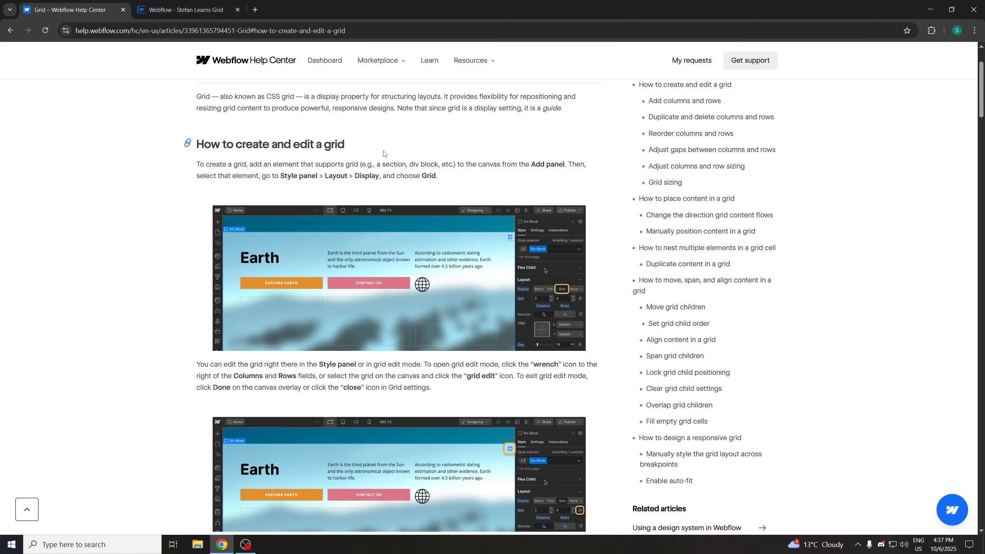
scroll(425, 172, down, 1)
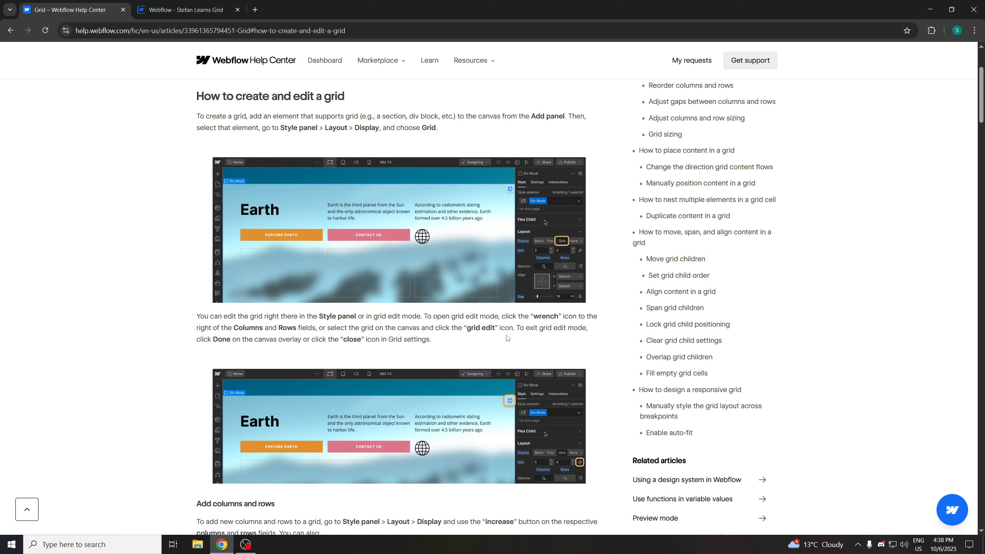
click(211, 11)
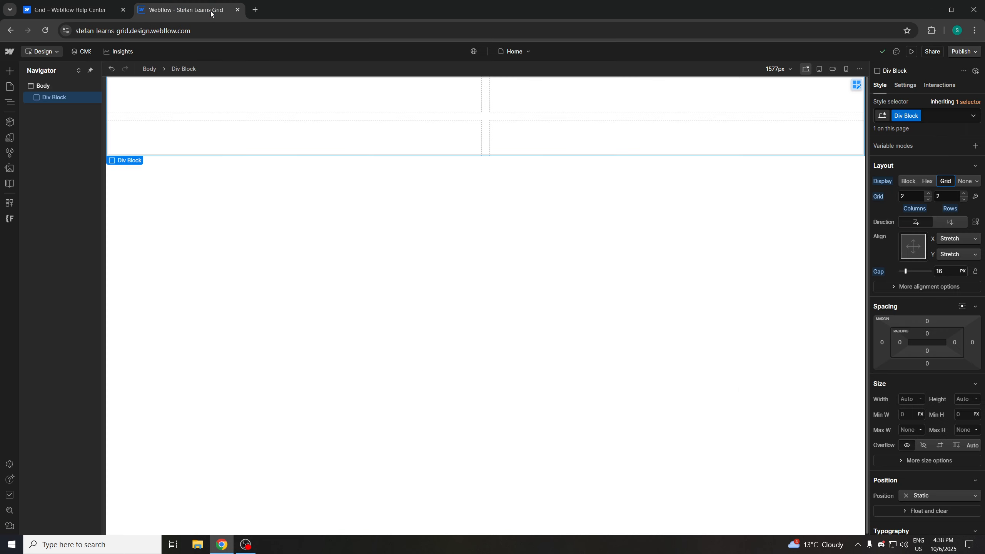
Open grid edit mode for the div block, then close the Grid settings again
click(975, 197)
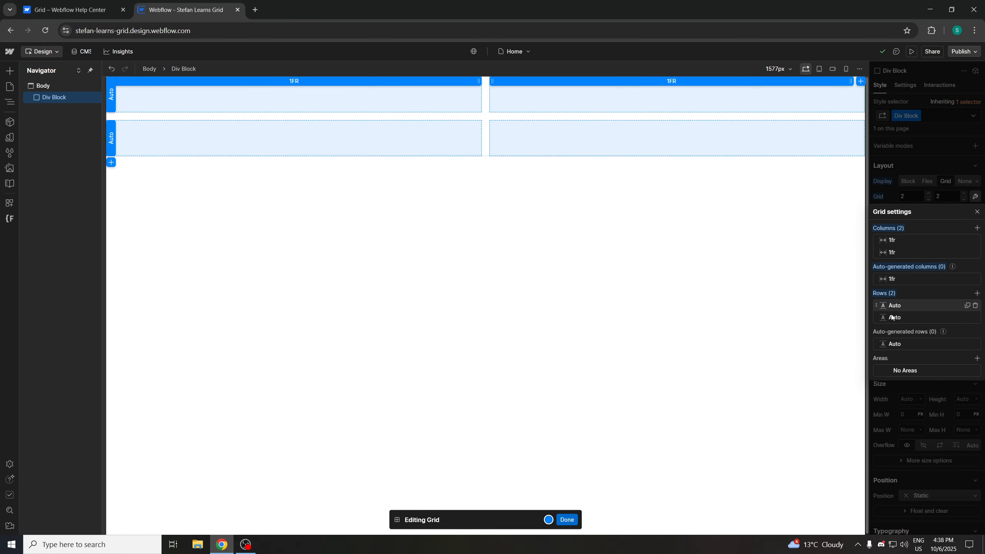
click(70, 10)
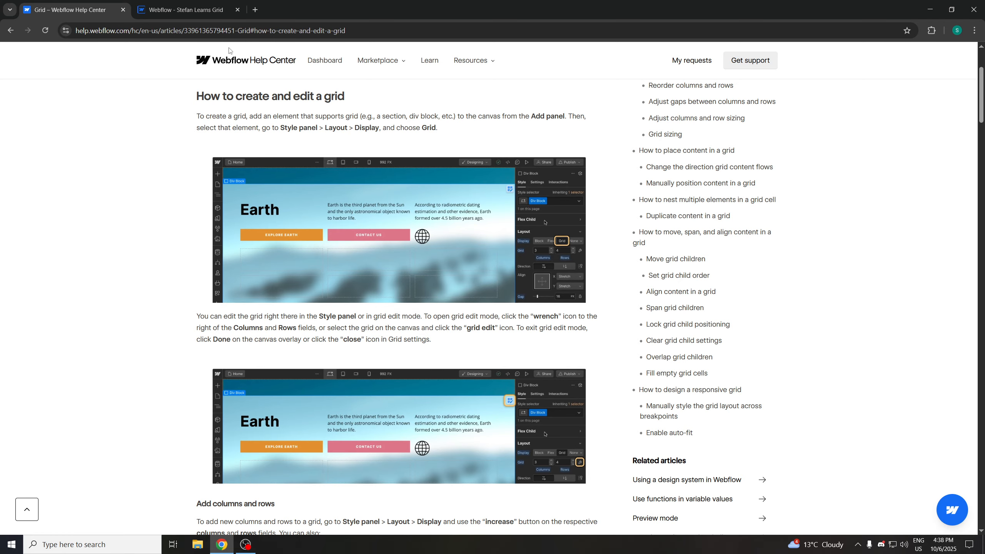
click(186, 9)
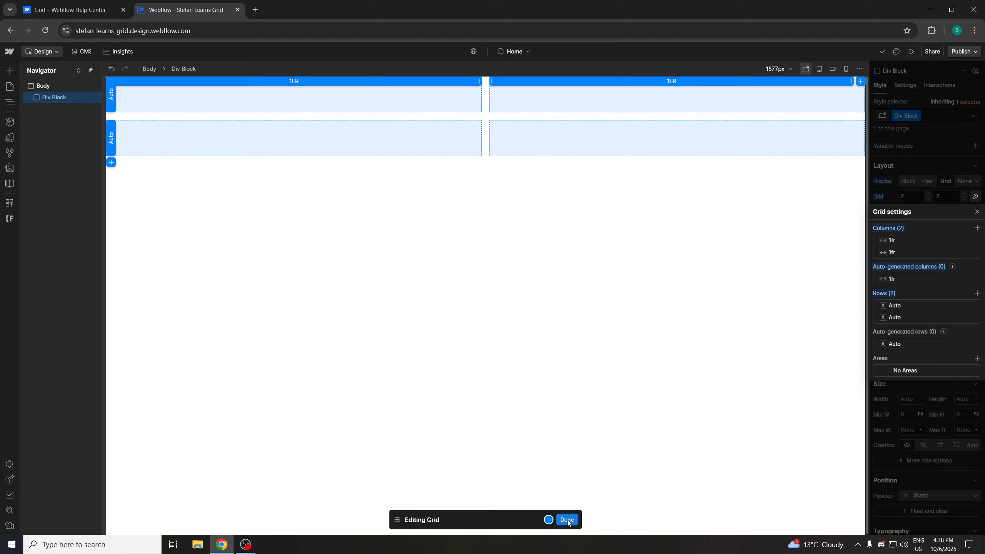
click(977, 214)
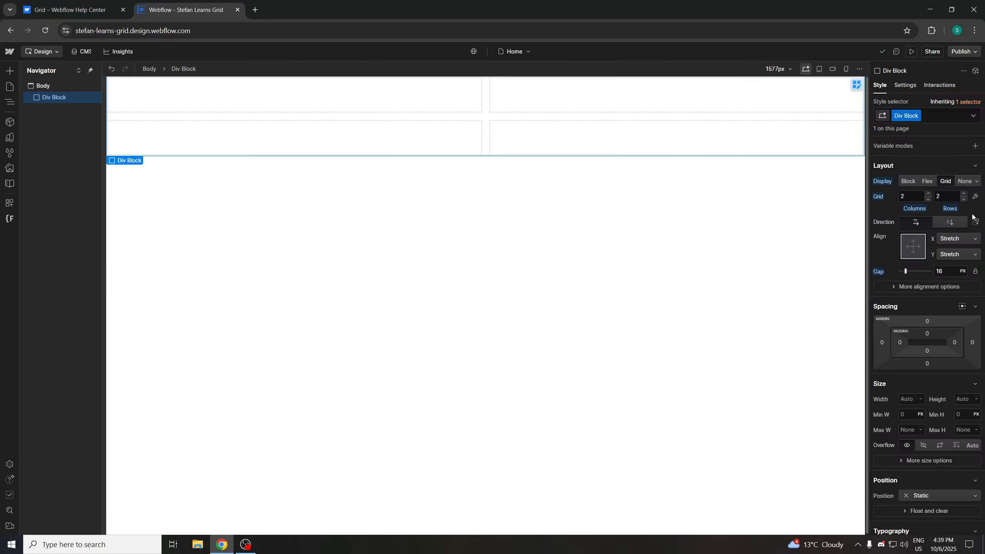
Read the help article's instructions on adding columns and rows to a grid
click(95, 6)
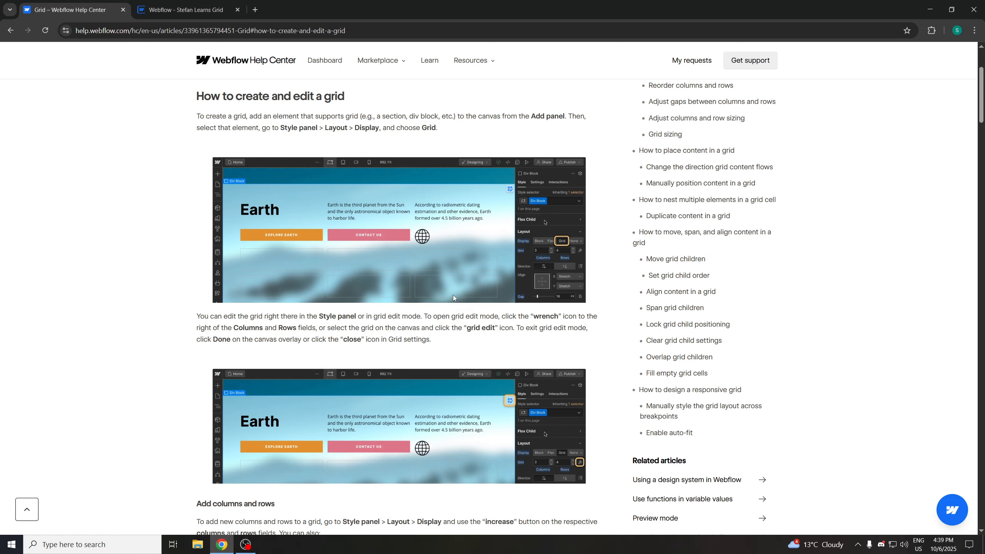
scroll(457, 291, down, 2)
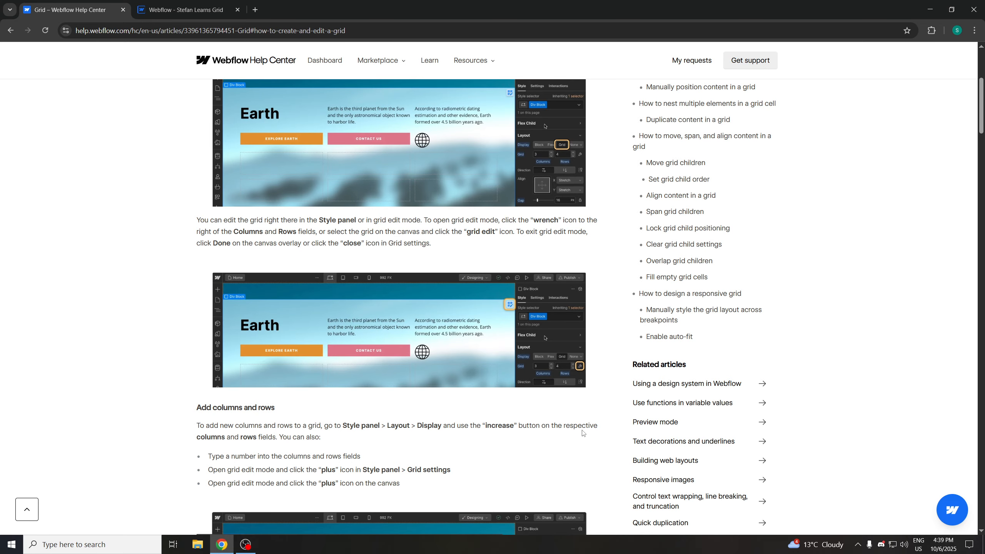
scroll(267, 452, down, 1)
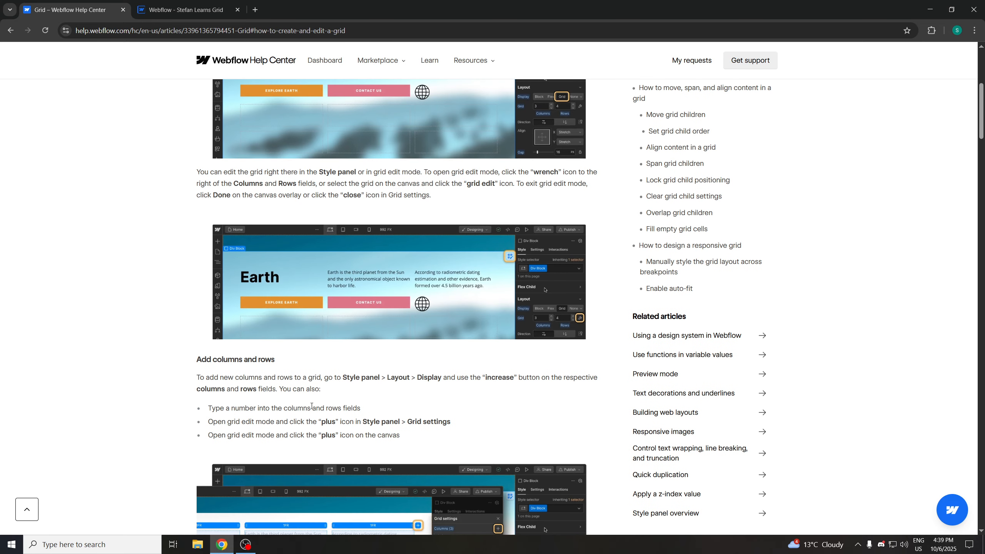
scroll(256, 418, down, 1)
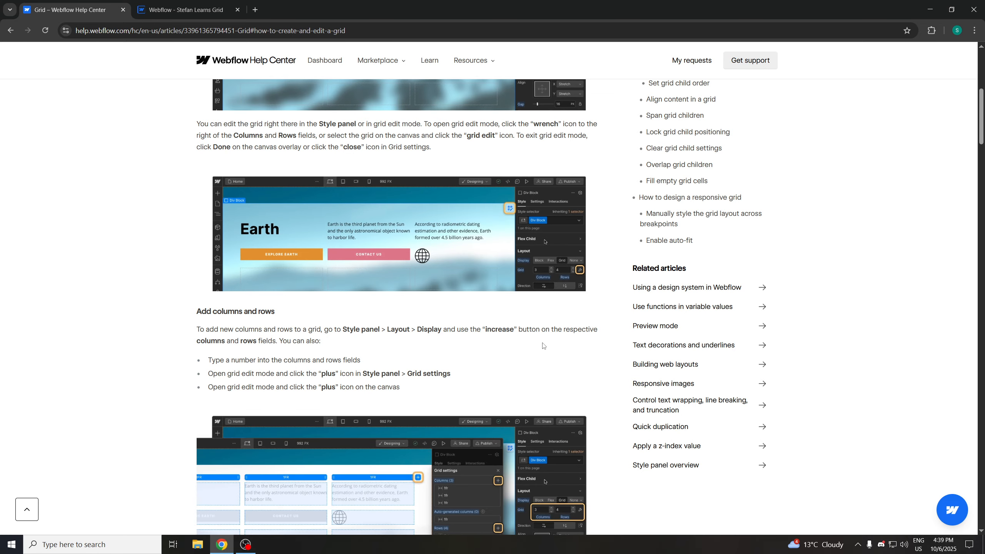
click(186, 10)
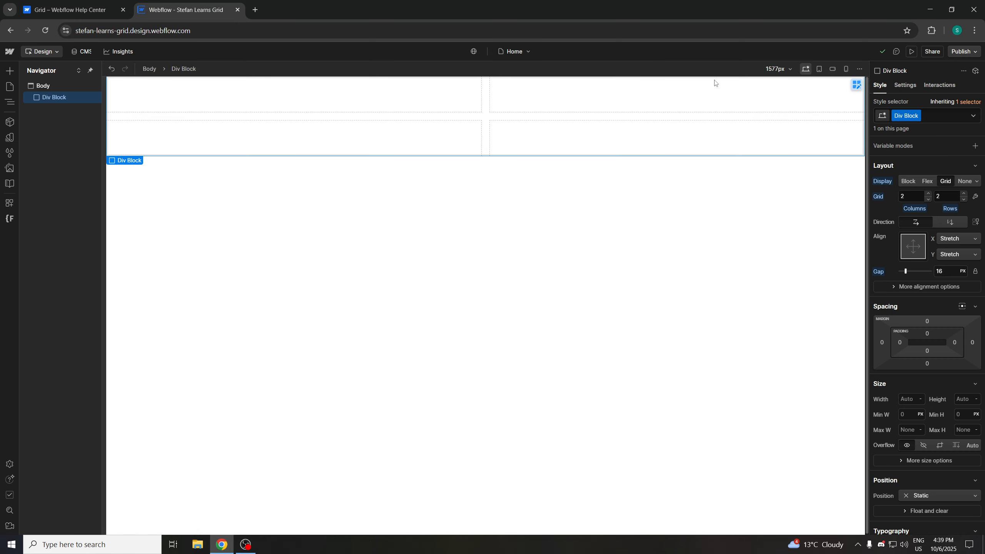
Try the column and row steppers, raising the grid to 3 by 3 and lowering it back to 2 by 2
click(927, 195)
click(927, 199)
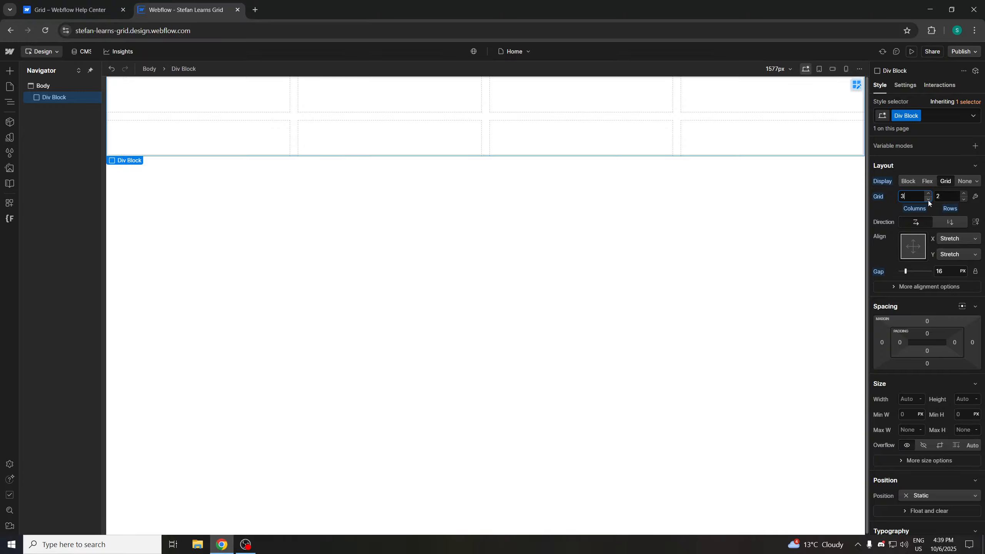
click(964, 194)
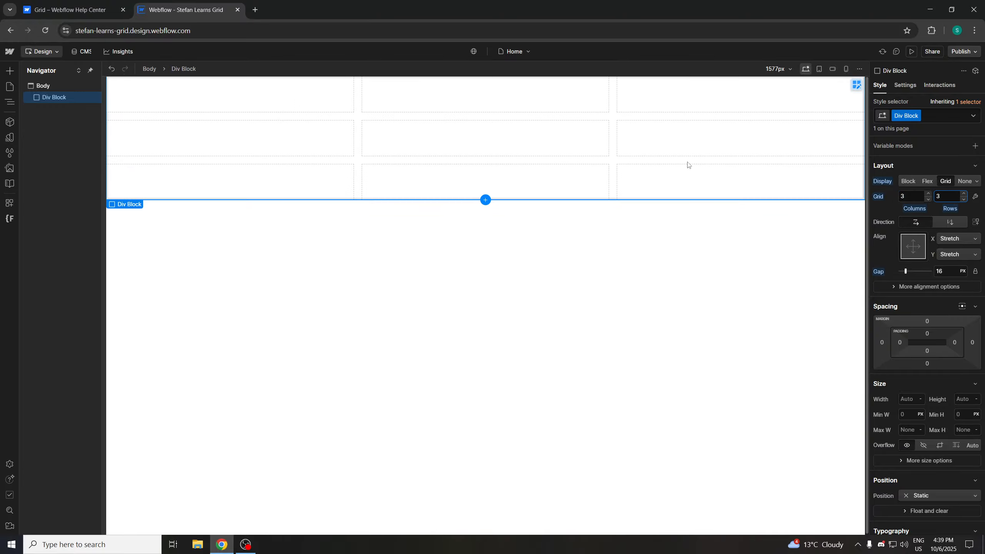
click(964, 199)
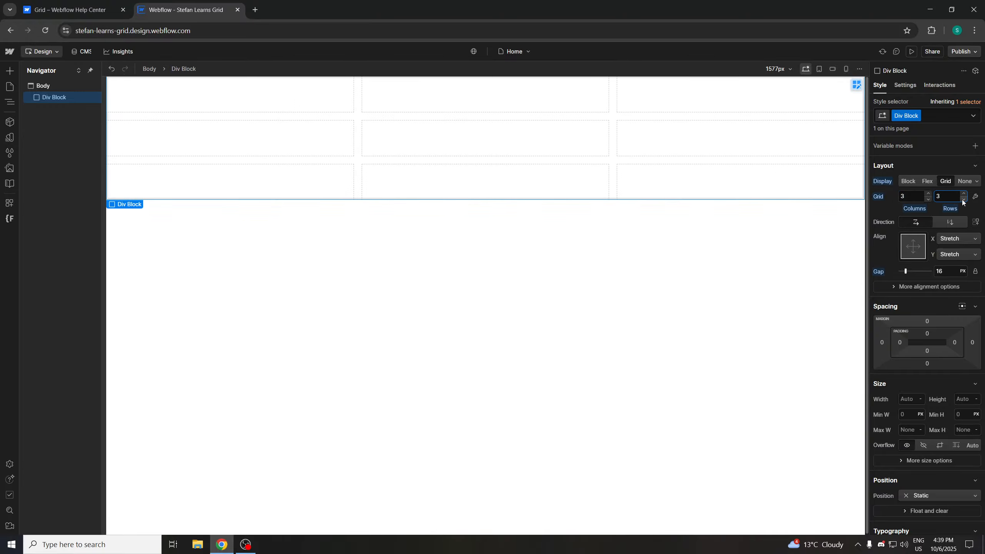
click(928, 194)
click(928, 200)
click(928, 199)
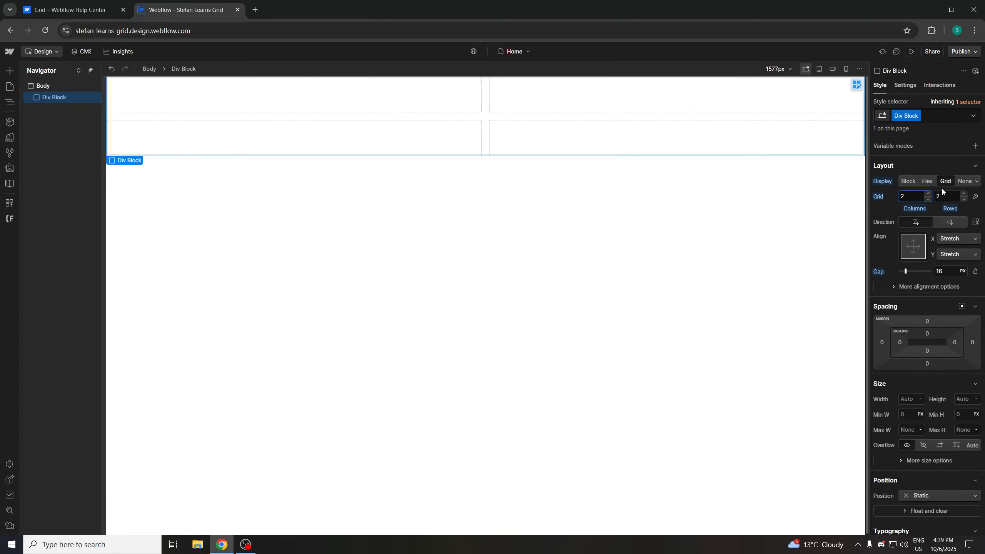
Set the grid to 4 columns and 4 rows by entering the numbers directly
click(73, 9)
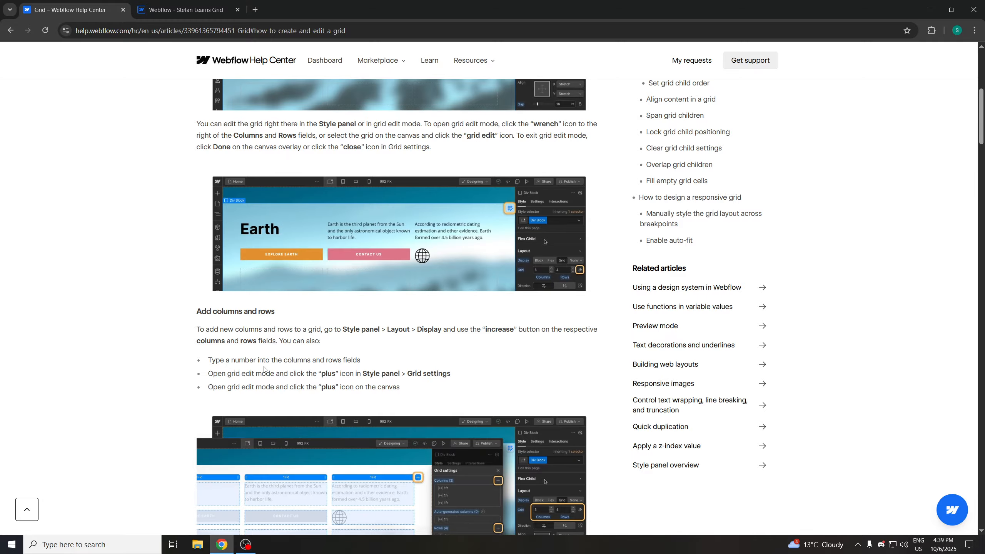
click(216, 11)
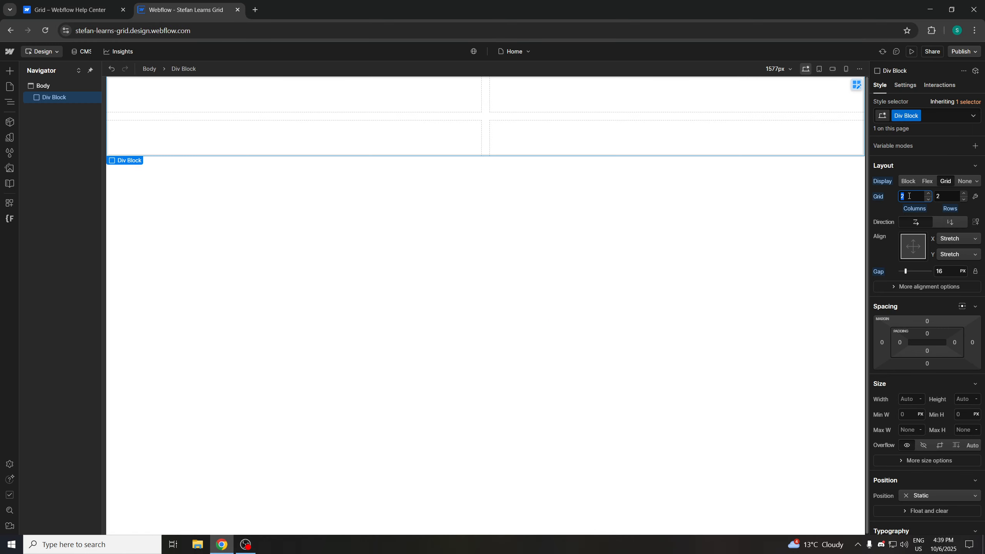
click(938, 196)
text(4)
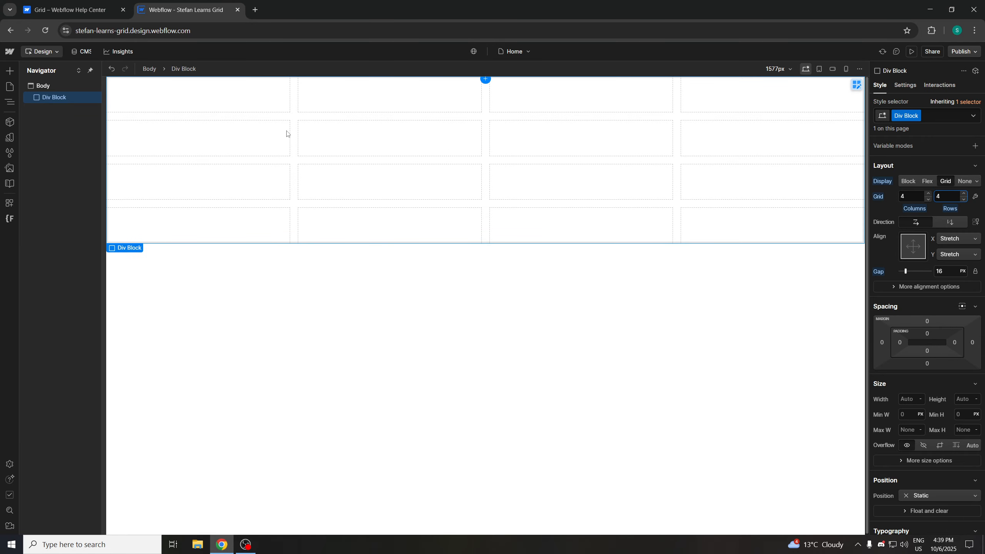
click(74, 10)
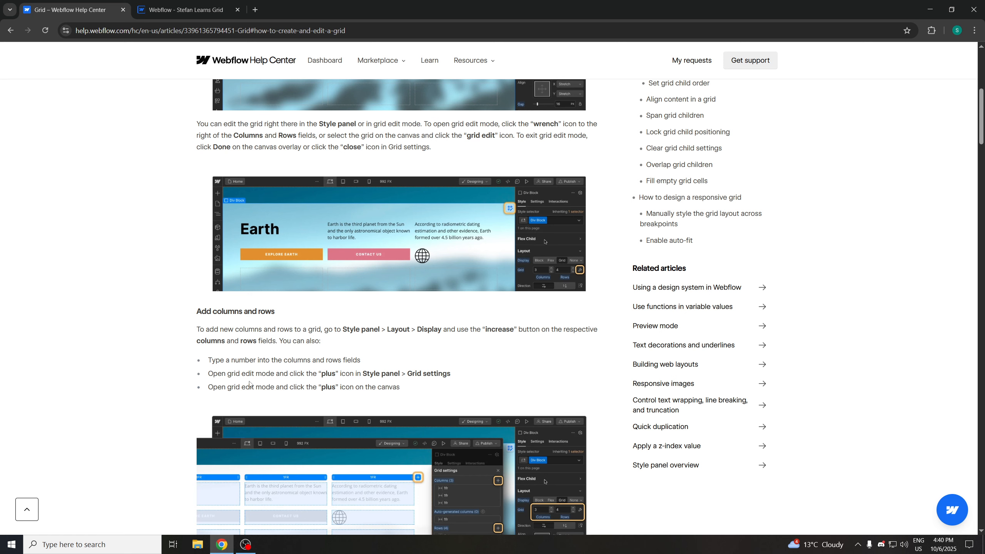
click(202, 10)
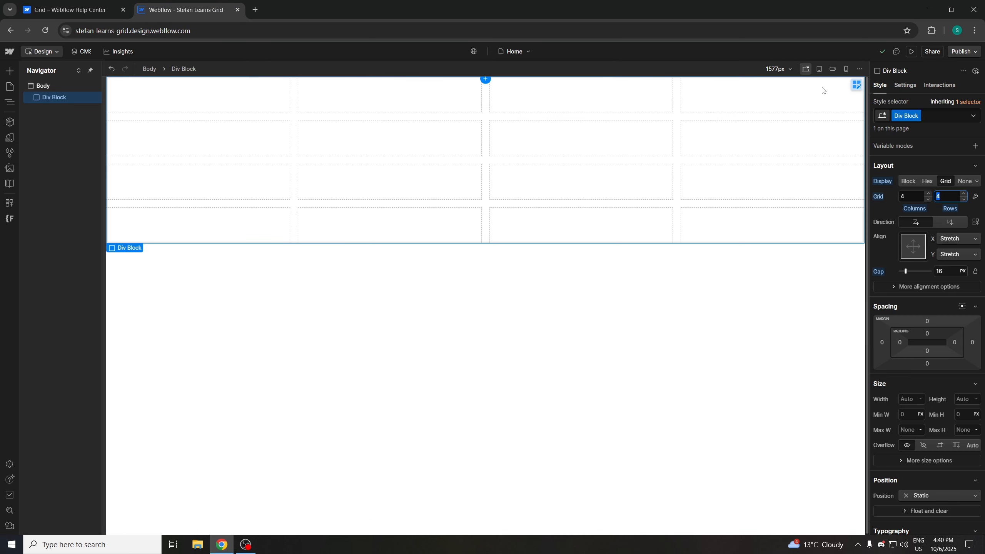
click(485, 82)
click(485, 80)
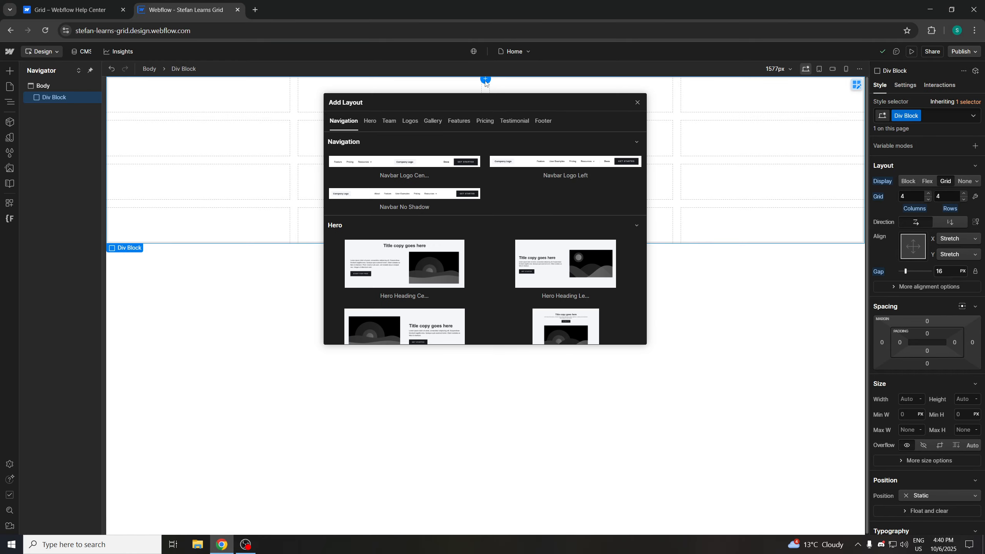
click(485, 80)
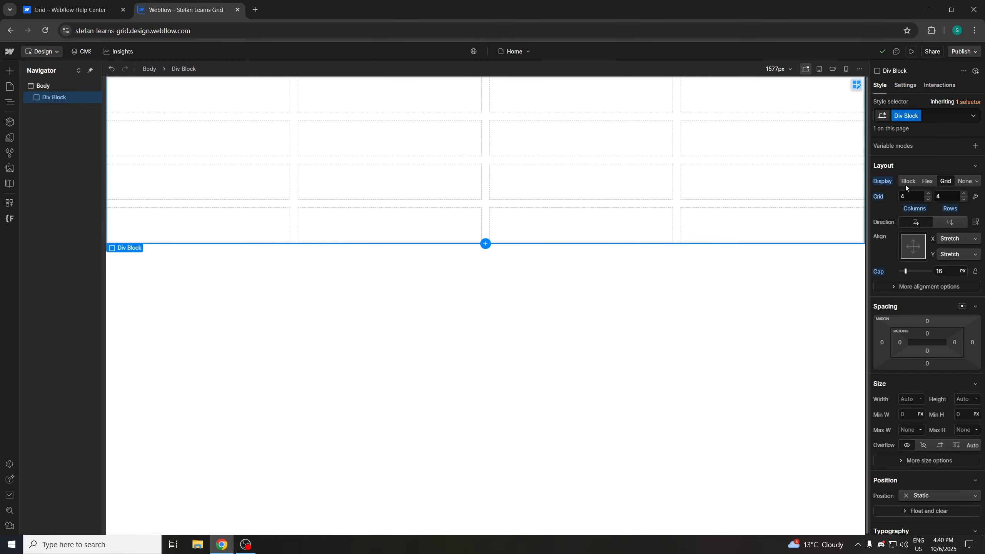
Open grid edit mode and add three columns on the canvas for 7 columns in total
click(975, 196)
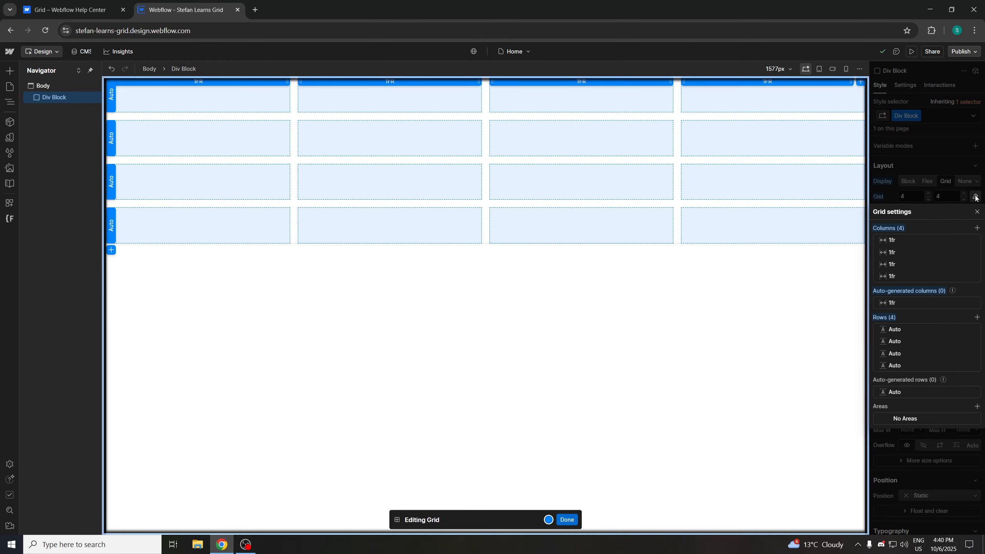
click(859, 82)
click(859, 82)
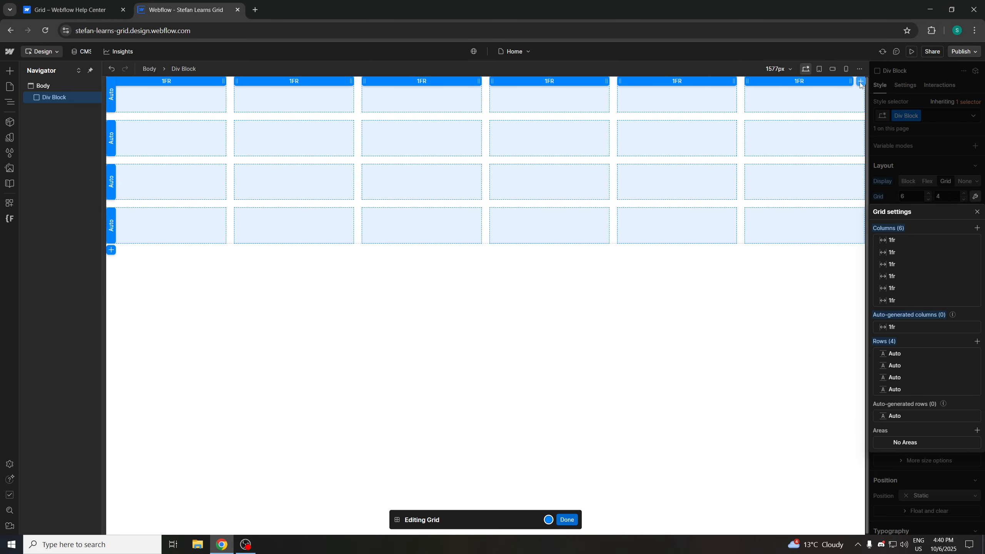
click(860, 82)
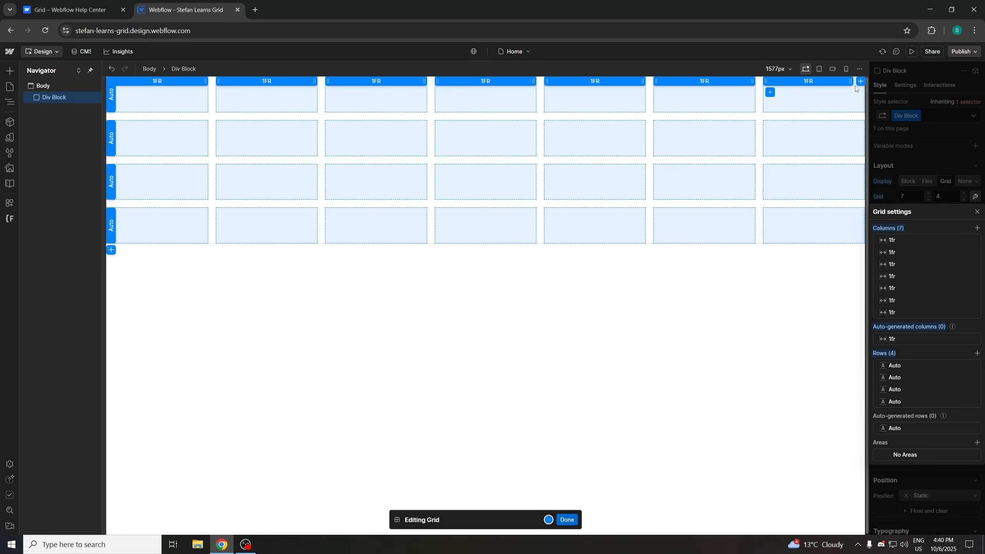
Add two rows on the canvas for 6 rows in total
click(111, 250)
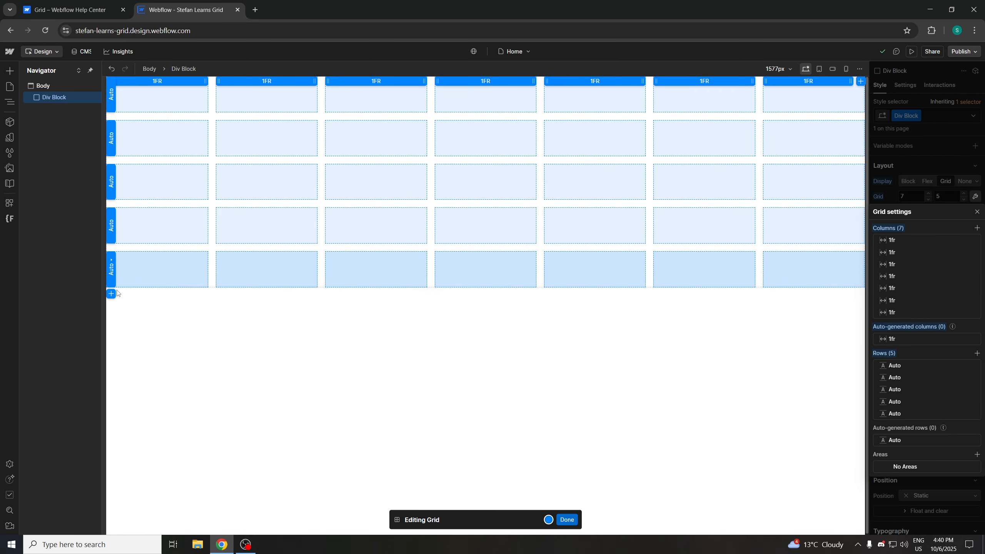
click(111, 293)
click(70, 9)
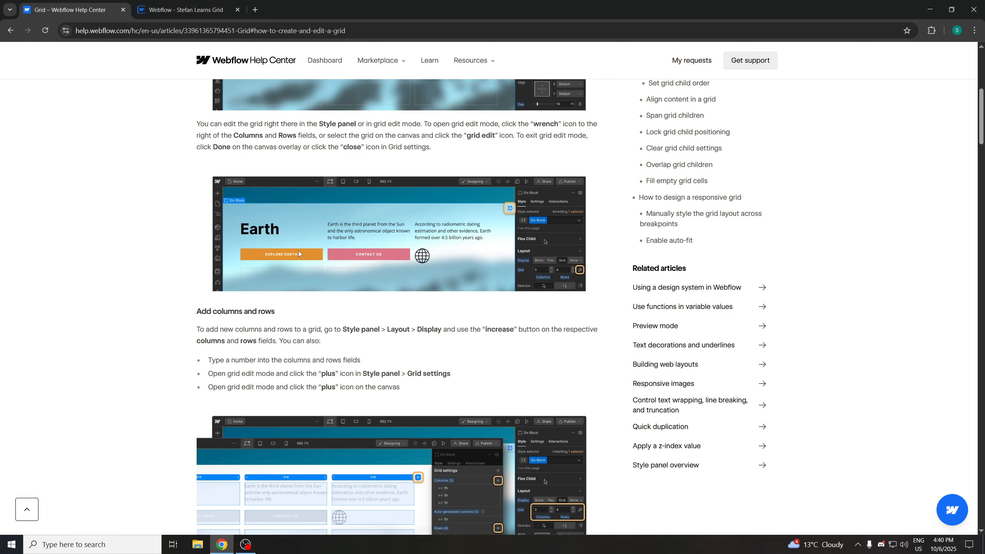
scroll(427, 346, down, 1)
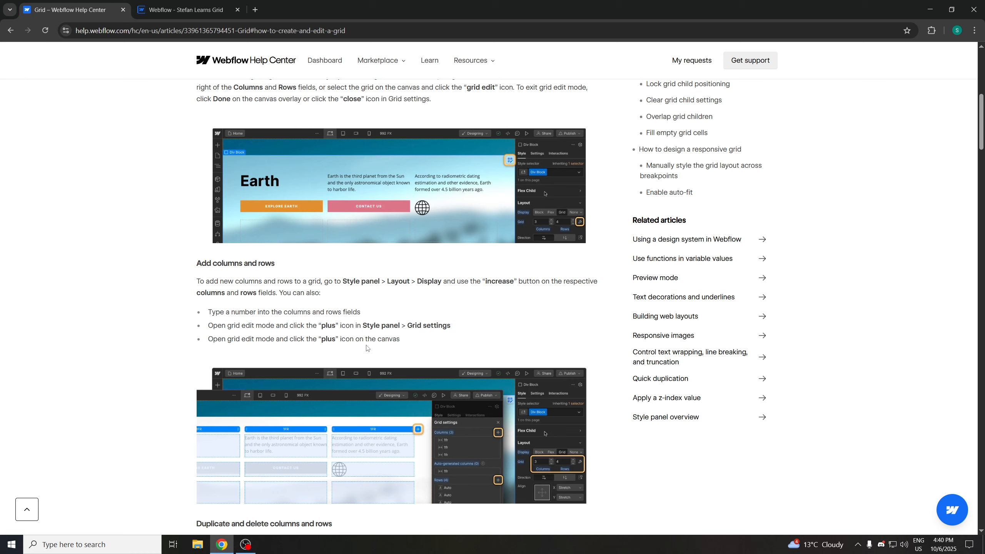
click(229, 14)
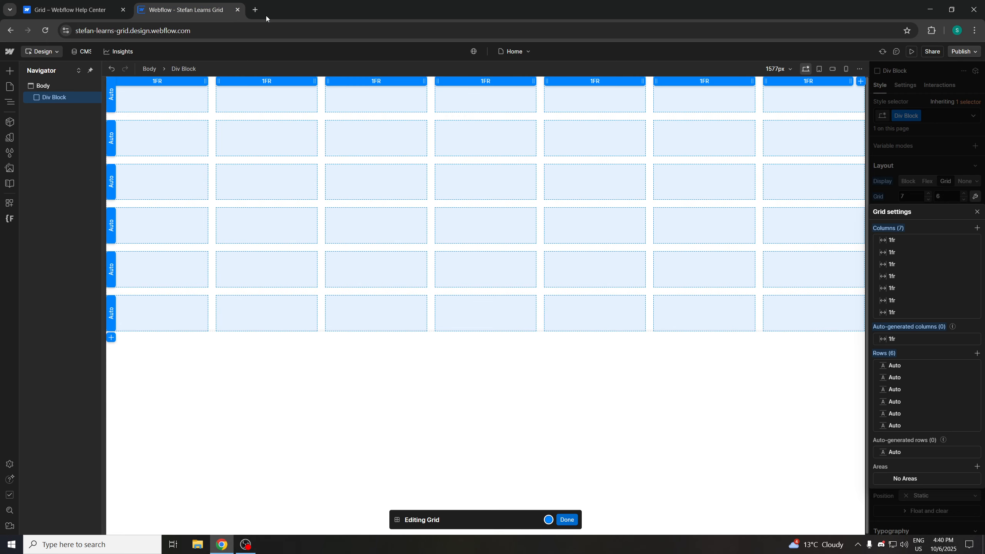
Add one column and three rows from Grid settings, making 8 columns and 10 rows
click(976, 227)
click(977, 365)
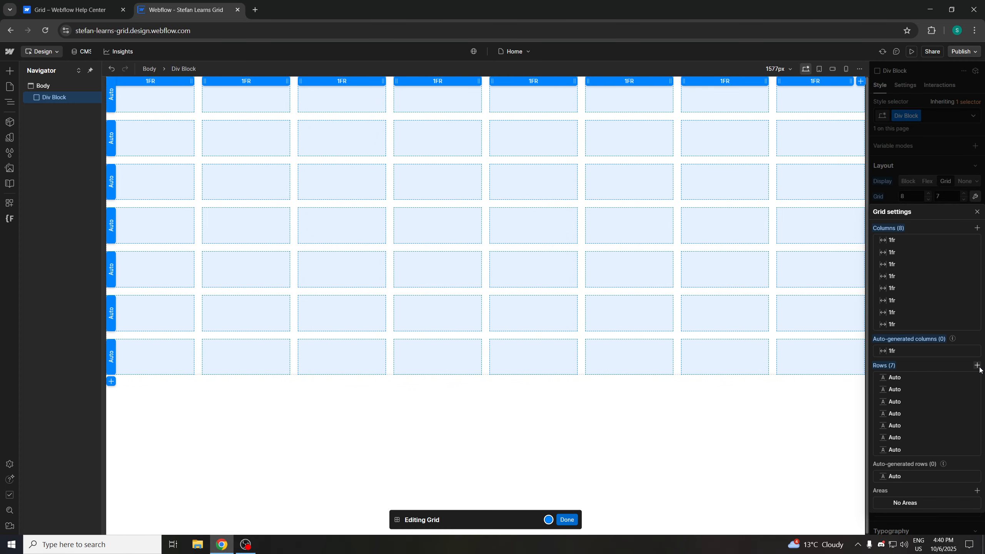
click(977, 365)
click(977, 365)
click(977, 366)
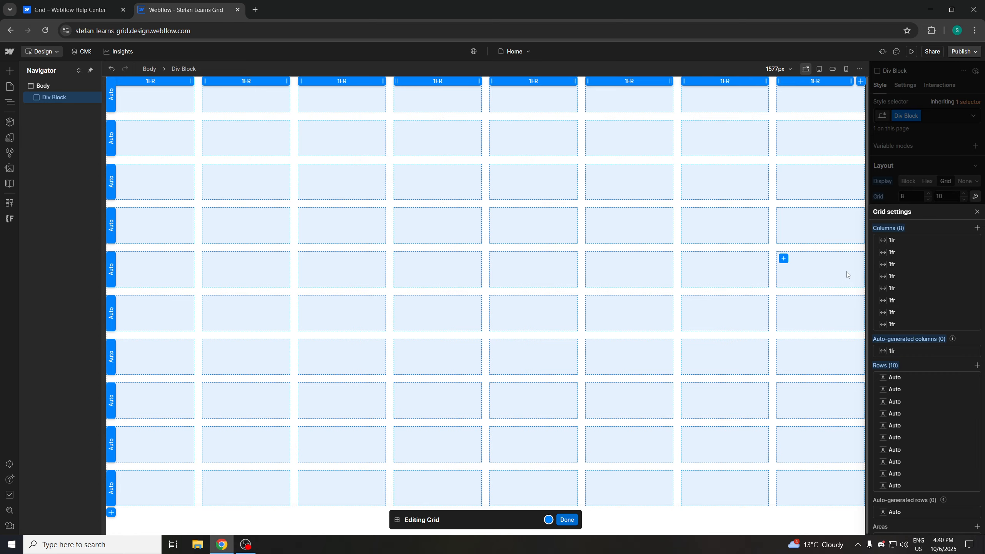
Reset the grid's columns and rows to their initial values and close Grid settings
click(892, 228)
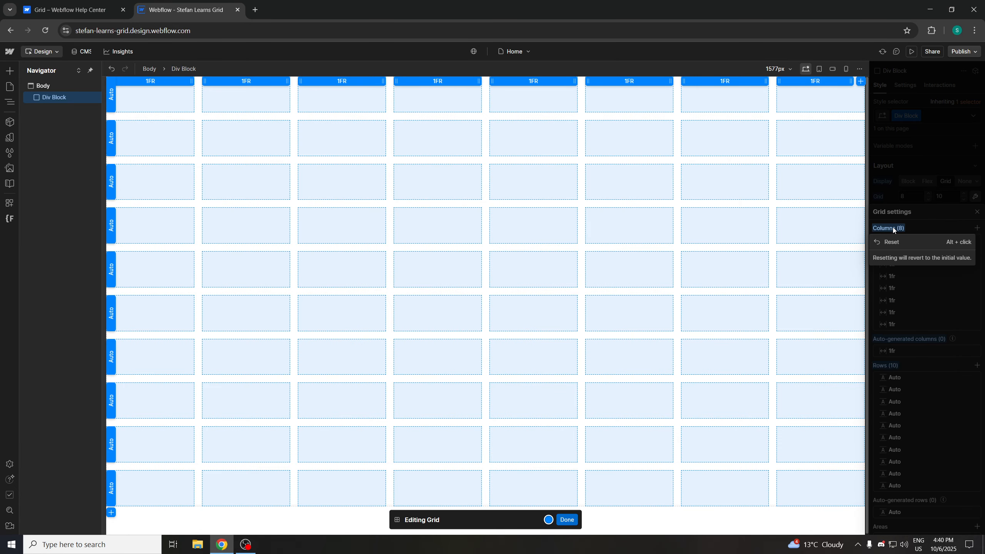
click(885, 242)
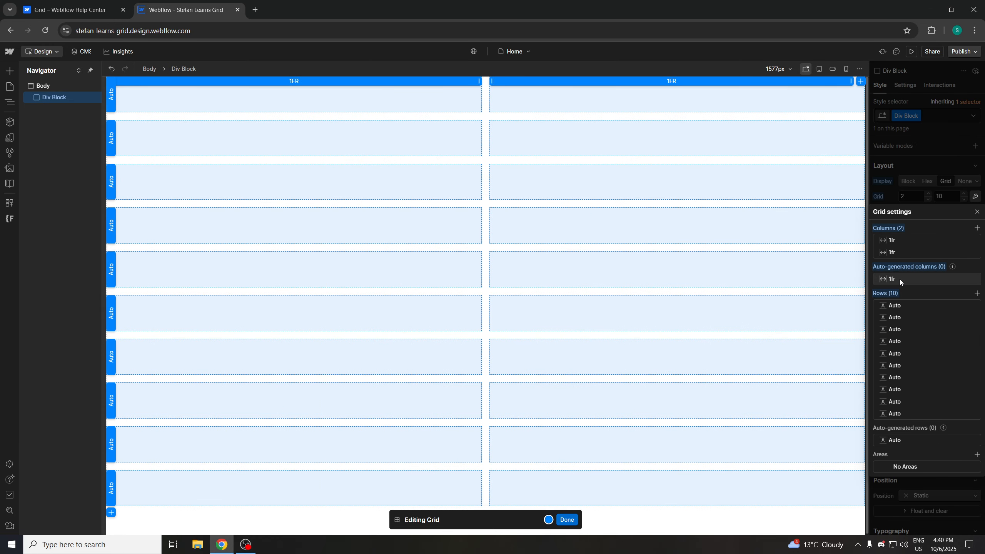
click(883, 293)
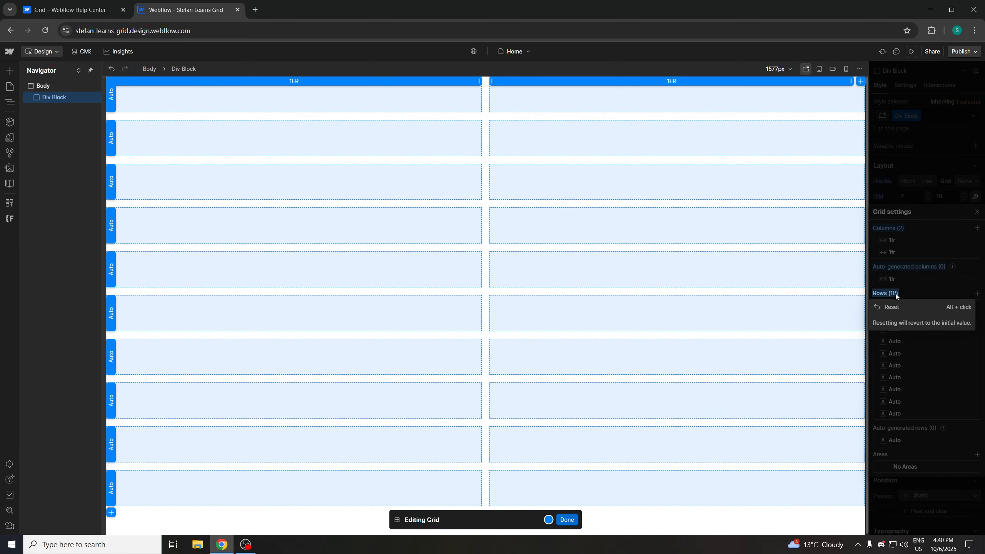
click(893, 293)
alt+click(893, 293)
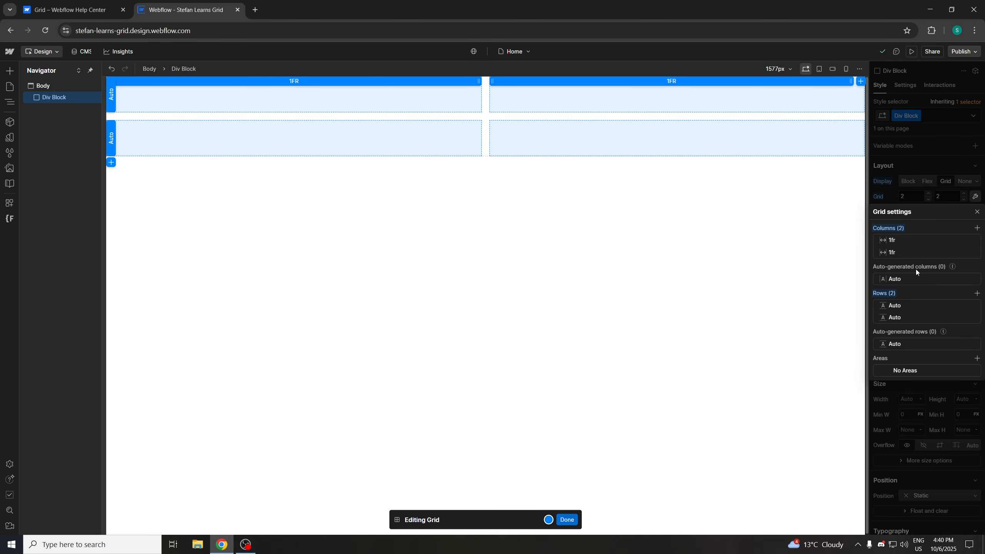
click(977, 212)
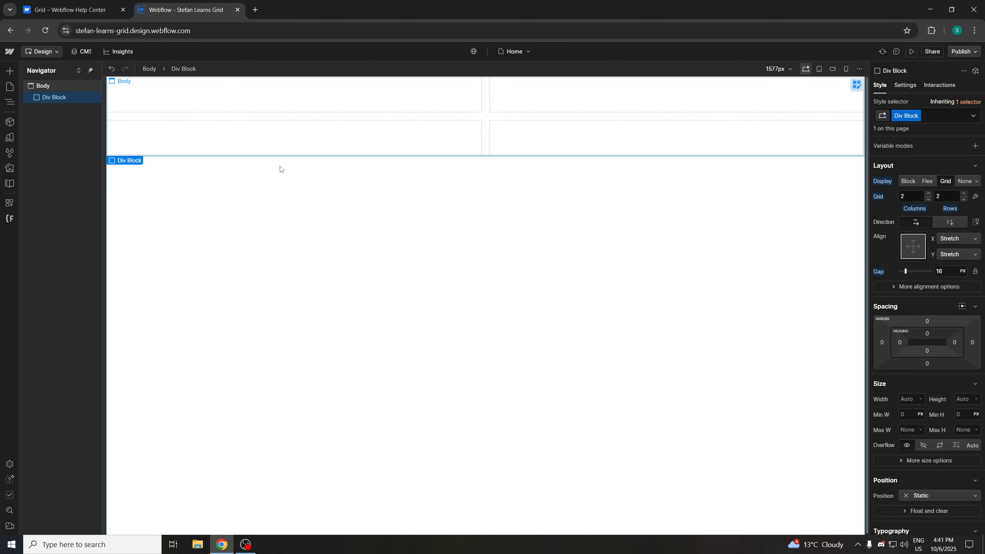
Read the help article's section on duplicating and deleting grid columns and rows
click(69, 9)
scroll(391, 319, down, 2)
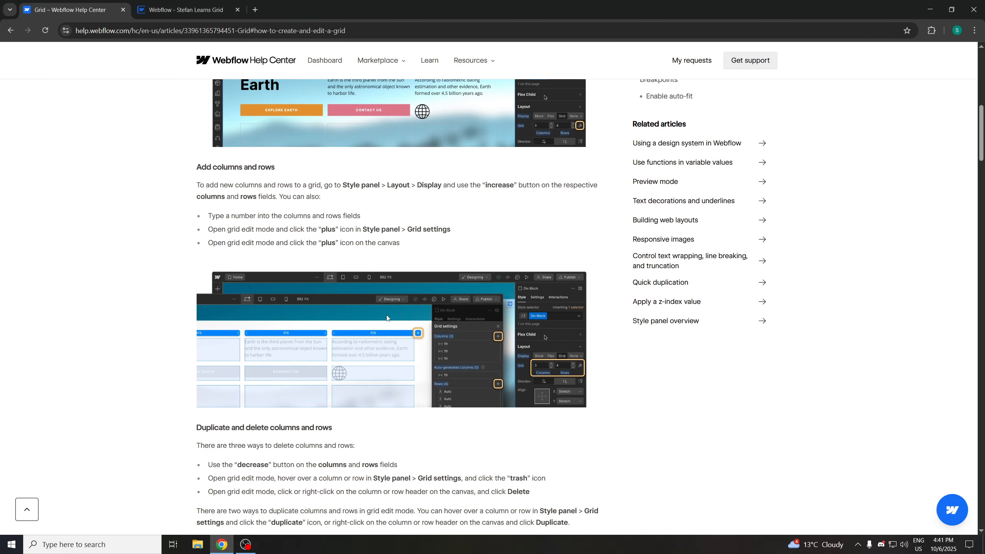
scroll(256, 426, down, 1)
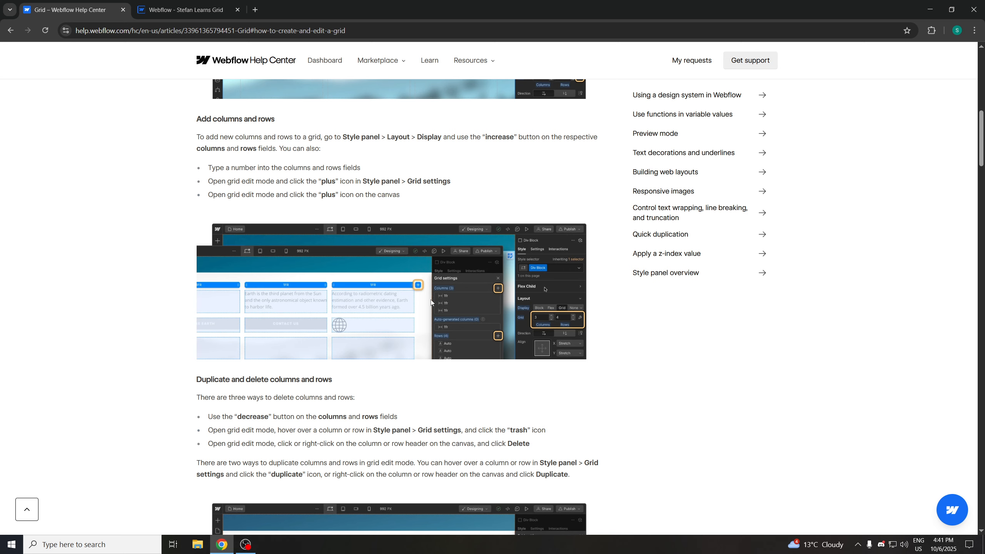
scroll(414, 270, down, 1)
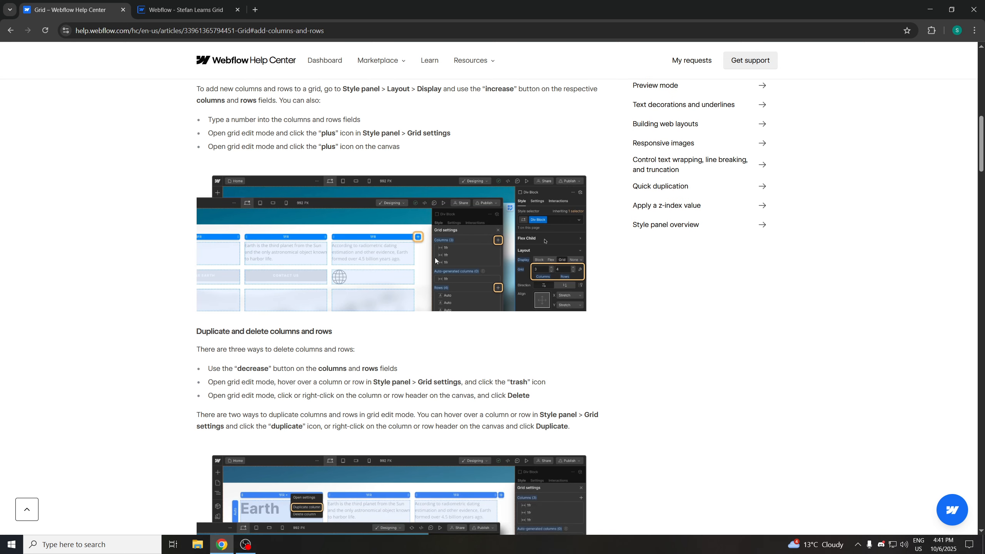
scroll(337, 264, down, 1)
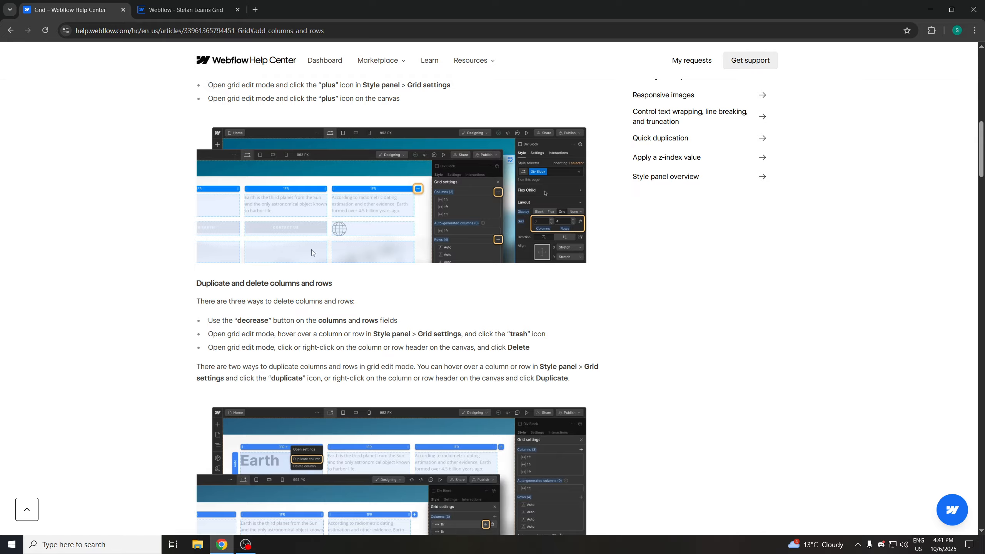
scroll(312, 253, down, 1)
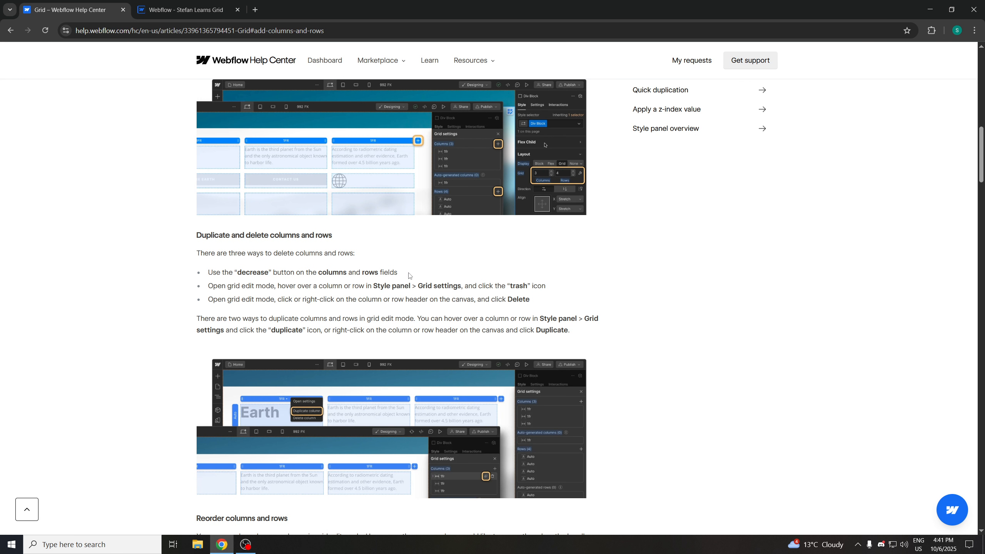
click(182, 9)
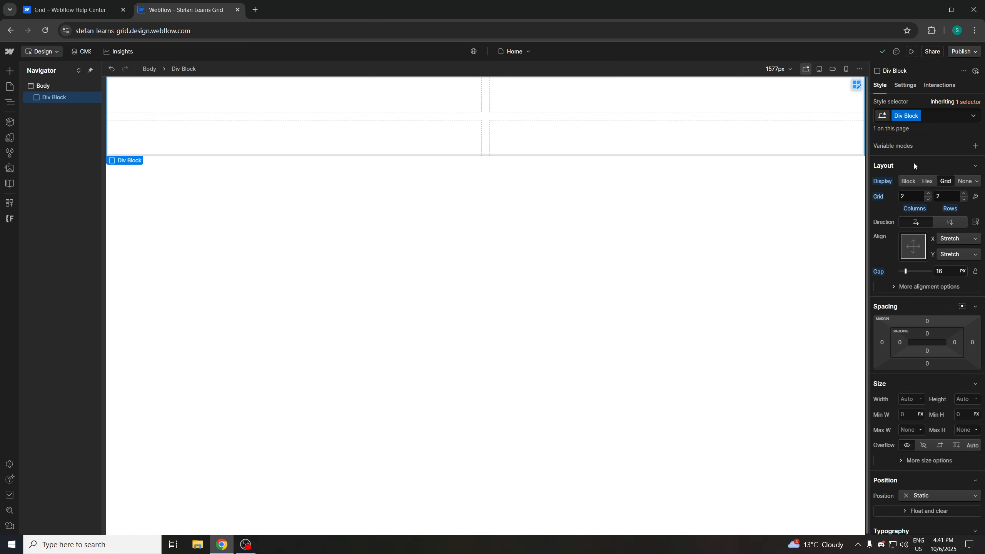
Set the grid to 4 columns and 4 rows, then decrease both columns and rows to 3
click(915, 196)
text(4)
key(Tab)
text(4)
key(Return)
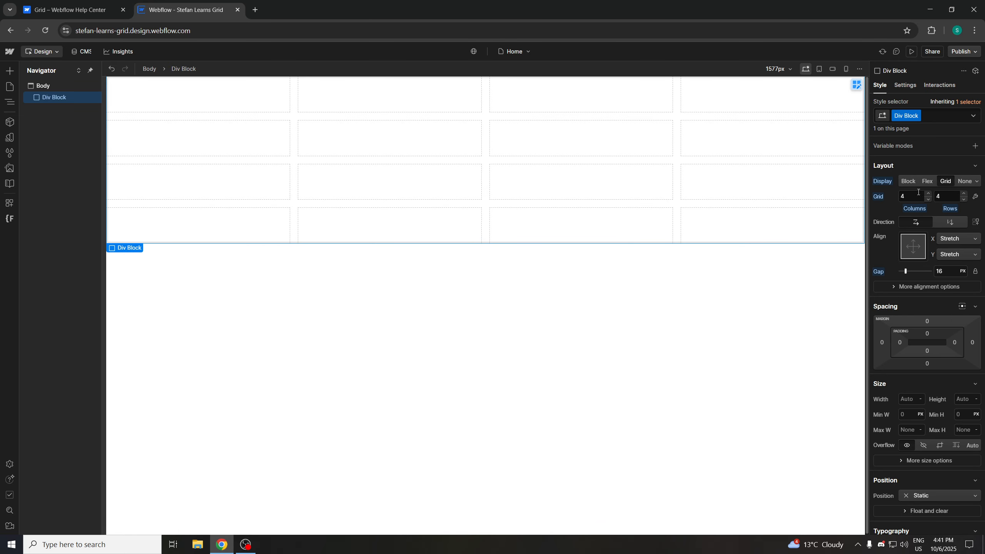
click(964, 200)
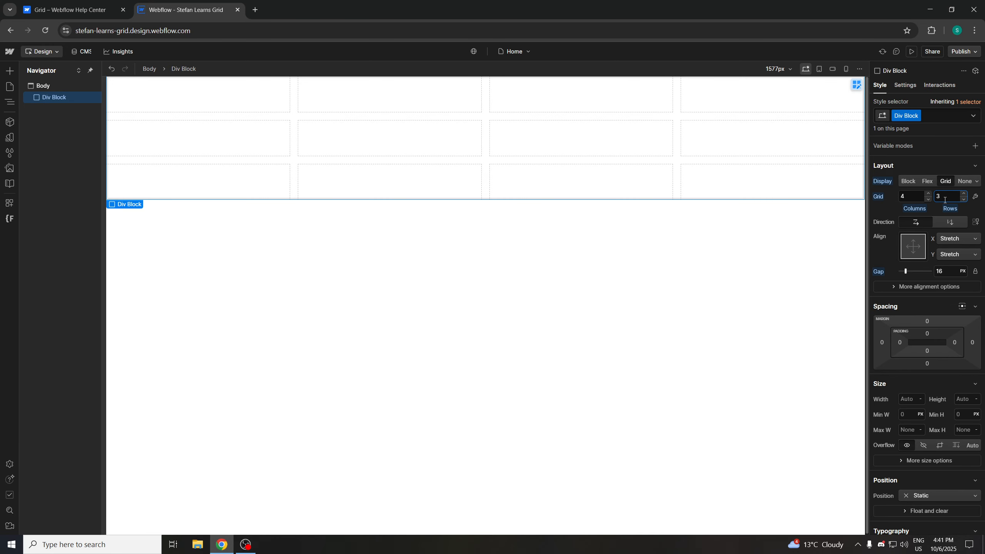
click(928, 199)
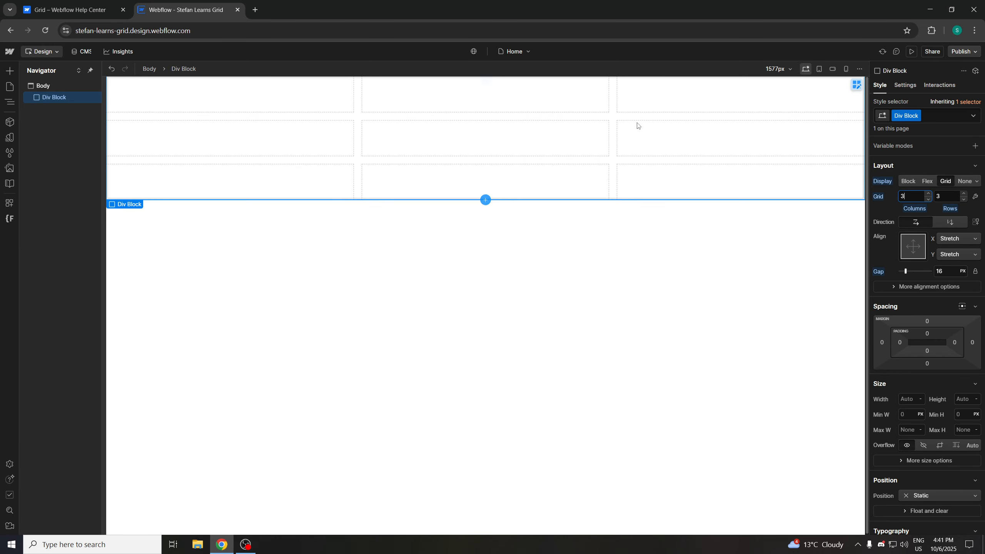
Open Grid settings and delete the first column from its list
click(80, 5)
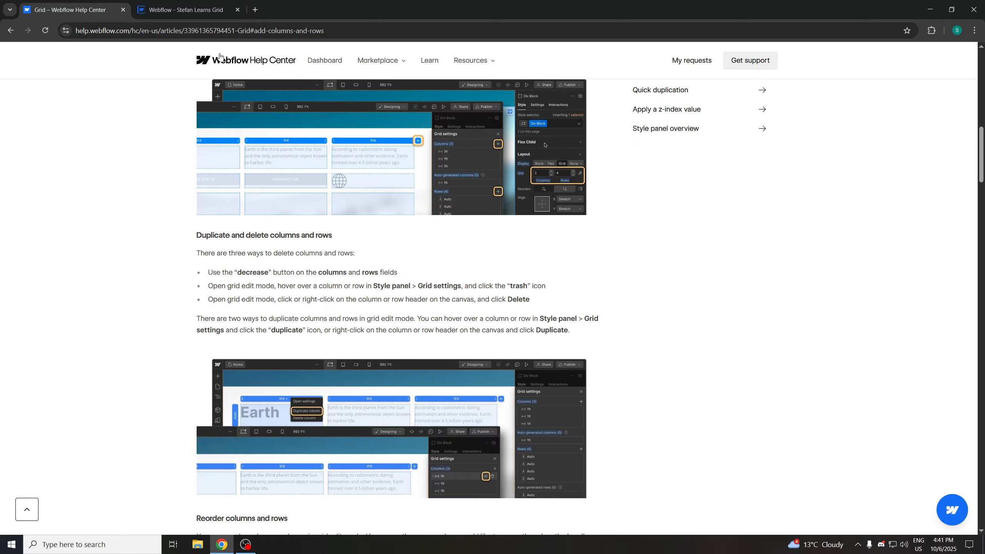
click(167, 12)
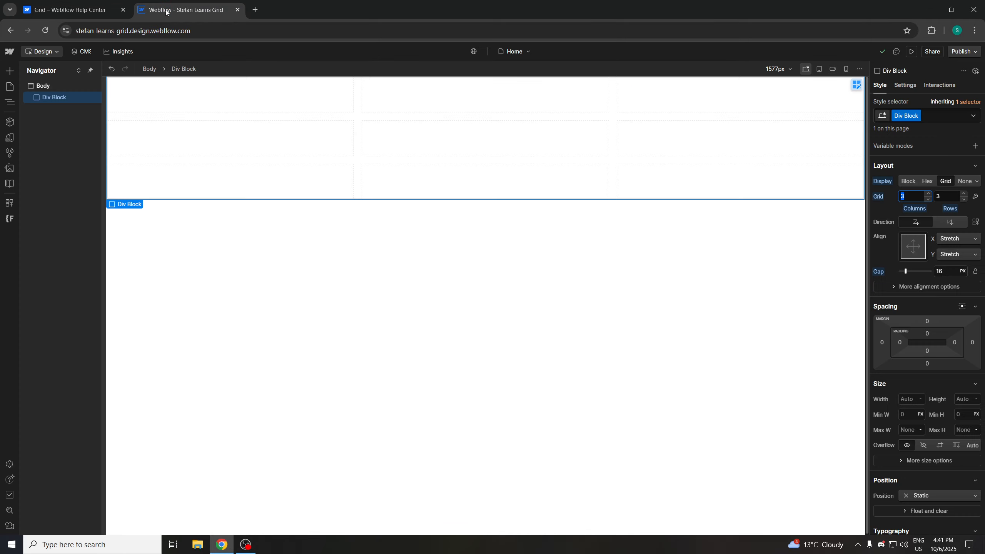
click(975, 196)
mouse_move(918, 242)
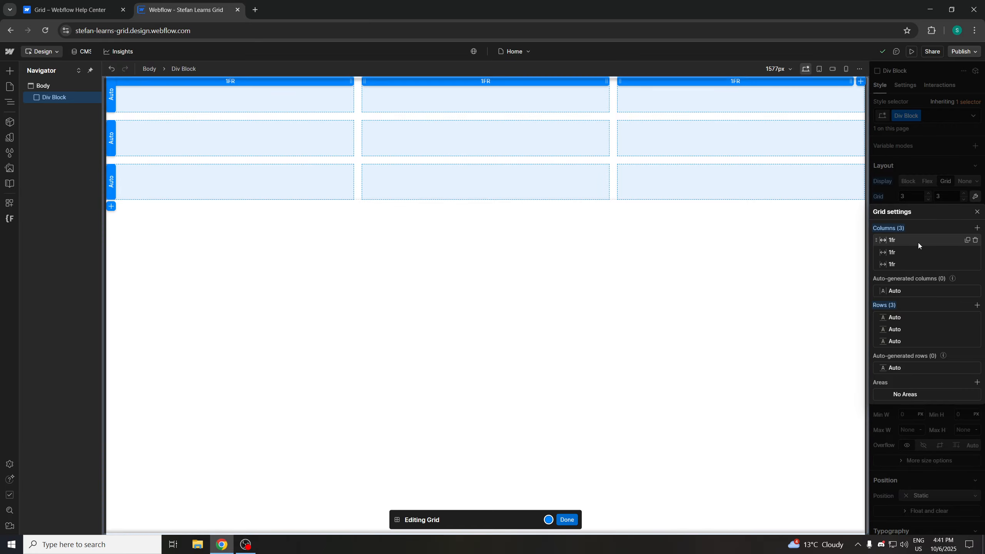
click(976, 240)
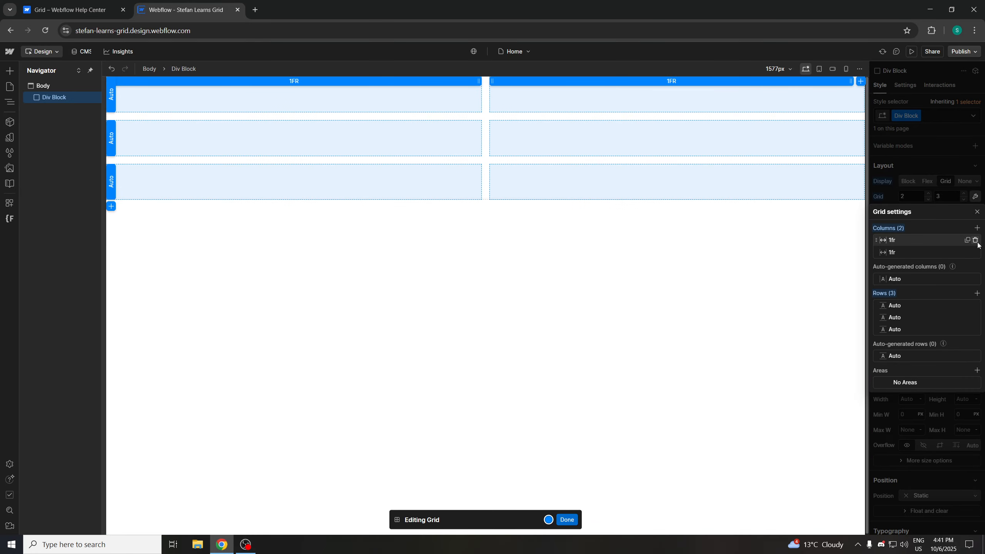
click(125, 3)
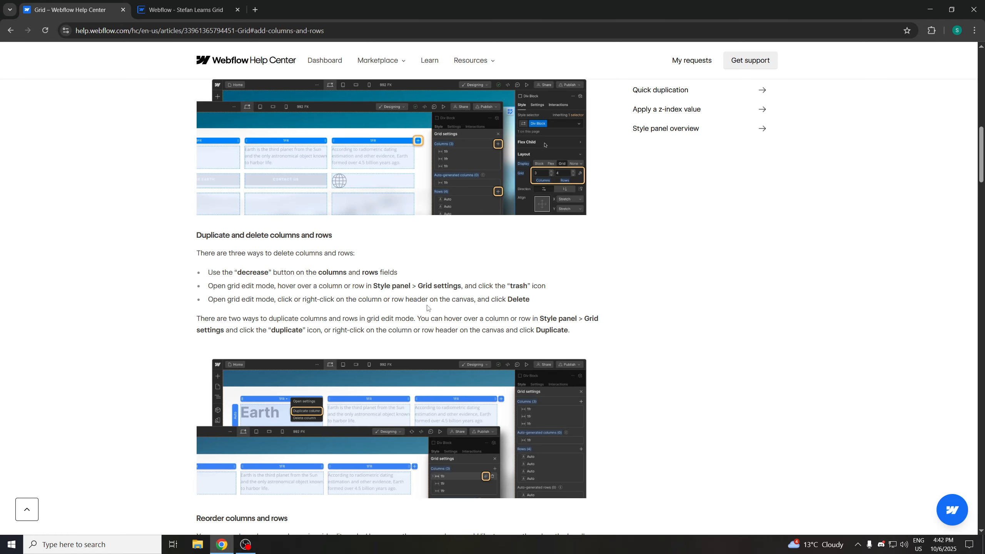
click(168, 8)
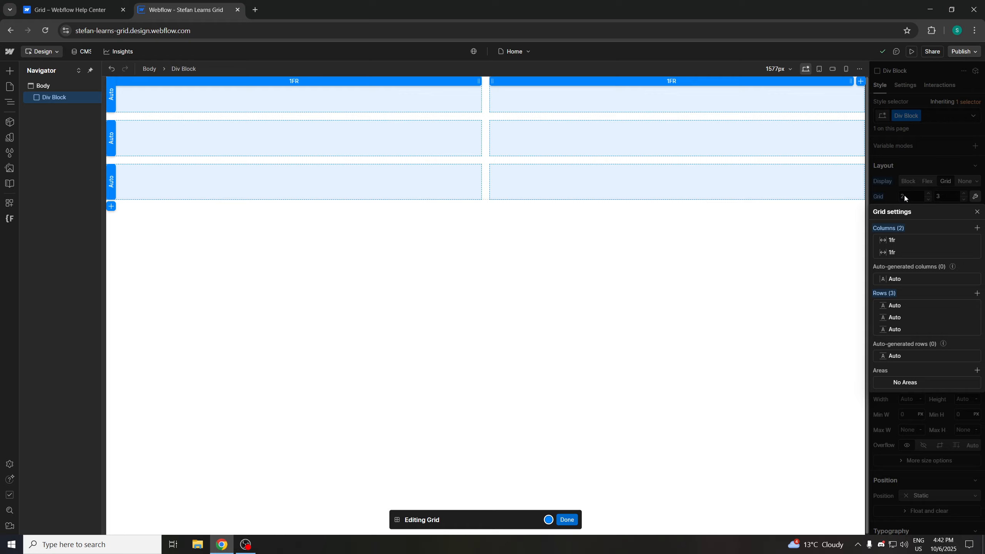
click(974, 197)
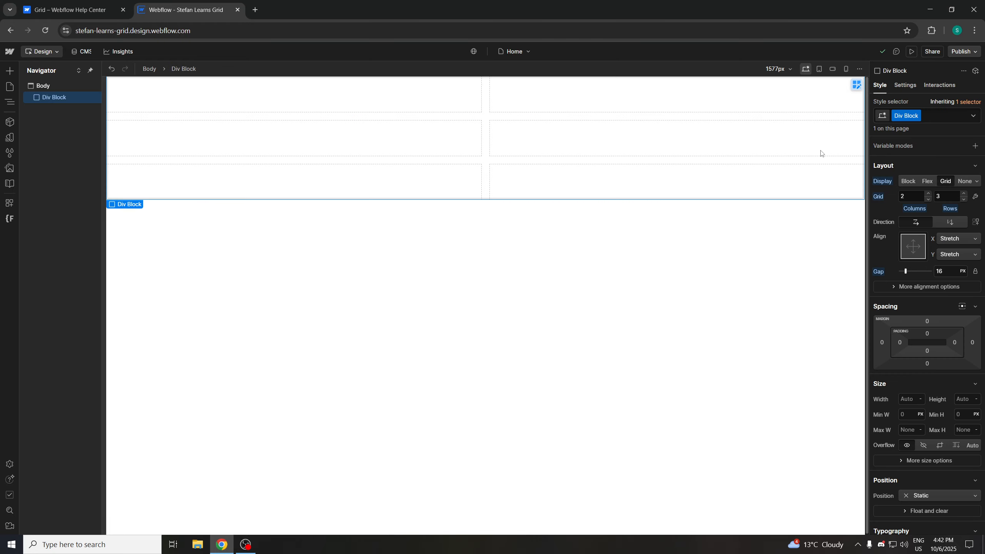
click(974, 197)
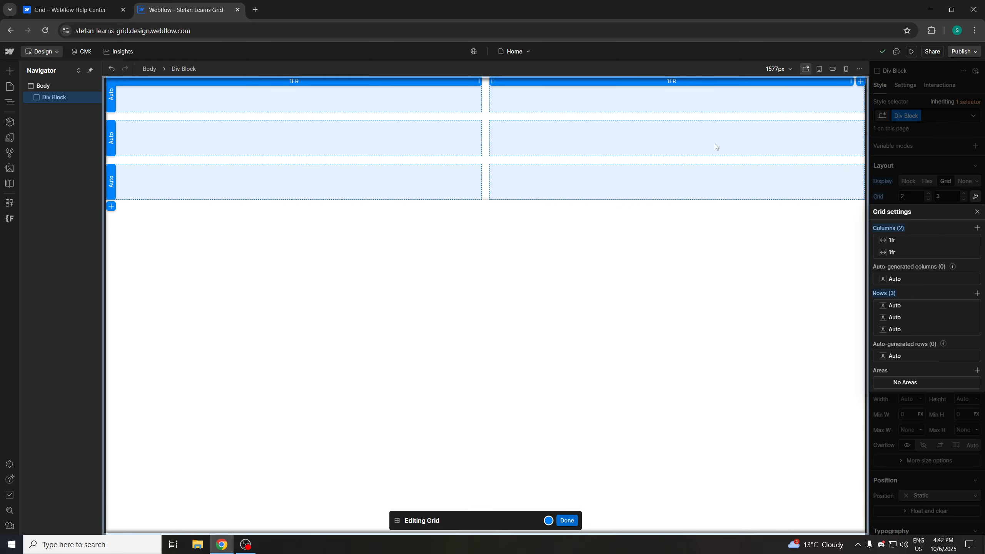
right_click(574, 142)
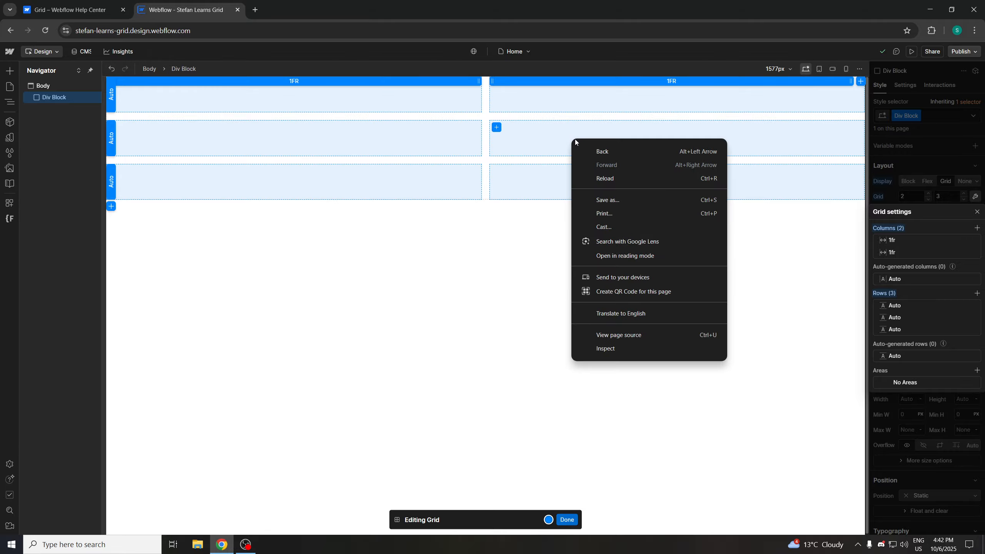
click(533, 134)
right_click(533, 136)
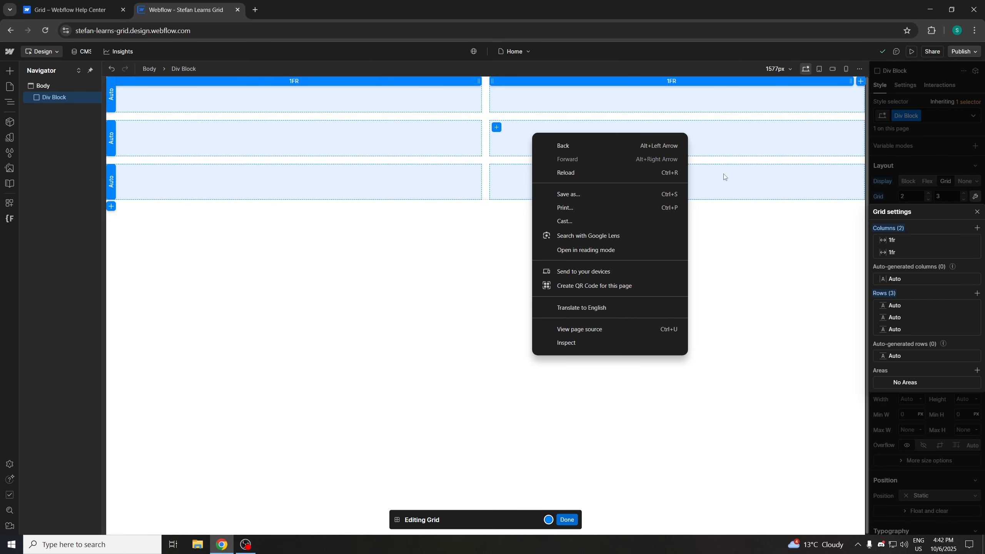
click(720, 151)
Delete the second column from its header's context menu on the canvas
click(95, 11)
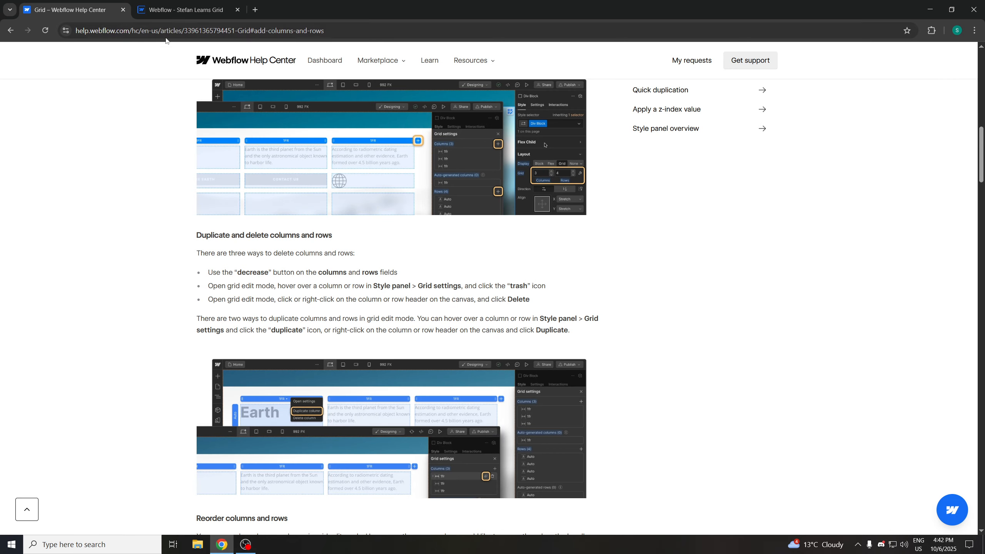
click(194, 10)
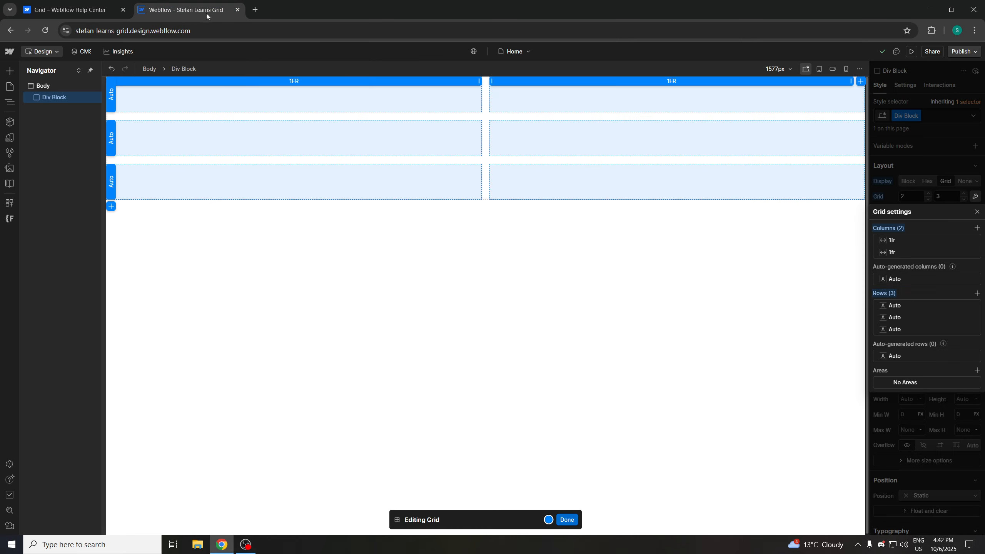
click(109, 103)
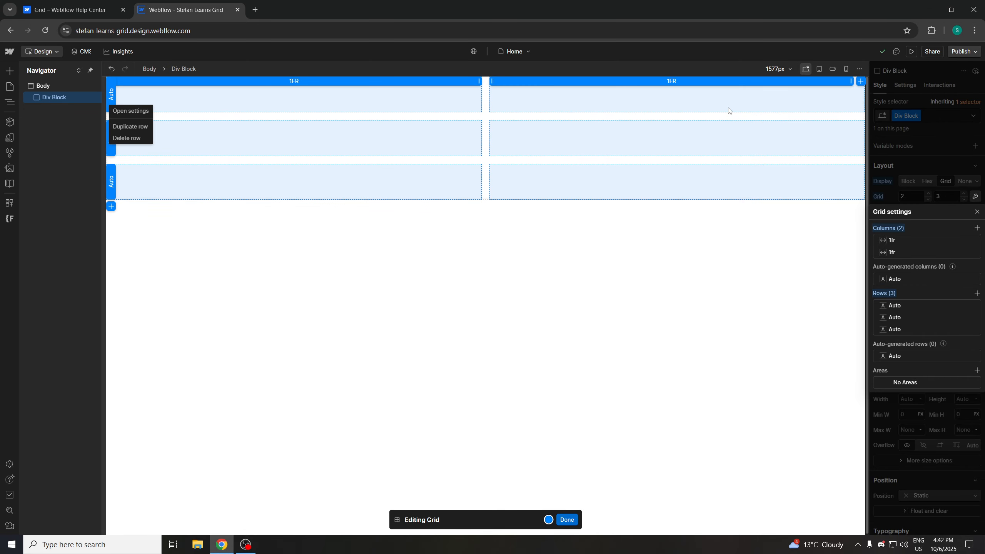
click(687, 84)
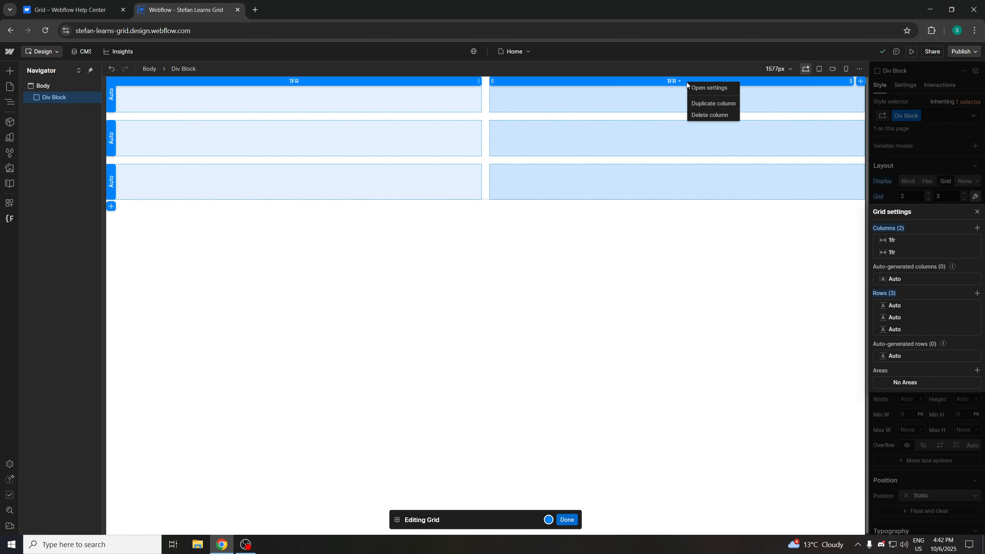
click(712, 117)
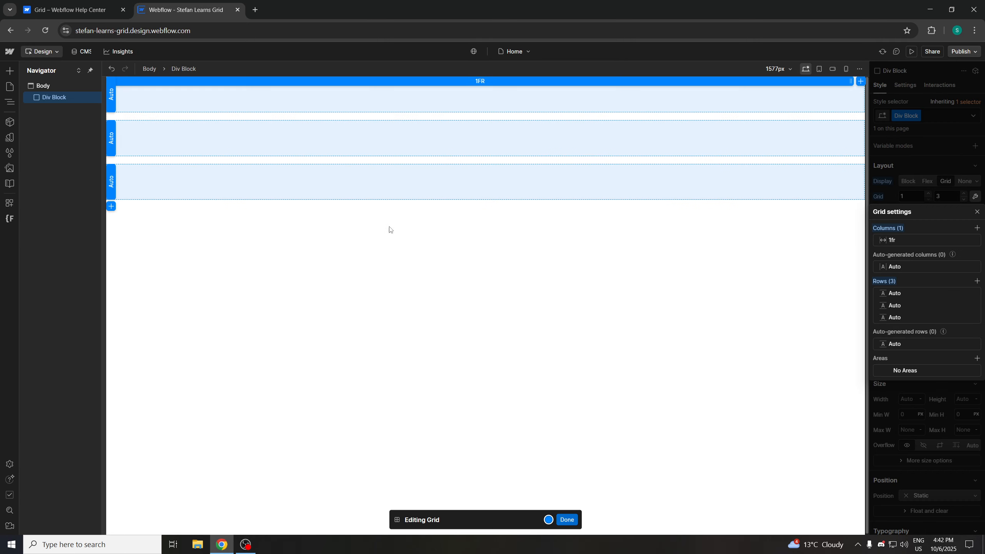
Delete the second row from its header's context menu and close Grid settings
click(112, 140)
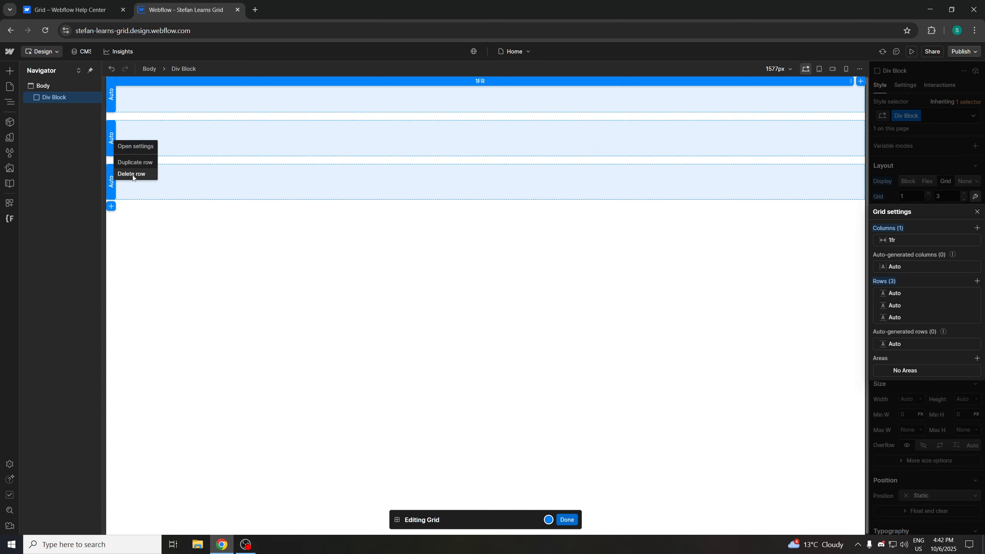
click(132, 174)
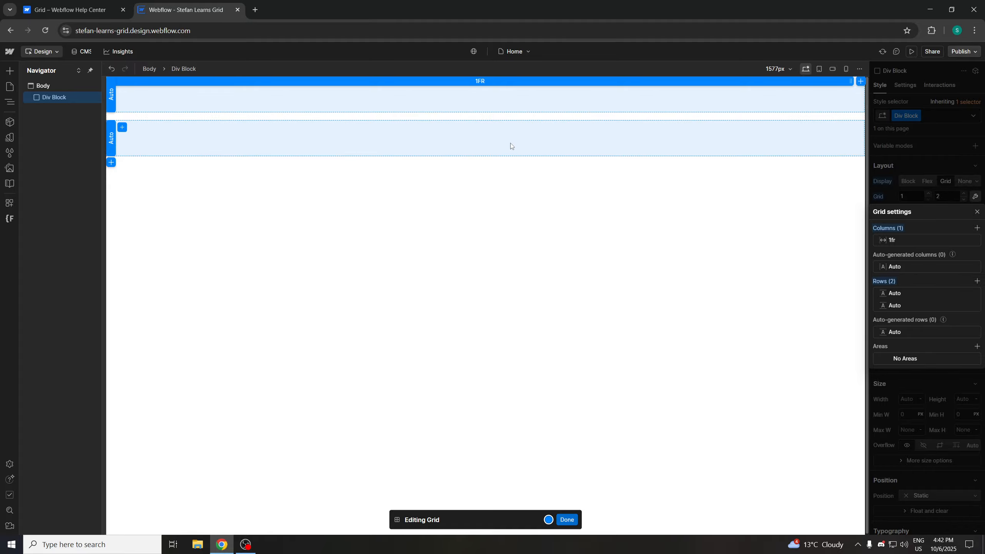
click(976, 211)
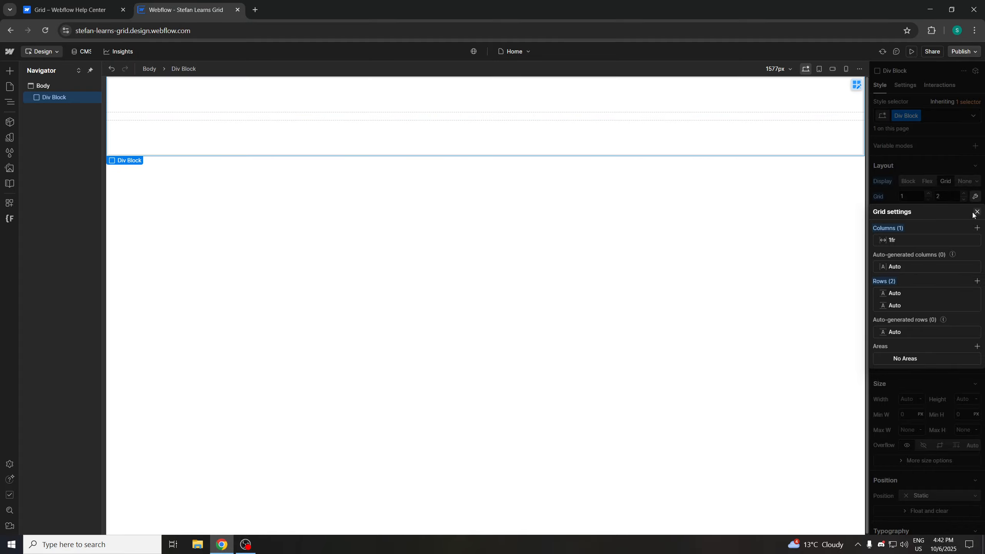
Set the grid's columns to 2
click(911, 195)
text(2)
click(880, 206)
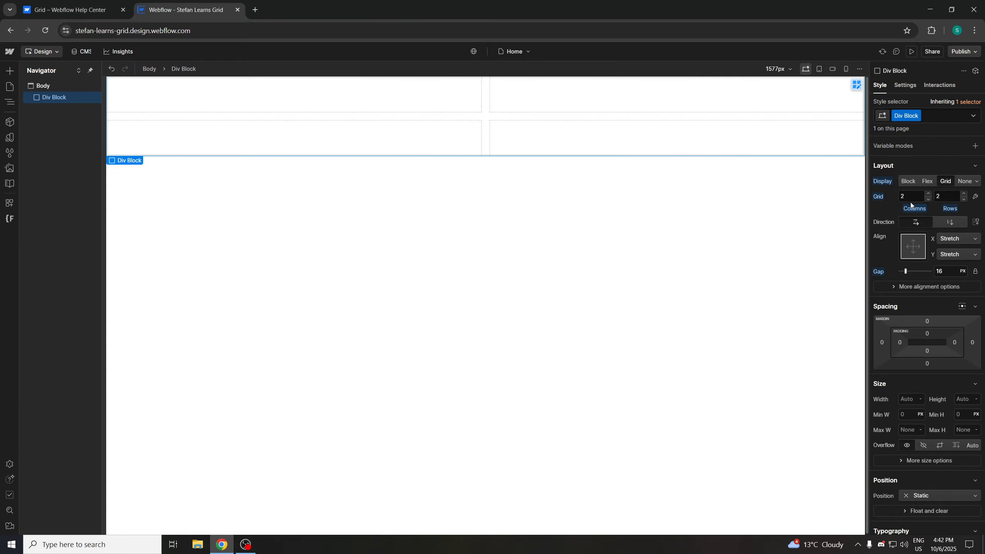
Reread the help article's three ways to delete columns and rows
click(73, 10)
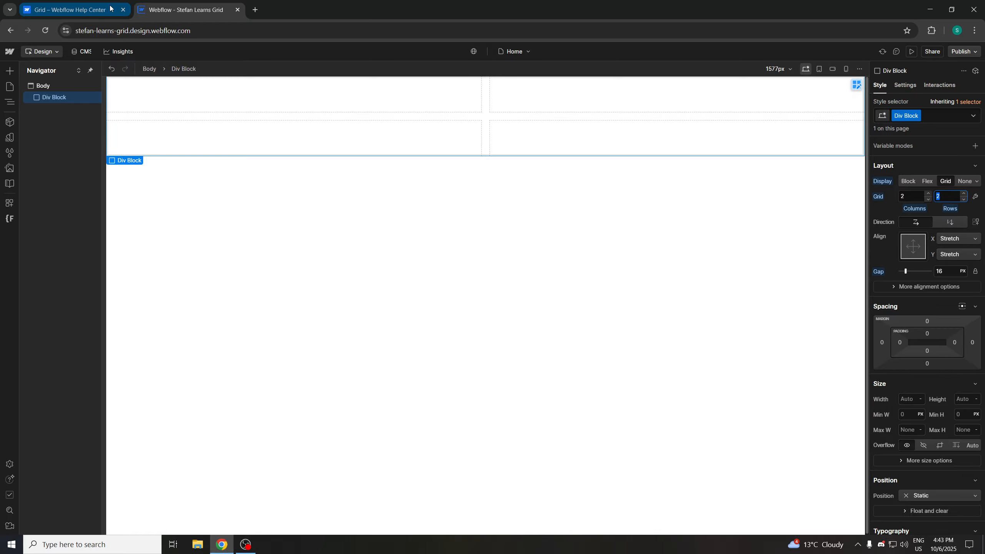
scroll(294, 287, down, 3)
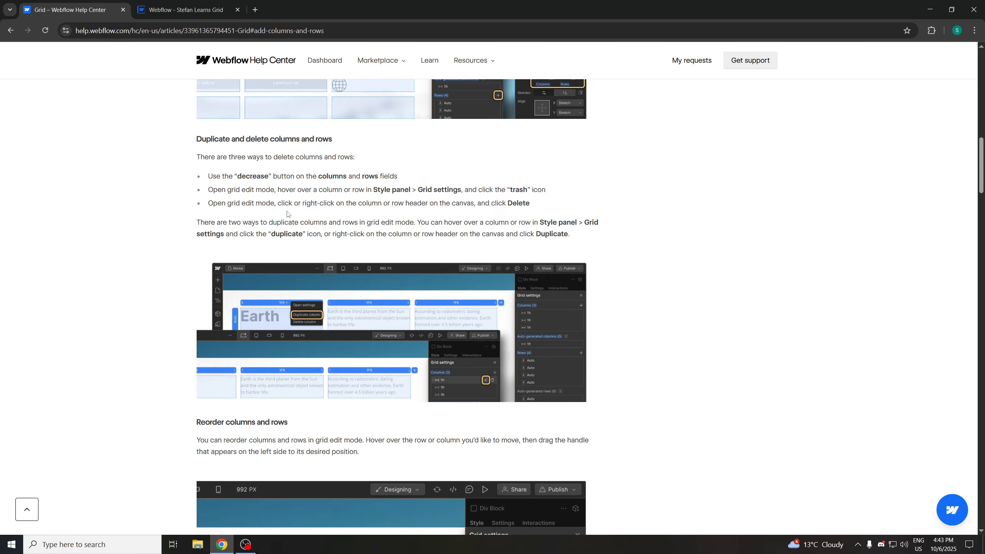
scroll(287, 215, down, 1)
drag(535, 157, 318, 108)
scroll(238, 248, up, 3)
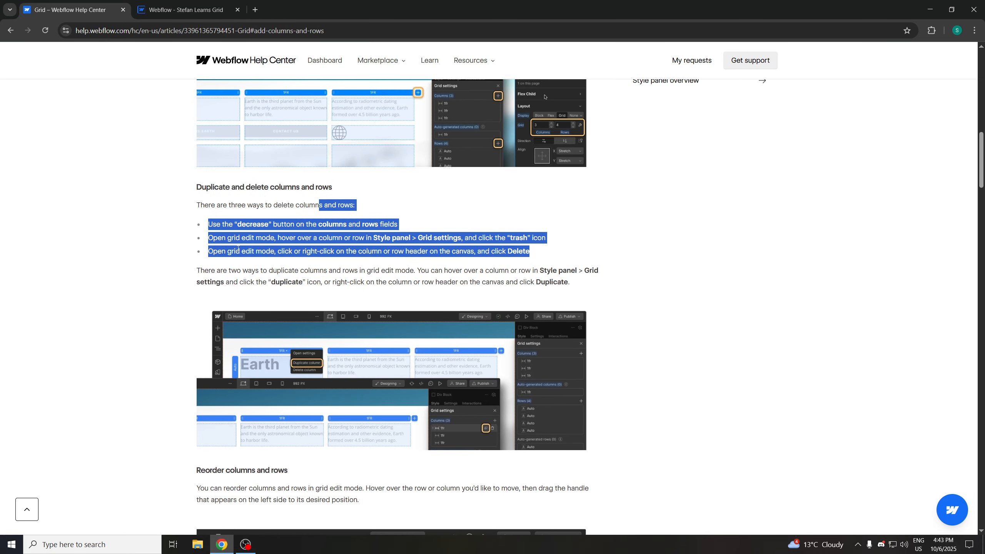
click(238, 248)
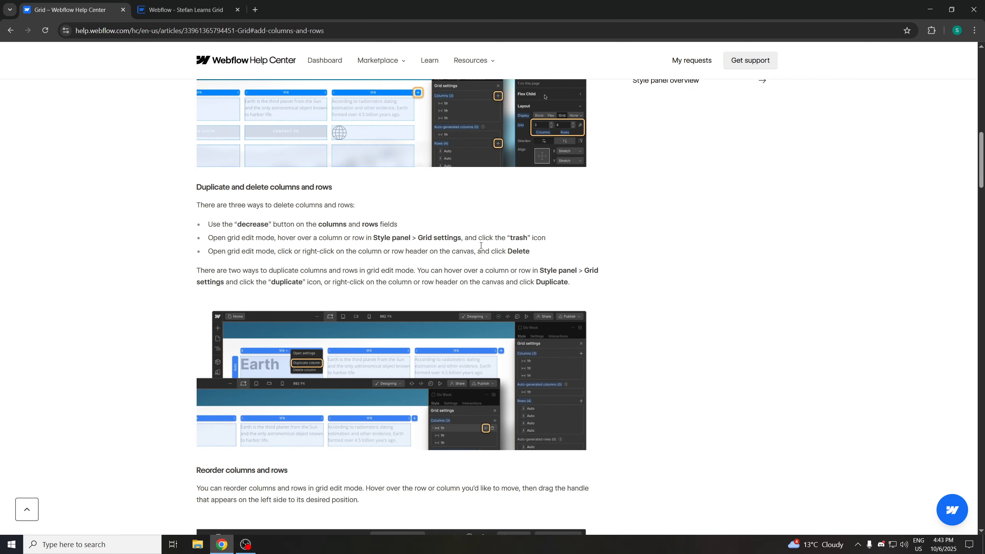
Return to the designer, open Grid settings and duplicate the first column
click(186, 9)
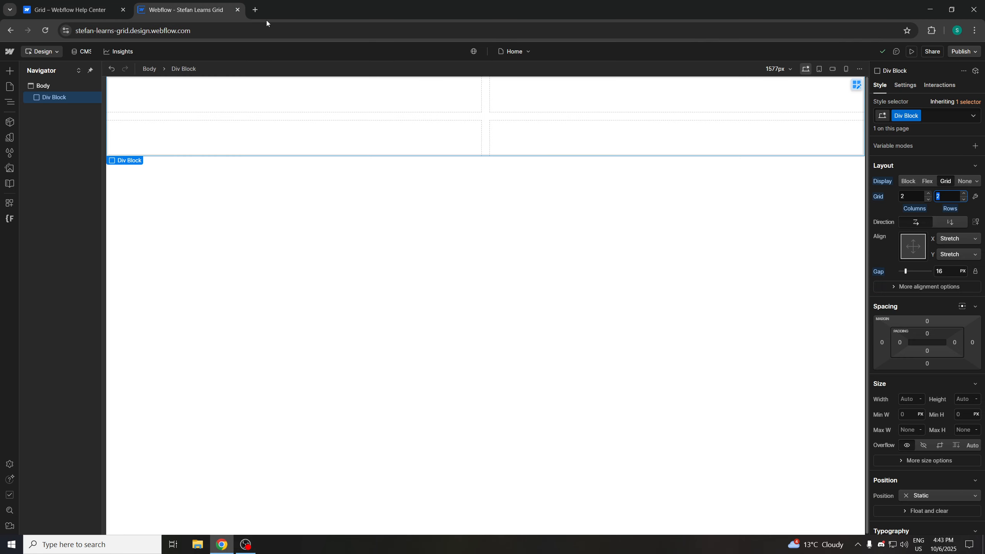
click(975, 196)
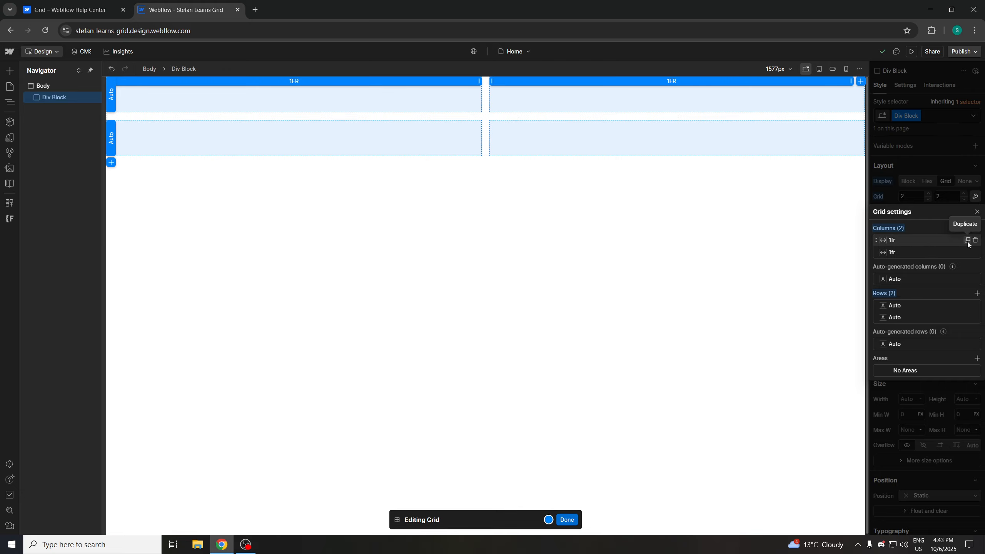
click(967, 240)
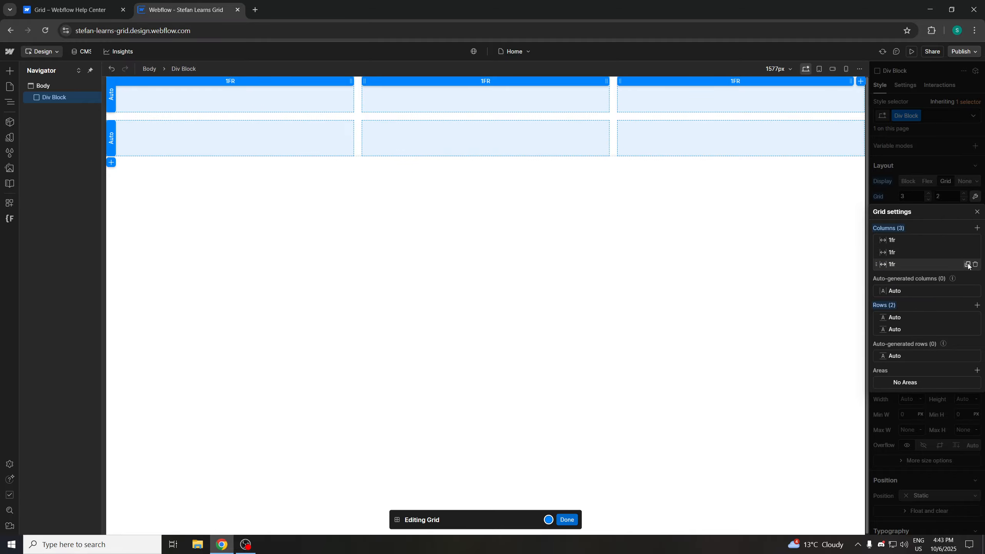
Duplicate the third column, then the first and second rows, in Grid settings
click(968, 264)
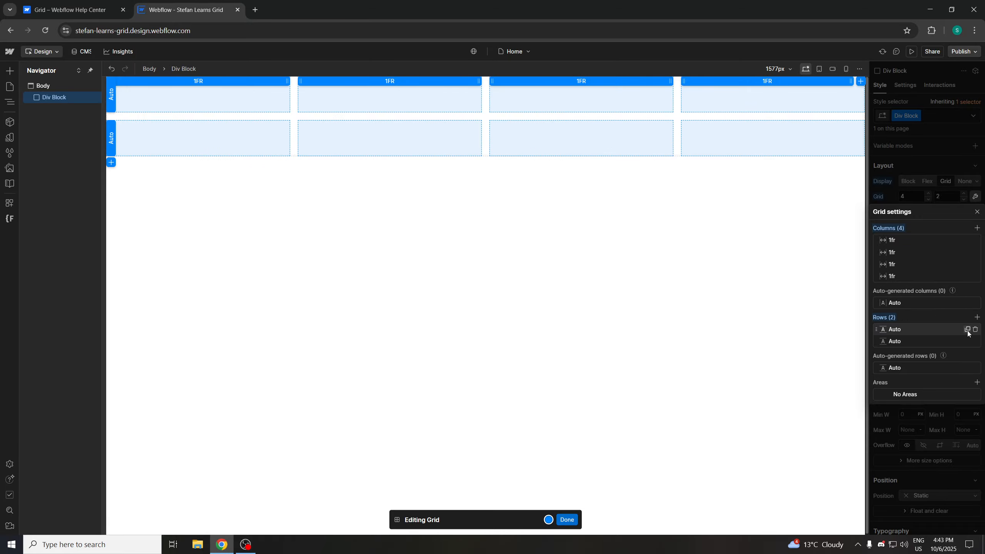
click(967, 330)
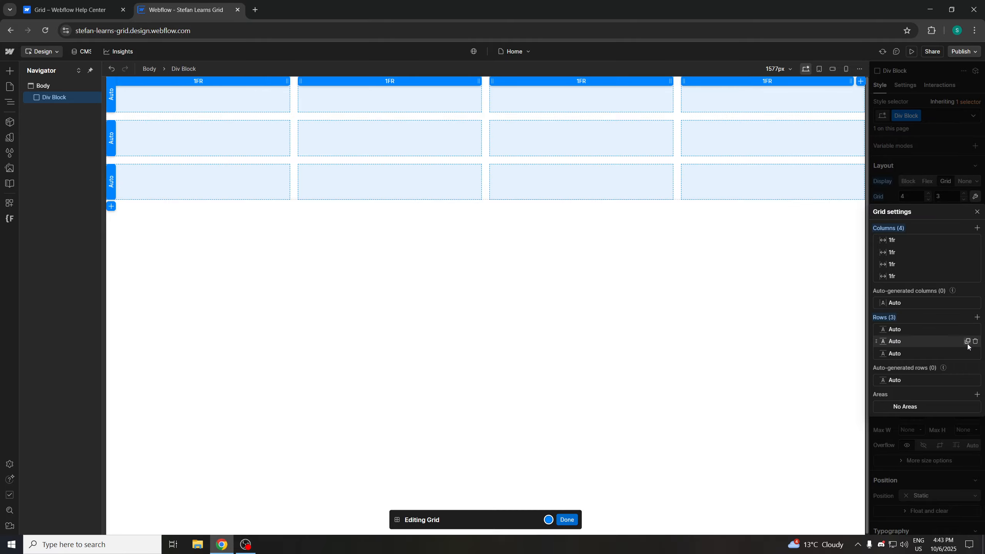
click(967, 341)
Duplicate the third row and the first column from their header context menus on the canvas
click(71, 9)
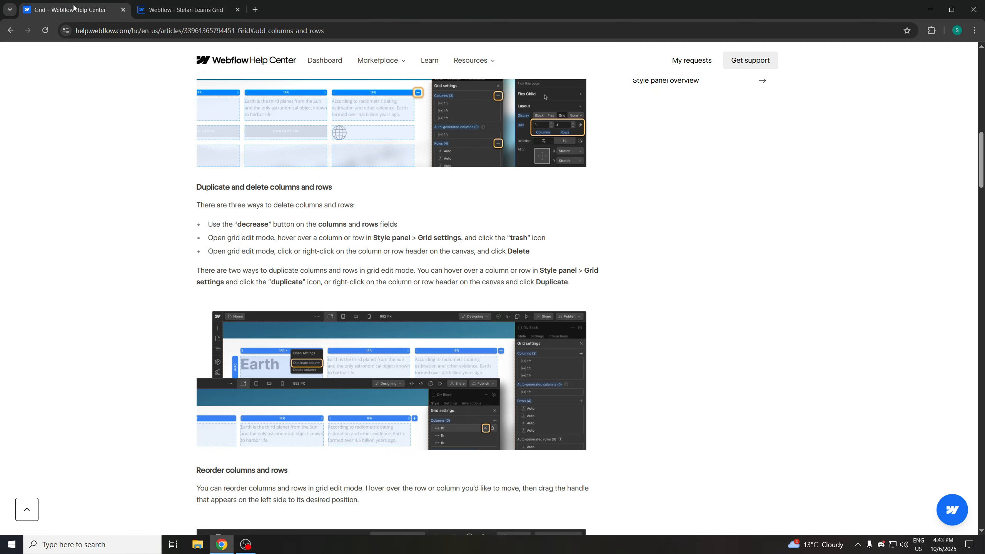
scroll(393, 309, down, 2)
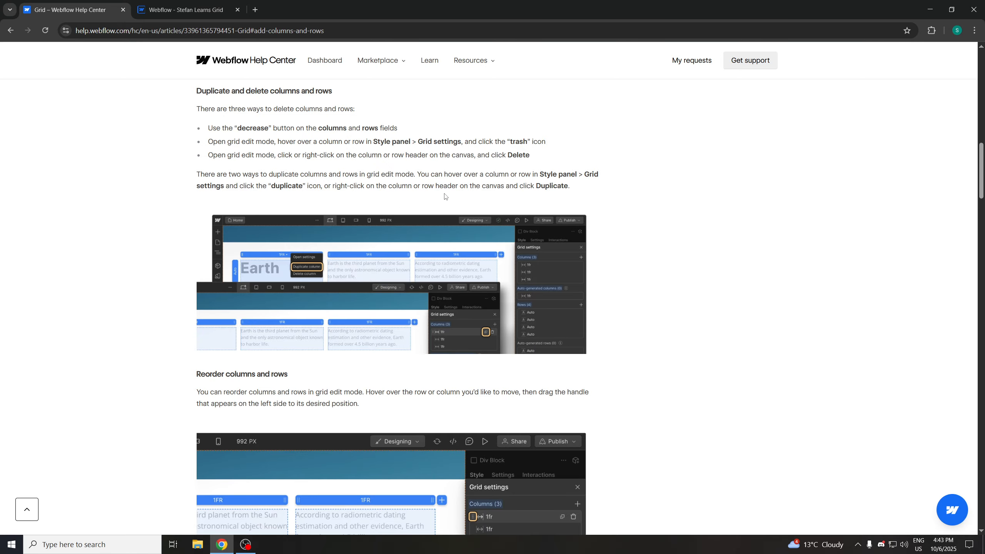
click(165, 11)
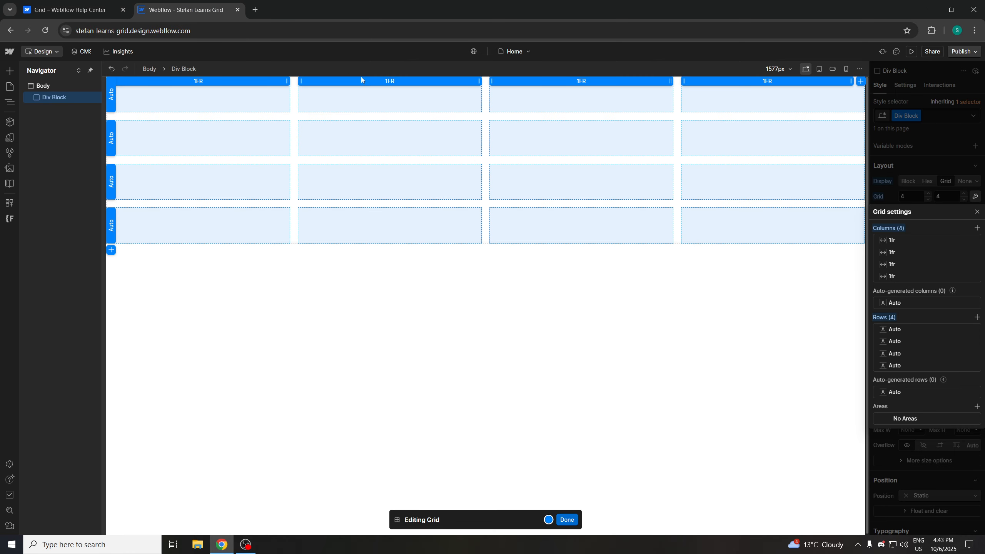
click(112, 181)
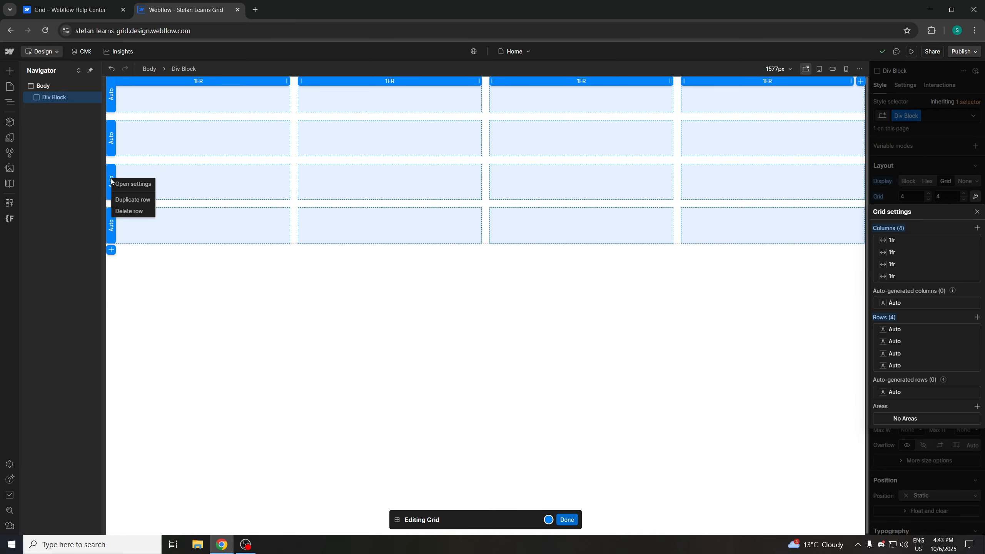
click(134, 200)
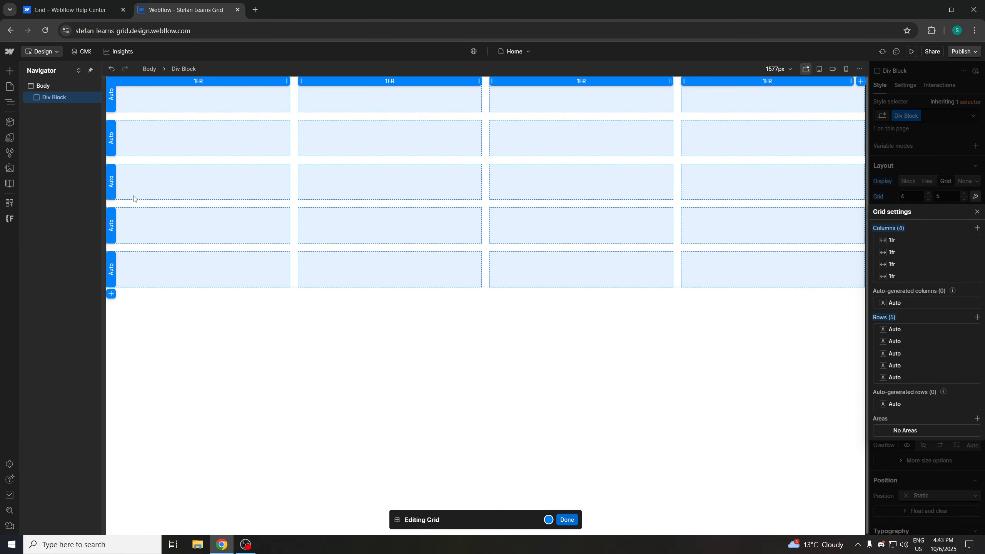
click(188, 82)
click(209, 102)
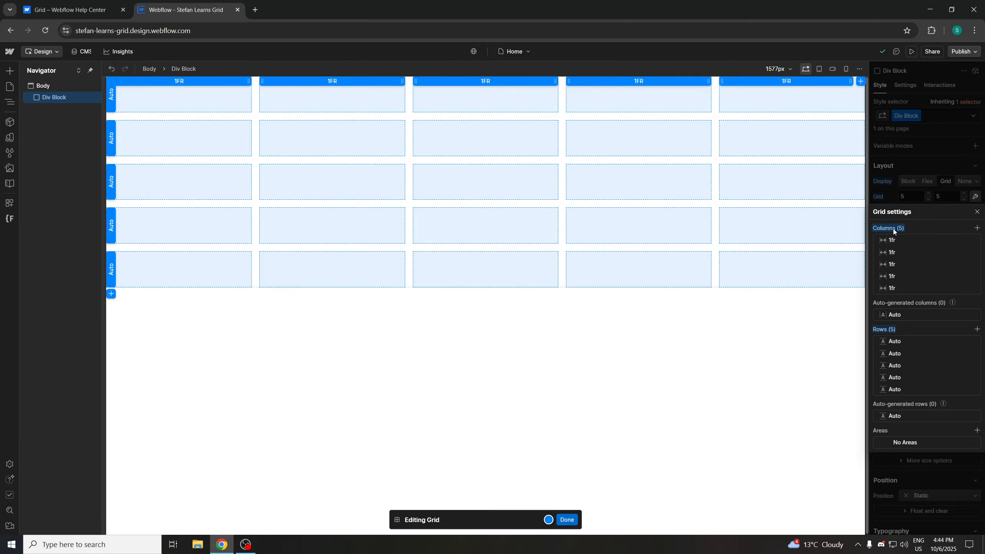
Reset the columns and rows to their defaults and close Grid settings
alt+click(894, 228)
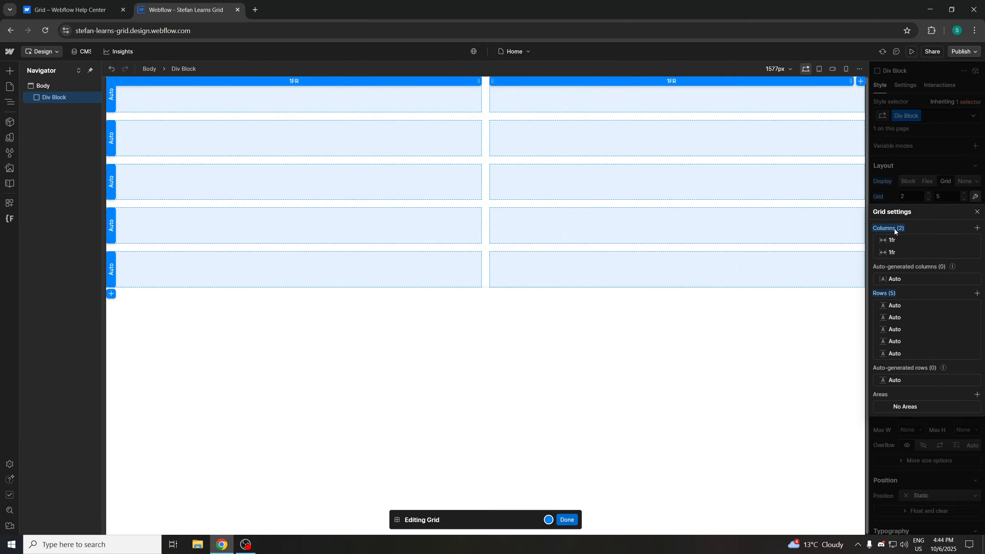
alt+click(887, 294)
click(976, 211)
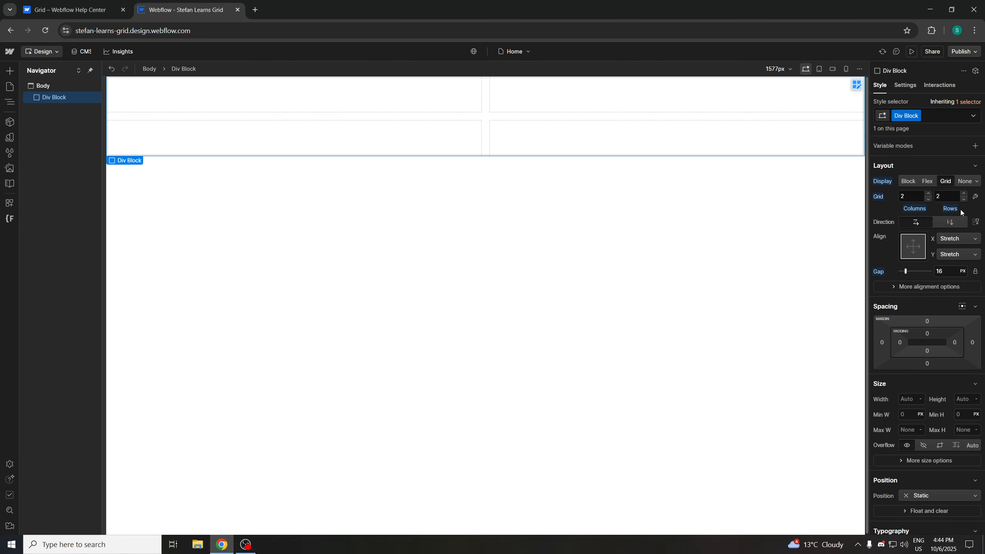
Set the grid to 3 columns and 3 rows
click(96, 3)
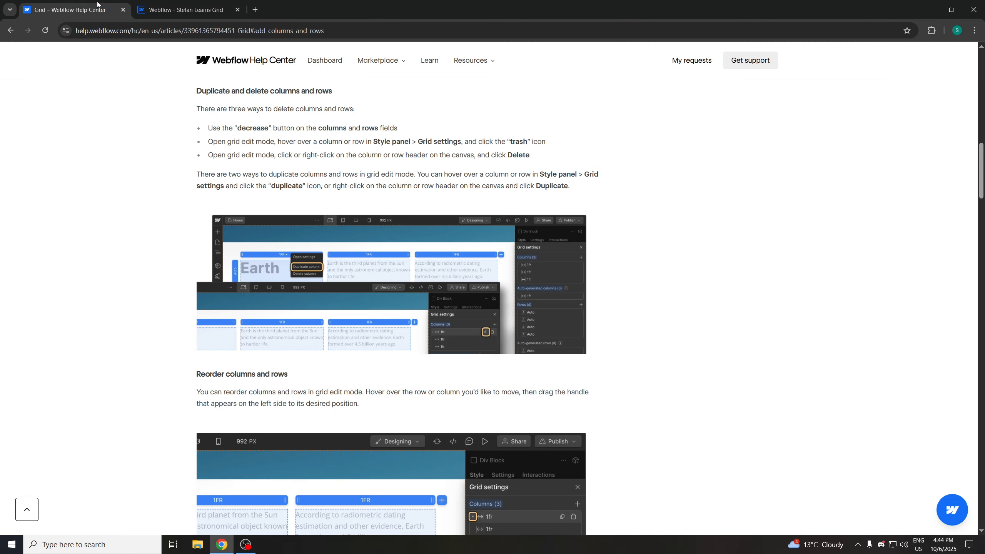
scroll(341, 292, down, 2)
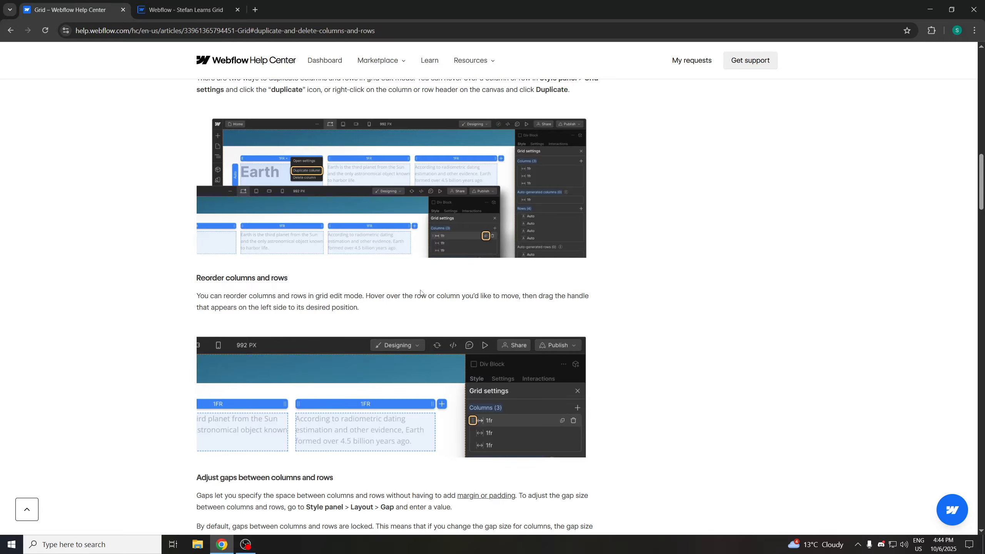
scroll(429, 309, down, 1)
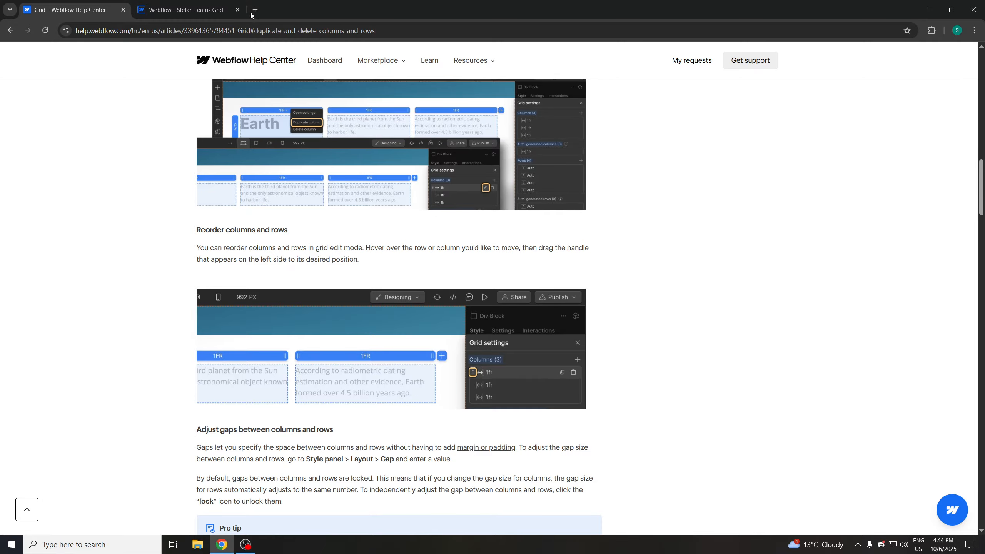
click(229, 14)
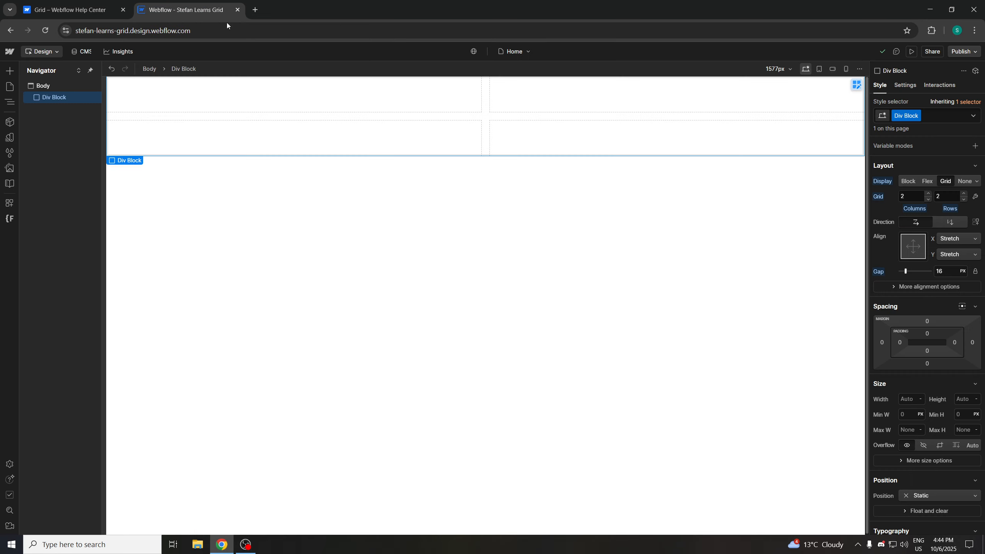
click(909, 196)
text(3)
click(945, 195)
text(3)
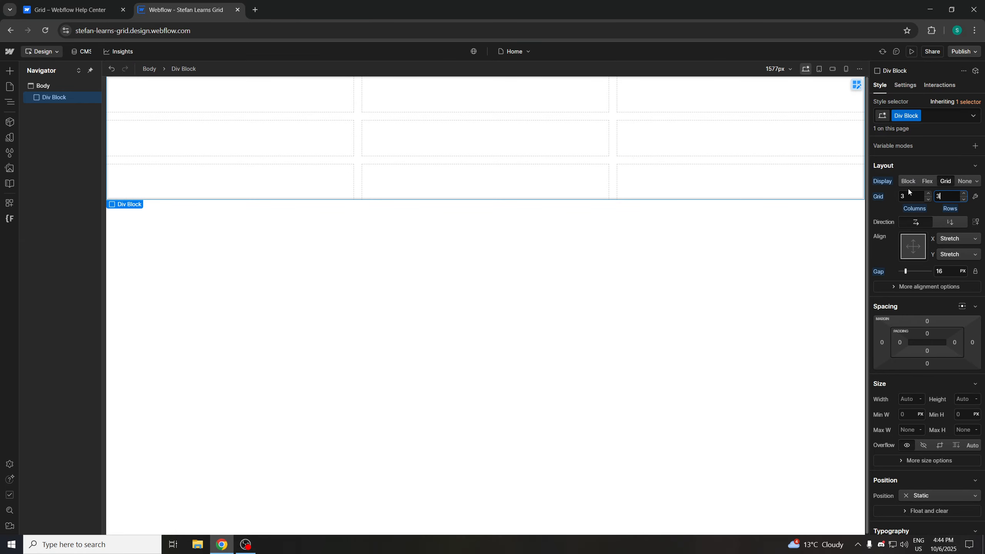
Open Grid settings and drag the first column's and first row's handles to reorder them
click(974, 197)
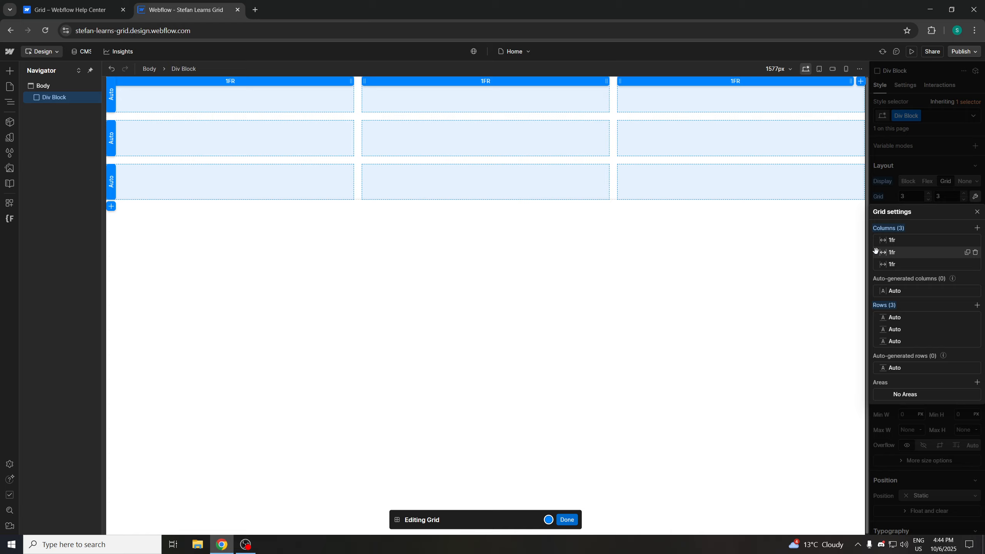
mouse_move(875, 253)
mouse_down()
mouse_move(879, 241)
mouse_move(877, 257)
mouse_up()
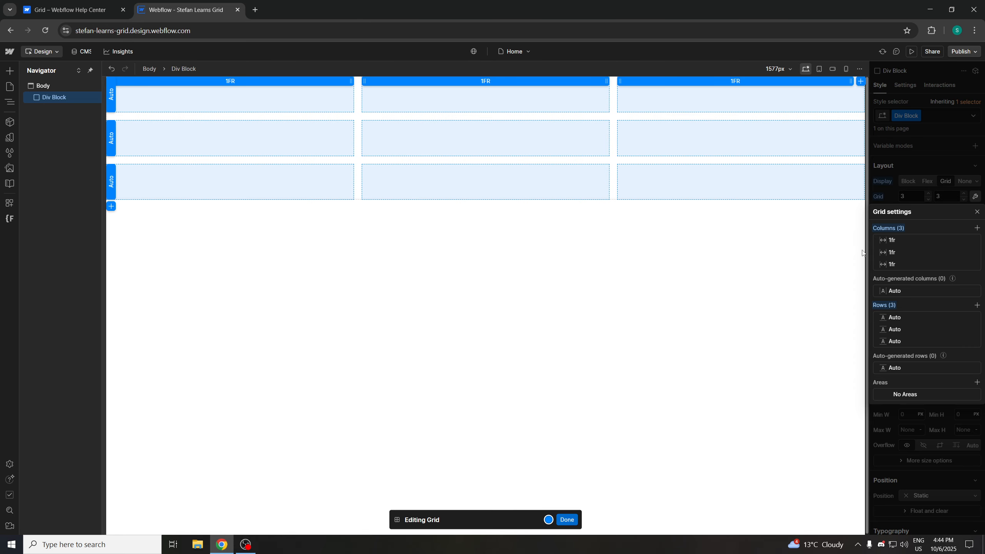
right_click(267, 108)
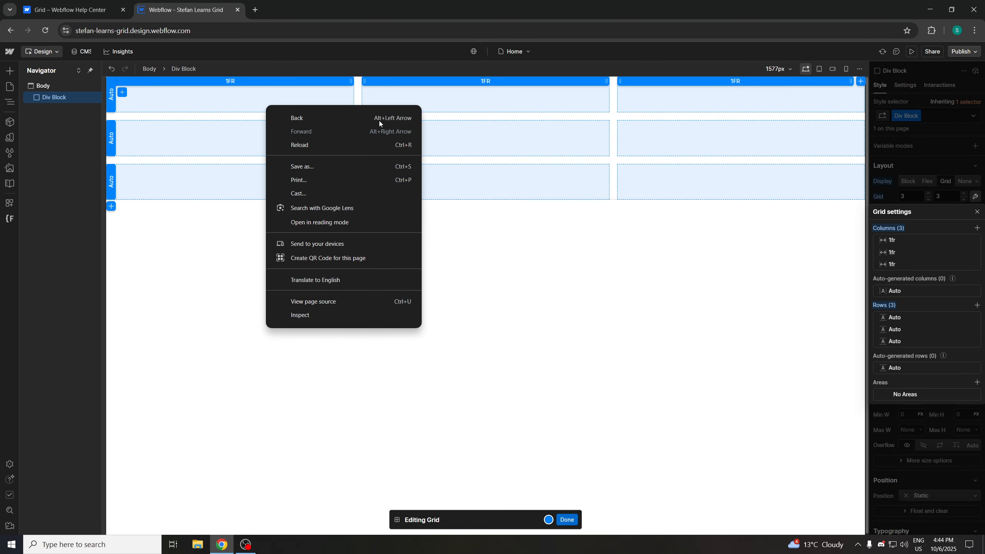
click(876, 241)
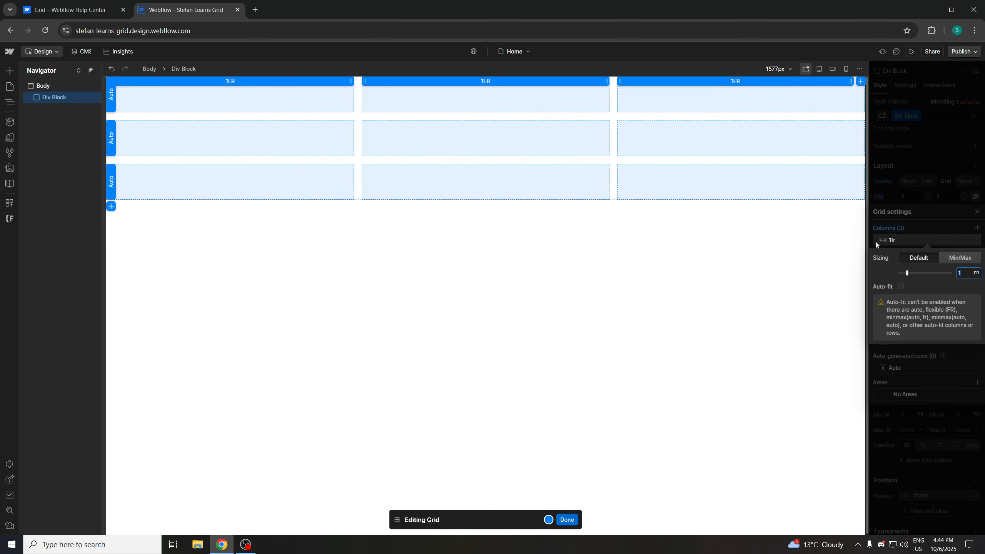
click(876, 242)
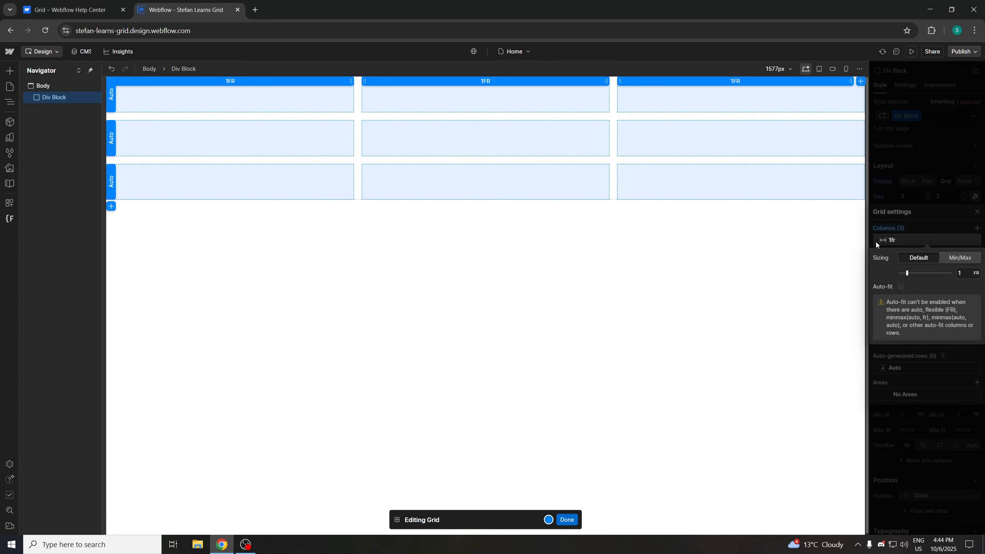
click(922, 227)
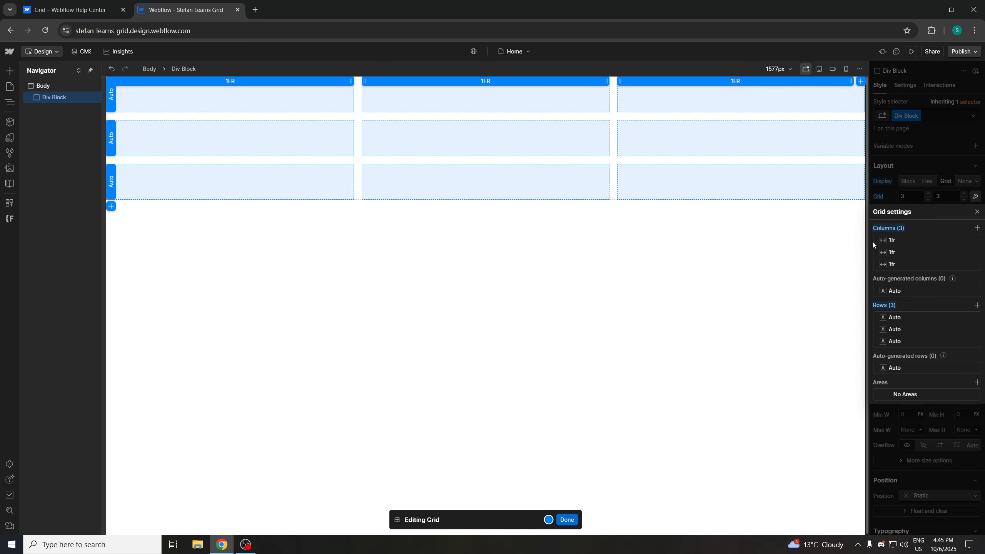
drag(877, 241, 877, 259)
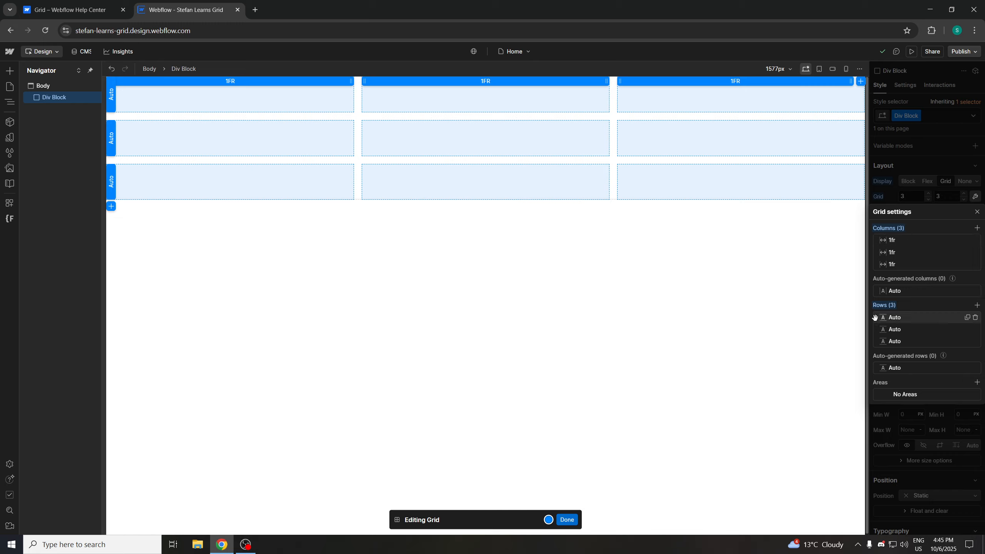
drag(874, 317, 874, 337)
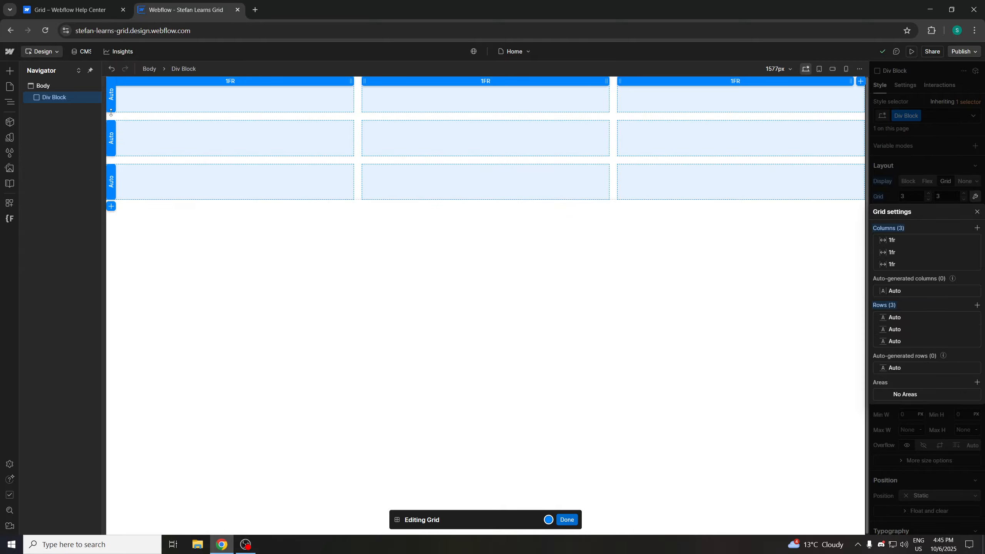
Read the help article's sections on reordering columns and rows and adjusting gaps
click(111, 143)
click(321, 229)
click(66, 10)
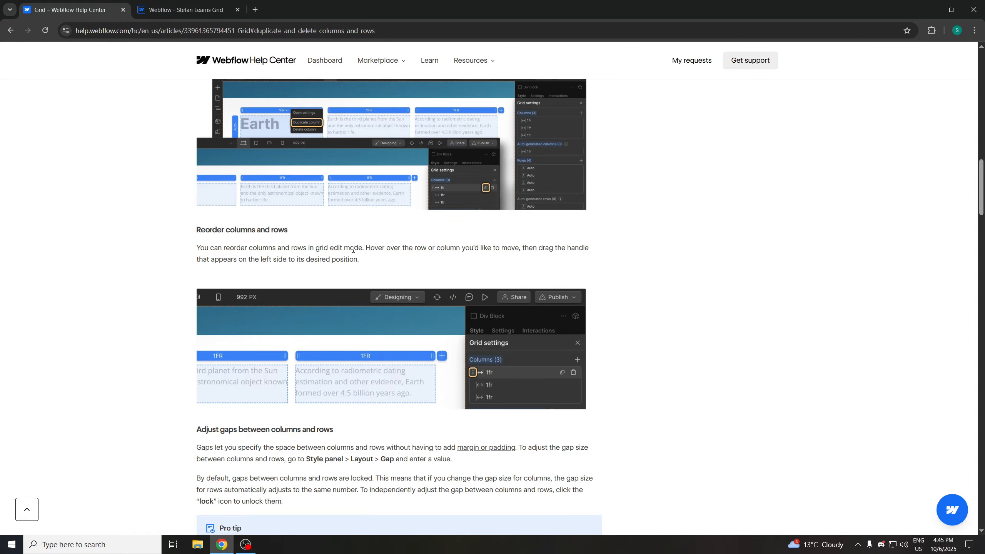
scroll(456, 261, down, 1)
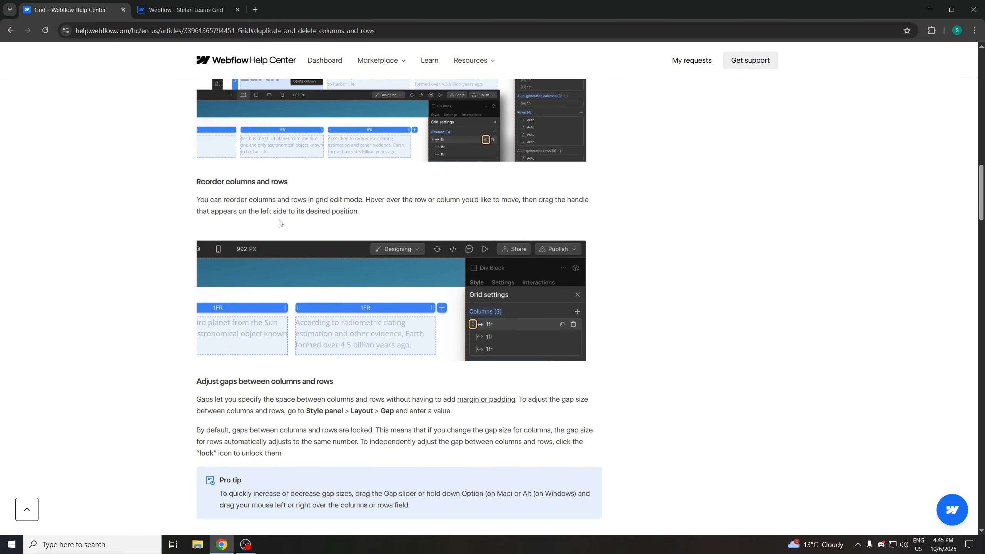
scroll(455, 265, down, 1)
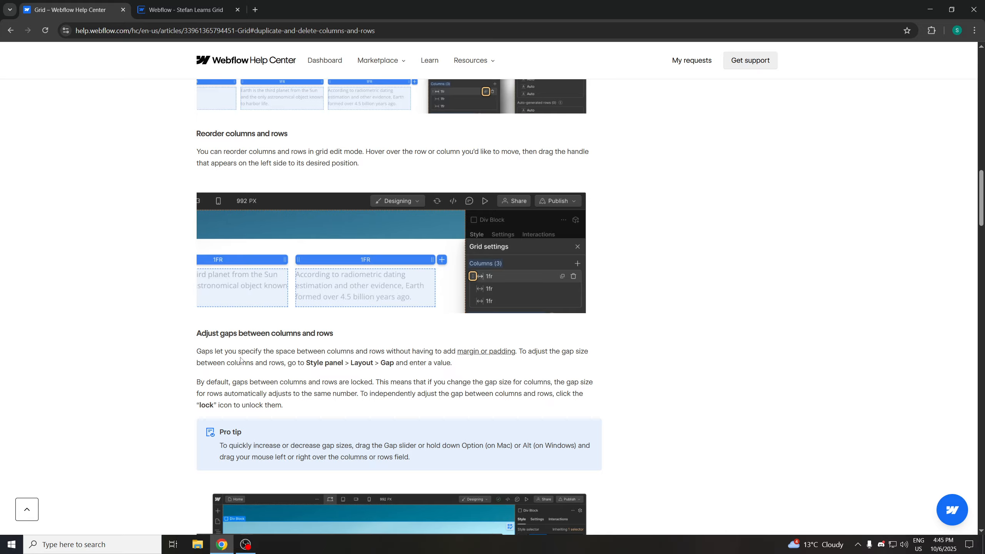
scroll(266, 362, down, 1)
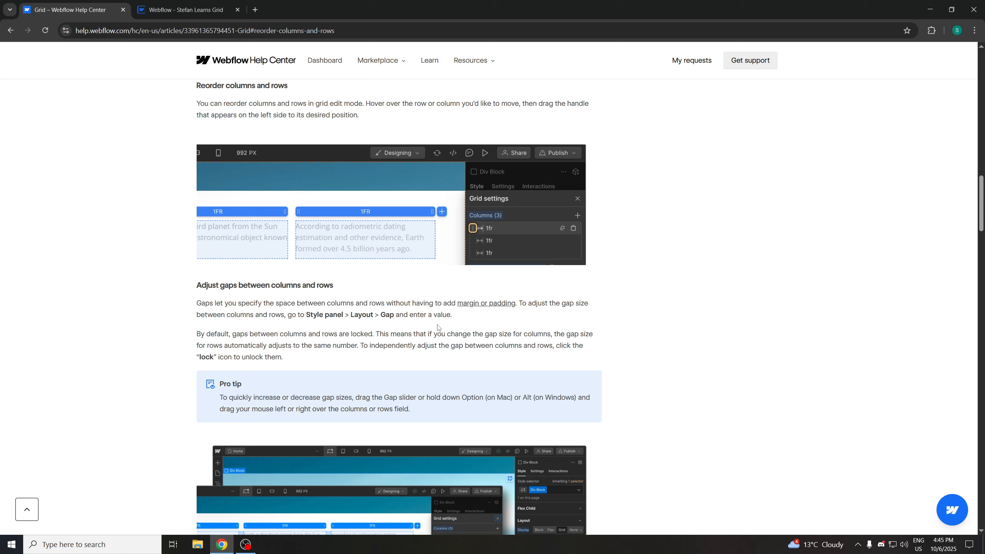
click(213, 12)
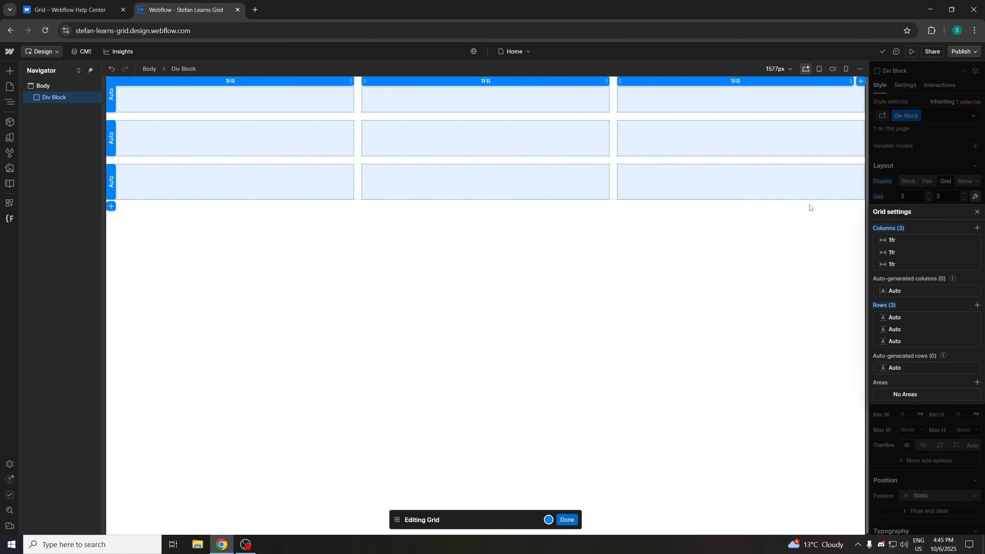
Close Grid settings and adjust the gap with its slider, returning it to 16 px
click(976, 211)
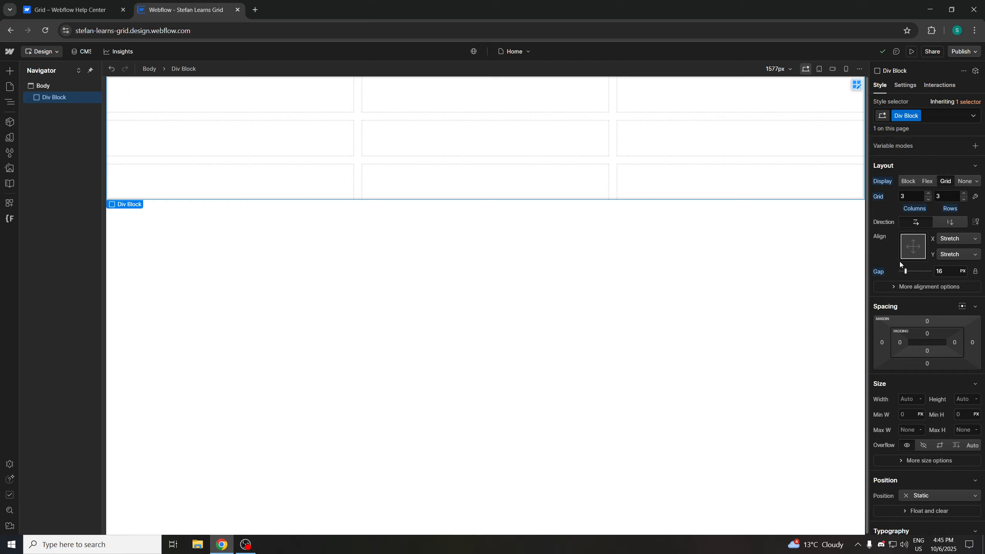
drag(904, 271, 916, 271)
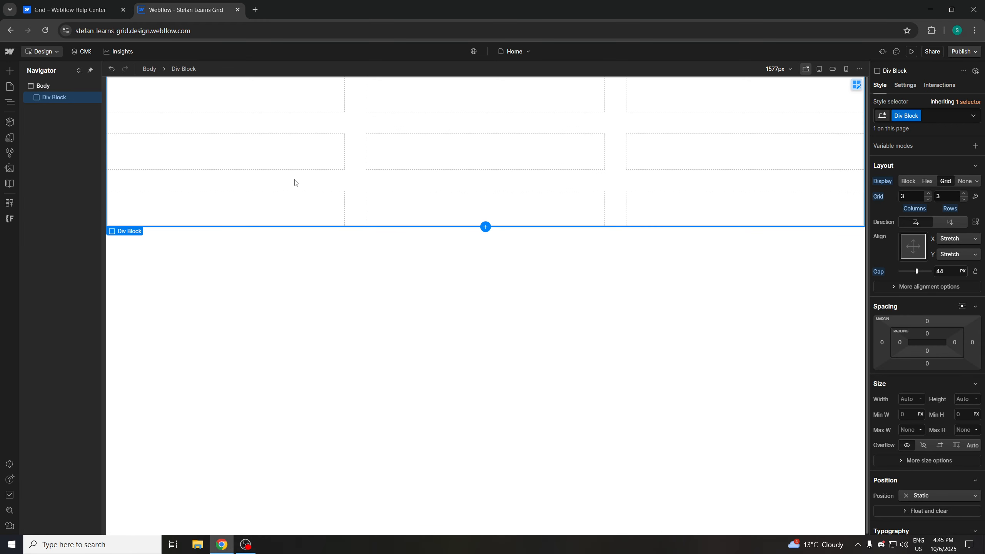
drag(916, 271, 869, 272)
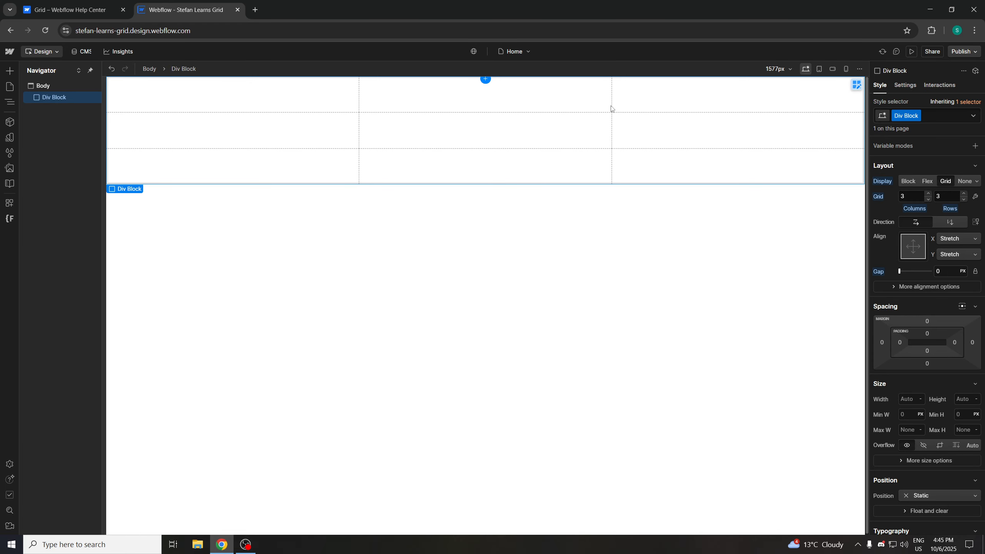
drag(899, 271, 905, 271)
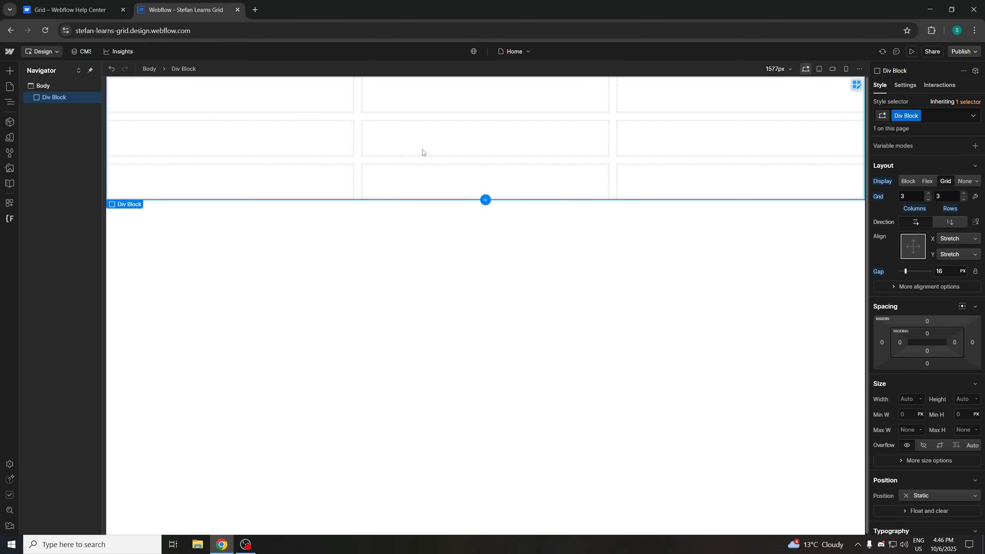
Unlock the gap to show separate column and row values, then lock it again
click(78, 10)
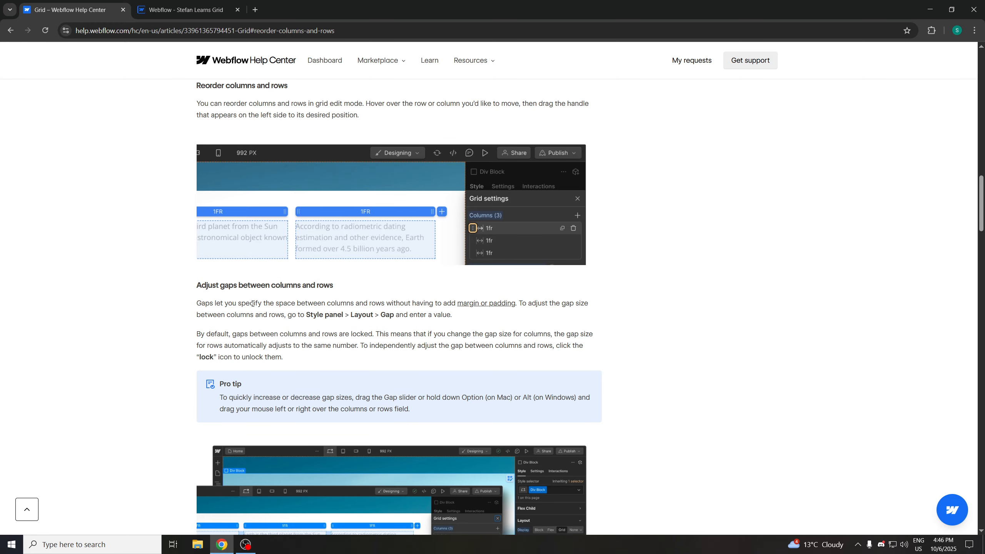
scroll(232, 298, down, 1)
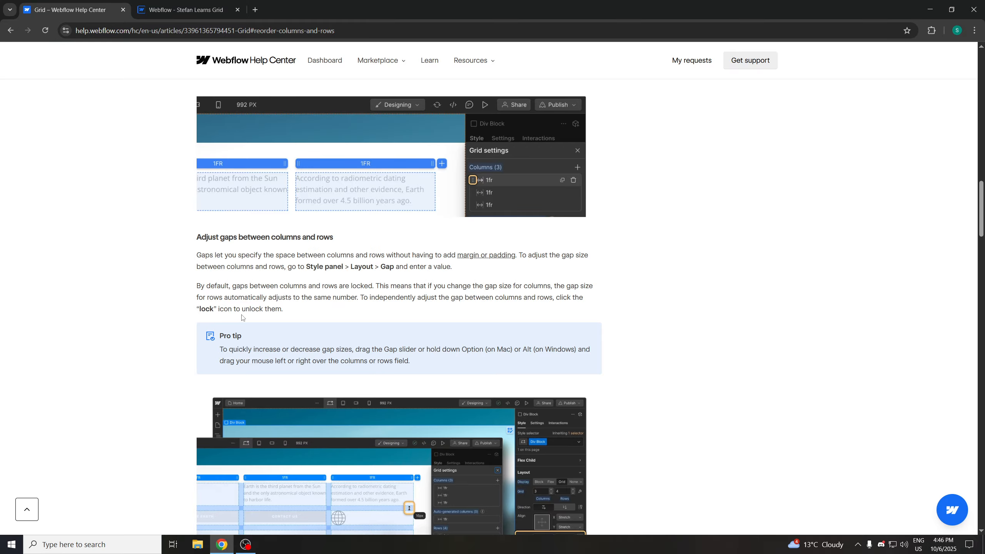
click(182, 9)
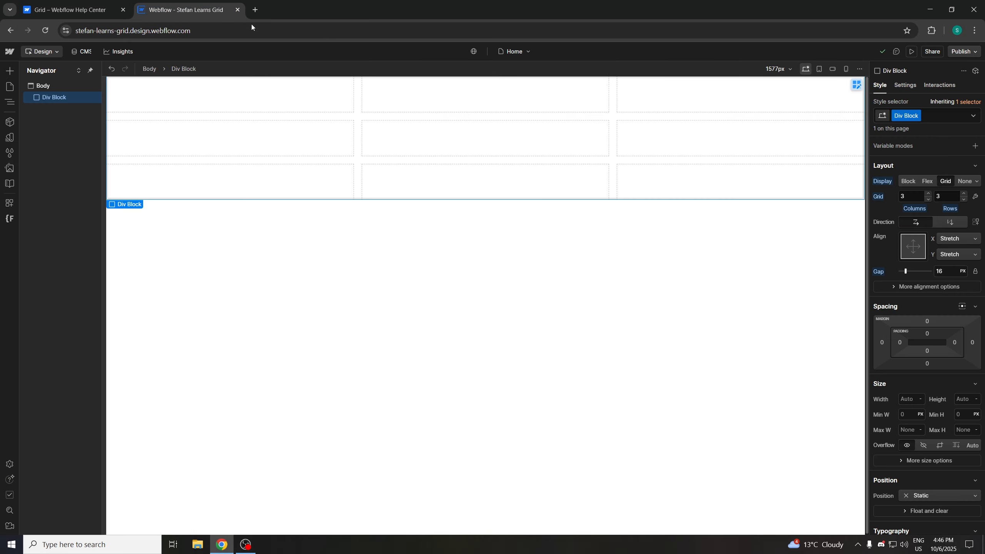
click(975, 271)
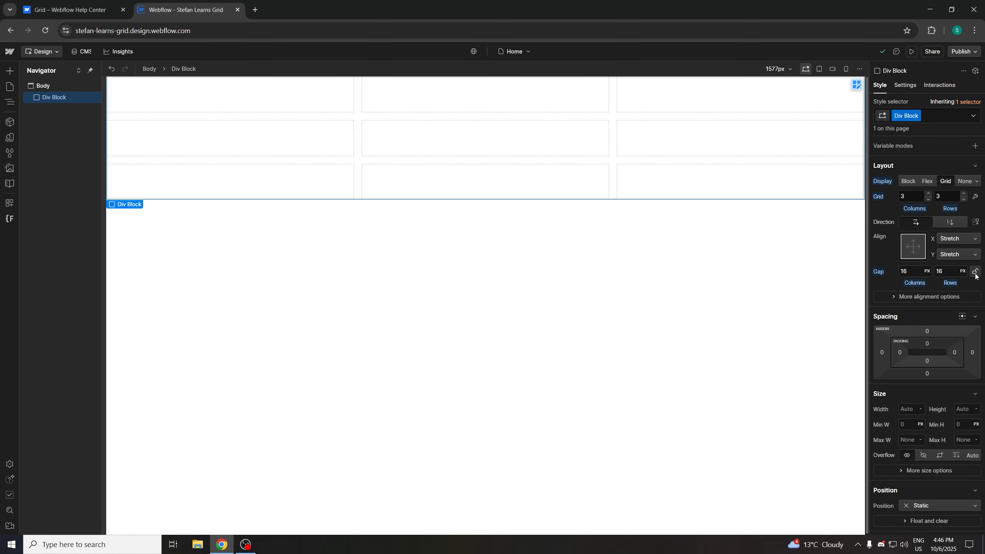
click(974, 274)
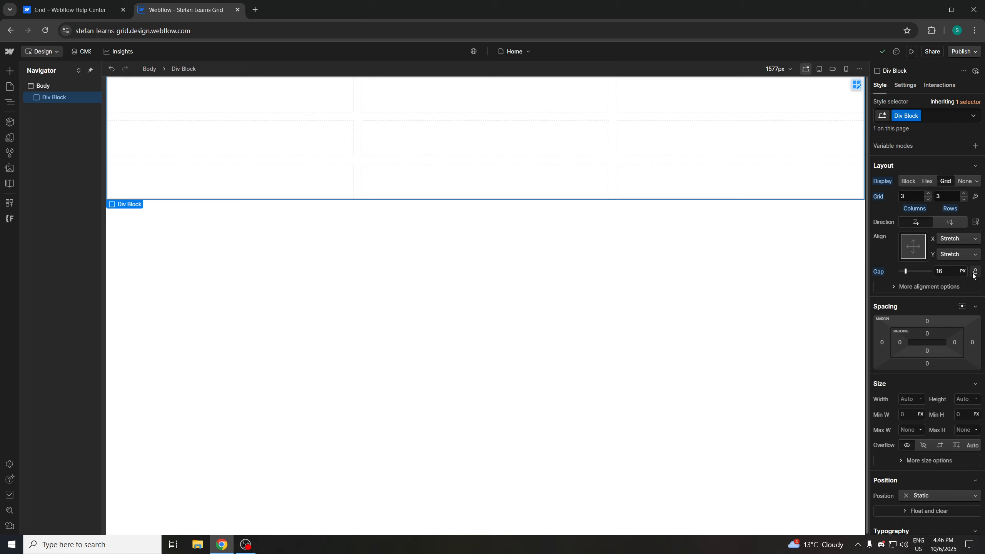
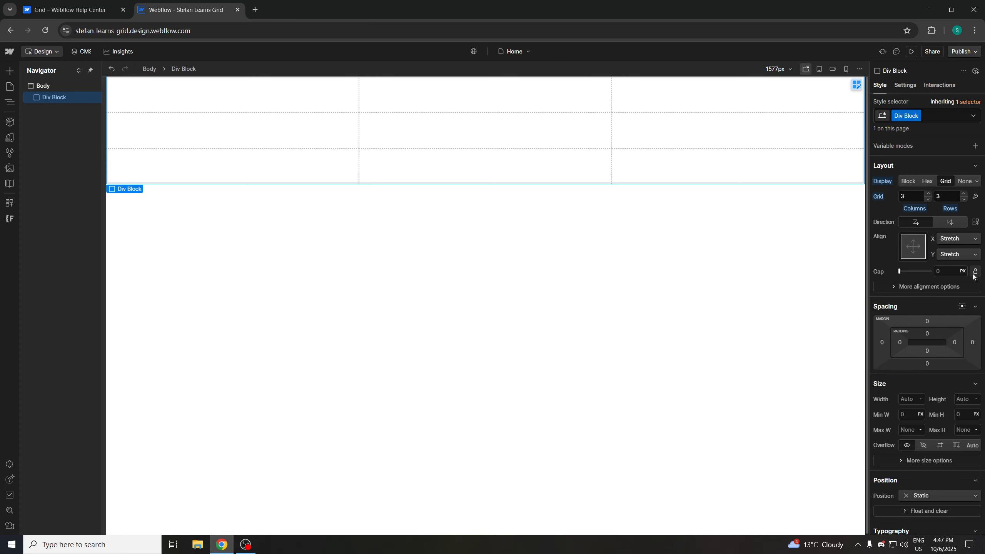
Adjust the grid gap with its slider, then set it to 16 px
click(947, 270)
click(912, 272)
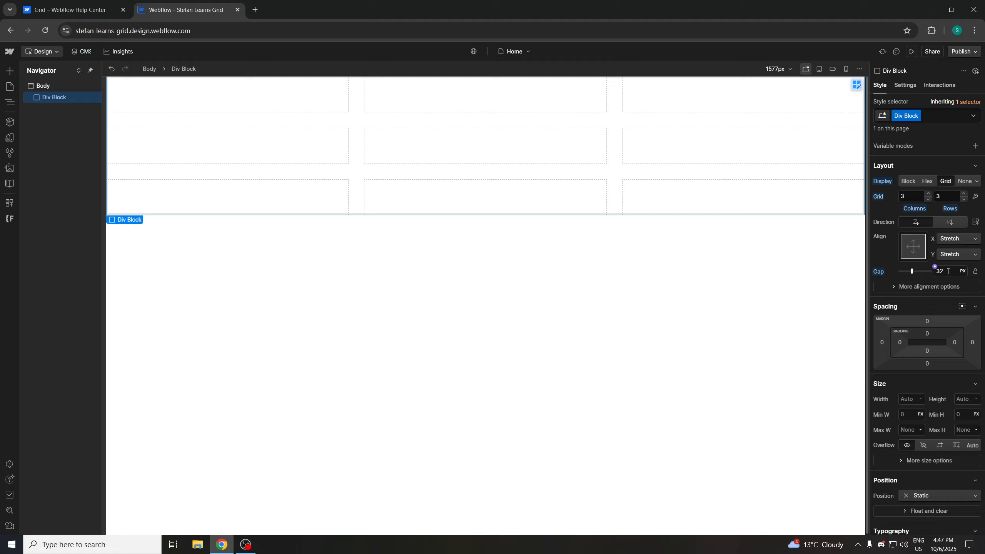
drag(948, 271, 908, 270)
double_click(952, 272)
text(16)
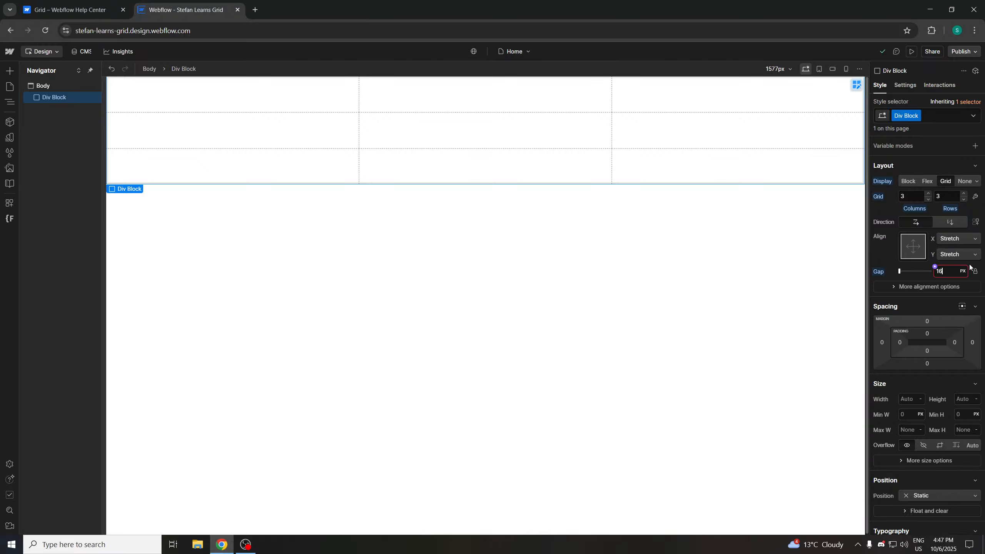
key(Return)
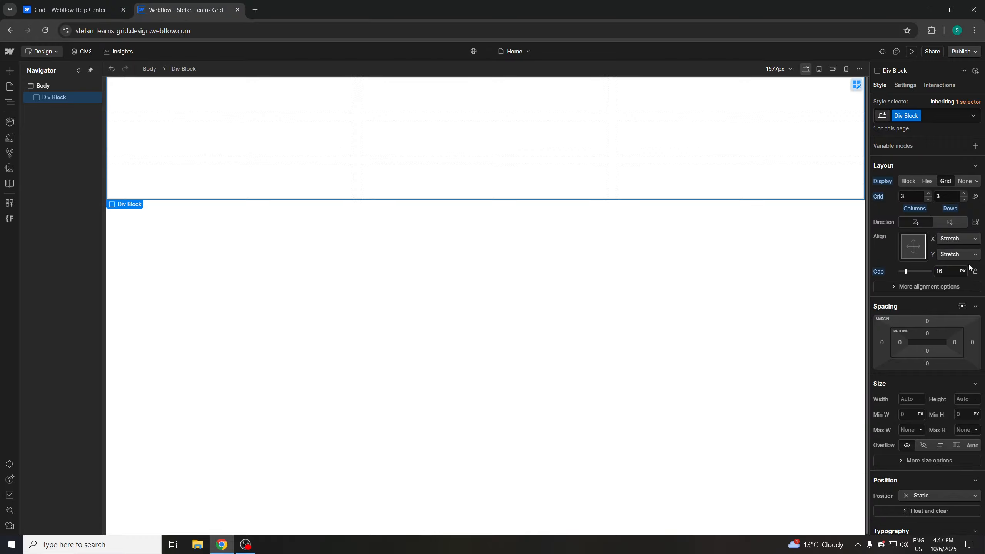
Read the help article's section on adjusting gaps between columns and rows
key(ctrl+shift+Tab)
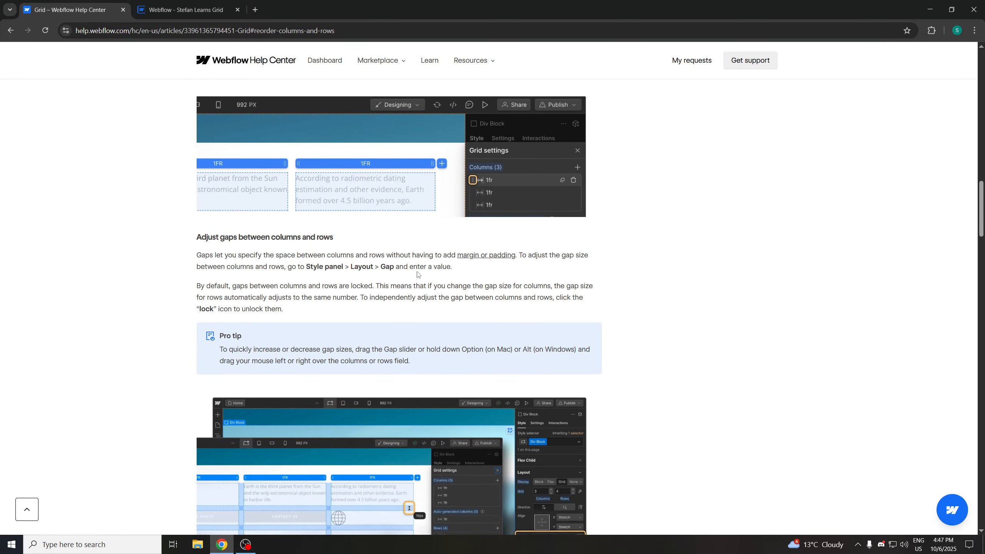
scroll(323, 270, down, 1)
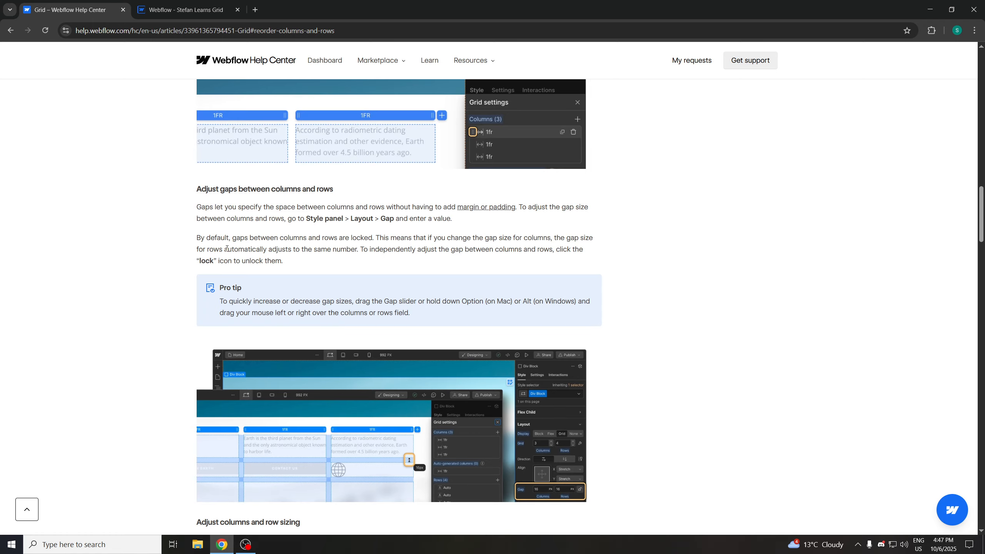
scroll(285, 262, down, 1)
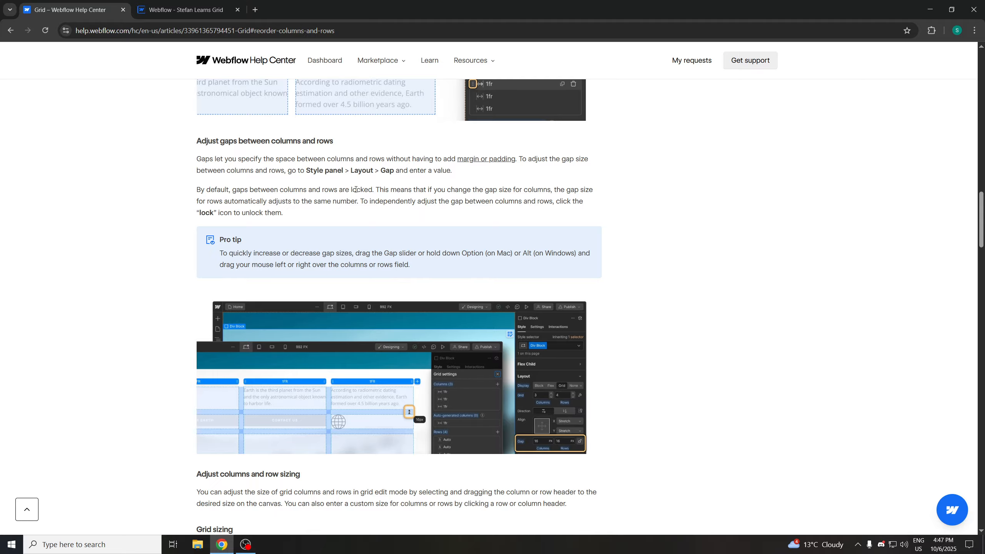
click(229, 10)
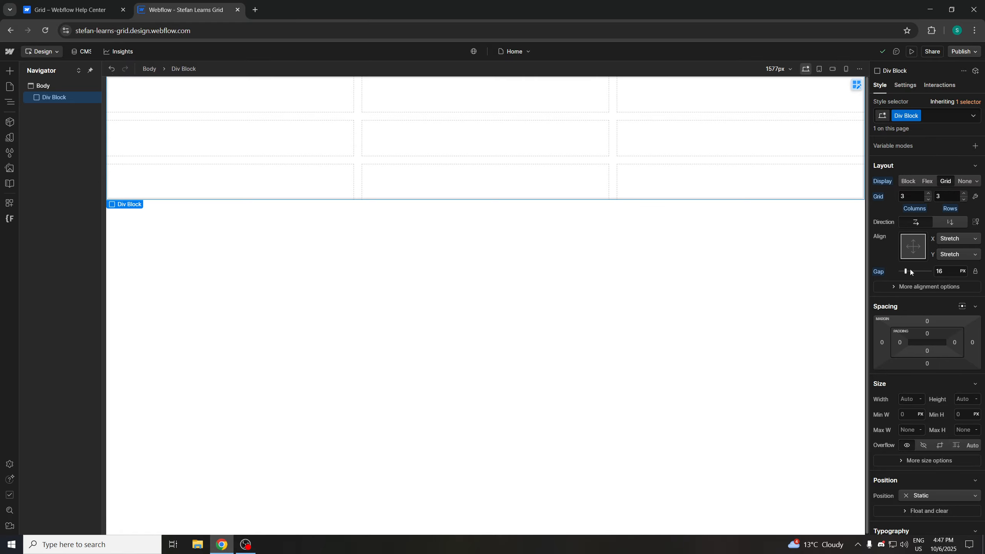
drag(912, 271, 905, 271)
drag(902, 272, 905, 271)
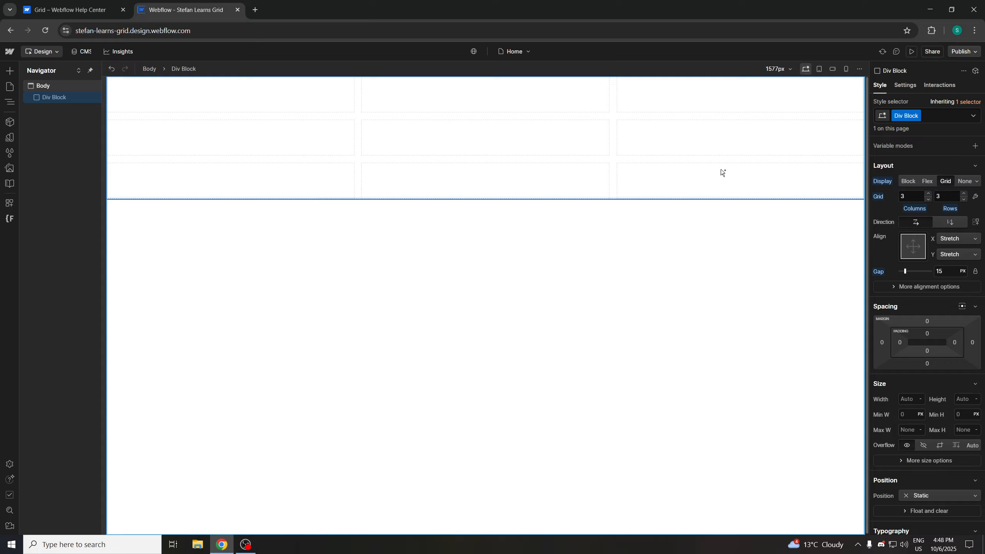
key(ctrl+d)
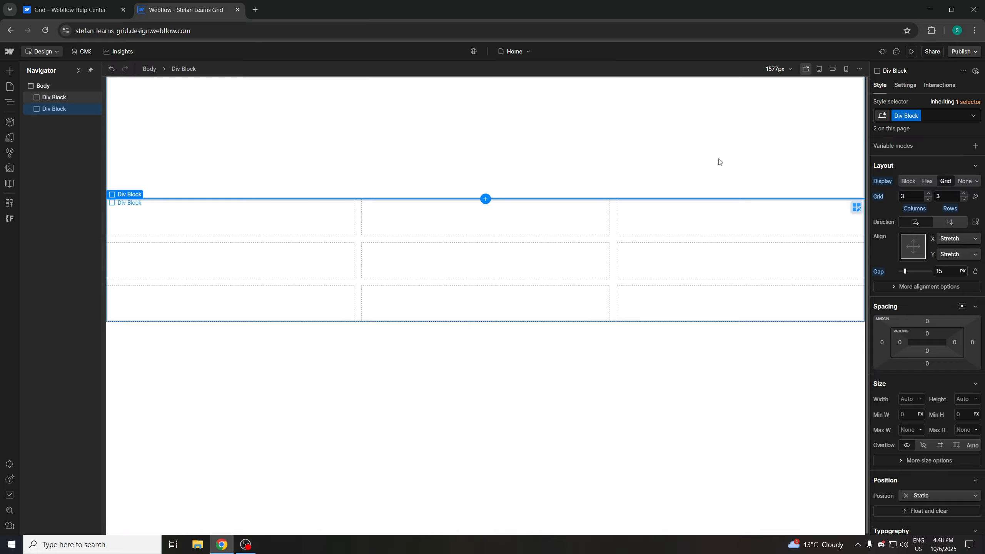
key(Delete)
click(668, 150)
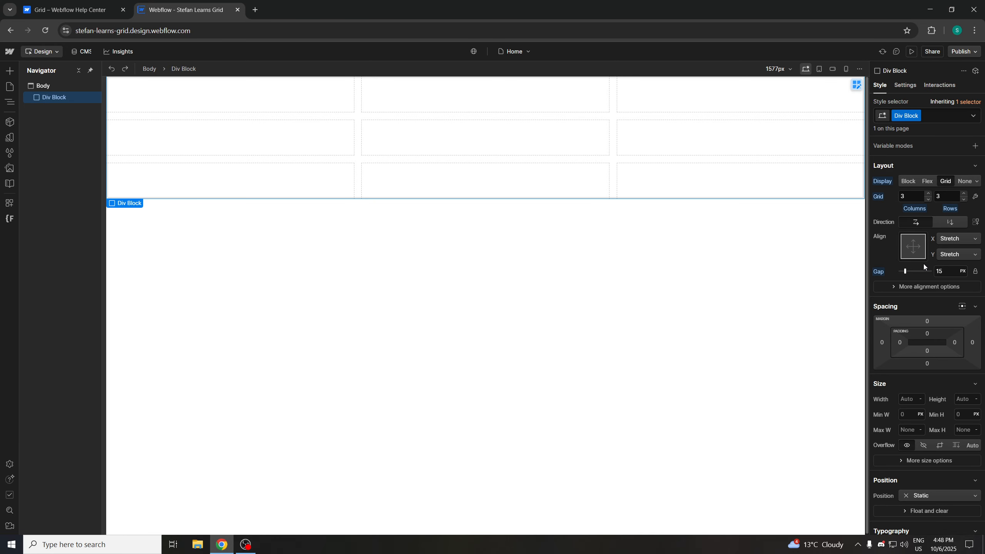
Set the grid gap to 16 px using the slider and value field
drag(905, 271, 935, 272)
click(945, 272)
text(1)
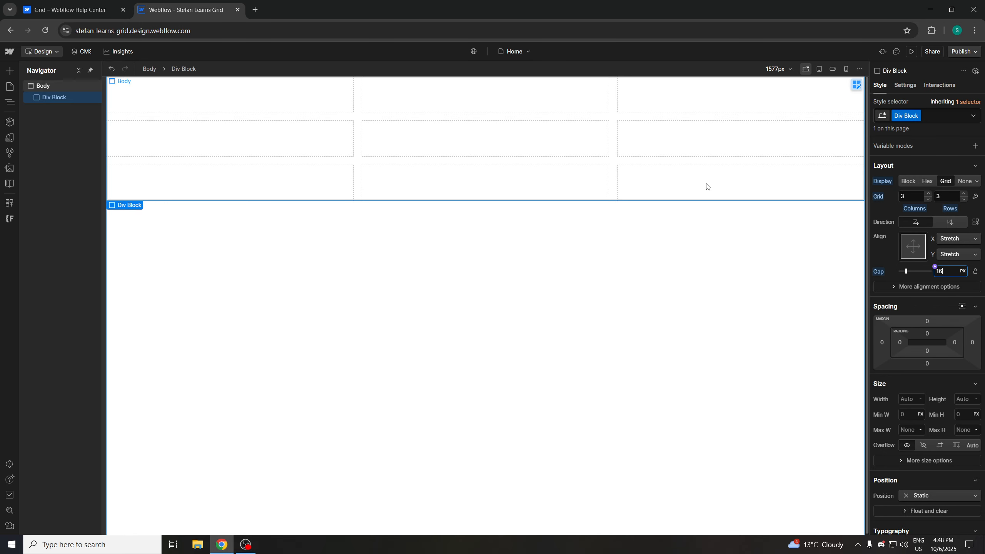
Reread the help article's pro tip on changing gap sizes
click(73, 10)
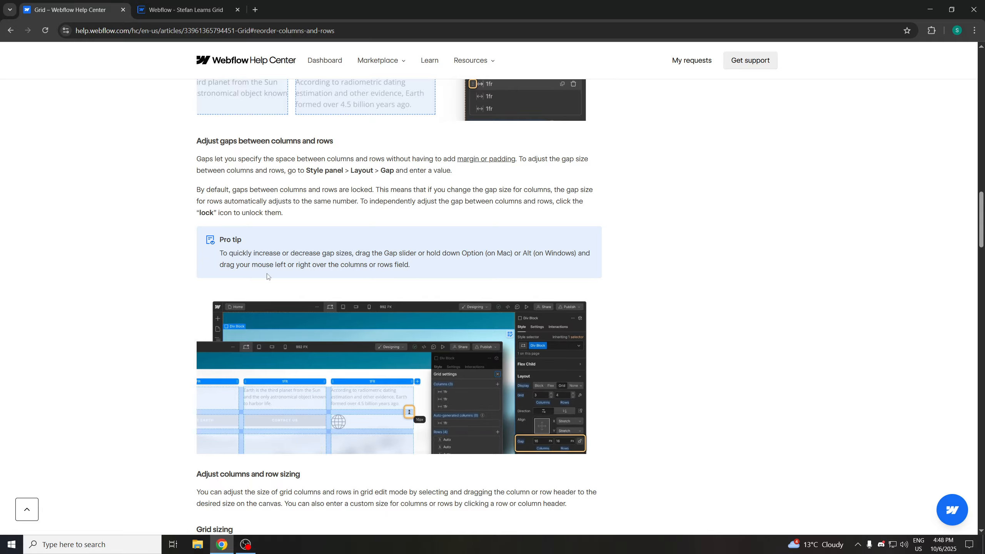
scroll(310, 278, down, 1)
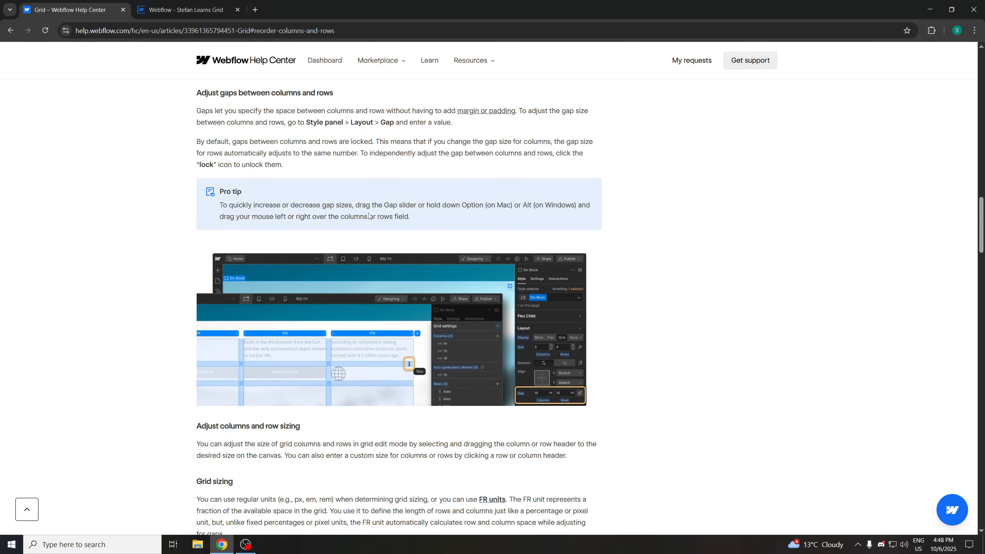
click(181, 10)
In grid edit mode, drag a row gap on the canvas to widen it to 32 px, then close Grid settings
click(975, 196)
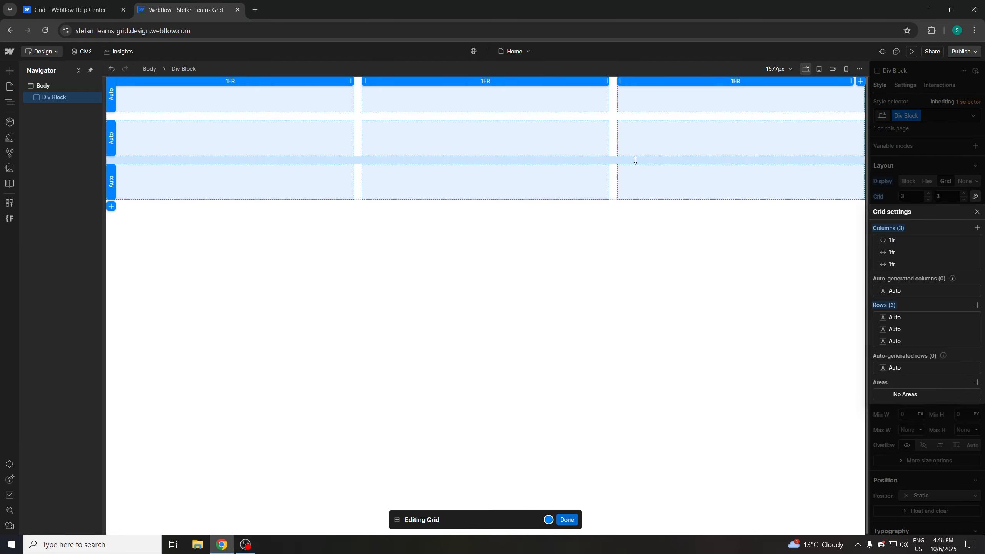
drag(635, 160, 640, 216)
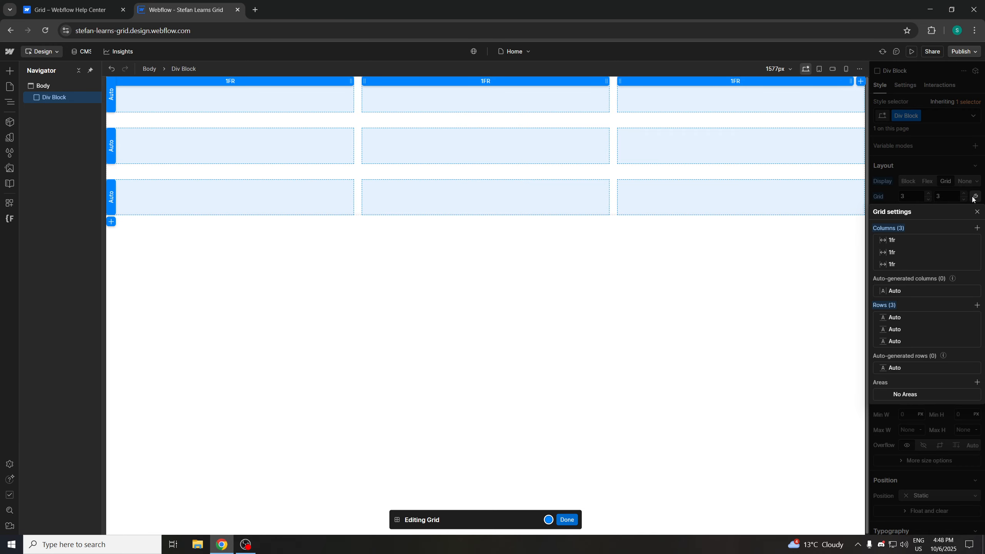
click(976, 211)
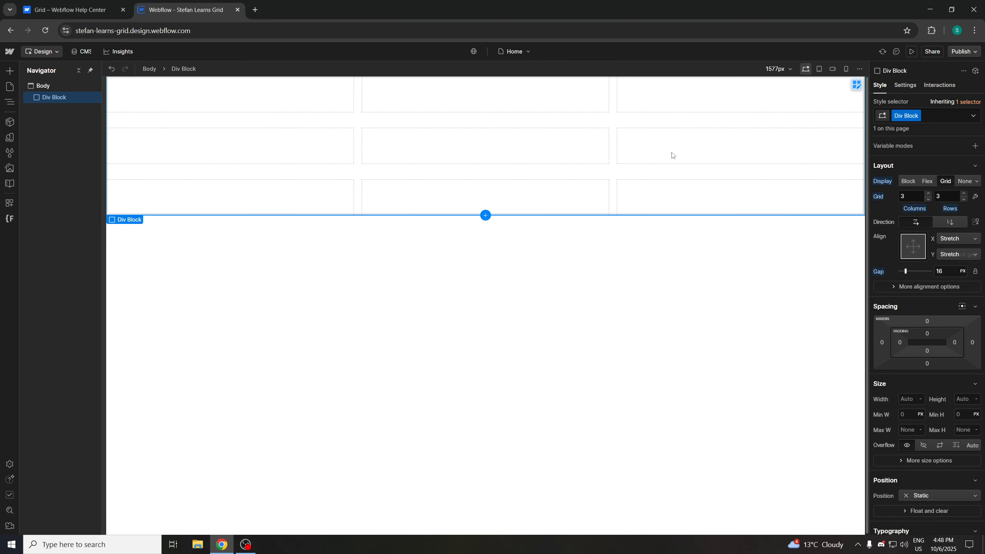
Unlock the gap to show separate column and row gap values
click(111, 5)
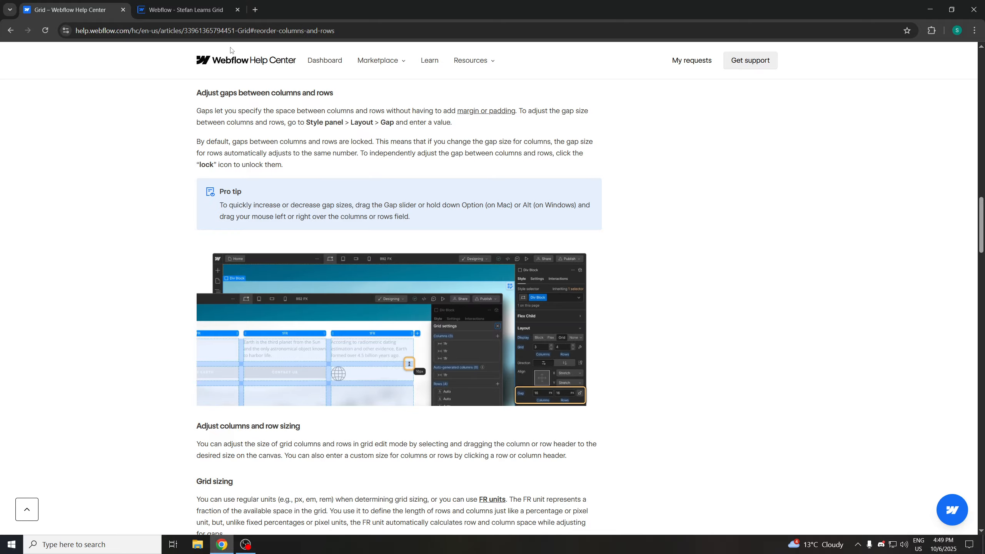
click(196, 10)
click(975, 271)
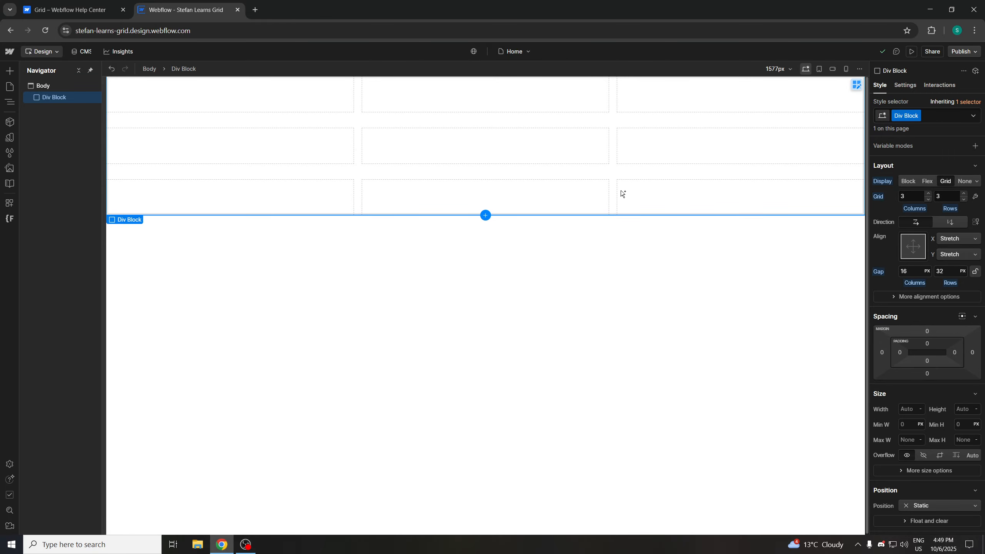
drag(620, 190, 627, 190)
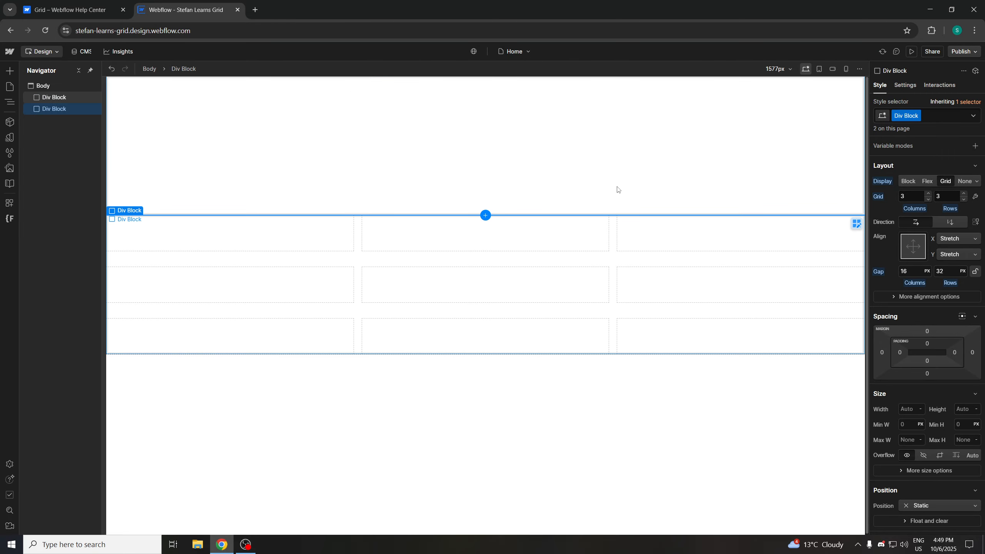
key(ctrl+z)
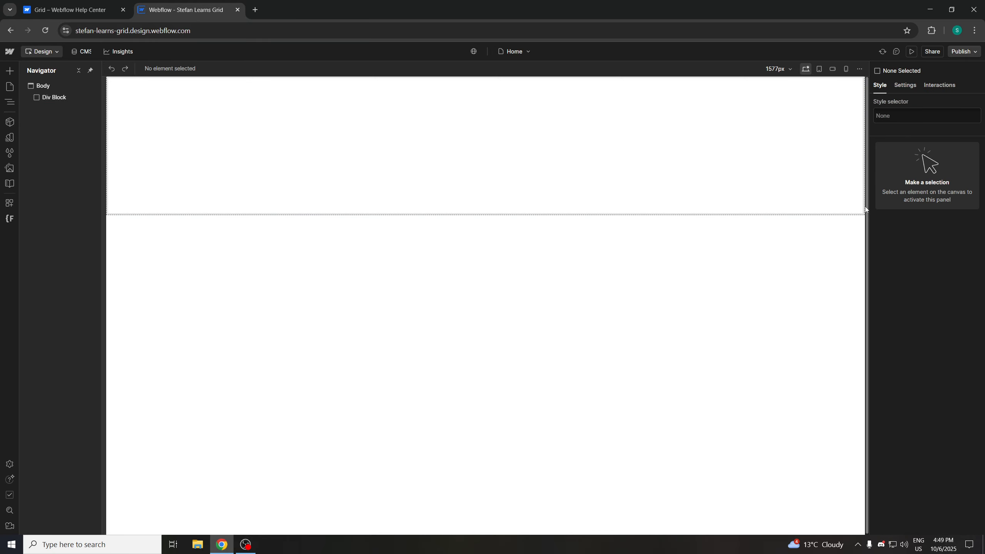
click(684, 155)
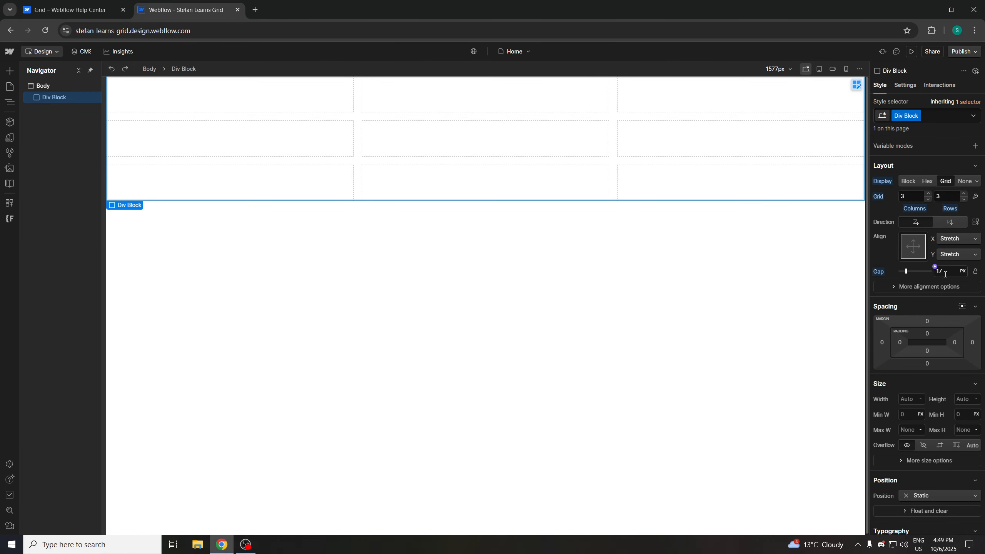
Unlock the gap and, in grid edit mode, drag the column gap to 33 px and the row gap to 38 px
click(975, 271)
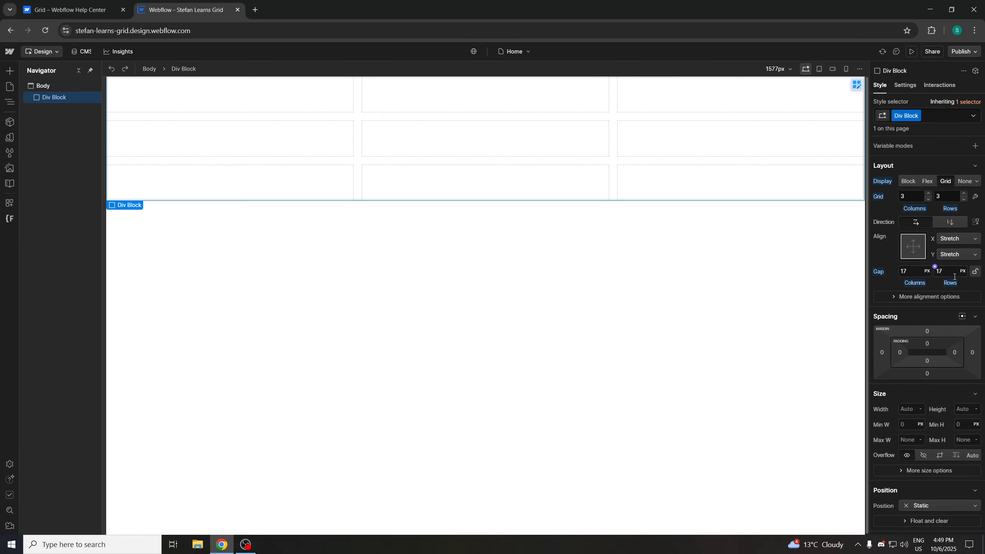
click(975, 196)
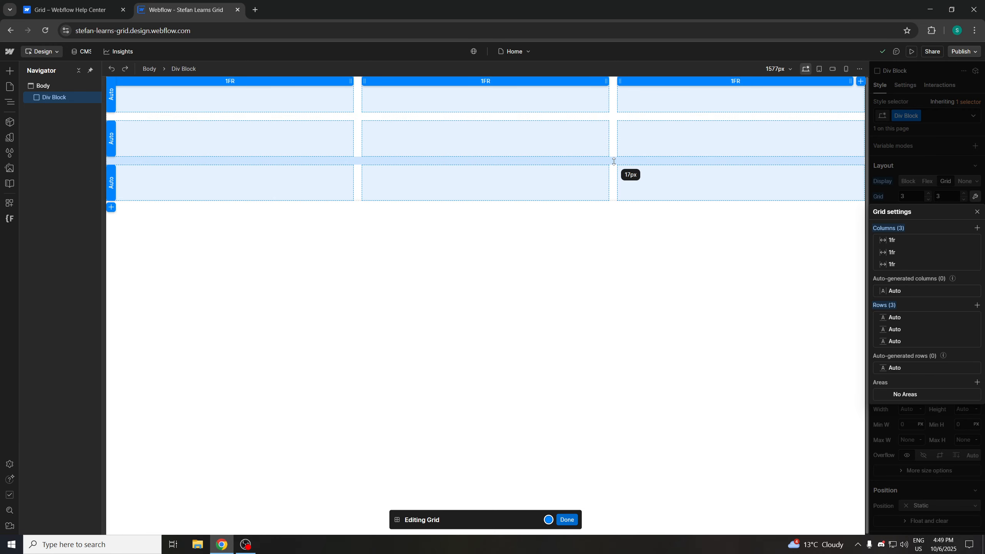
drag(613, 161, 682, 185)
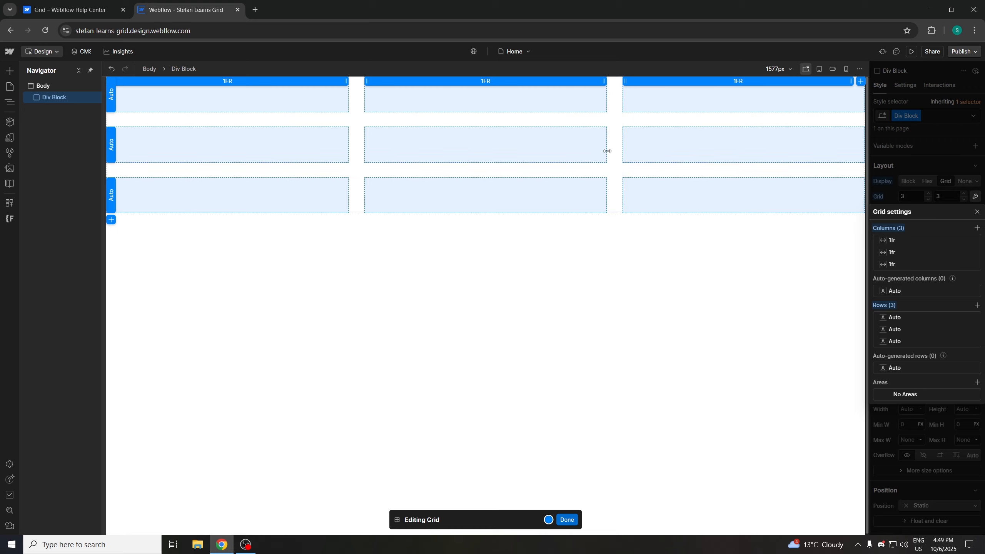
drag(554, 168, 550, 183)
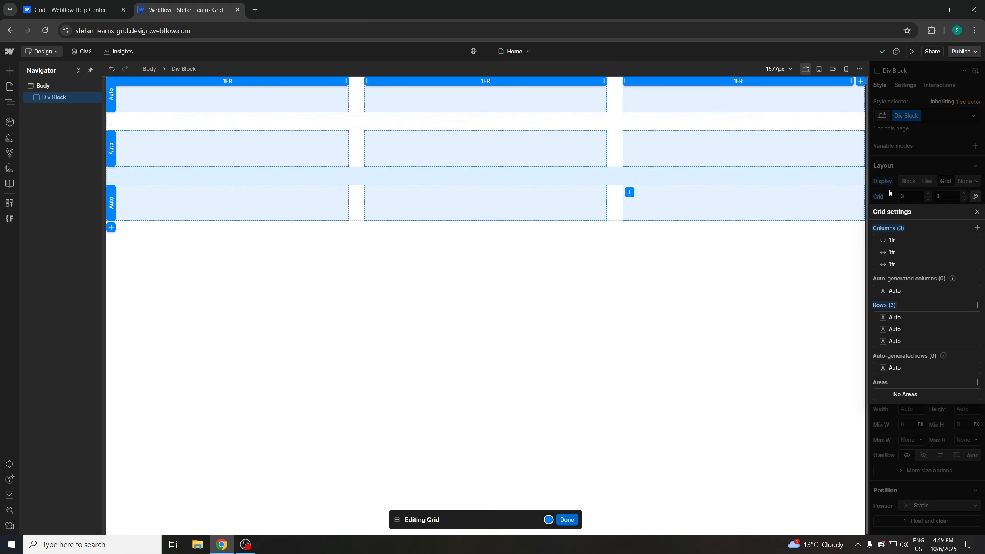
click(977, 212)
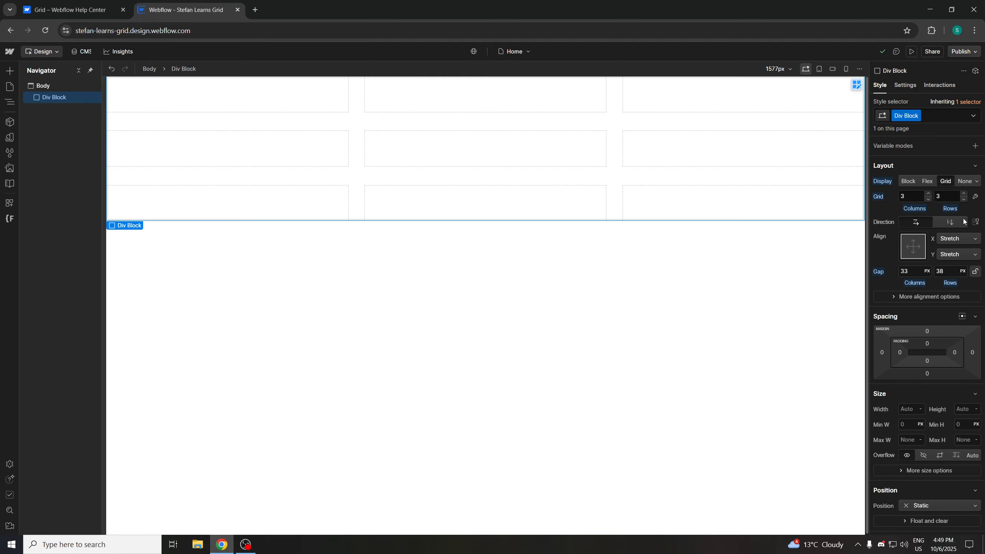
Lock the gap at 33 px, then drag the row gap in grid edit mode to 59 px
click(976, 272)
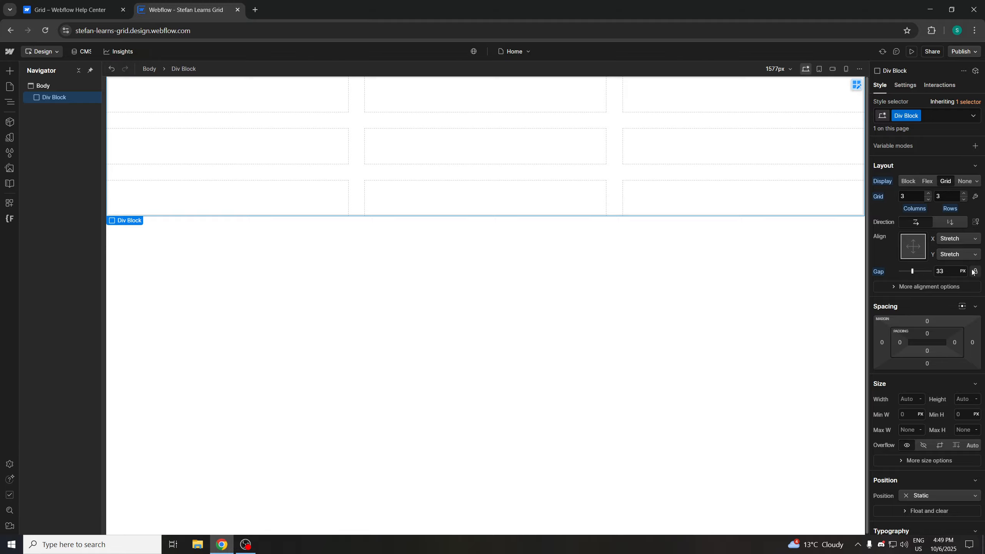
click(975, 196)
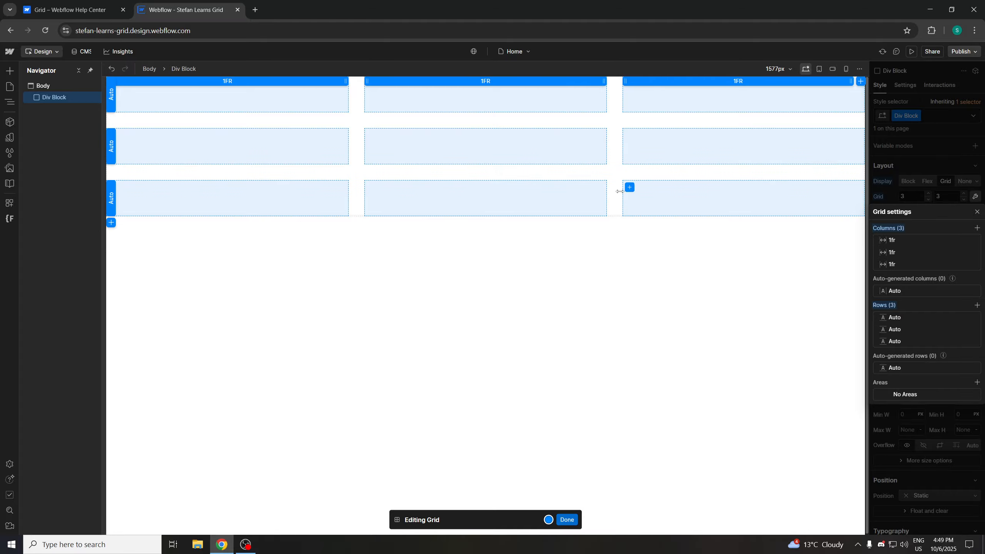
drag(531, 170, 488, 290)
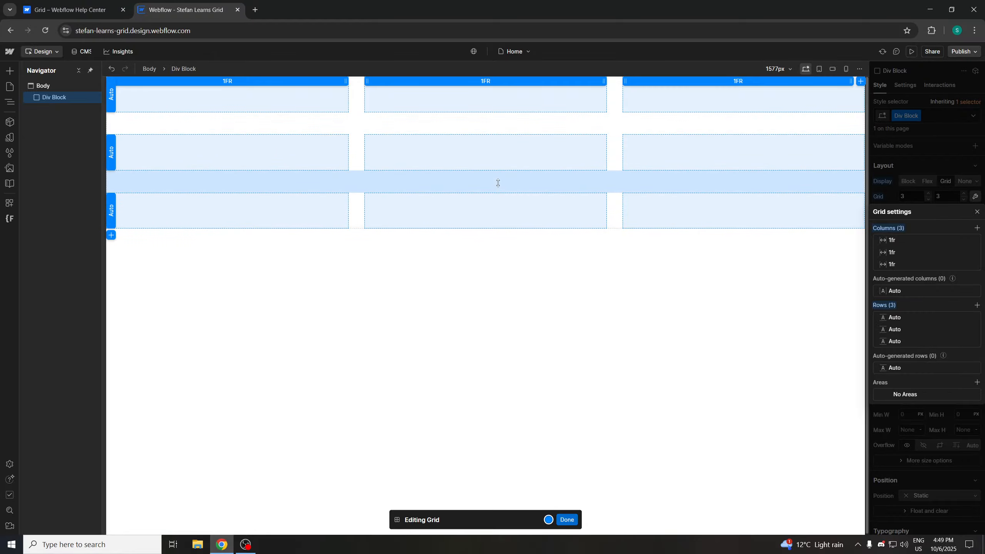
drag(498, 182, 500, 213)
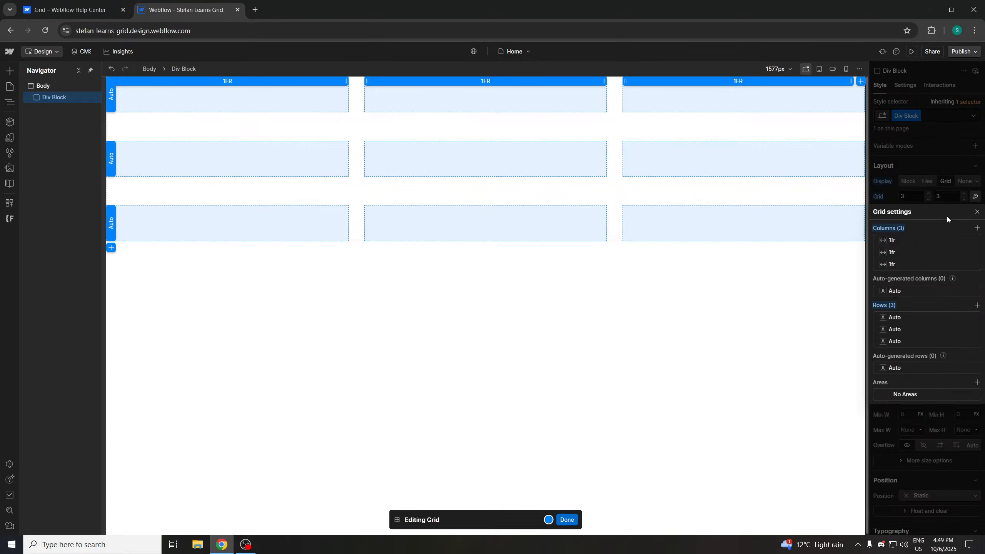
click(976, 213)
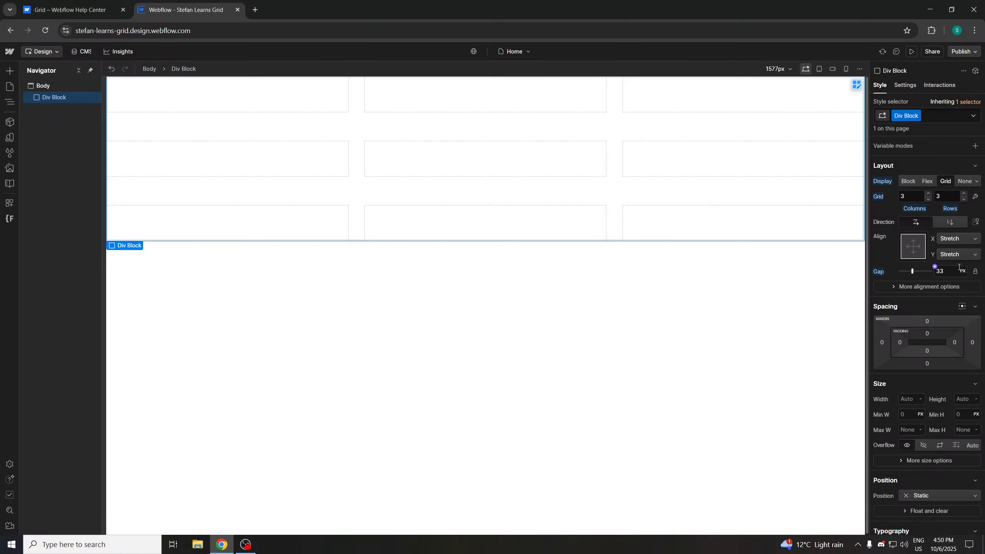
Relock the gap, then in grid edit mode drag the column gap to 62 px and close Grid settings
click(974, 271)
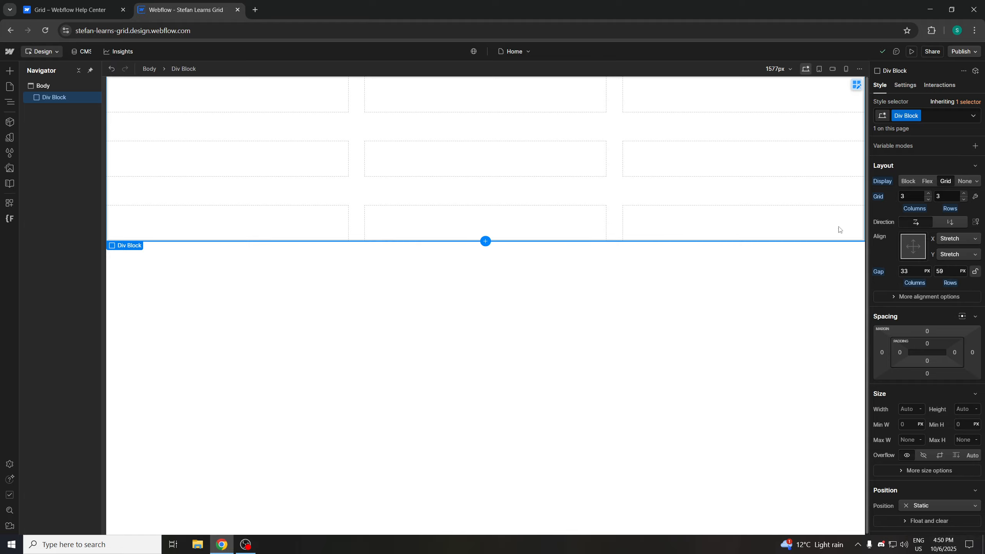
click(975, 272)
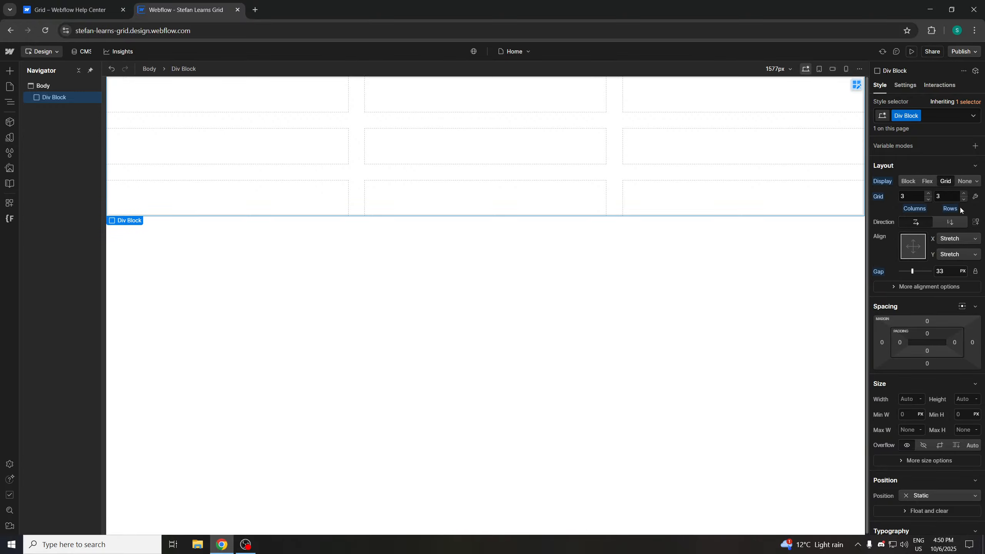
click(975, 196)
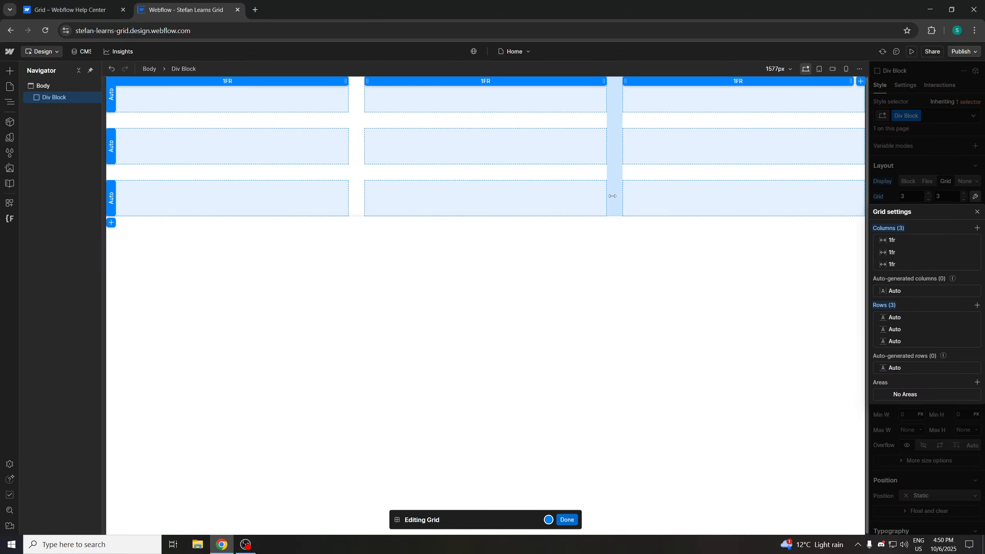
drag(615, 198, 740, 180)
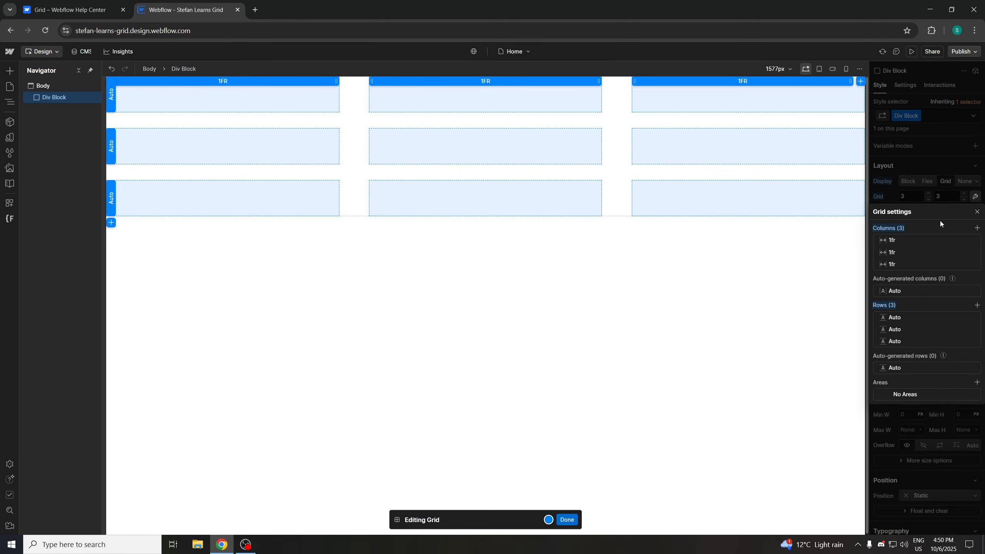
click(976, 213)
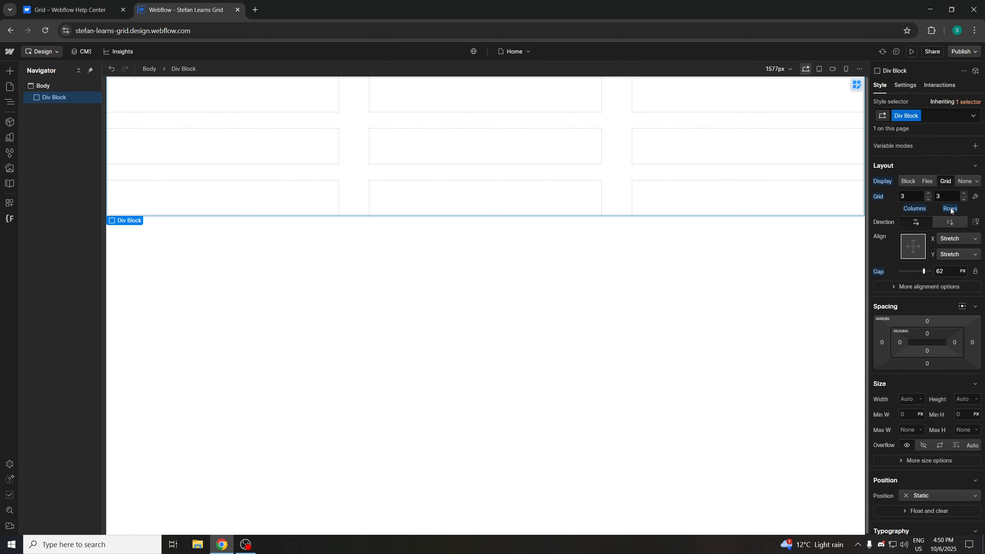
Read the Help Center article's section on adjusting gaps between columns and rows, then return to the Designer
click(69, 10)
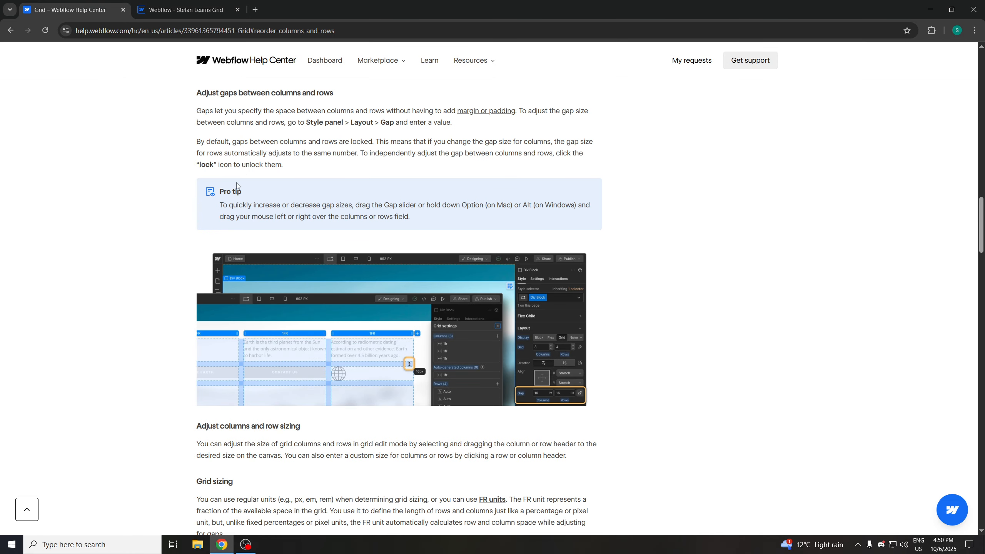
drag(237, 186, 344, 211)
scroll(344, 212, down, 3)
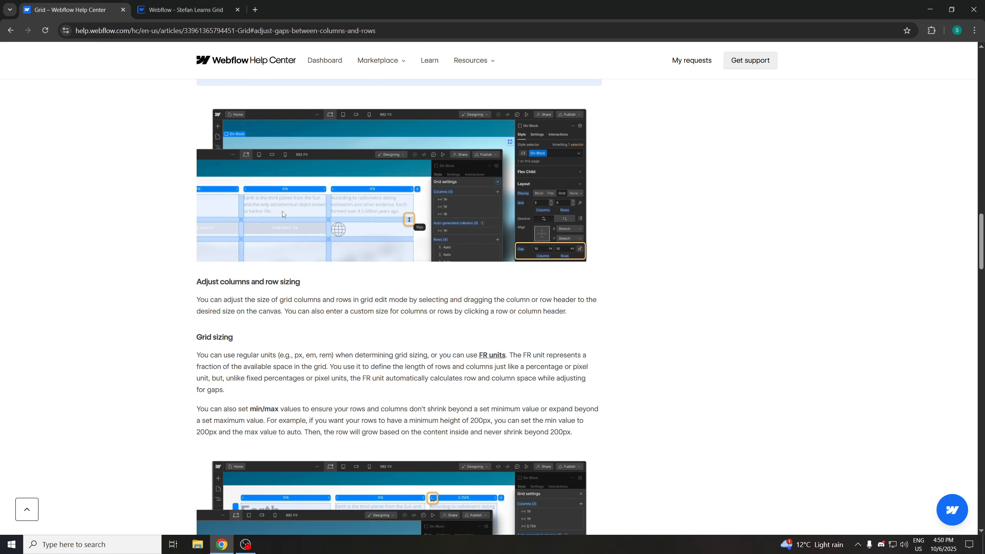
scroll(338, 206, up, 2)
click(332, 188)
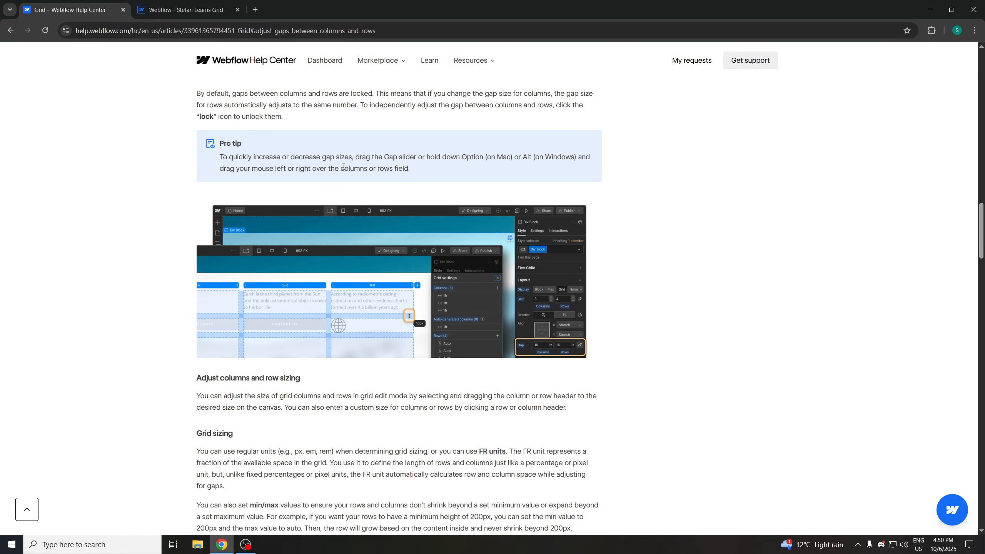
scroll(350, 177, down, 3)
scroll(426, 210, up, 2)
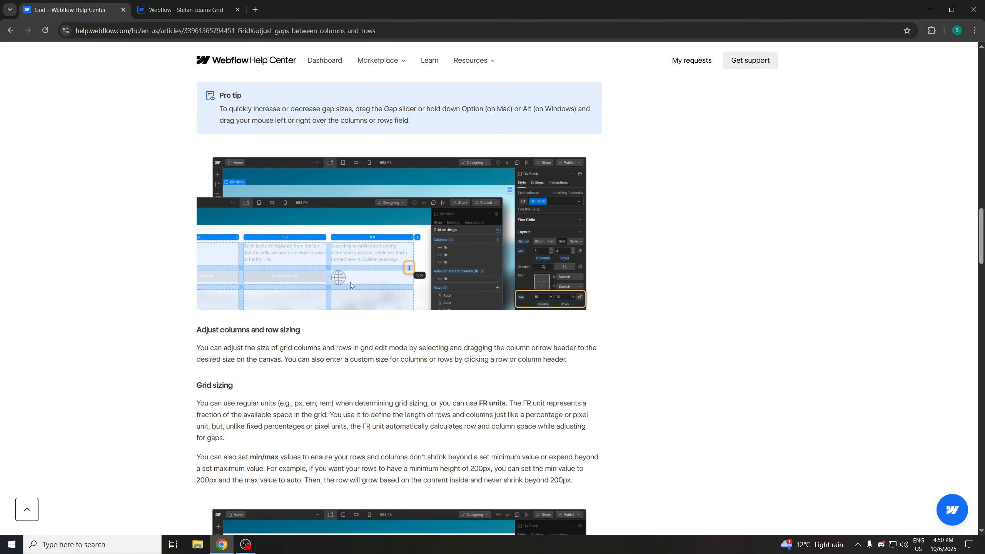
scroll(330, 297, down, 1)
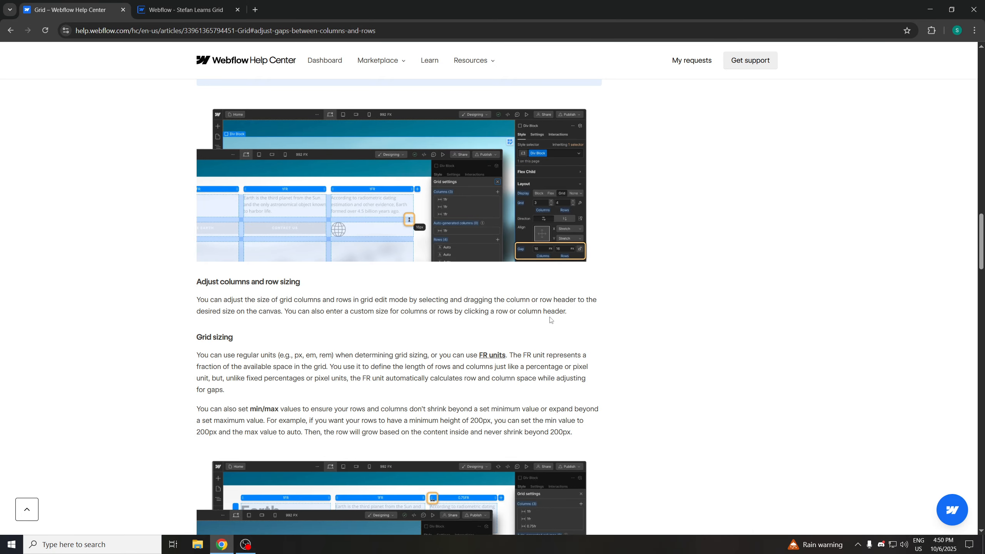
click(210, 5)
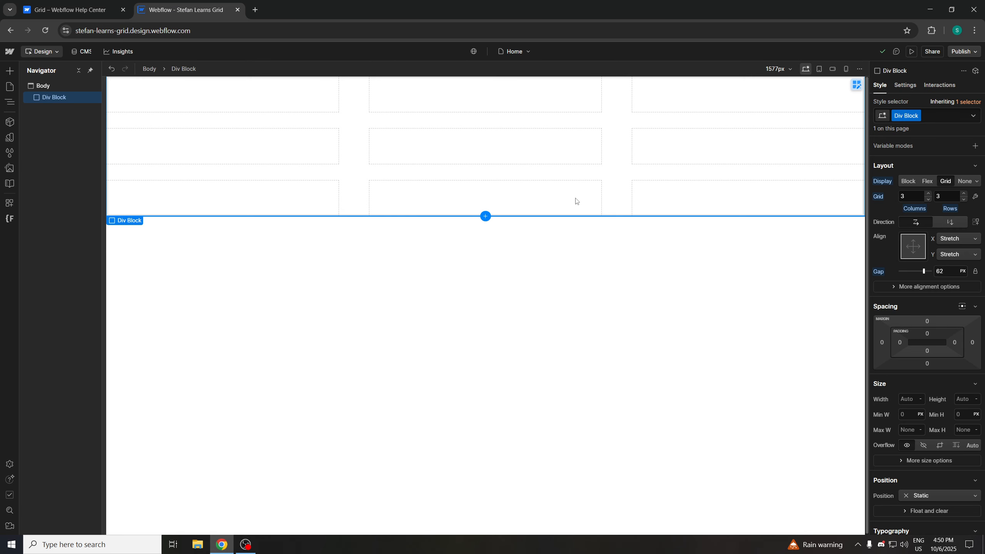
In grid edit mode, set the first column's size to 2.75 fr
click(975, 197)
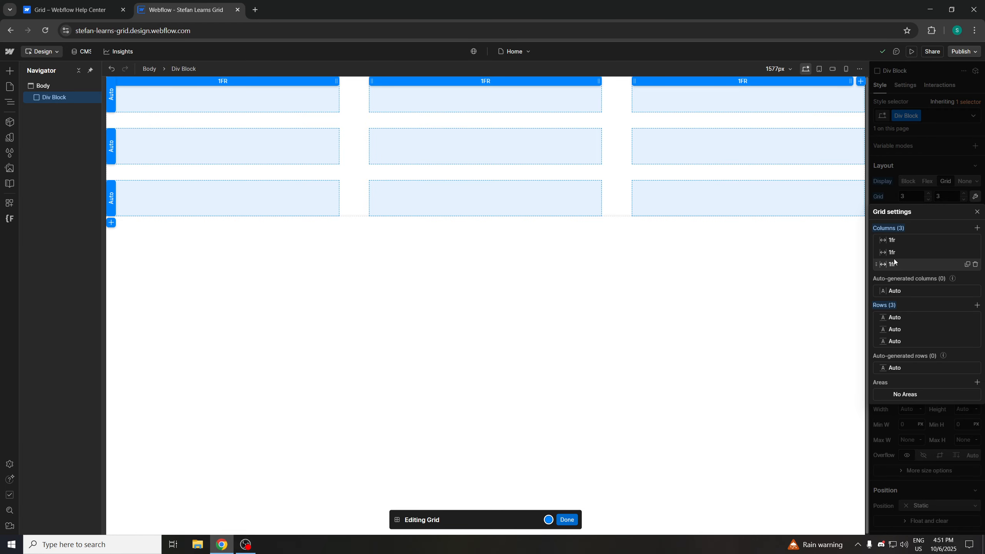
click(886, 240)
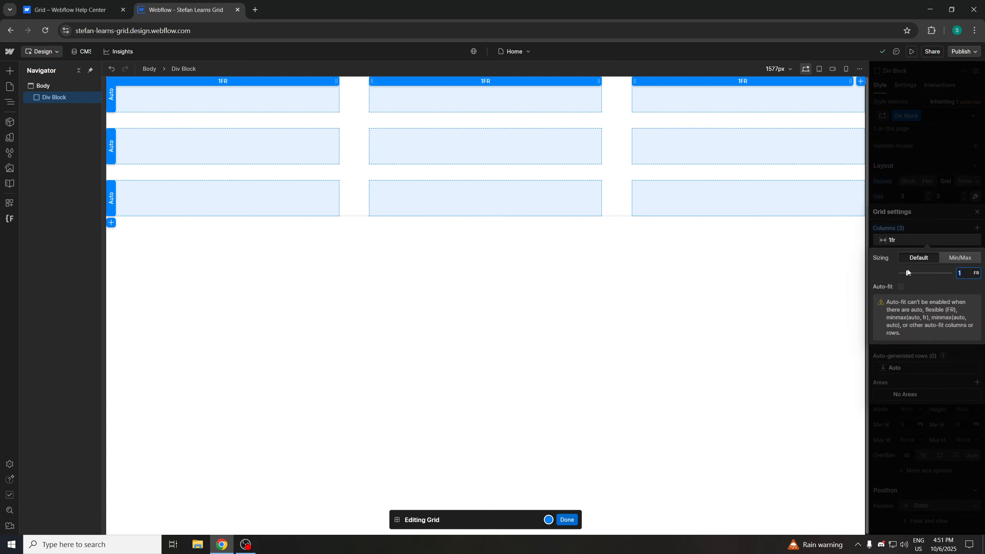
drag(908, 273, 927, 273)
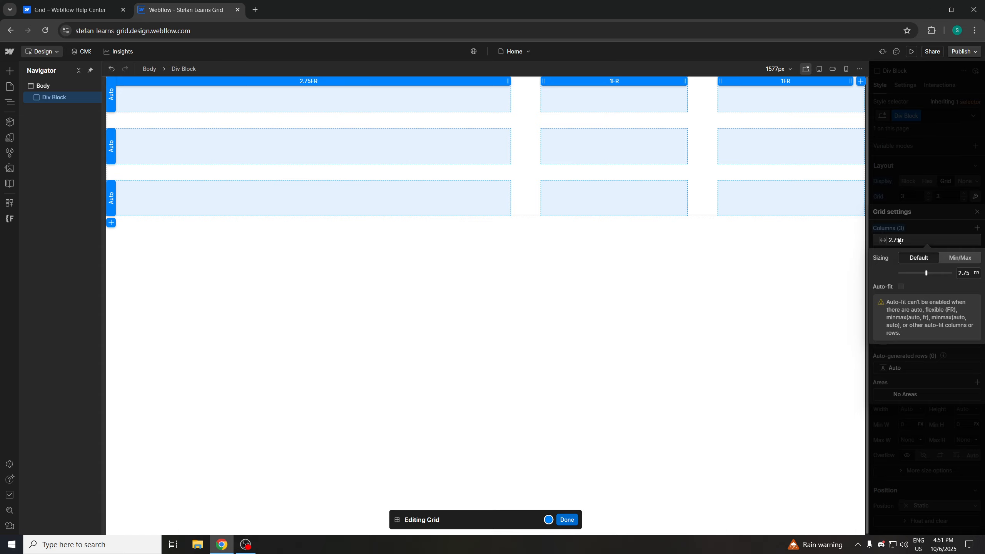
click(931, 227)
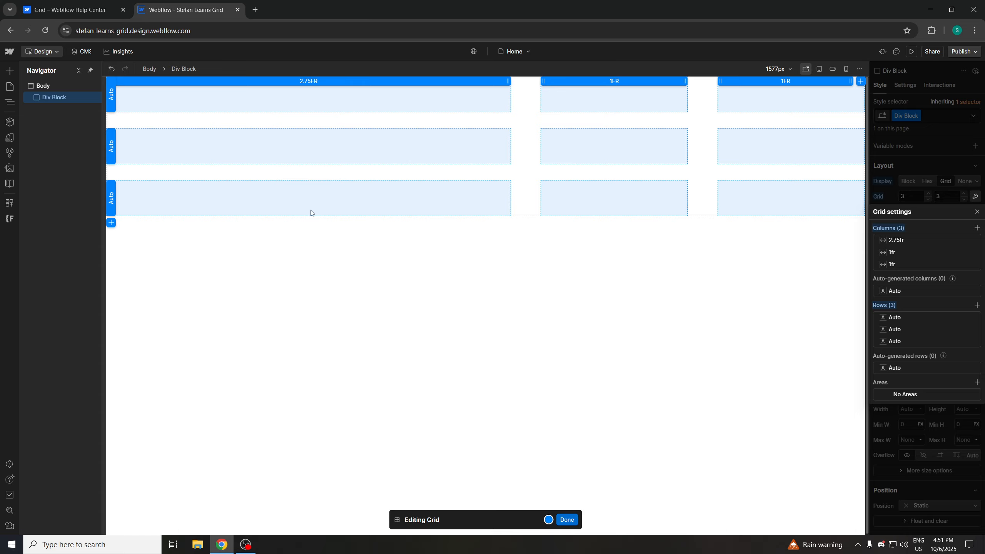
Set the first row's size to 216 px
click(385, 170)
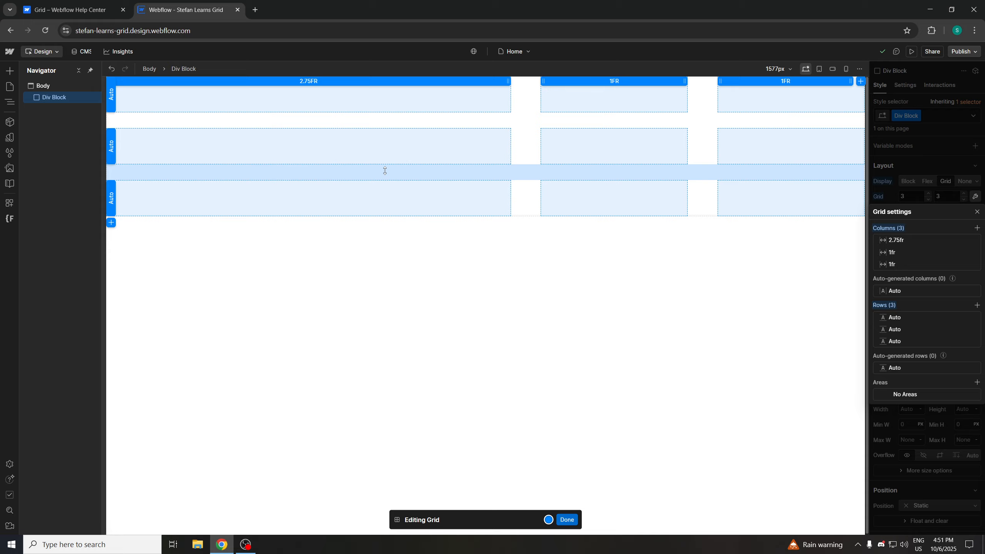
click(904, 317)
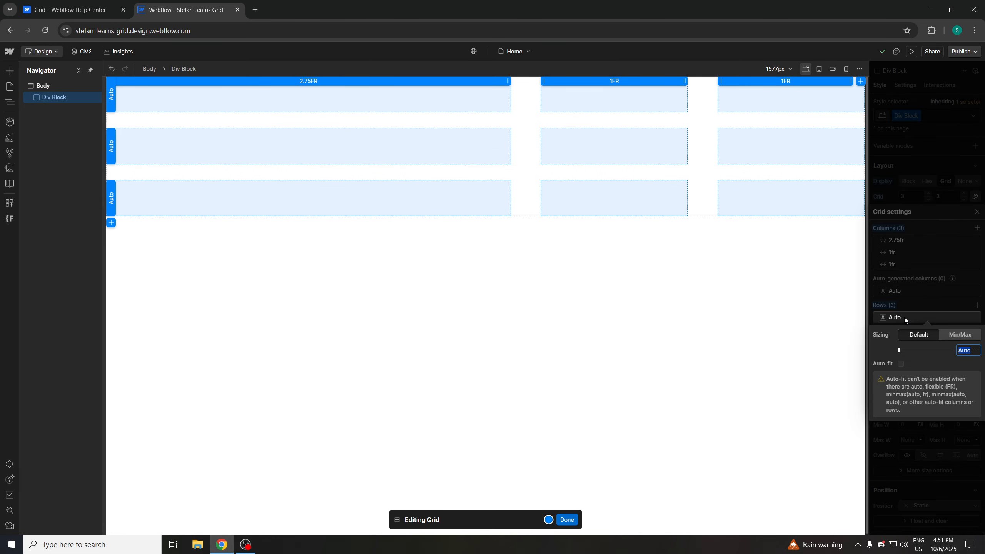
text(0)
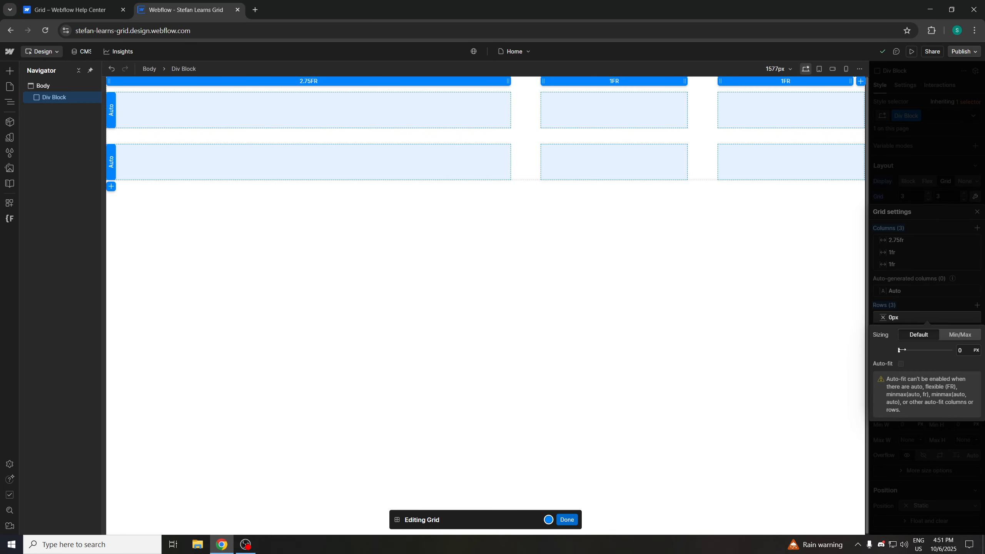
drag(901, 350, 921, 350)
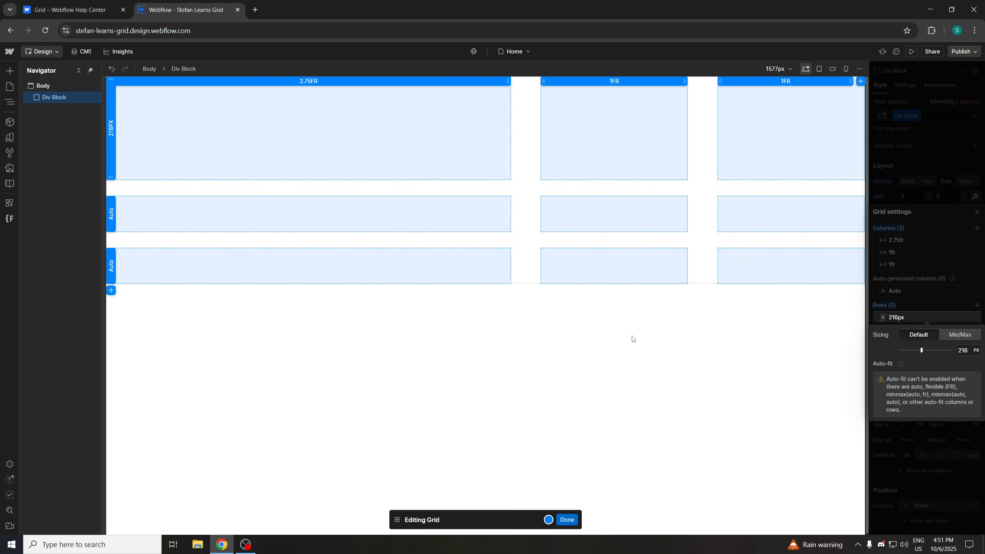
Set the second row's size to 336 px from its row header on the canvas
click(111, 133)
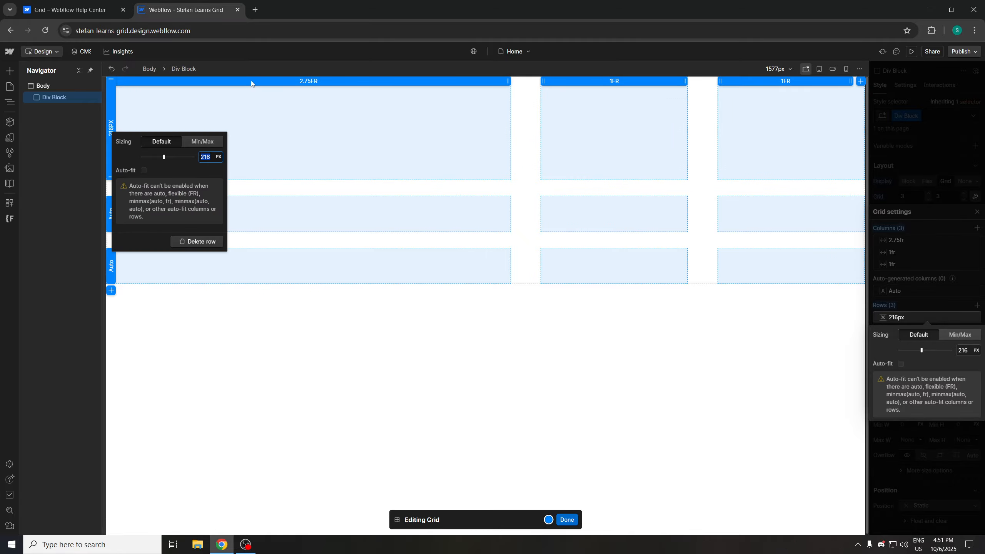
click(130, 104)
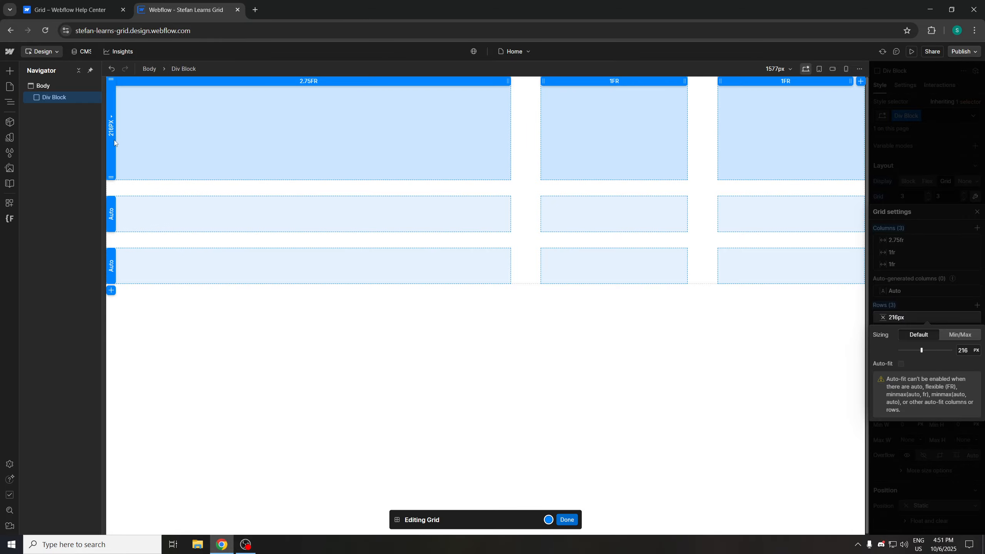
click(111, 213)
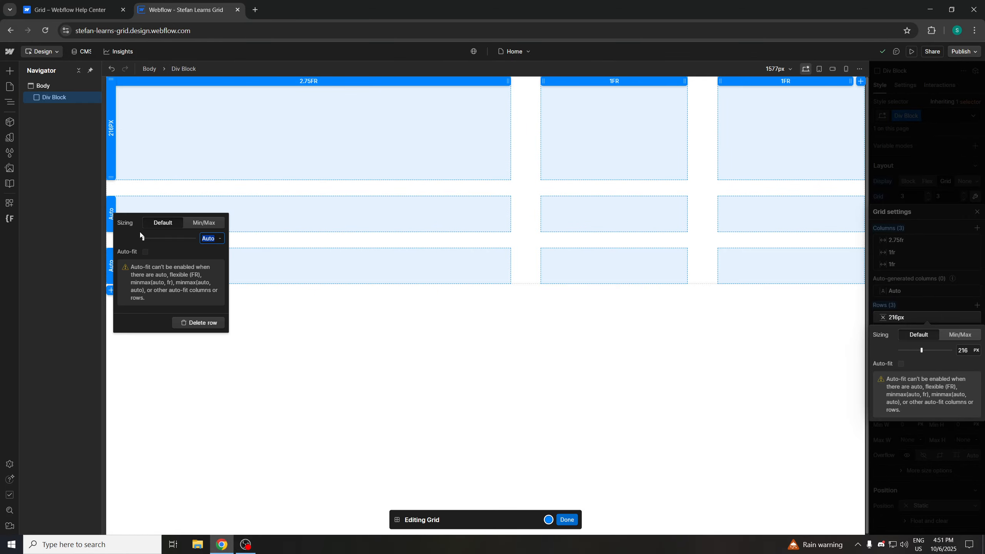
drag(146, 238, 178, 238)
click(216, 431)
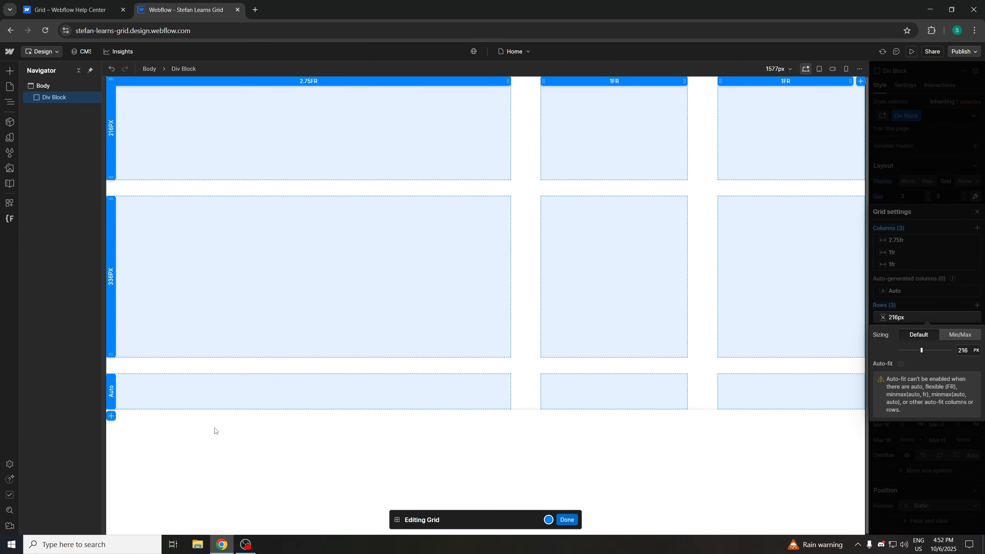
Set the second column's size to 3.25 fr from its column header on the canvas
click(633, 80)
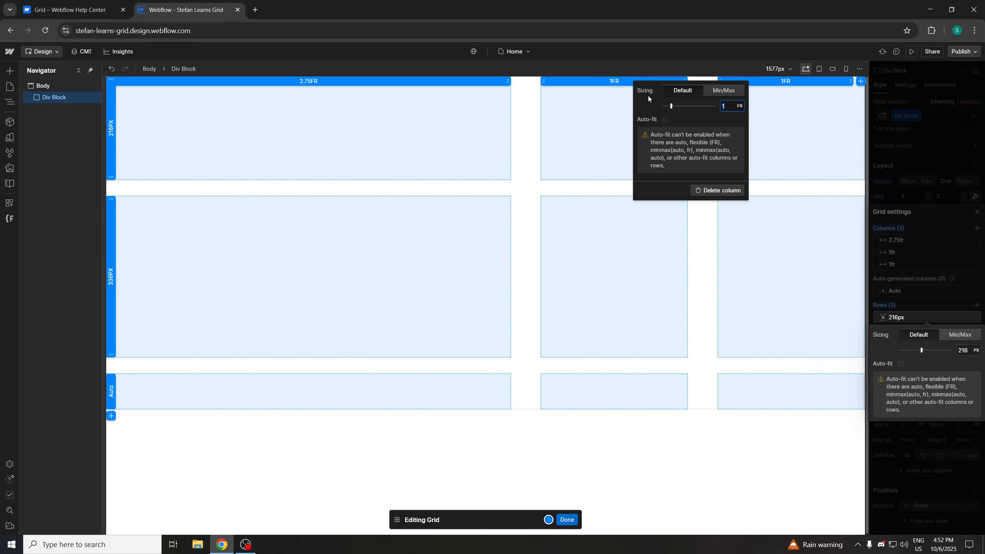
click(671, 106)
drag(671, 106, 696, 108)
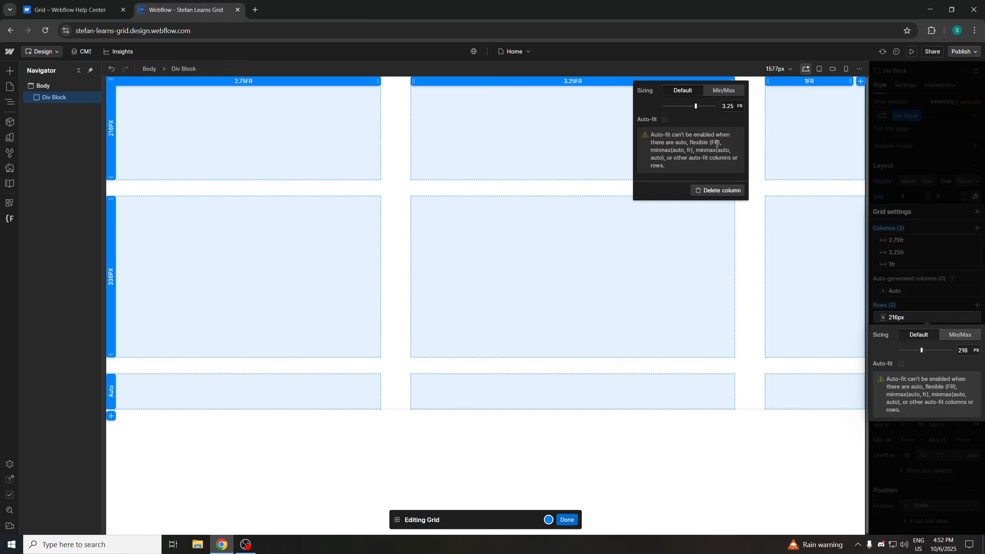
drag(717, 142, 710, 142)
click(716, 144)
click(684, 154)
double_click(714, 143)
click(713, 145)
click(609, 439)
Read the Help Center section on adjusting column and row sizing and grid sizing units
click(105, 11)
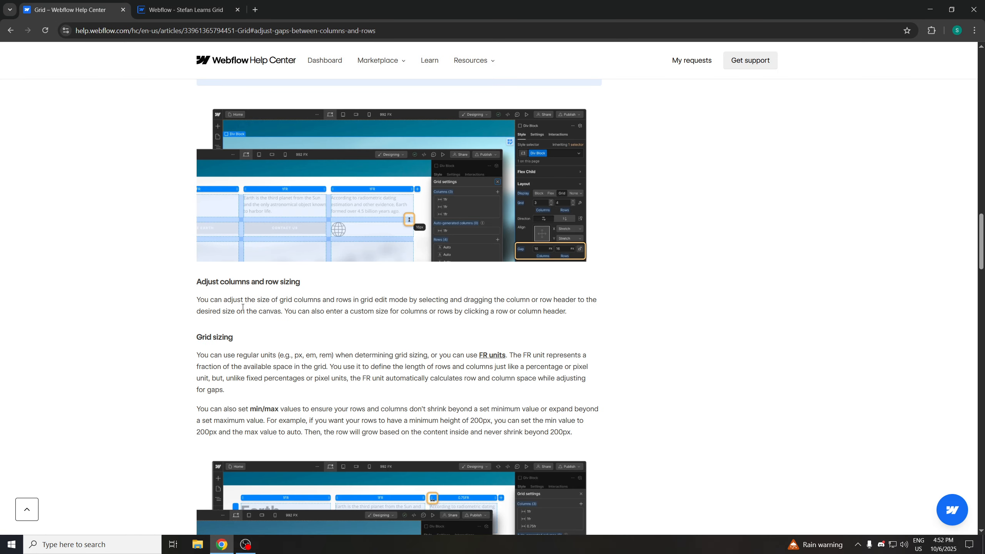
drag(222, 299, 375, 334)
click(375, 335)
drag(392, 356, 355, 356)
click(358, 357)
drag(460, 356, 477, 357)
click(544, 364)
drag(474, 355, 329, 368)
click(474, 355)
Scroll through the article's min/max sizing and content placement sections, then return to the Designer
scroll(388, 393, down, 1)
scroll(375, 373, down, 1)
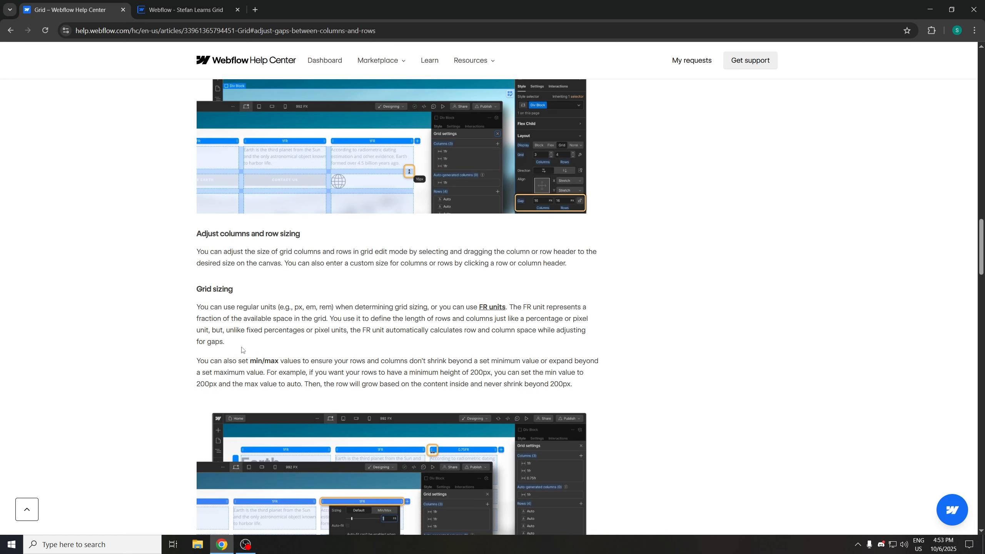
scroll(243, 342, down, 1)
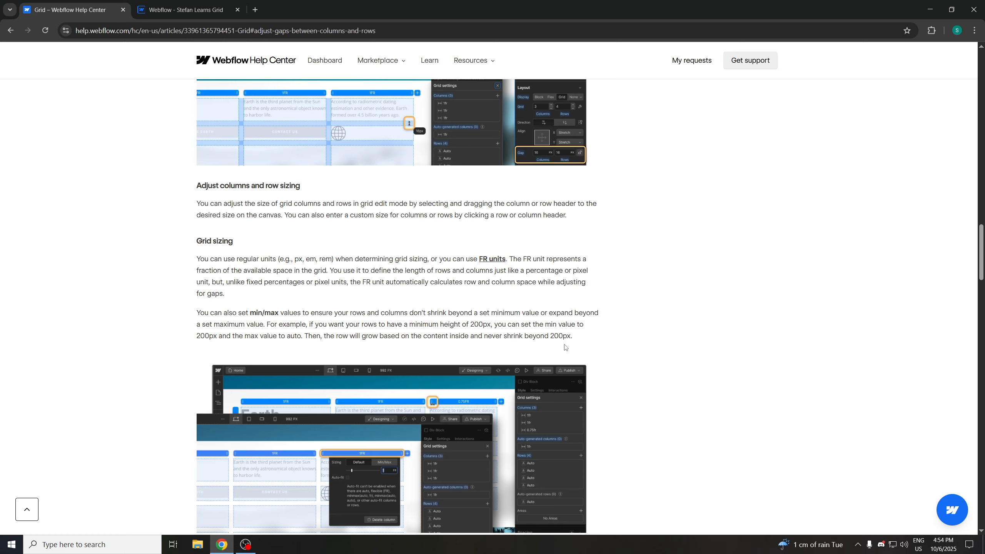
scroll(598, 345, down, 1)
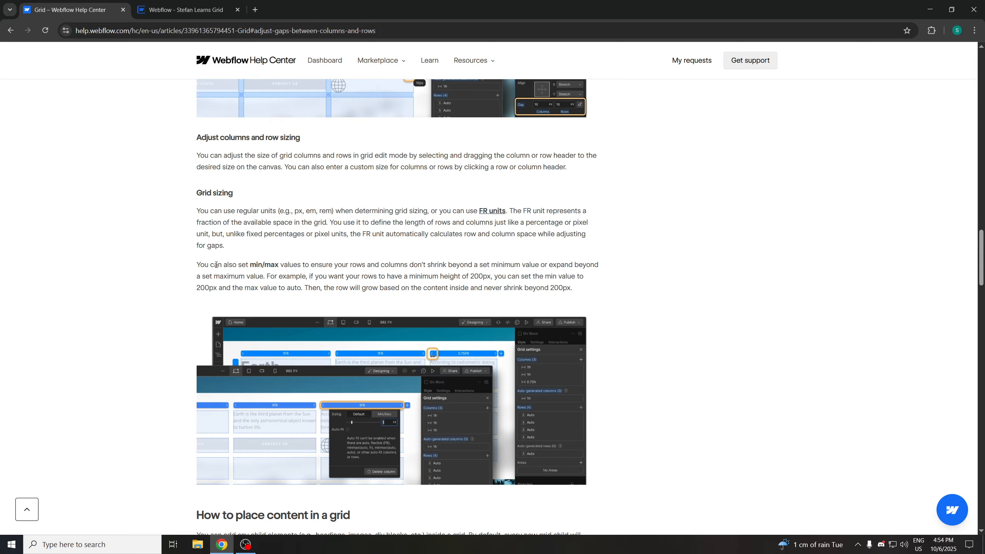
scroll(209, 267, down, 1)
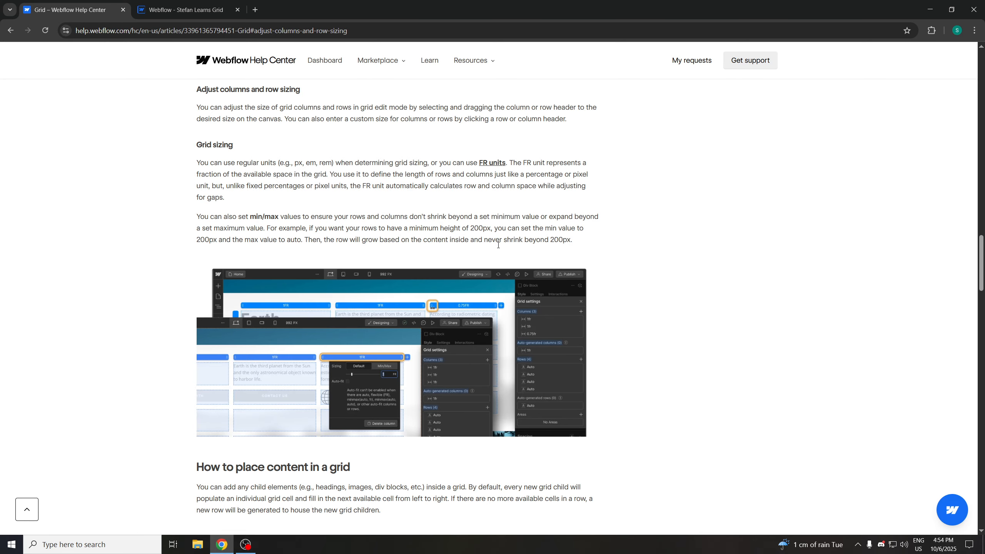
scroll(326, 251, down, 1)
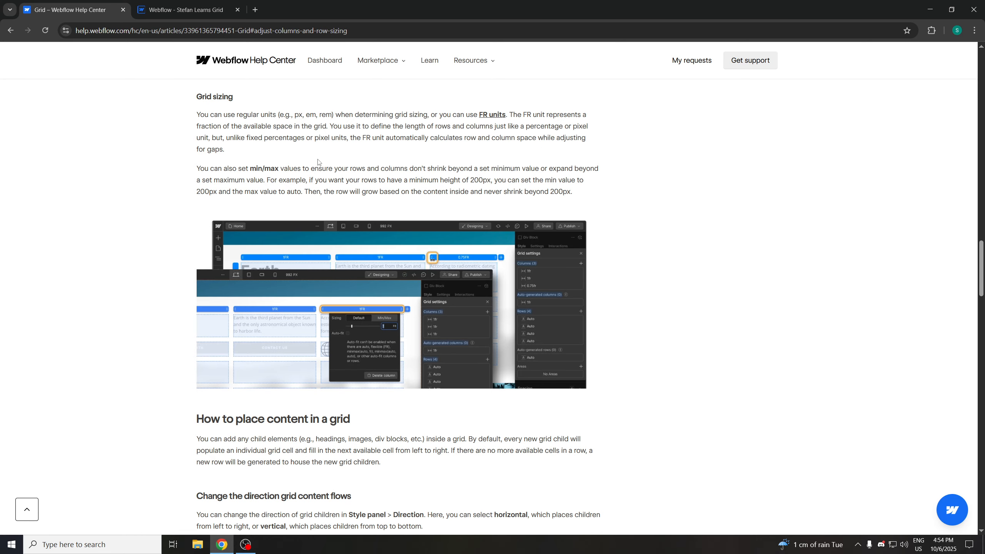
scroll(317, 161, down, 3)
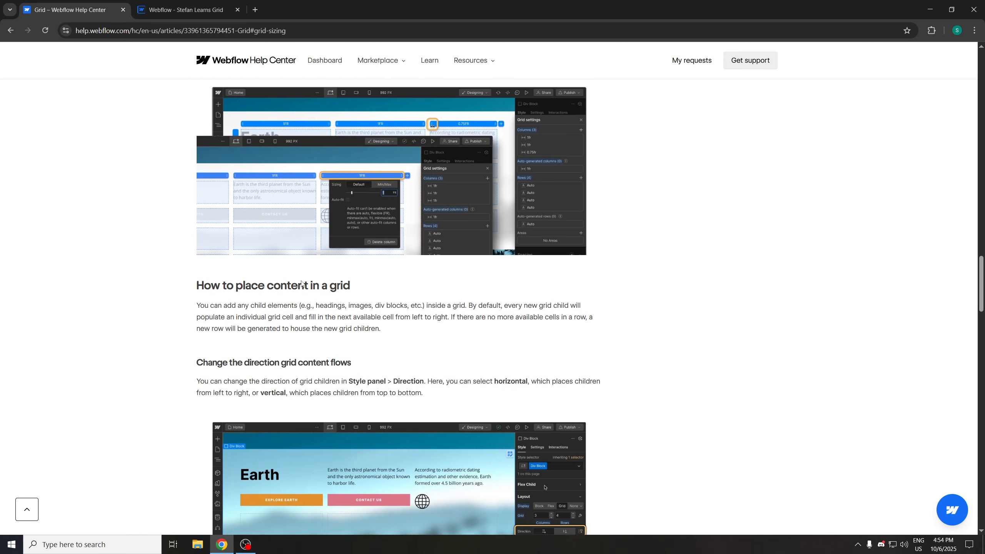
scroll(254, 271, down, 1)
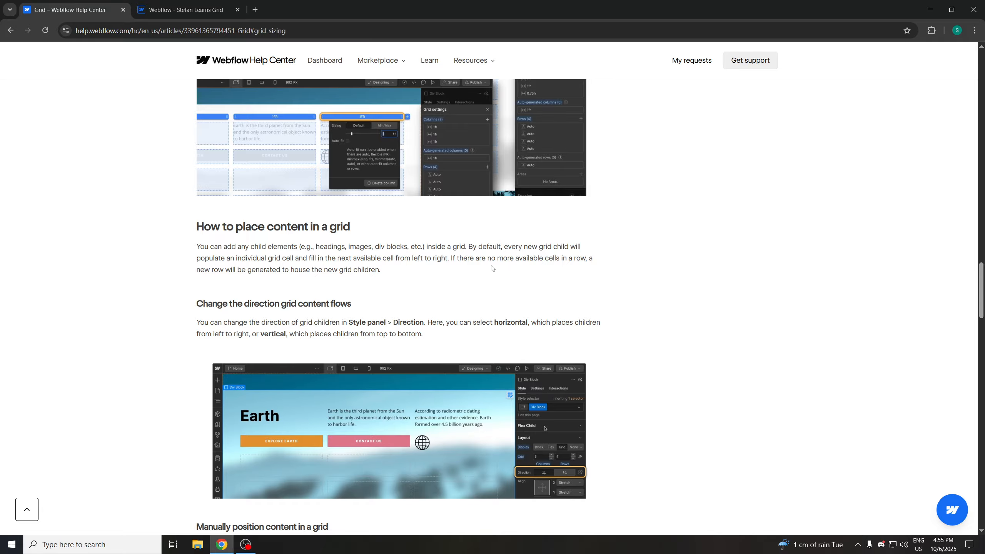
scroll(367, 269, down, 1)
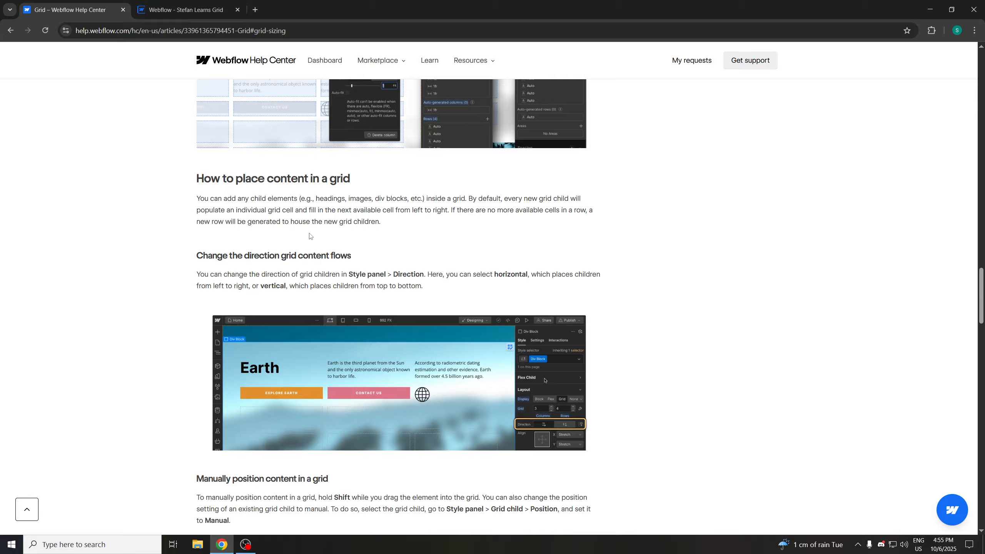
click(186, 5)
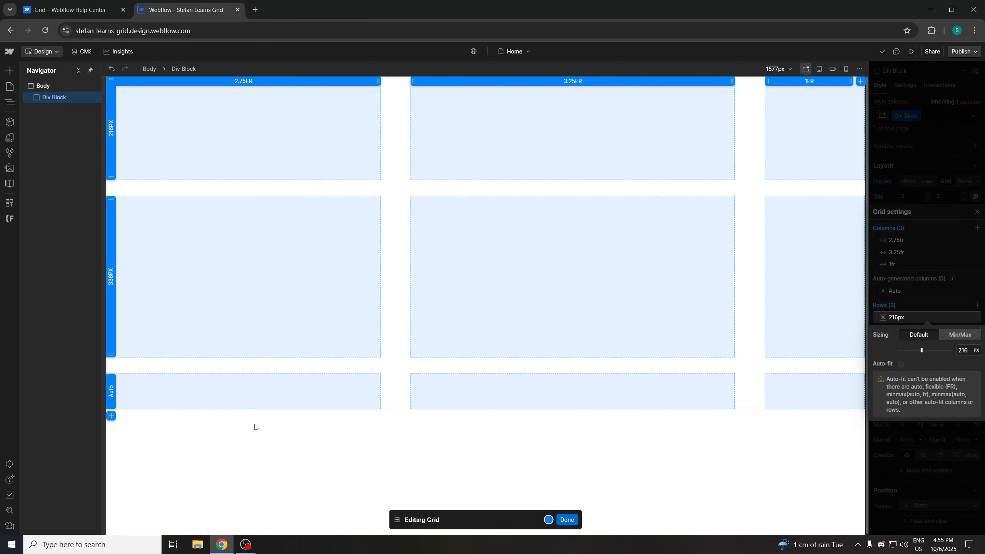
Insert a Heading element into the div block's first grid cell using quick find
click(10, 72)
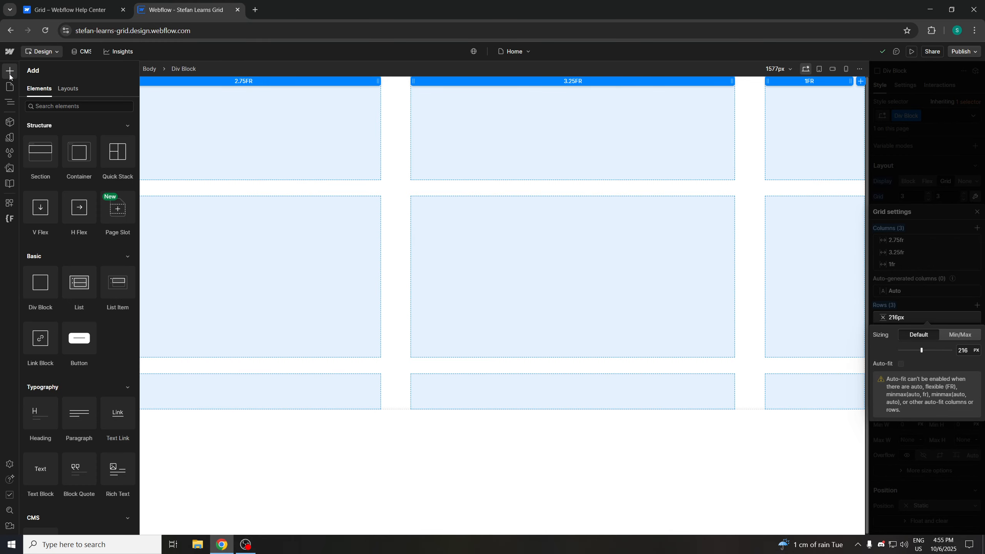
click(220, 457)
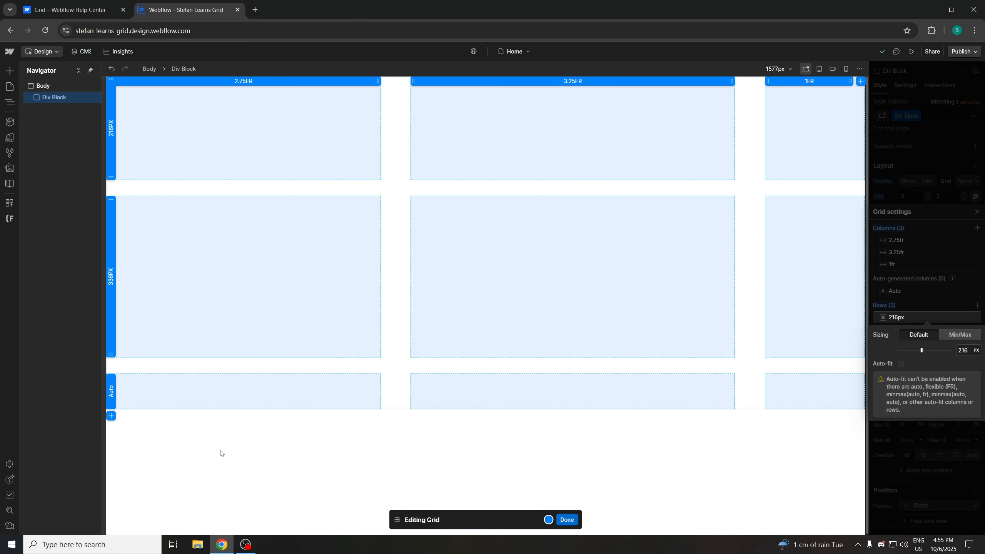
key(ctrl+k)
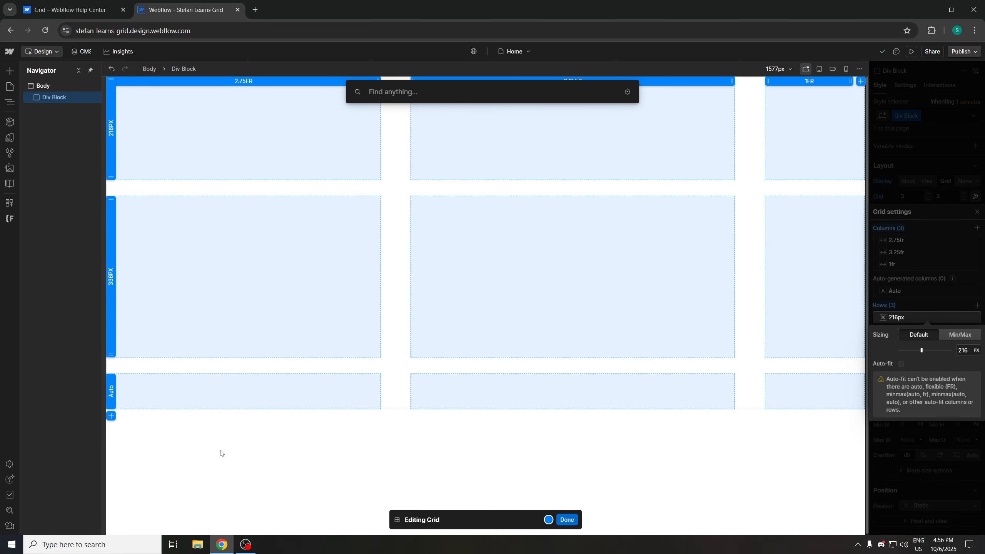
text(head)
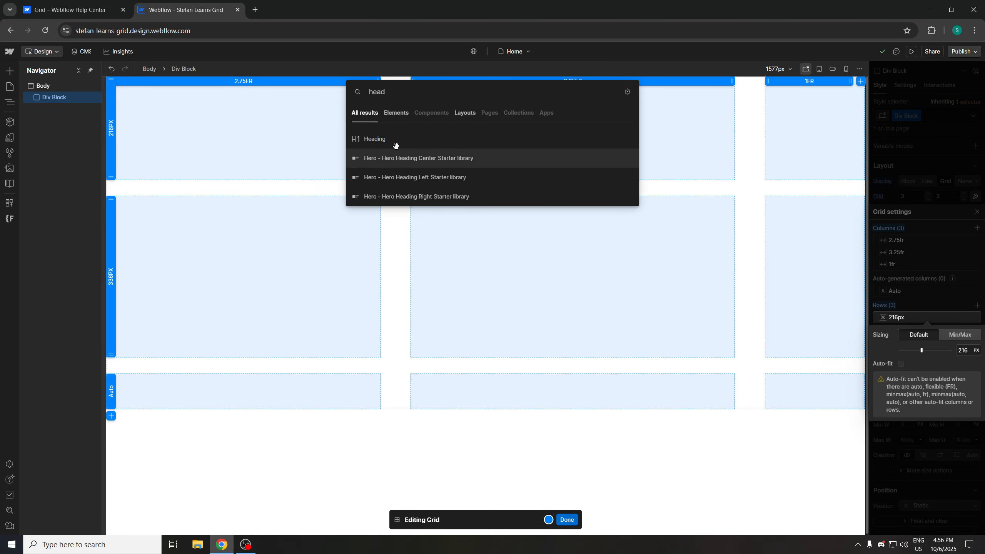
click(399, 141)
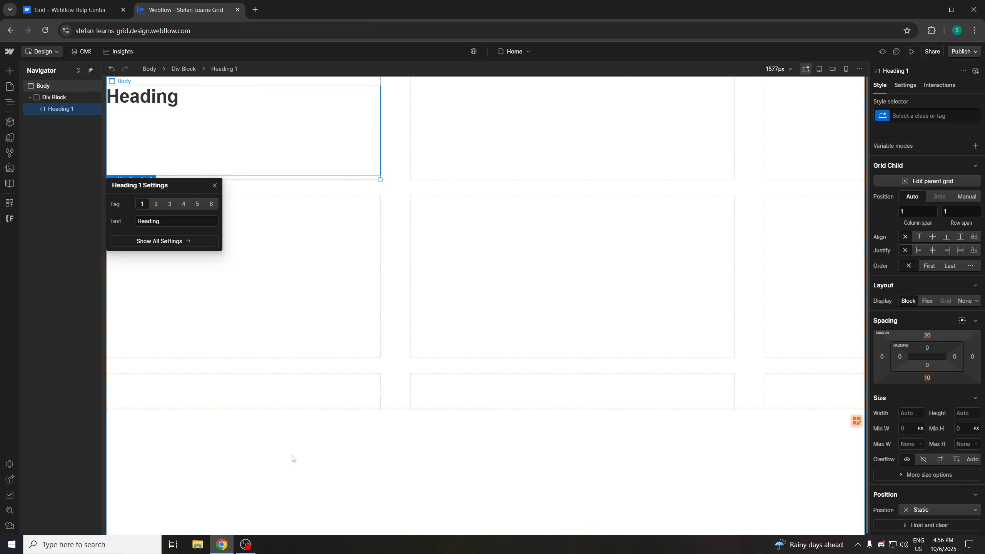
Select the heading inside the div block in the Navigator and delete it
click(295, 418)
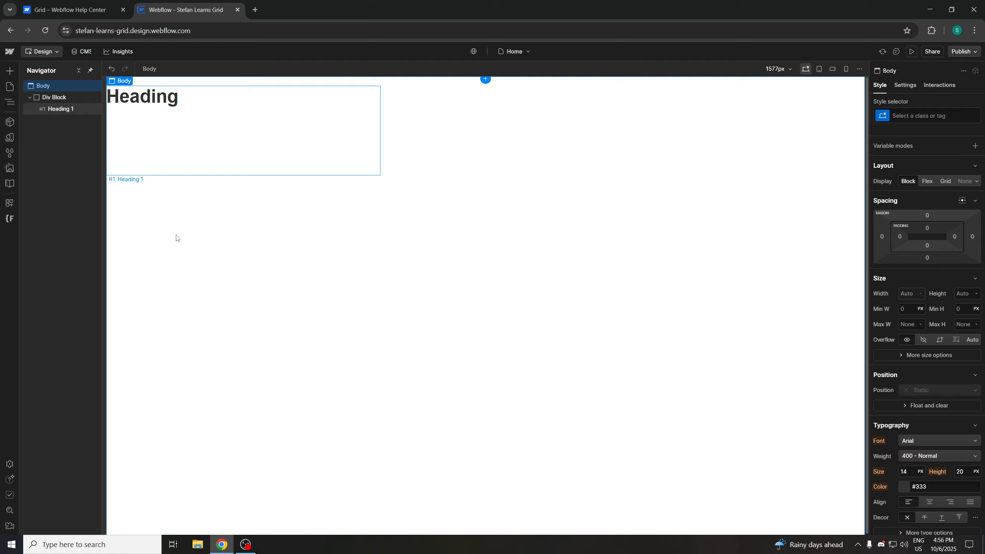
right_click(252, 458)
click(219, 439)
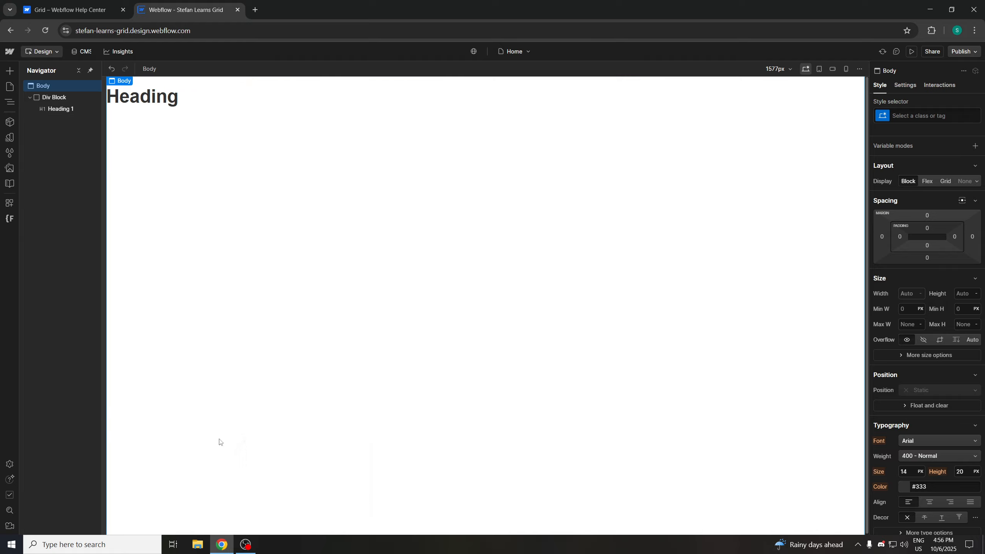
right_click(215, 422)
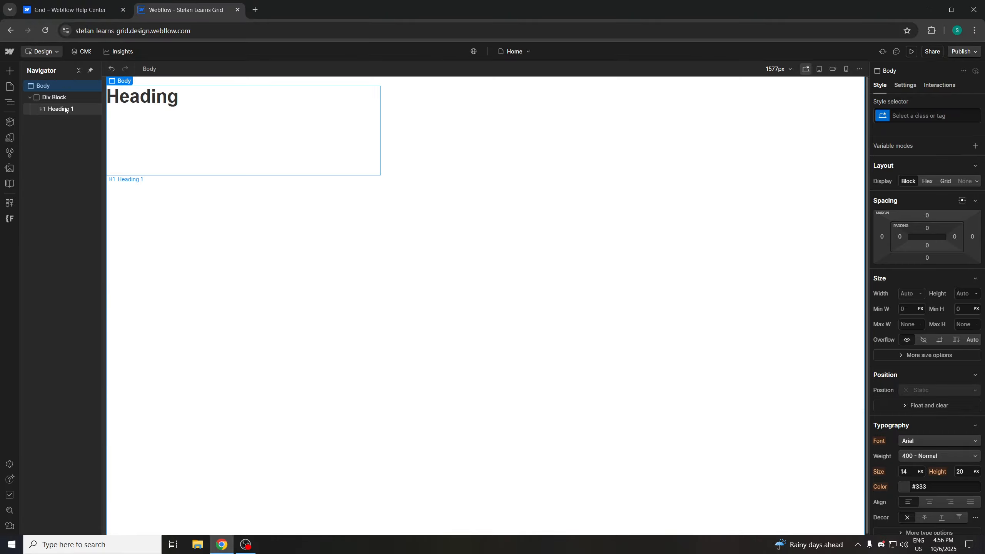
click(31, 98)
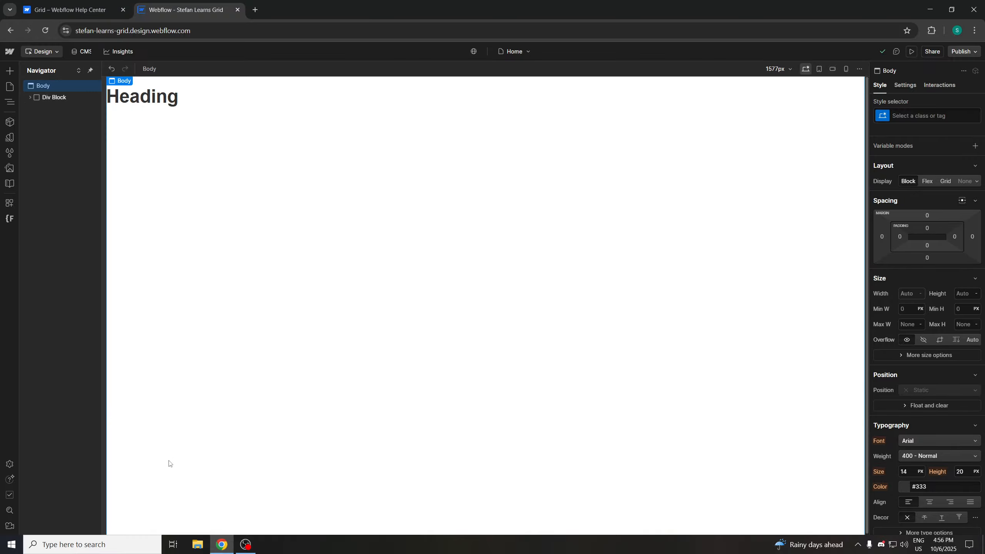
click(54, 97)
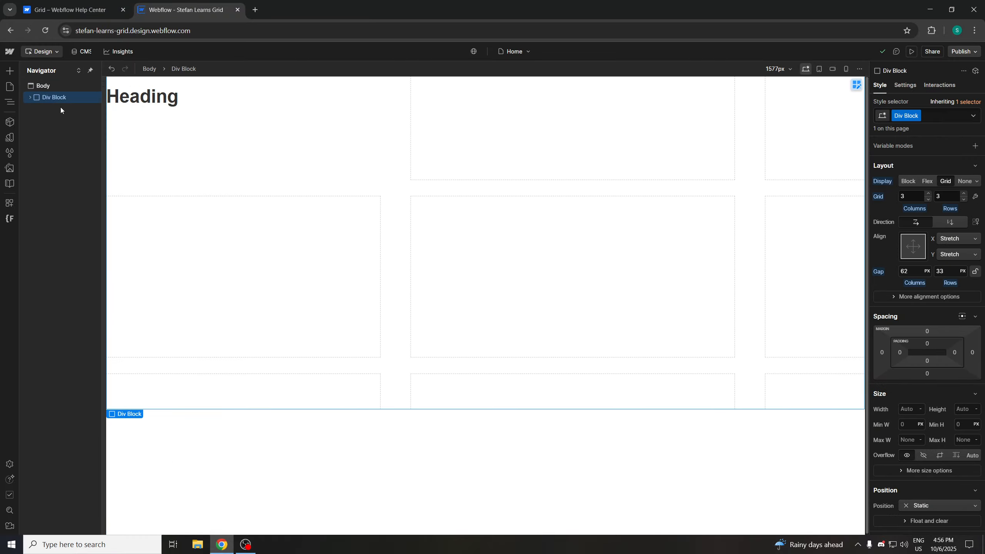
click(30, 97)
click(53, 109)
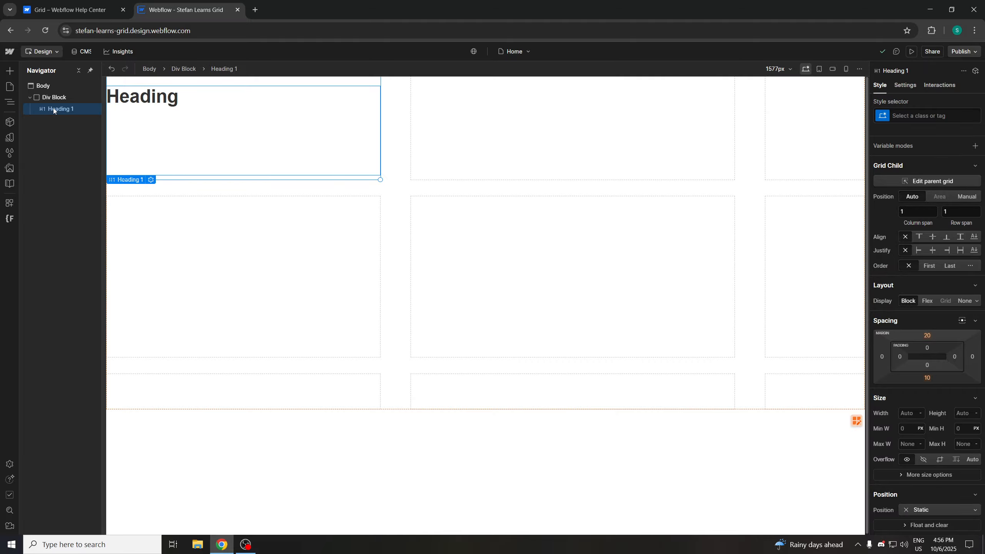
key(Delete)
click(53, 96)
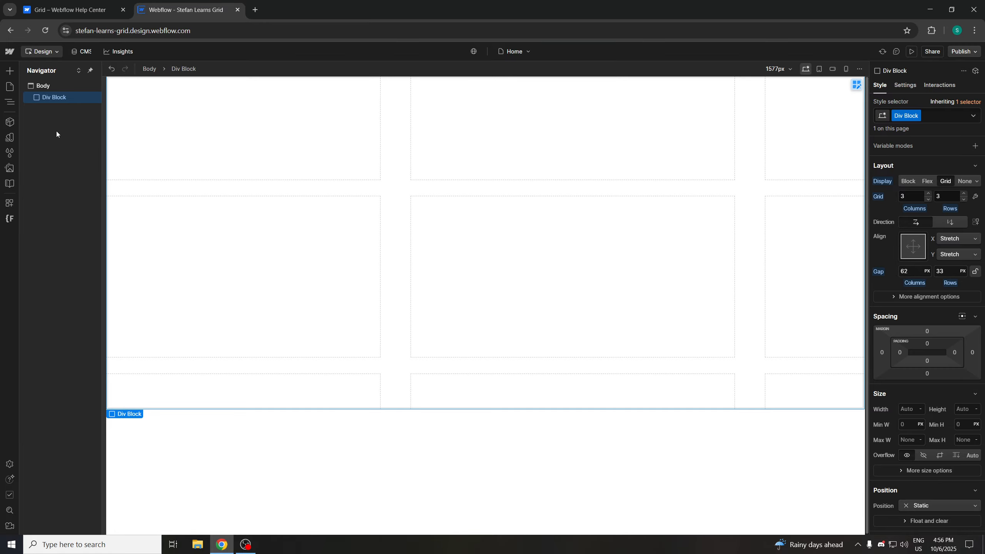
Select the body and insert a Heading element below the div block using quick find
click(187, 451)
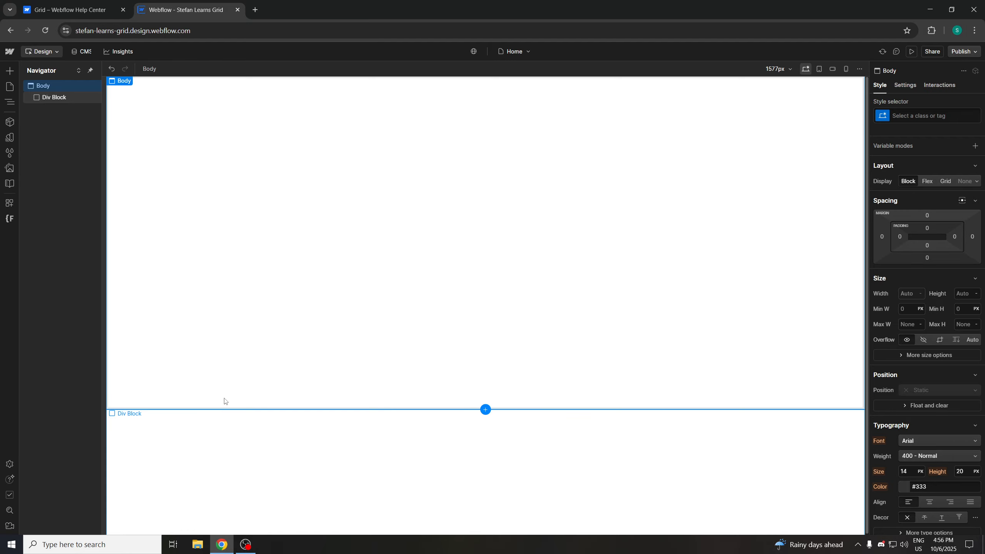
key(ctrl+e)
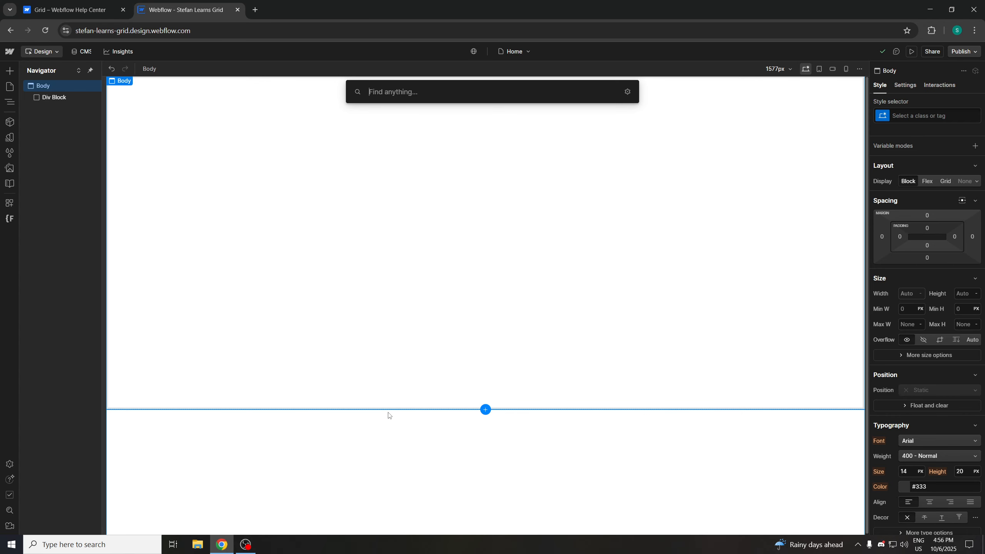
click(357, 451)
key(ctrl+e)
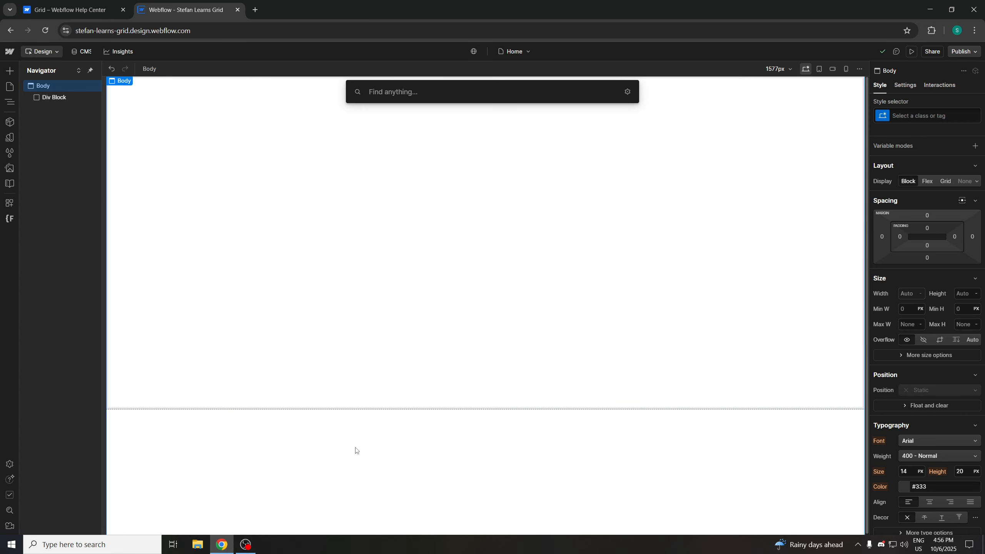
key(Escape)
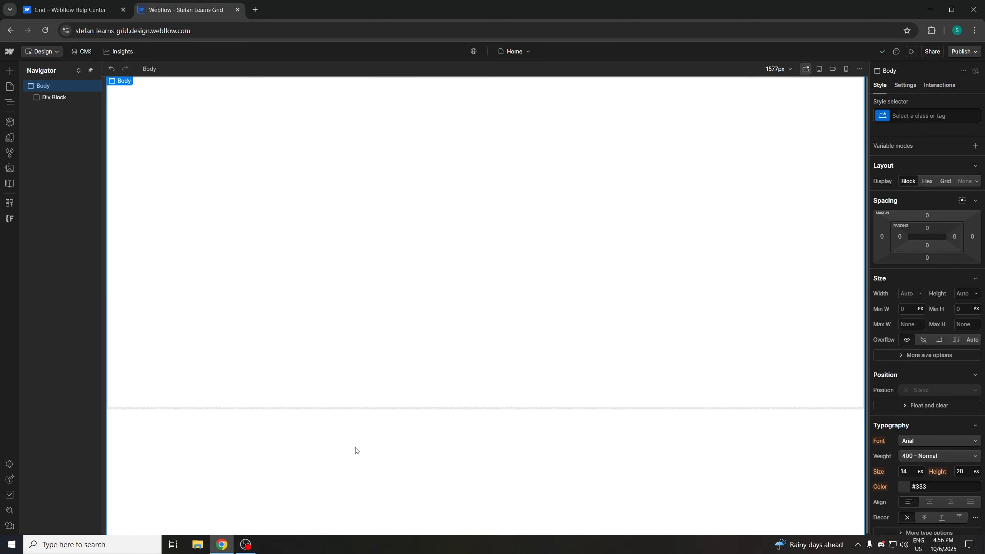
key(ctrl+e)
key(Escape)
key(ctrl+e)
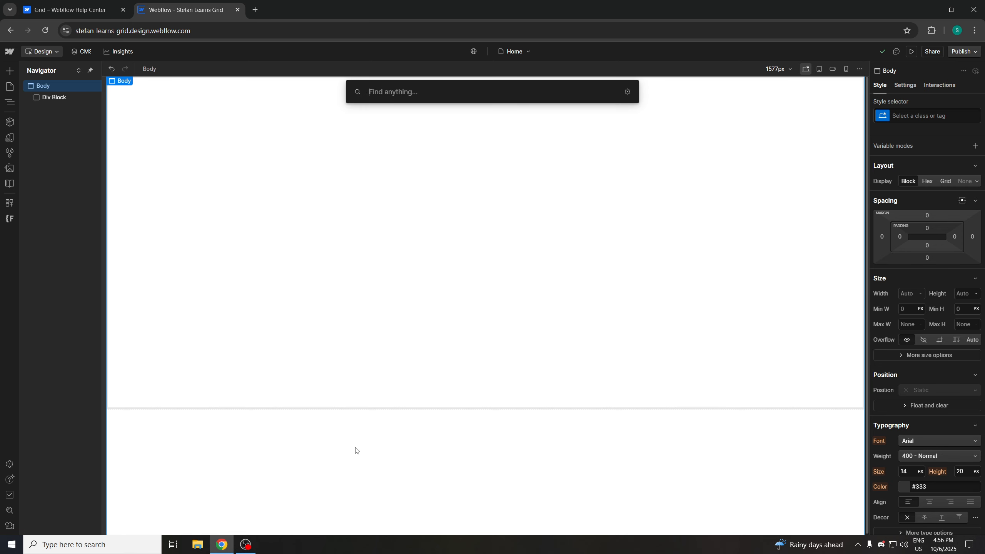
text(headi)
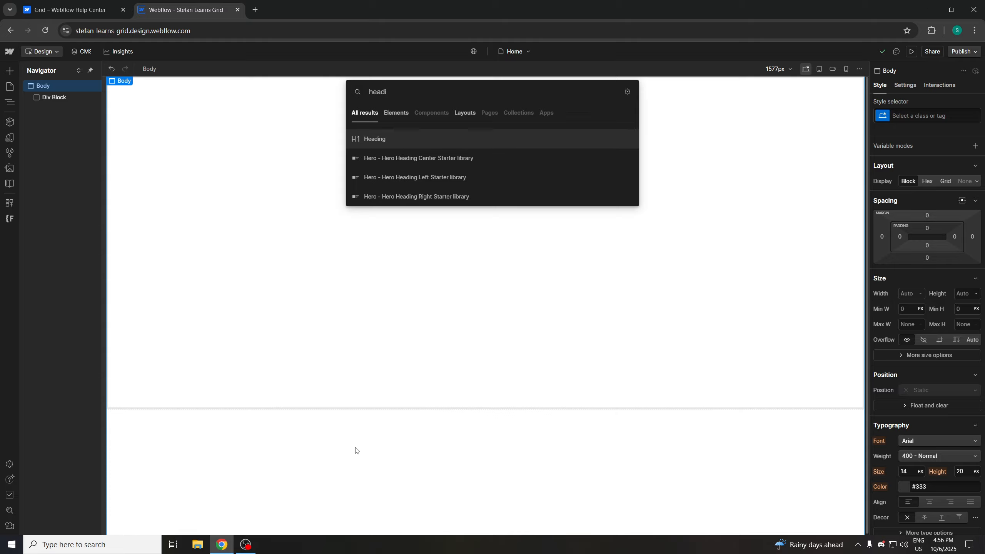
key(Return)
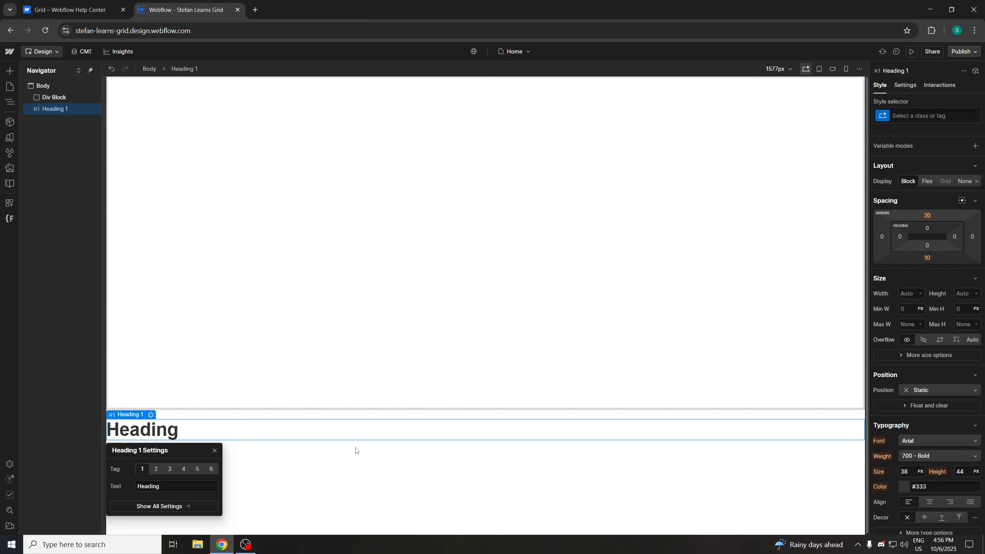
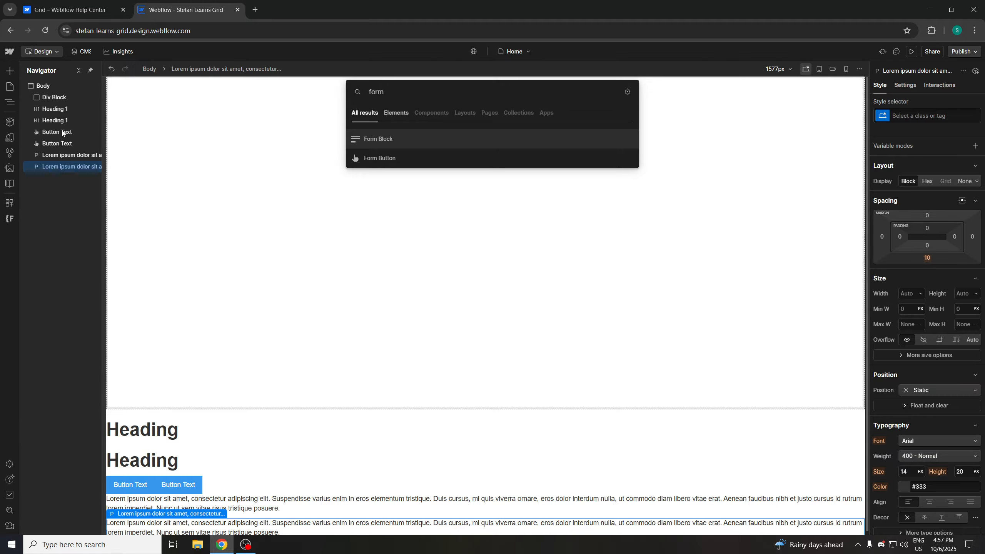
Insert a Form Block below the content using quick find and close its settings popup
key(Return)
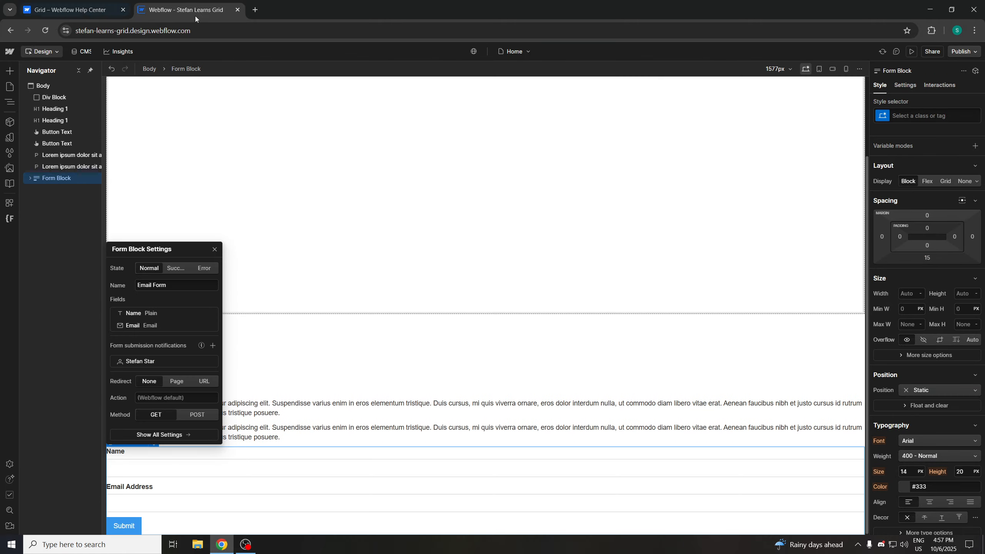
click(325, 412)
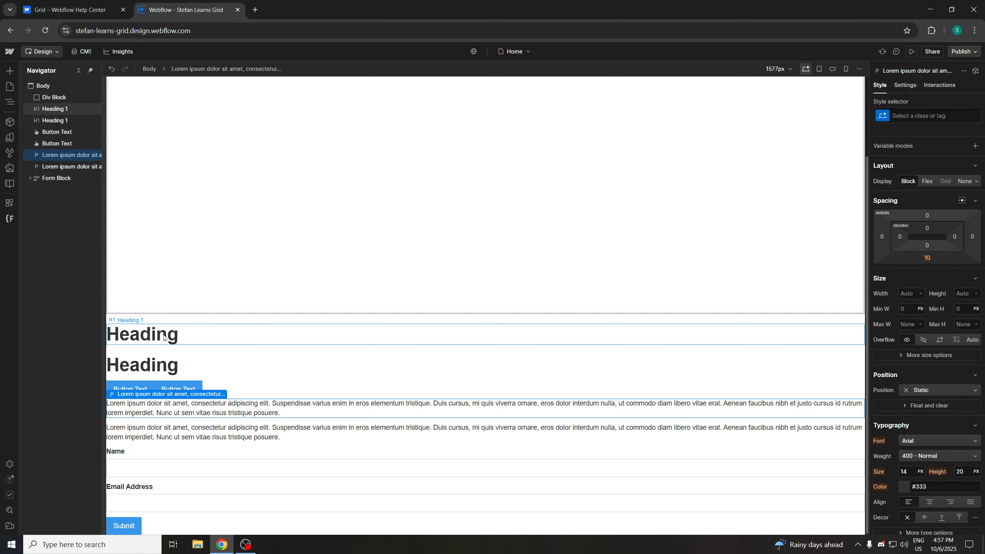
Move the two headings and the two buttons from below the div block into its grid cells
drag(164, 338, 228, 175)
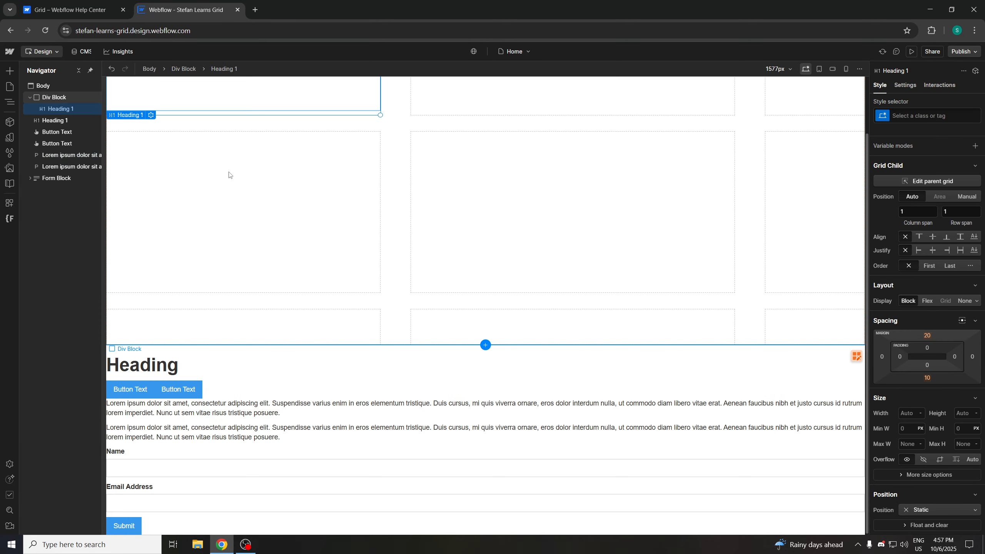
drag(160, 375, 351, 185)
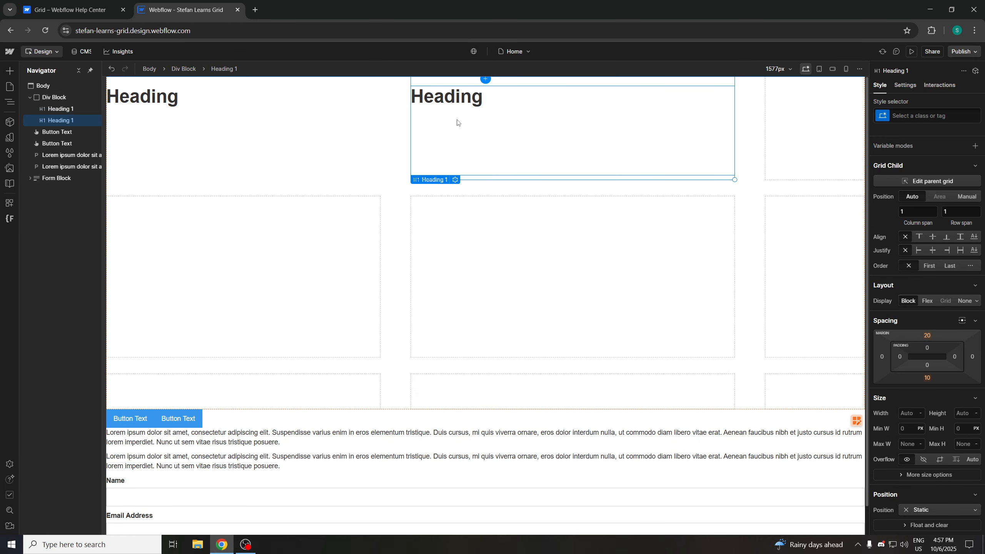
drag(132, 425, 402, 260)
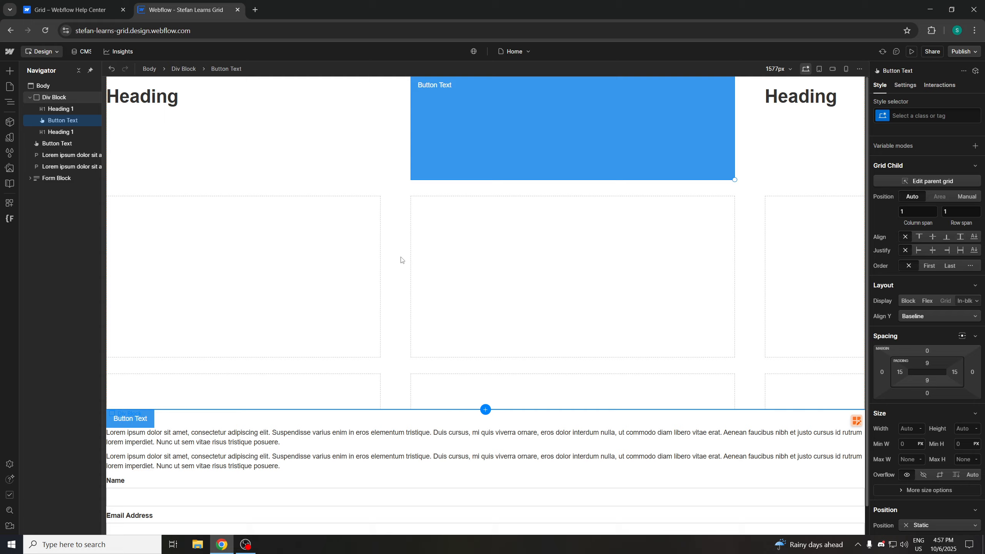
drag(130, 418, 534, 282)
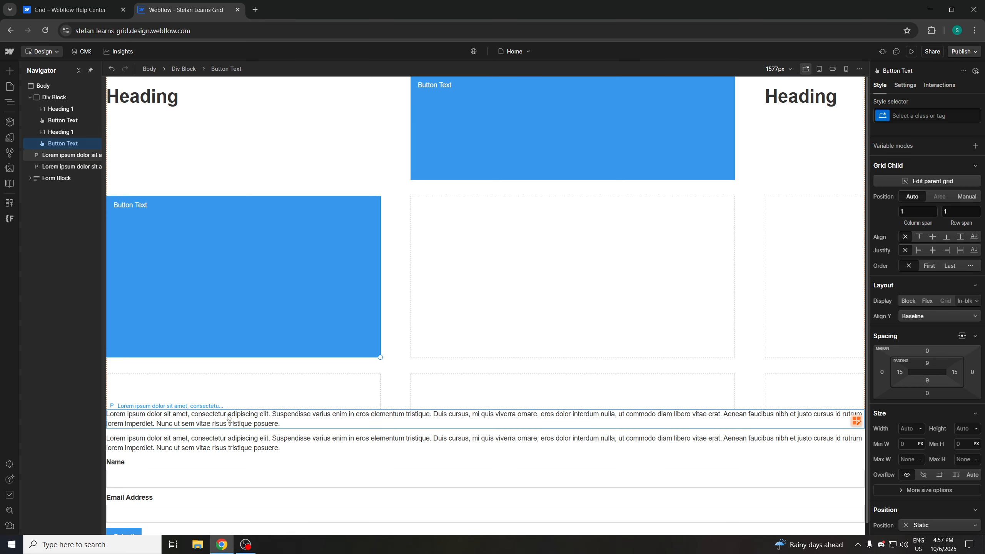
Move the two paragraphs into the middle and right cells of the grid's second row
drag(227, 417, 421, 261)
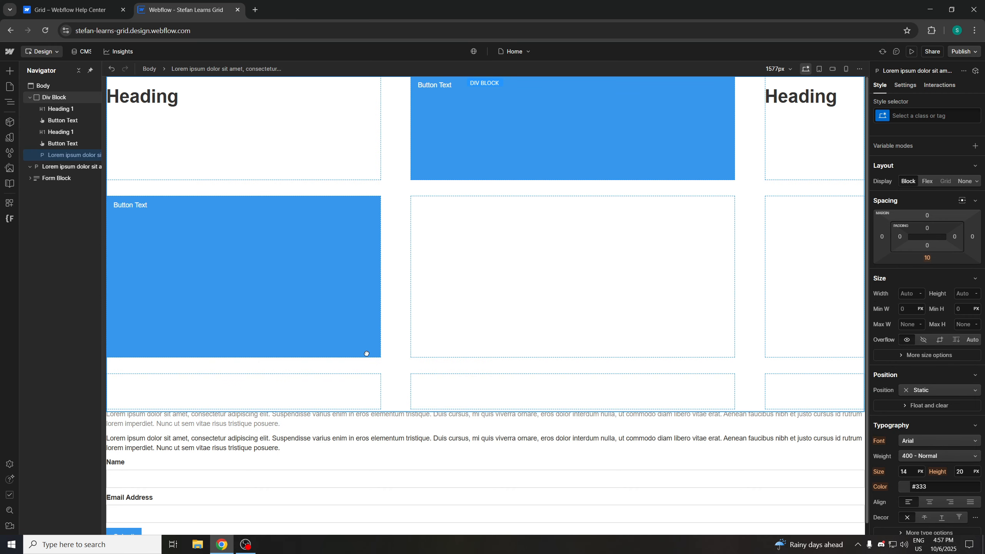
drag(331, 390, 331, 389)
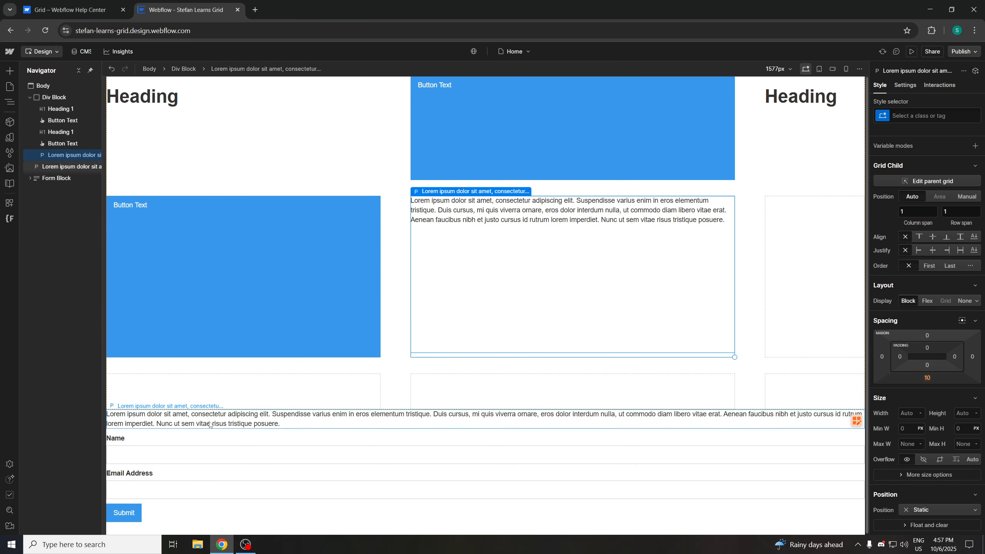
drag(209, 424, 397, 370)
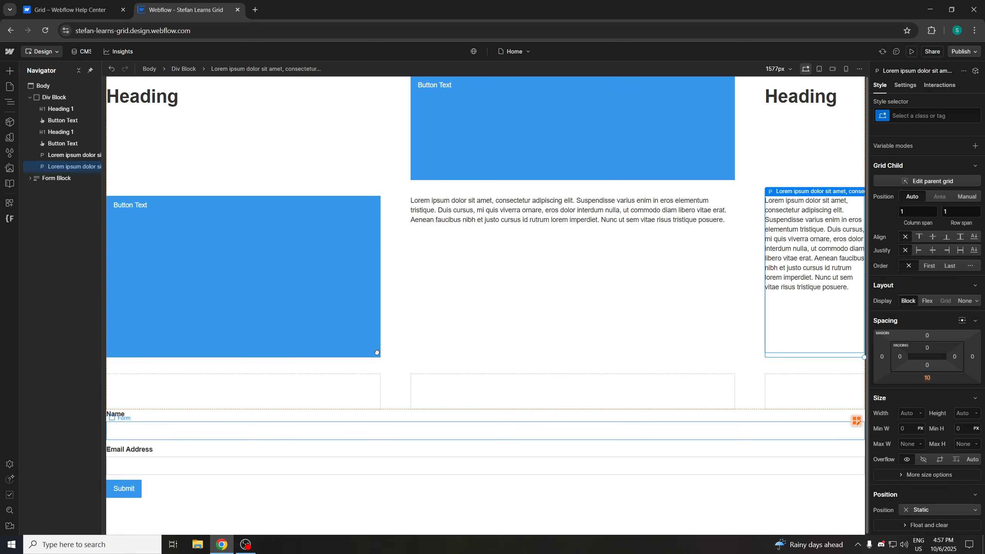
Try moving the Form Block into the grid's third row, then move it back out to the body
drag(158, 426, 432, 324)
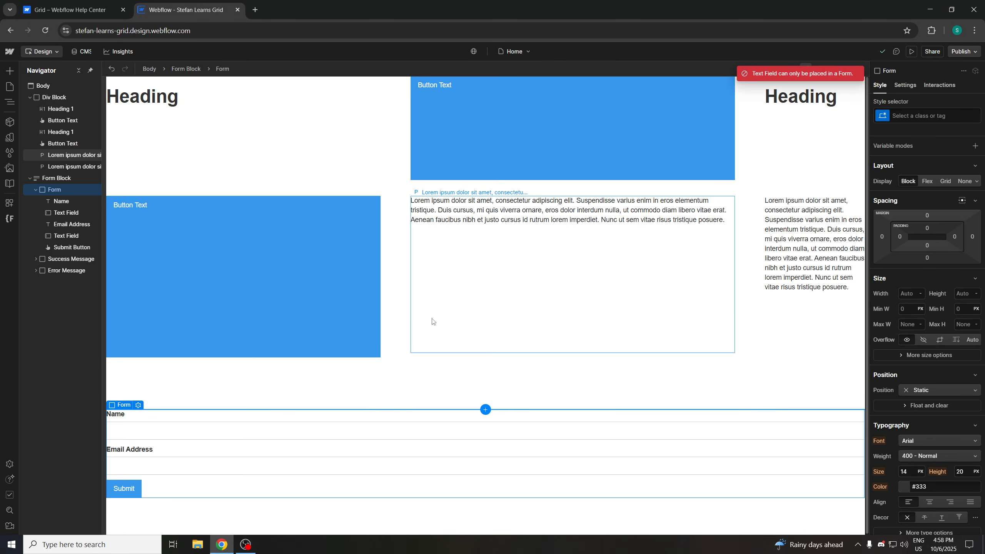
drag(433, 319, 347, 327)
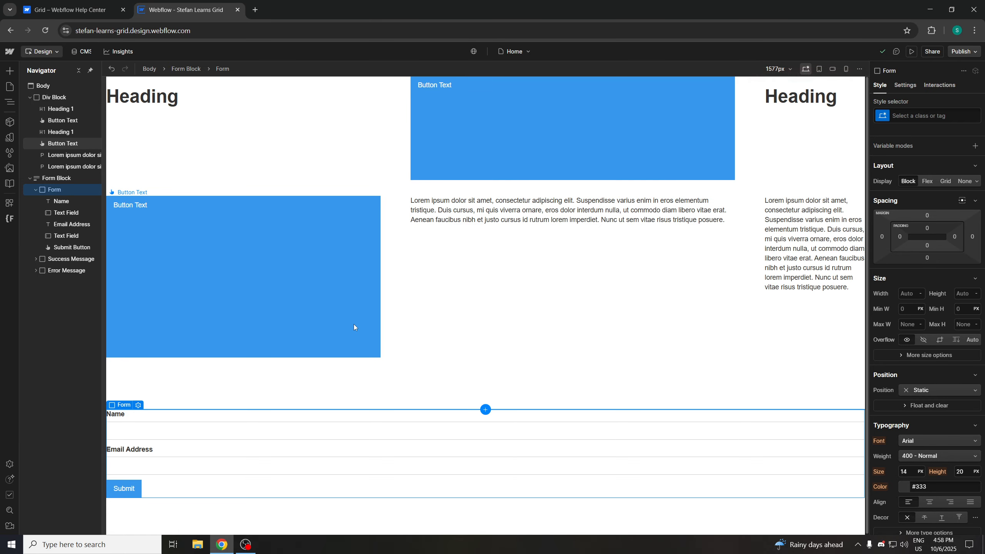
drag(222, 350, 223, 121)
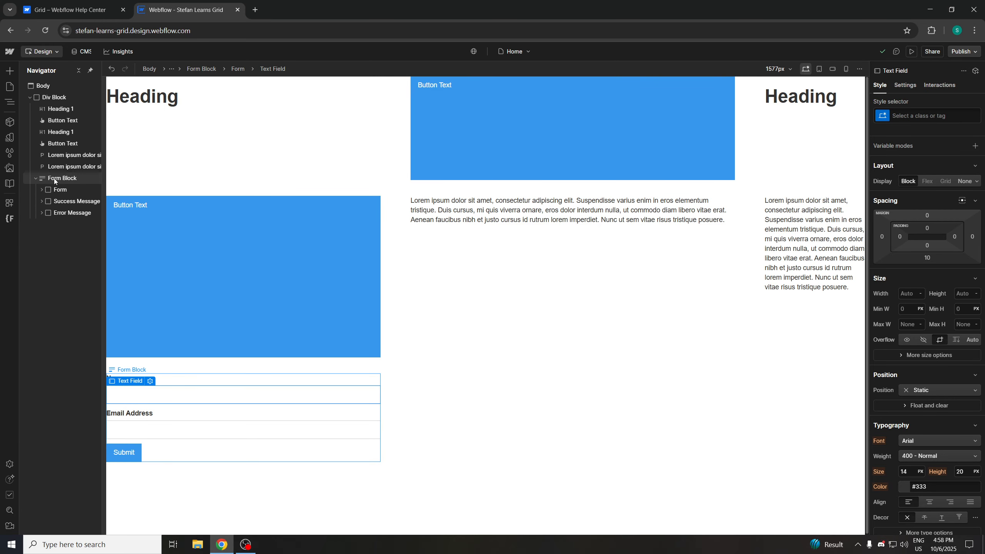
drag(65, 178, 47, 237)
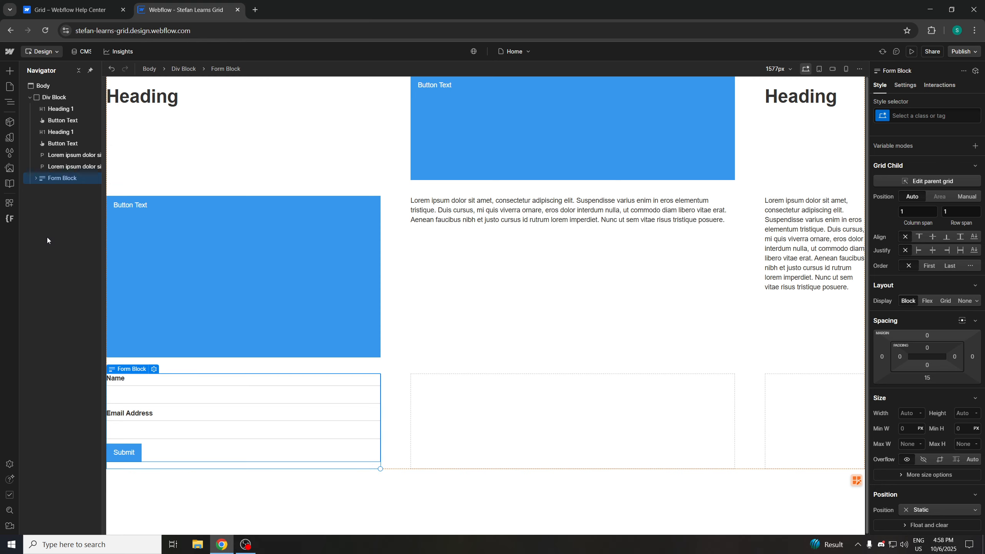
drag(53, 185, 2, 217)
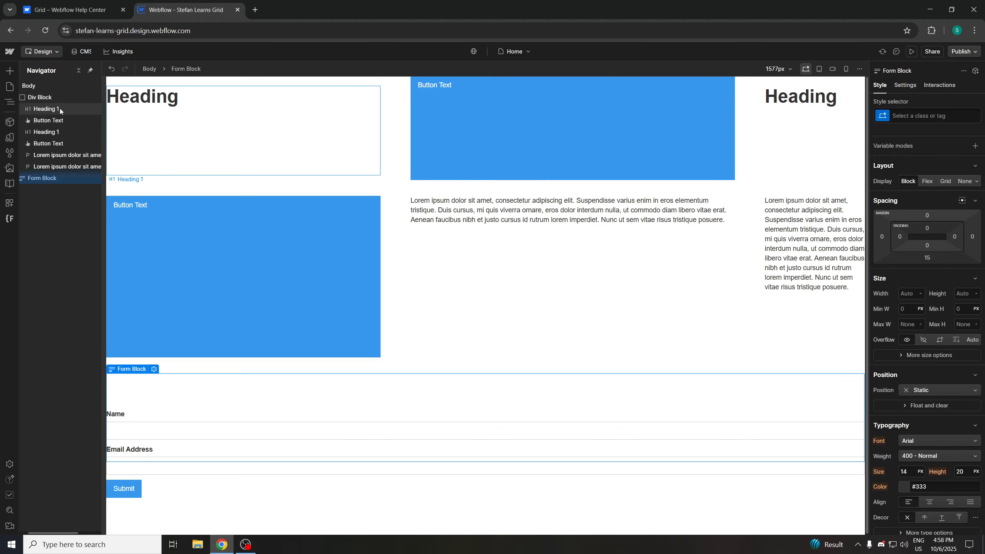
Select the div block and open and close its grid editor to inspect the column and row tracks
click(52, 98)
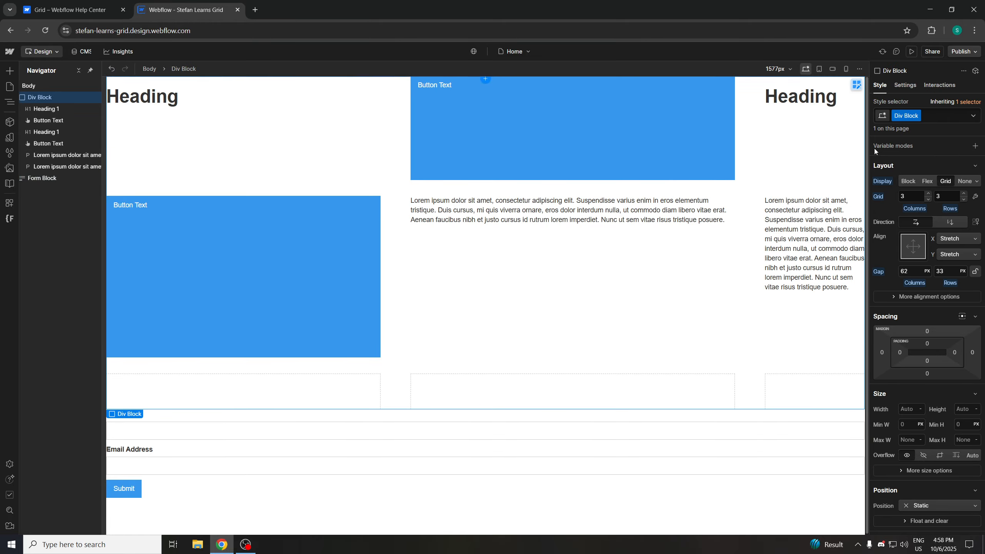
click(974, 197)
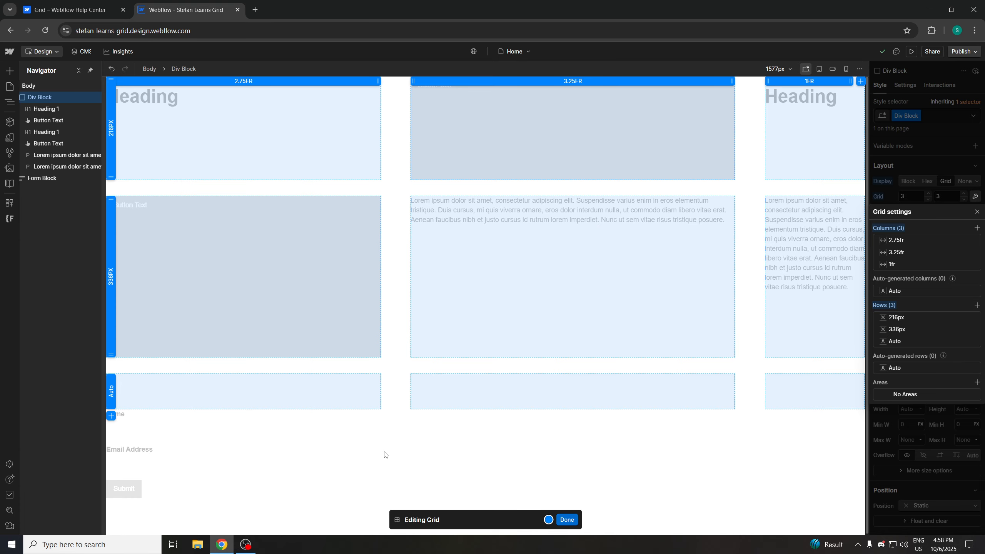
key(Escape)
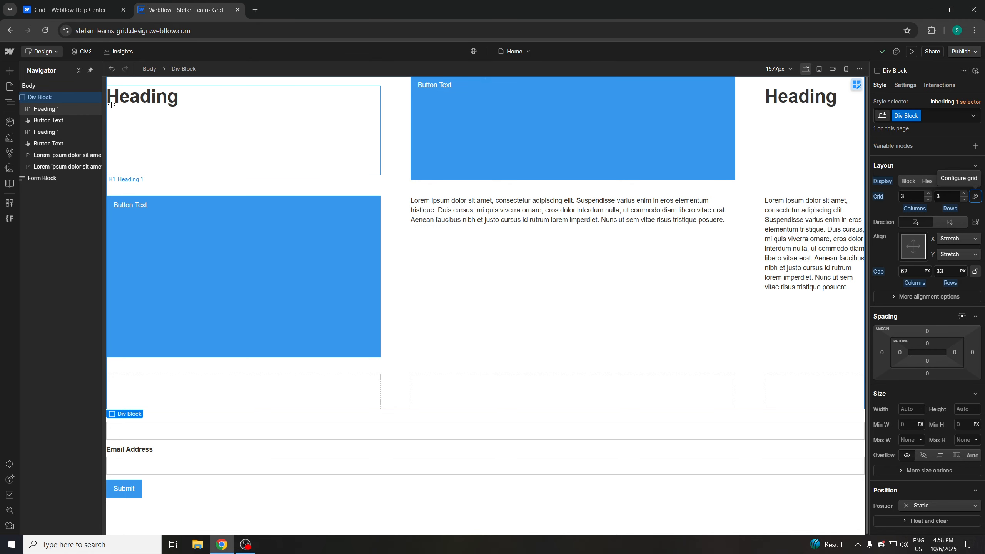
click(974, 195)
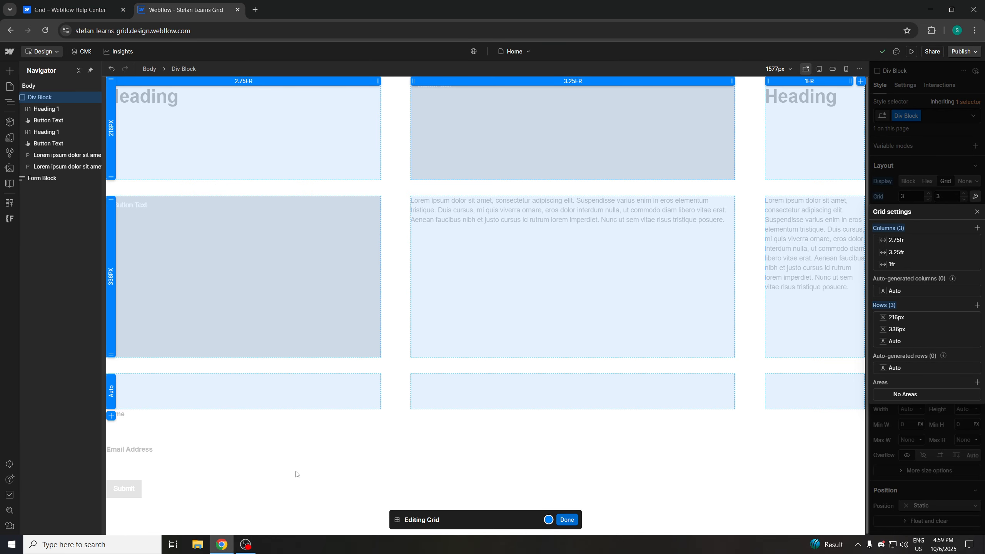
key(Escape)
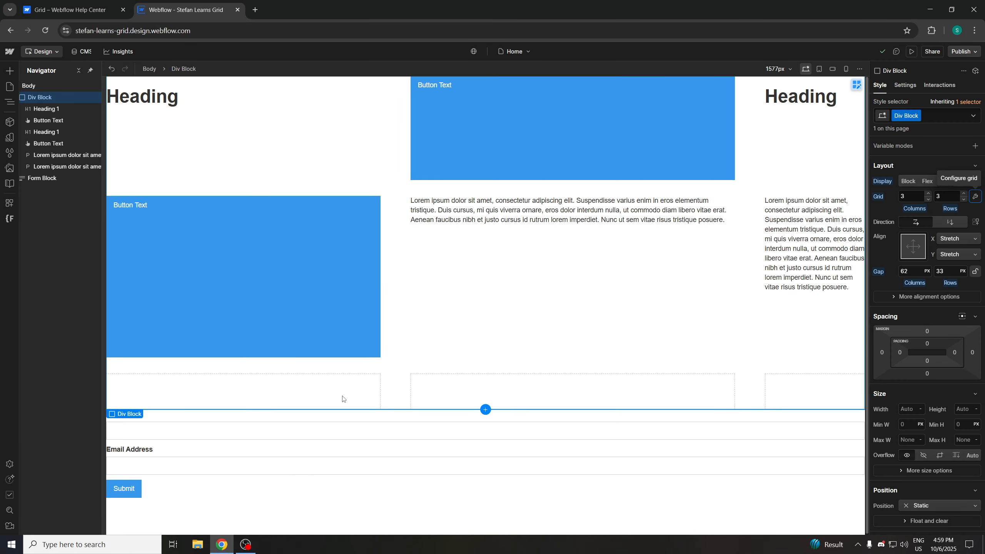
Undo the recent insertions and placements back to the bare grid div block, then delete that div block
key(ctrl+z)
key(ctrl+z)
key(ctrl+z)
key(ctrl+z)
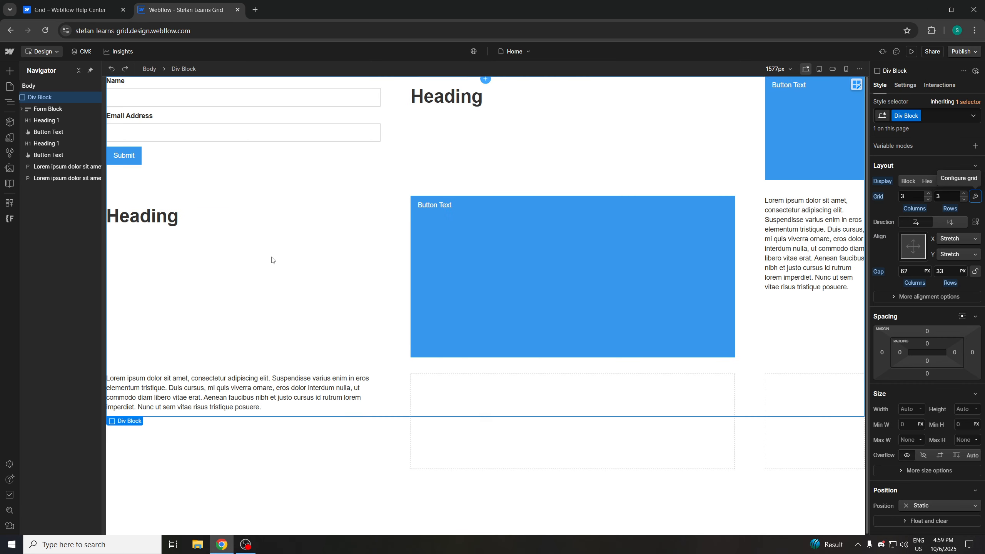
key(ctrl+z)
key(ctrl+z)
key(ctrl+z)
key(ctrl+z)
key(ctrl+z)
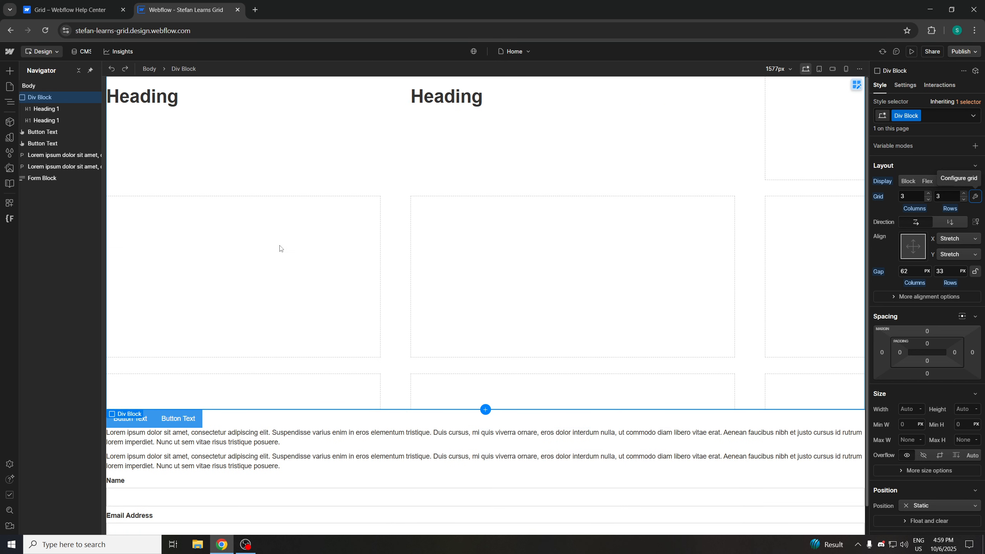
key(ctrl+z)
key(ctrl+z)
key(ctrl+z)
key(ctrl+z)
key(ctrl+z)
key(ctrl+z)
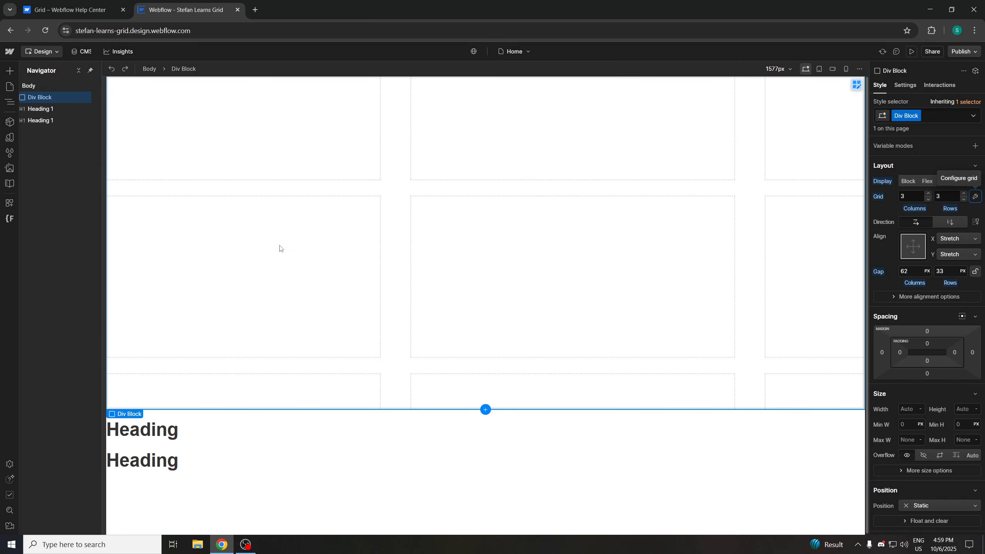
key(ctrl+z)
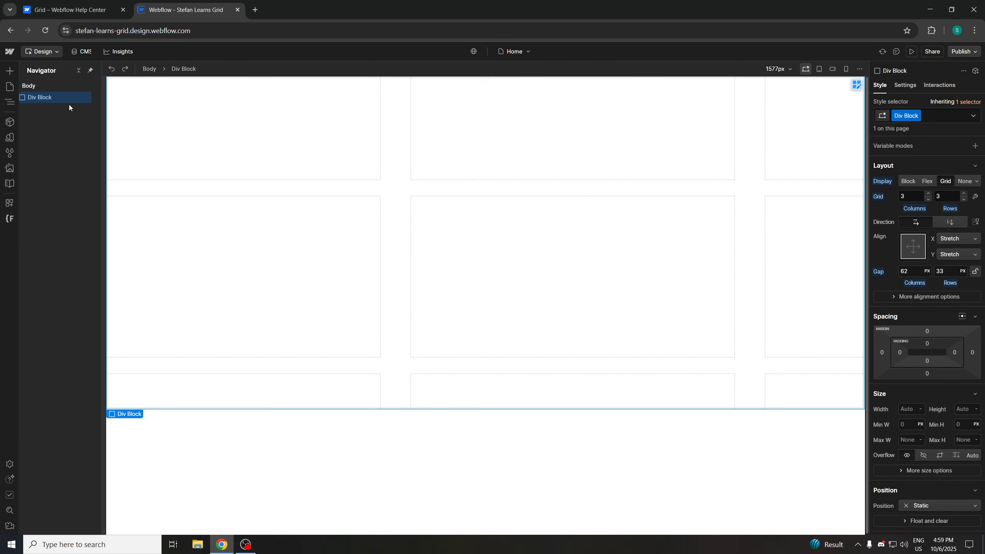
key(Delete)
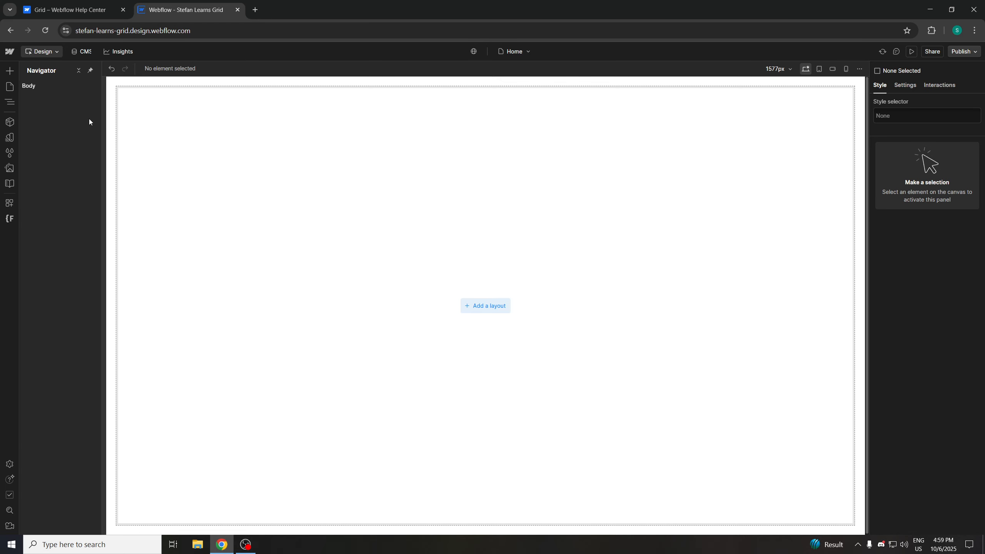
Insert a new Div Block using quick find and set it to Grid display with 3 columns and 3 rows
key(ctrl+e)
text(div)
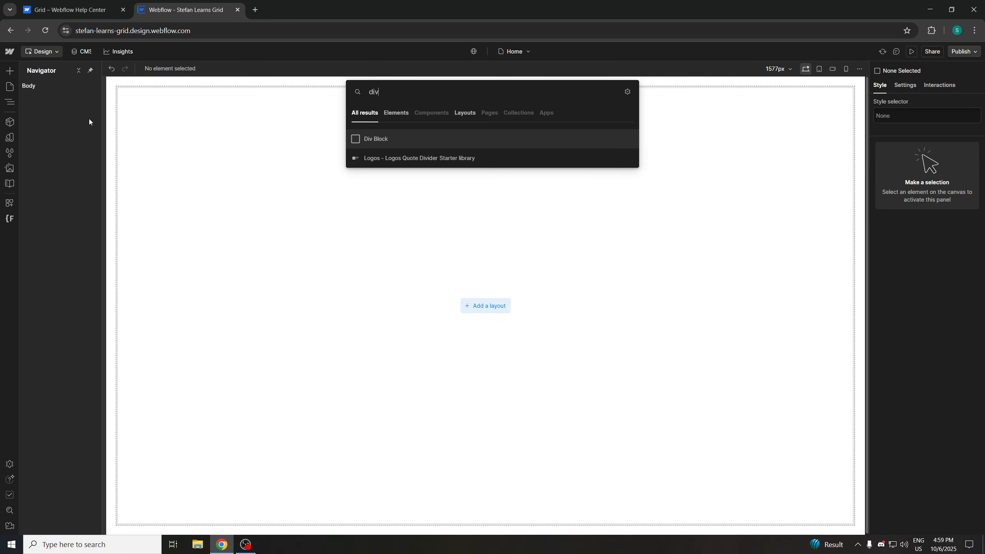
click(388, 140)
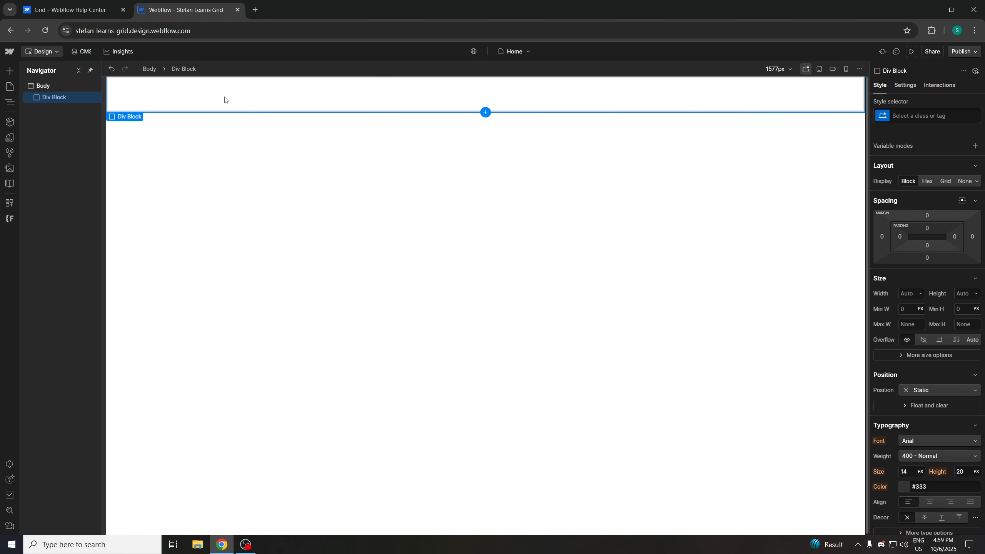
click(945, 181)
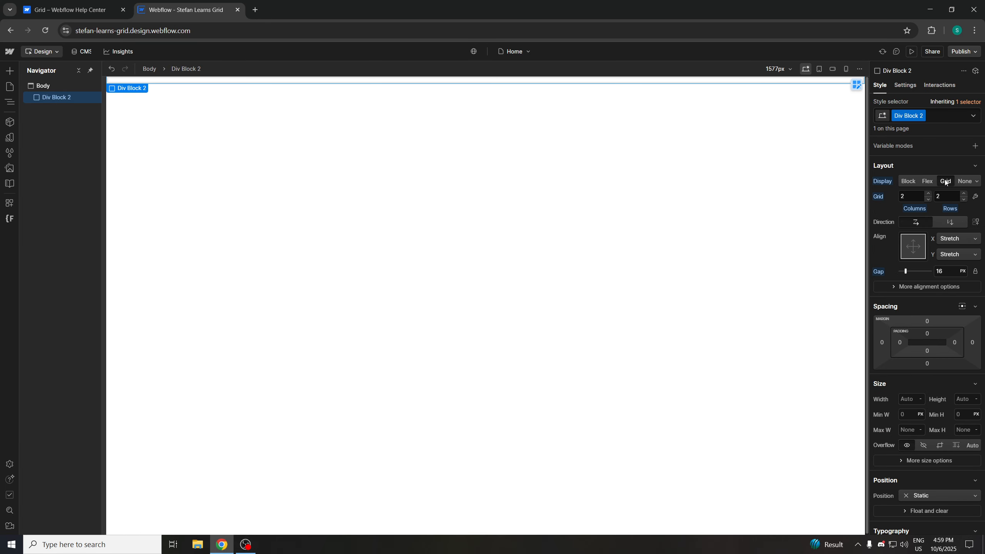
click(927, 194)
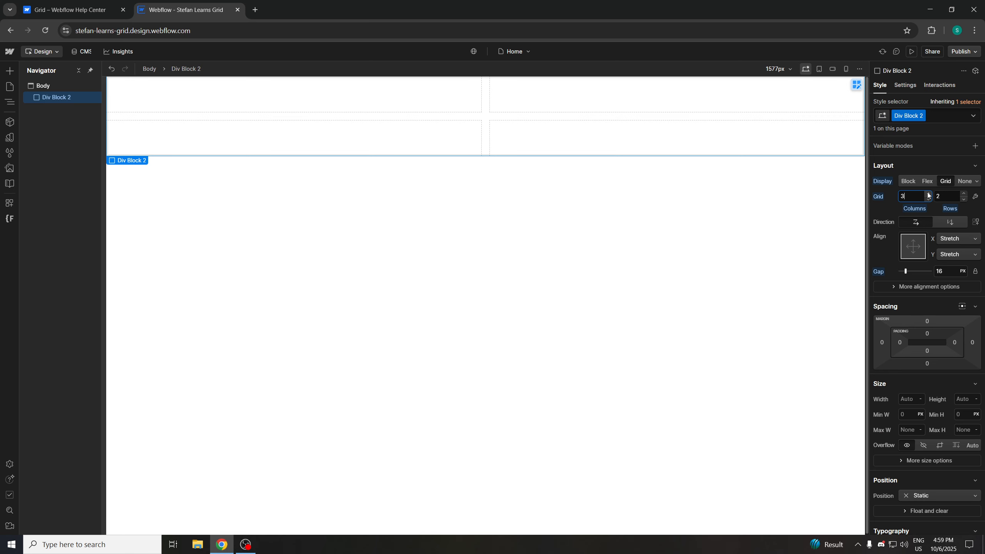
click(963, 193)
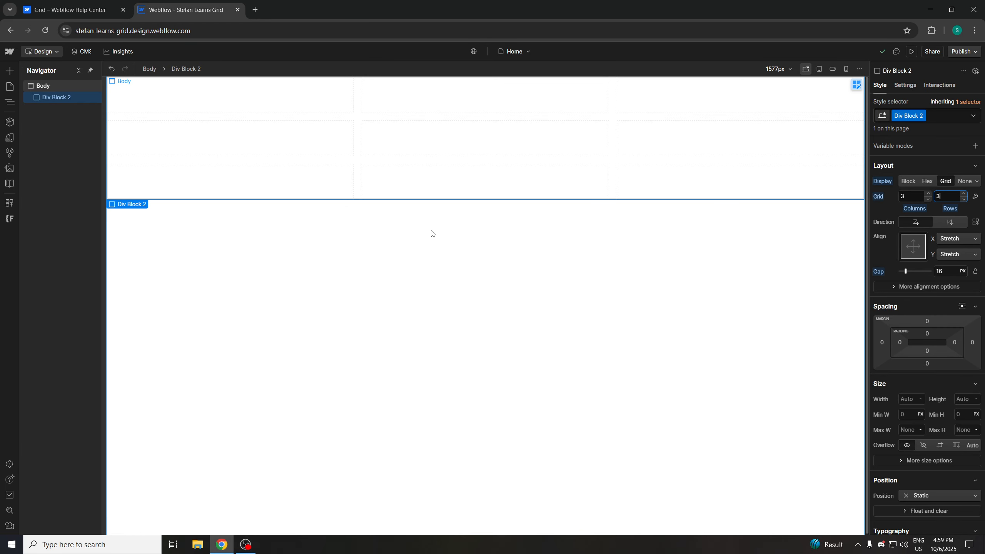
Select the body and insert a Heading below the grid using quick find
click(409, 253)
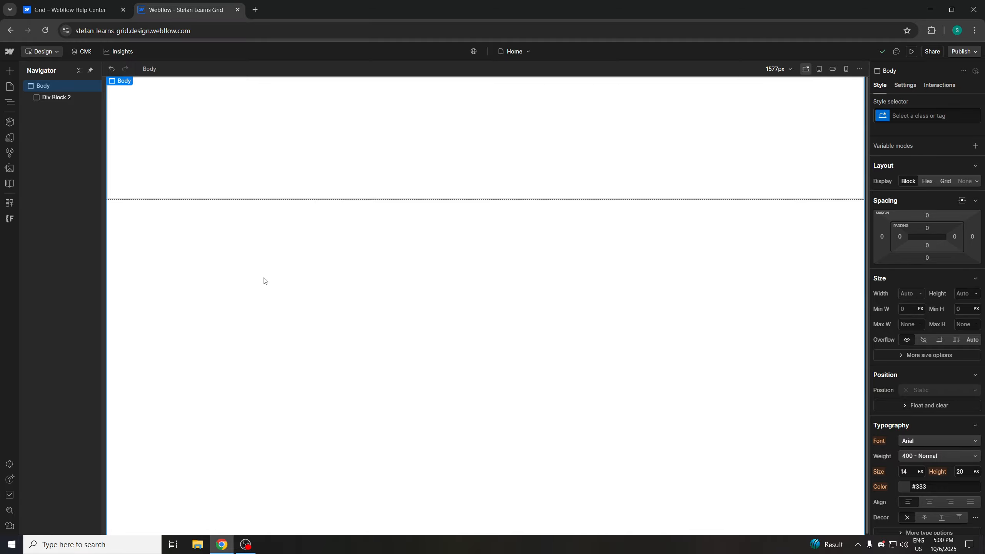
key(ctrl+k)
text(head)
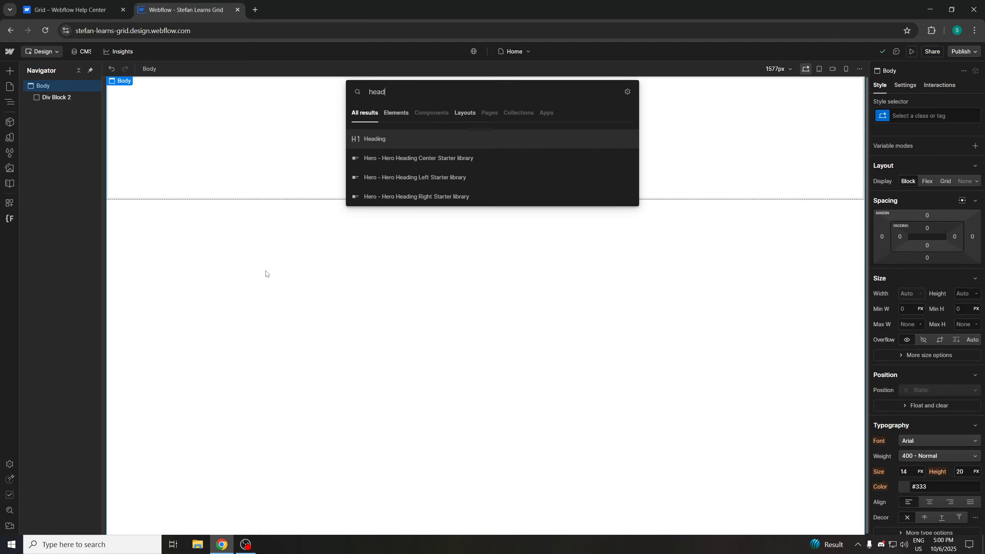
key(Return)
Insert three more Heading elements one after another using quick find
key(ctrl+k)
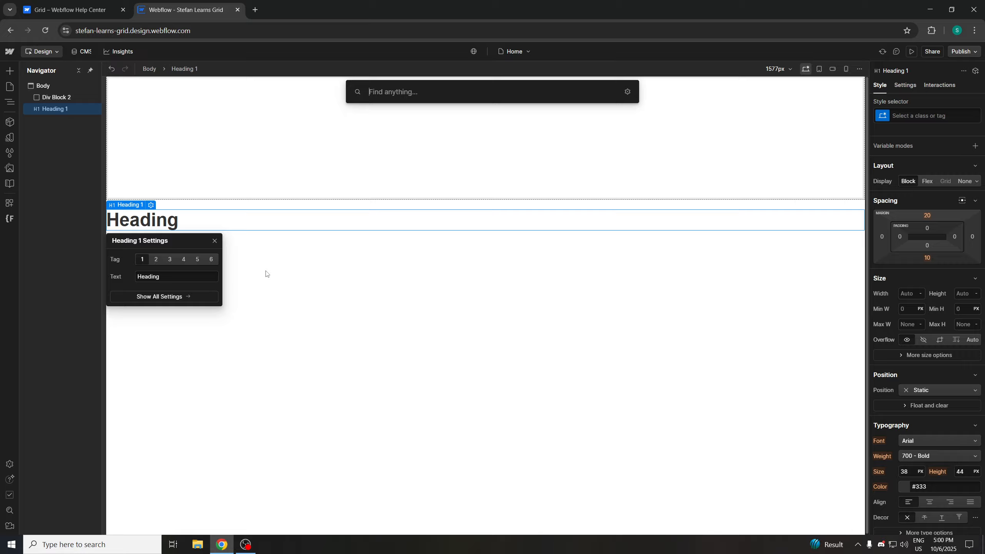
text(headin)
key(Return)
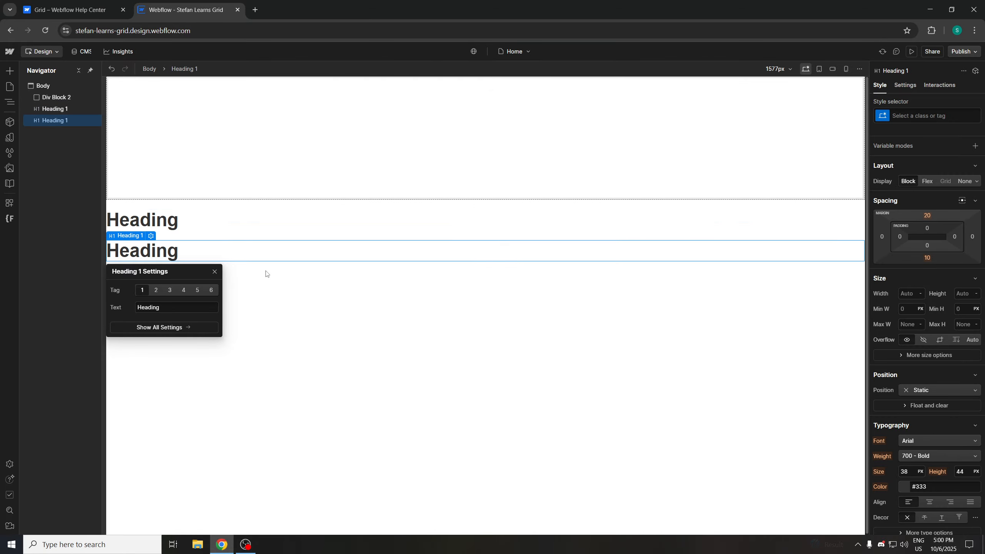
key(ctrl+k)
text(headi)
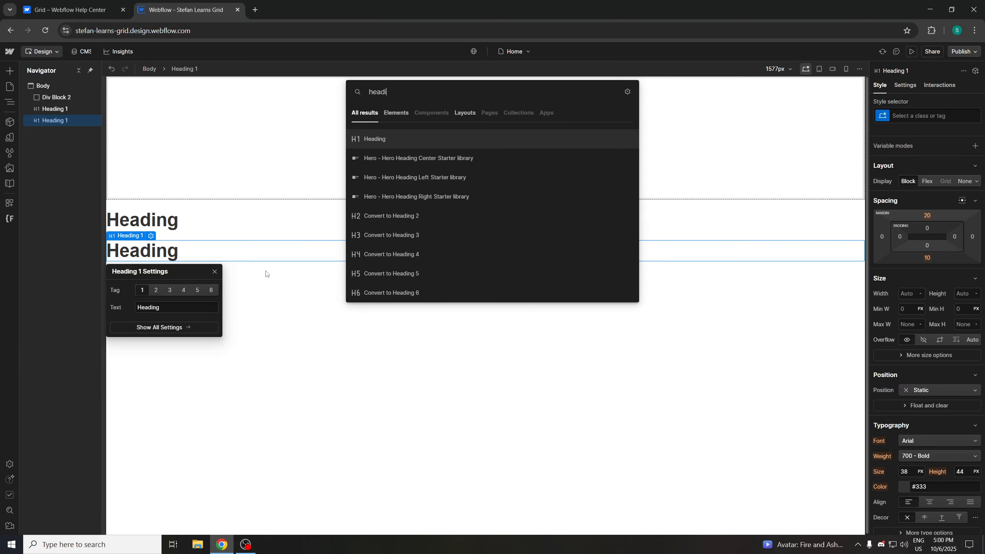
key(Return)
key(ctrl+k)
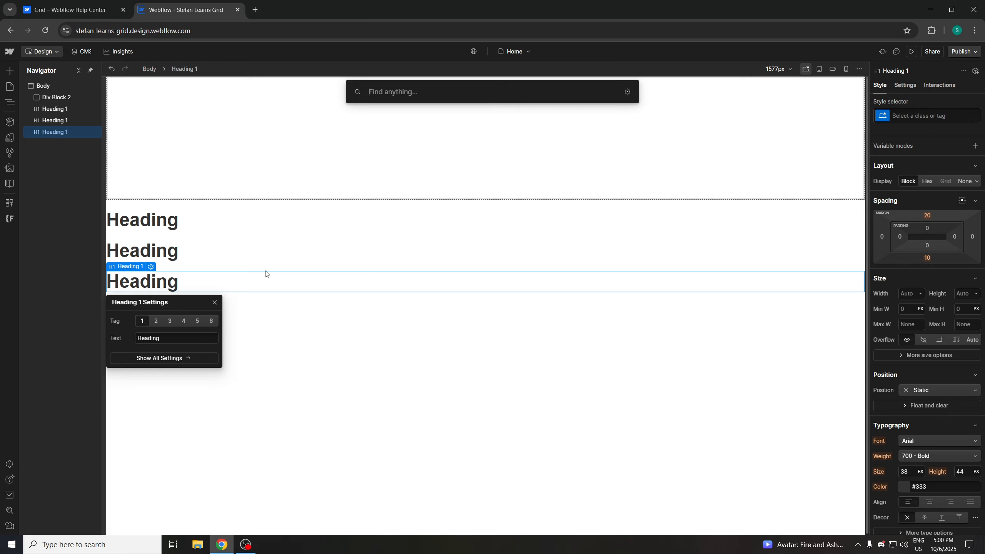
text(heading)
key(Return)
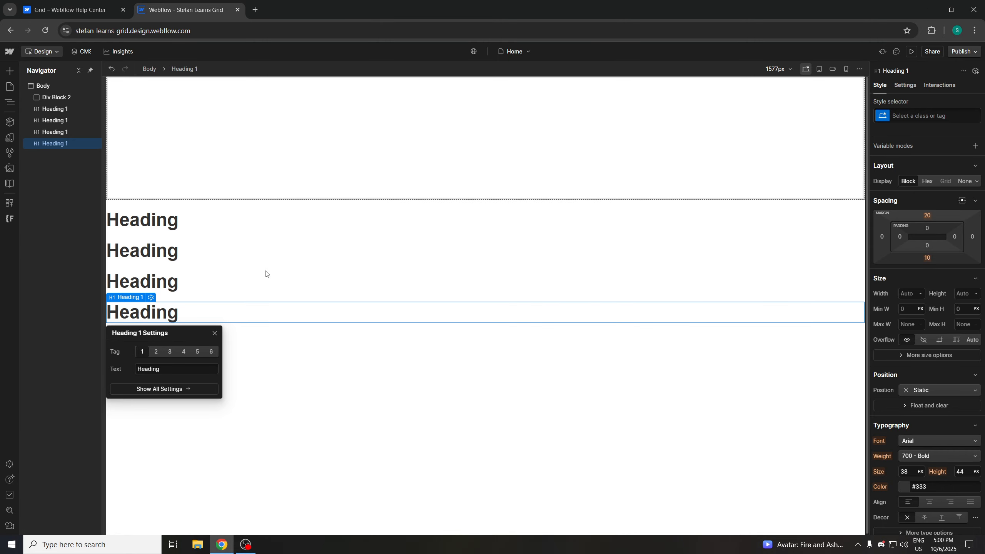
Insert two more Heading elements below the others using quick find
key(ctrl+k)
text(heading)
key(Return)
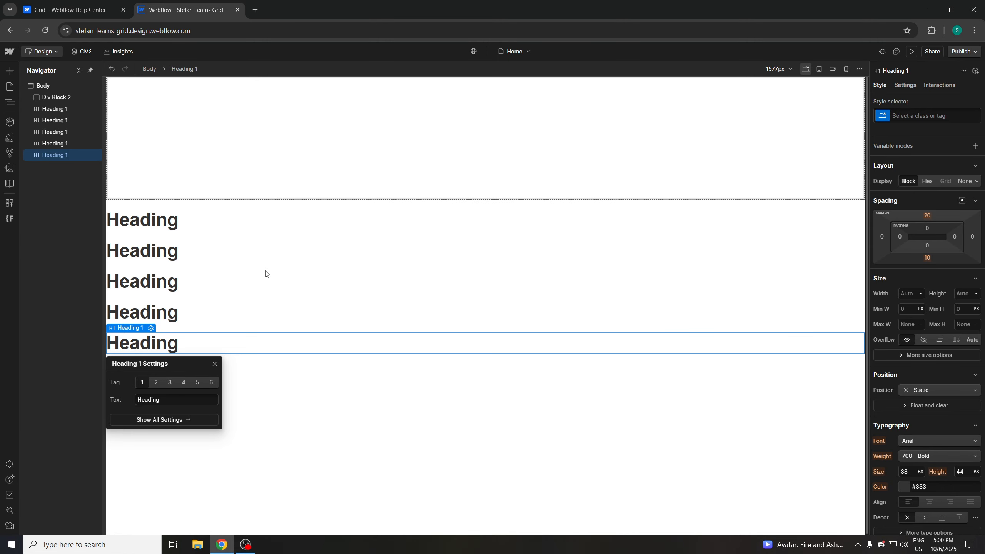
key(ctrl+k)
text(heading)
key(Return)
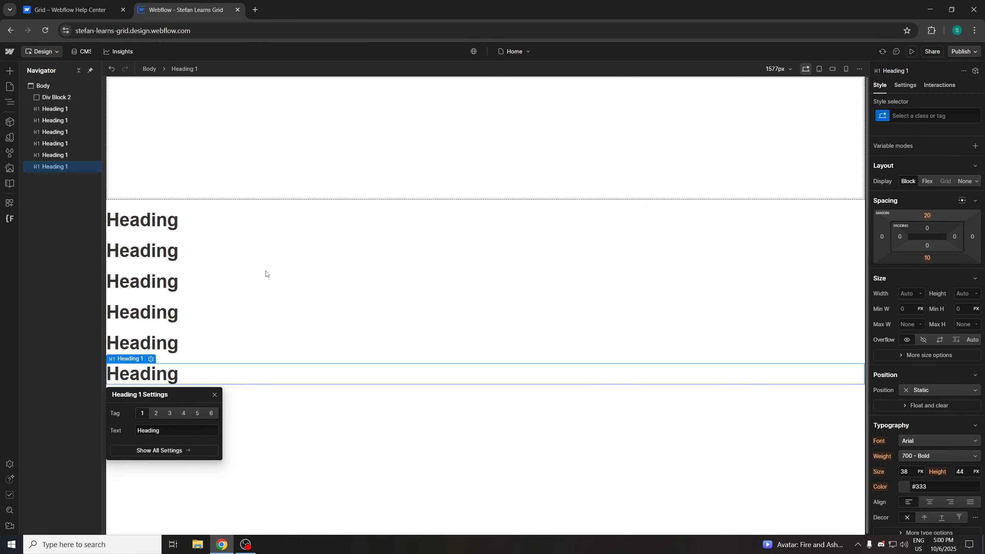
Select the first heading and give it a new class named Heading Red
click(328, 409)
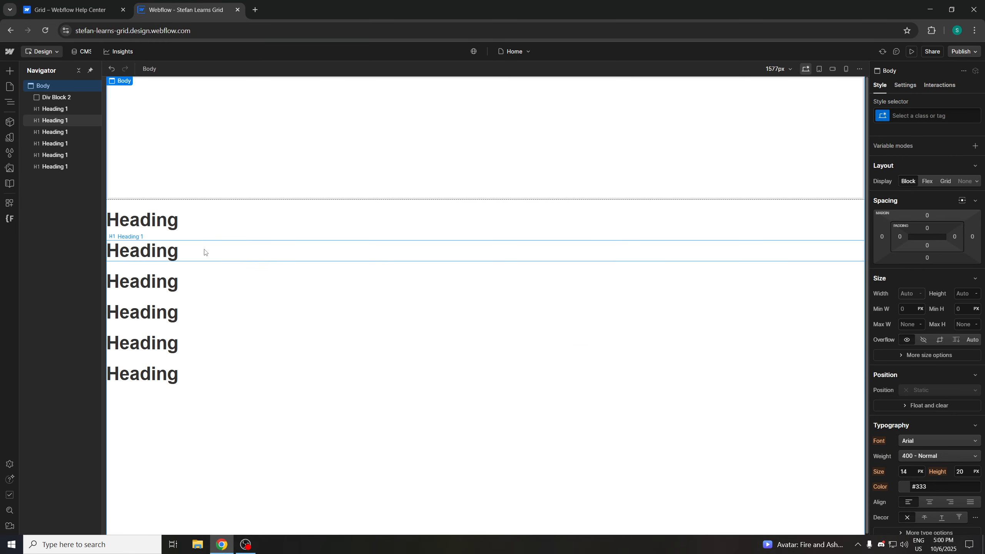
click(191, 221)
scroll(907, 277, down, 3)
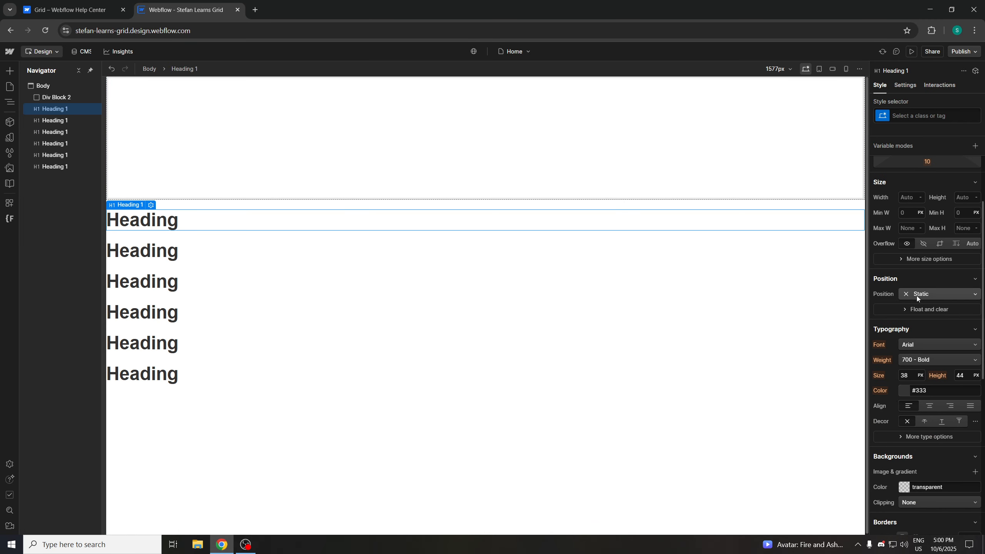
scroll(909, 368, down, 6)
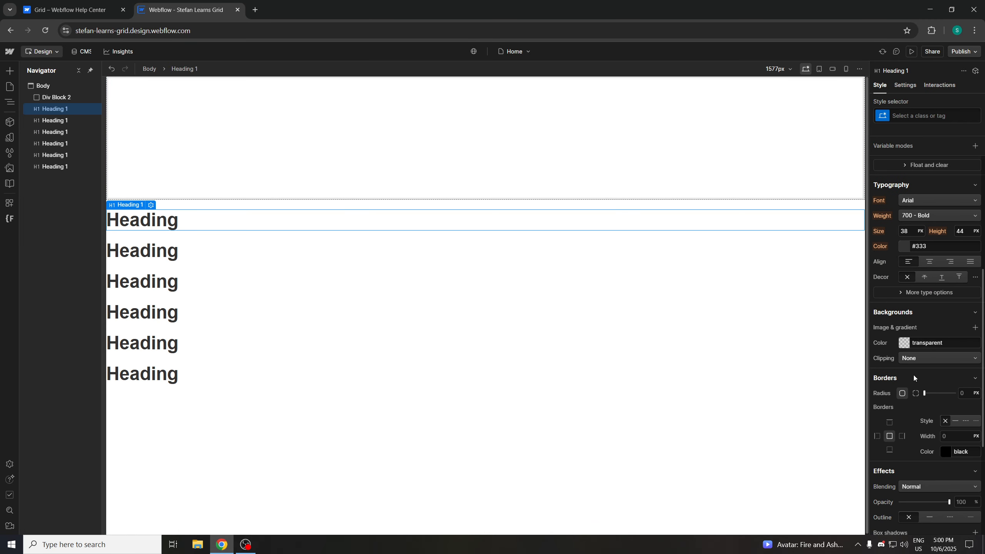
scroll(912, 370, down, 1)
scroll(909, 348, up, 4)
scroll(908, 336, up, 3)
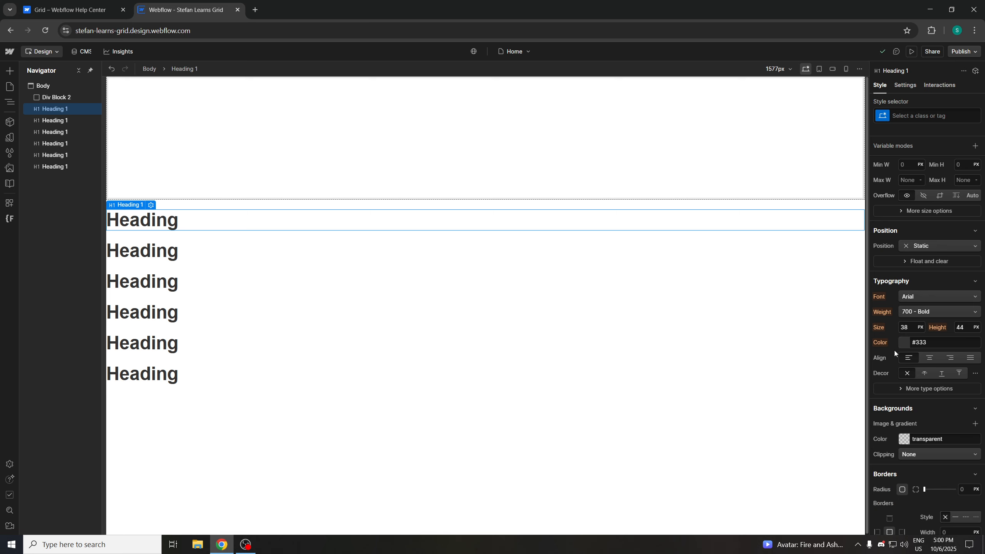
click(914, 118)
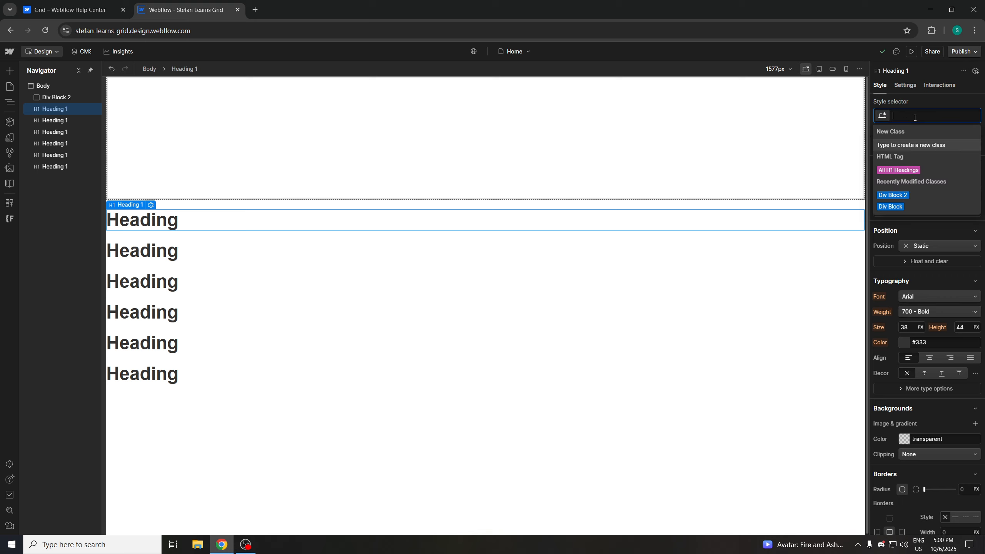
text(Heading REd)
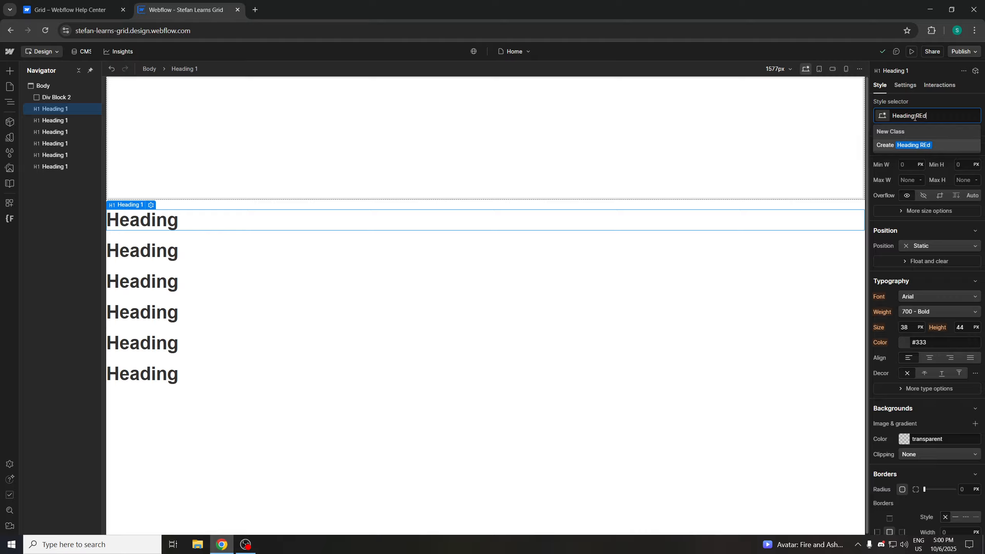
text(d)
key(Return)
Set the Heading Red text color to a bright red, #e70808
scroll(933, 252, down, 3)
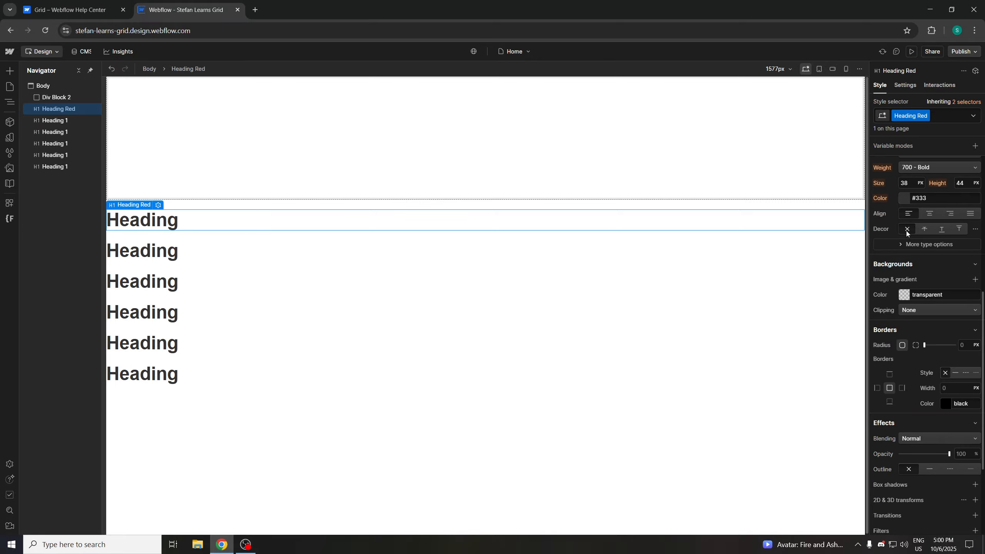
click(903, 198)
click(976, 217)
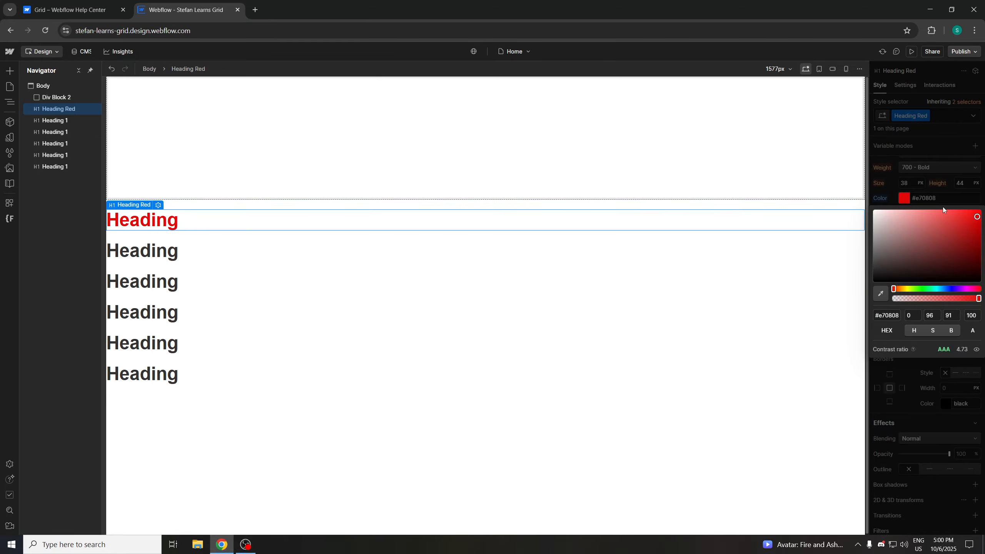
Select the second heading and give it a new class named Heading Blue
click(234, 243)
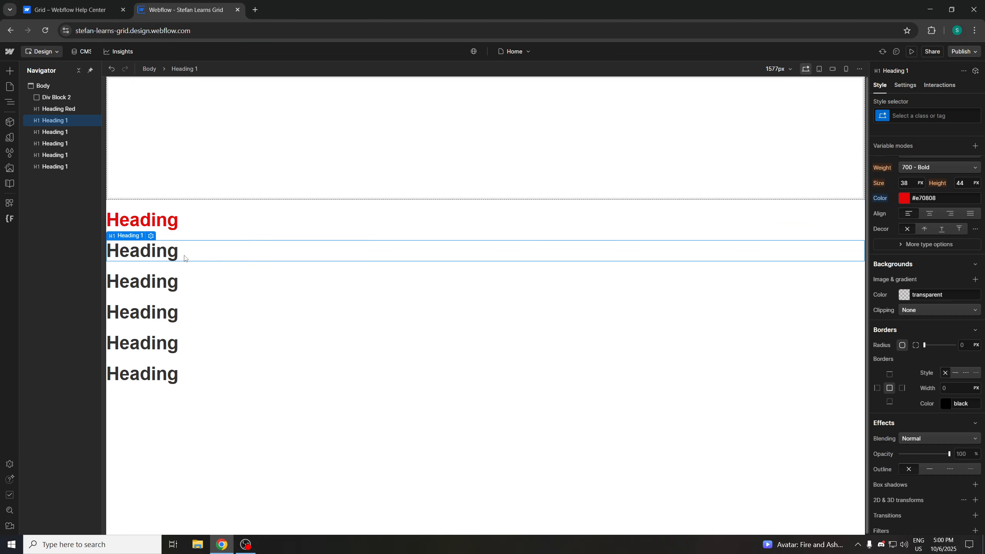
click(915, 116)
text(Heading Blue)
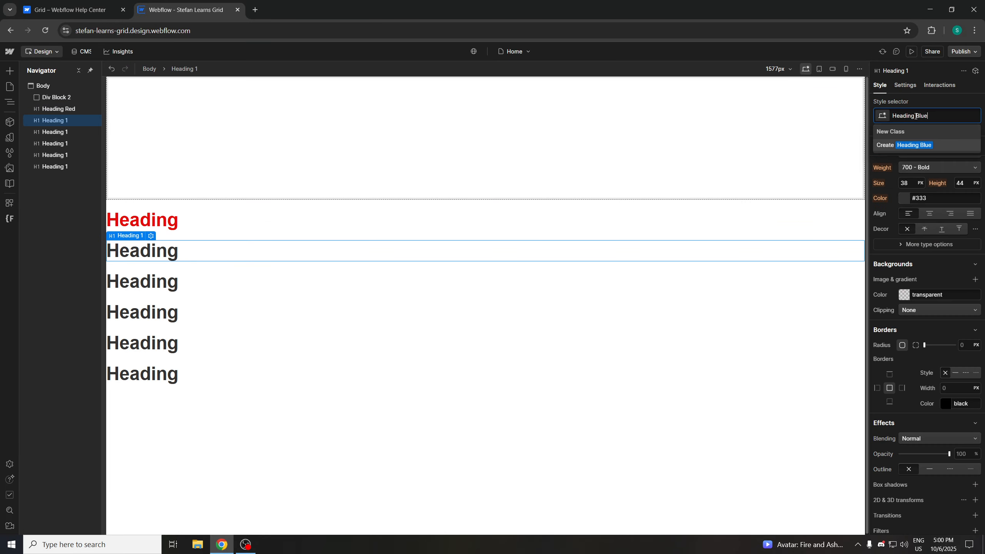
key(Return)
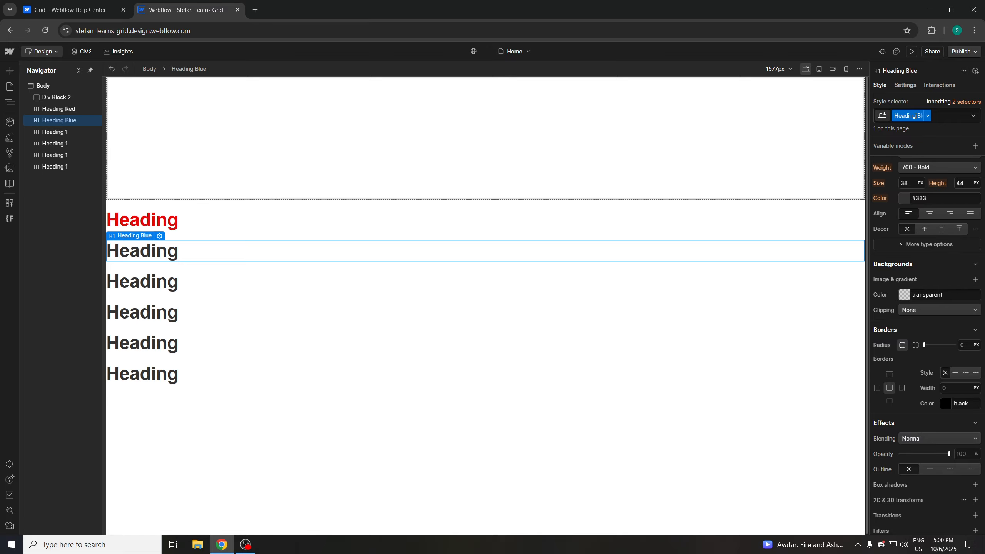
Set the Heading Blue text color to a bright blue
click(904, 198)
click(949, 289)
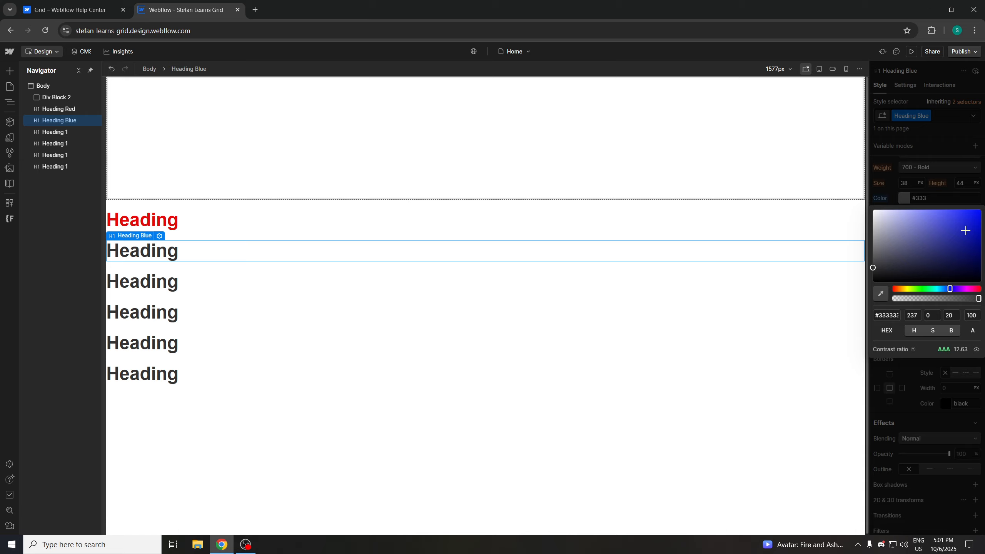
click(966, 230)
click(272, 343)
Select the third heading and give it a new class named Heading Yellow
click(222, 281)
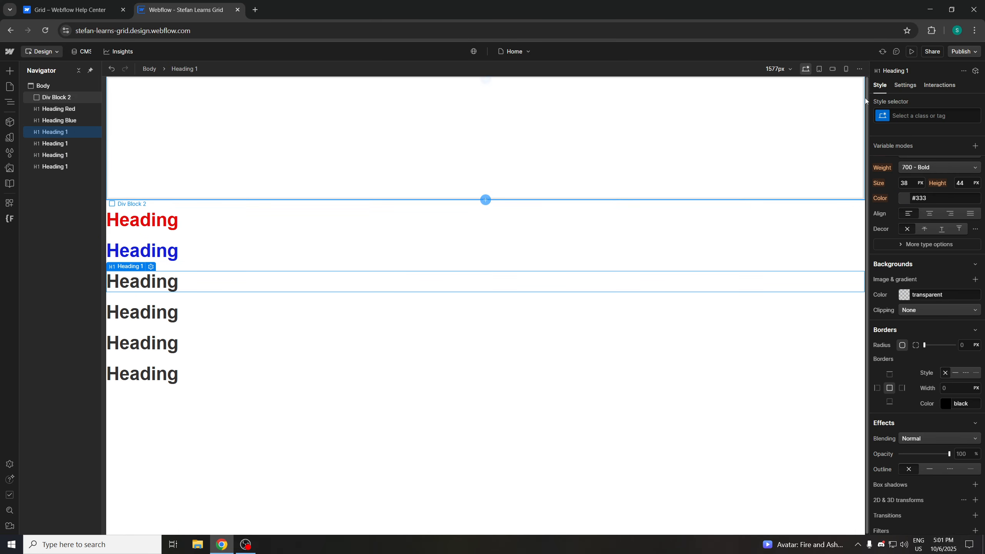
click(906, 116)
text(Headi)
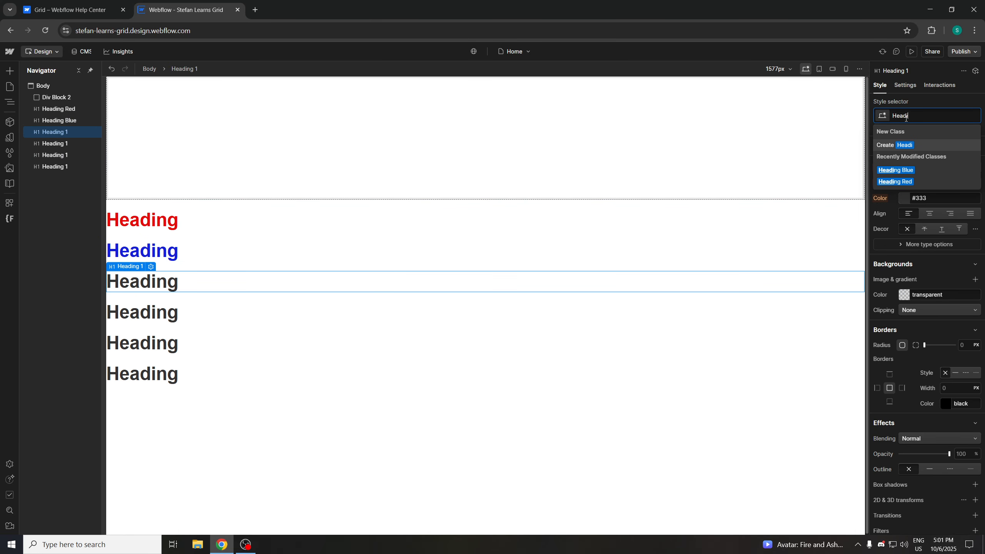
text(ng Yellow)
key(Return)
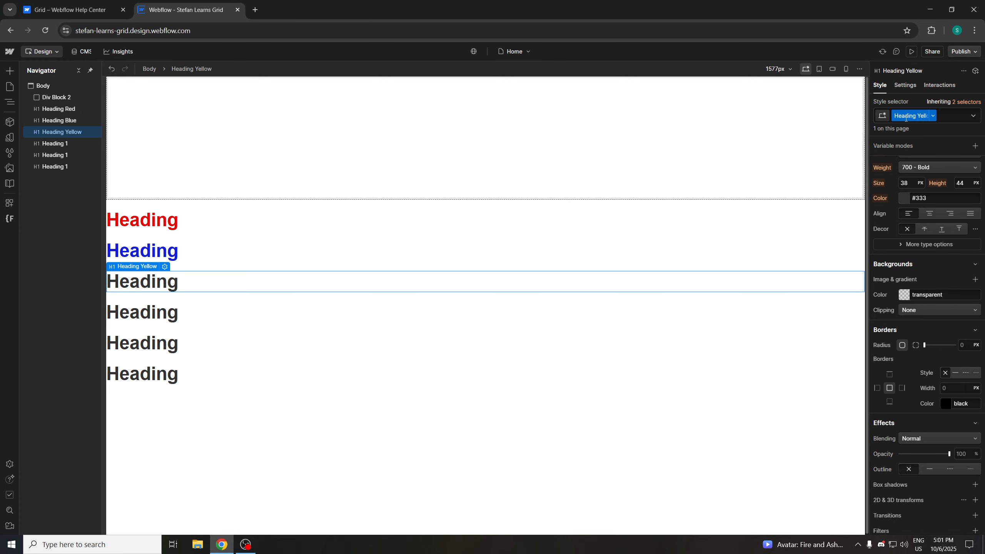
Set the Heading Yellow text color to a bright yellow
click(912, 196)
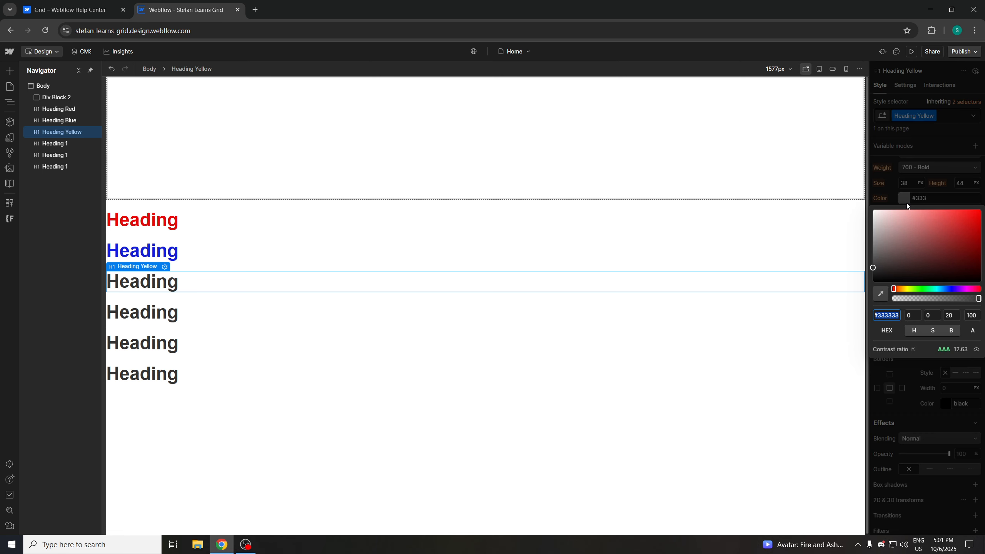
click(906, 289)
click(963, 222)
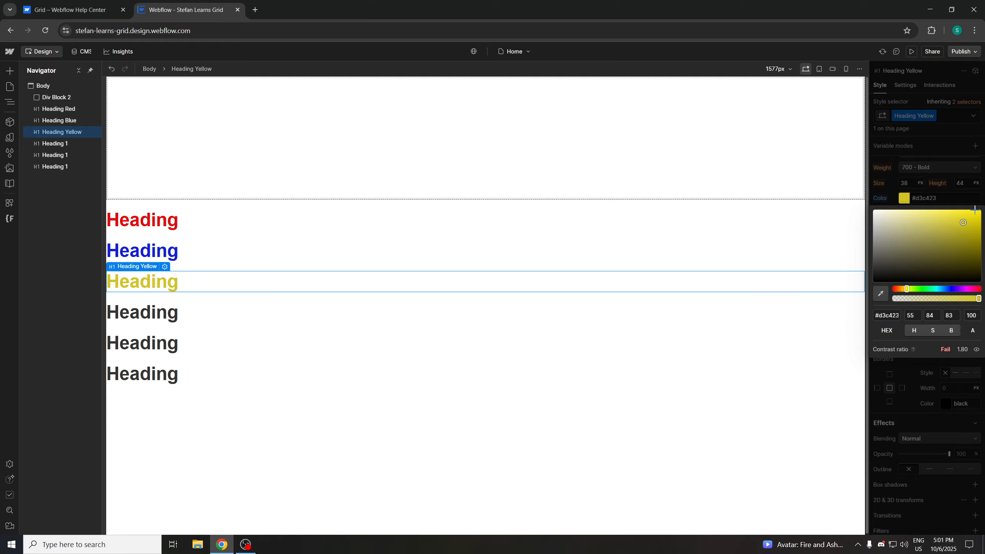
click(975, 212)
Select the fourth heading and give it a new class named Heading Black
click(178, 313)
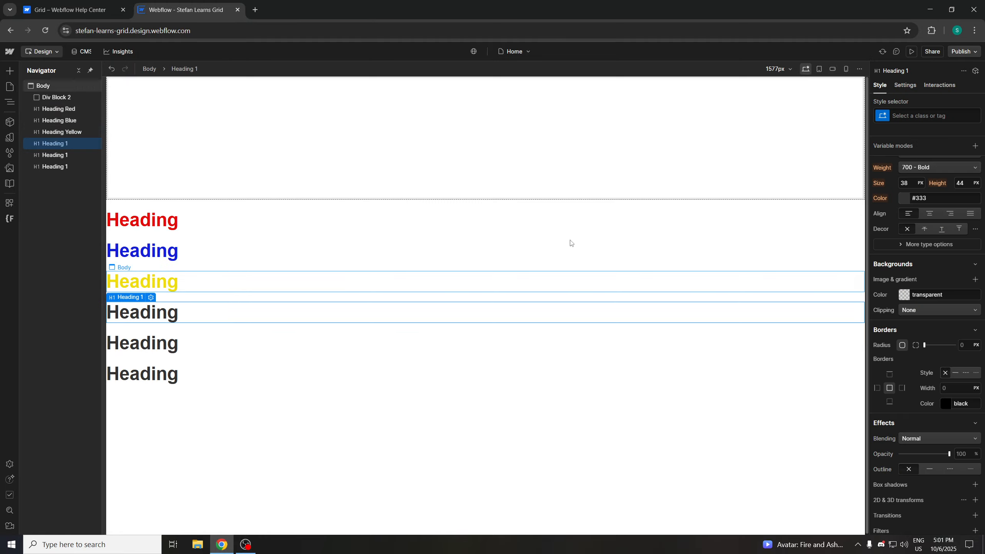
click(905, 121)
text(Headi)
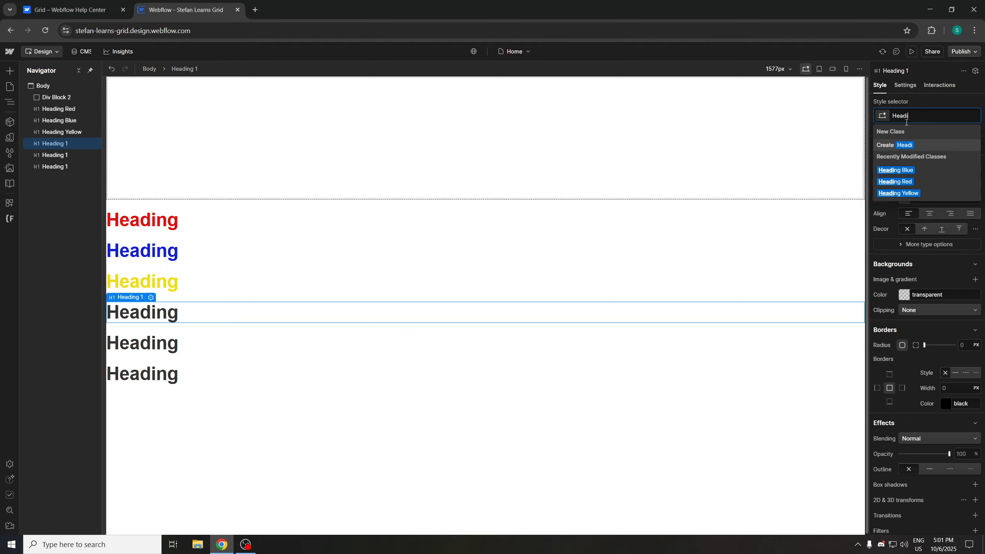
text(ng Black)
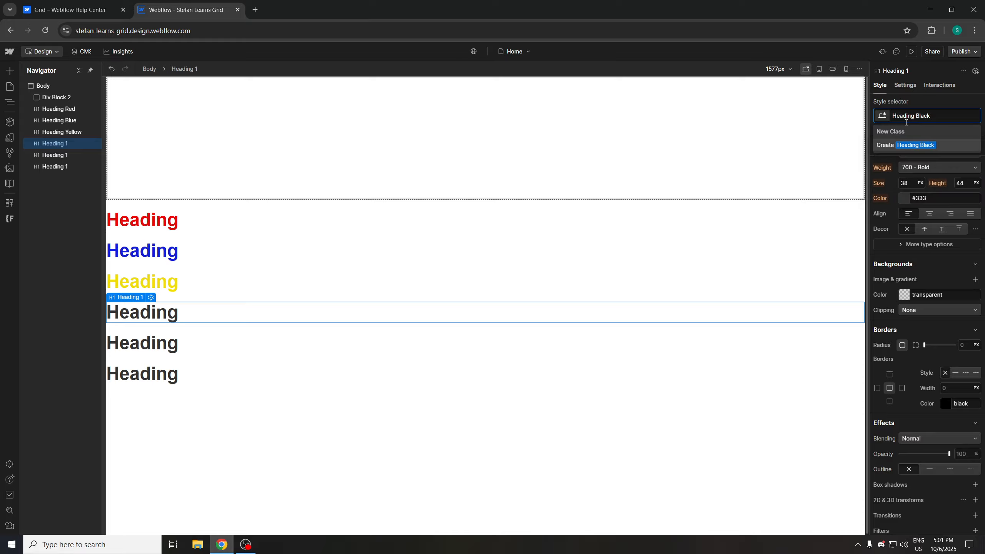
key(Return)
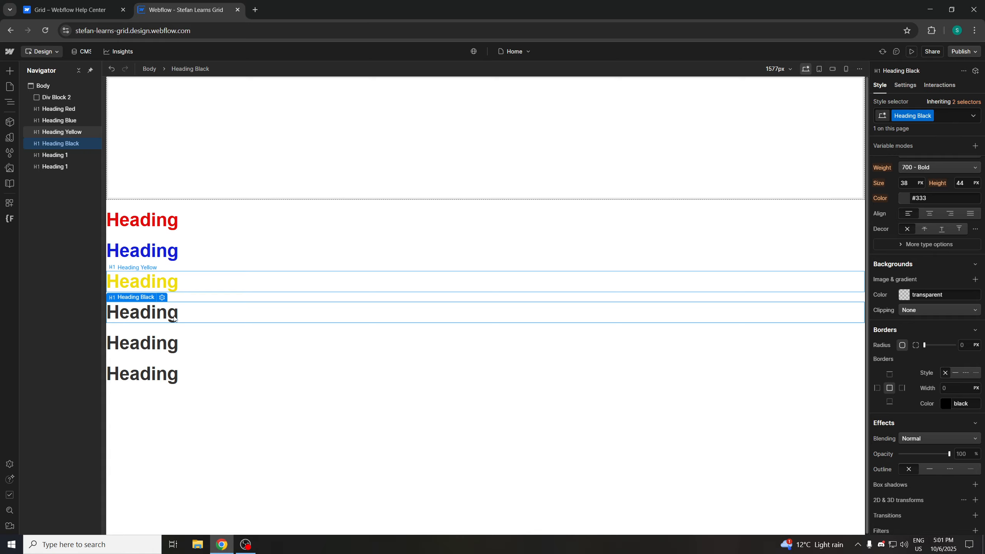
Select the fifth heading and give it a new class named Heading Purple
click(167, 344)
click(908, 113)
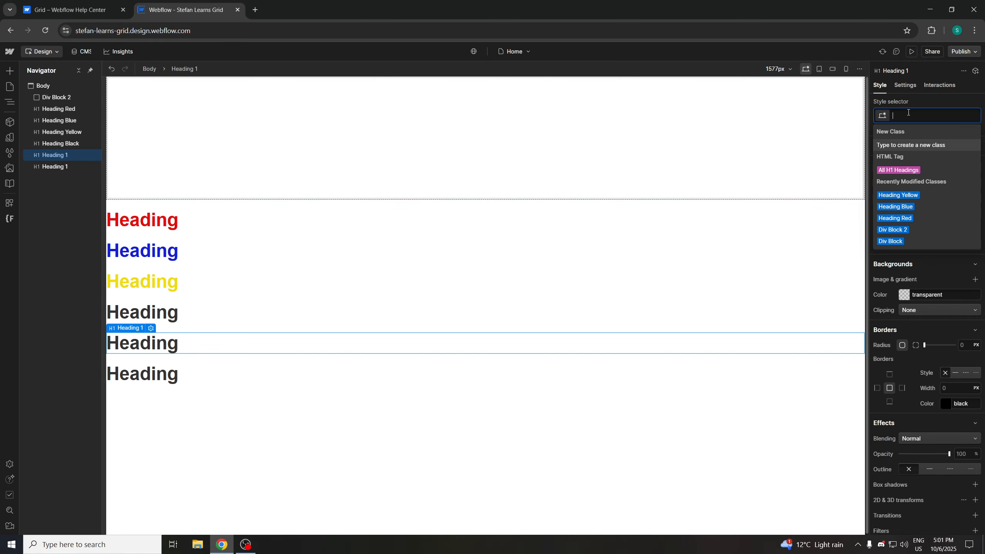
text(Heading P)
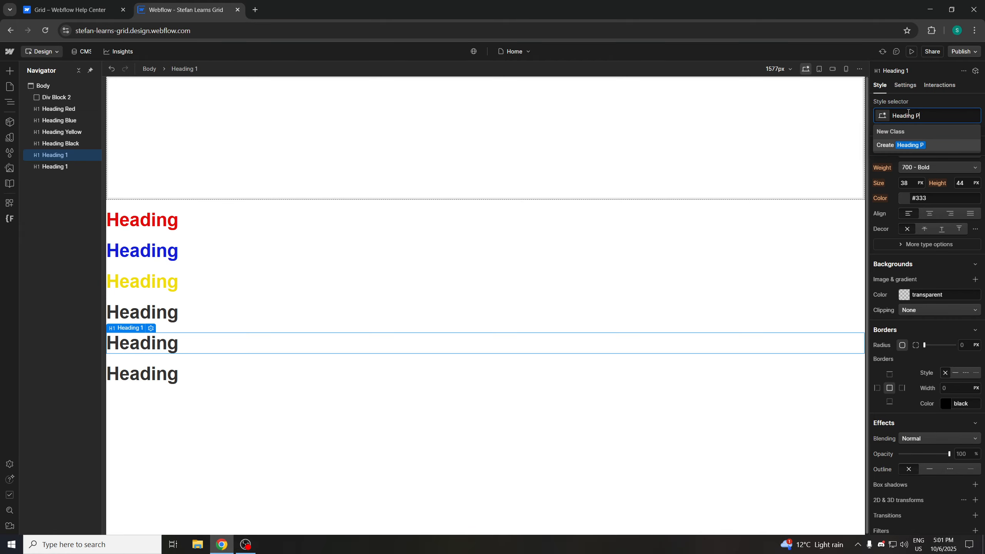
text(urple)
key(Return)
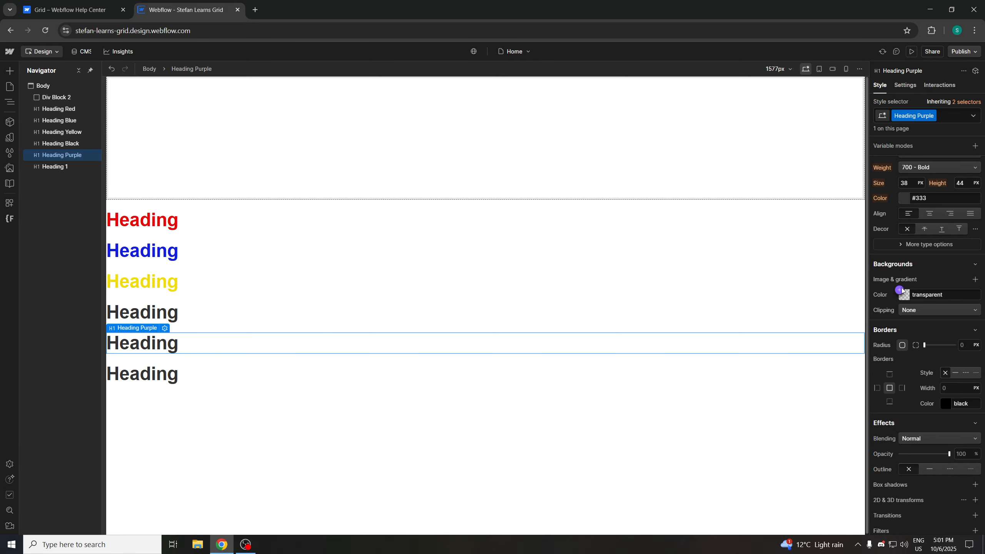
Set the Heading Purple text color to purple, #bd1acf
click(906, 199)
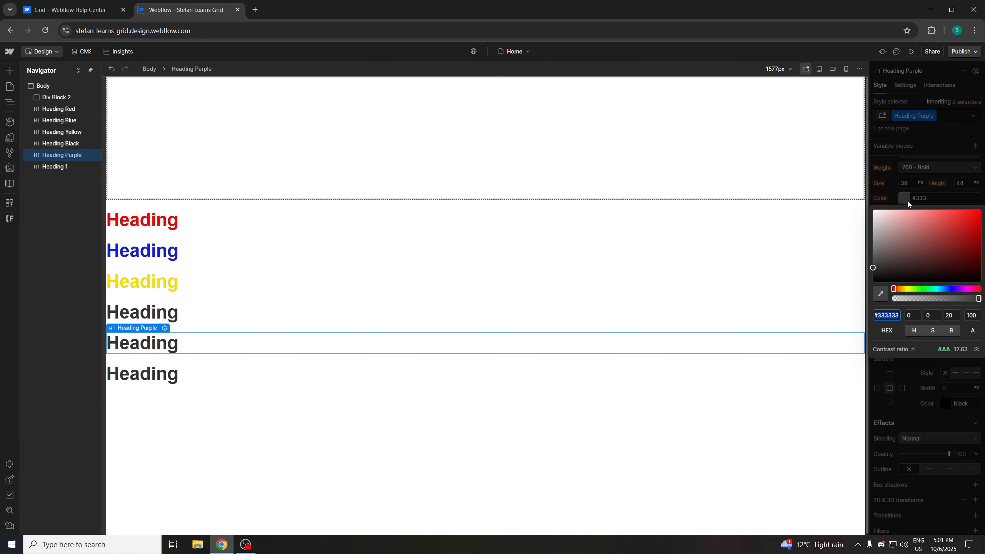
click(963, 288)
click(967, 223)
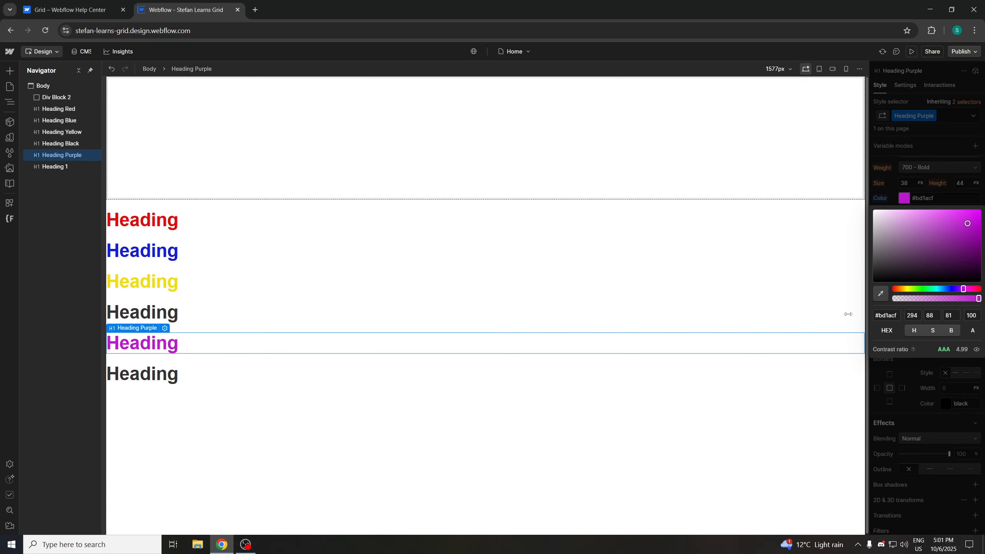
click(547, 414)
Select the sixth heading and give it a new class named Heading Pink
click(246, 374)
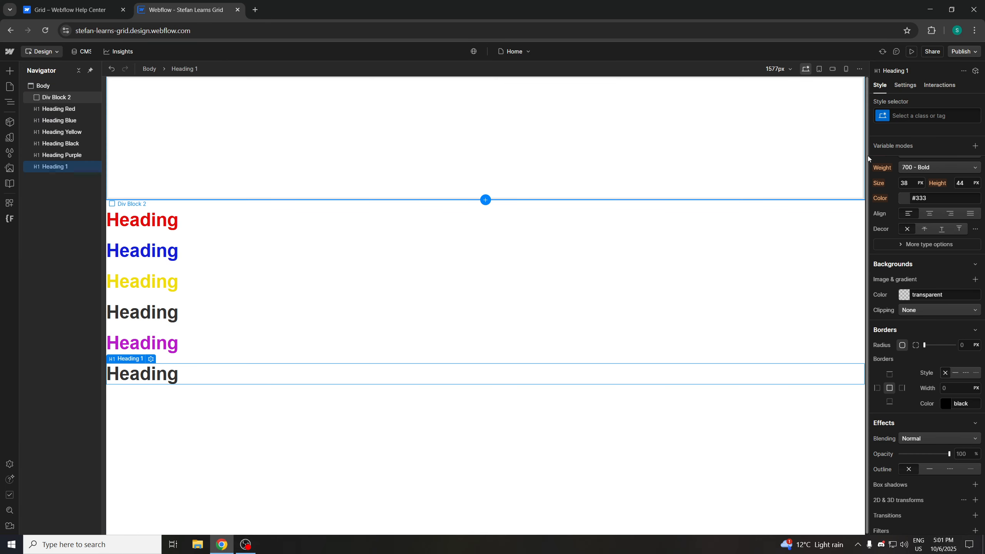
click(907, 114)
text(Heading Pink)
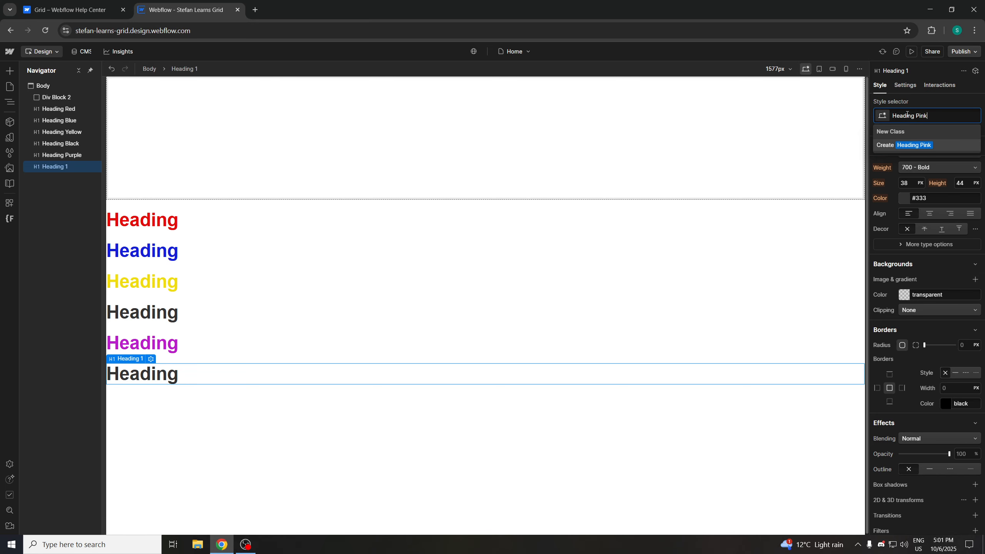
key(Return)
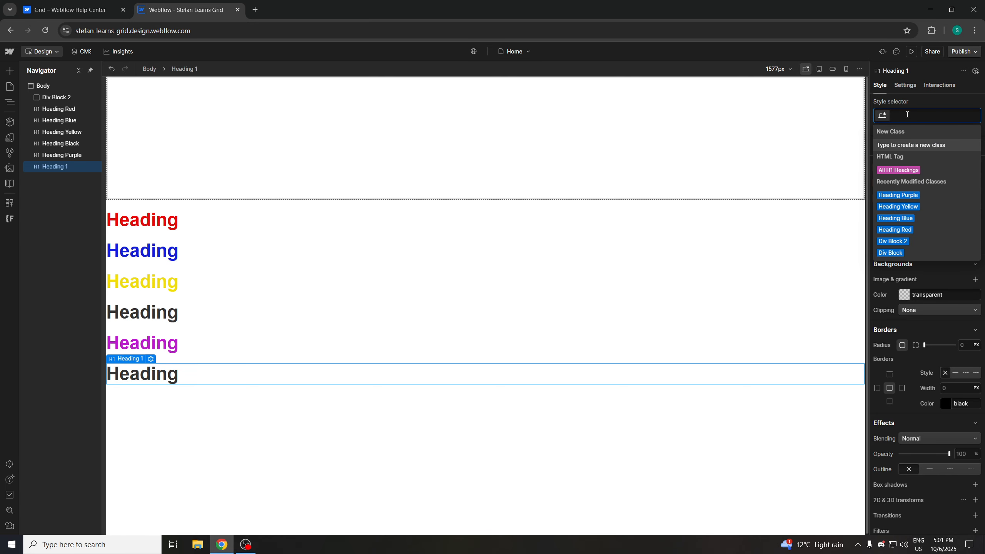
key(Escape)
Set the Heading Pink text color to a bright pink, #f100b1
click(905, 197)
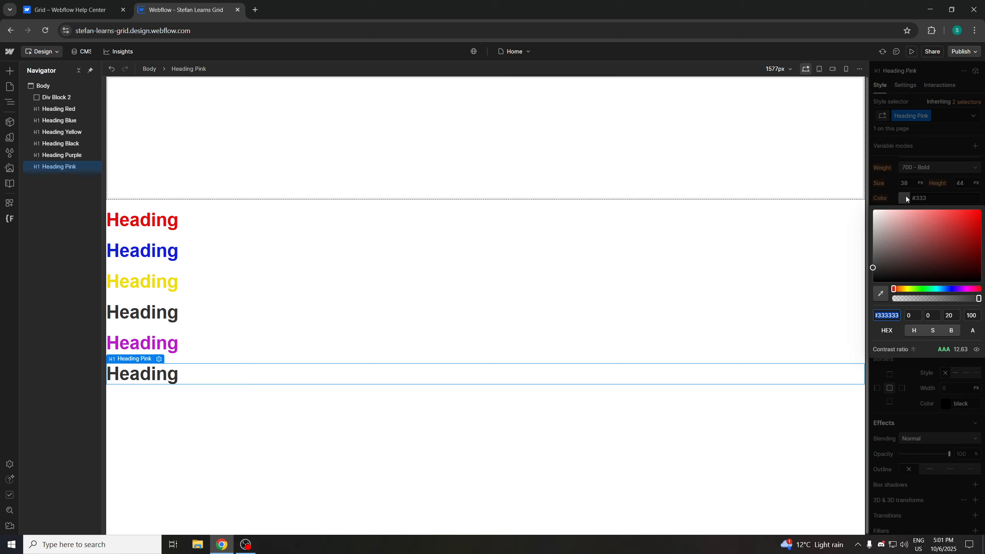
drag(932, 289, 968, 288)
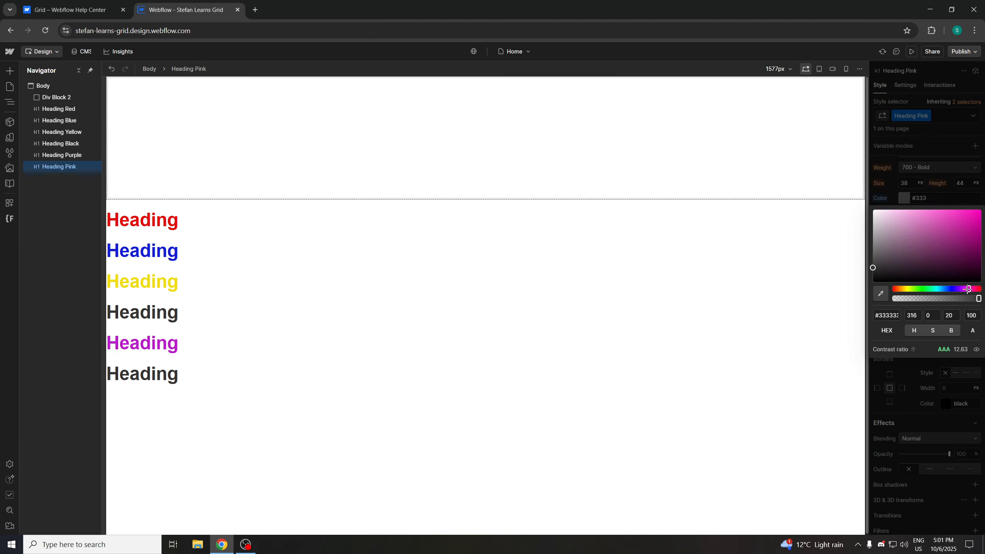
click(976, 216)
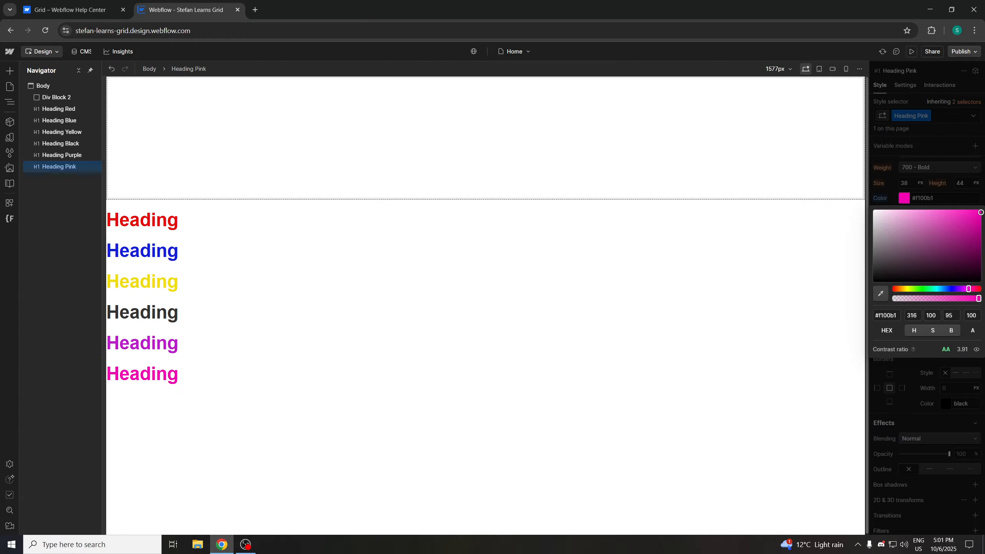
click(305, 413)
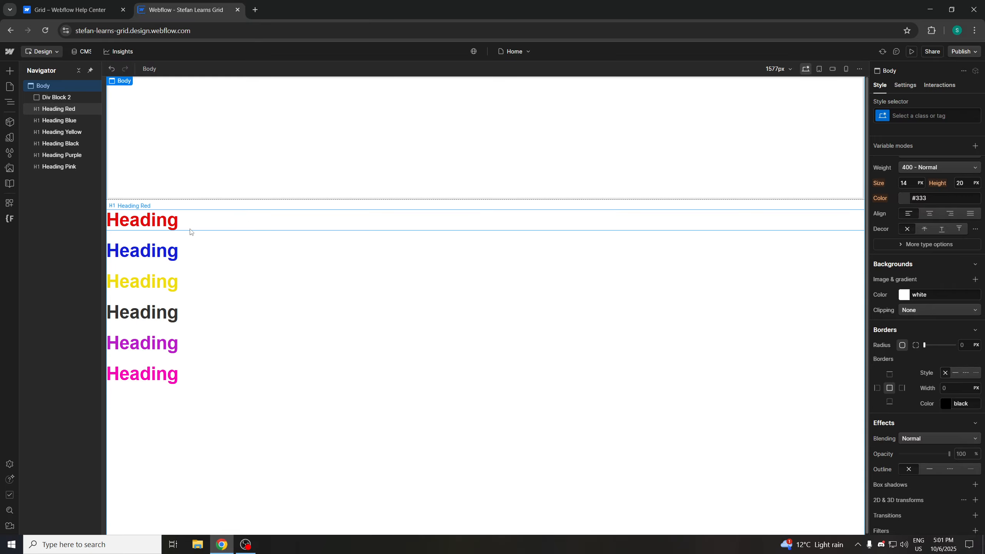
Move the red heading into the first cell of the grid, glancing at the help article on placing content
click(173, 229)
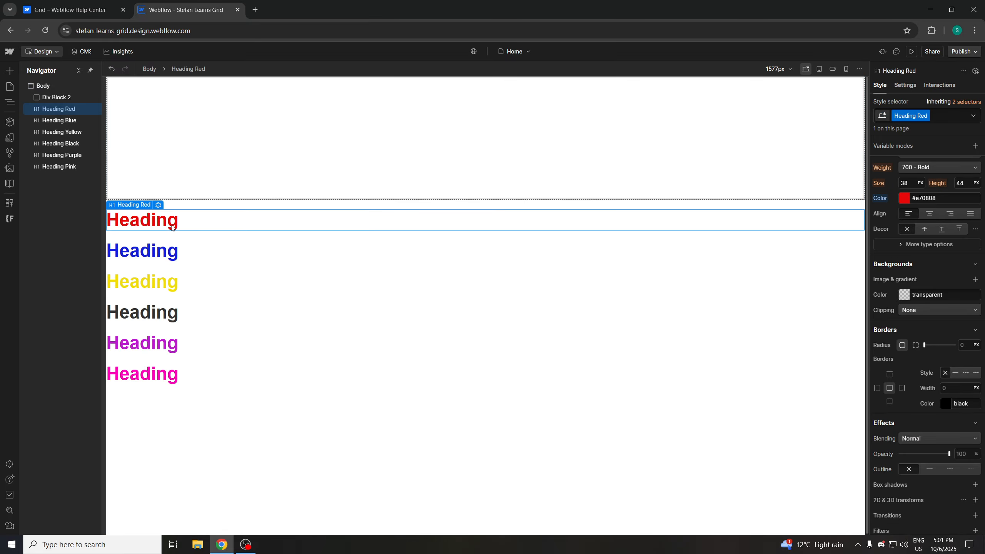
drag(173, 224, 685, 185)
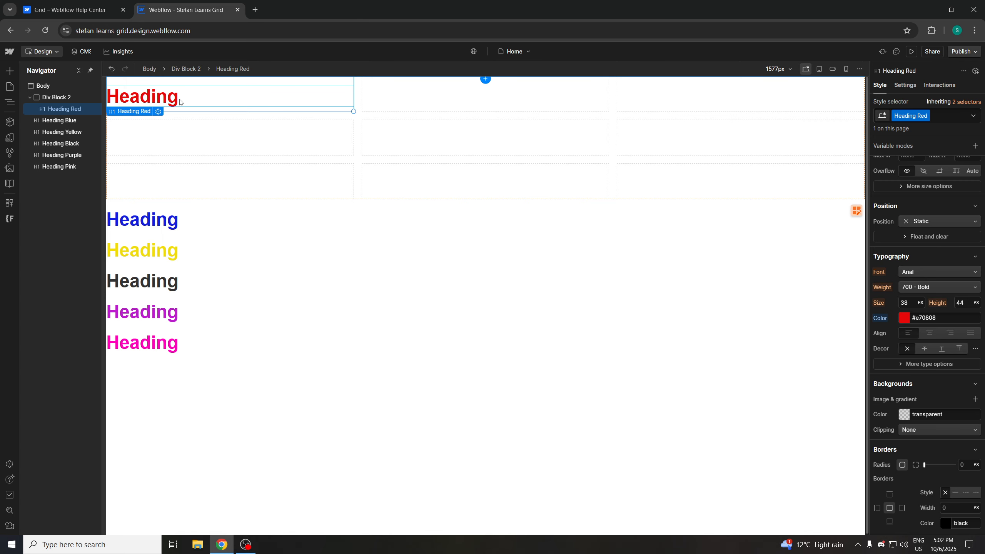
click(100, 15)
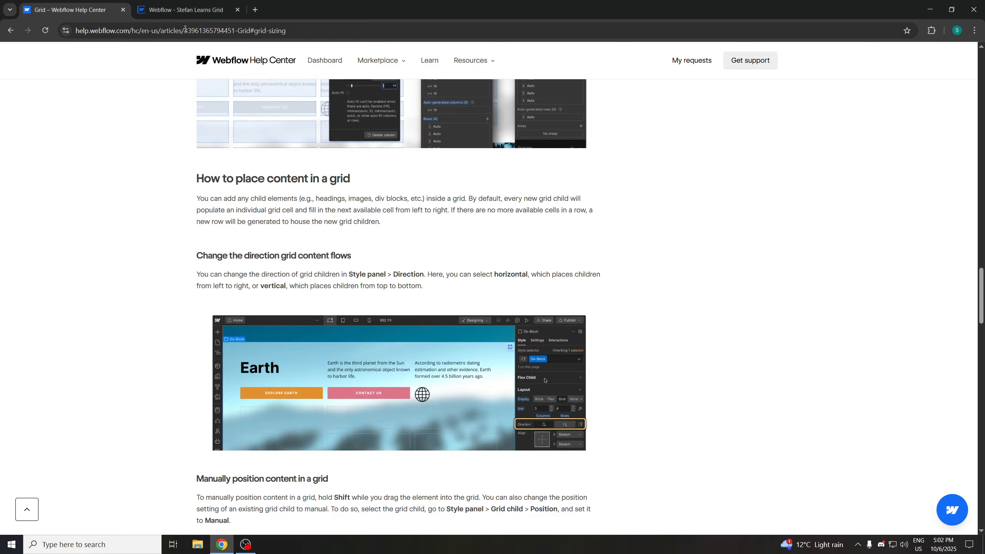
click(186, 10)
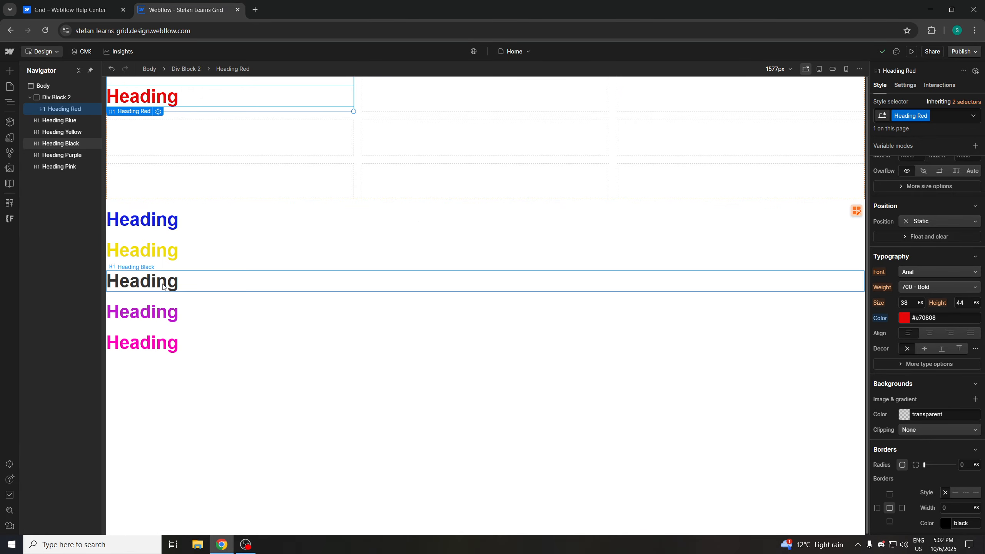
Drag the black and pink headings into the second and third cells of the grid's first row
drag(237, 280, 502, 177)
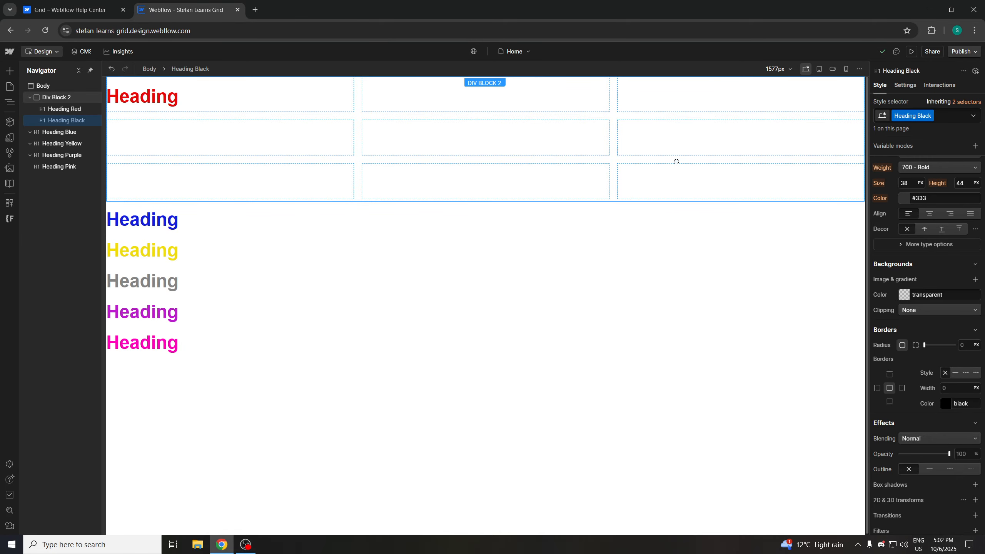
drag(675, 161, 533, 121)
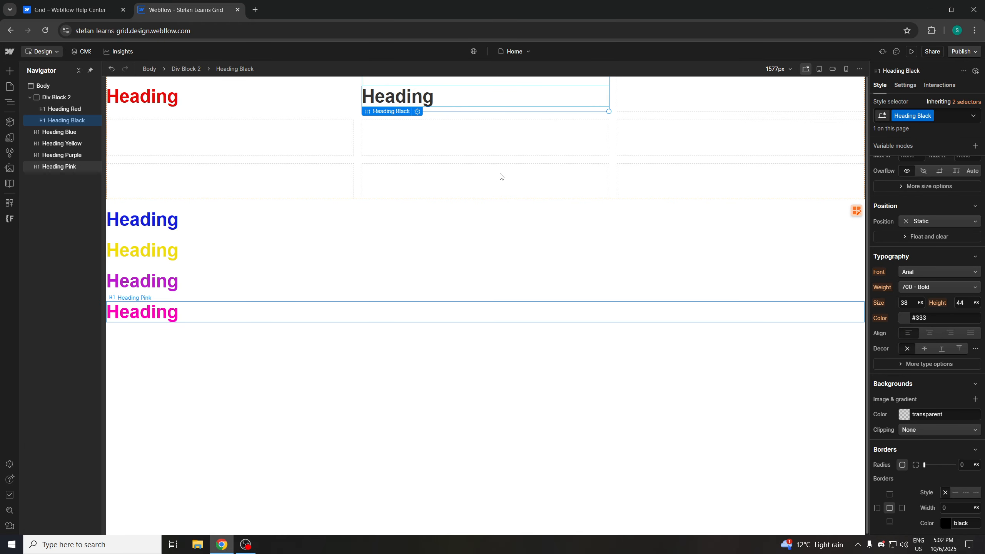
drag(500, 176, 523, 149)
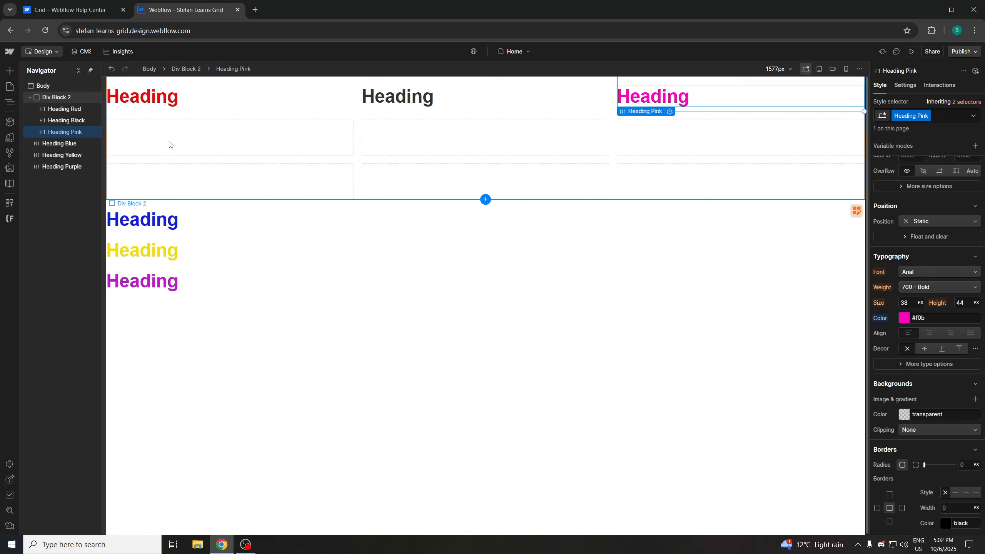
Place the blue, yellow and purple headings into the grid's second row, then deselect
drag(158, 218, 433, 148)
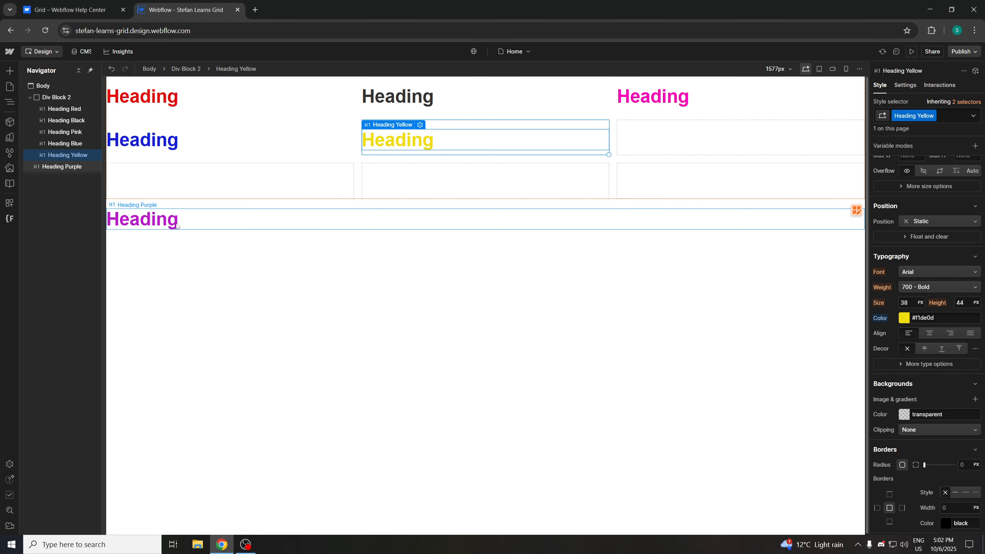
drag(177, 227, 673, 151)
click(479, 265)
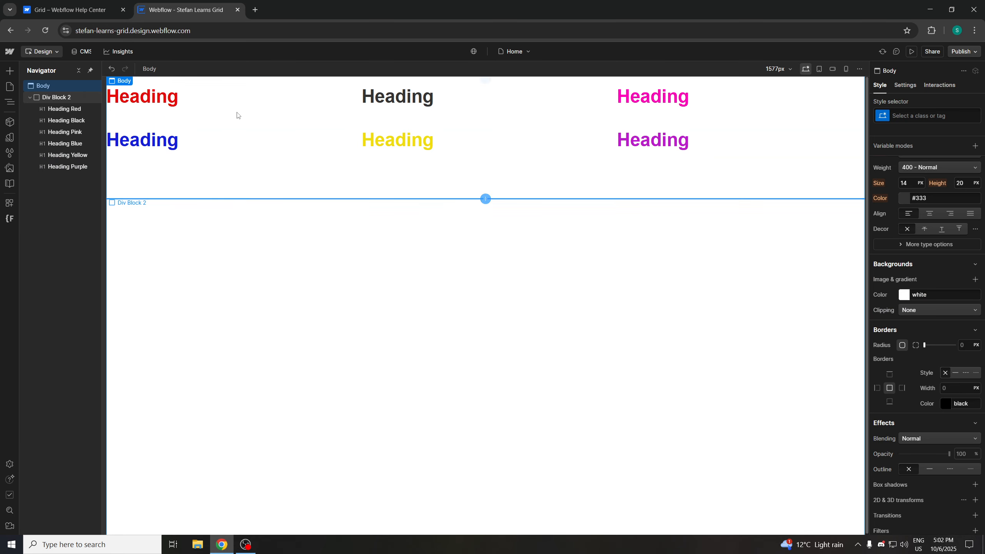
Edit the red heading's text to read "Heading- 1"
click(167, 98)
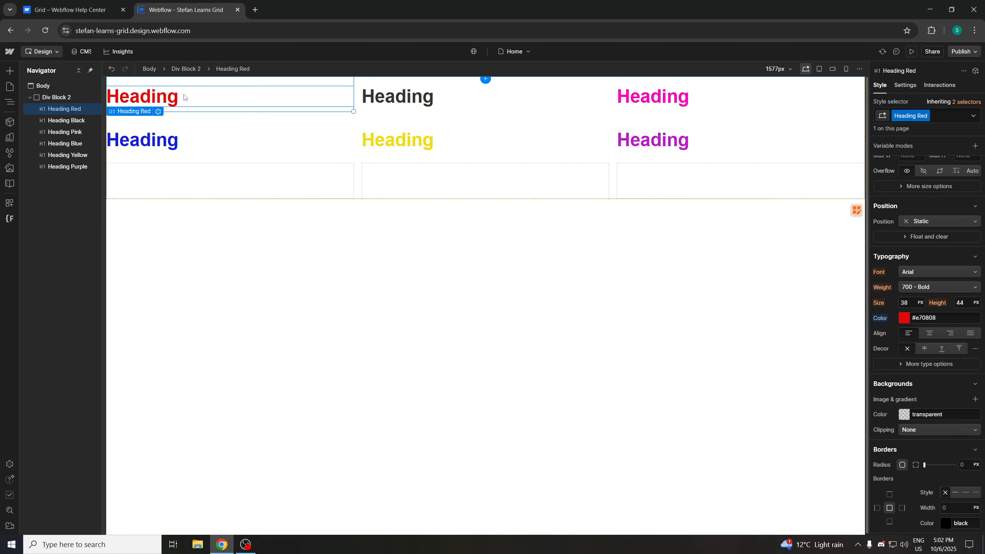
click(278, 267)
click(180, 102)
click(240, 258)
double_click(182, 100)
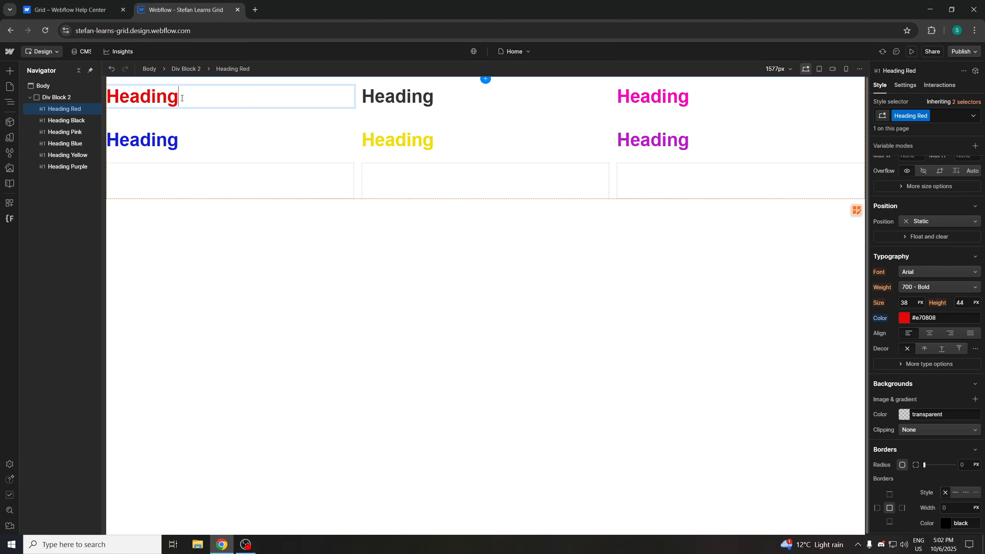
text(1)
key(BackSpace)
text(- 1)
click(400, 115)
Edit the black heading's text to read "Heading- 2"
click(462, 96)
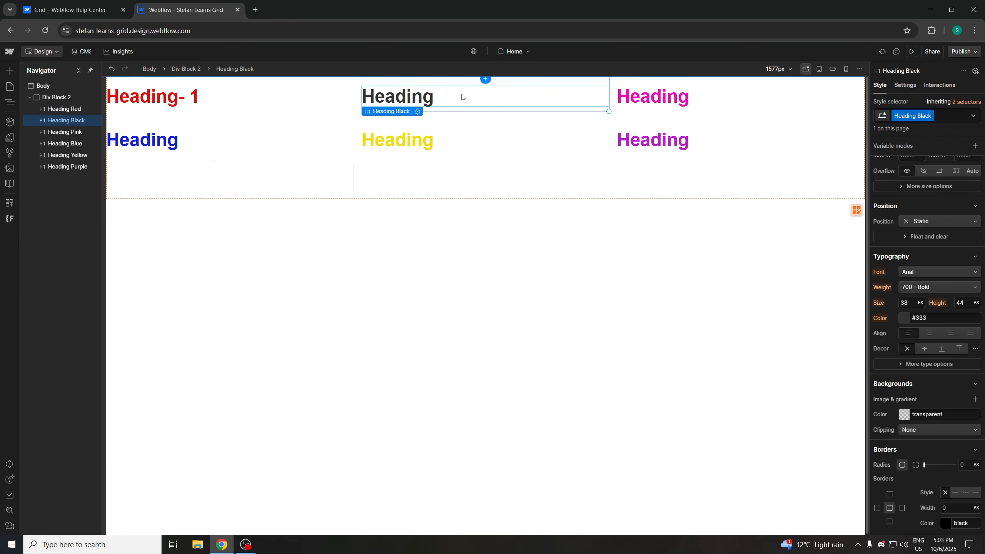
double_click(462, 96)
text(- 2)
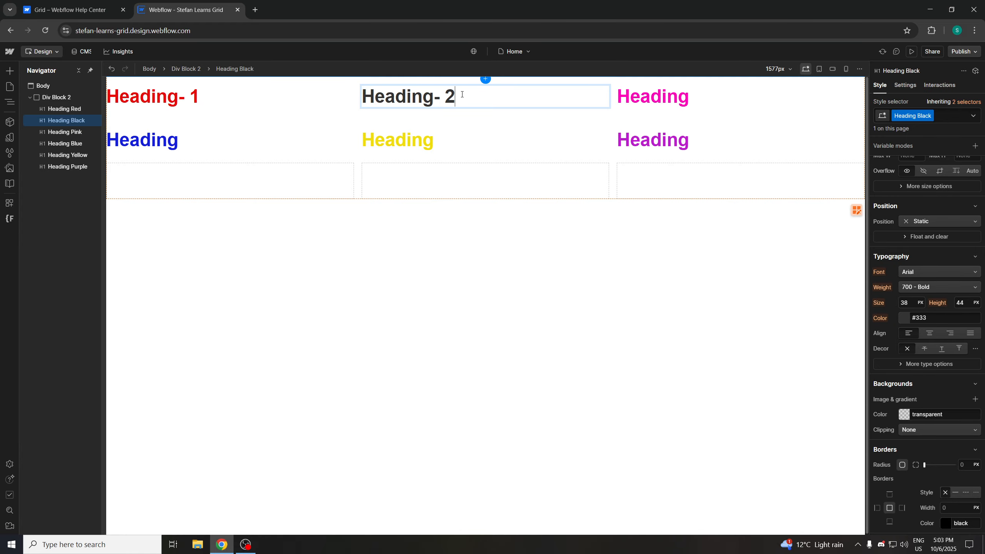
key(Return)
key(BackSpace)
Edit the pink heading's text to read "Heading- 3"
click(694, 99)
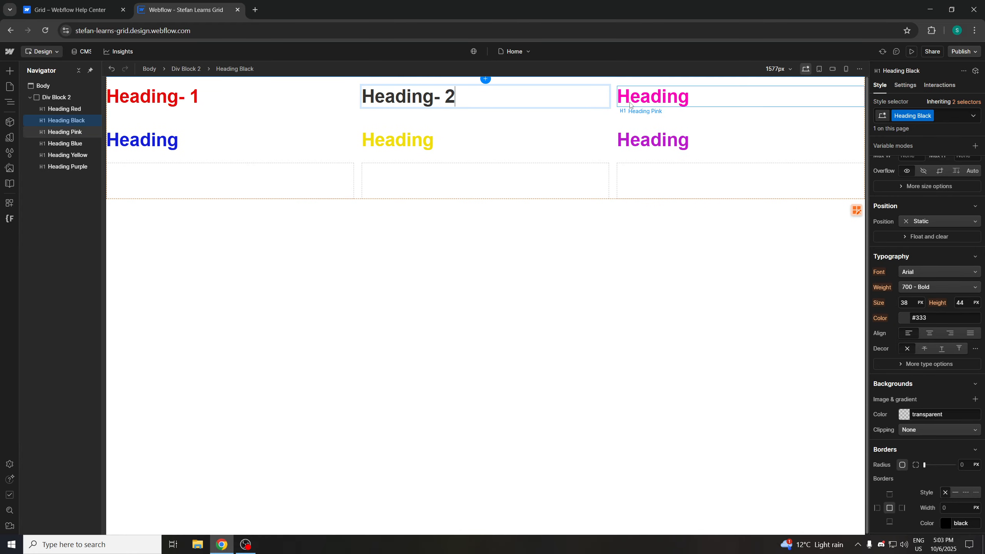
double_click(697, 100)
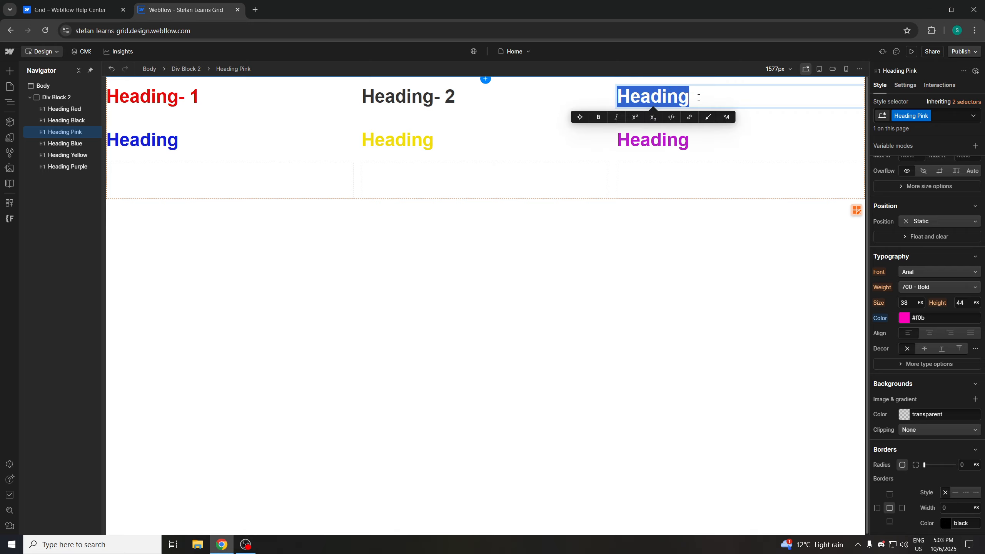
click(704, 95)
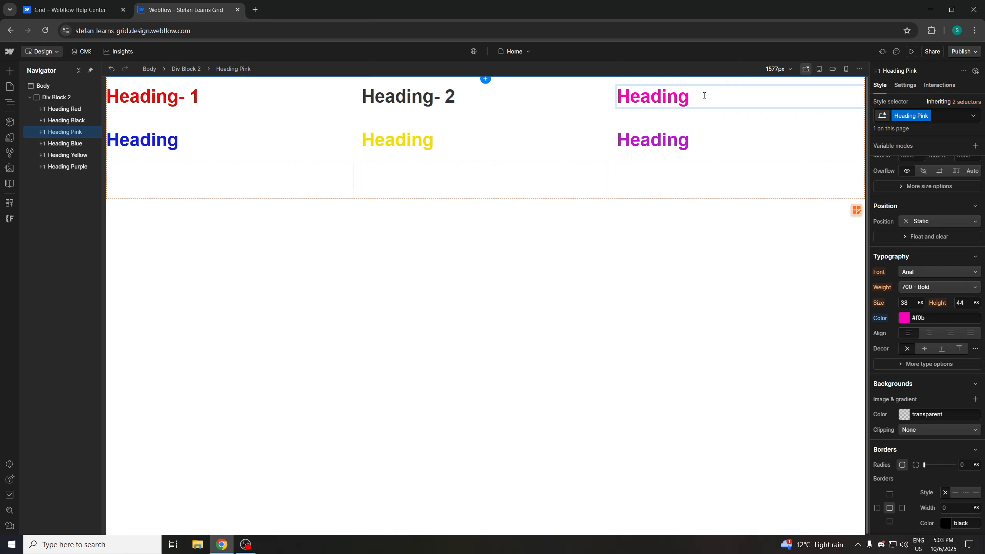
text(- 3)
Edit the blue heading's text to read "Heading- 4"
click(236, 151)
double_click(234, 144)
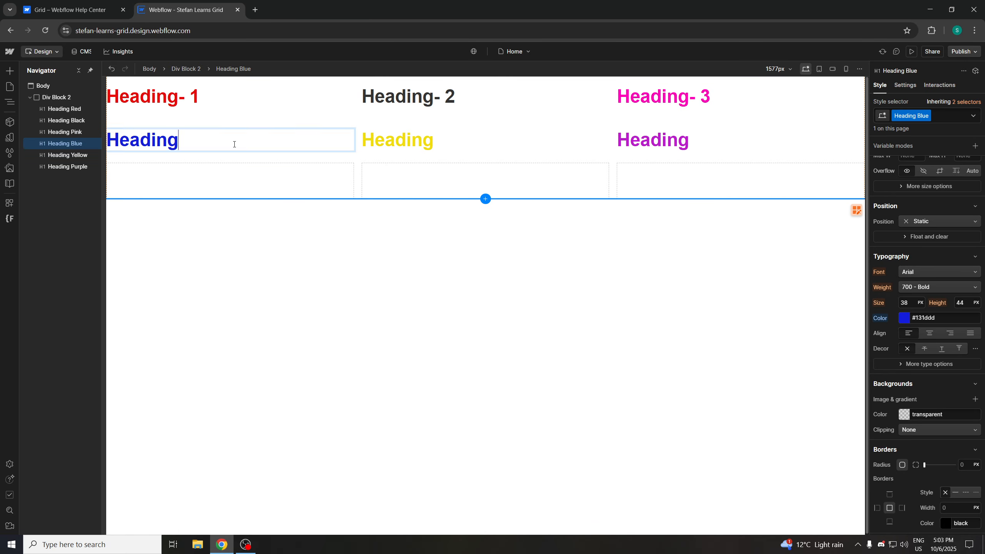
double_click(234, 144)
click(234, 144)
text(- 4)
Edit the yellow and purple headings' text to read "Heading- 5" and "Heading- 6"
double_click(401, 140)
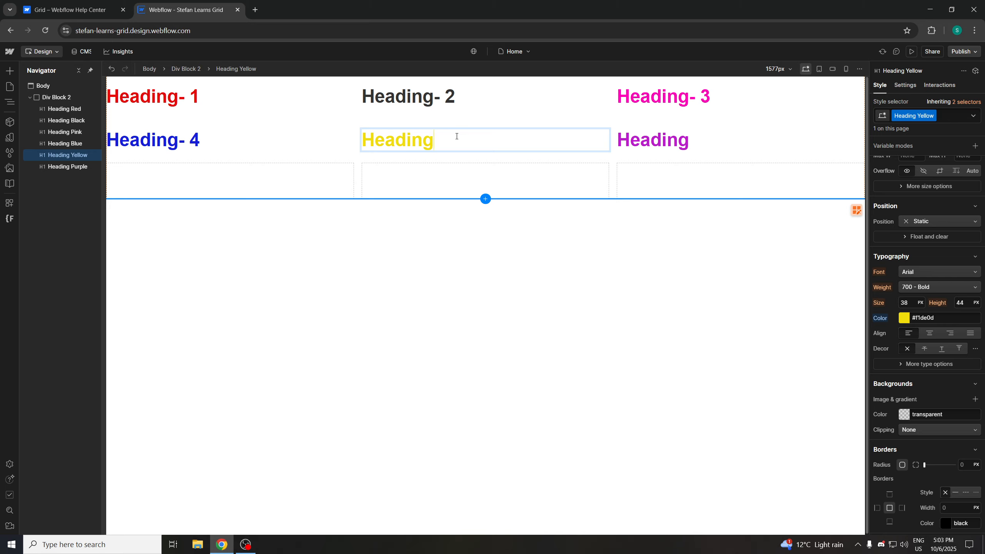
text(- 5)
double_click(705, 138)
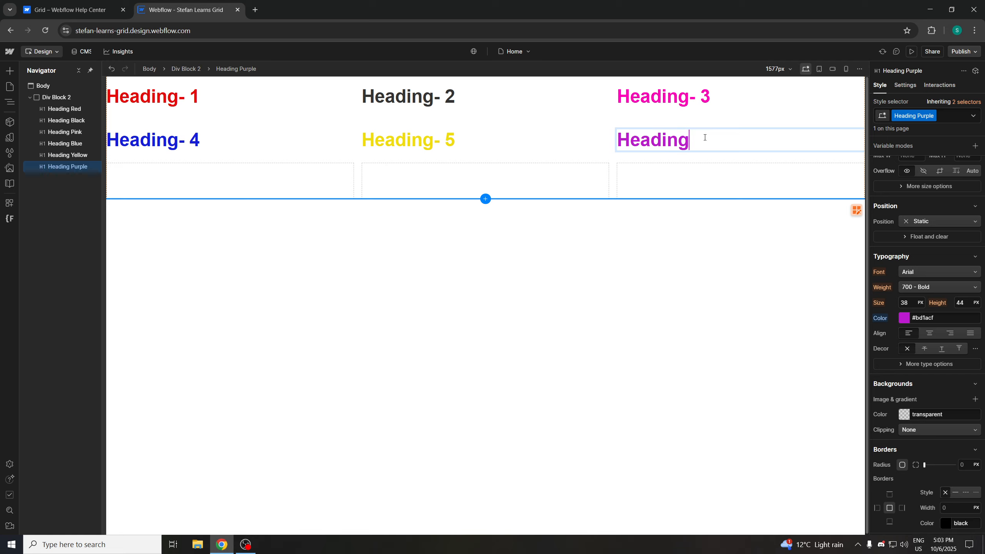
text(- 6)
key(Escape)
click(608, 223)
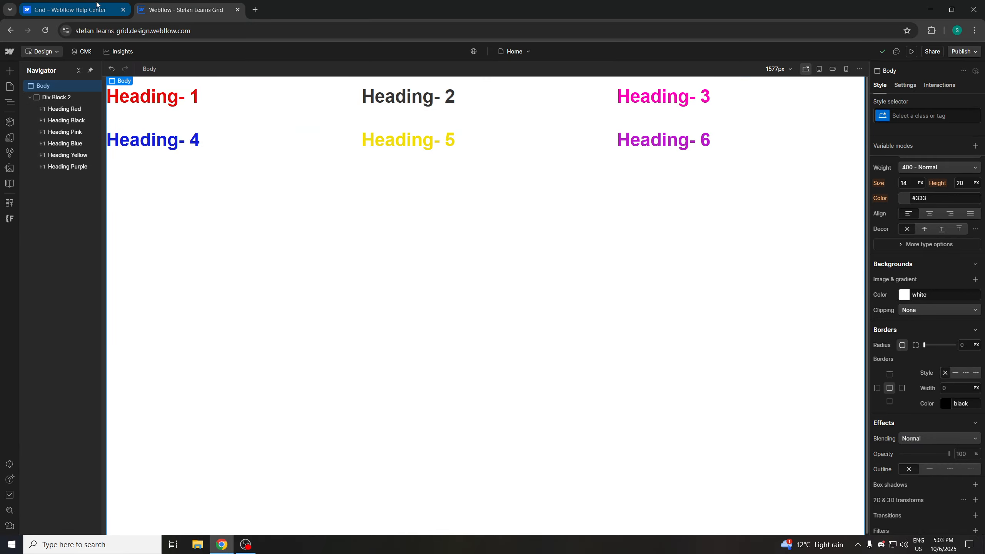
Set the grid of Div Block 2 to 2 rows
click(70, 10)
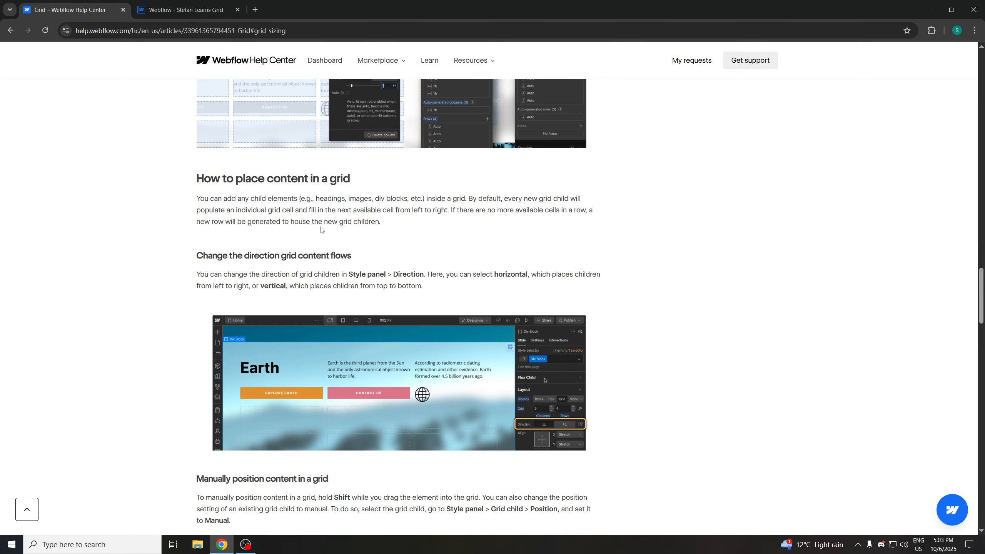
click(196, 9)
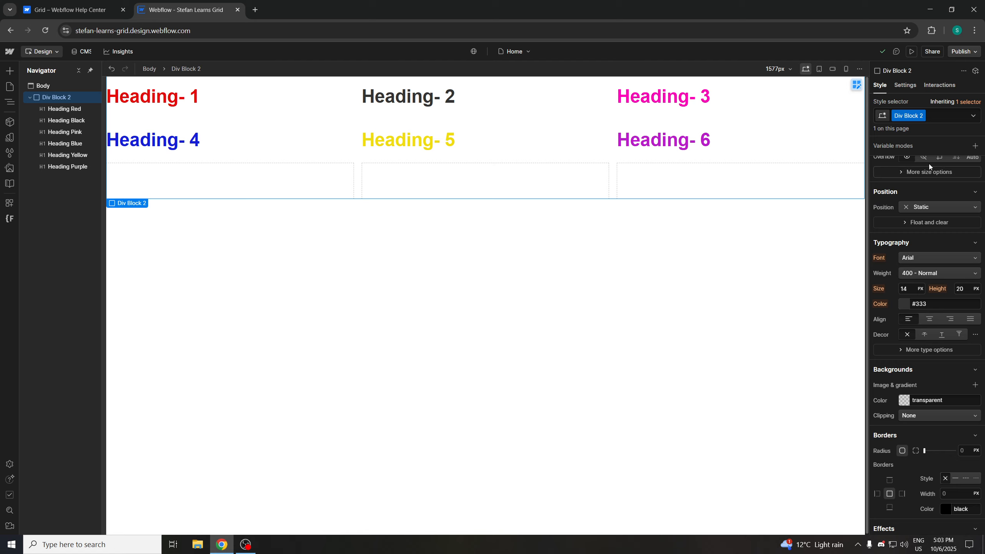
scroll(928, 167, up, 7)
click(908, 196)
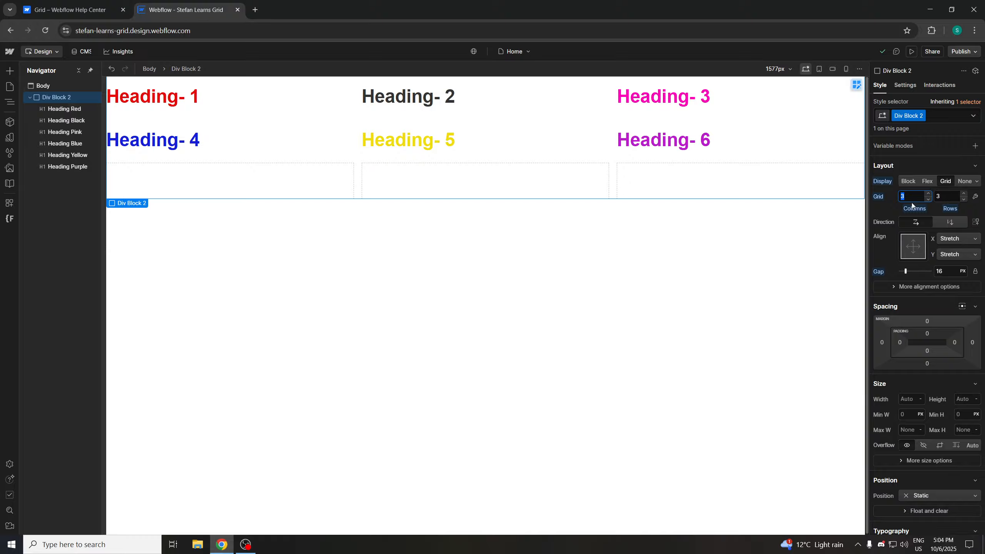
click(953, 197)
text(2)
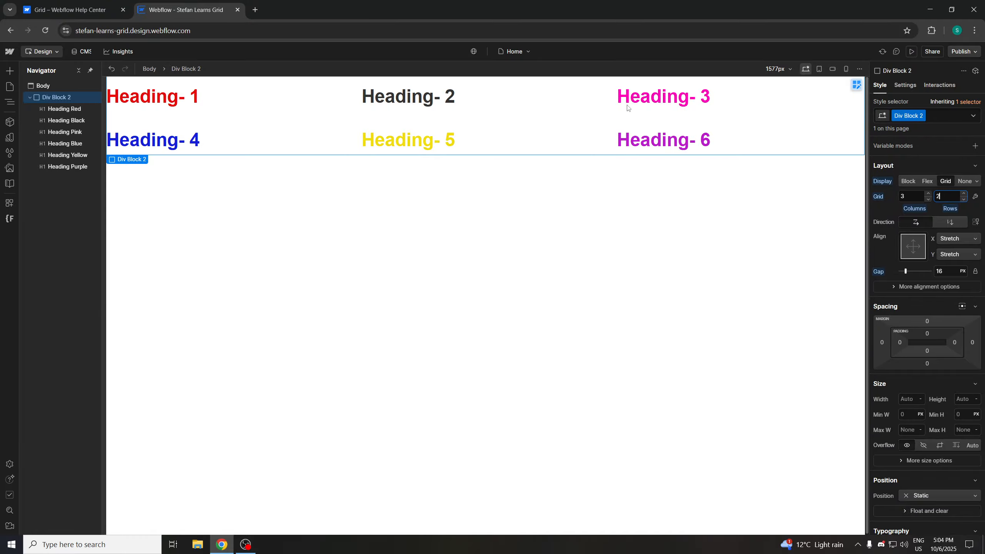
click(479, 204)
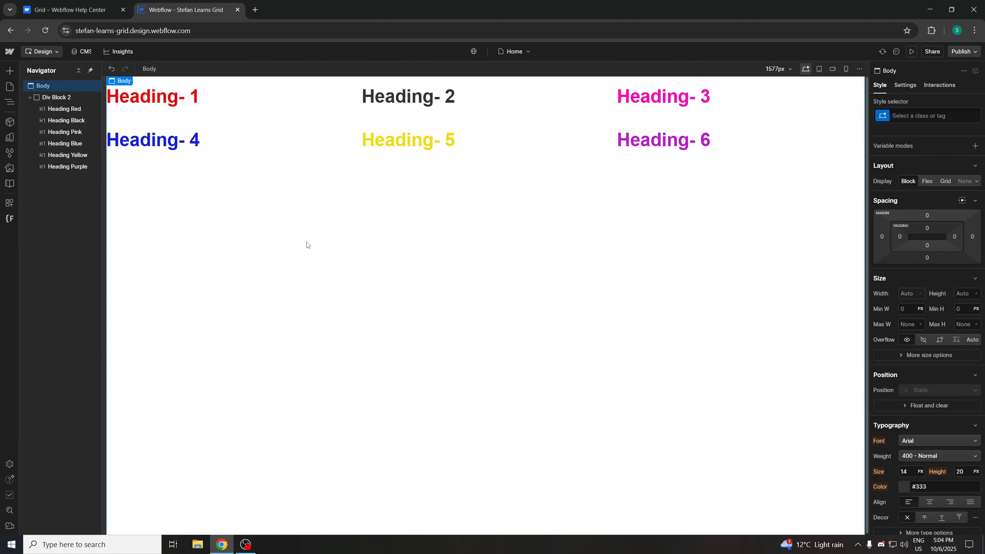
Add a new heading element below the grid using quick search for Heading
key(ctrl+k)
text(Headin)
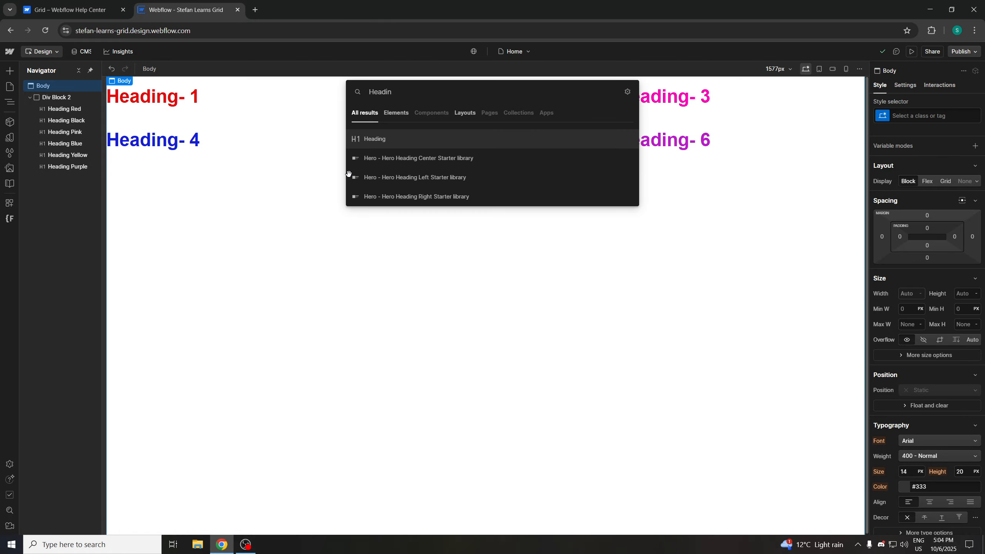
key(Return)
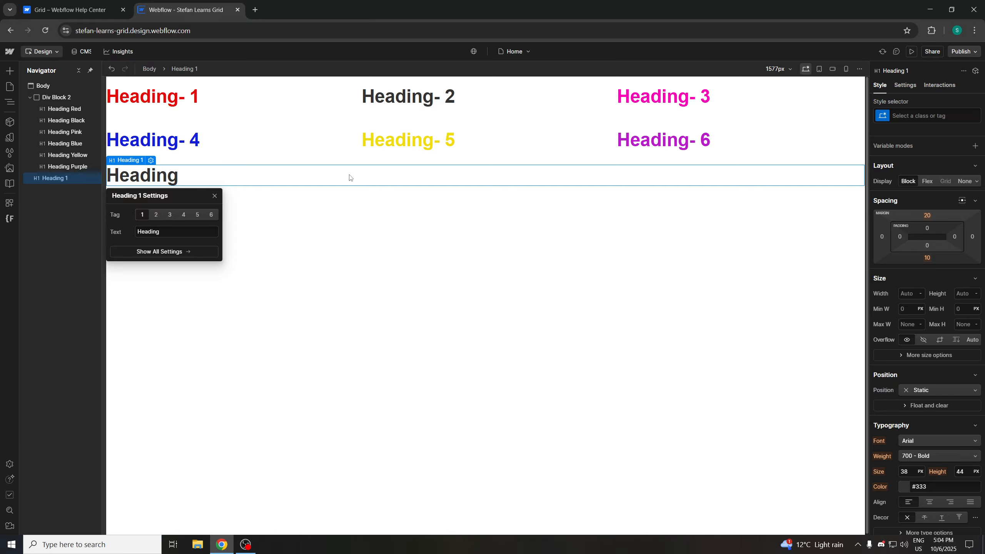
Give the new heading a new class named Heading Green
click(281, 184)
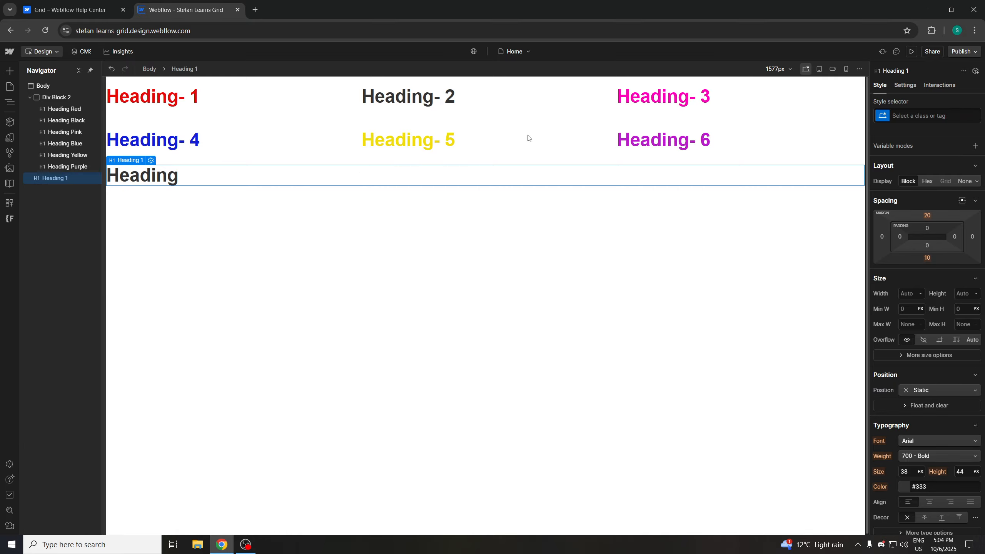
click(914, 117)
text(Heading)
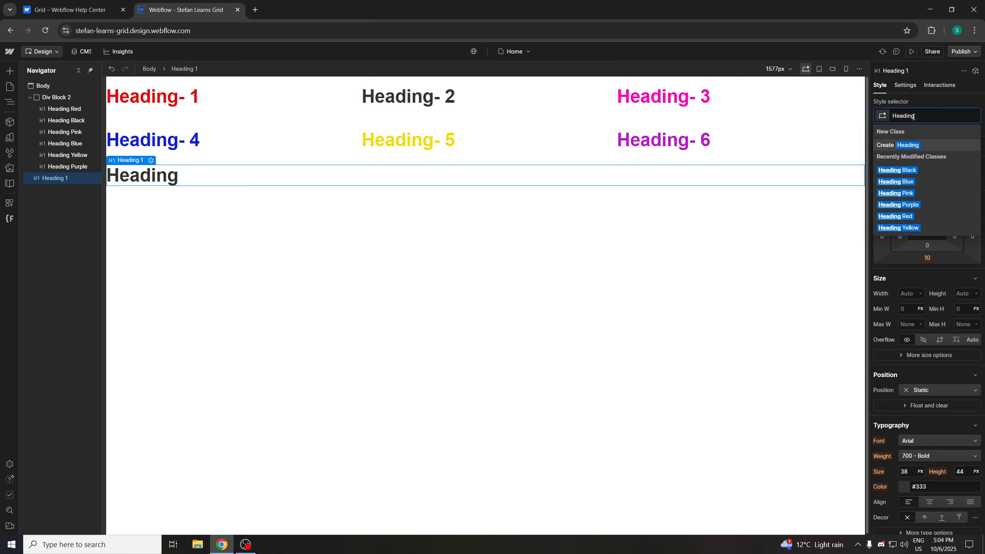
text(Grr)
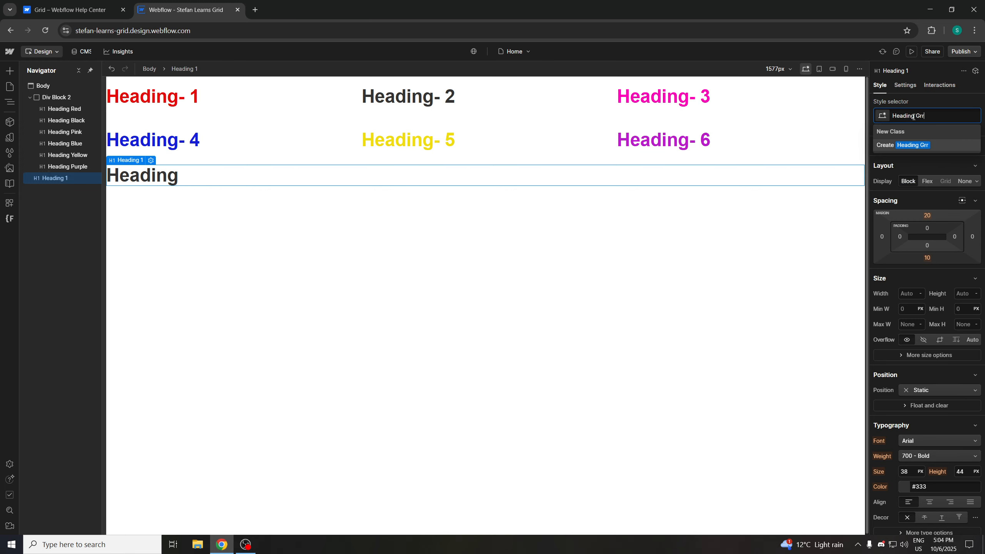
key(BackSpace)
text(een)
key(Return)
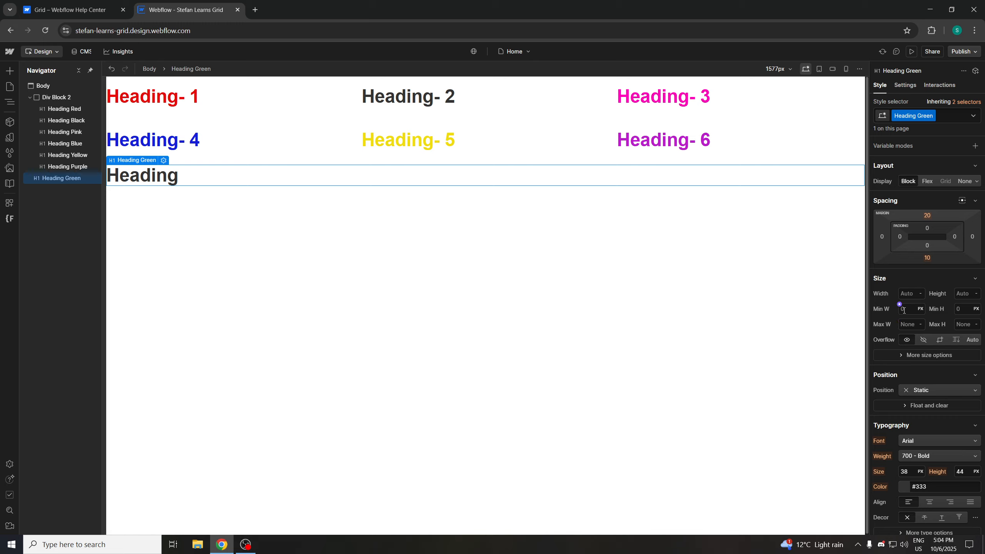
Set the Heading Green text color to a bright green, #0ce714
scroll(931, 382, down, 2)
click(907, 390)
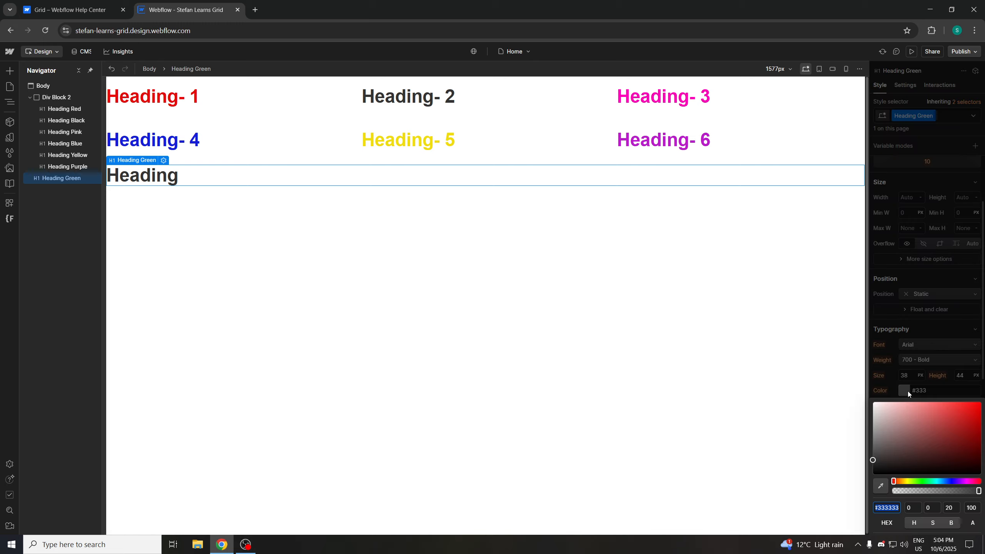
click(922, 481)
click(967, 414)
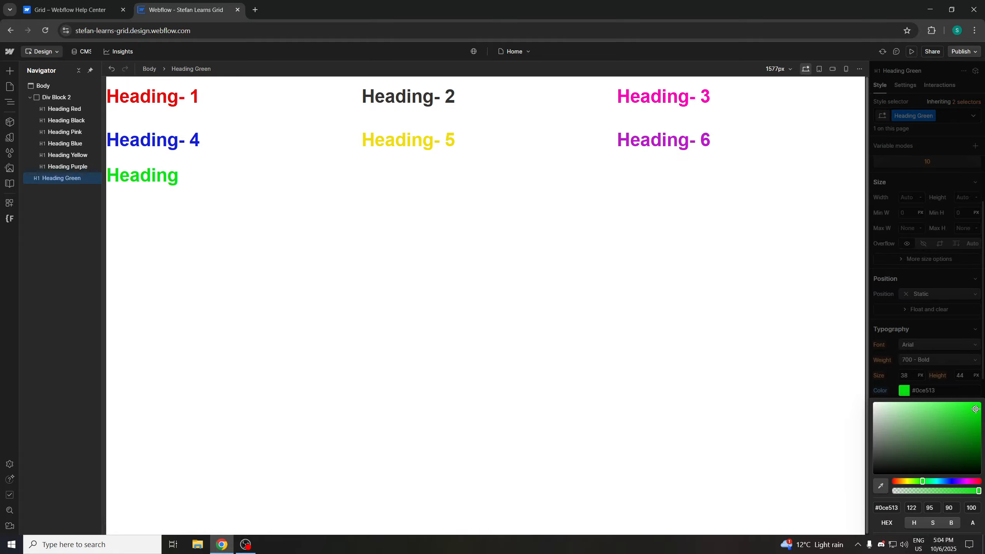
click(445, 294)
Move the green heading into Div Block 2's grid, after Heading-6
click(229, 175)
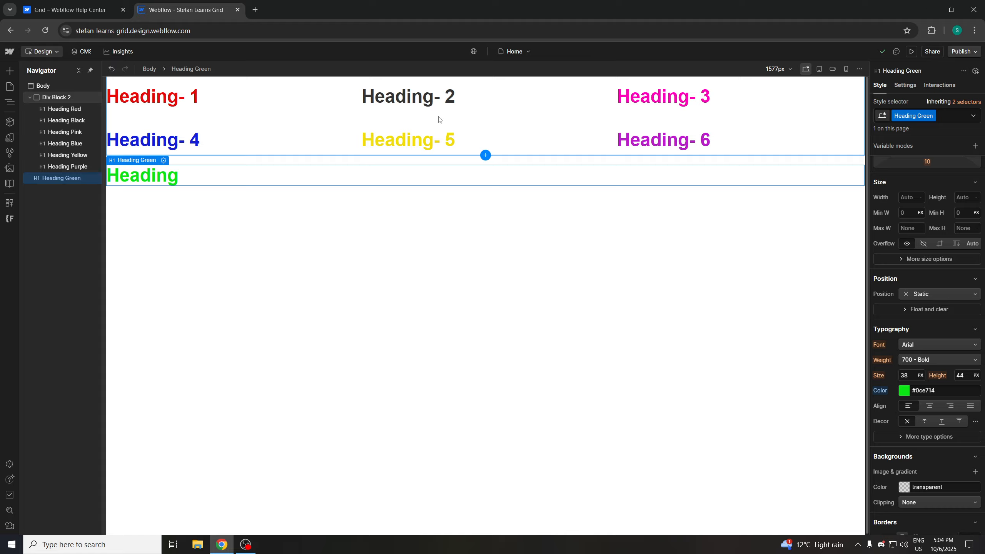
drag(186, 179, 721, 135)
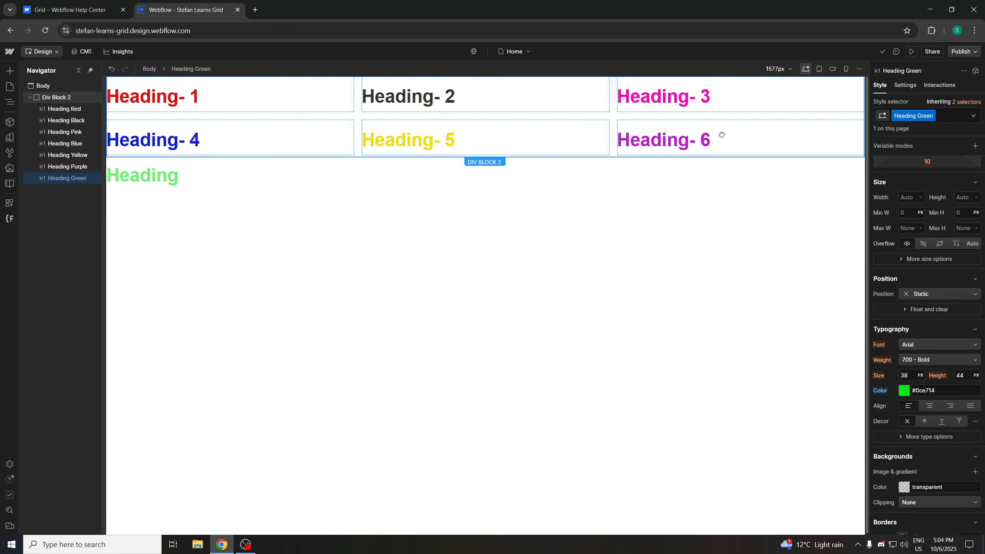
drag(721, 135, 721, 137)
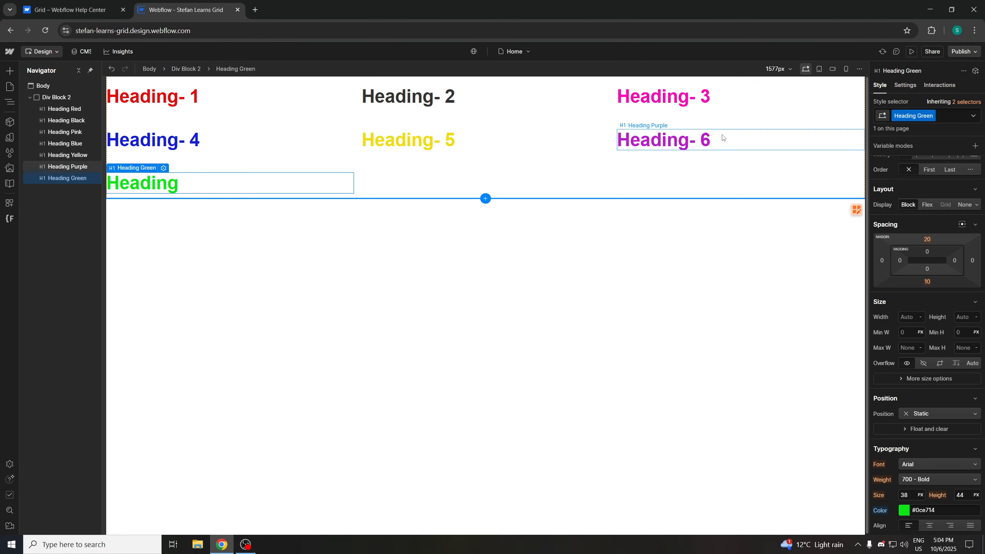
Set Div Block 2's auto-generated row sizing to 0 px in the grid editor and undo the change
click(339, 307)
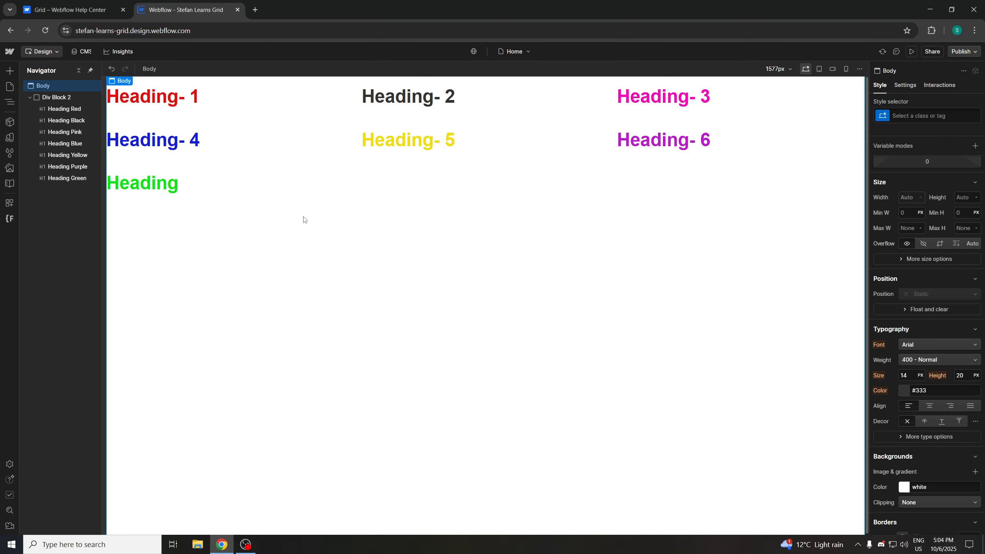
click(445, 136)
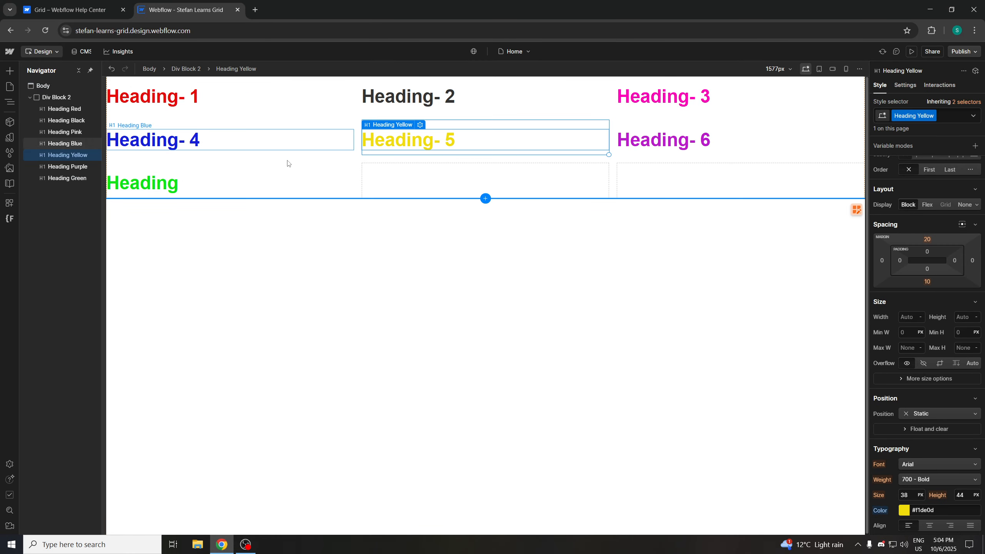
click(57, 97)
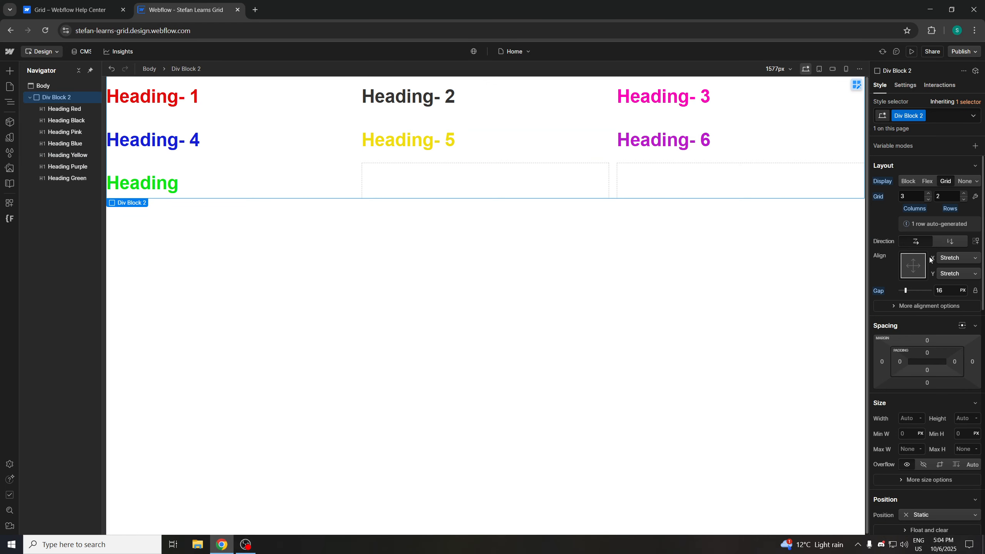
click(975, 197)
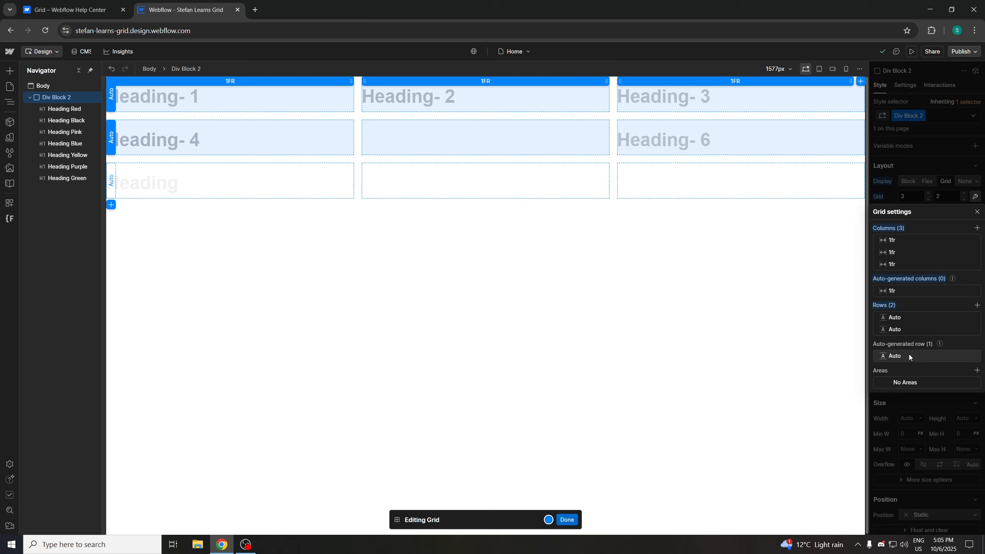
mouse_move(940, 343)
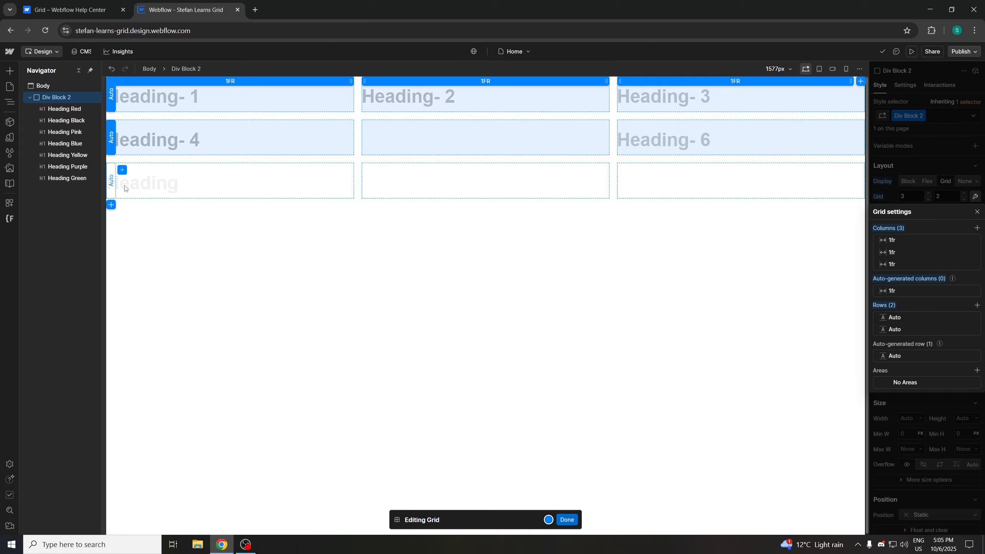
click(112, 184)
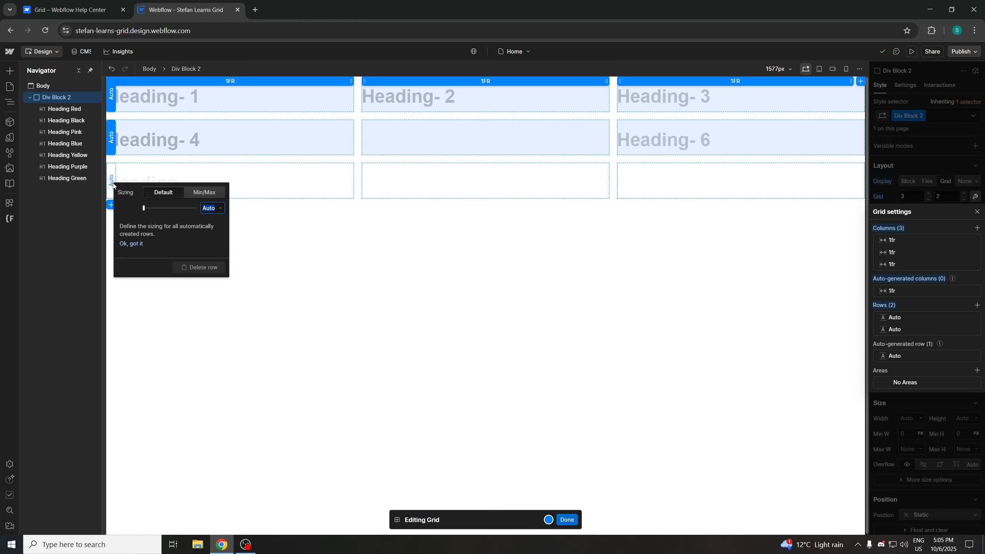
mouse_move(143, 209)
mouse_down()
mouse_move(196, 207)
mouse_move(143, 208)
mouse_up()
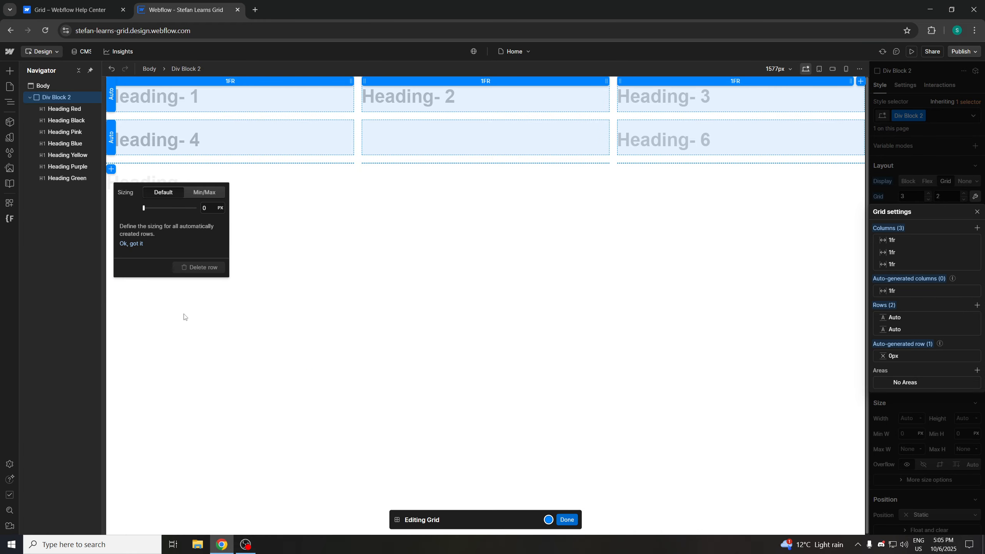
click(184, 333)
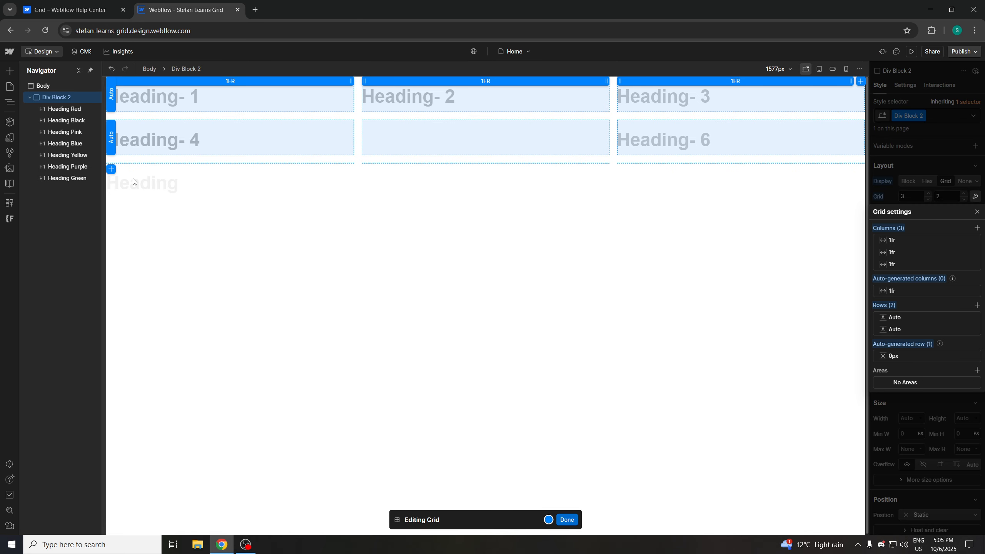
key(ctrl+z)
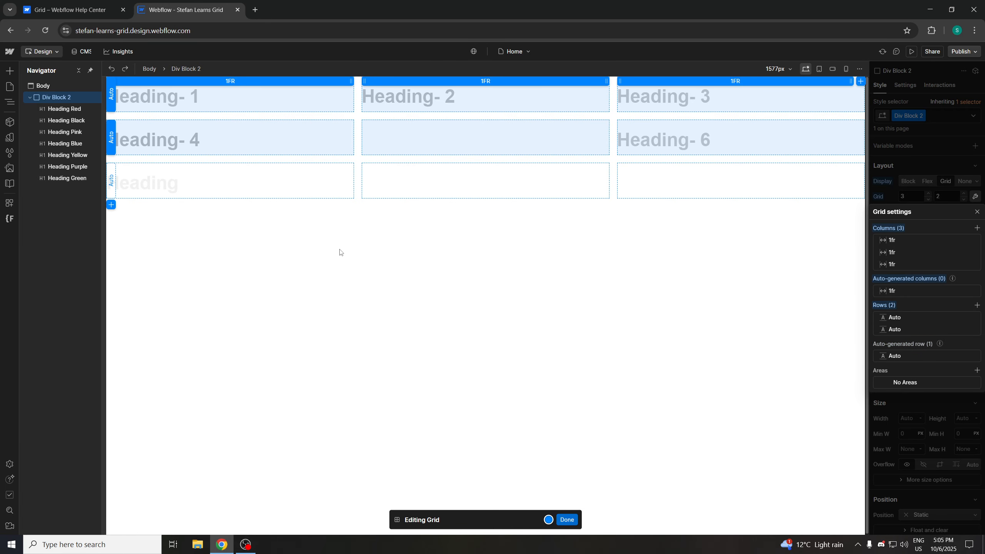
click(302, 265)
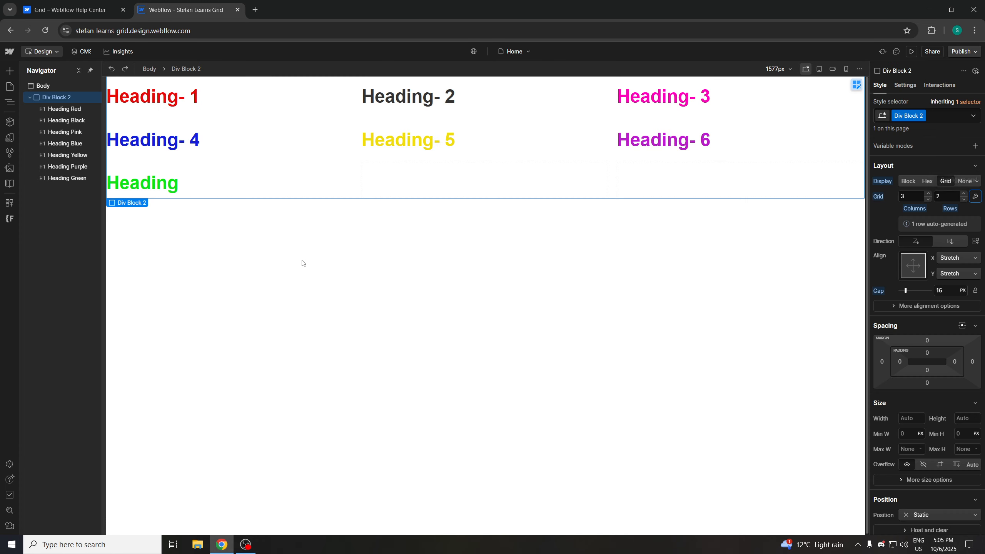
click(300, 270)
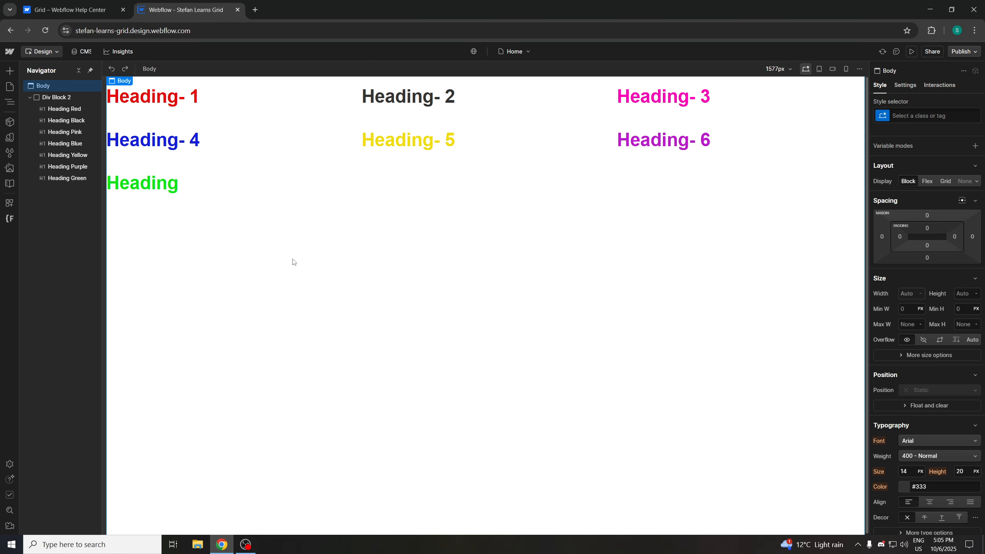
Read the Help Center section on placing content in a grid and changing its direction
key(ctrl+shift+Tab)
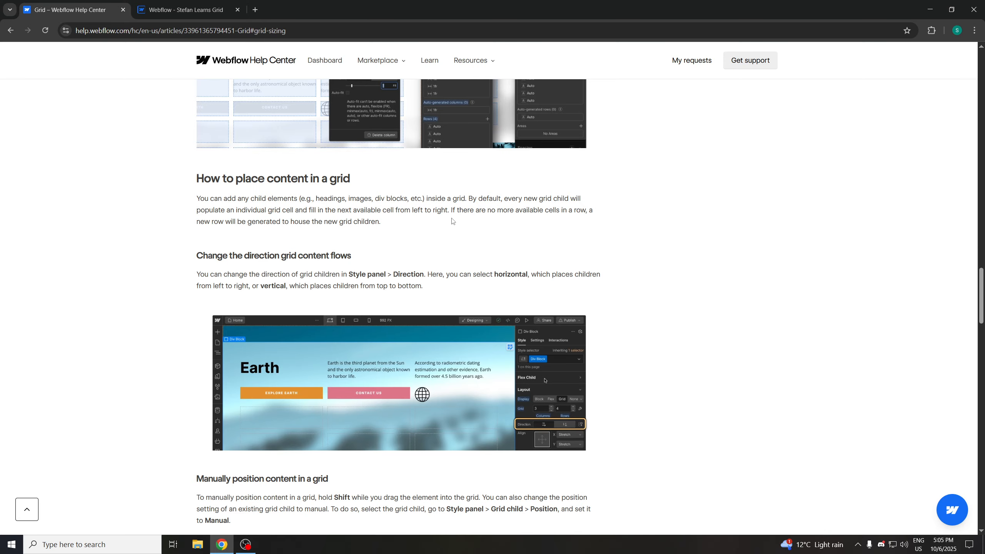
scroll(434, 229, down, 1)
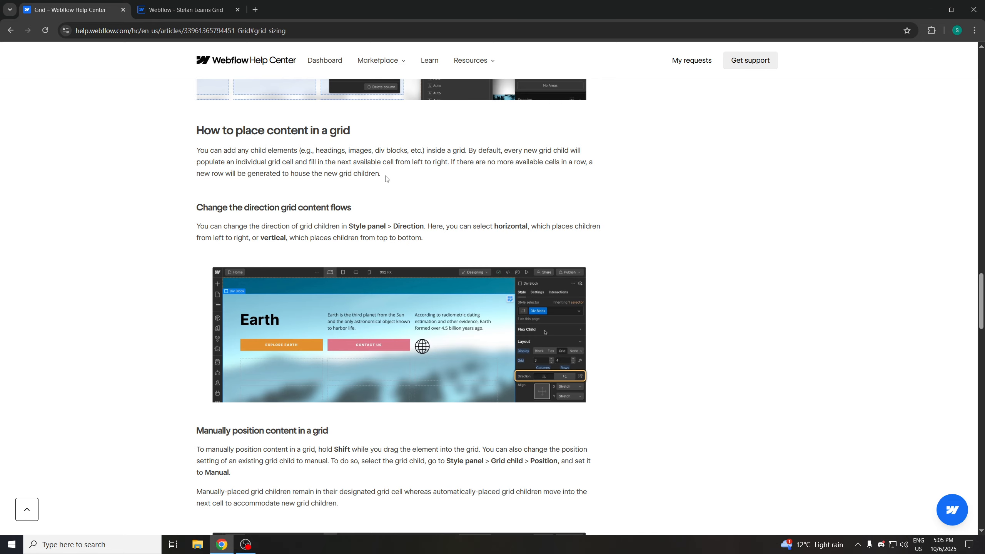
click(210, 9)
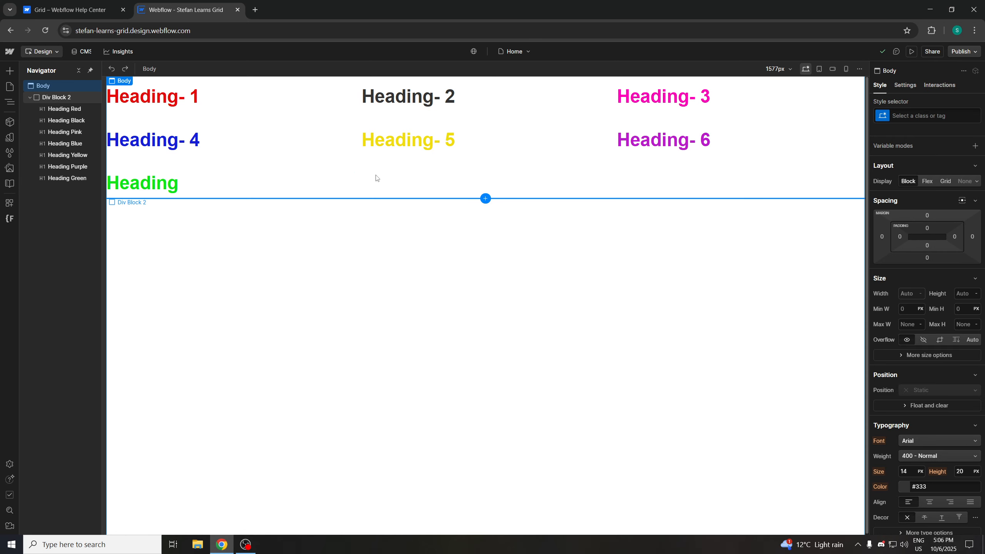
click(74, 10)
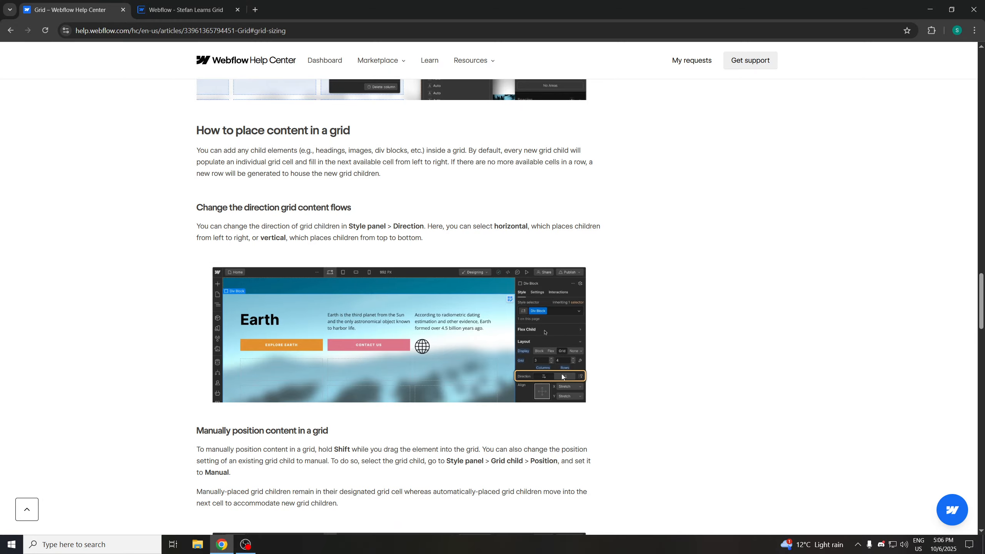
click(187, 11)
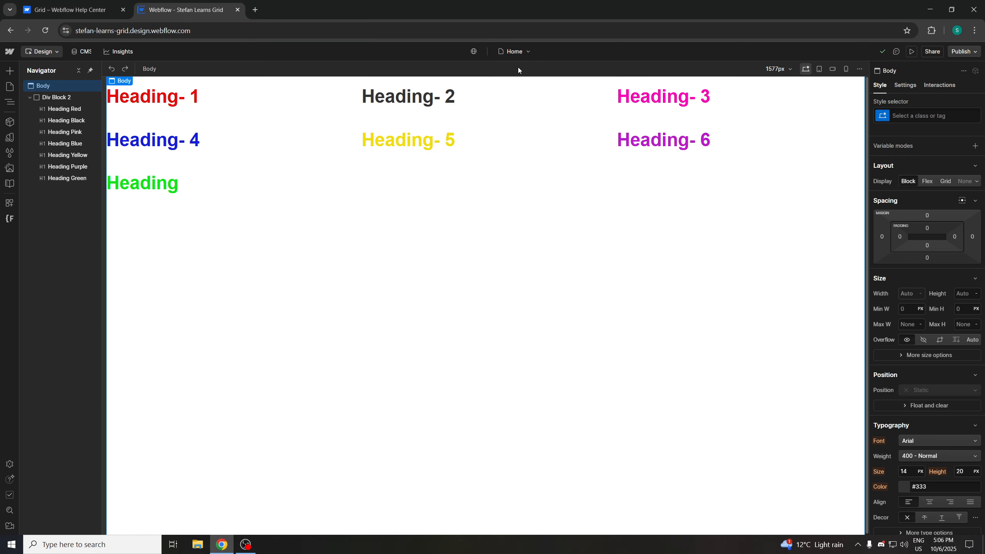
Try Div Block 2's vertical, horizontal and dense grid direction options, returning to horizontal
click(65, 98)
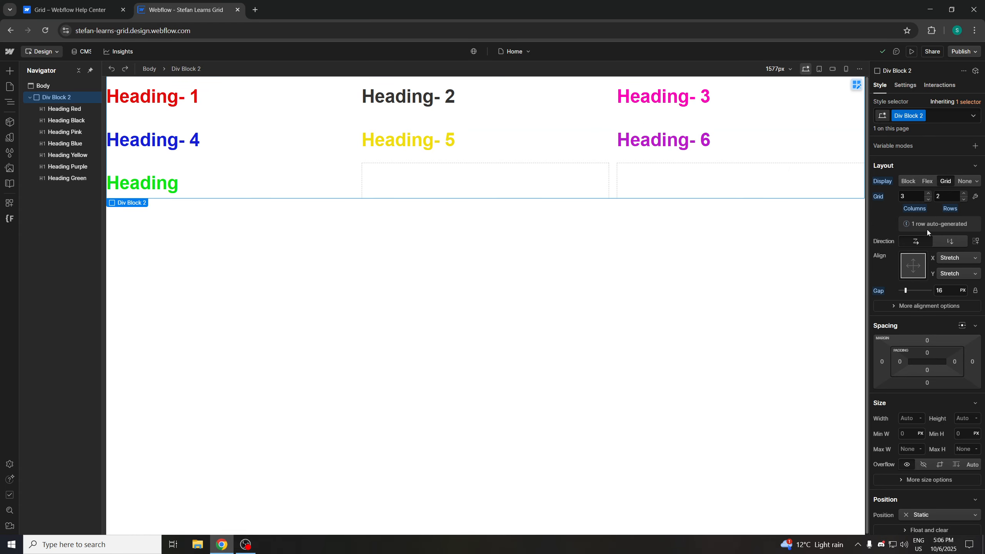
click(950, 240)
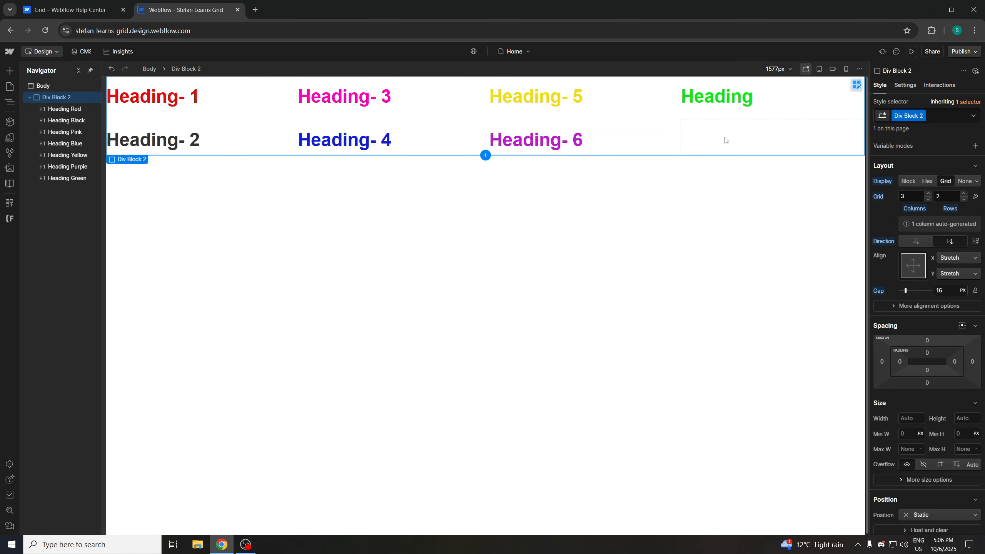
click(916, 241)
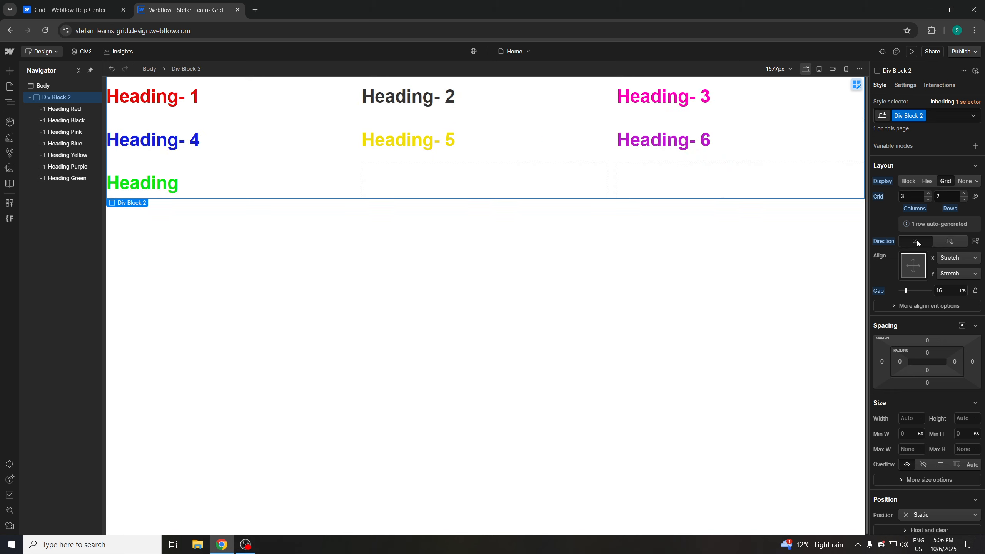
click(976, 241)
click(948, 241)
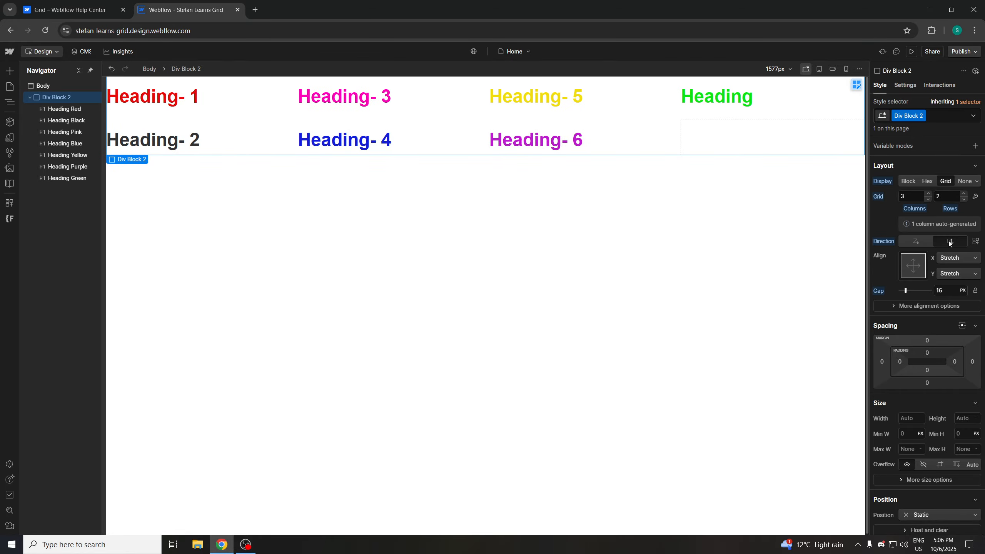
click(915, 241)
click(943, 242)
click(915, 240)
Read the Help Center section on manually positioning grid content
click(104, 11)
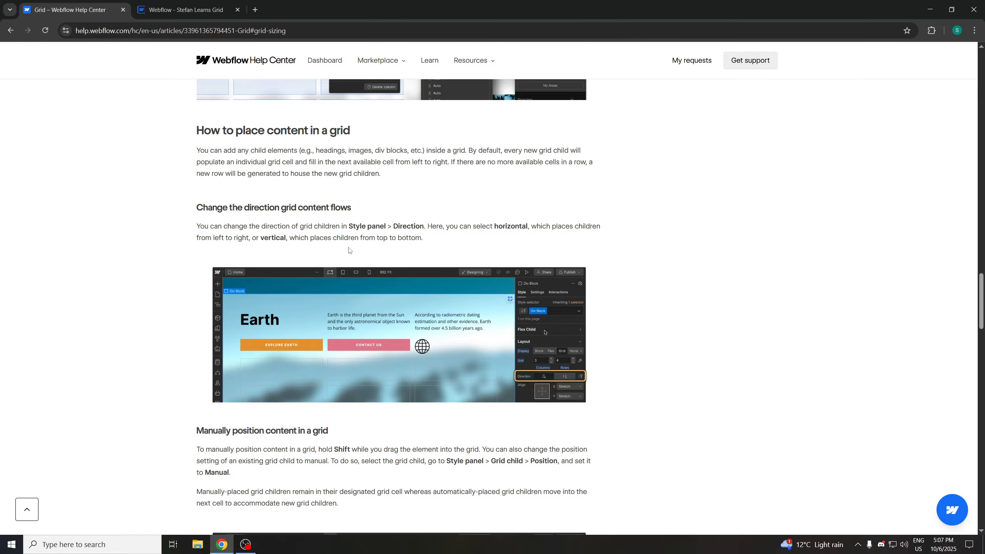
scroll(347, 246, down, 1)
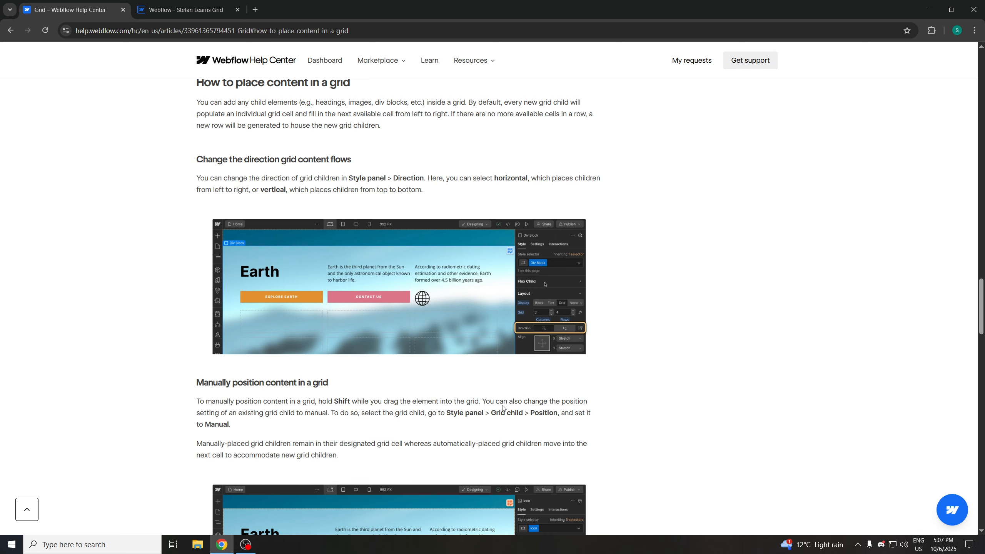
click(180, 11)
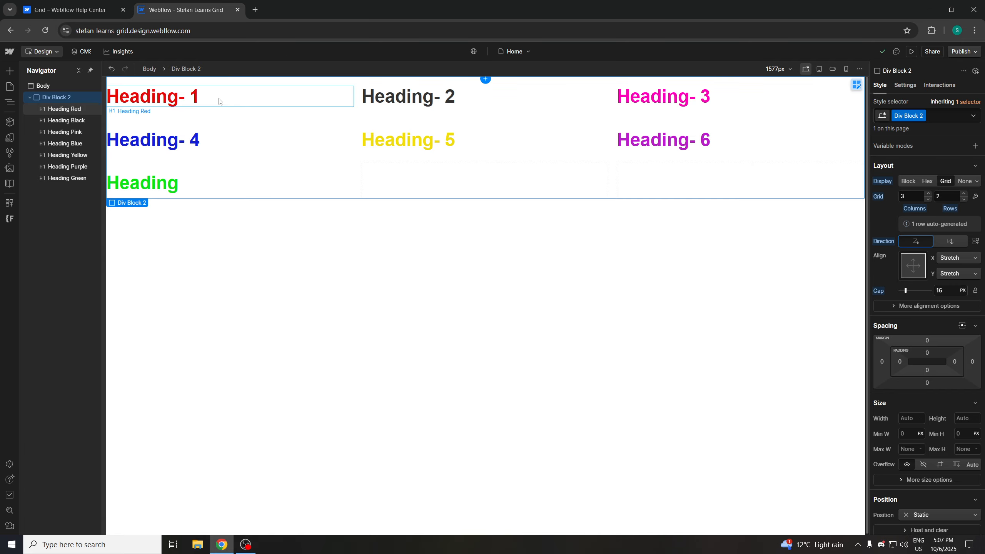
Manually position Heading-1 in column 2, row 2 of the grid
click(212, 102)
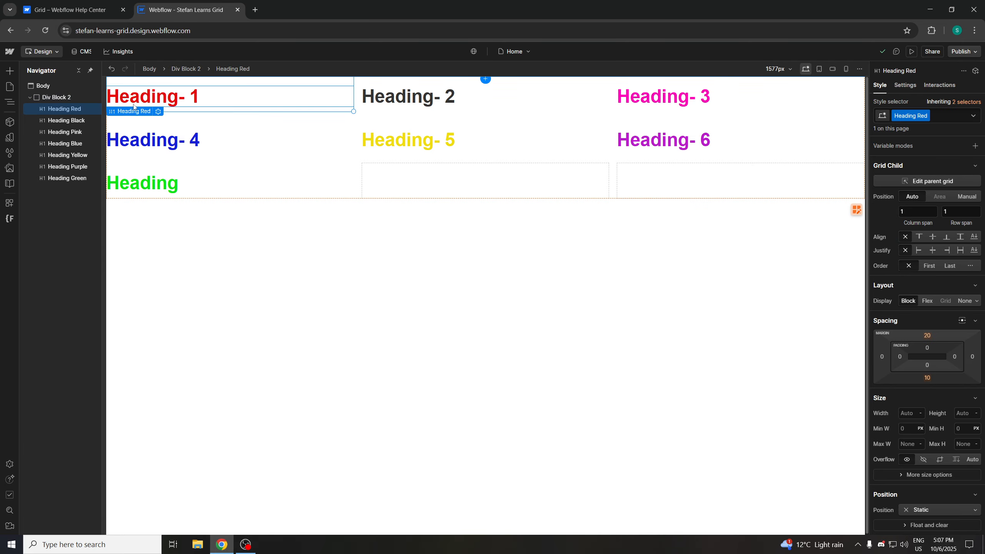
click(75, 97)
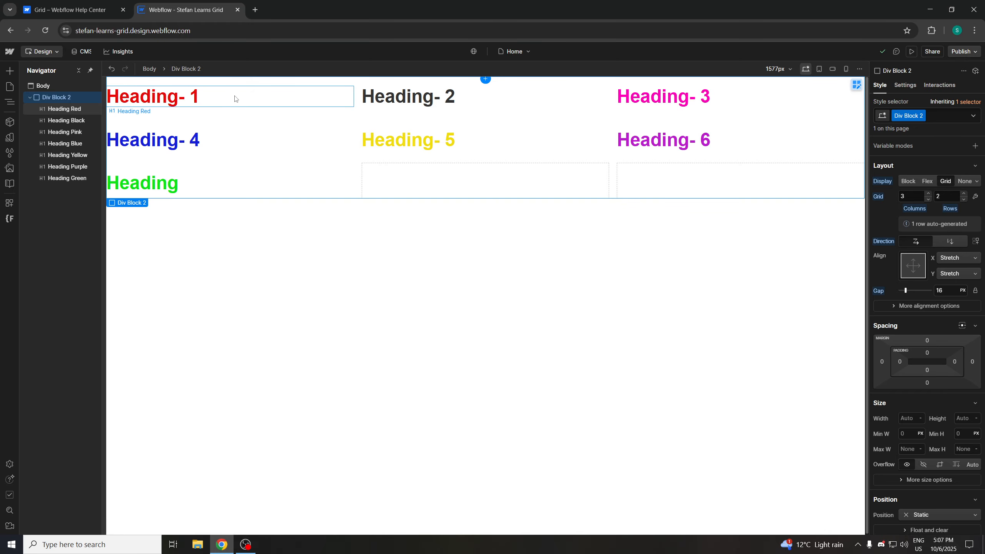
drag(445, 116, 428, 115)
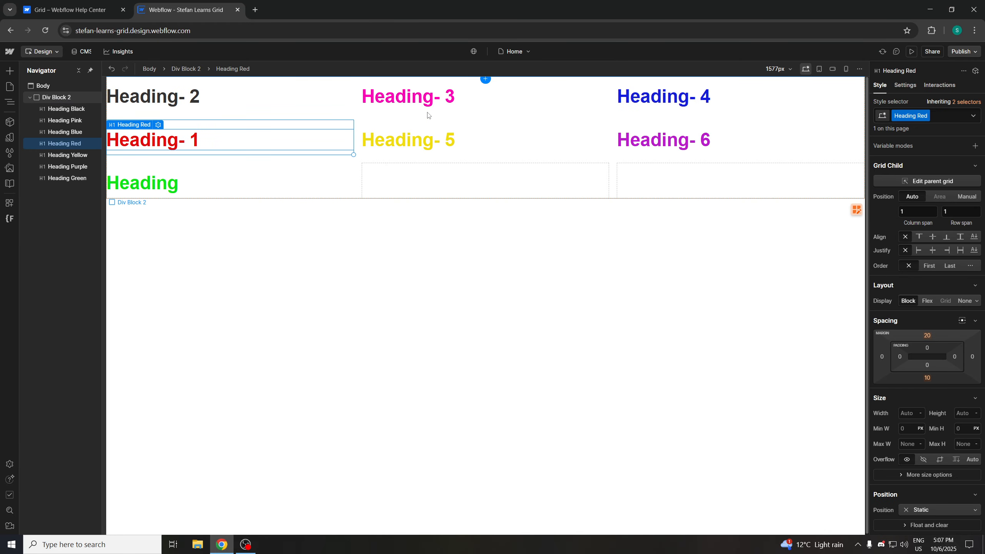
drag(194, 145, 448, 147)
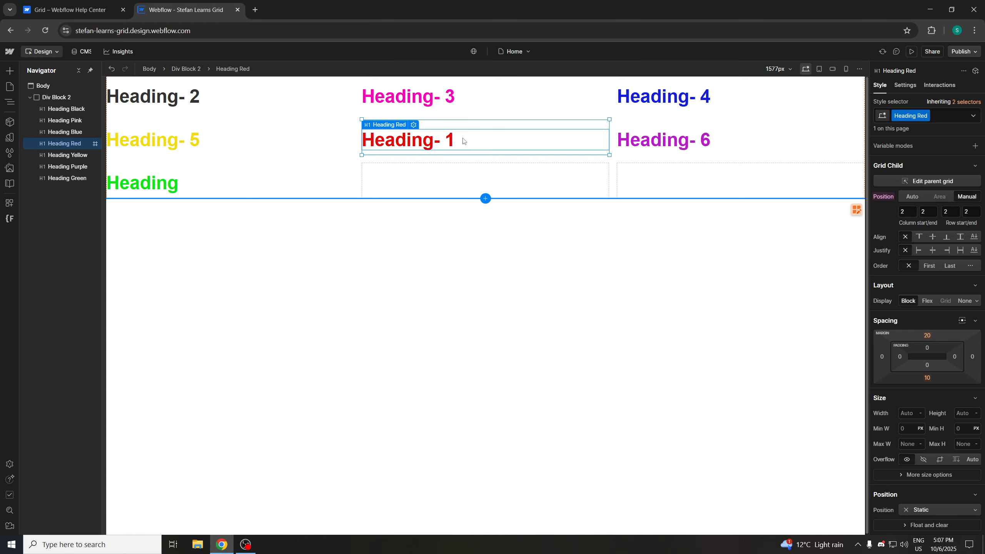
Manually position Heading-6 at column 2, row 3 and Heading-2 at column 3, row 3, keeping Heading-1 at column 2, row 2
drag(464, 141, 698, 144)
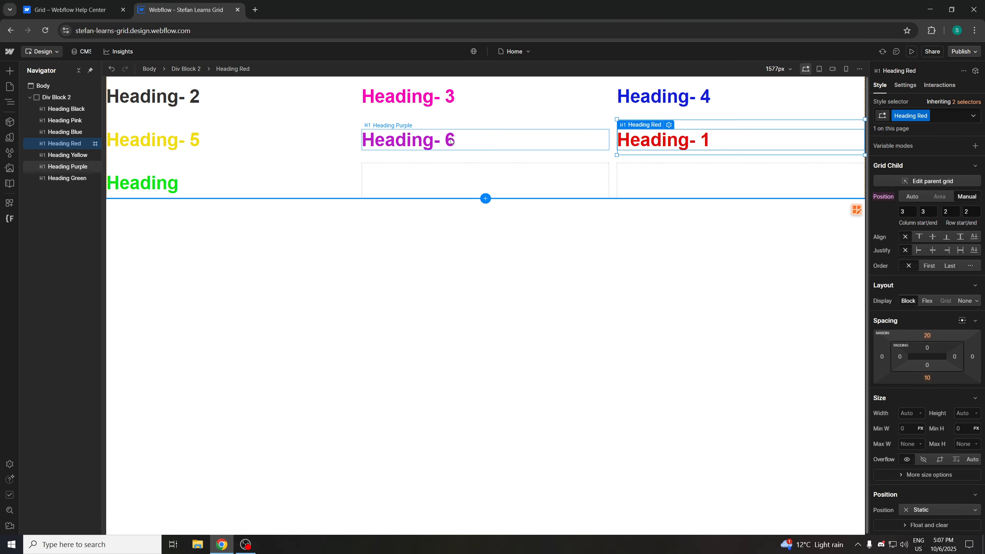
drag(451, 142, 453, 188)
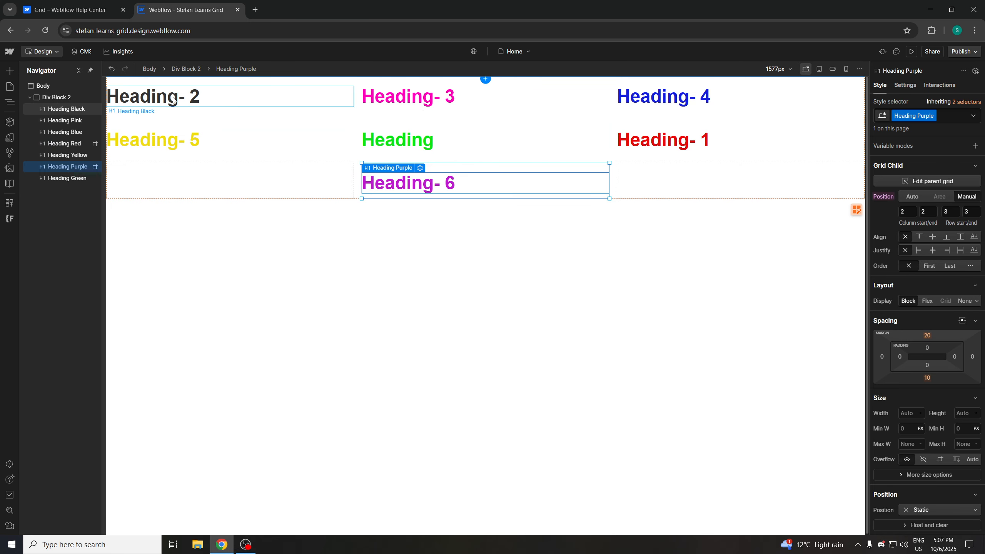
drag(174, 101, 658, 183)
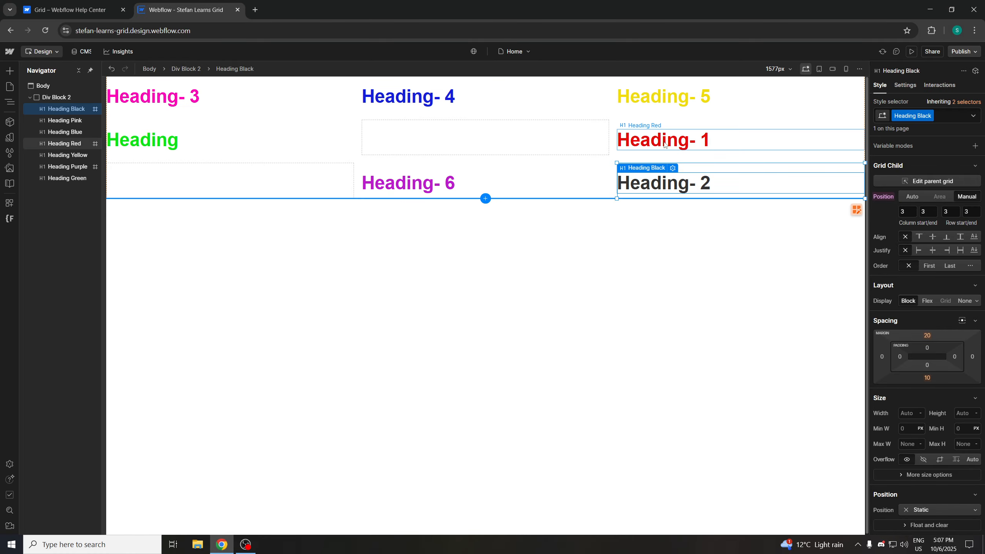
drag(661, 143, 523, 136)
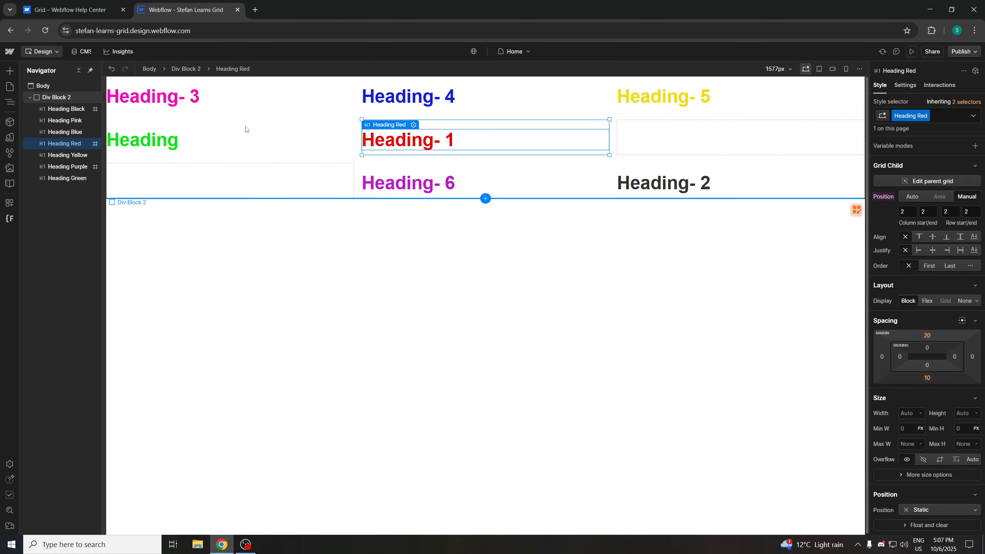
Drag Heading-4 into column 1, row 3 and Heading-1 into column 1, row 2 of the grid
drag(274, 165, 251, 180)
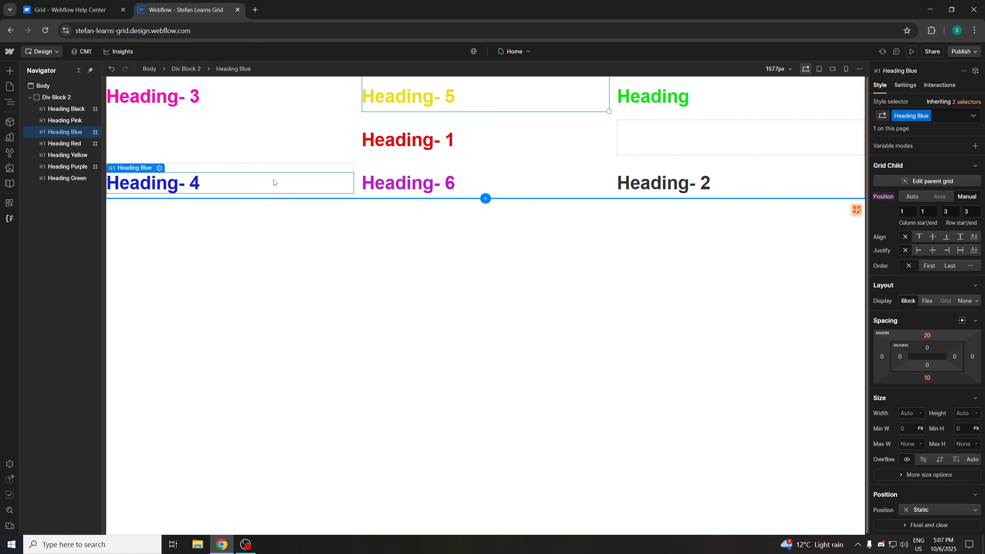
drag(366, 141, 241, 149)
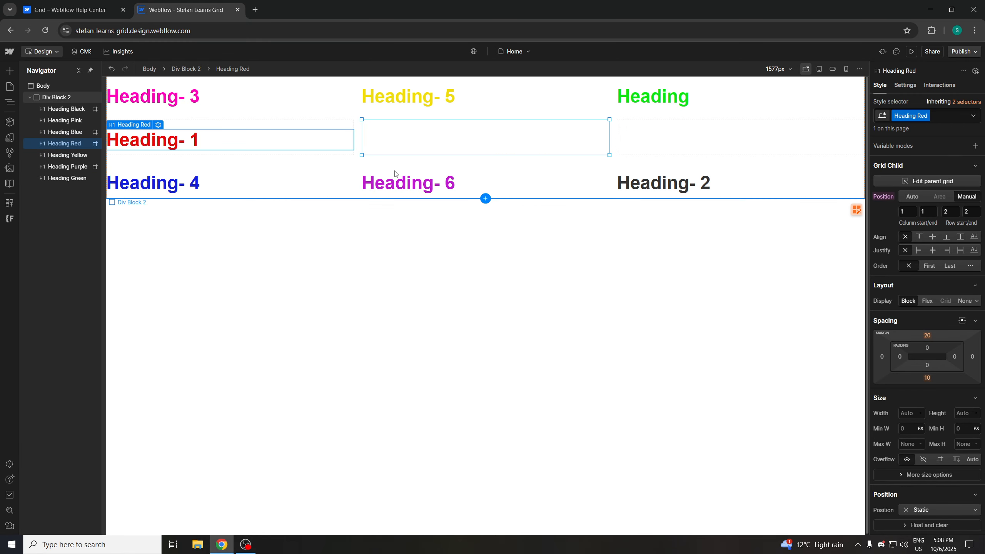
Drag Heading-6 into column 2, row 2, the green Heading into column 2, row 3, and Heading-2 into column 3, row 1
drag(404, 180, 412, 134)
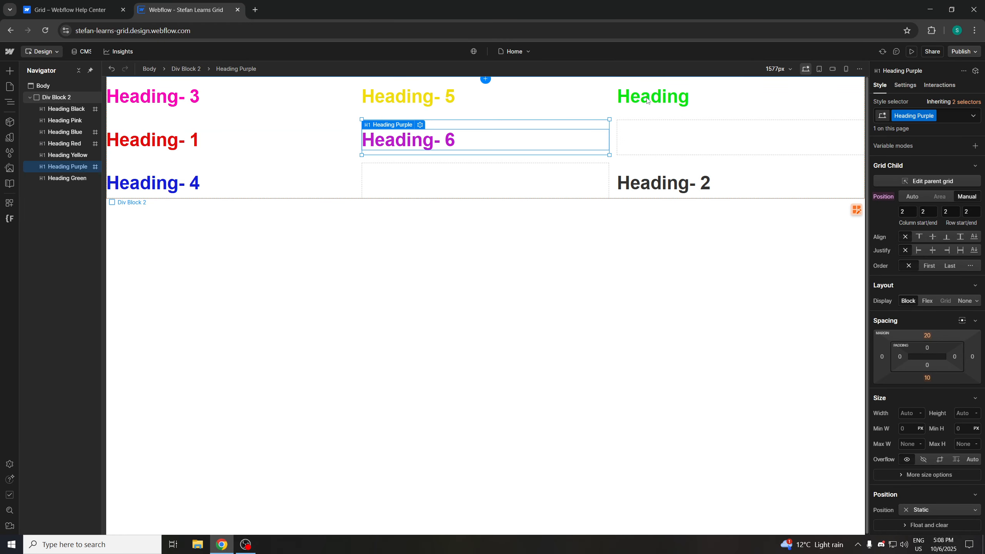
drag(460, 177, 455, 182)
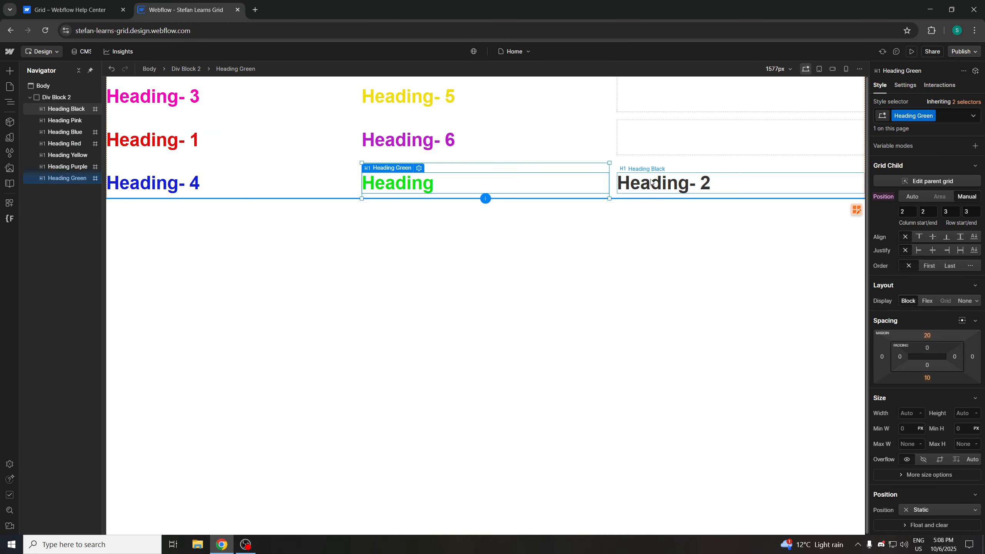
drag(659, 182, 662, 93)
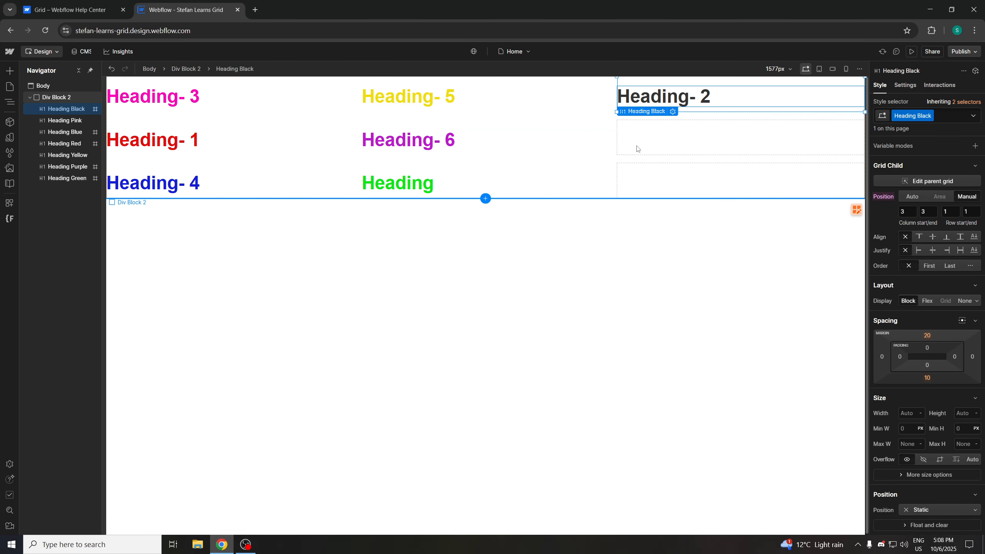
Inspect the grid child and parent grid settings while comparing them with the Help Center section on manual positioning
click(429, 99)
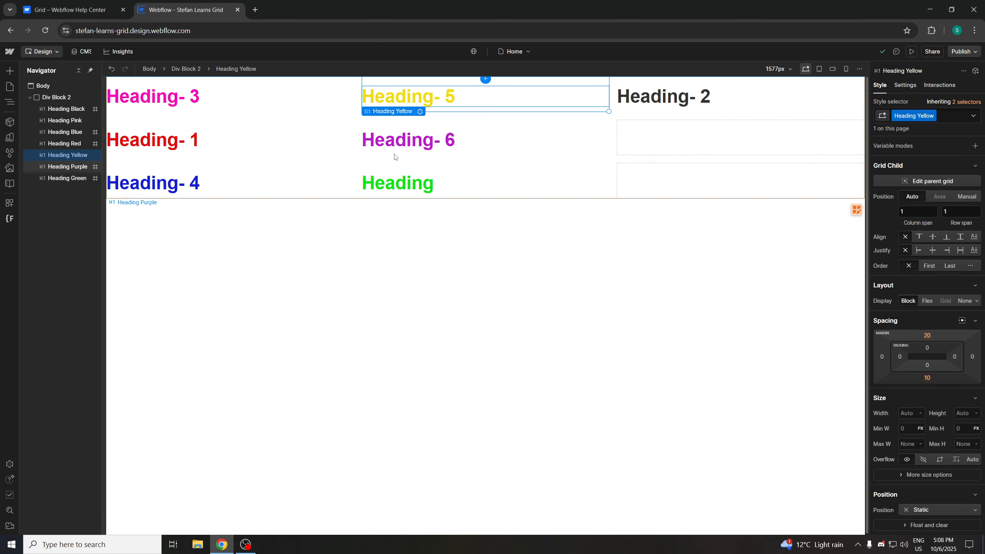
click(84, 11)
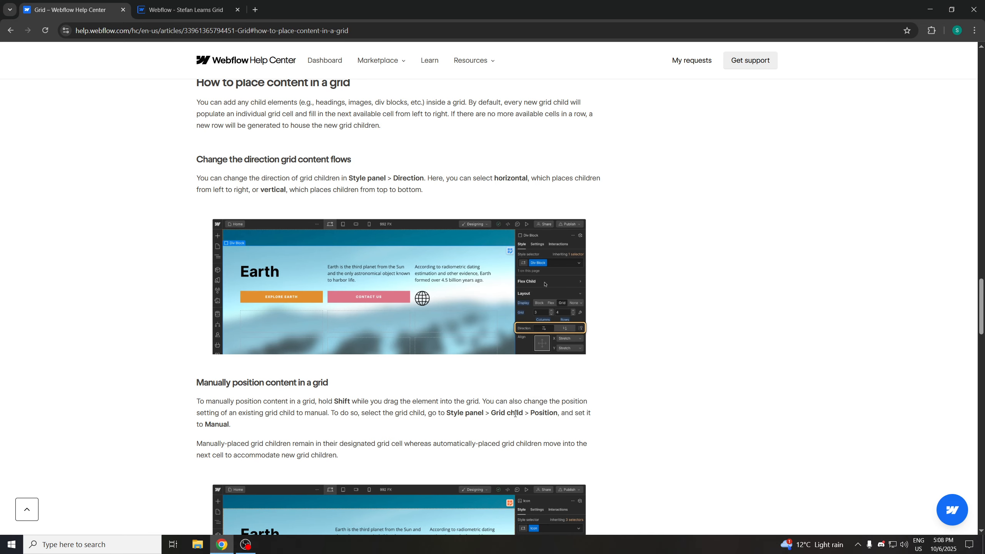
click(153, 8)
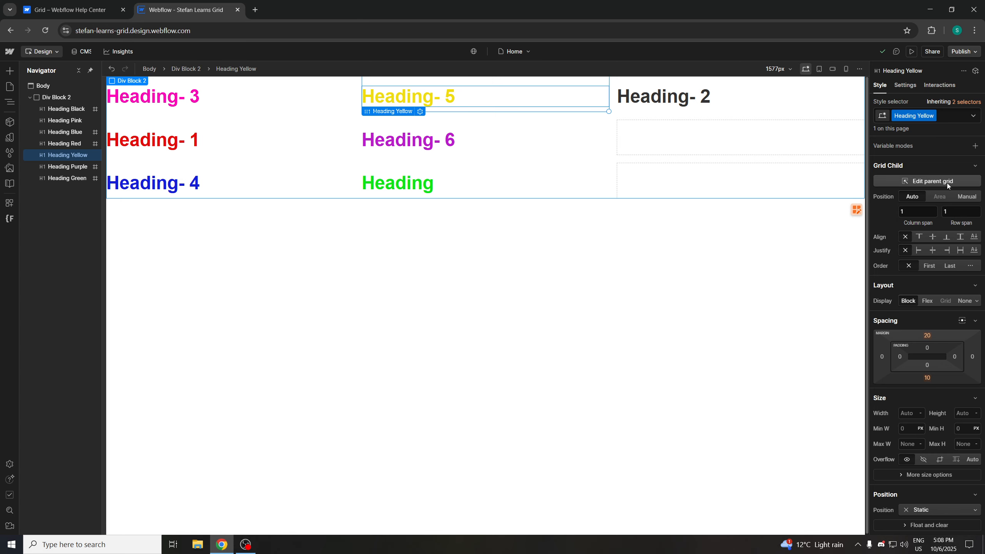
click(59, 99)
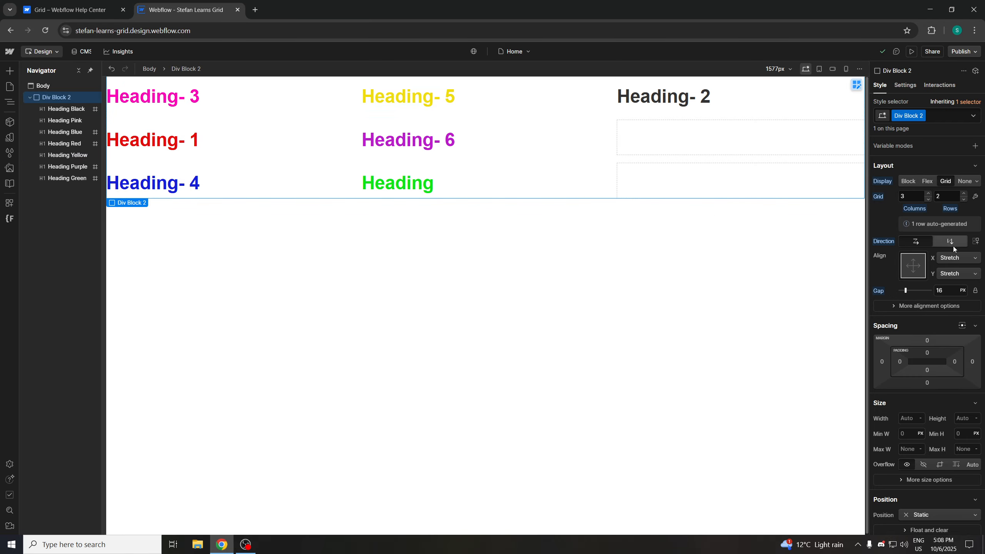
click(934, 286)
click(426, 97)
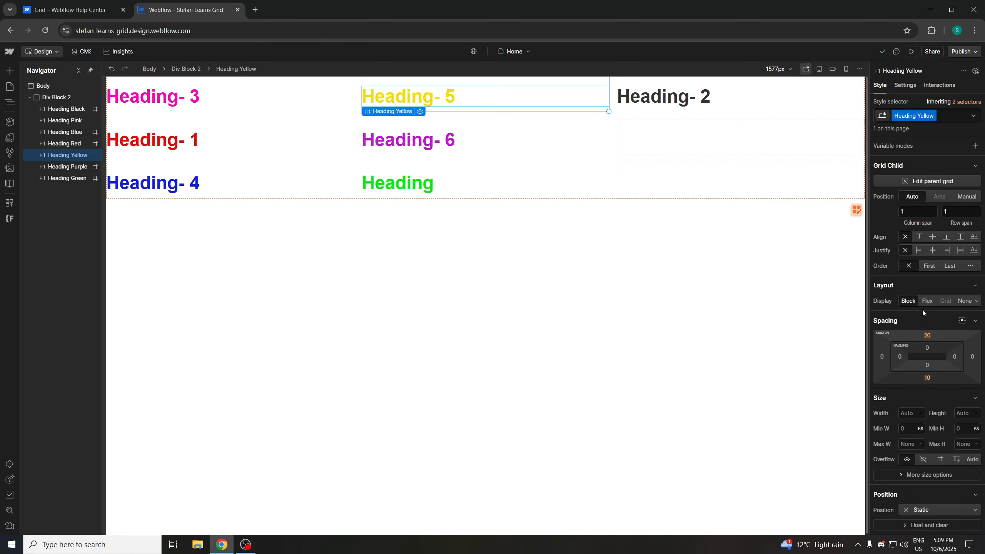
click(81, 9)
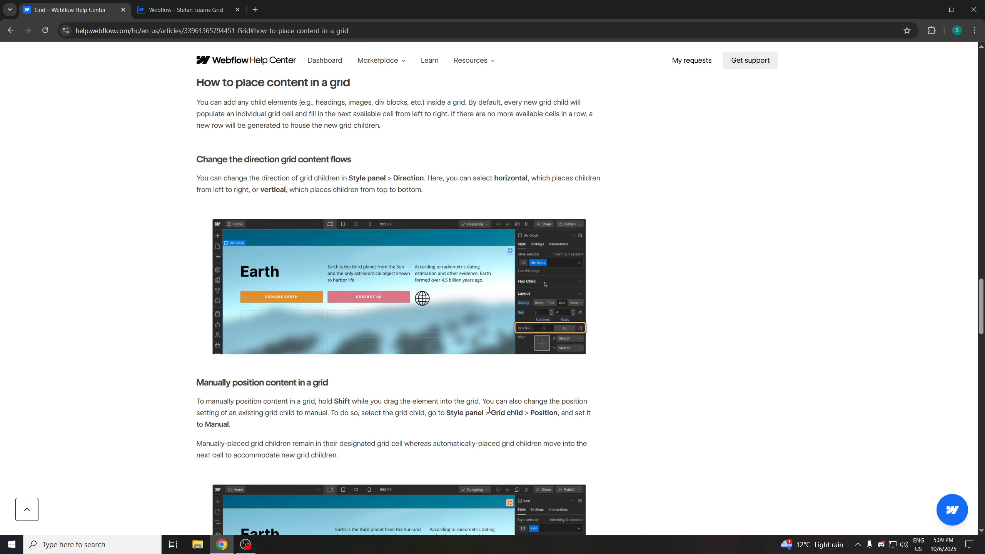
scroll(489, 410, down, 4)
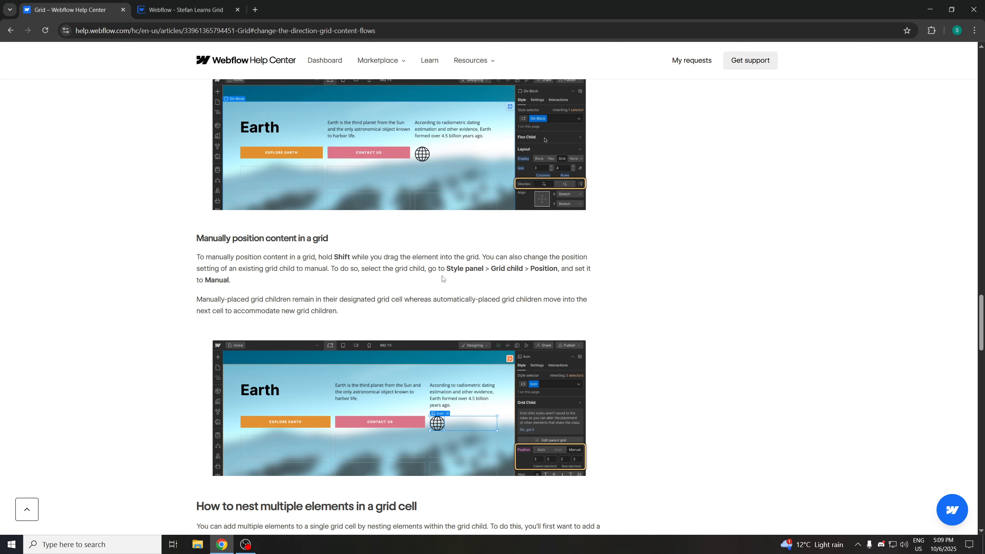
click(182, 10)
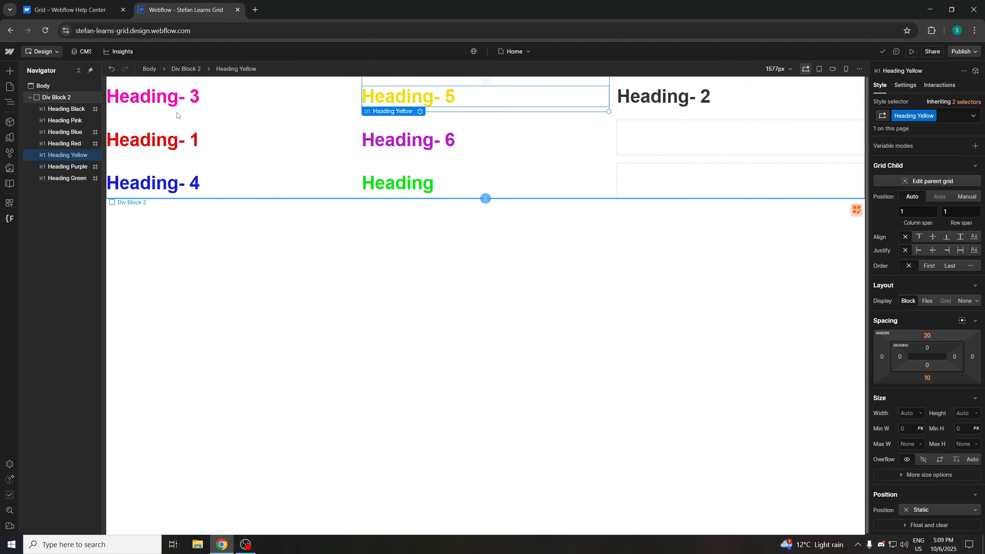
click(186, 148)
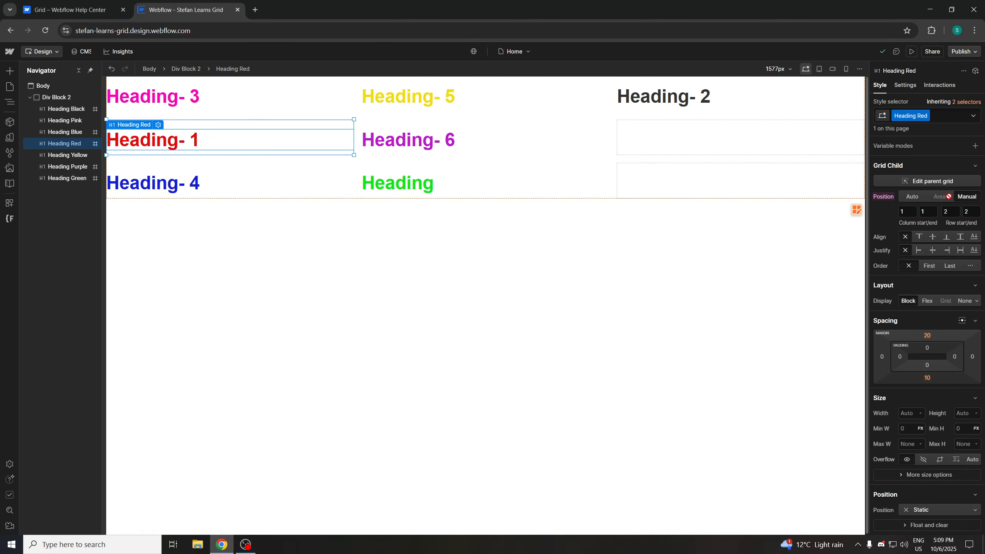
click(81, 13)
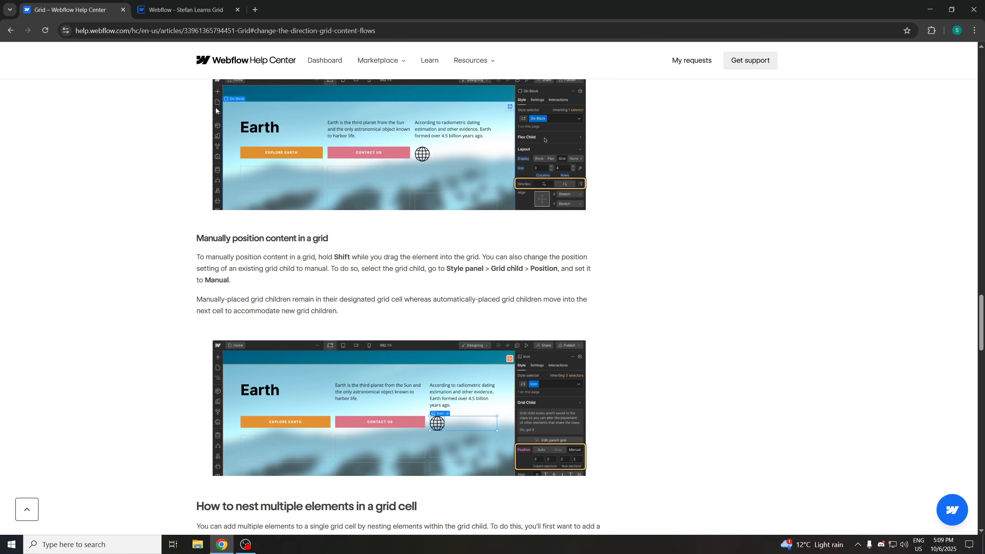
click(182, 10)
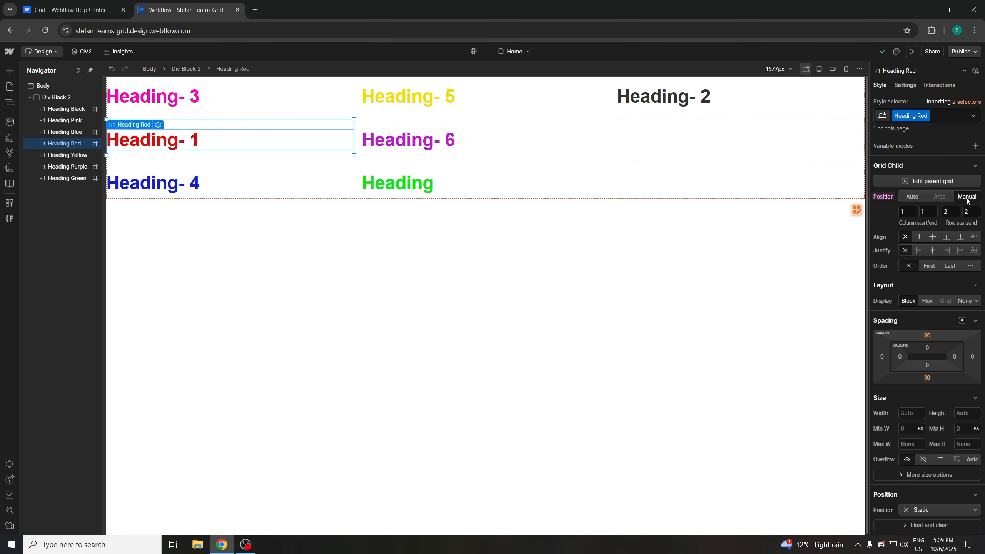
click(85, 11)
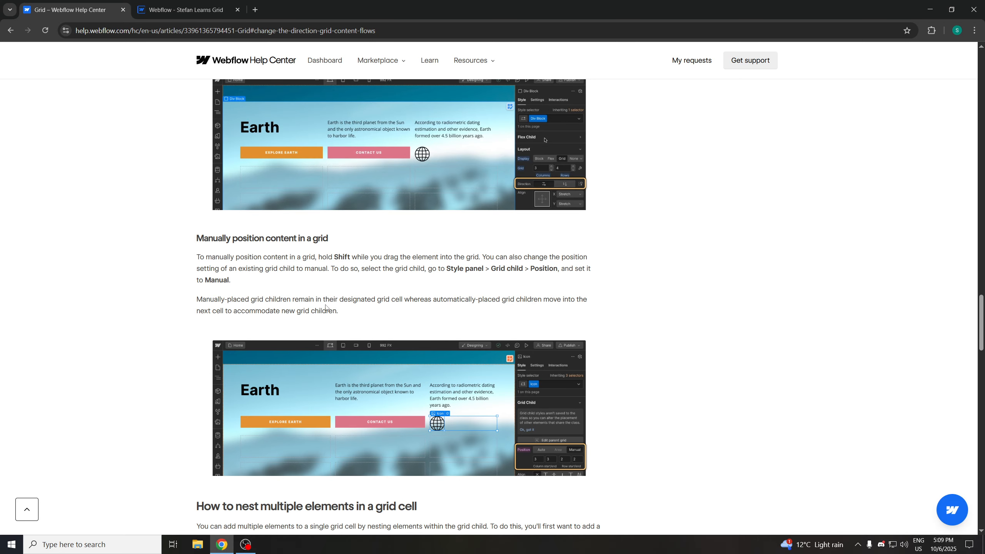
click(196, 10)
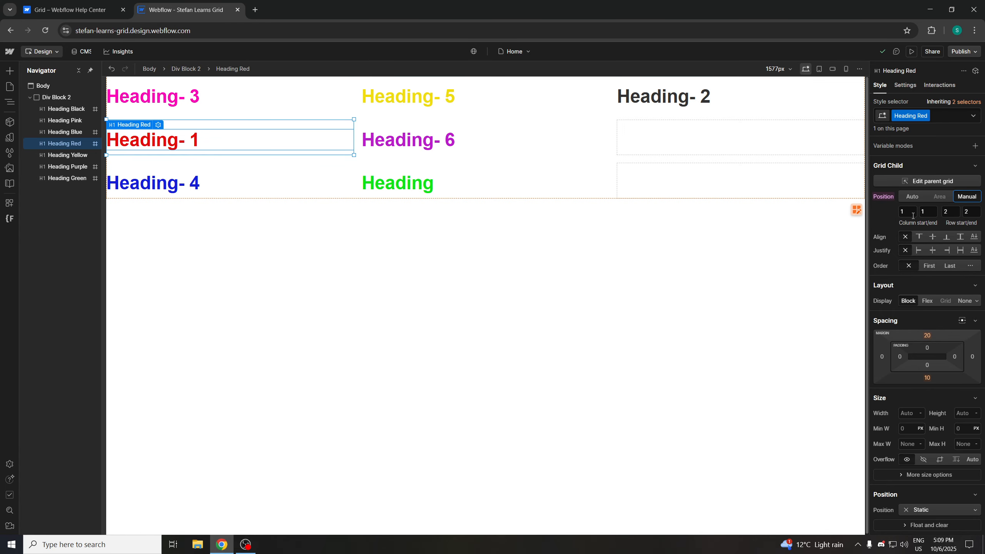
Set Heading-1's row start to 1 so it spans the first two rows of column 1
click(948, 213)
text(1)
key(Return)
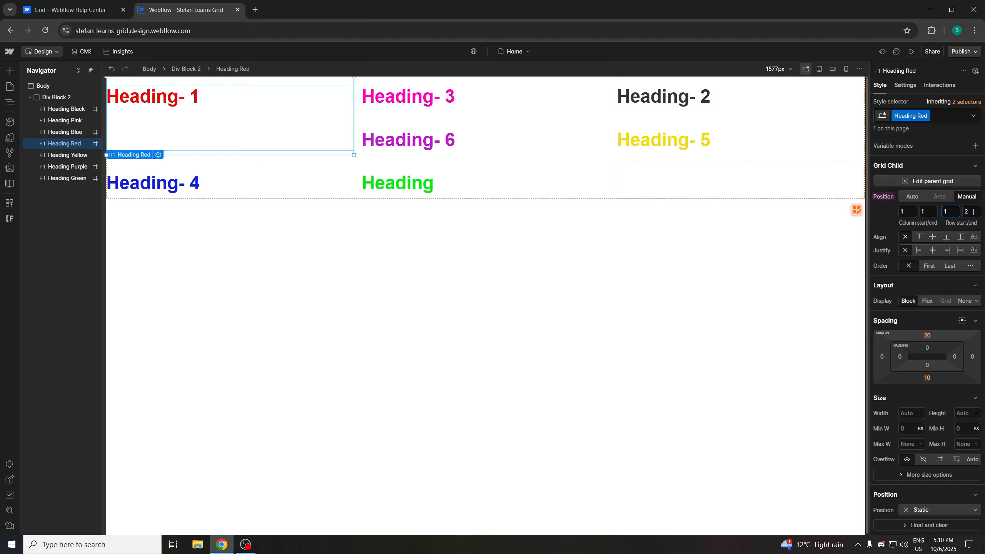
Try setting Heading-1's column end to 2, then restore it to 1
click(973, 212)
click(936, 209)
text(2)
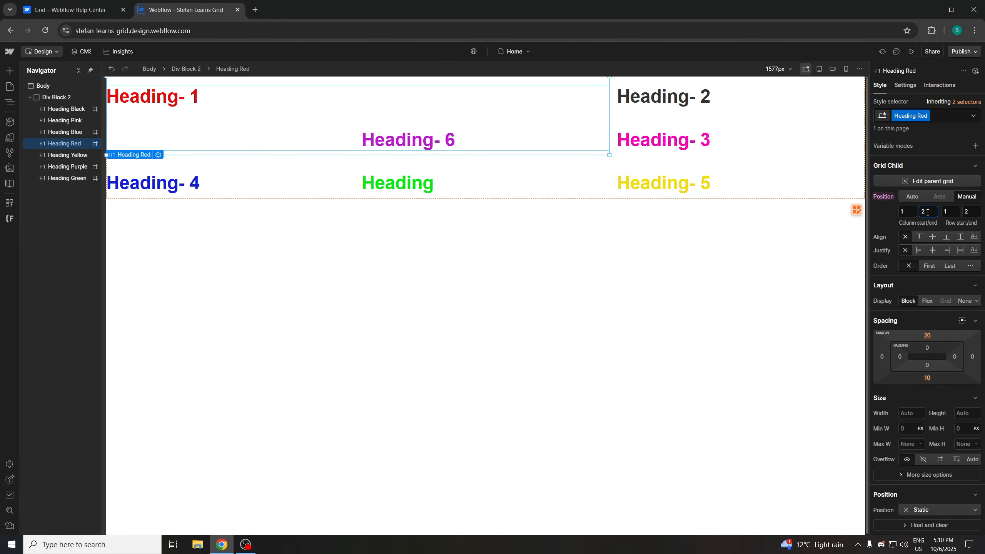
text(1)
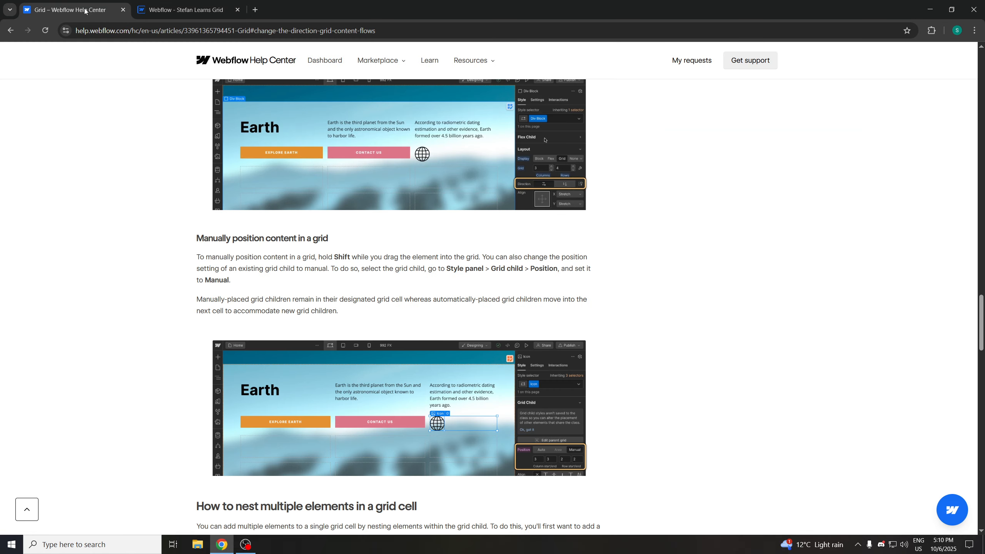
Reposition Heading-1 to column 2, row 2 by setting its column start and end and row start to 2
click(66, 10)
scroll(175, 283, down, 5)
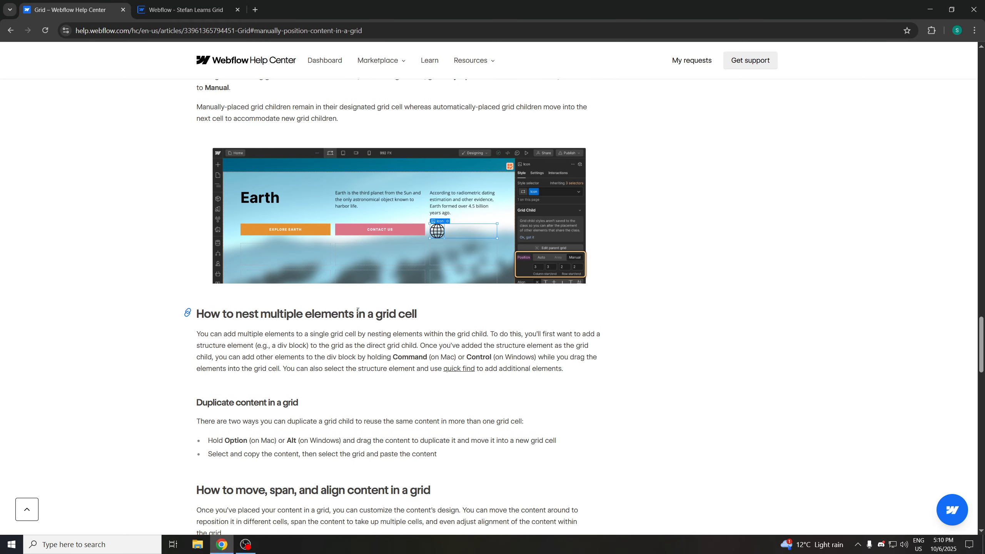
scroll(353, 331, up, 4)
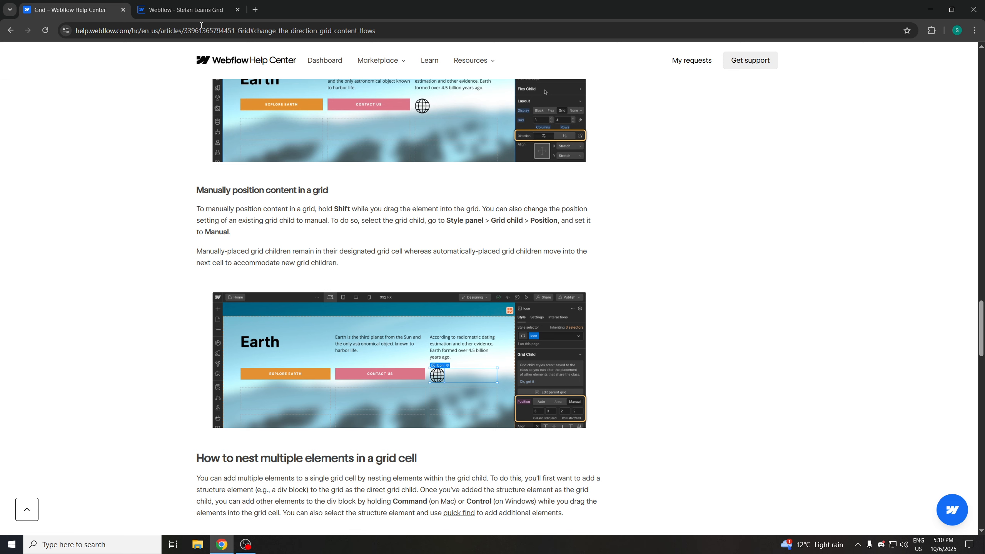
click(186, 10)
click(907, 212)
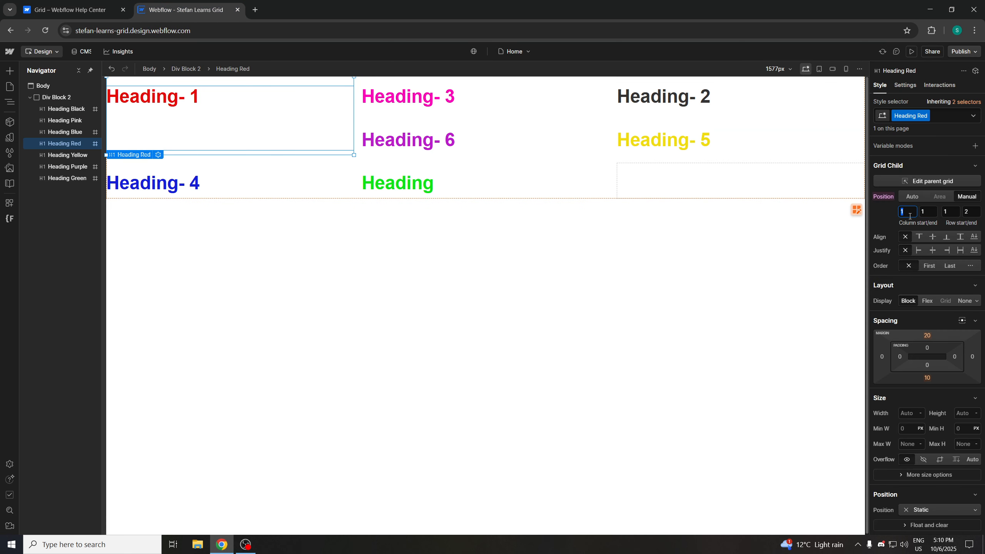
text(2)
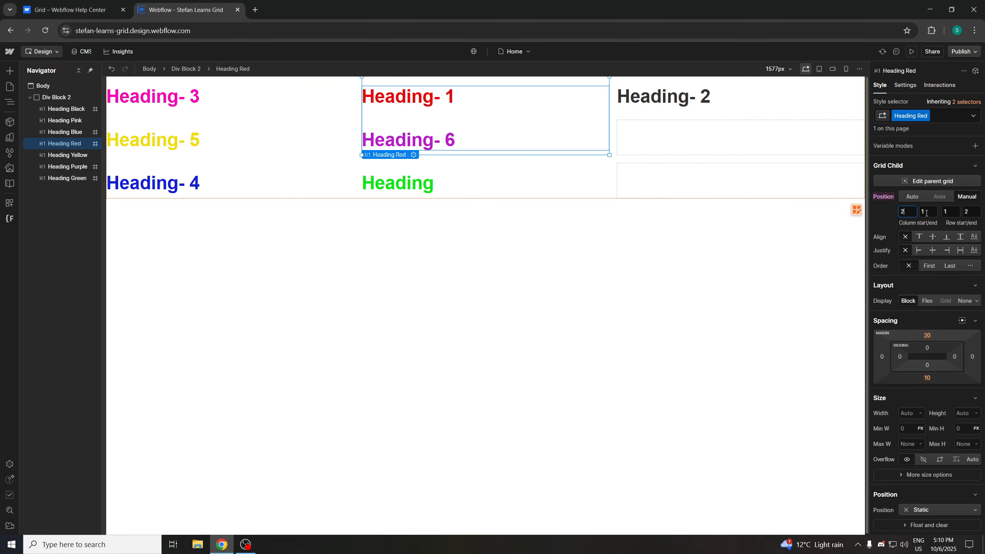
click(926, 212)
text(2)
click(951, 212)
text(2)
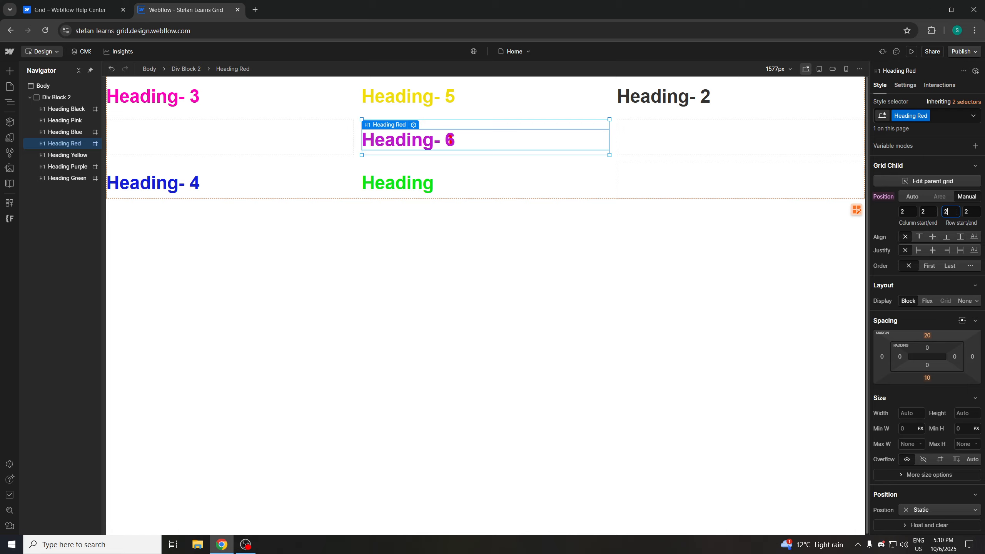
text(1)
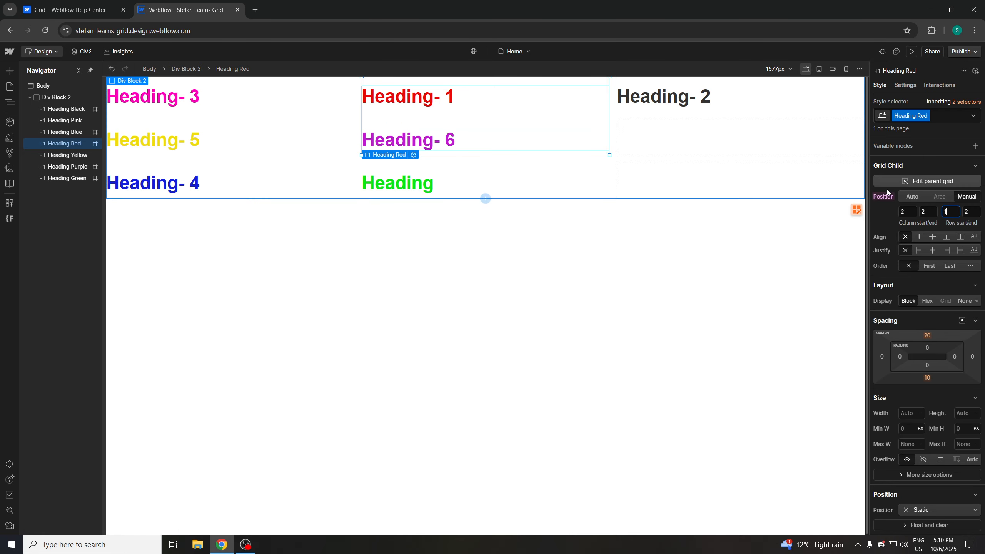
key(Return)
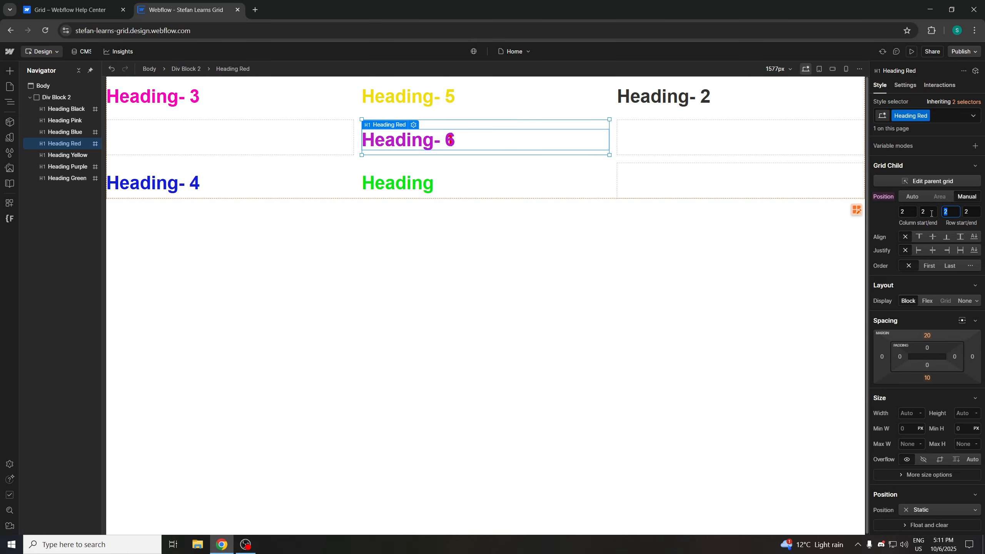
Try stepping Heading-1's row start and row end up to 3, returning each to 2
key(Up)
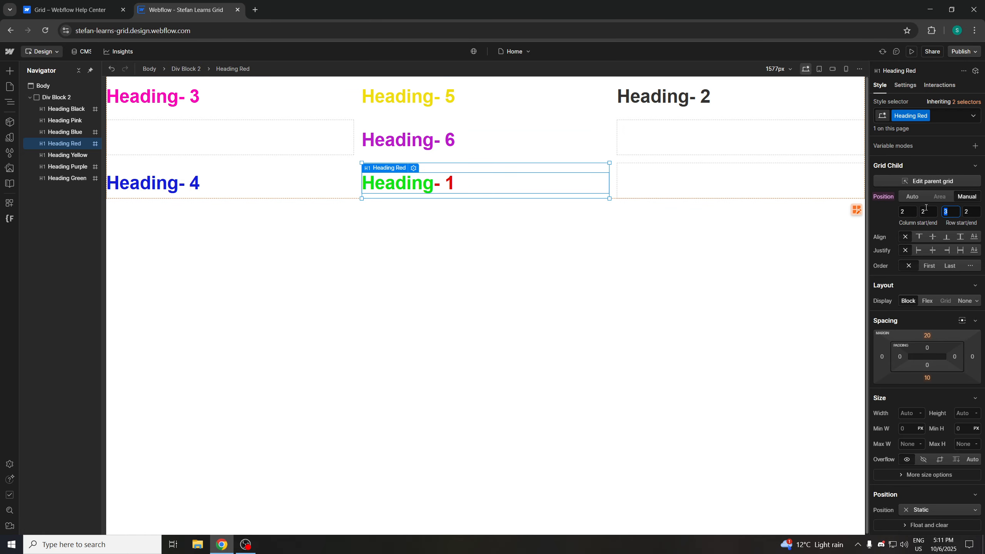
key(Down)
click(972, 212)
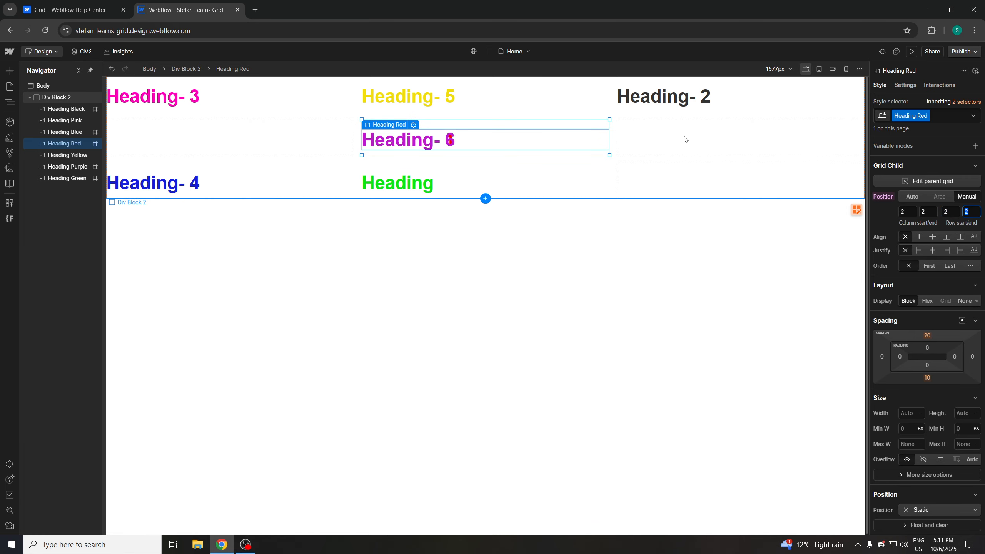
key(Up)
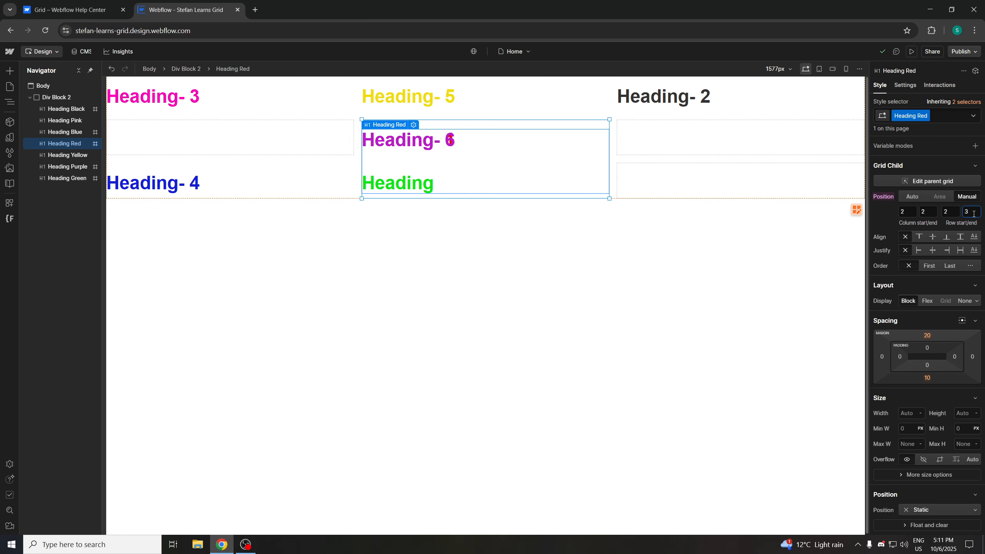
key(Down)
Move Heading-1 into column 3, row 2 by stepping its column end and column start up to 3
click(920, 210)
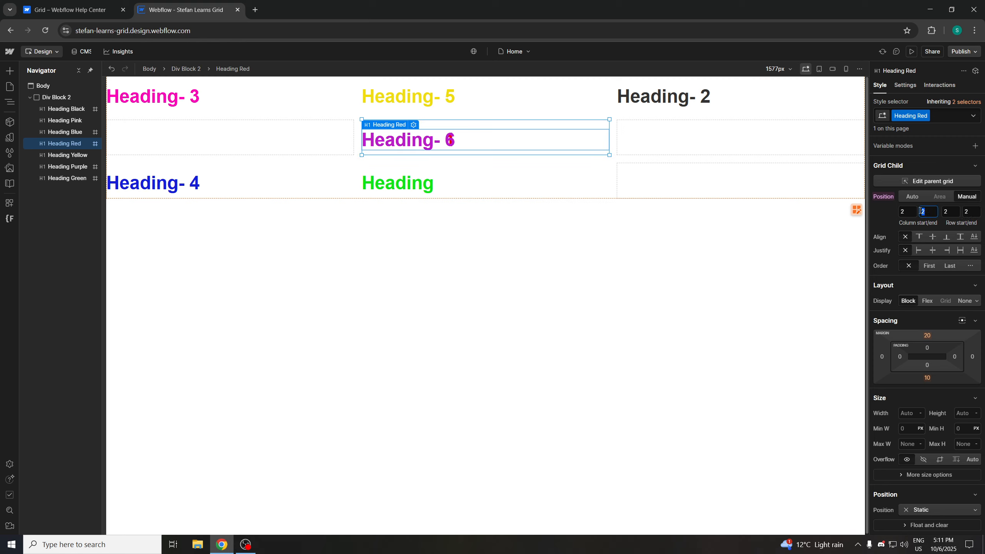
key(Up)
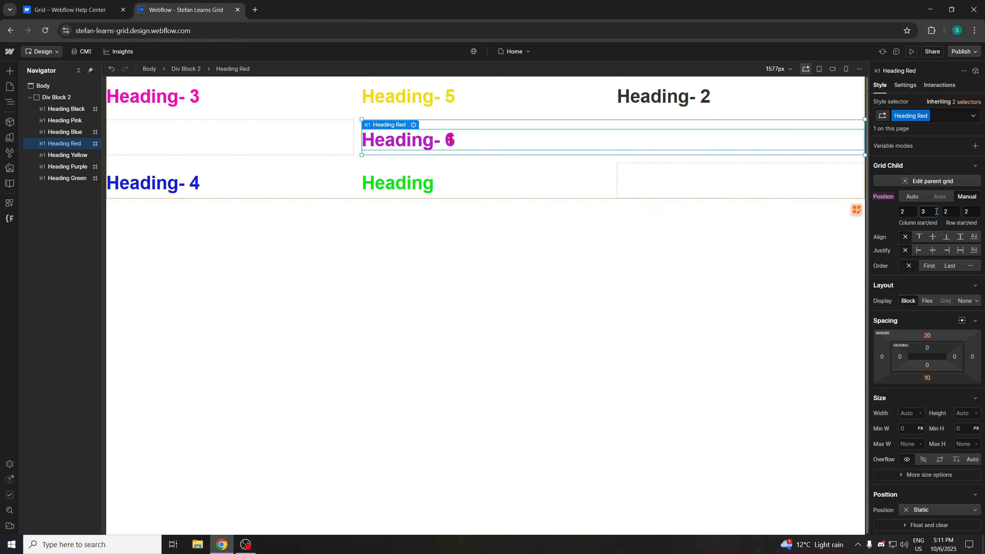
click(900, 211)
key(Up)
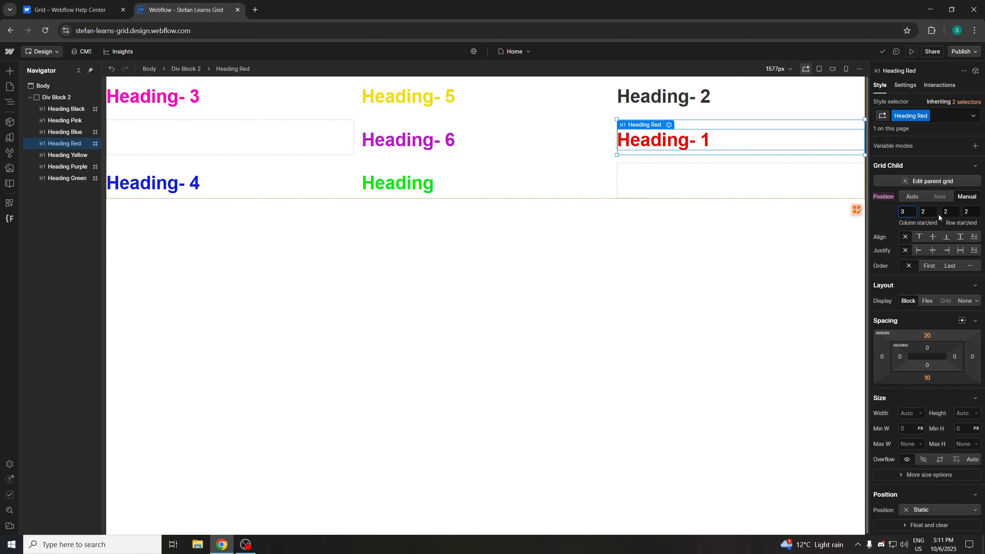
Try moving Heading-1 down to row 3 by setting its column end and row start to 3
key(Tab)
text(3)
click(946, 211)
text(3)
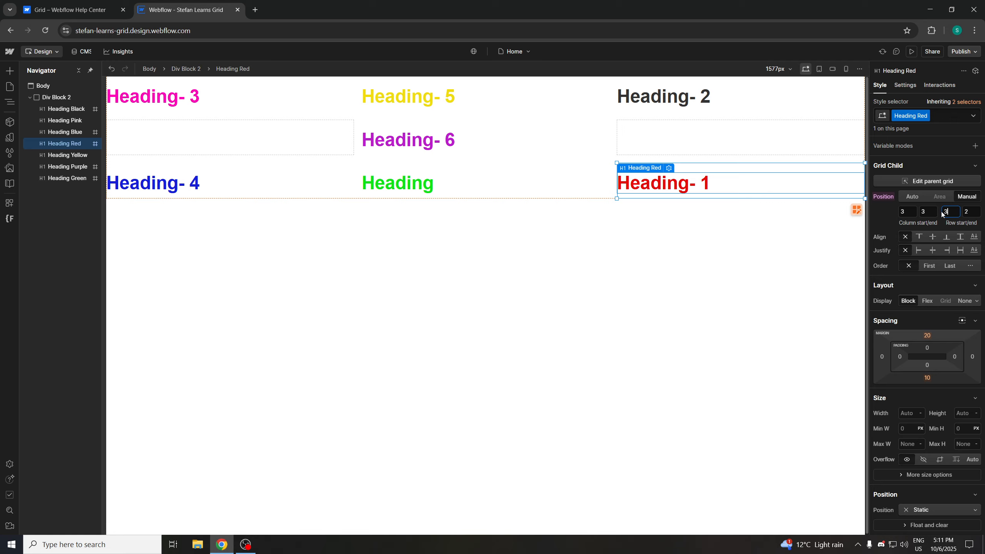
Try Heading-1's column start at 2 and 1, then set it back to 3
click(903, 211)
text(2)
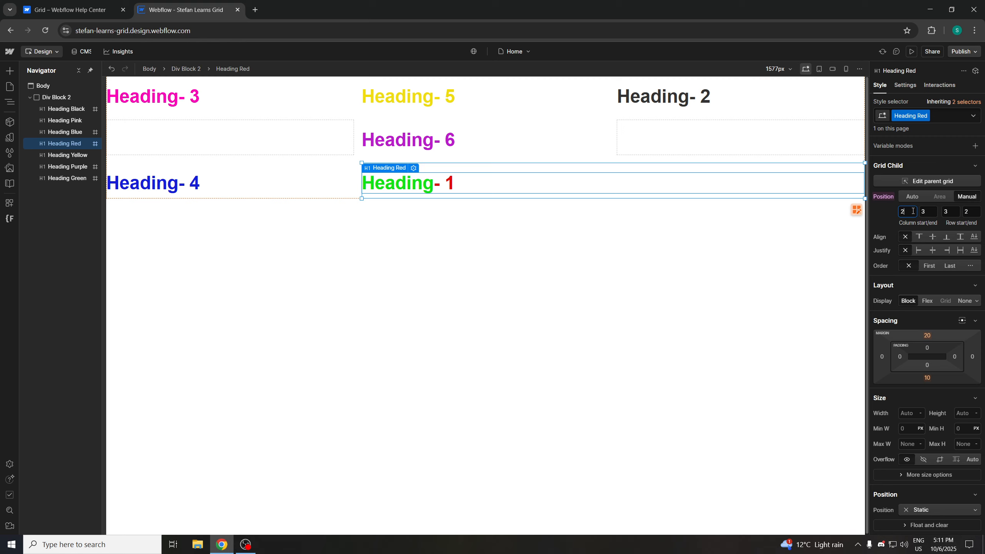
drag(913, 212, 892, 209)
text(1)
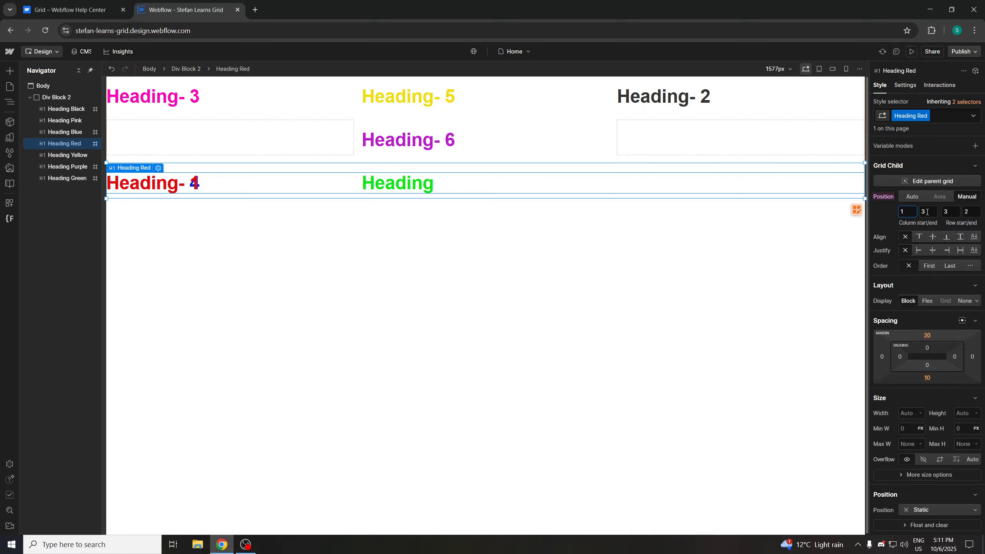
key(BackSpace)
text(3)
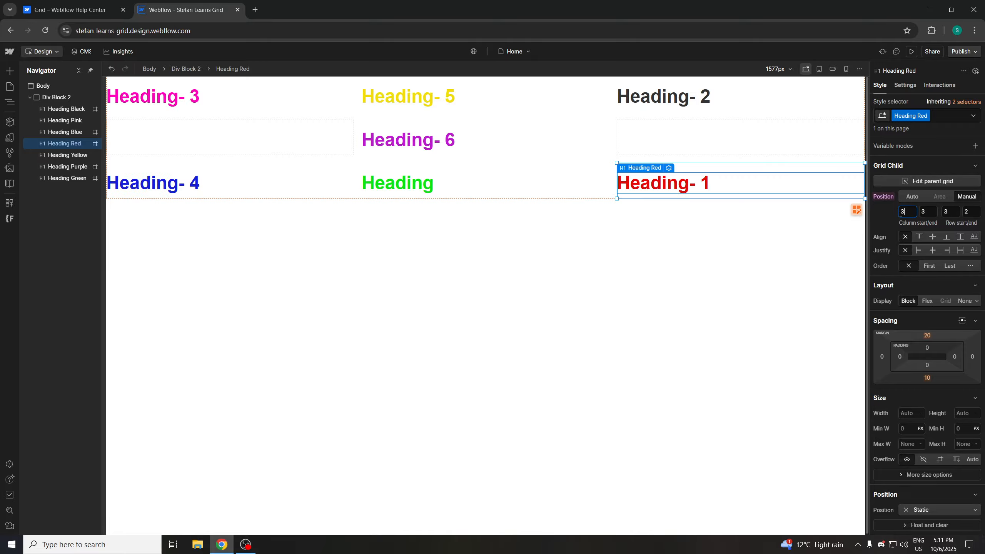
Try Heading-1's row start at 2 and 1, then set it back to 3
double_click(951, 211)
text(2)
text(1)
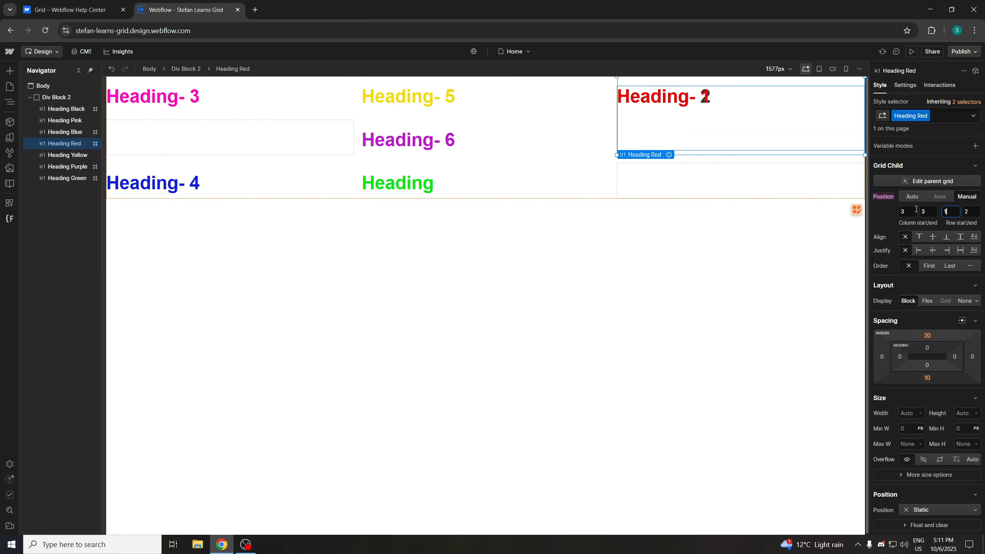
double_click(944, 212)
text(2)
drag(950, 212, 889, 208)
text(3)
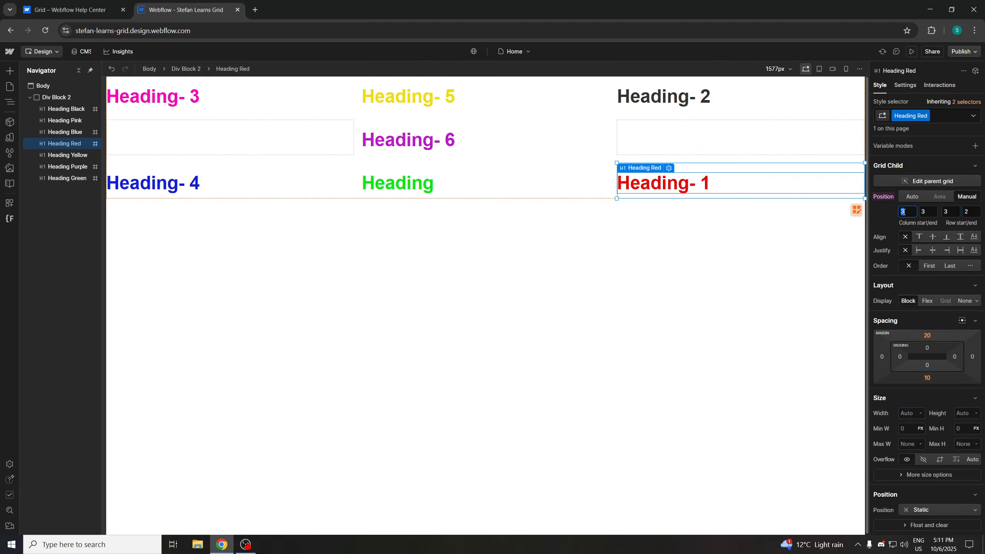
text(2)
Try moving Heading-1 to column 1, row 2 by setting column start to 1 and row start to 1, then 2
key(BackSpace)
text(1)
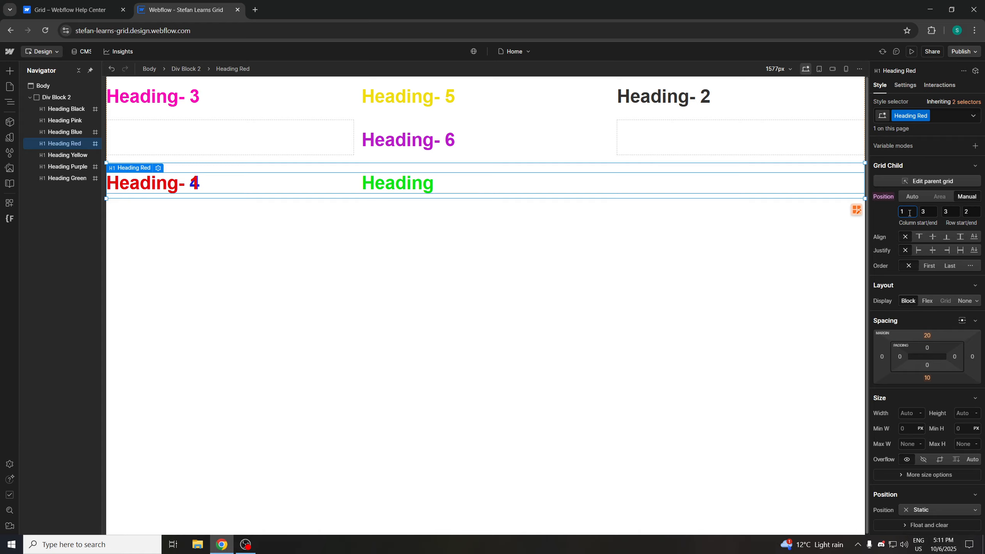
drag(949, 211, 937, 212)
text(1)
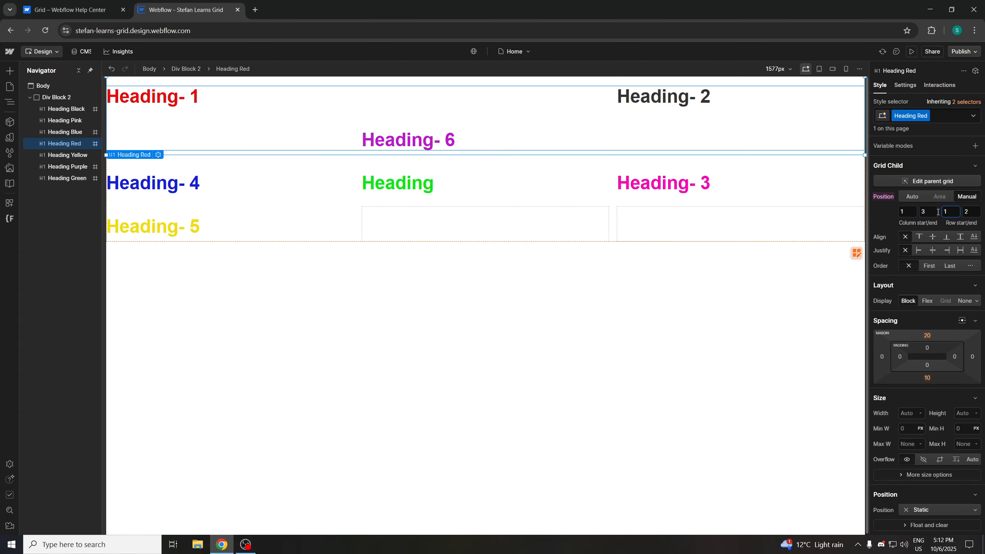
text(2)
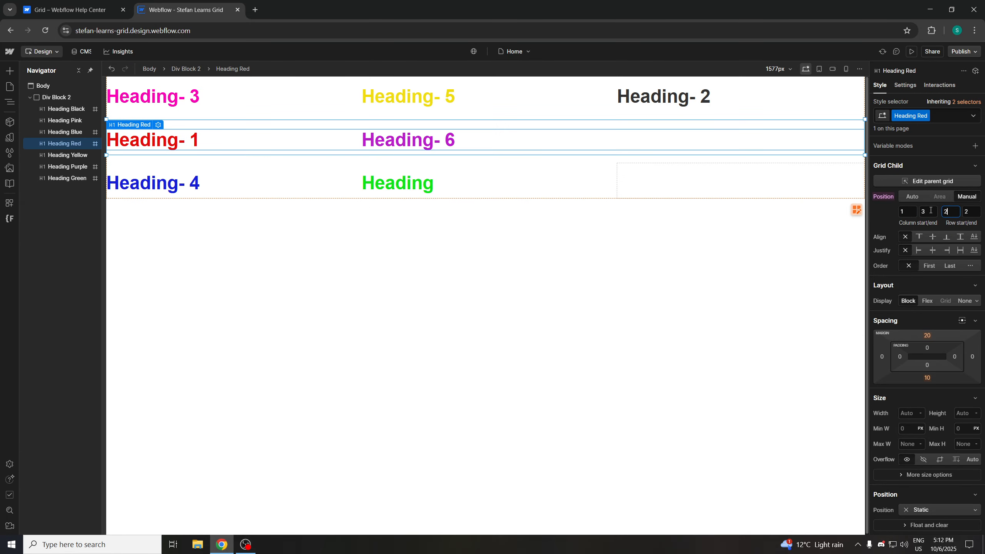
Try Heading-1 in the top row by setting row start to 1 and stepping column start through 2 to 3
click(917, 211)
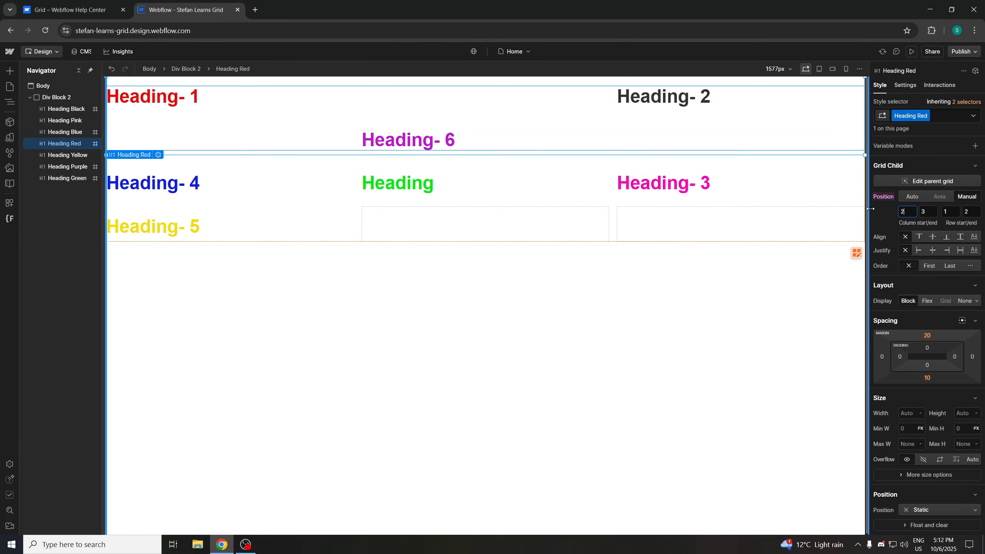
text(2)
click(949, 212)
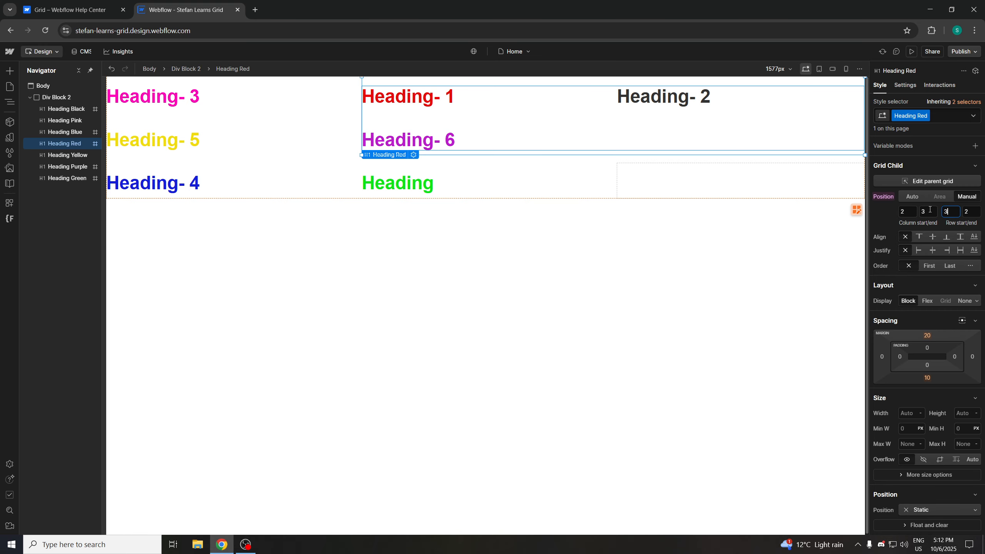
key(ctrl+a)
text(1)
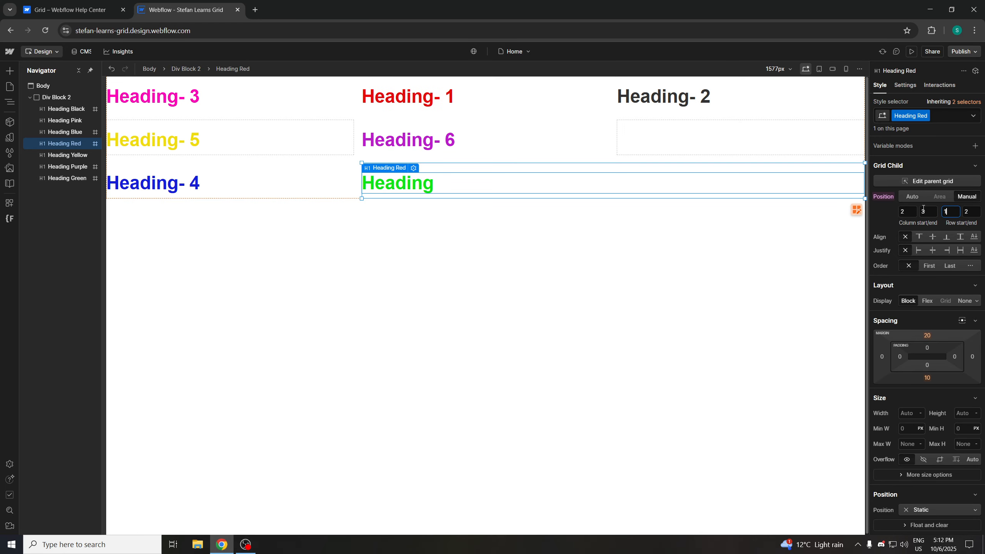
click(906, 211)
text(3)
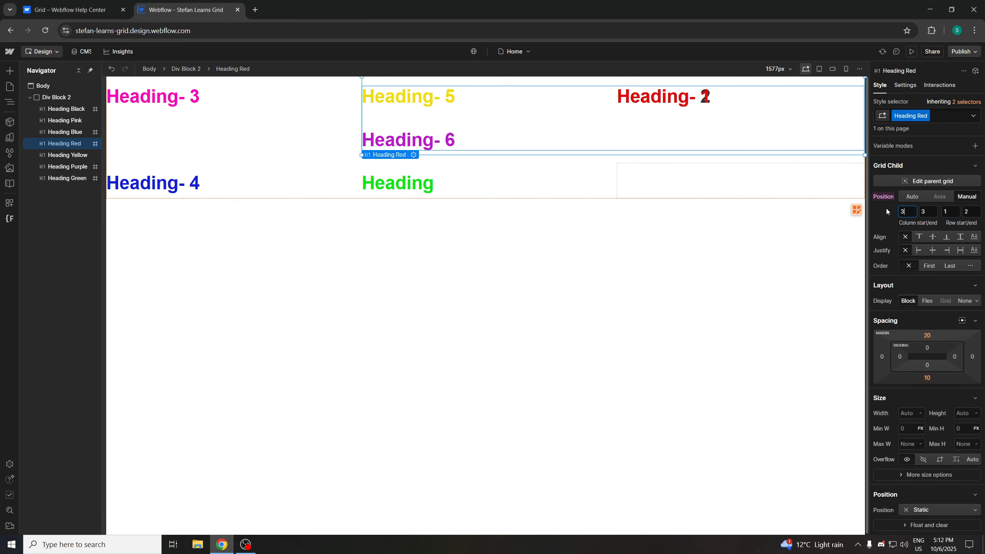
Try moving Heading-1 to row 3 and stepping its column start through 2 to 1
click(949, 211)
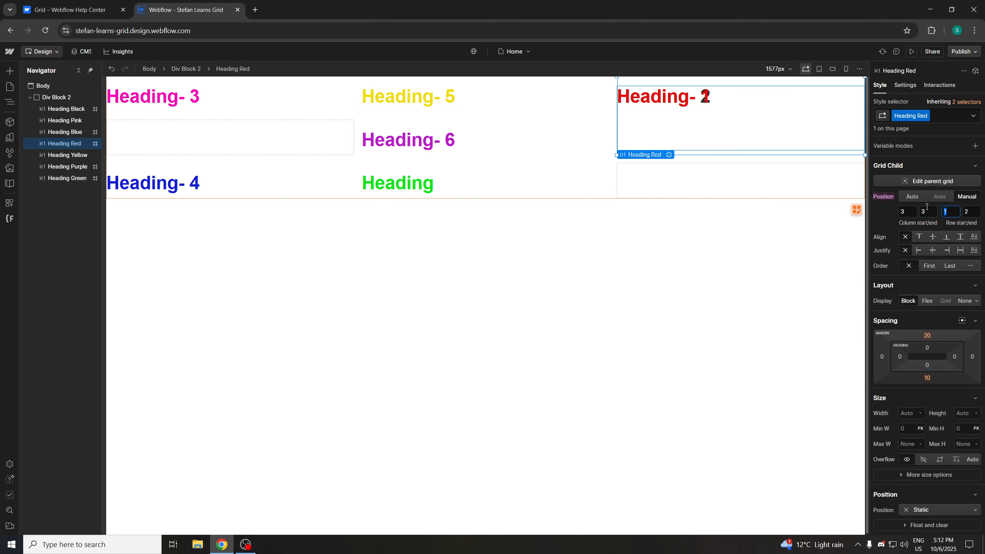
text(2)
text(3)
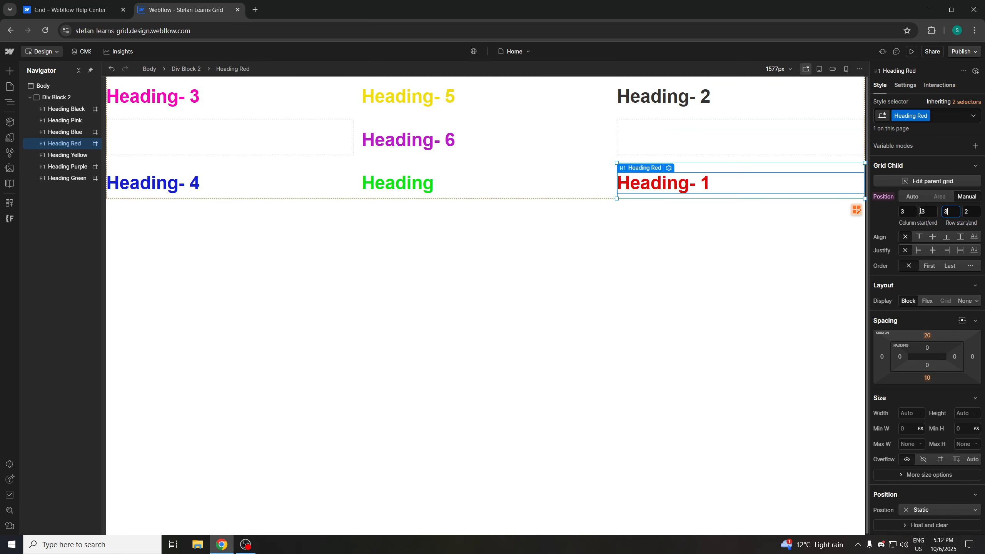
click(909, 212)
text(2)
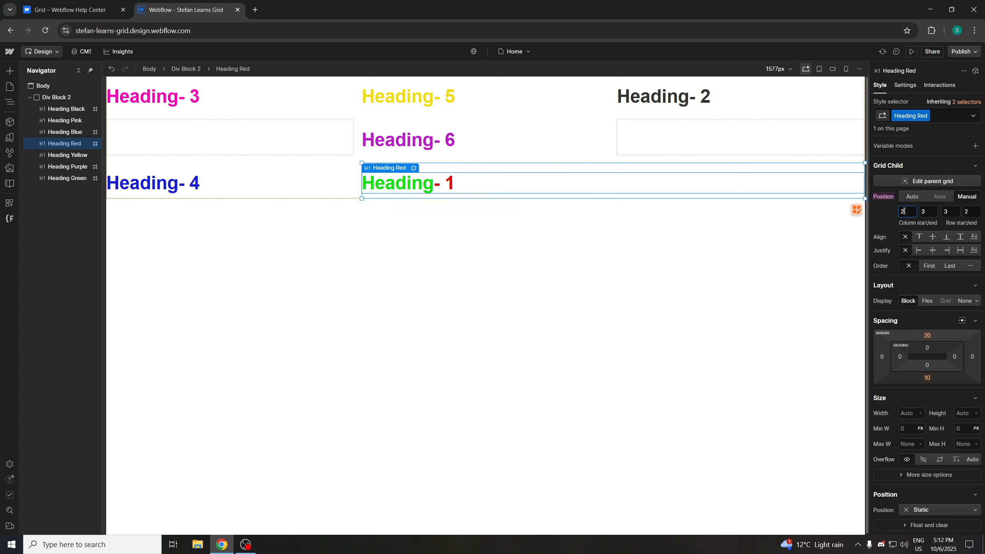
key(BackSpace)
text(1)
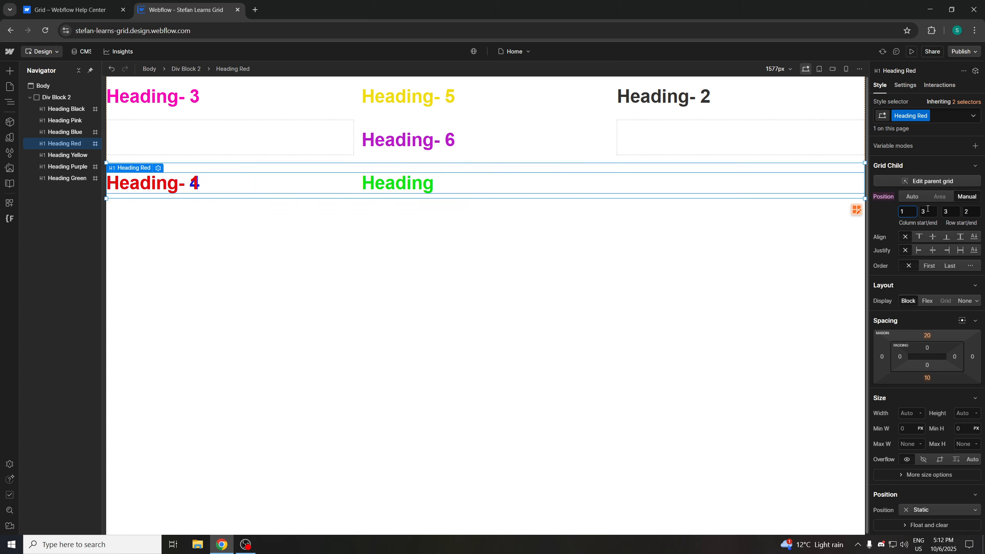
text(2)
Try Heading-1's column start at 2 and back to 1, and its row start at 2, 3, then 1
key(BackSpace)
text(1)
click(946, 211)
text(2)
key(BackSpace)
text(3)
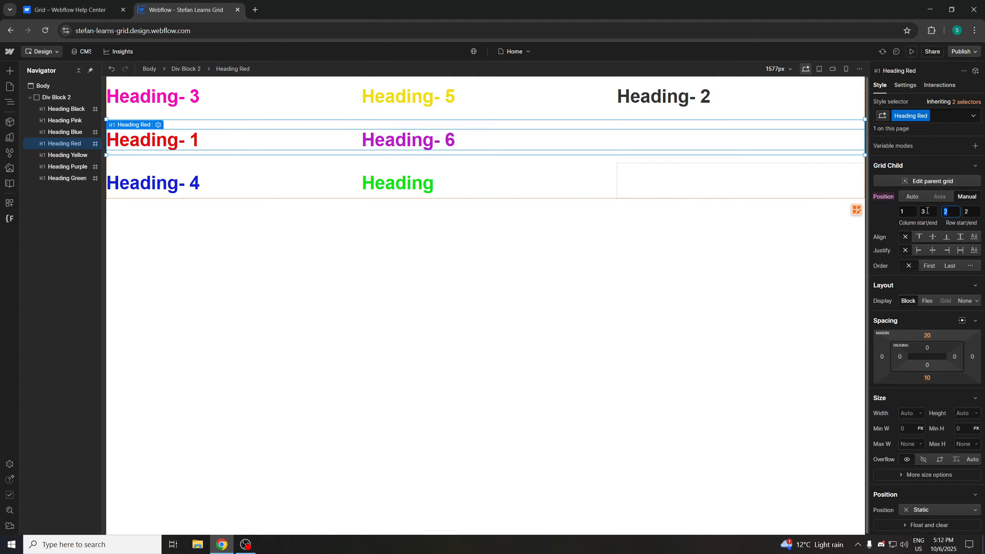
key(BackSpace)
text(1)
Try stepping Heading-1's column start through 2 to 3 and setting its row start to 3
click(907, 211)
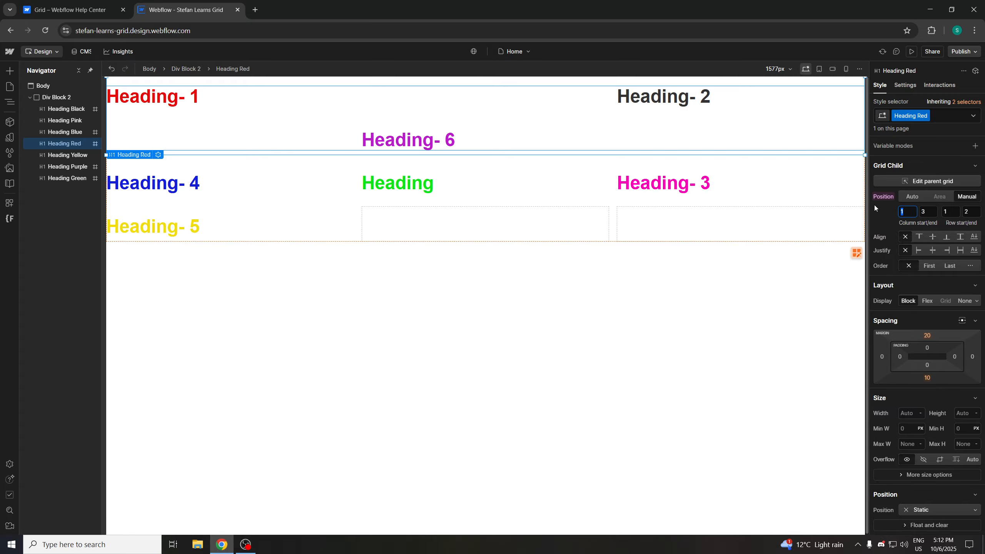
text(2)
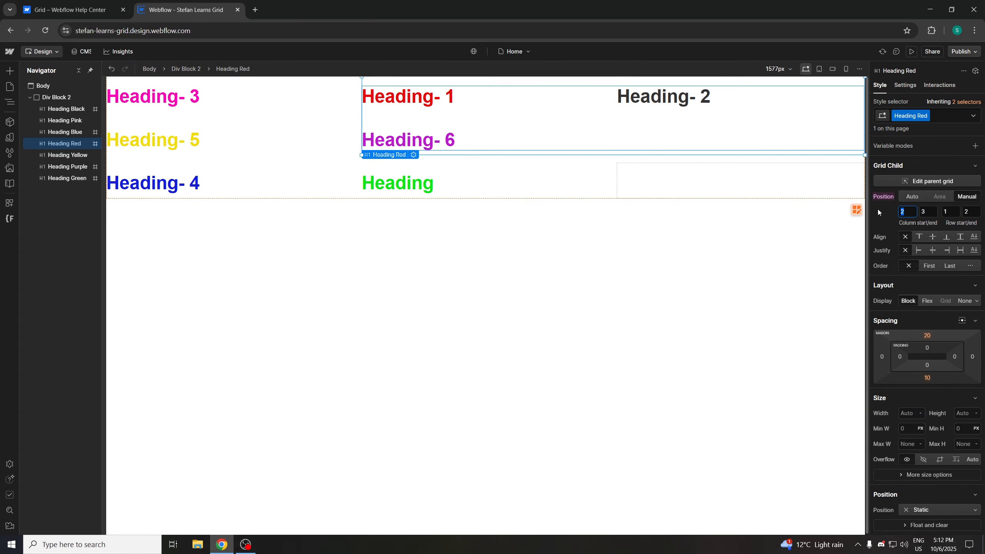
text(3)
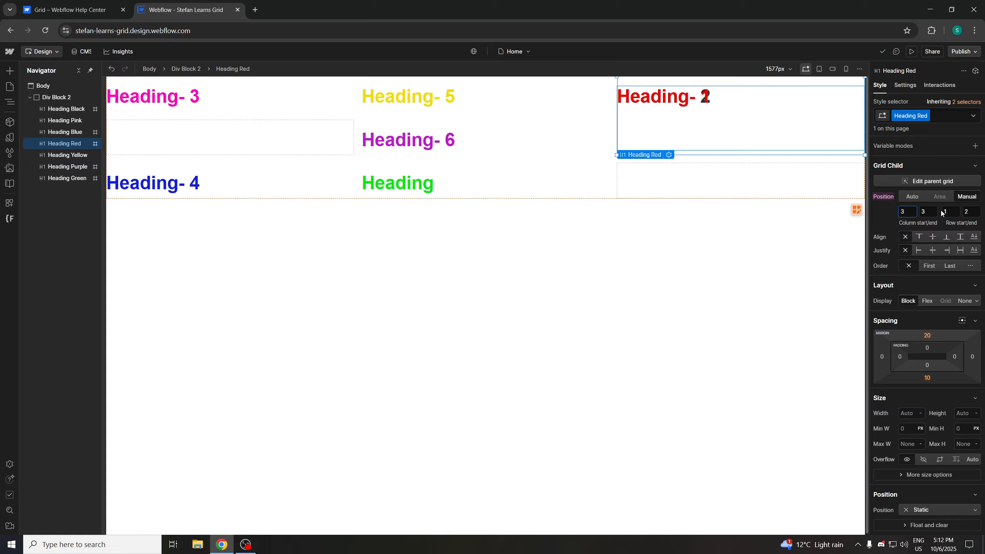
key(Tab)
key(Tab)
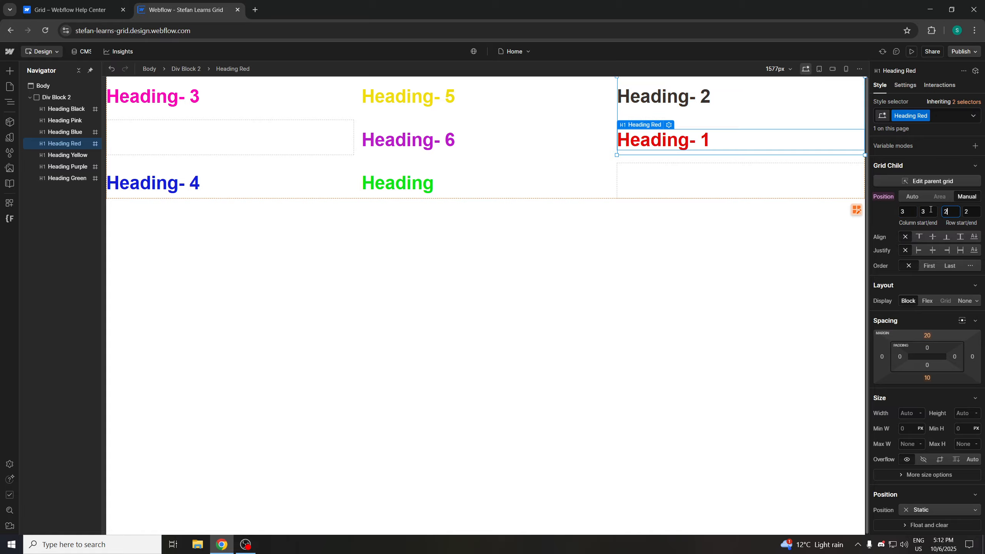
text(3)
Try Heading-1's column start at 2 then 1, and its row start at 2 then 1
click(914, 214)
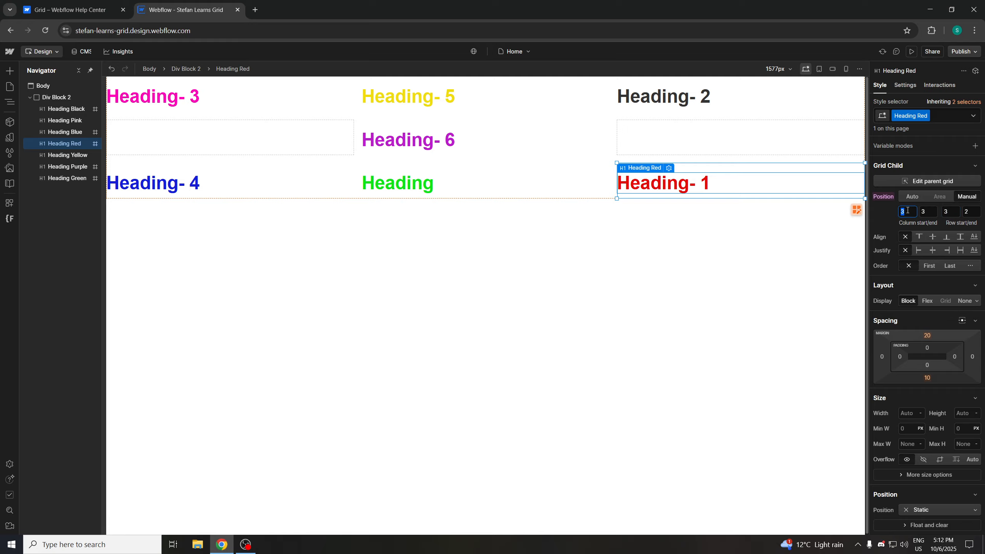
text(2)
text(1)
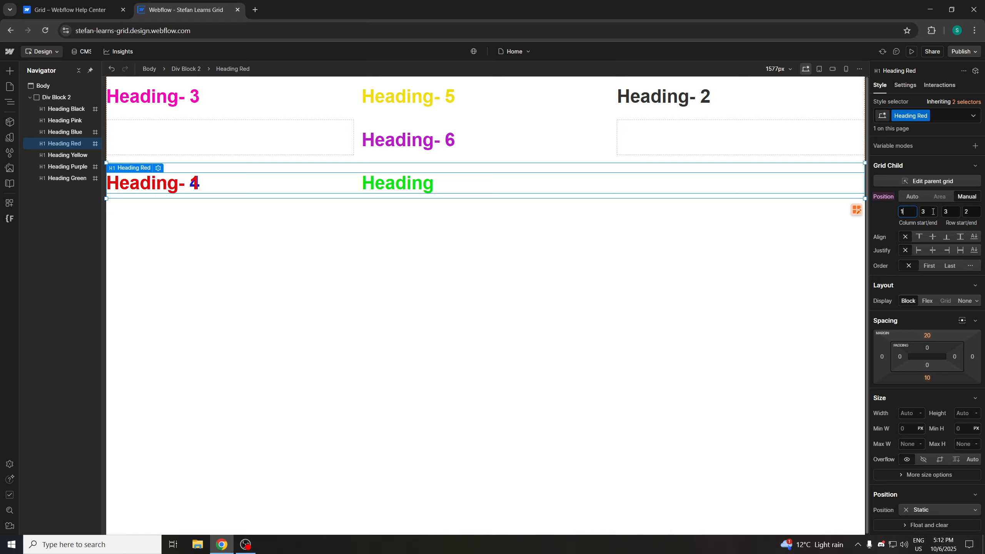
click(946, 213)
text(2)
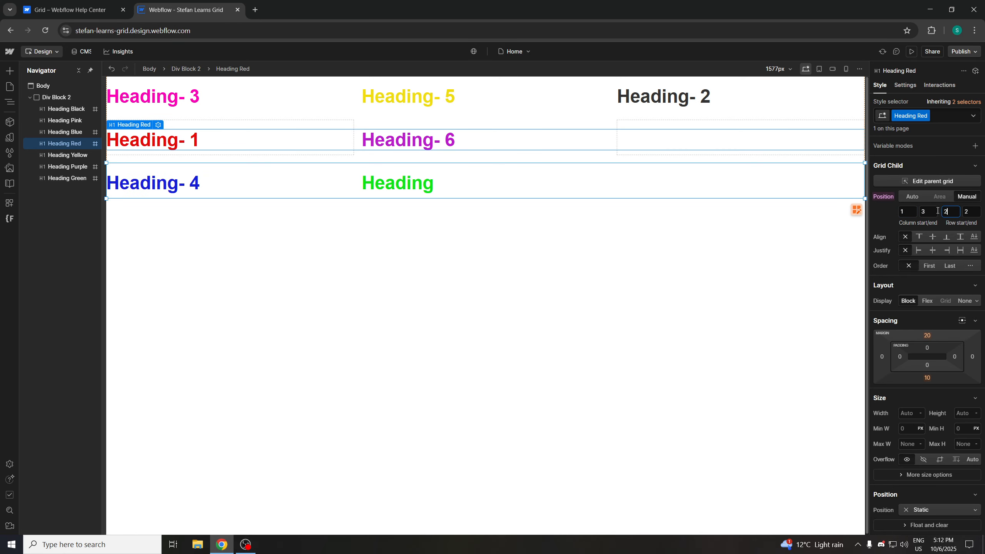
text(1)
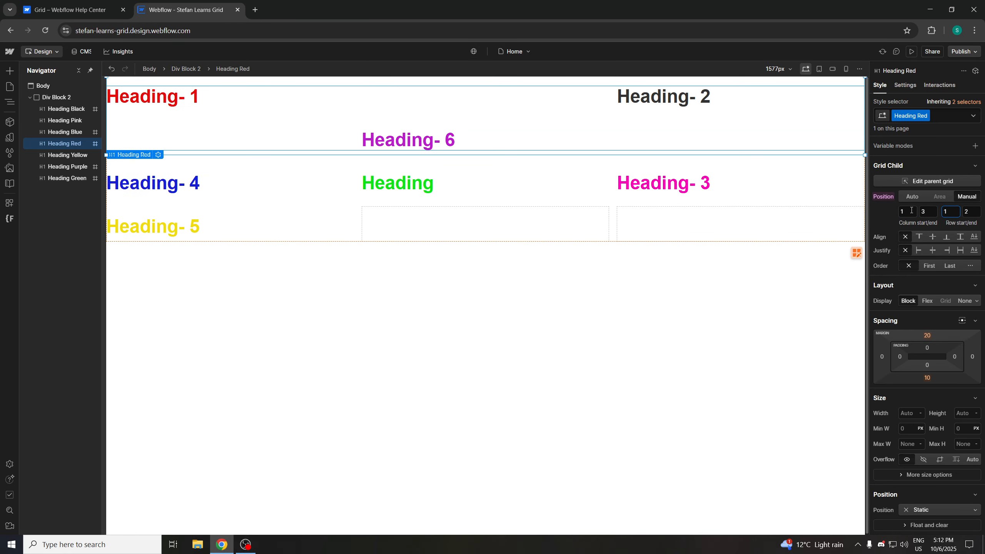
Try stepping Heading-1's column start to 3 and setting its column end to 1
click(912, 211)
text(2)
text(3)
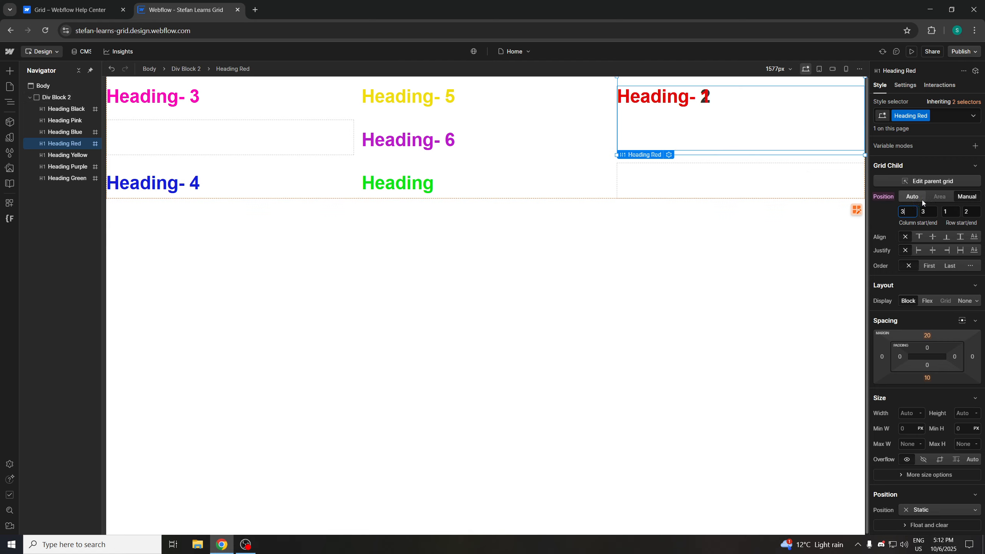
click(928, 212)
key(BackSpace)
text(2)
key(BackSpace)
text(1)
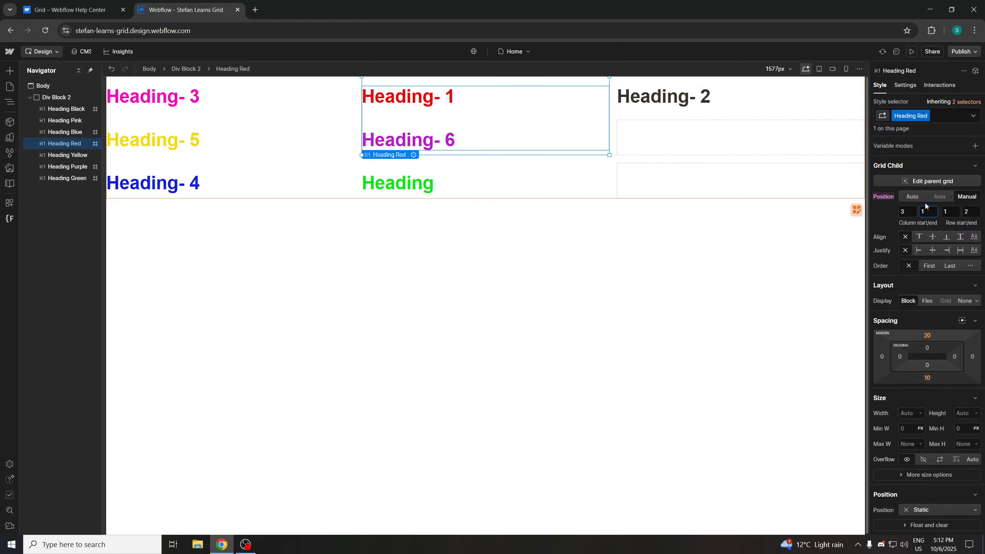
click(911, 212)
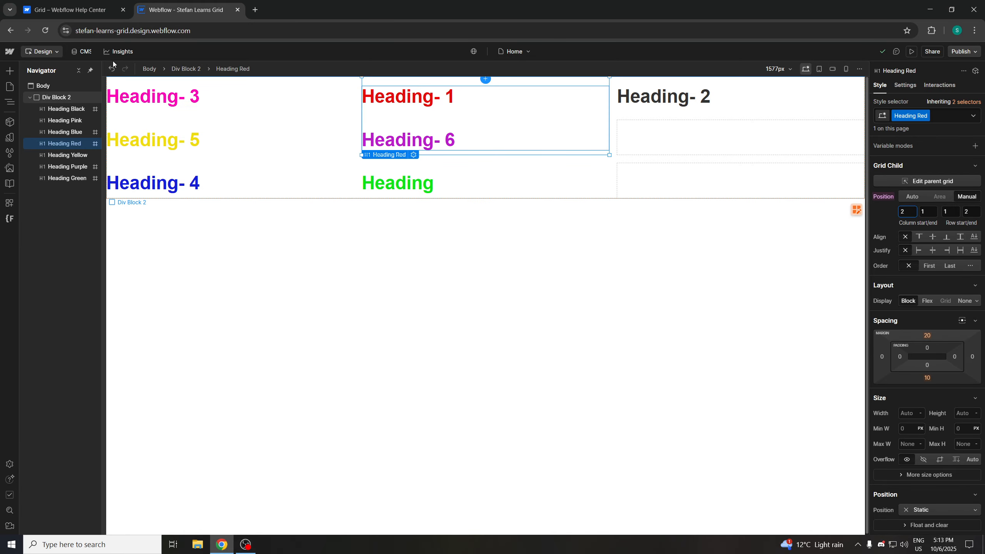
Review the help article's section on manually positioning content in a grid
key(ctrl+shift+Tab)
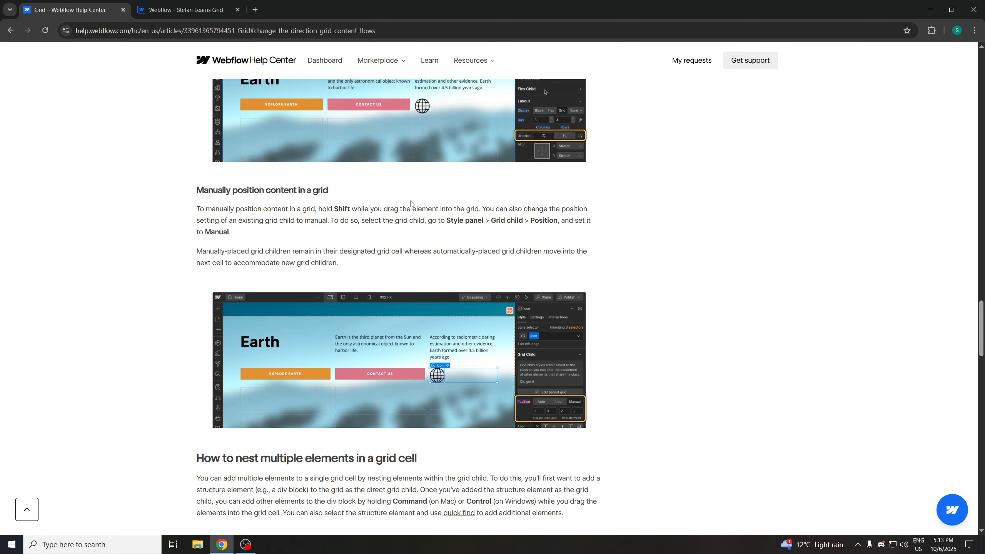
scroll(264, 239, down, 1)
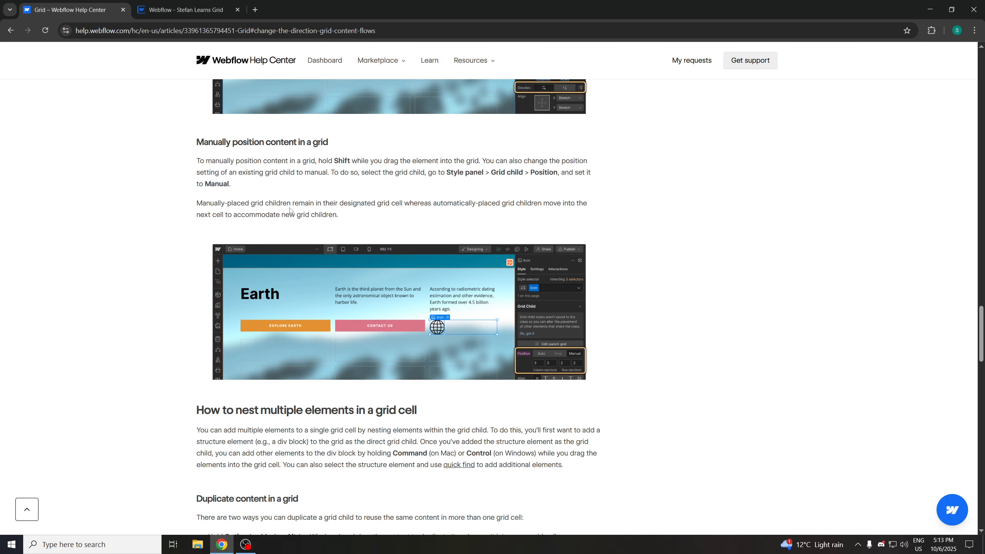
scroll(310, 295, down, 1)
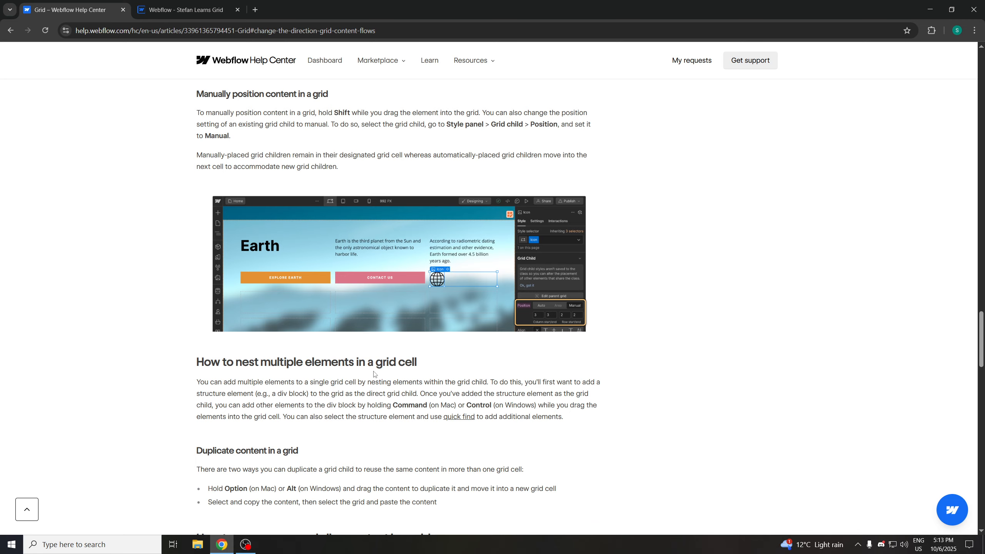
scroll(375, 374, down, 1)
key(ctrl+Tab)
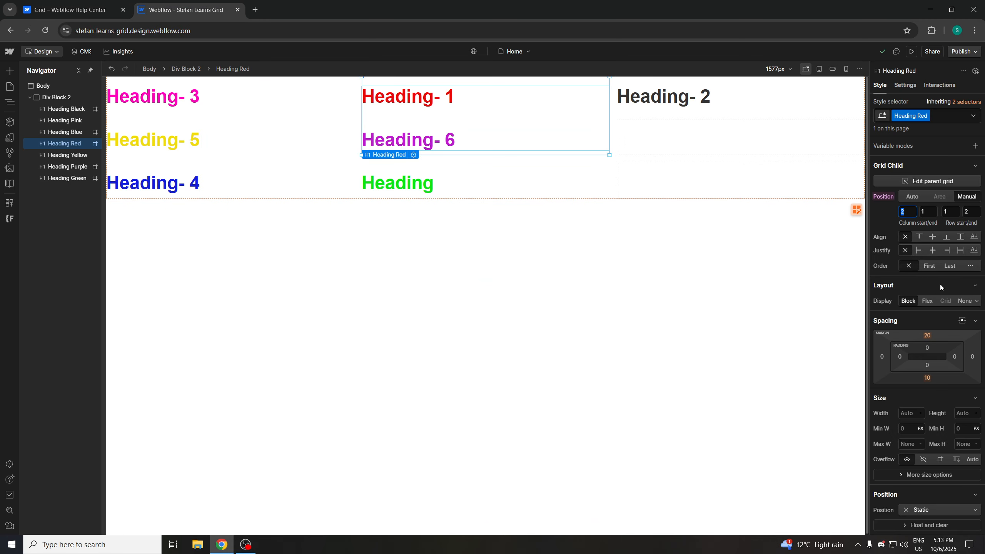
Set Heading-1's column end and row start to 2, and its column start to 3
click(928, 212)
text(2)
key(Tab)
text(2)
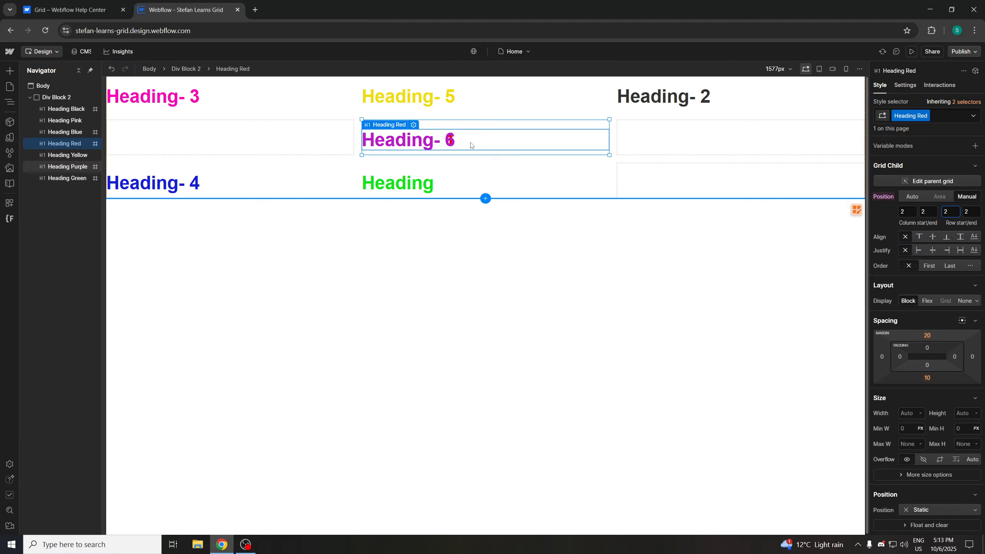
click(906, 211)
text(3)
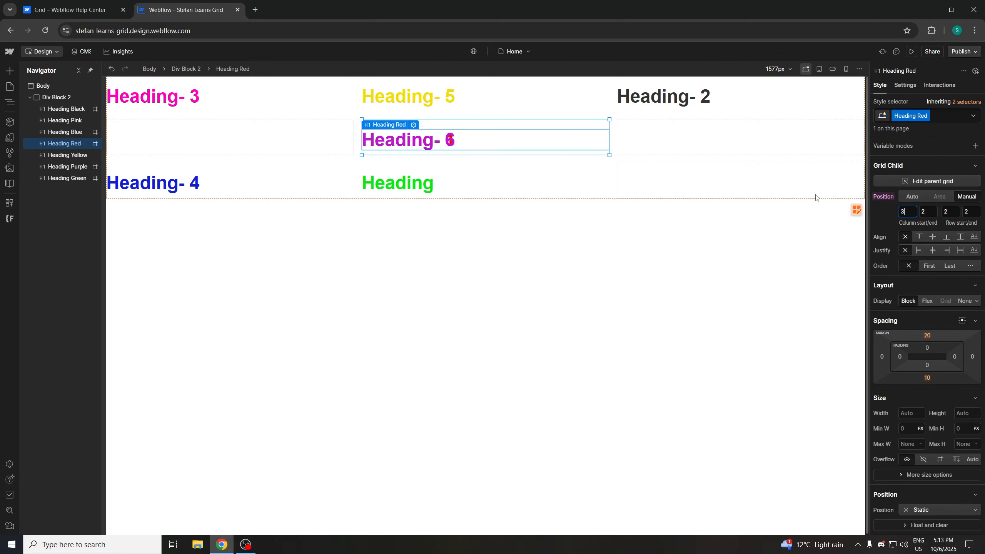
Try Heading-1's row start at 1, and its column start at 2 then 1
click(948, 211)
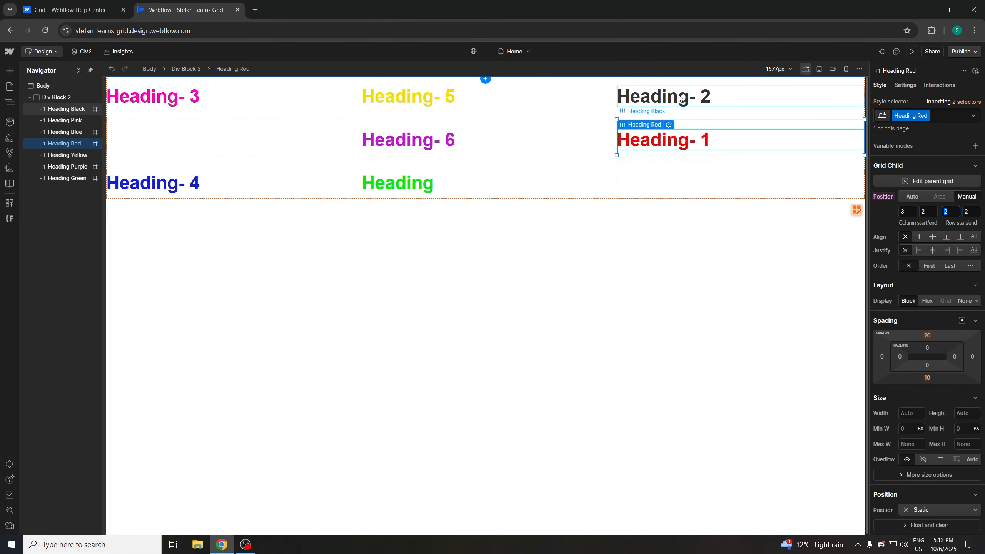
text(1)
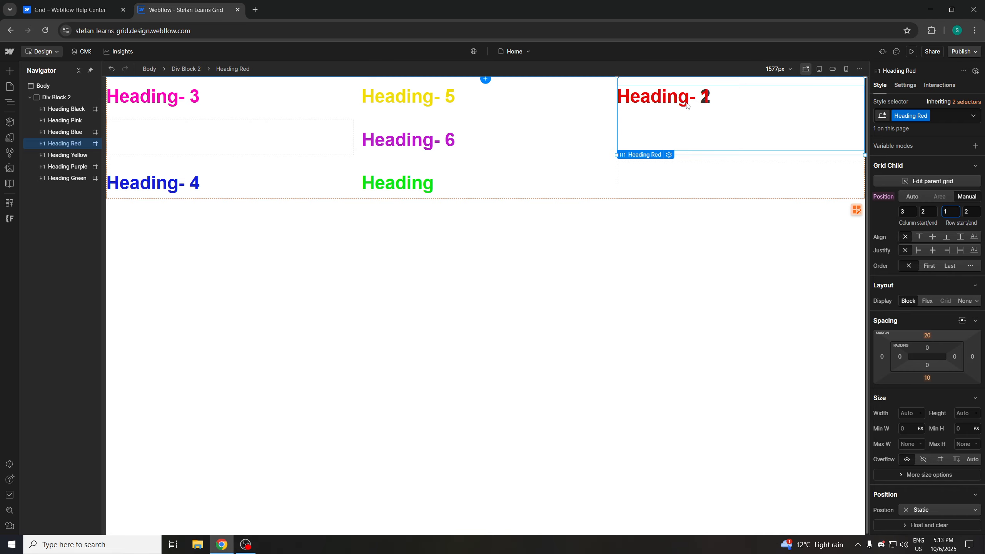
drag(907, 212, 864, 203)
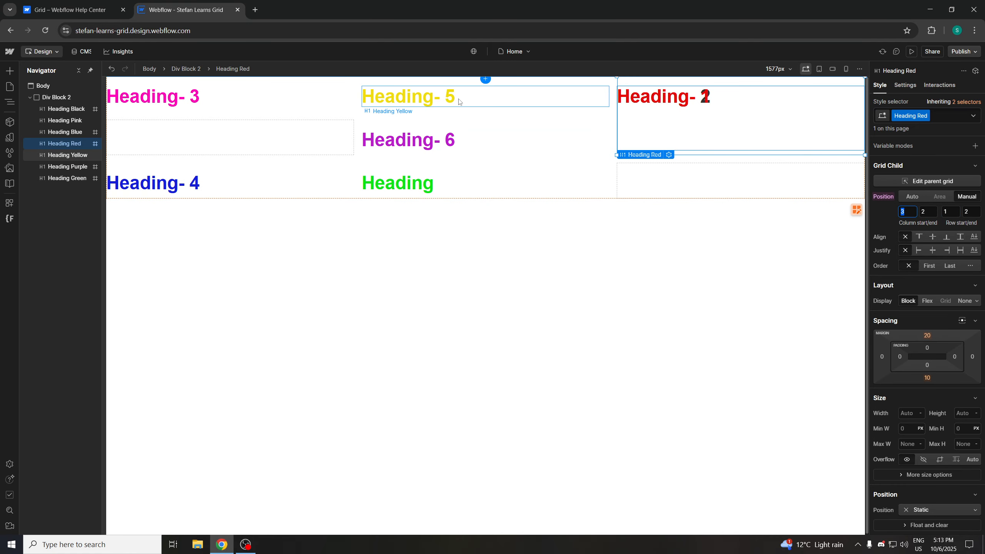
text(2)
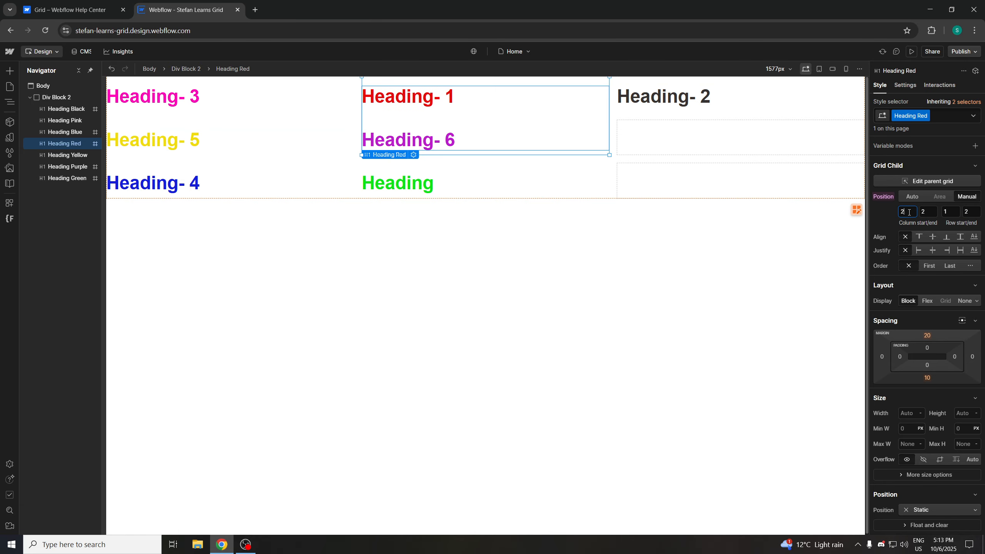
drag(909, 212, 876, 208)
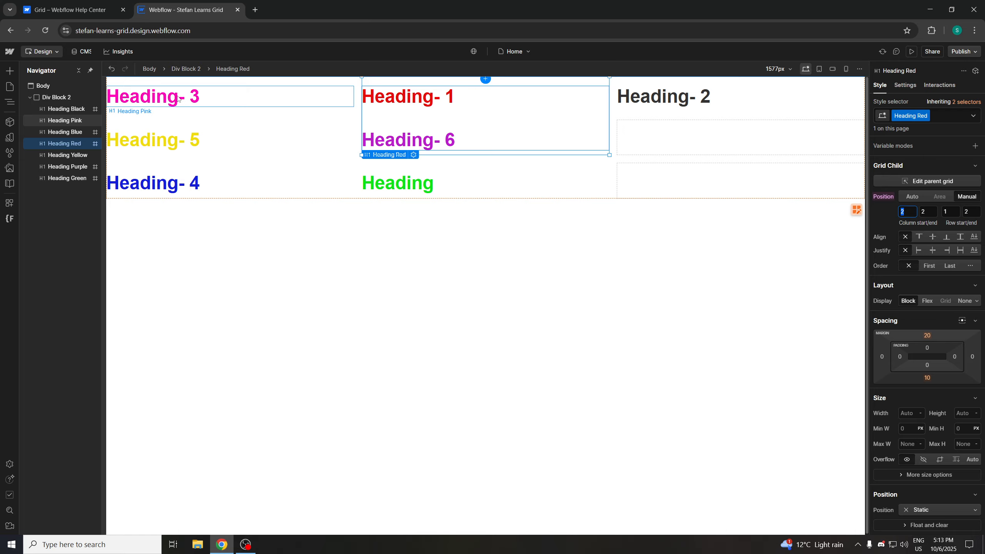
text(1)
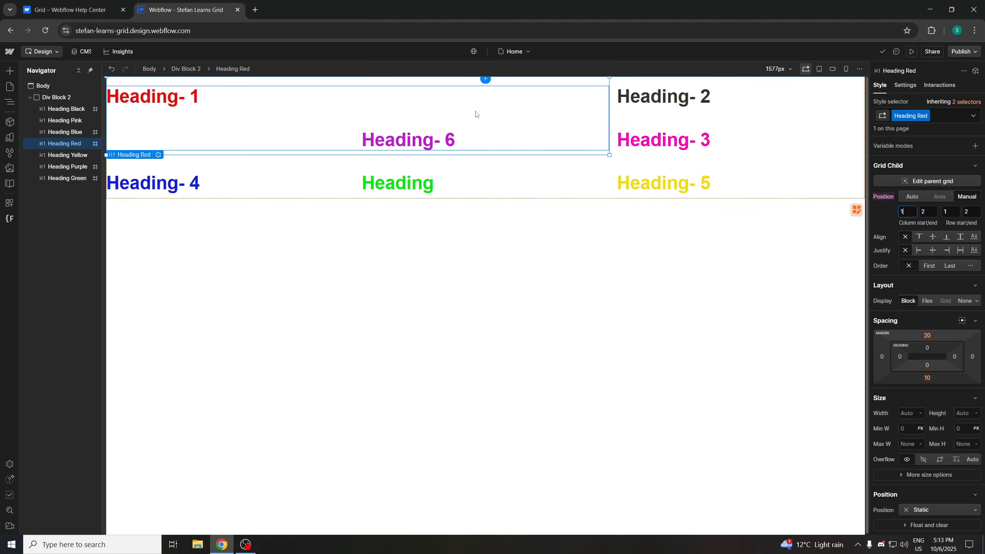
Try stepping Heading-1's column start to 2 and then 3
click(922, 212)
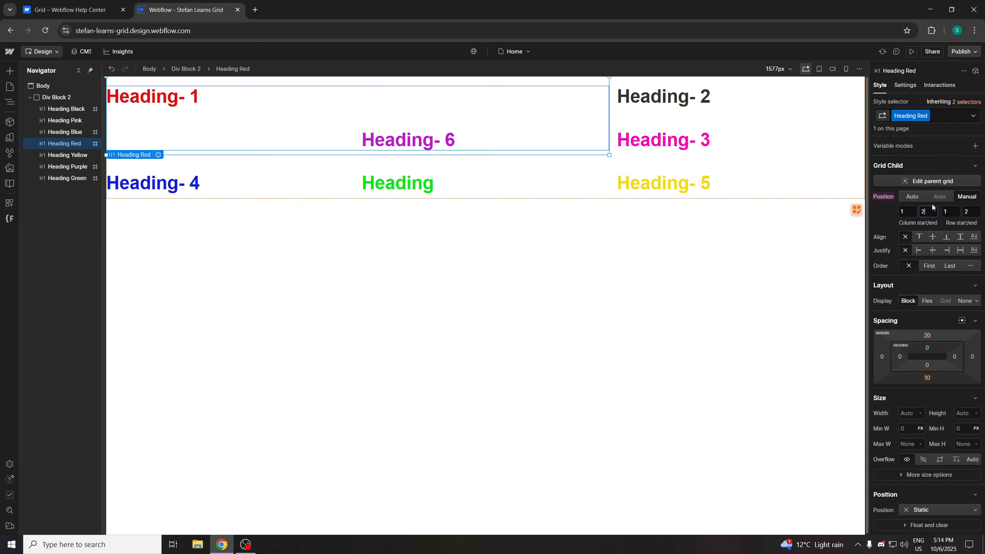
click(914, 211)
drag(915, 210, 887, 214)
text(2)
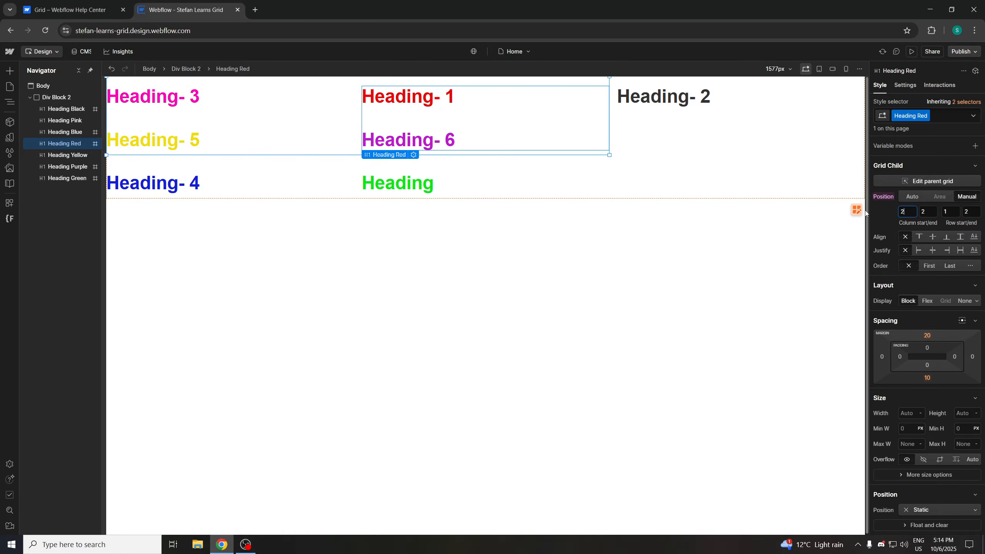
text(3)
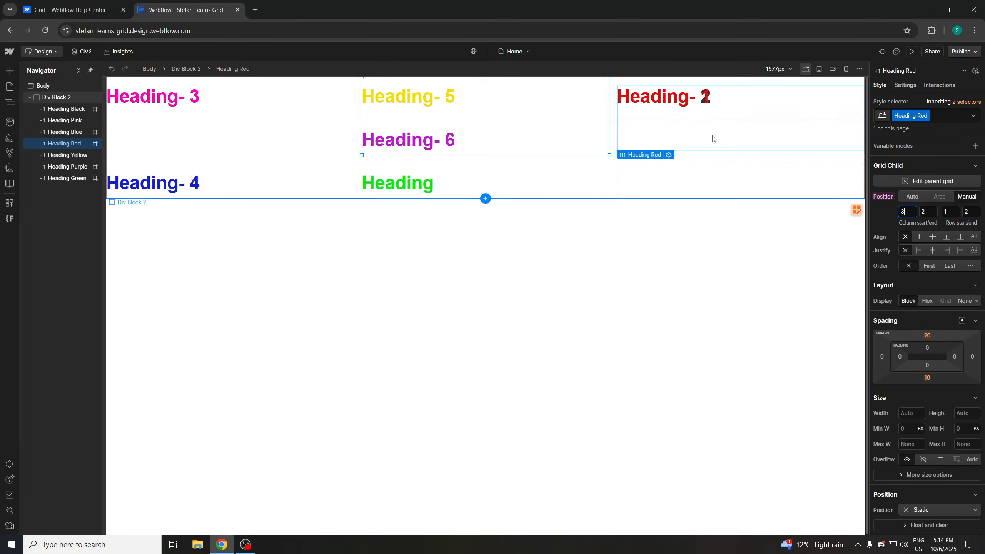
Set Heading-1's column start to 2 and its row start to 2
text(2)
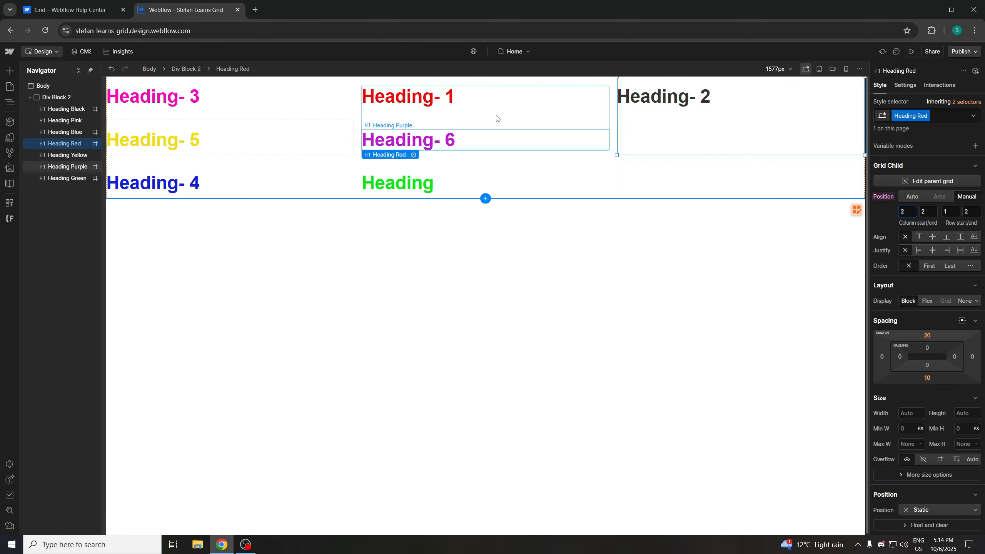
key(Tab)
key(Tab)
key(Tab)
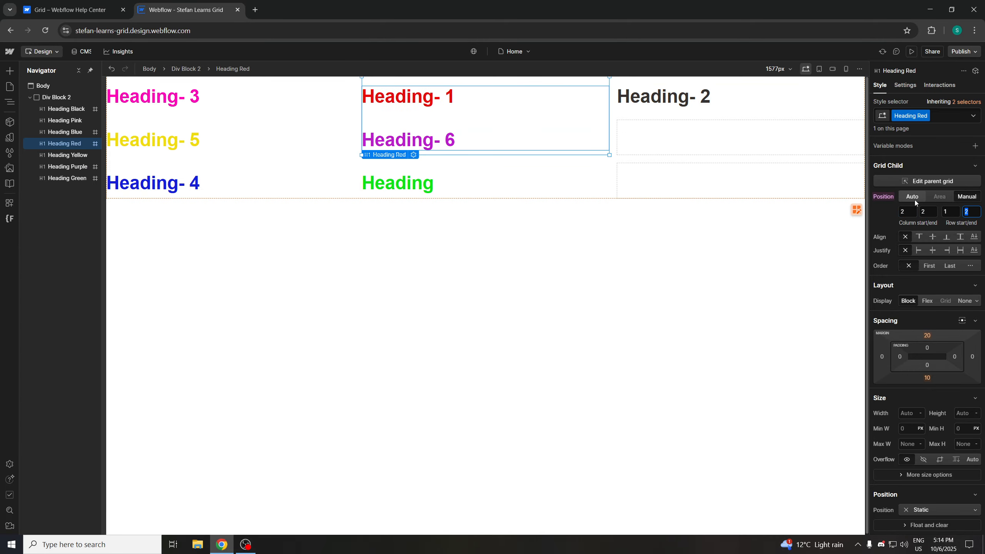
key(shift+Tab)
text(2)
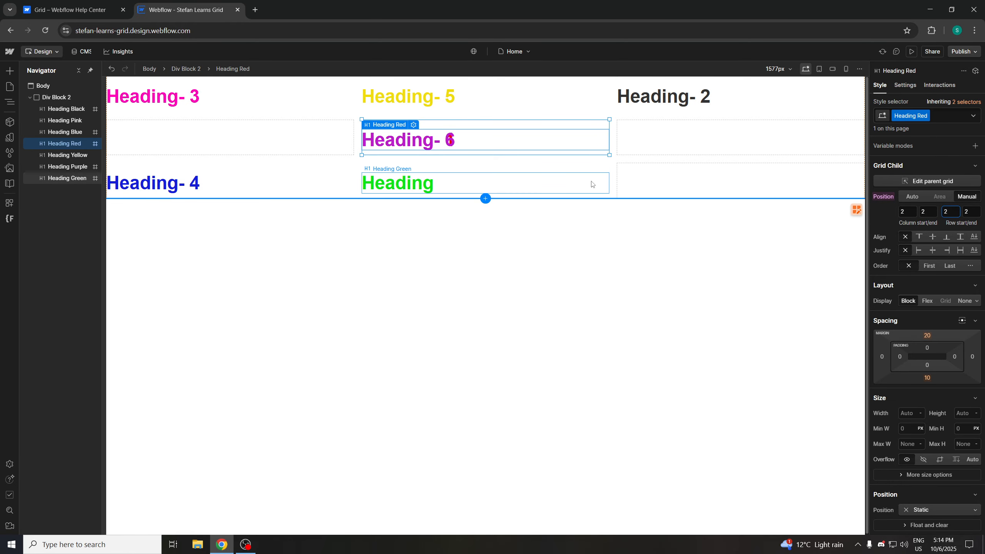
Return to the Webflow Help Center article on grids
click(109, 15)
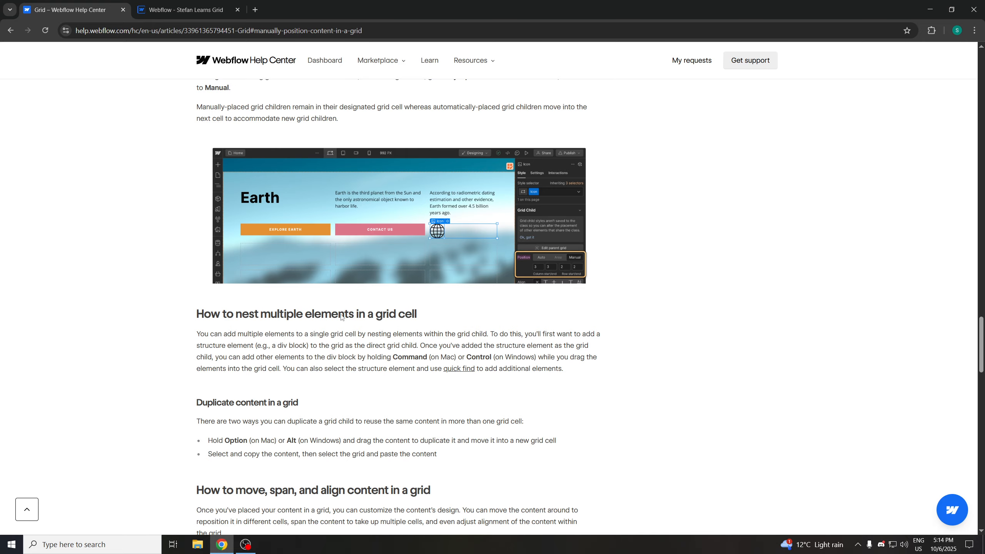
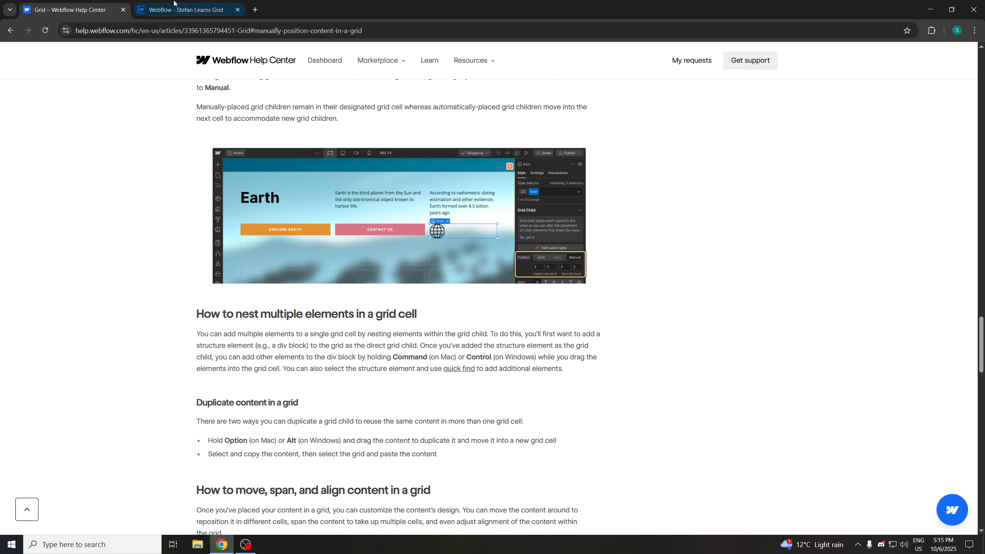
Insert a Div Block into the grid's first cell and nest the pink Heading-3 inside it
click(182, 10)
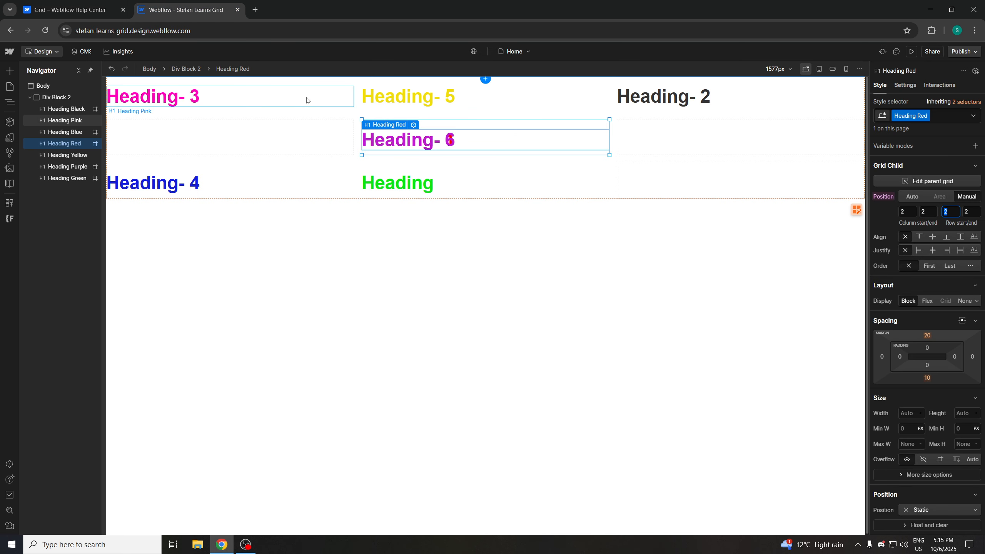
click(297, 102)
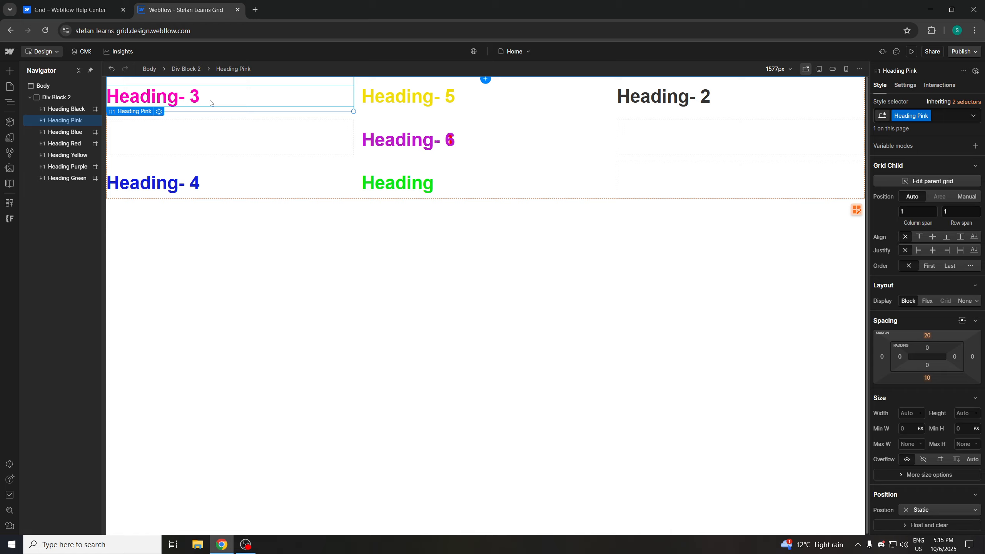
key(ctrl+e)
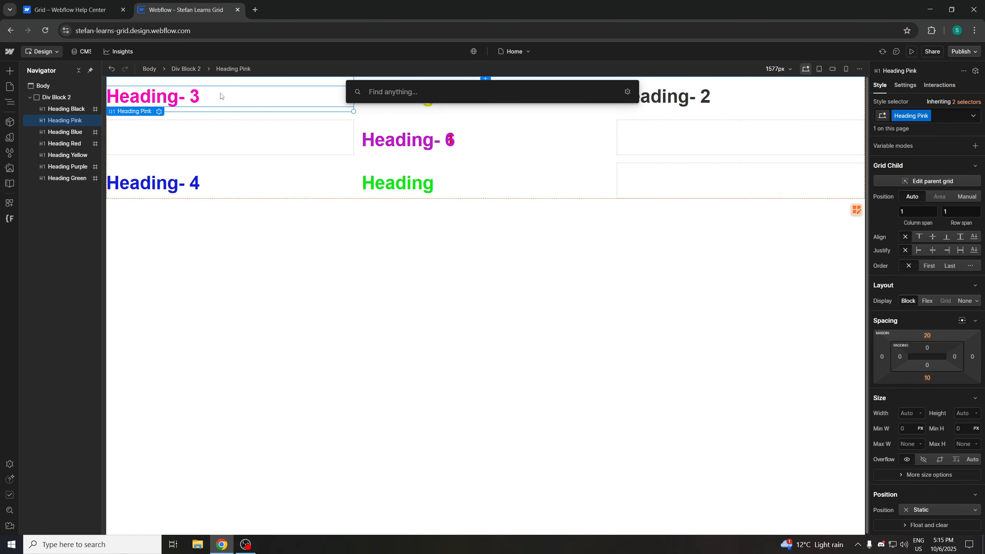
text(d)
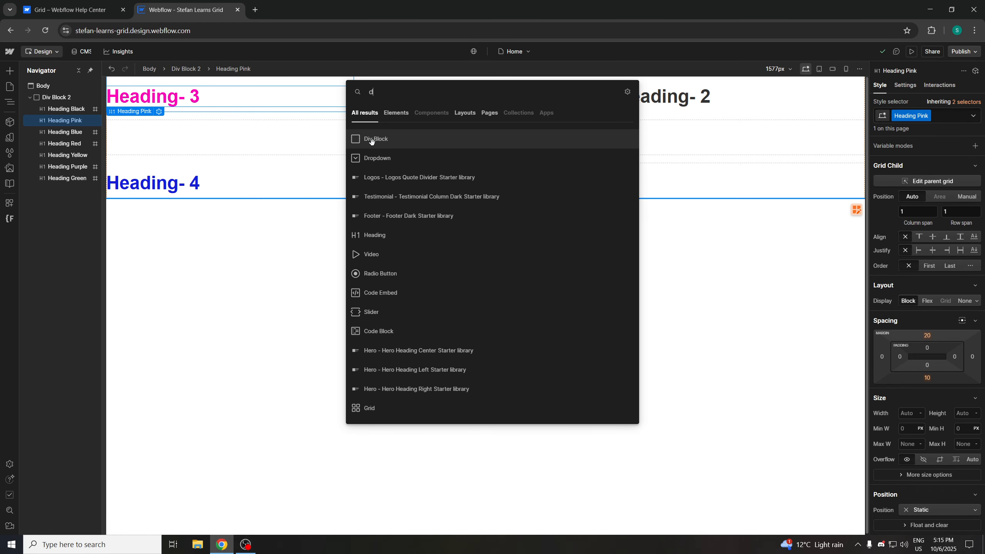
click(351, 138)
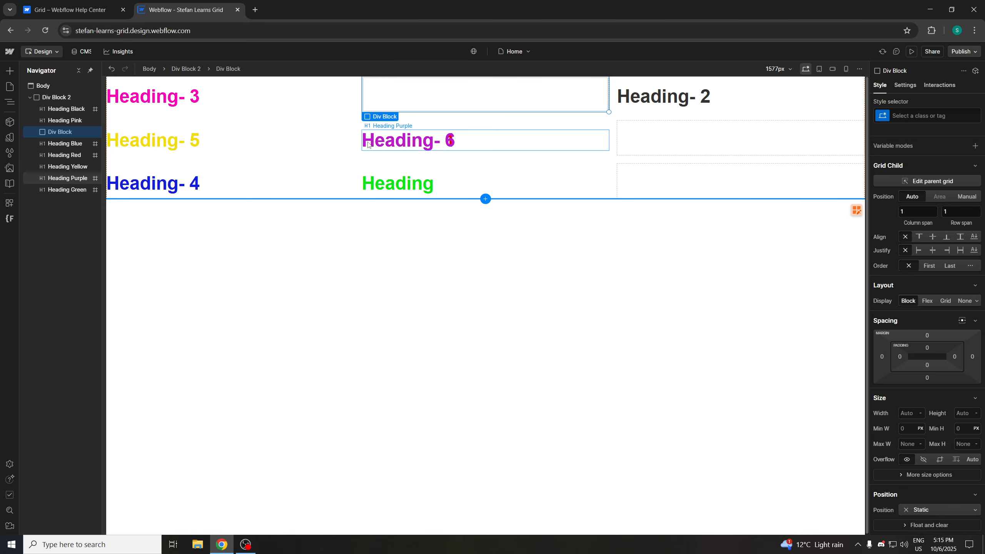
drag(56, 132, 84, 104)
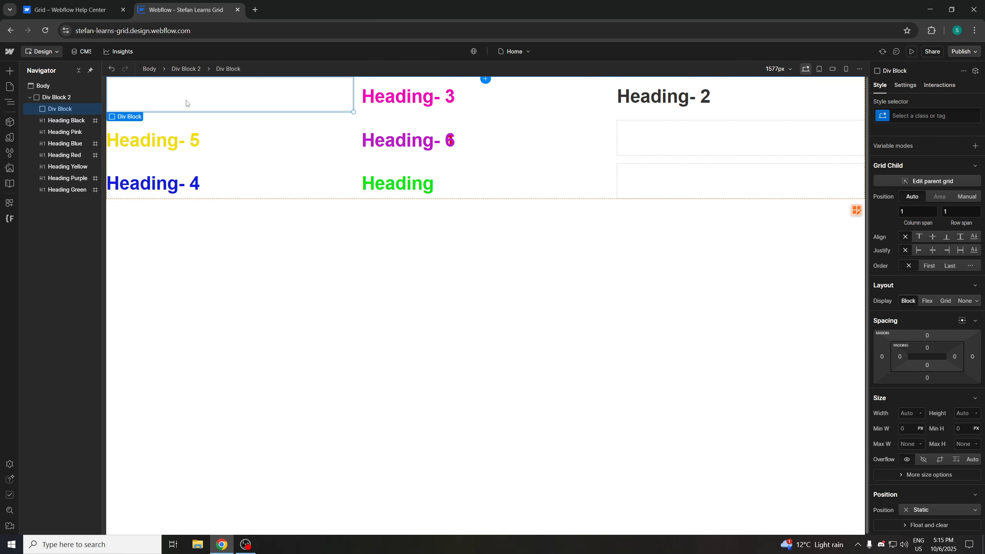
drag(407, 104, 232, 105)
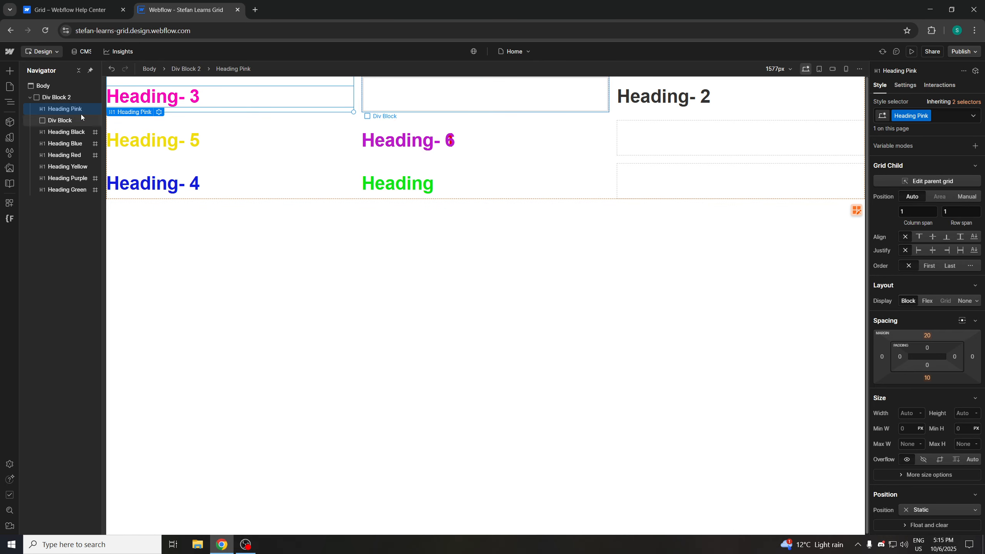
drag(65, 108, 76, 114)
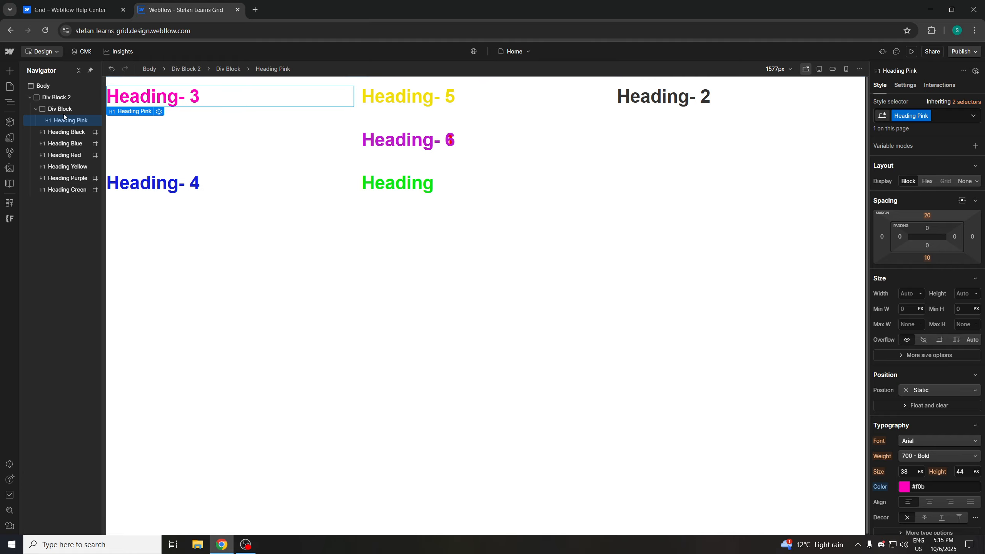
click(58, 109)
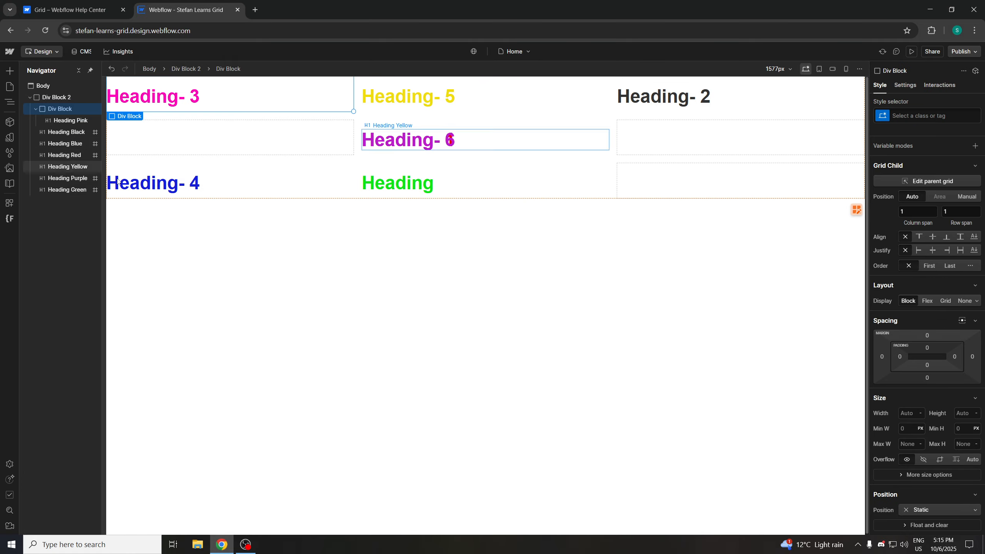
click(200, 98)
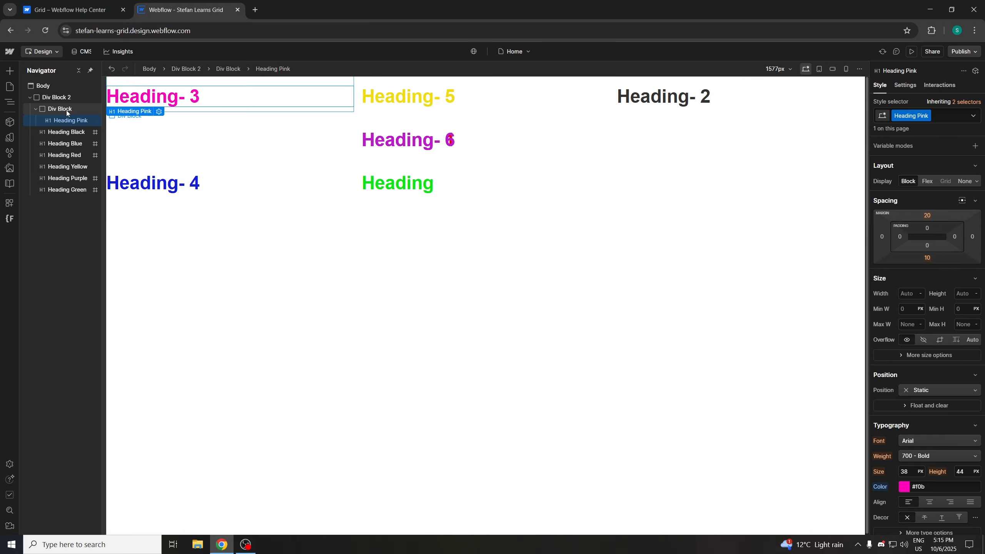
click(67, 110)
click(68, 119)
click(68, 111)
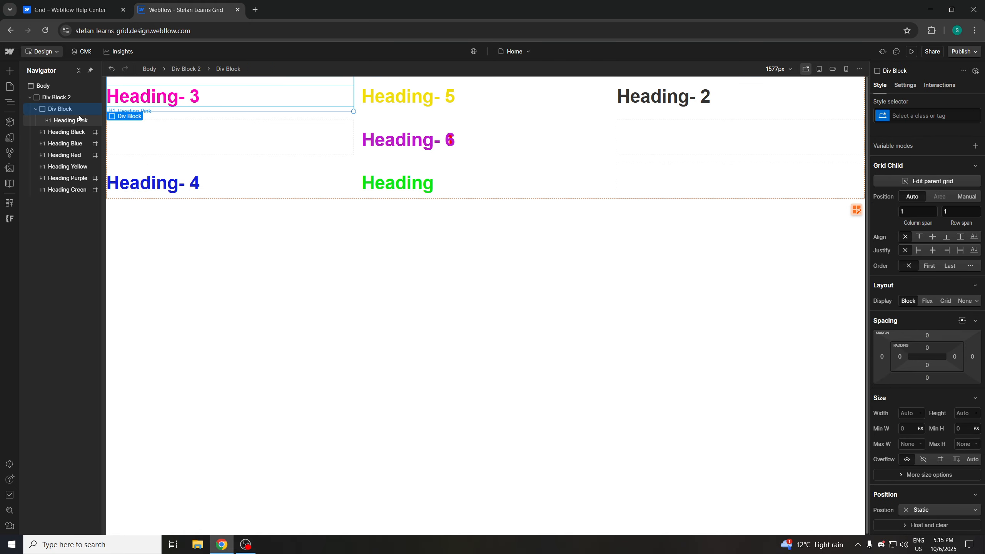
Add a Button to the page and move it into the div block beneath Heading-3
click(31, 98)
click(183, 235)
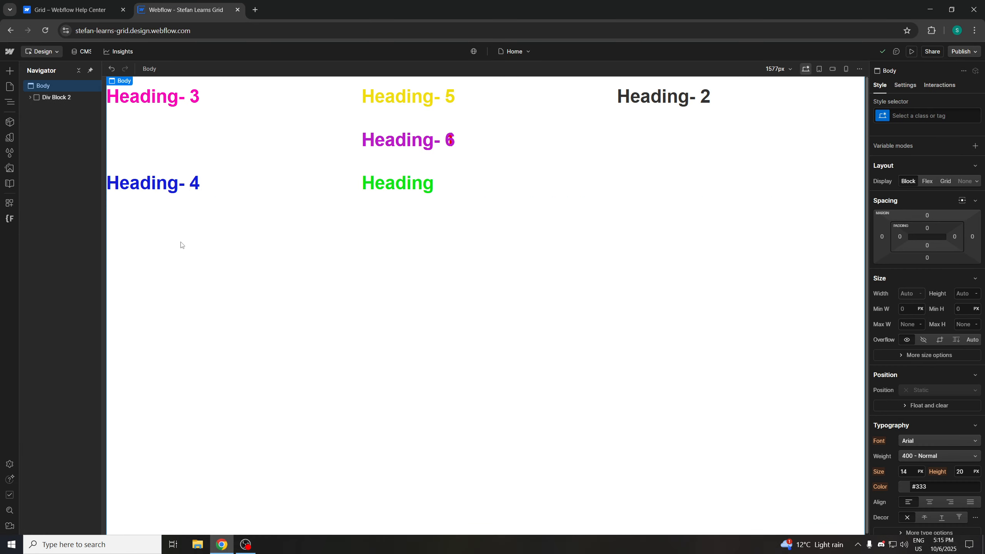
key(ctrl+e)
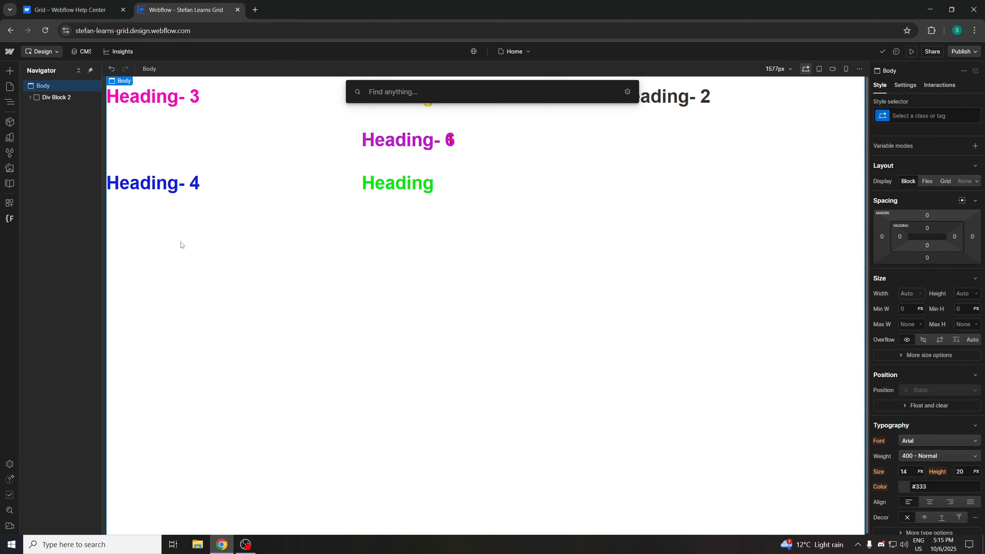
text(button)
key(Return)
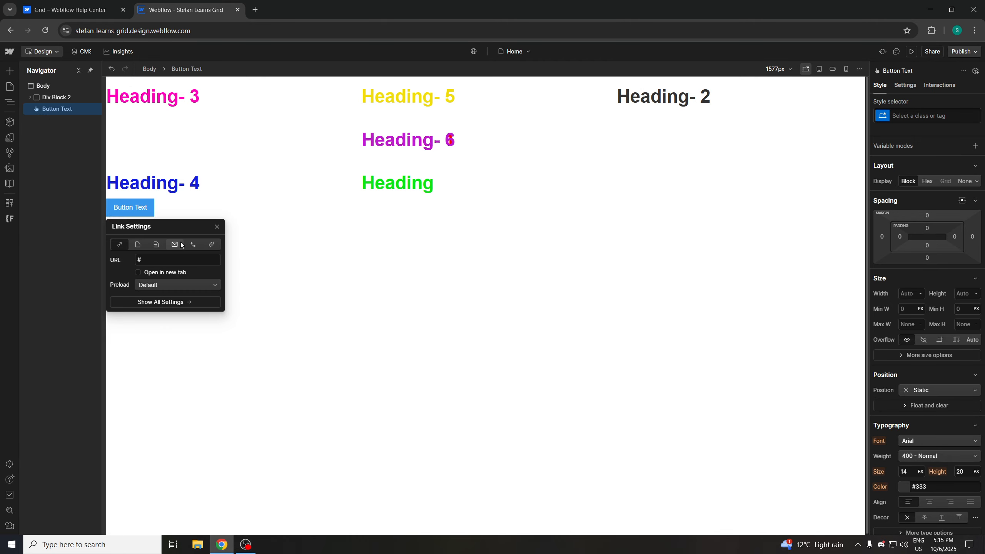
click(281, 250)
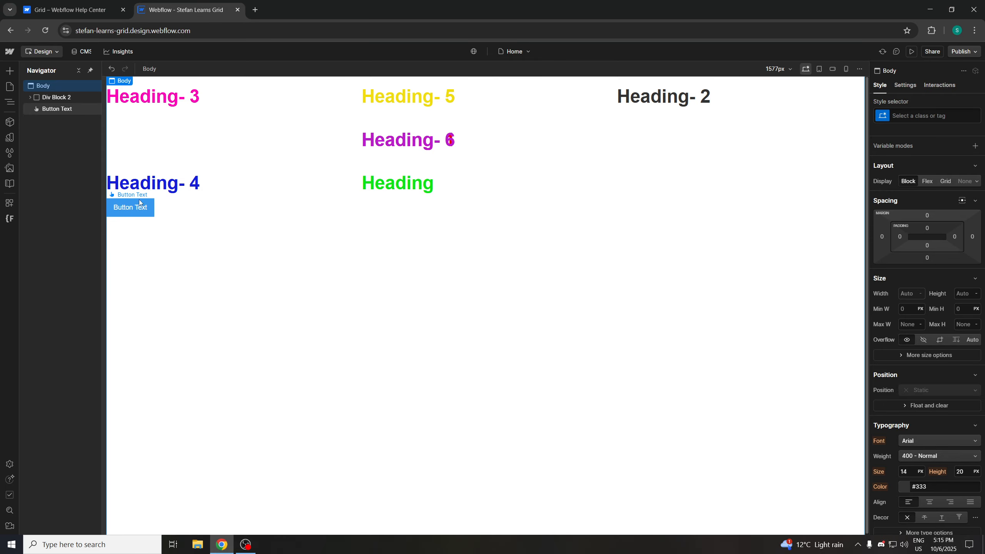
drag(140, 202, 212, 111)
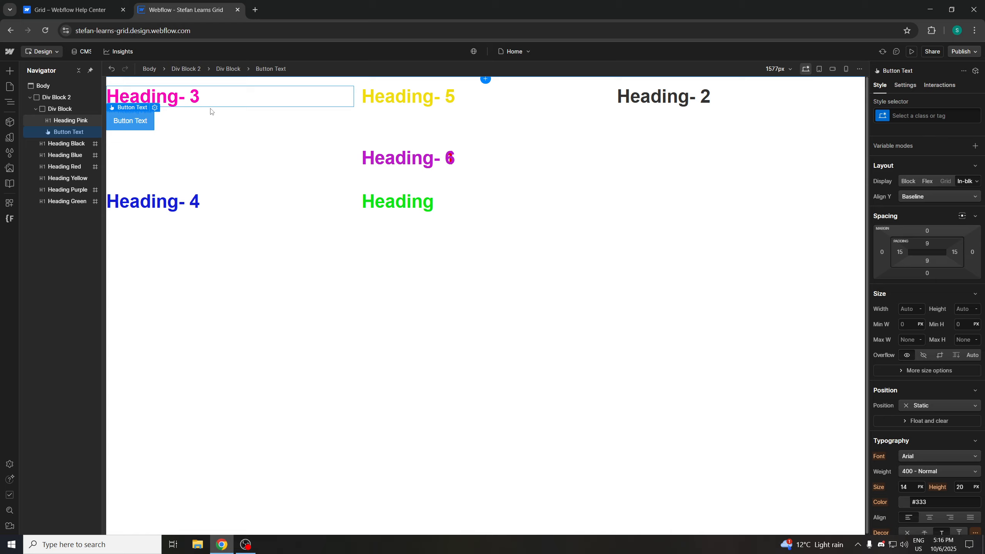
Add a Paragraph and move it into the div block between Heading-3 and the button
click(235, 323)
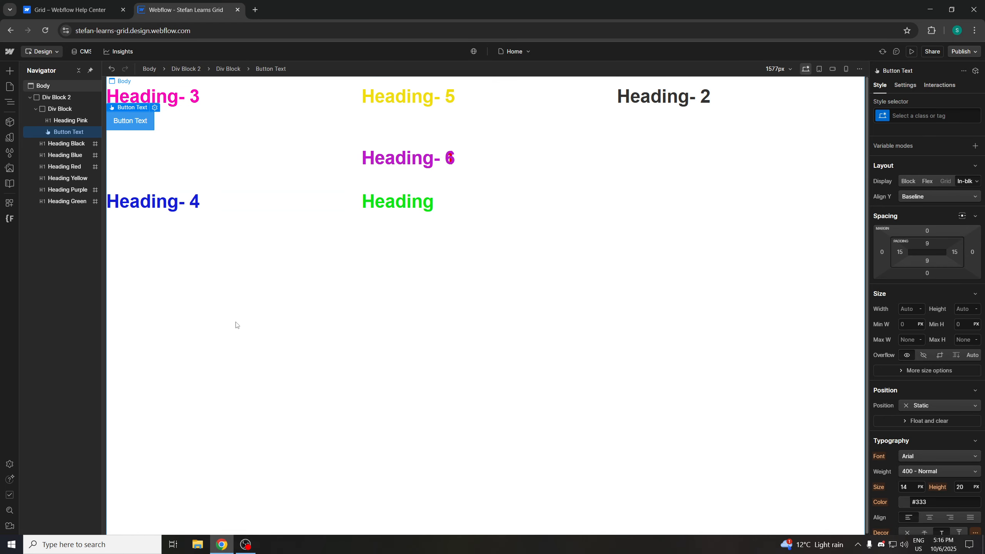
click(65, 112)
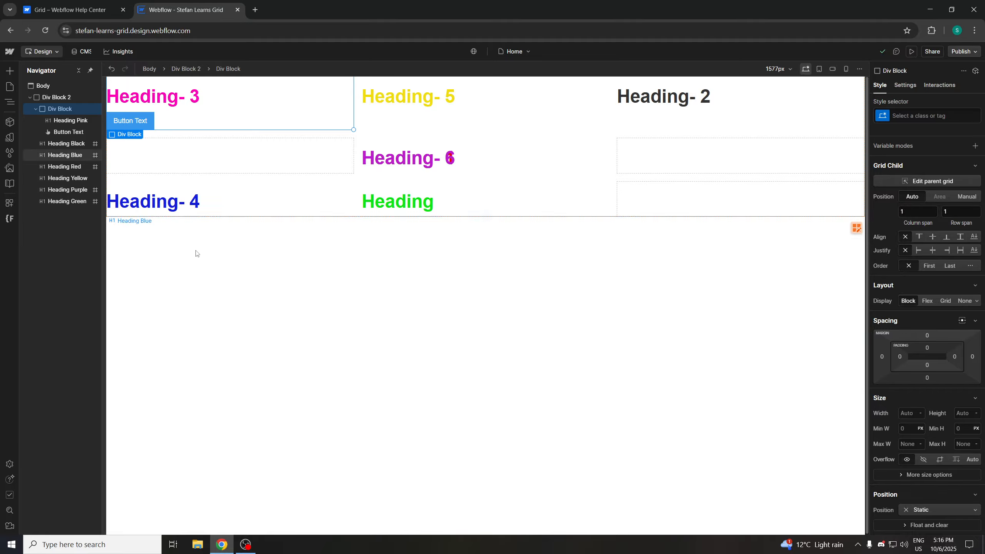
click(190, 281)
key(ctrl+e)
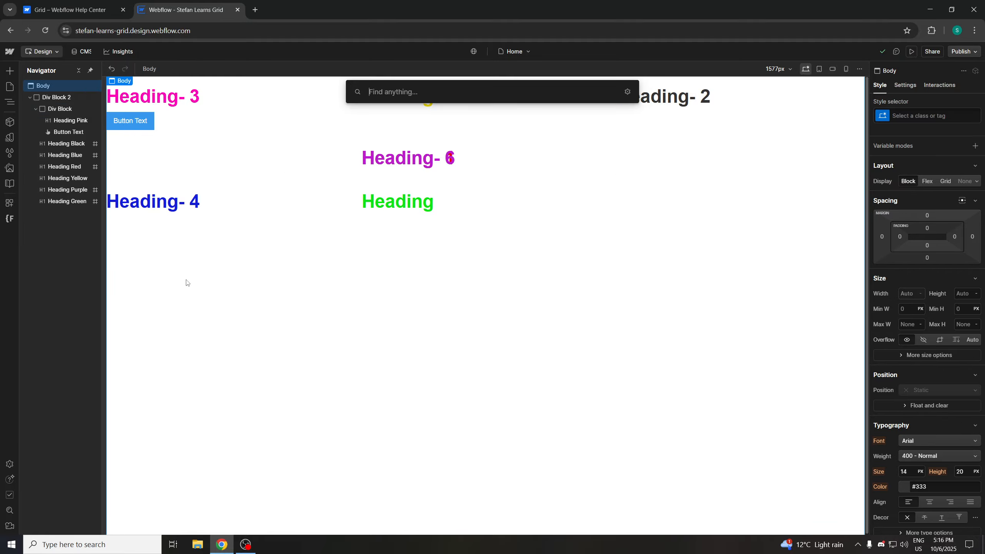
text(para)
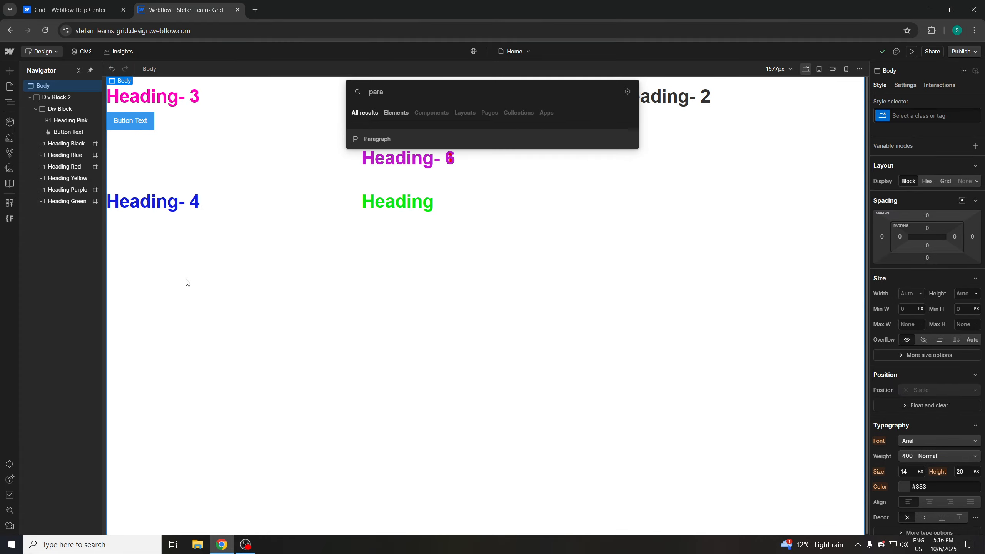
key(Return)
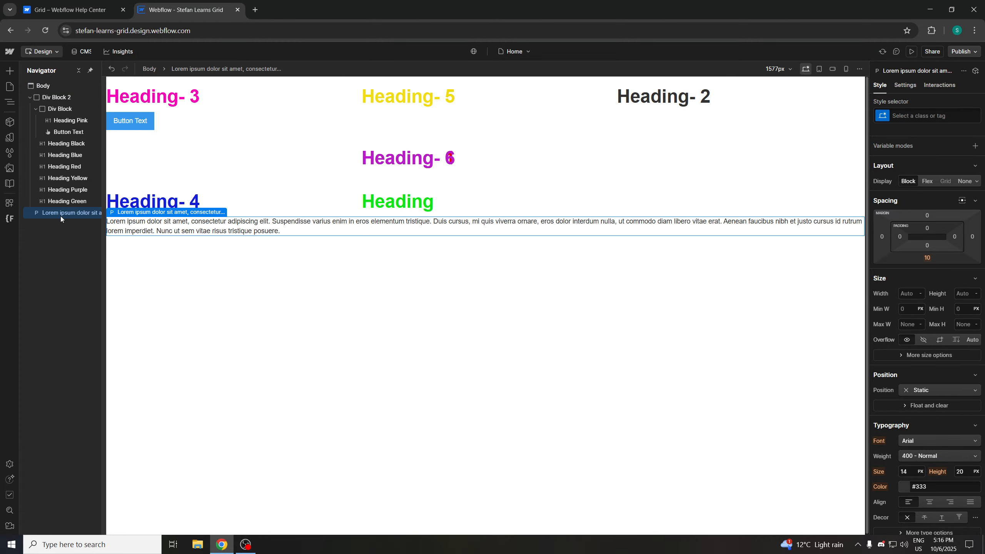
drag(60, 216, 74, 124)
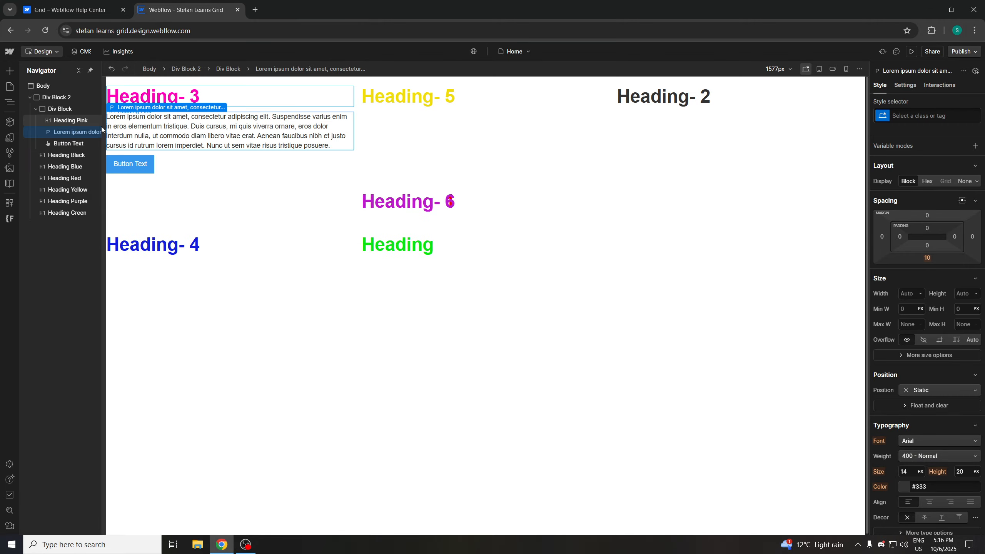
click(306, 190)
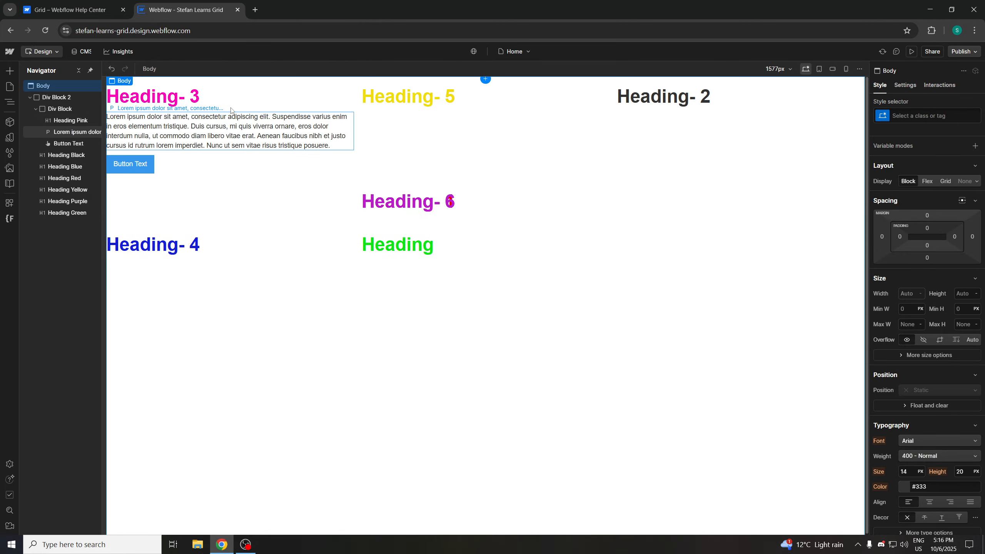
click(66, 105)
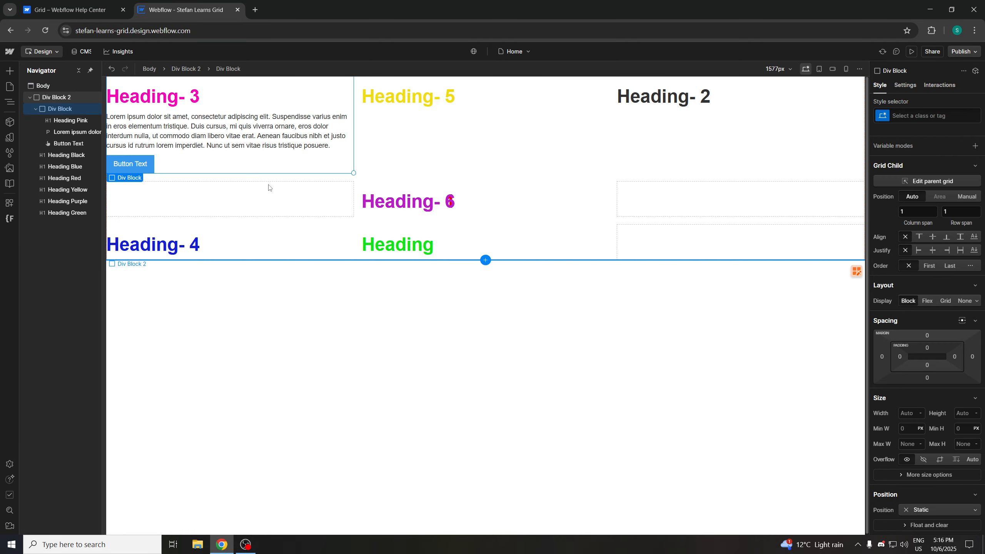
Delete all the other colored headings from the grid, leaving only the div block card
click(69, 155)
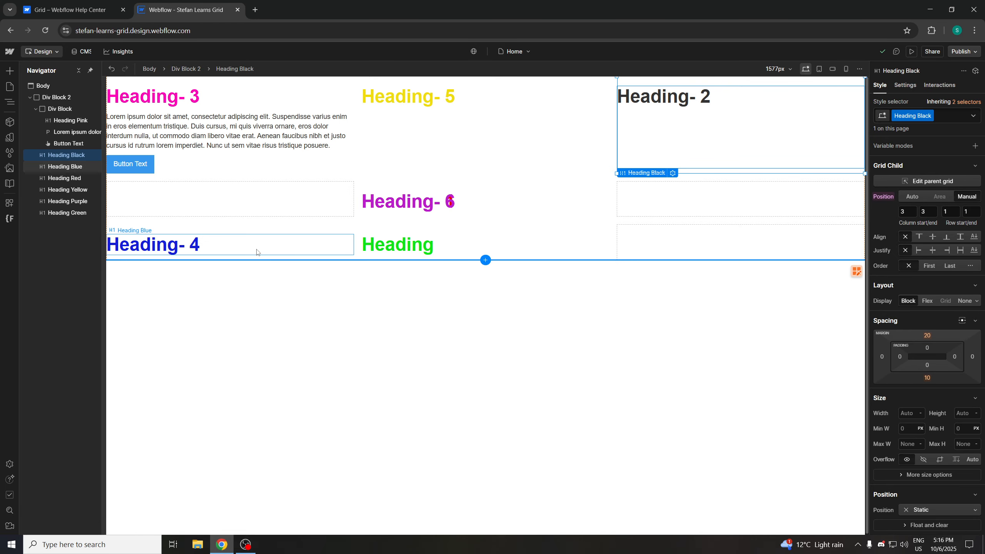
key(Delete)
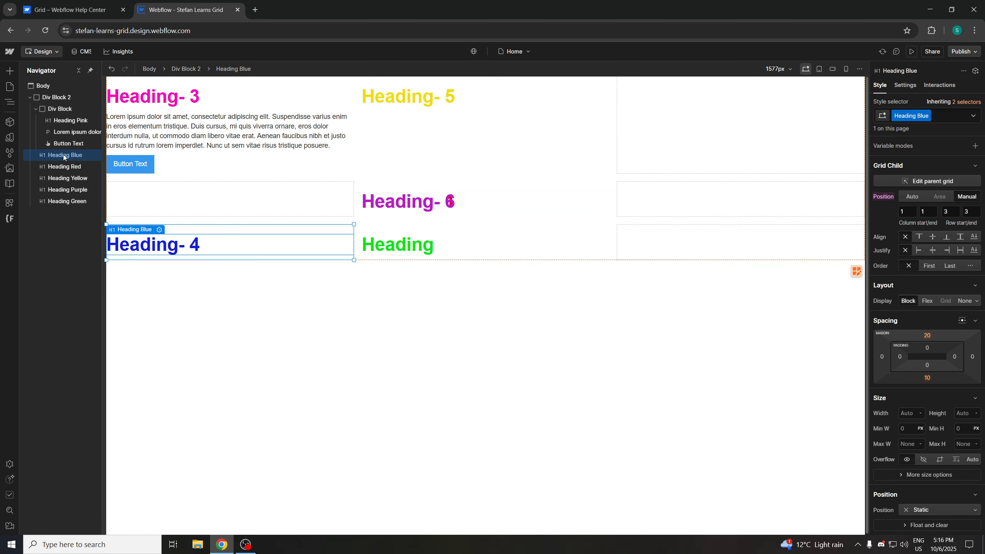
key(Delete)
key(Delete)
key(Delete)
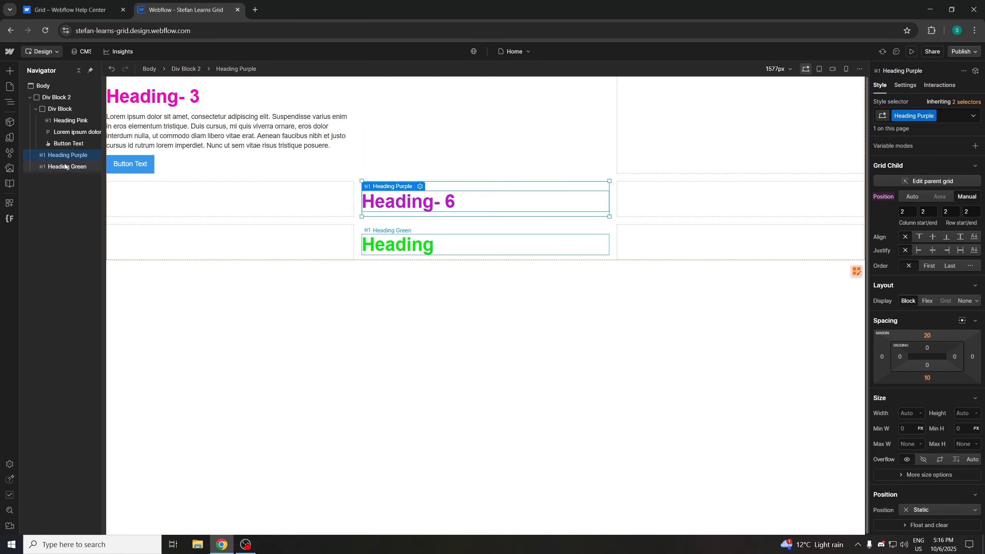
click(66, 166)
key(Delete)
key(Delete)
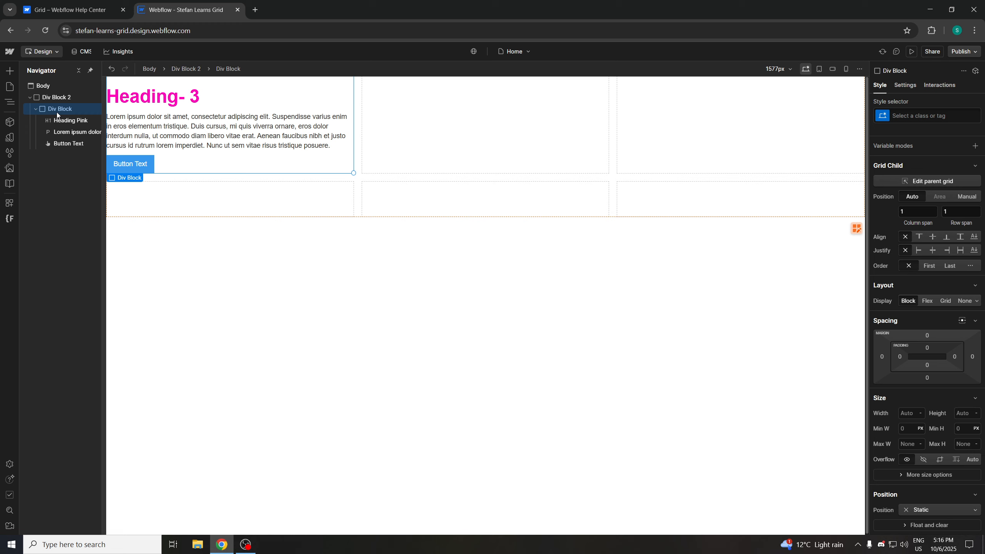
Duplicate the card div block repeatedly to fill the grid with identical cards
key(ctrl+d)
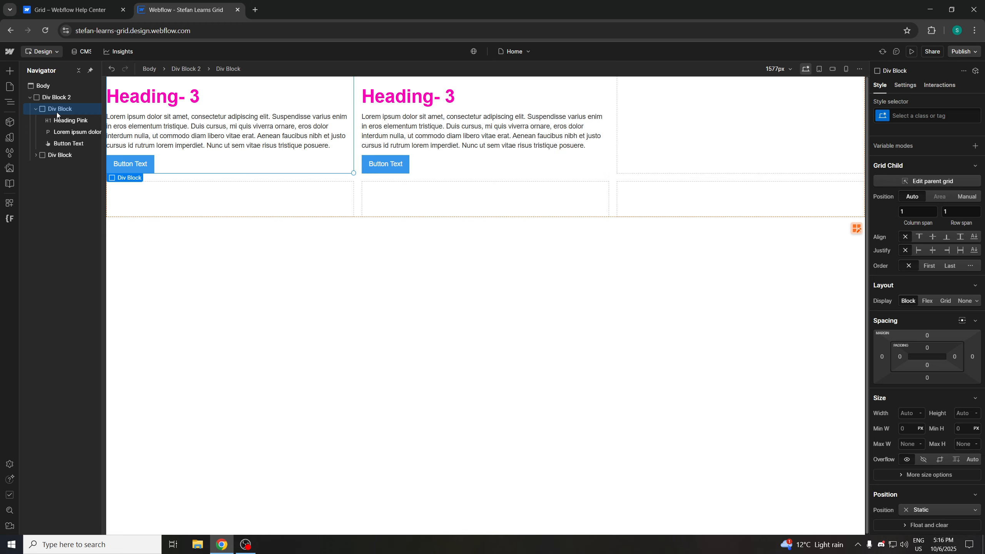
key(ctrl+d)
key(ctrl+d)
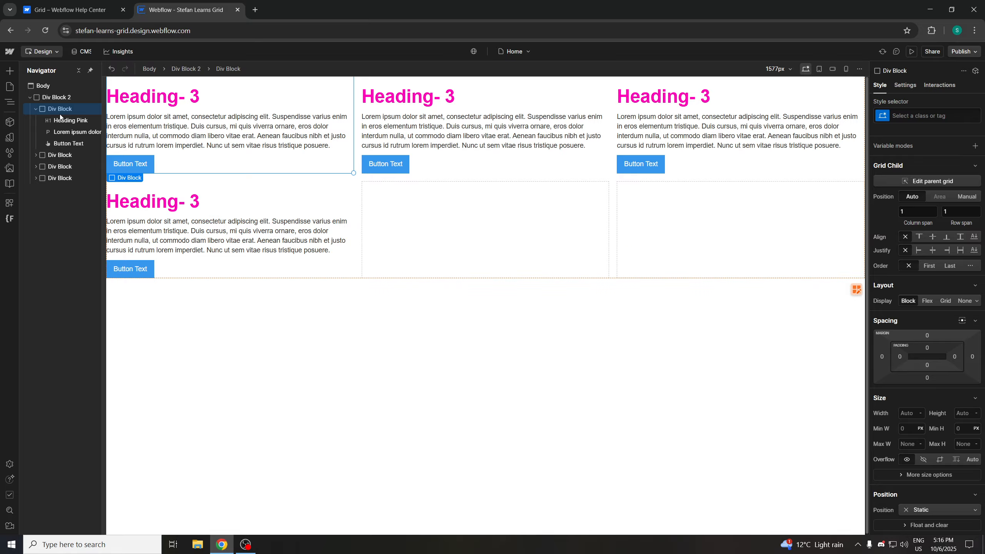
key(ctrl+d)
key(ctrl+d)
key(ctrl+d)
key(ctrl+d)
key(ctrl+d)
key(ctrl+d)
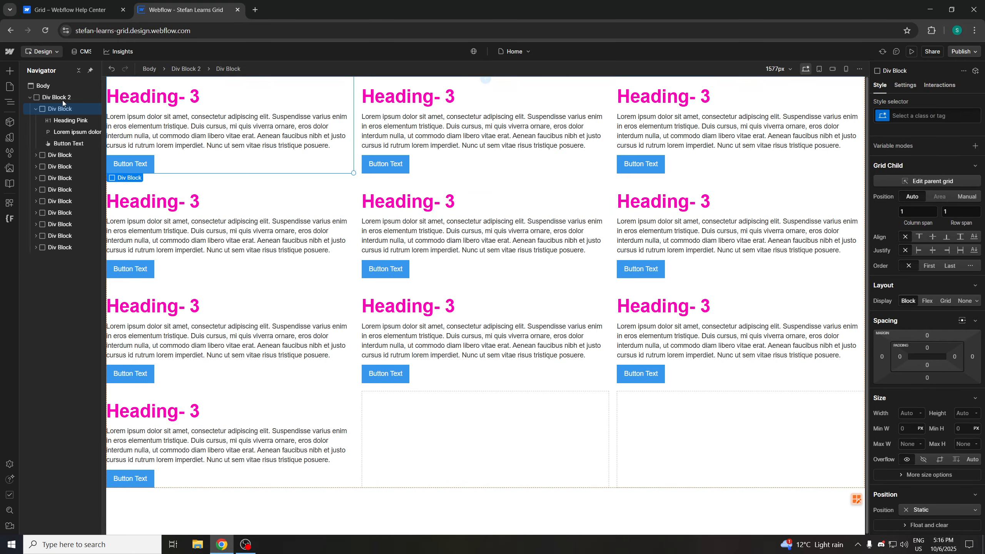
Nest the first card div block inside the second card div block in the Navigator
click(33, 108)
click(34, 101)
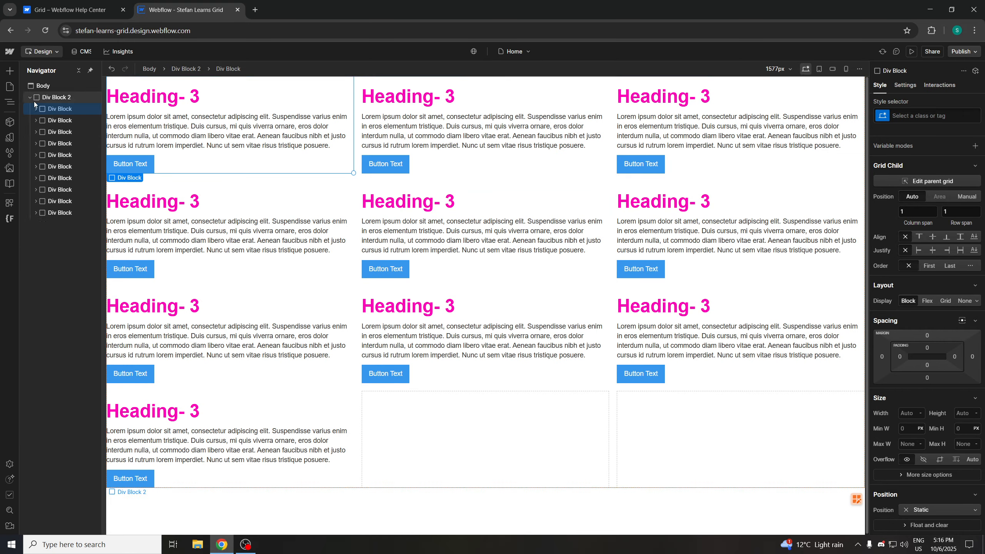
click(30, 98)
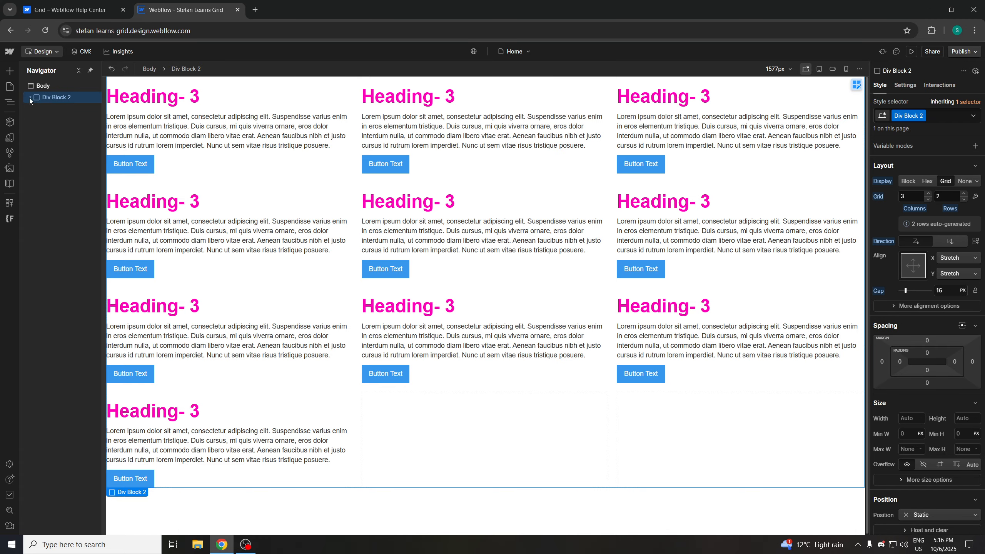
click(29, 98)
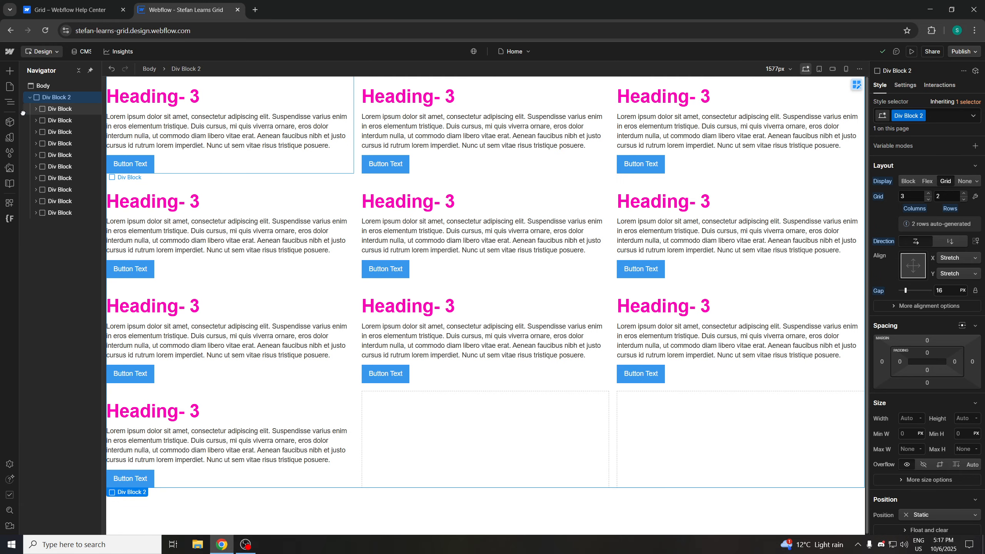
drag(58, 109, 57, 124)
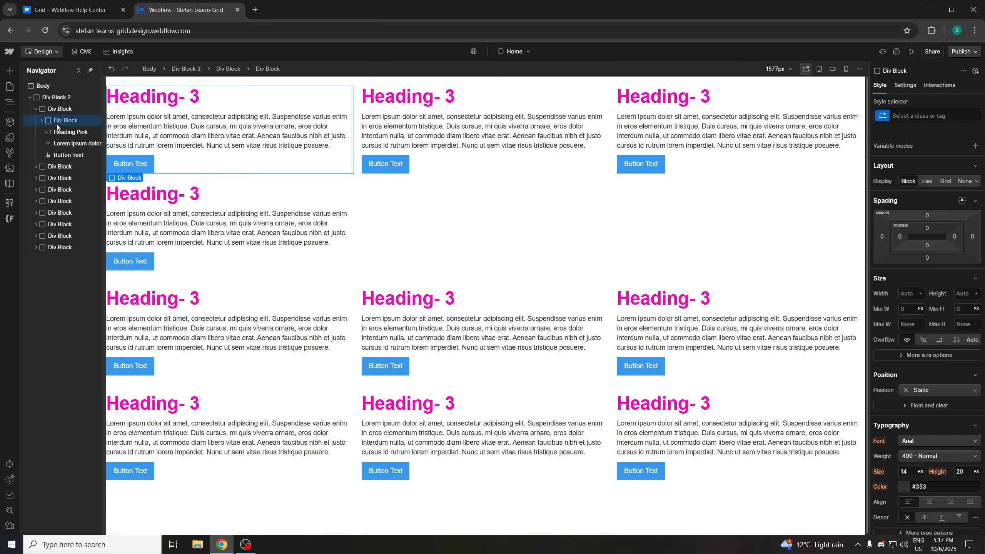
Undo the card nesting and rename the outer Div Block 2 class to Grid
key(ctrl+z)
click(38, 119)
click(51, 97)
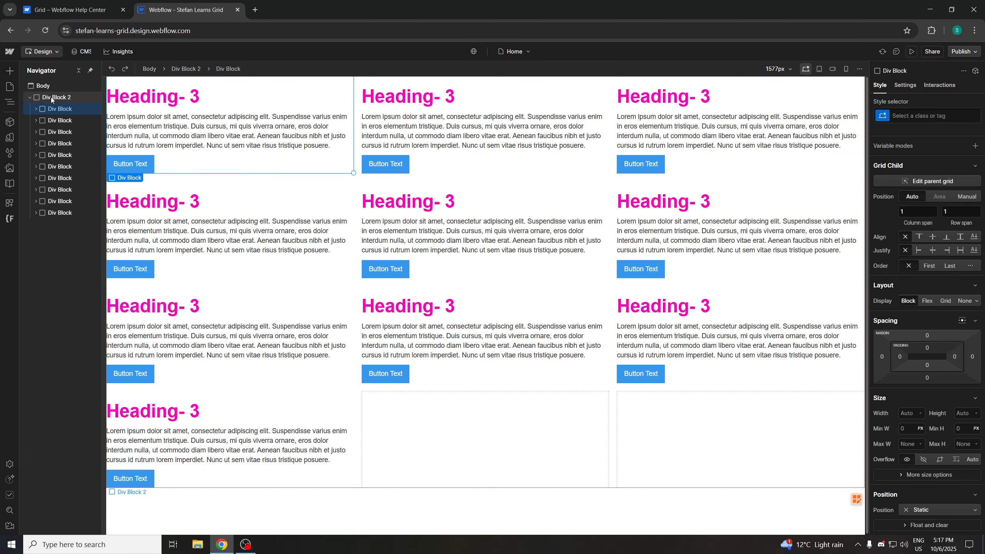
right_click(52, 97)
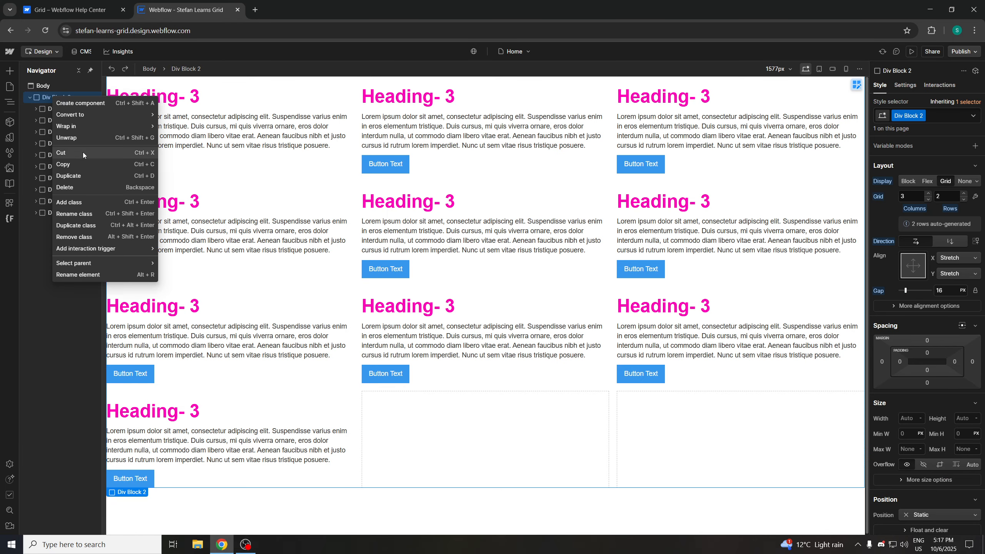
click(89, 213)
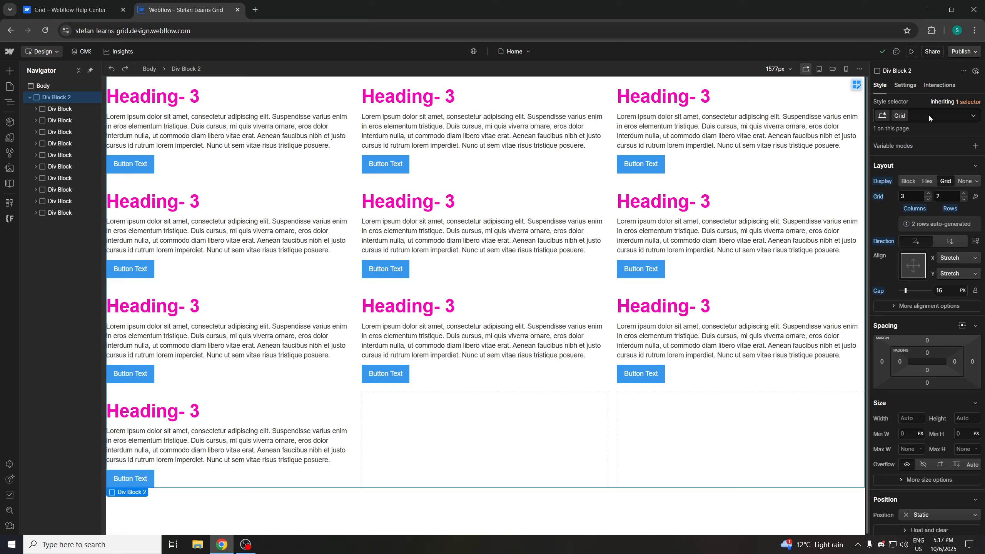
key(Return)
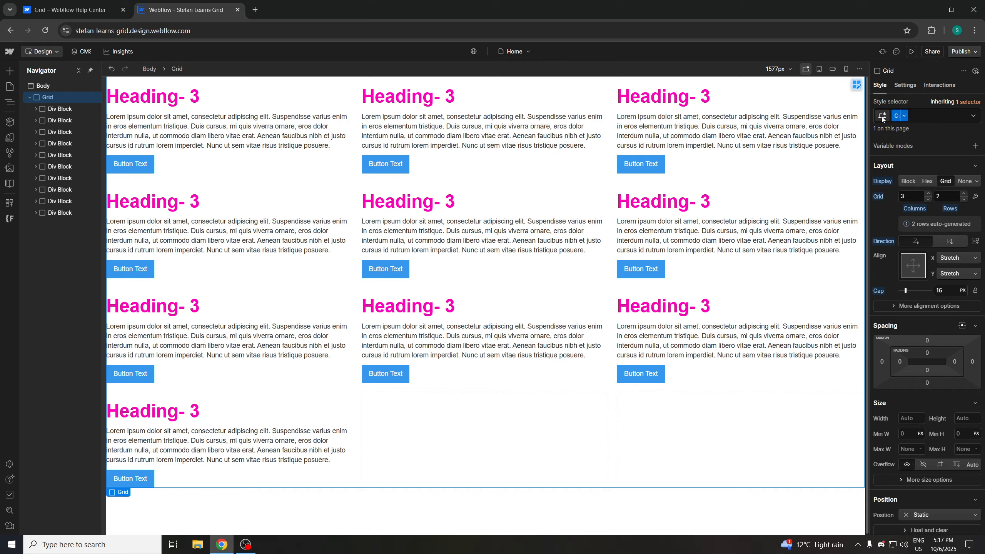
Assign a new class named Cell Pink to the first card div block
click(68, 110)
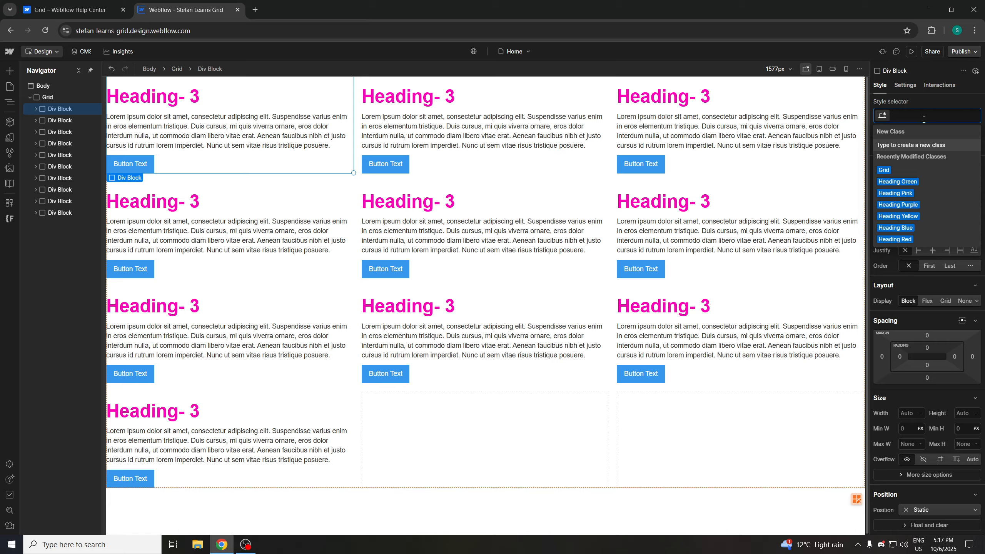
text(Cell)
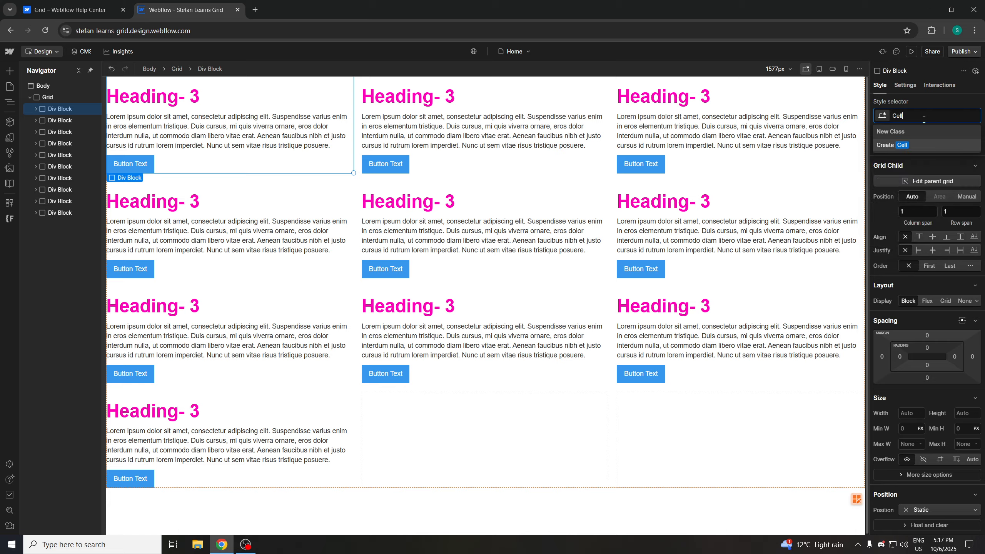
text( Pink)
key(Return)
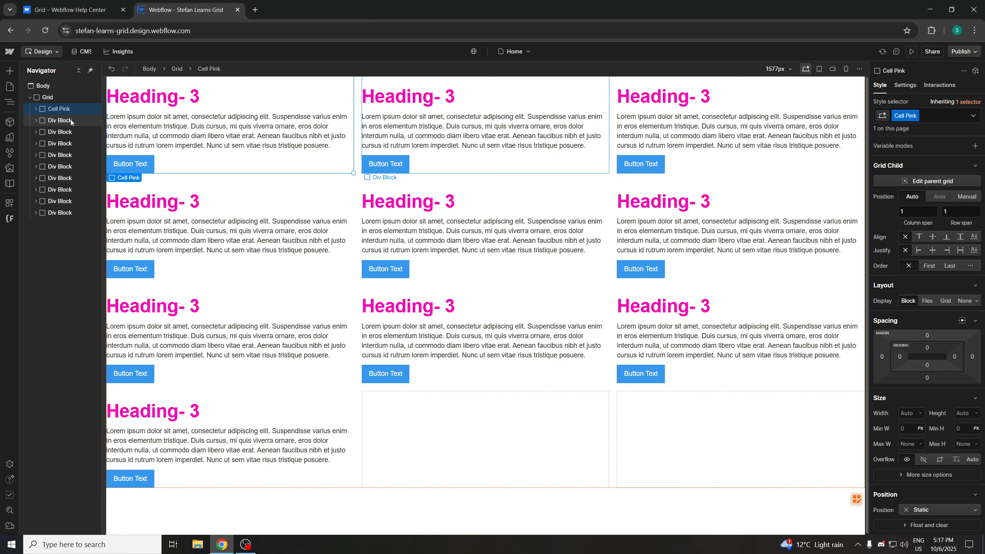
Rename the first card's class to Cell
click(914, 115)
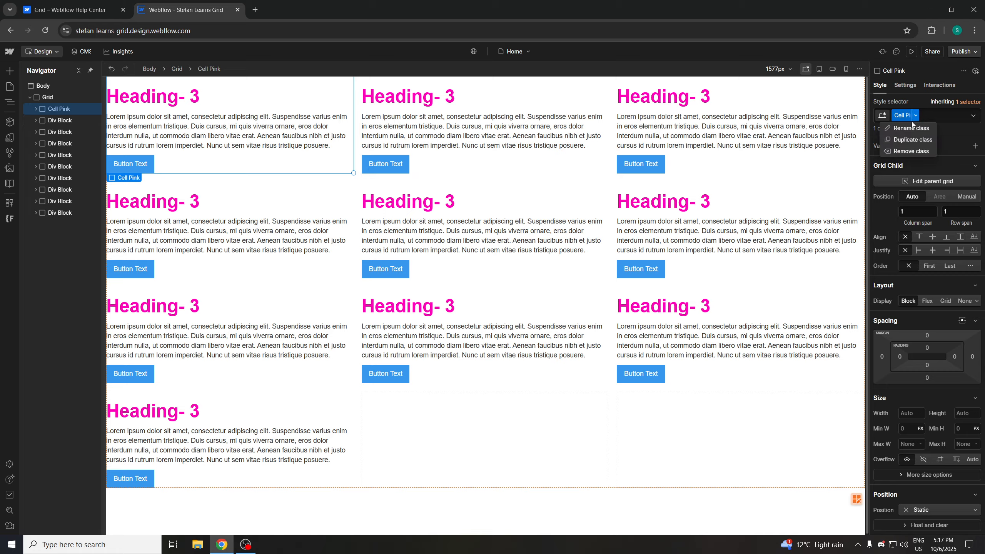
click(912, 130)
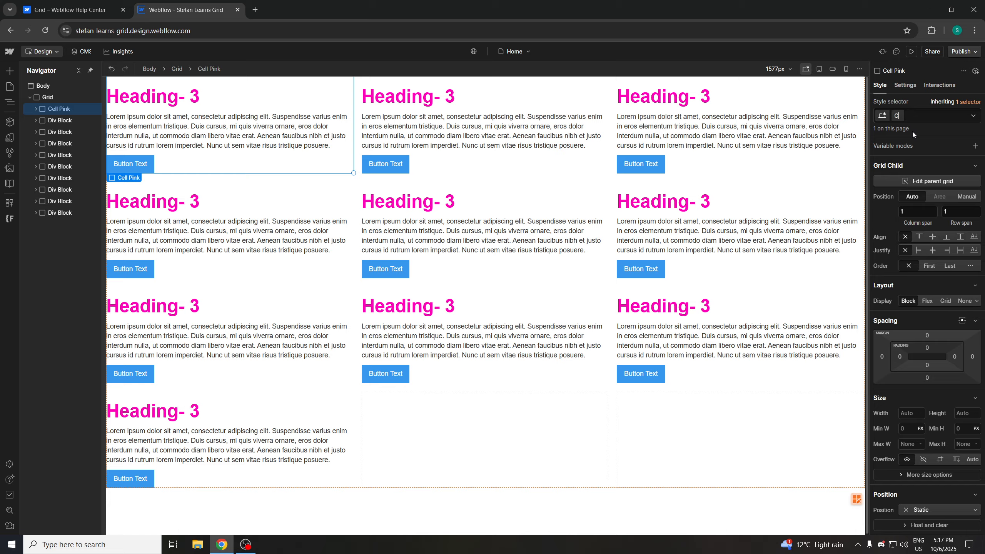
key(Return)
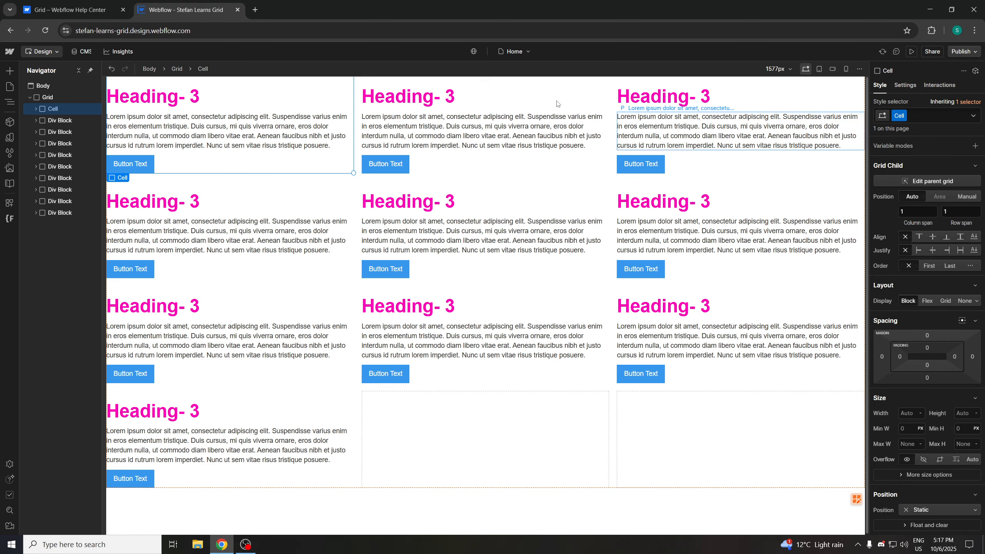
Delete all the other unclassed card div blocks, leaving only the Cell card in the grid
click(78, 123)
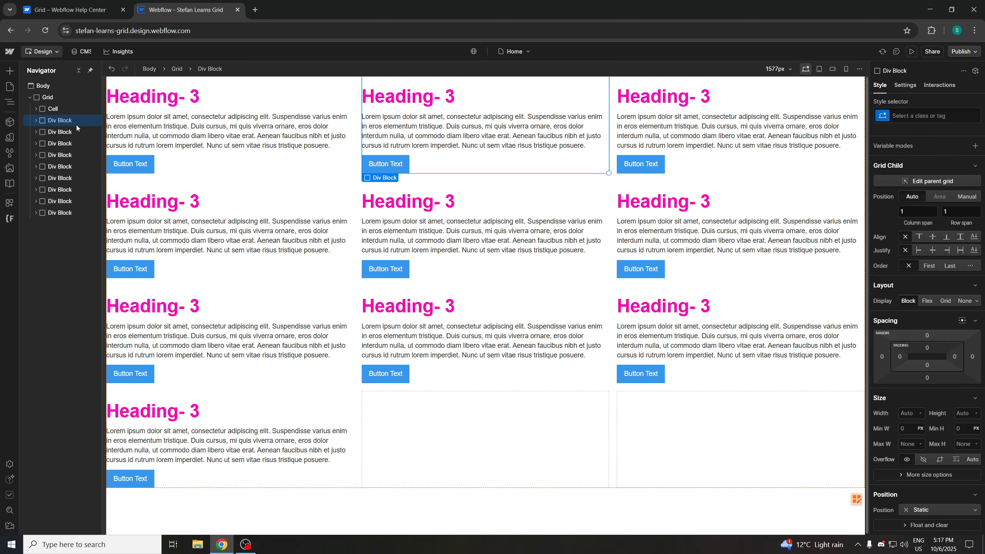
key(Delete)
click(75, 129)
key(Delete)
key(Delete)
key(Delete)
key(Delete)
key(Delete)
key(Delete)
key(Delete)
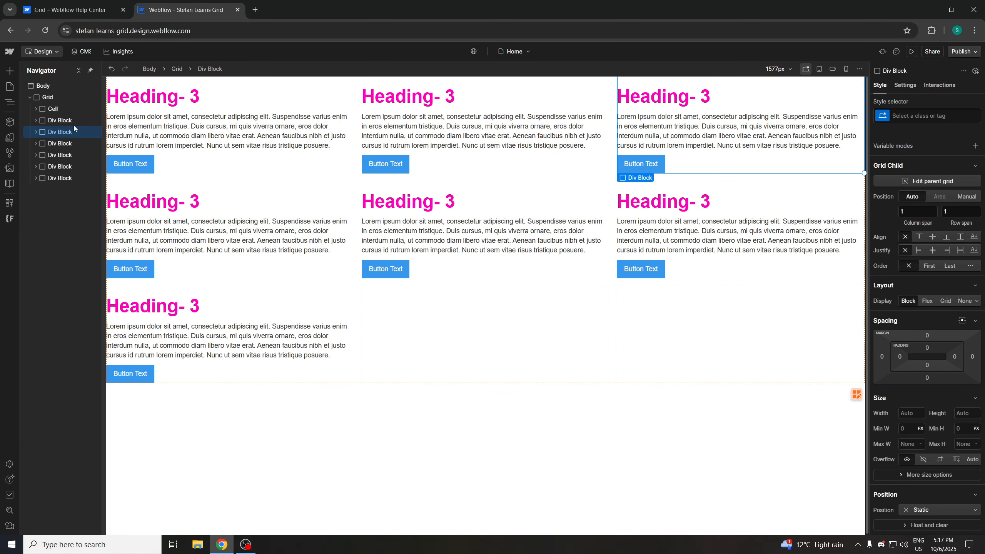
key(Delete)
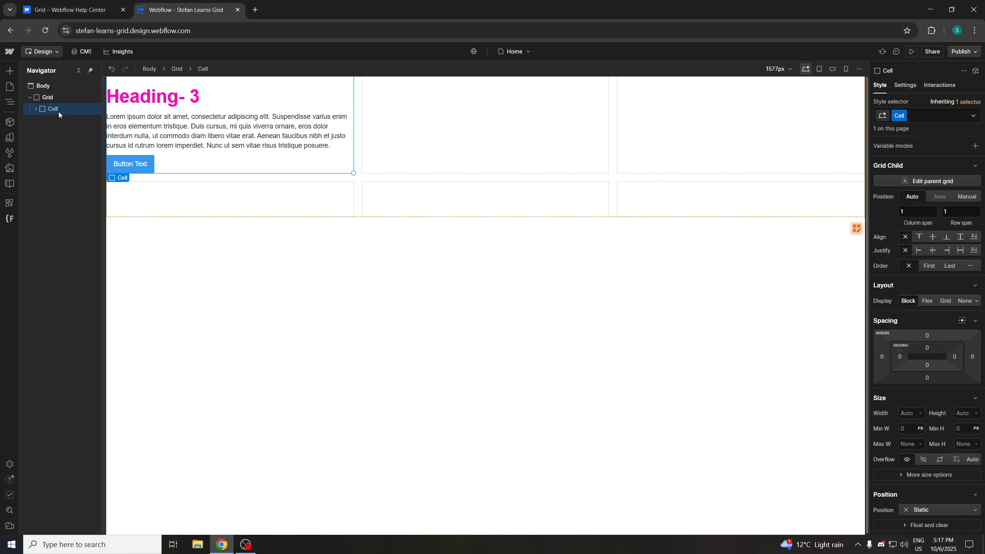
Duplicate the Cell card until the grid holds nine cards
key(ctrl+d)
key(ctrl+d)
key(ctrl+d)
key(ctrl+d)
key(ctrl+d)
key(ctrl+d)
key(ctrl+d)
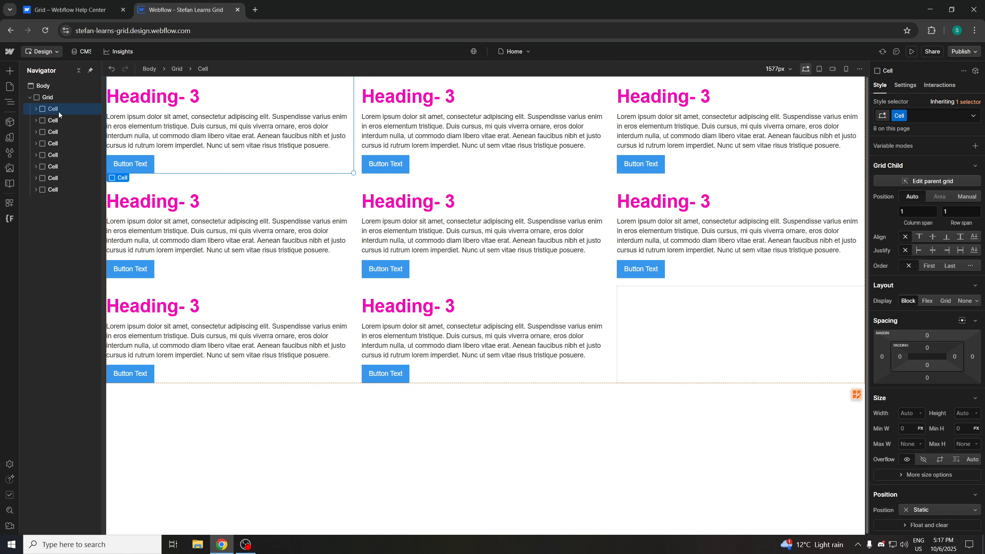
key(ctrl+d)
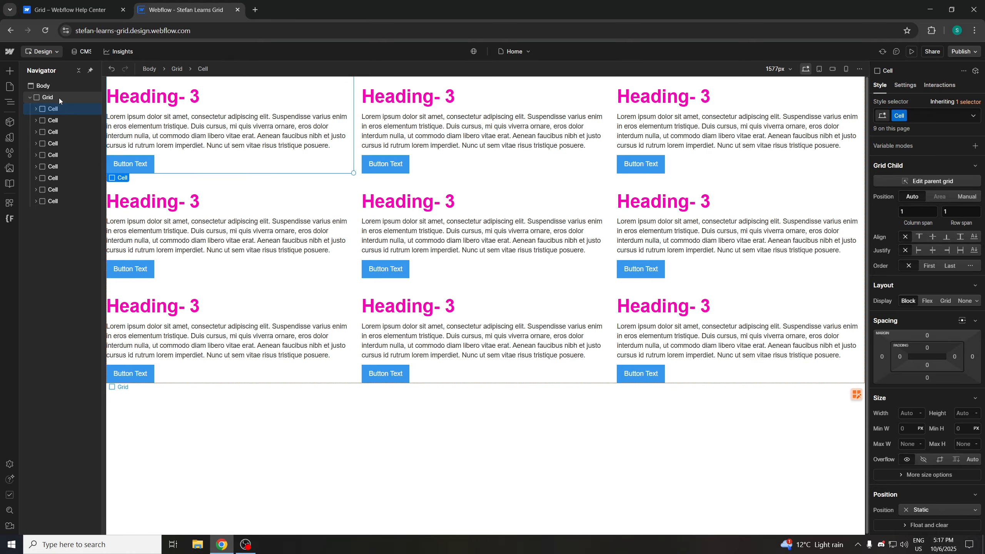
Set the Grid's row count to 3
click(59, 98)
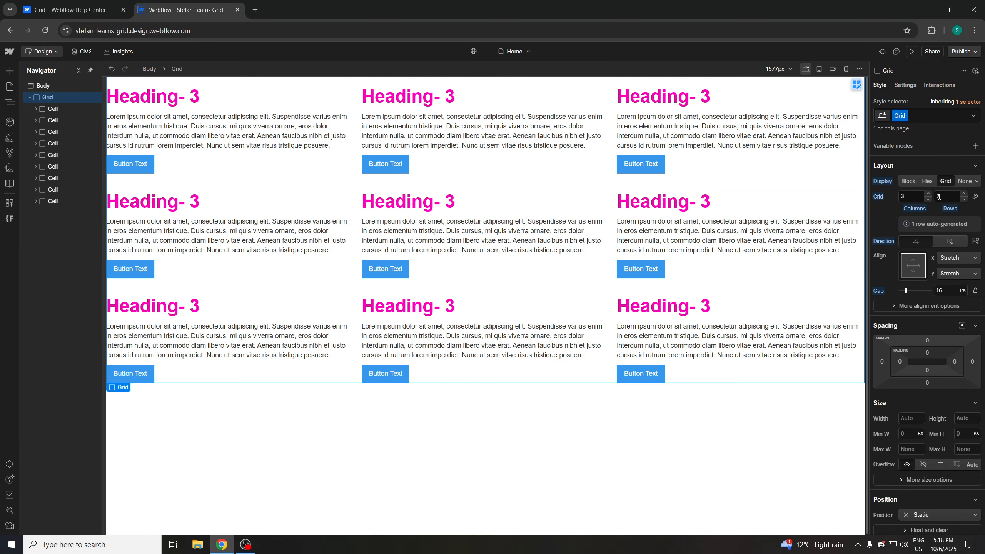
click(975, 196)
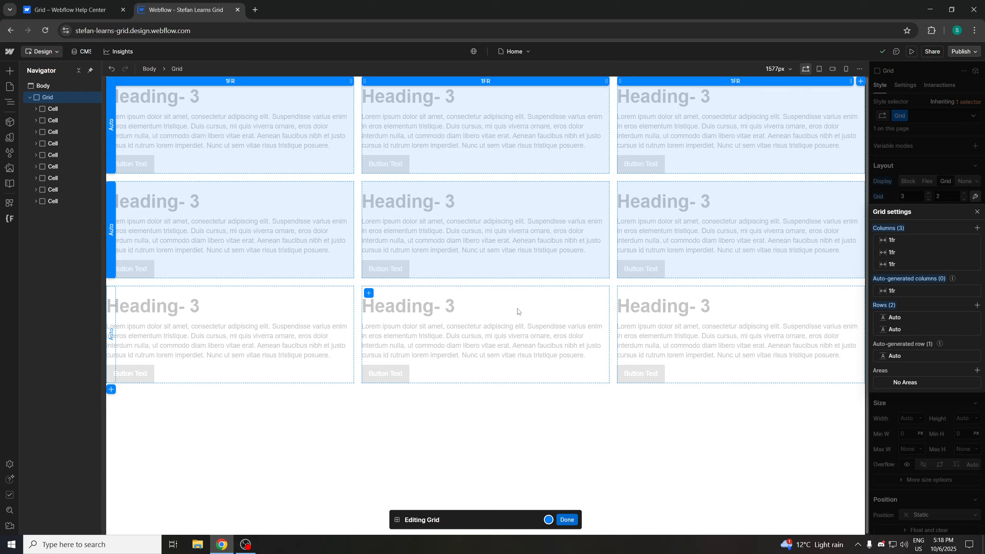
key(Escape)
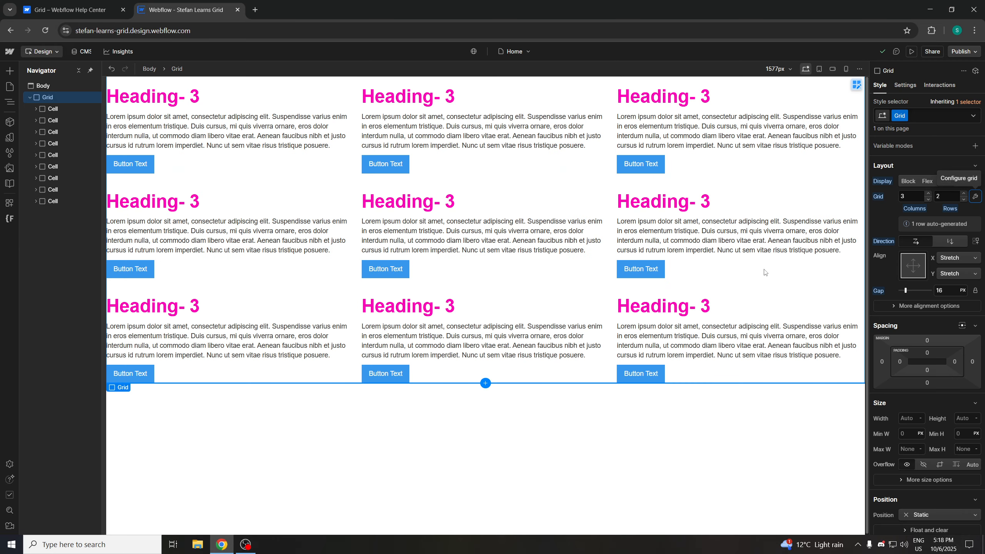
click(945, 196)
text(3)
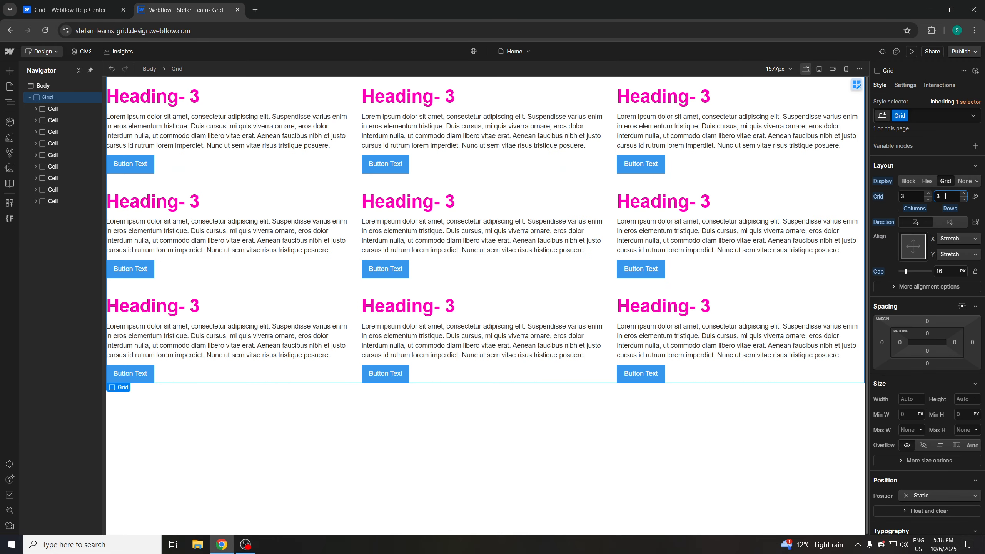
click(975, 196)
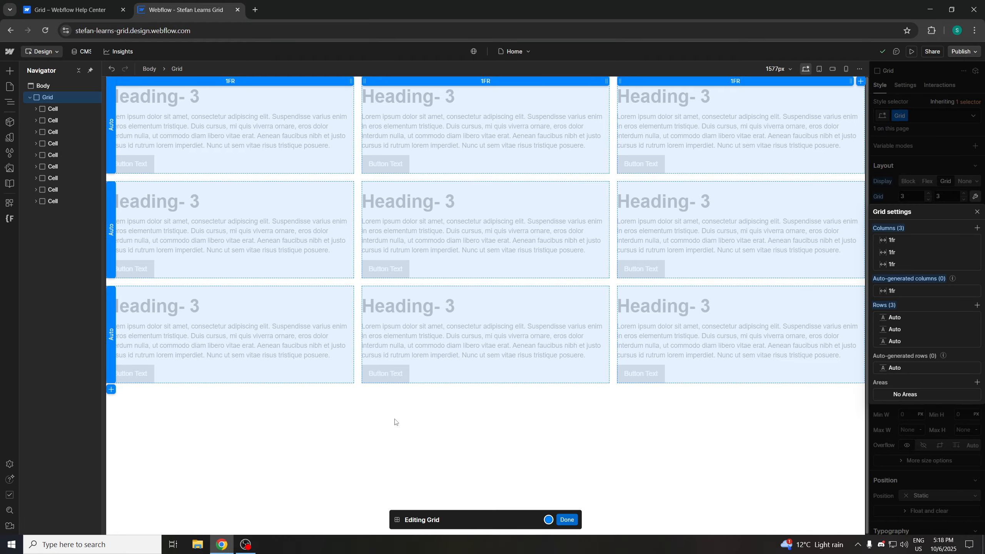
key(Escape)
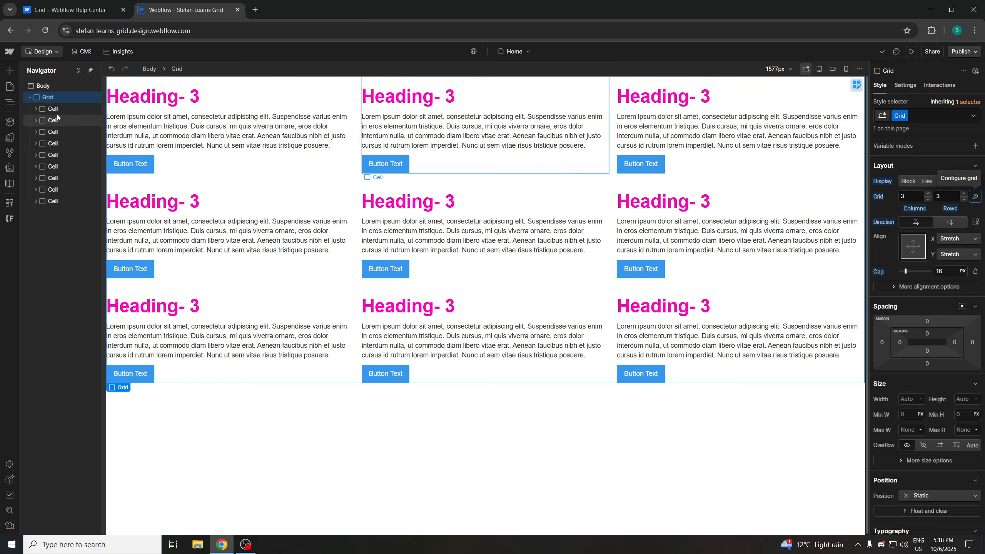
Expand the first Cell in the Navigator to inspect its children
click(40, 111)
click(38, 109)
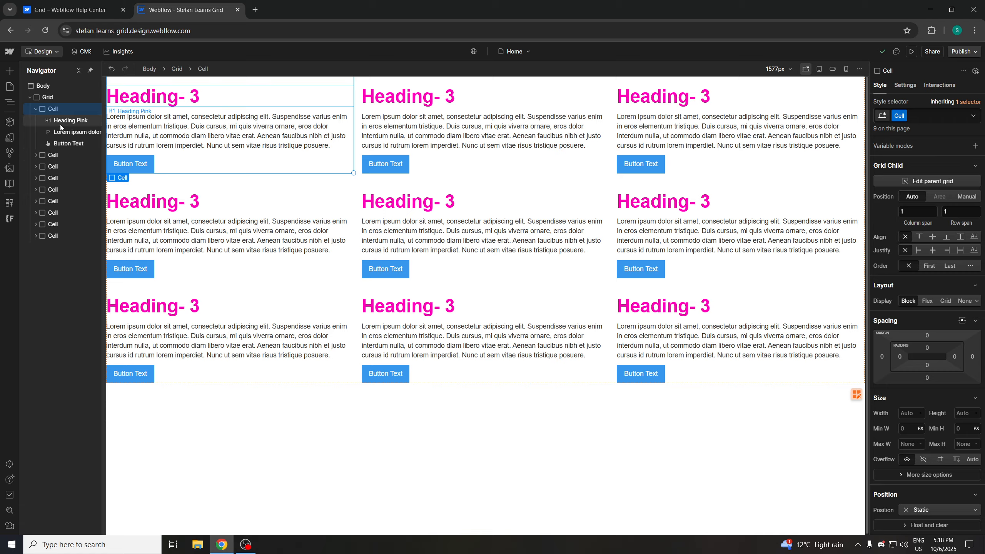
click(36, 109)
click(30, 97)
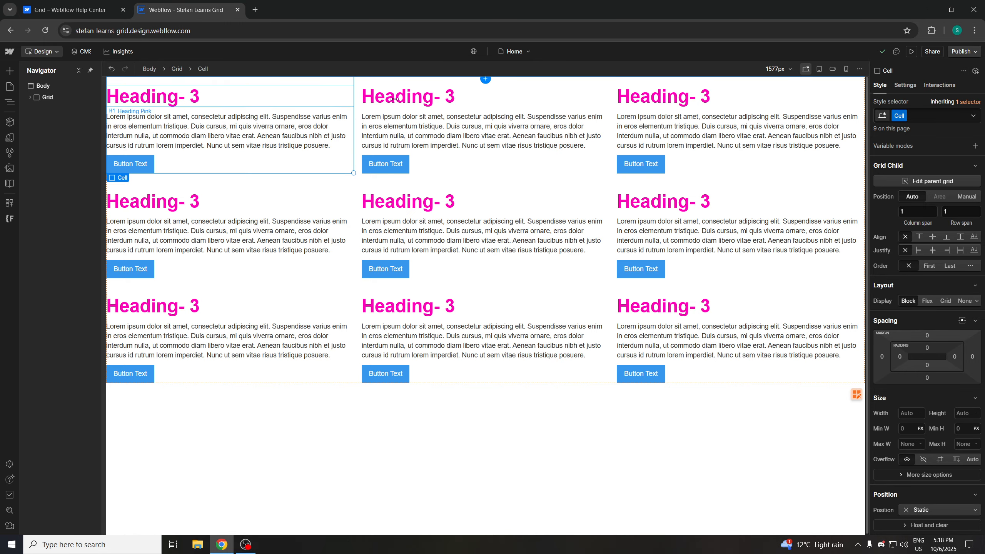
Switch to the help article and read the section on nesting multiple elements in a grid cell
click(91, 3)
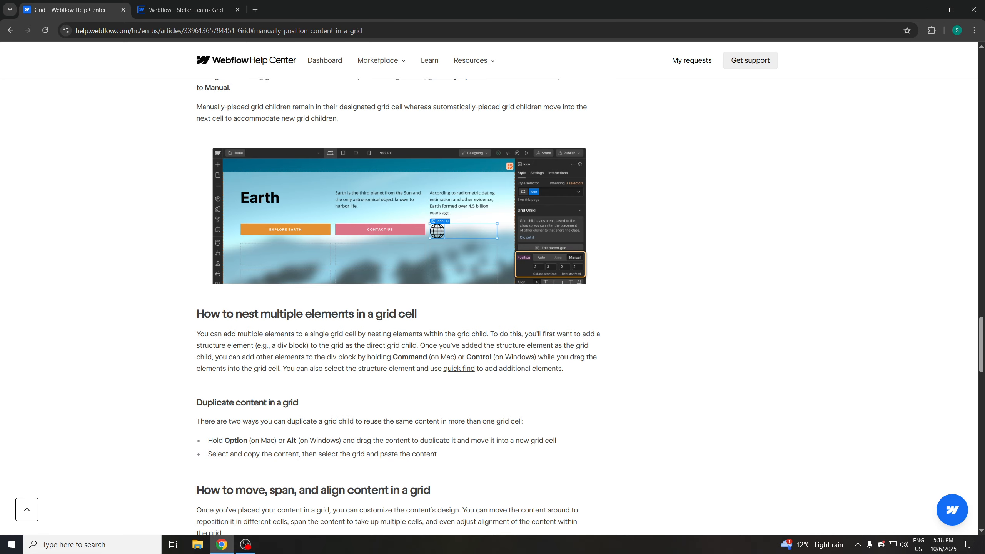
drag(214, 334, 247, 336)
click(343, 345)
drag(564, 369, 286, 370)
click(316, 388)
scroll(297, 371, down, 2)
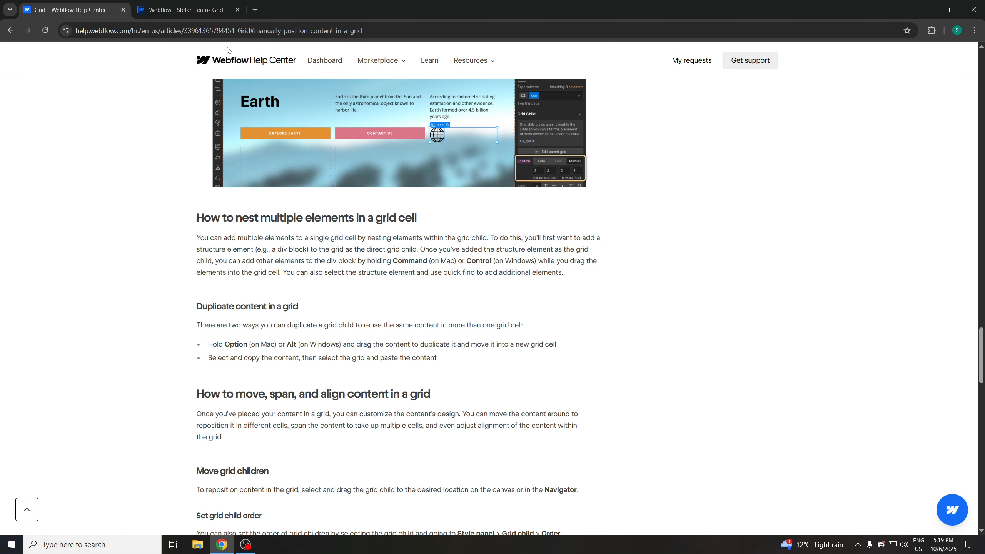
Return to the designer and select the third-row cells on the canvas and in the Navigator to examine them
click(198, 11)
click(441, 313)
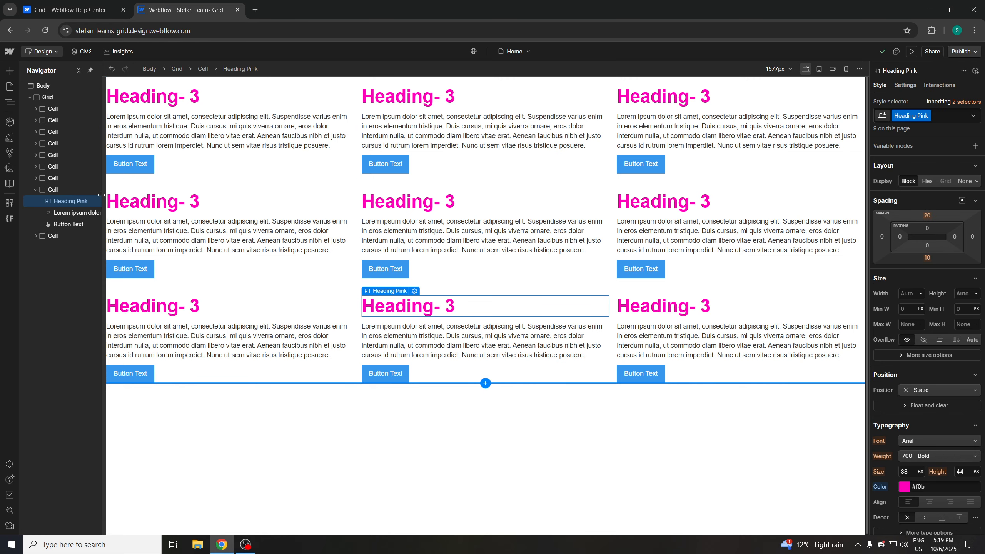
click(55, 177)
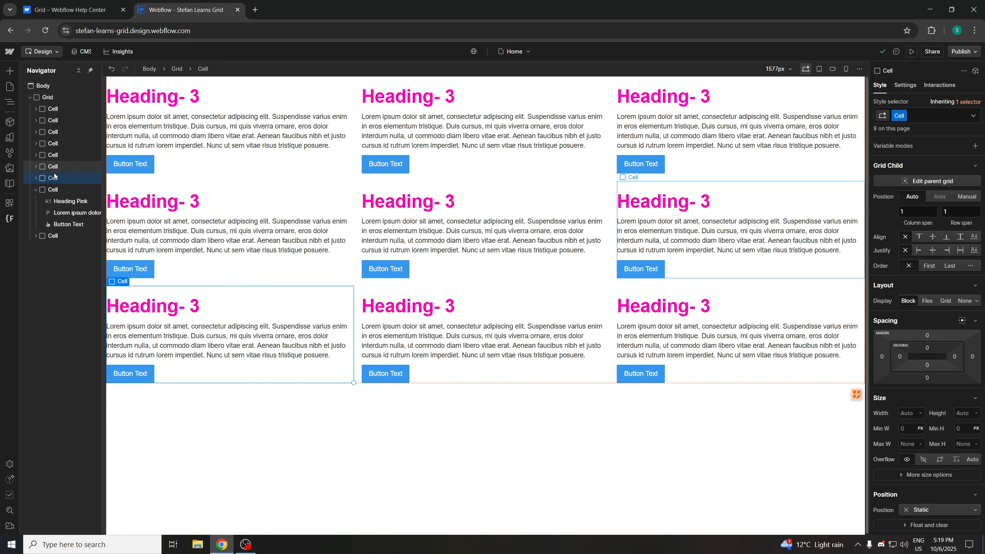
click(51, 236)
click(36, 189)
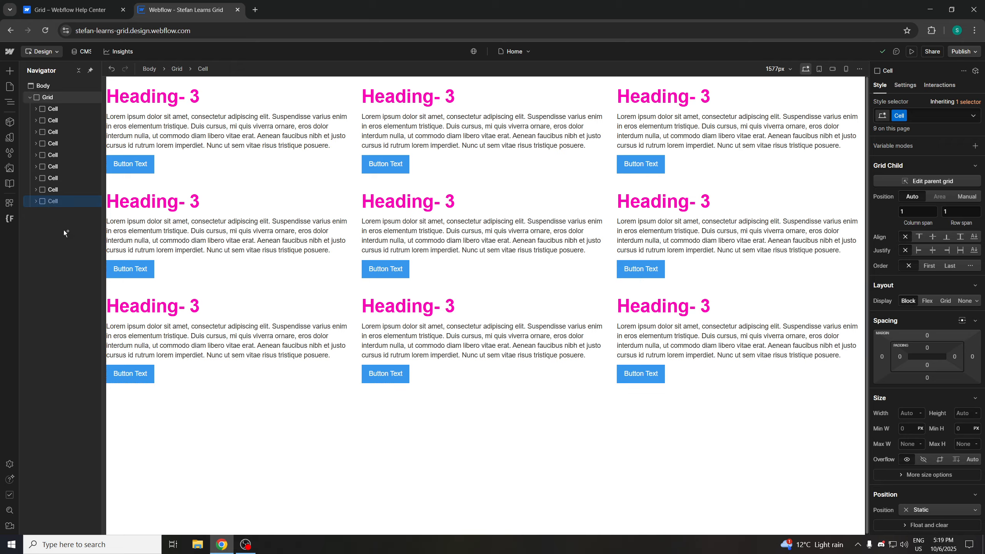
click(162, 291)
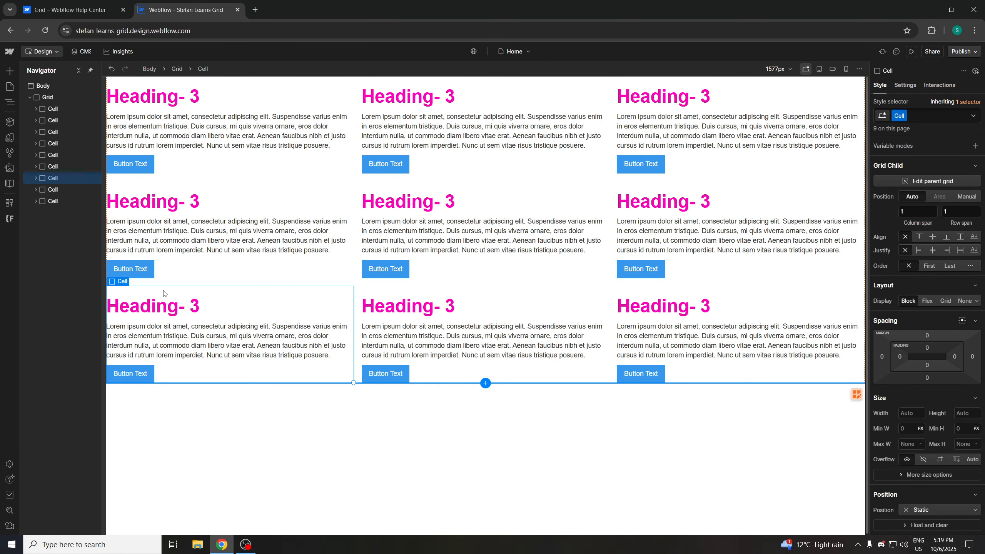
drag(164, 293, 300, 419)
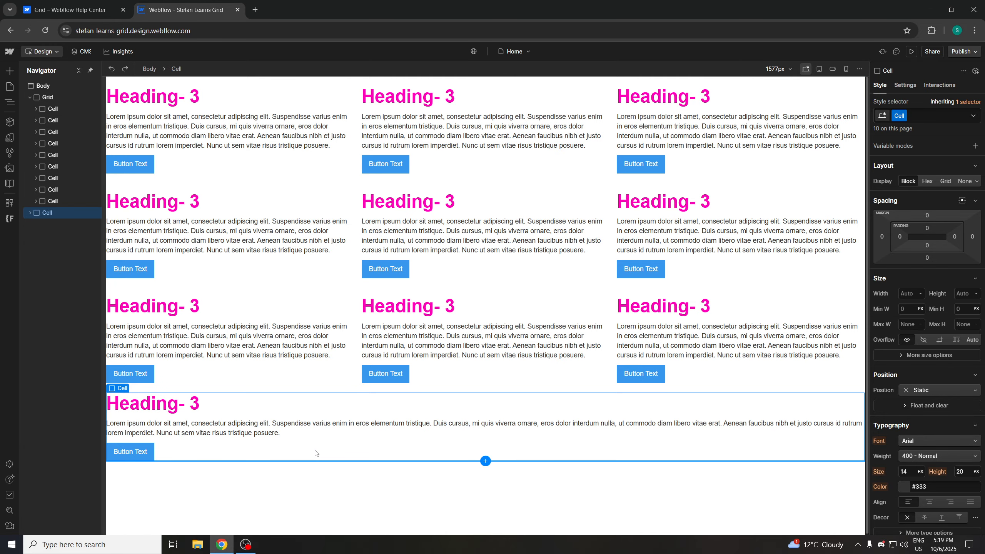
key(Delete)
click(291, 448)
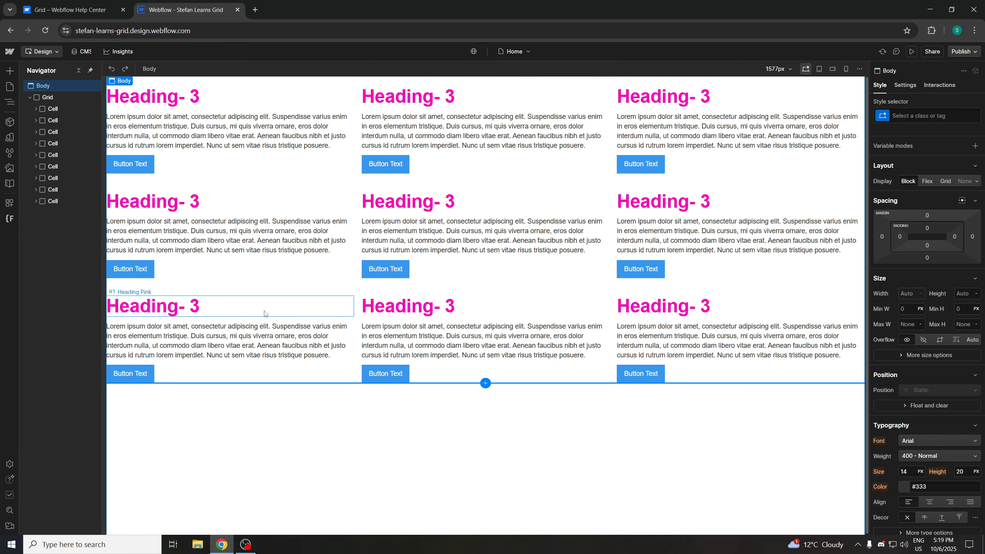
Switch to the help article and reread the section on duplicating content in a grid
click(65, 8)
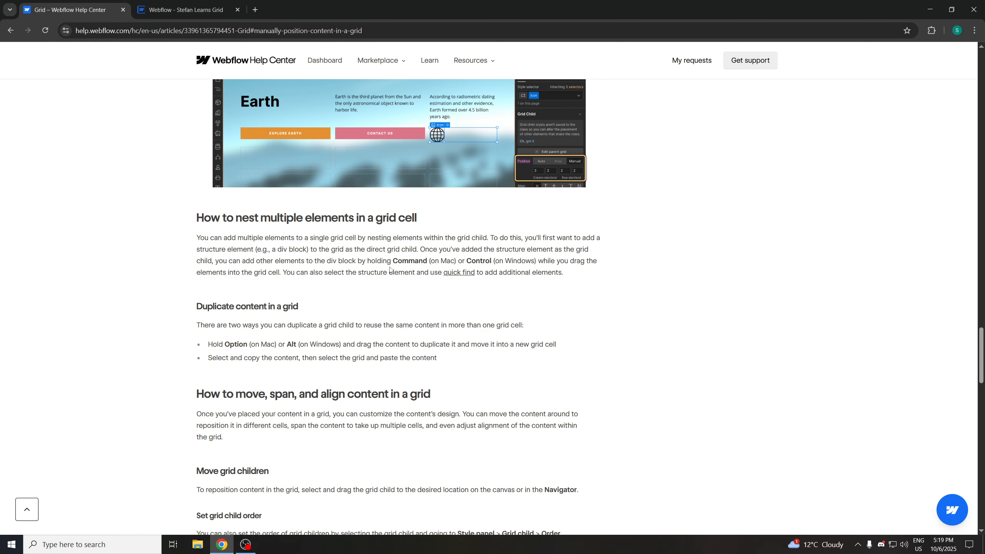
scroll(390, 269, down, 1)
scroll(435, 281, up, 2)
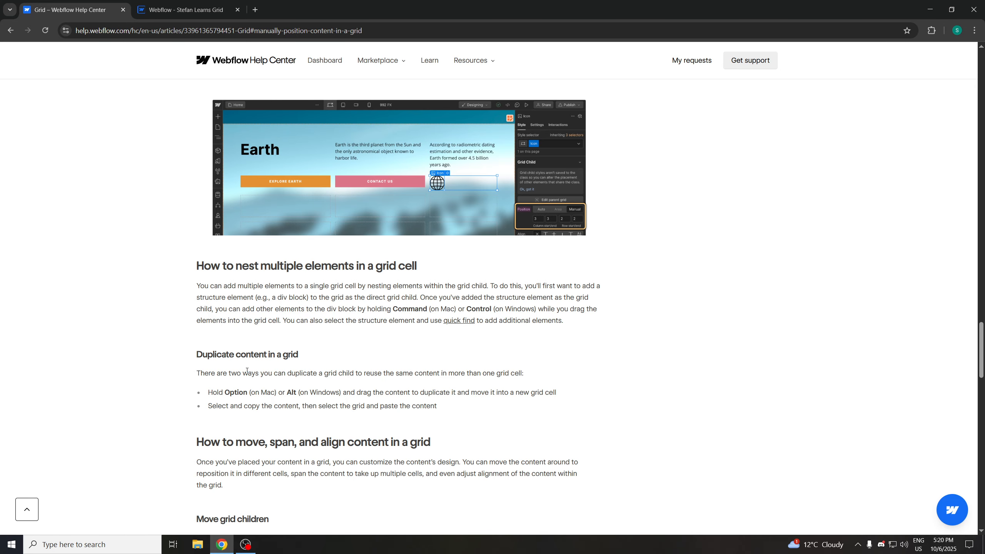
scroll(232, 337, down, 1)
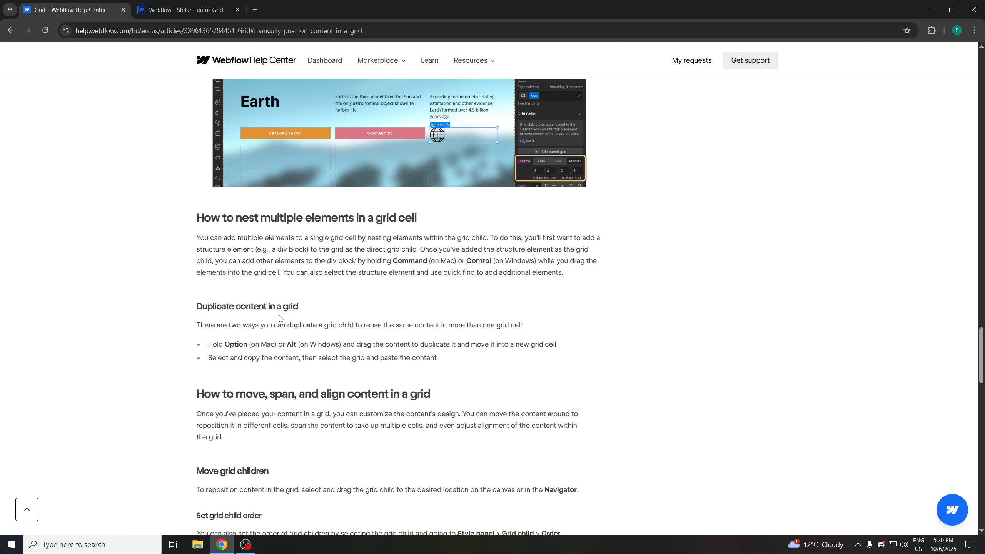
scroll(239, 352, down, 1)
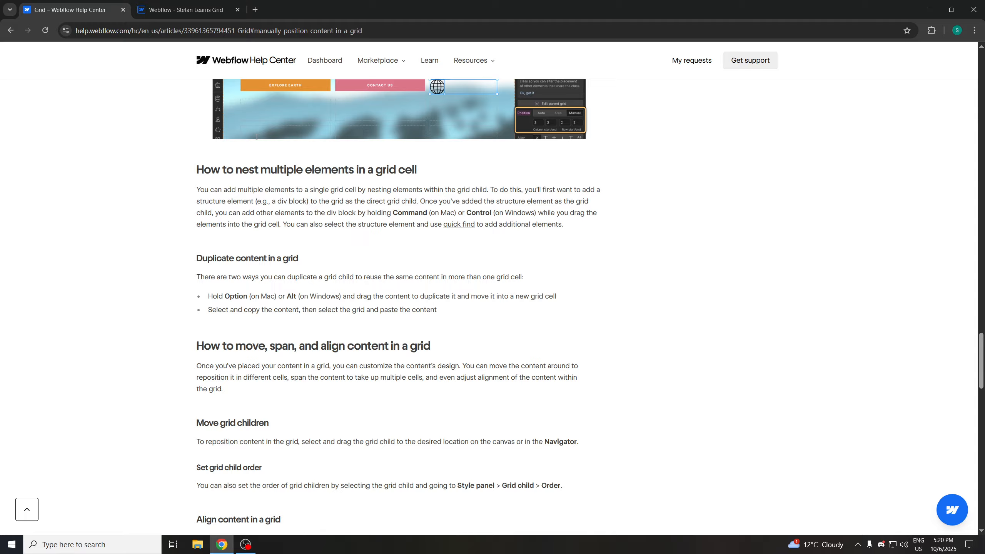
Return to the designer, select the Grid and increase its rows to 4
click(186, 14)
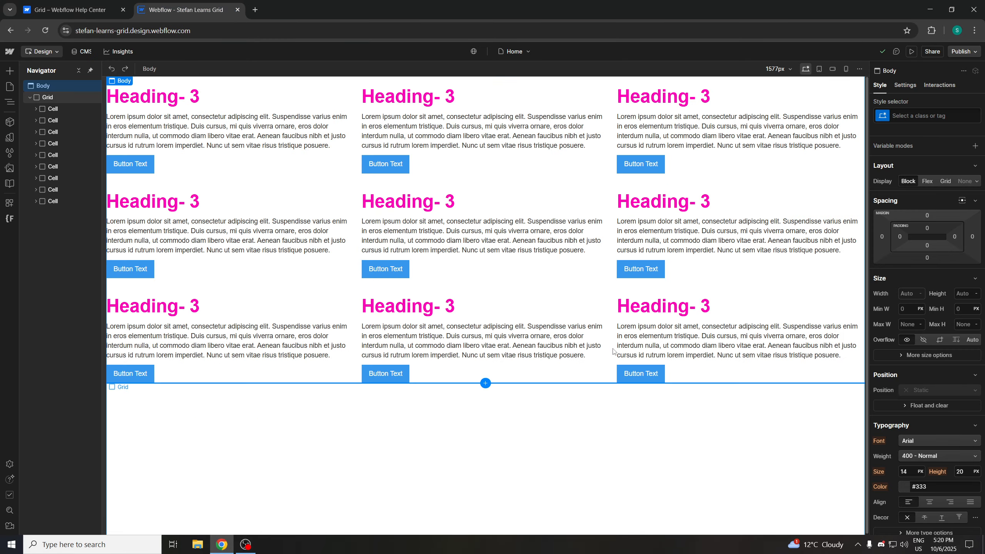
click(47, 97)
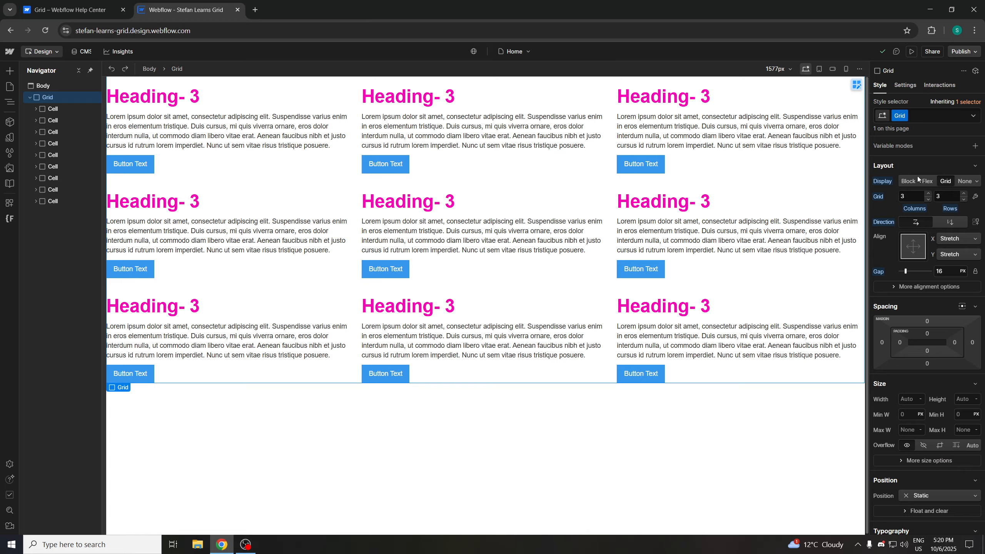
click(963, 194)
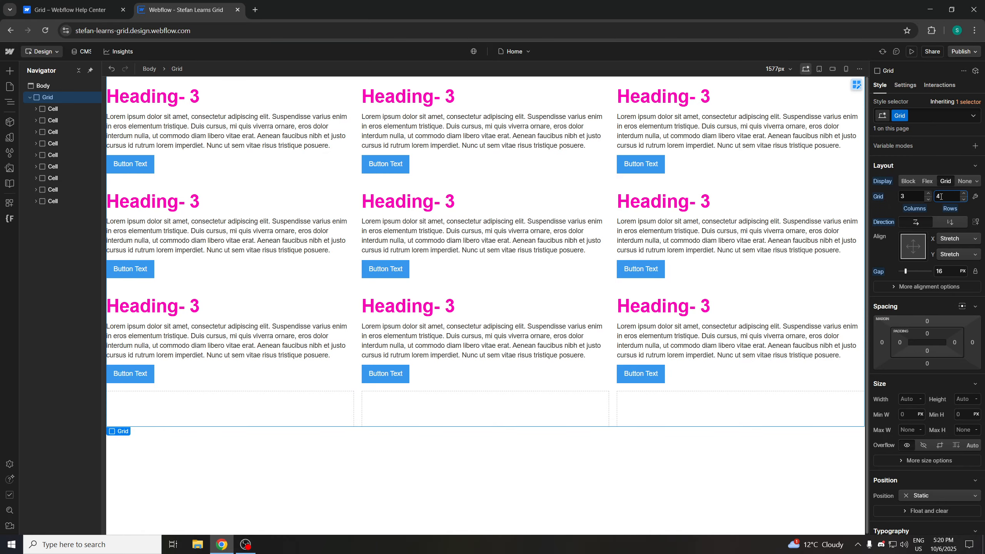
Duplicate a third-row Cell into the first cell of the new fourth row
click(280, 331)
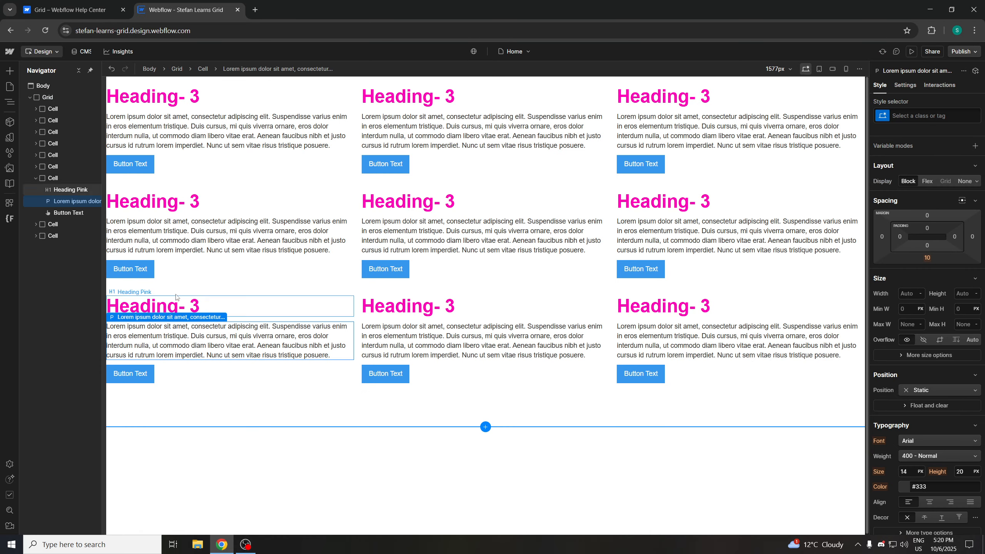
click(176, 304)
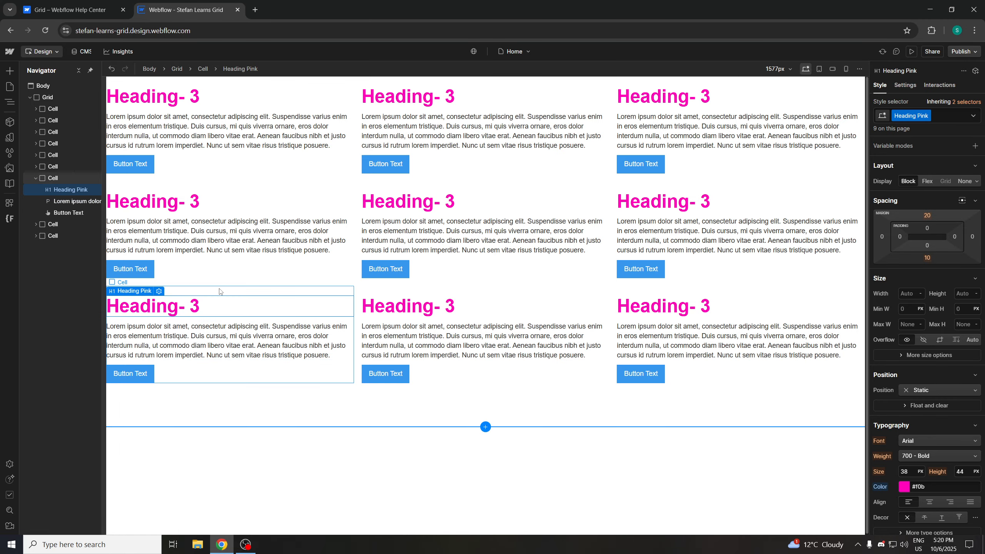
drag(220, 294, 193, 411)
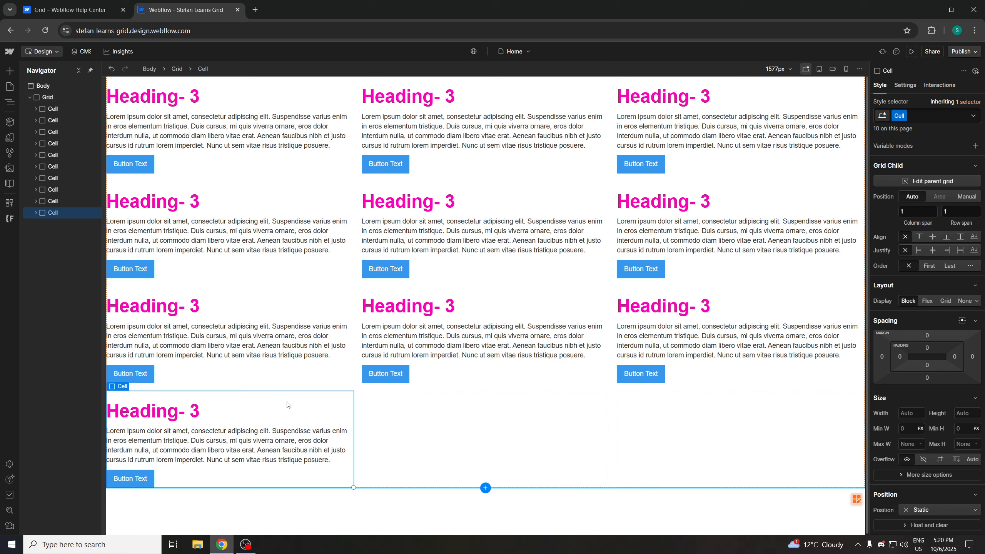
Duplicate Cells into the remaining two empty cells of the fourth row
click(154, 290)
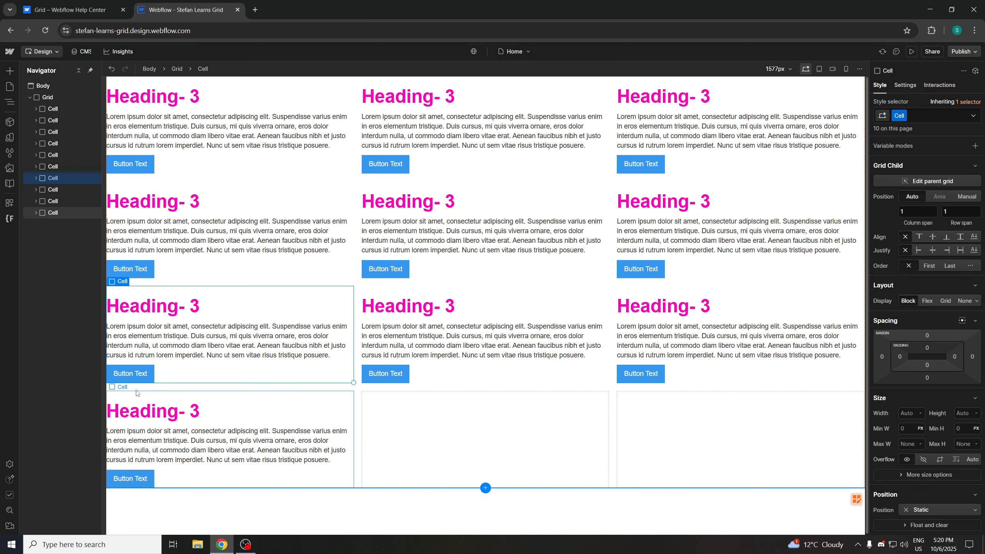
click(202, 396)
drag(202, 396, 327, 408)
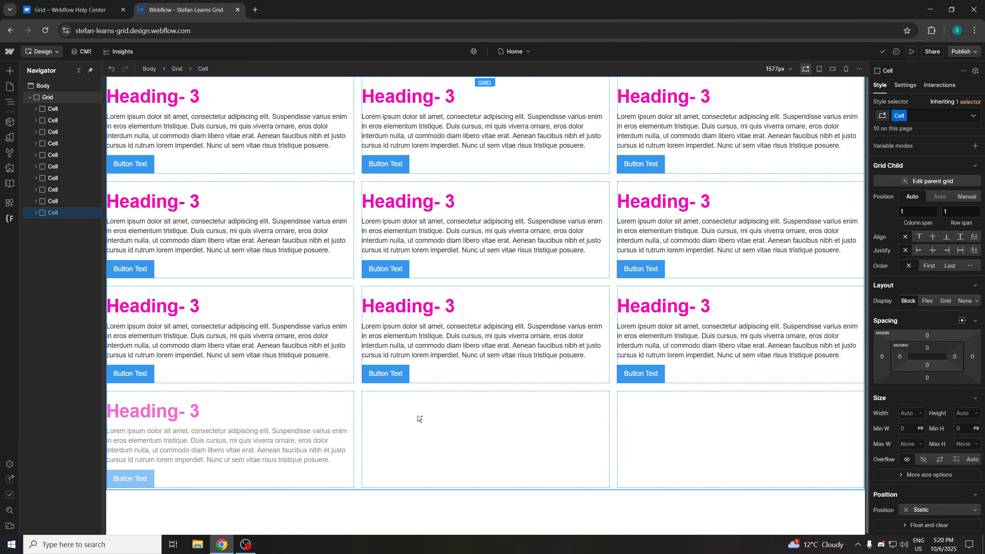
drag(417, 415, 467, 412)
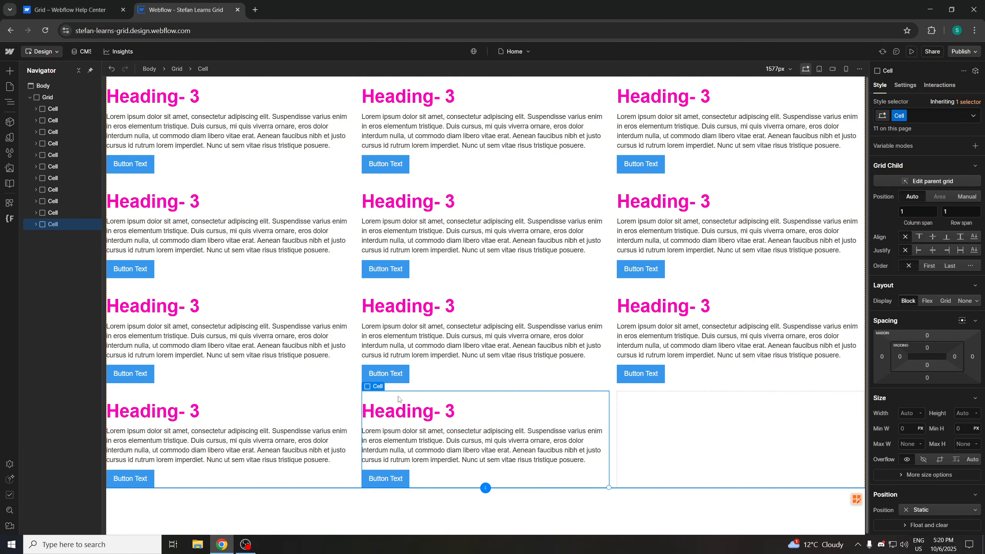
drag(388, 399, 658, 420)
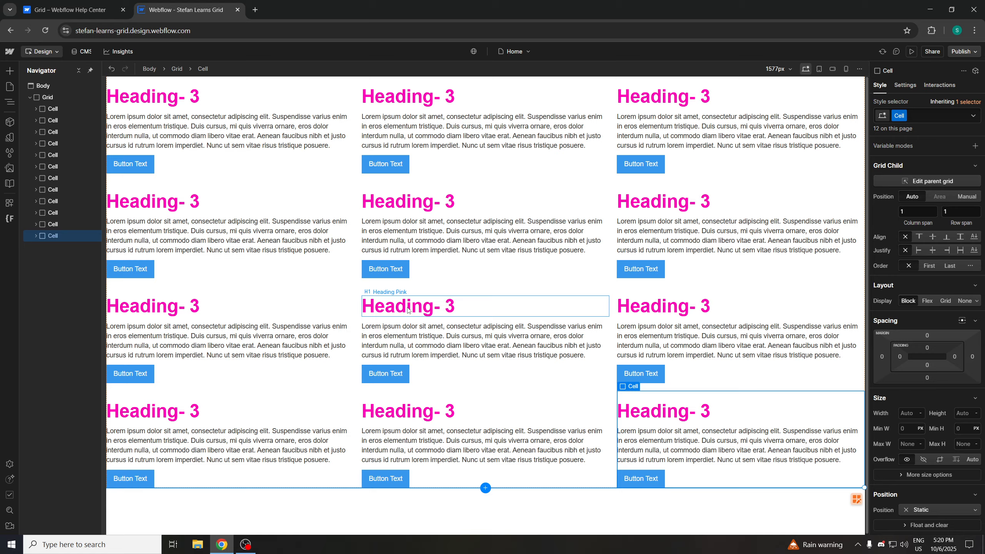
Select the middle third-row Cell and adjust its Grid Child align and justify settings
click(411, 293)
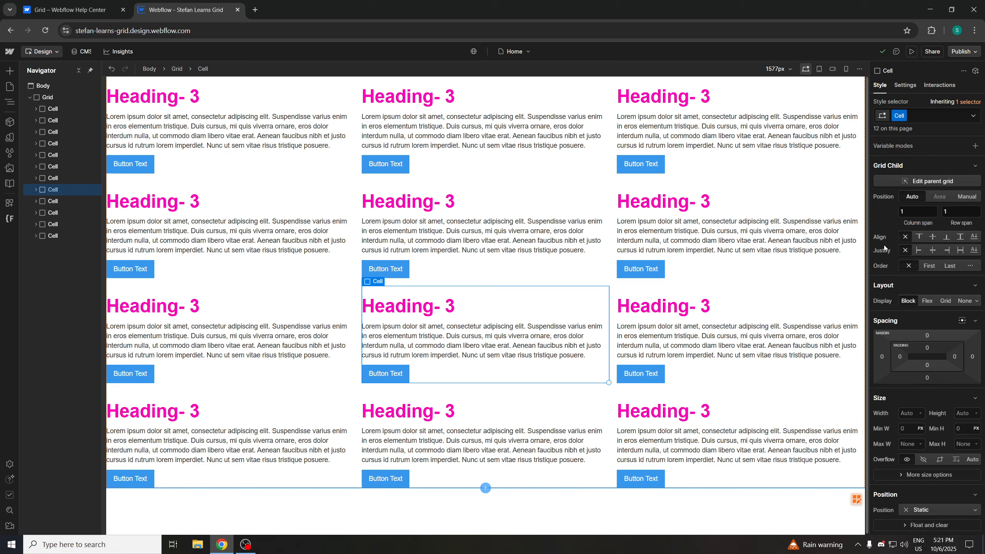
click(933, 236)
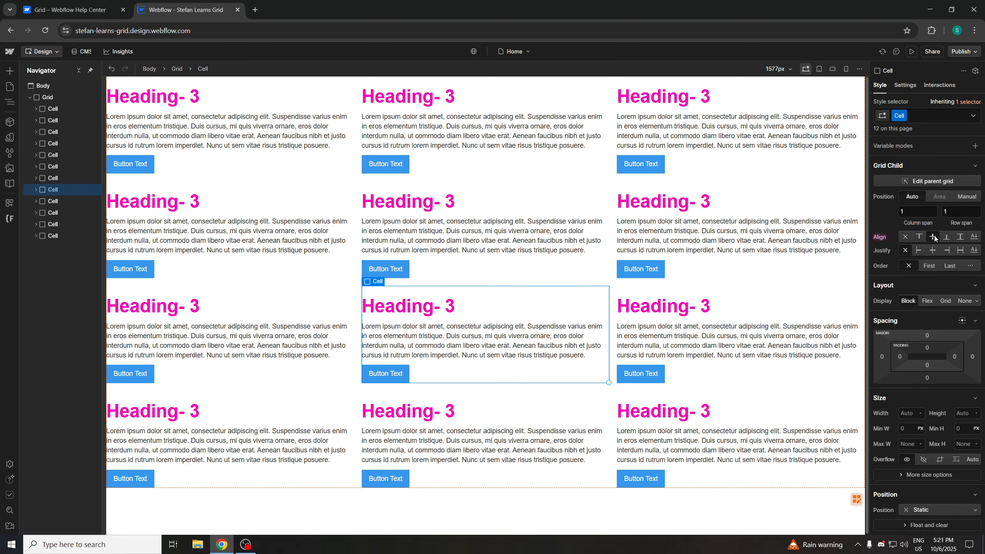
click(932, 251)
click(905, 251)
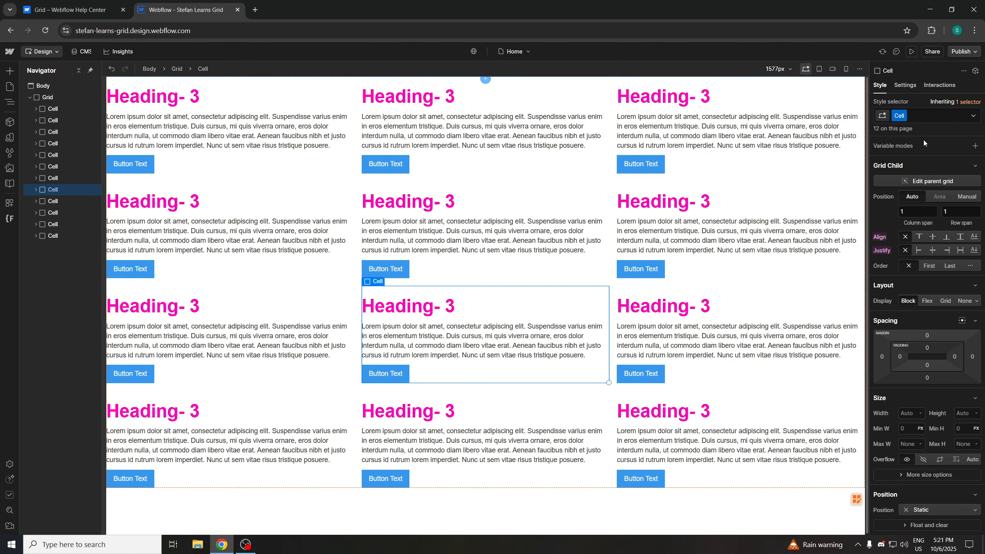
click(973, 167)
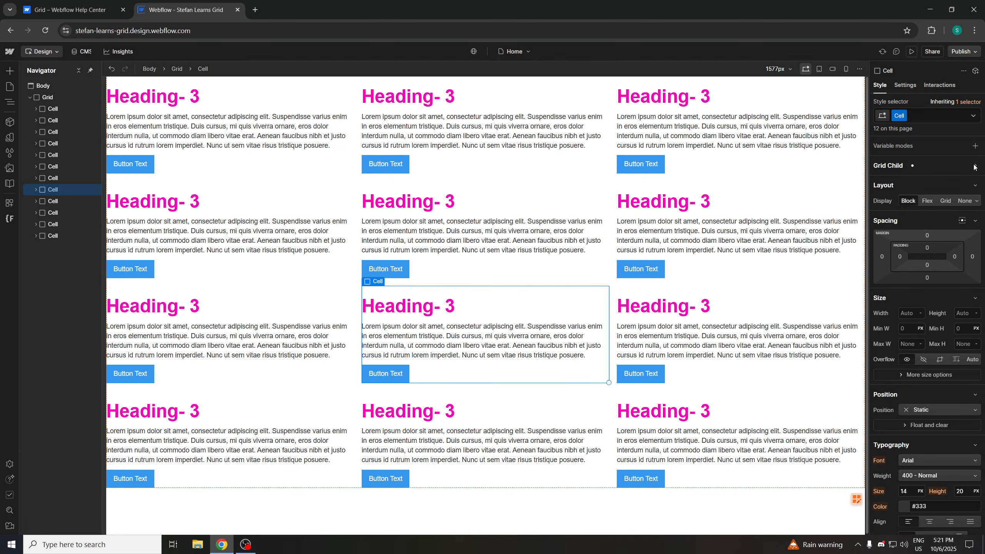
click(974, 167)
click(974, 166)
Set the Cell to a vertical Flex layout, centered horizontally with space between vertically
click(929, 201)
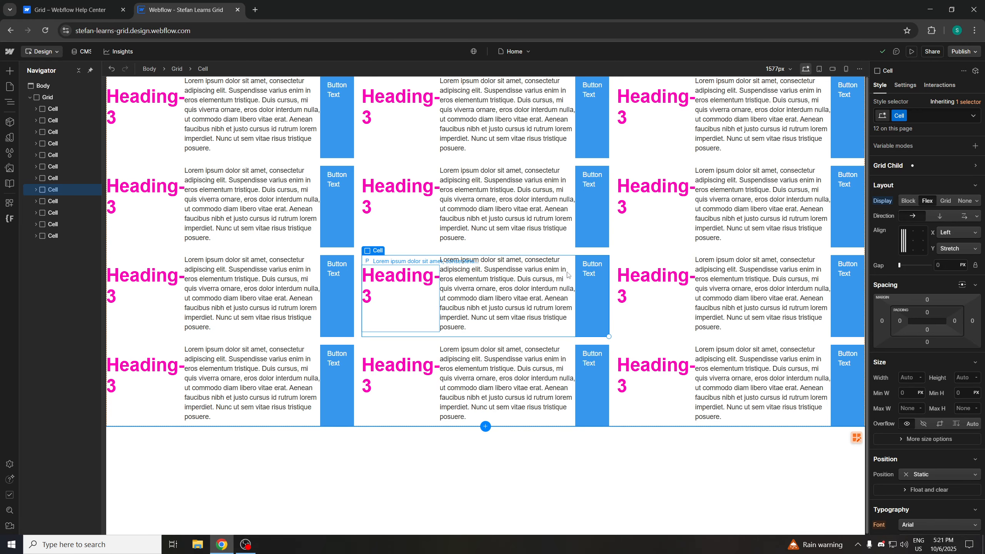
click(938, 216)
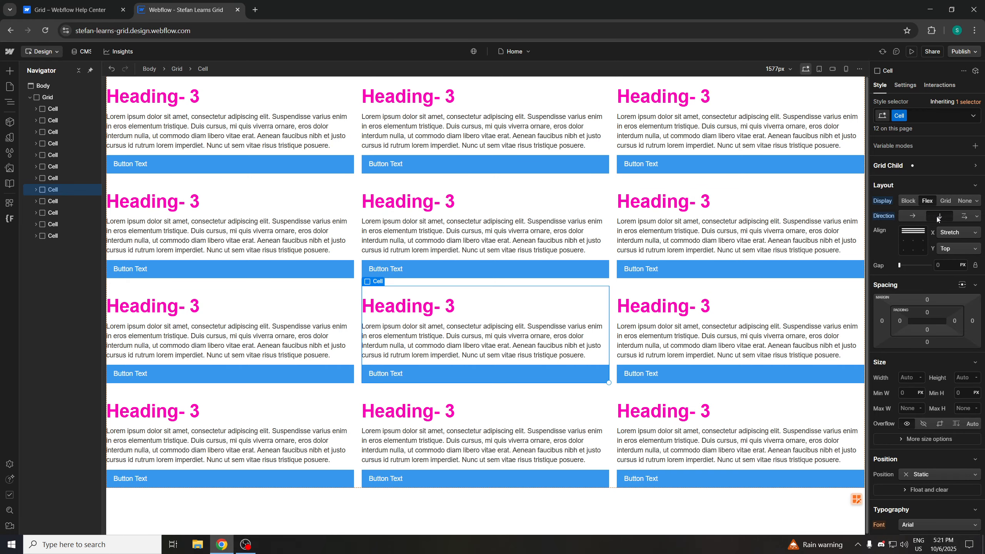
click(914, 244)
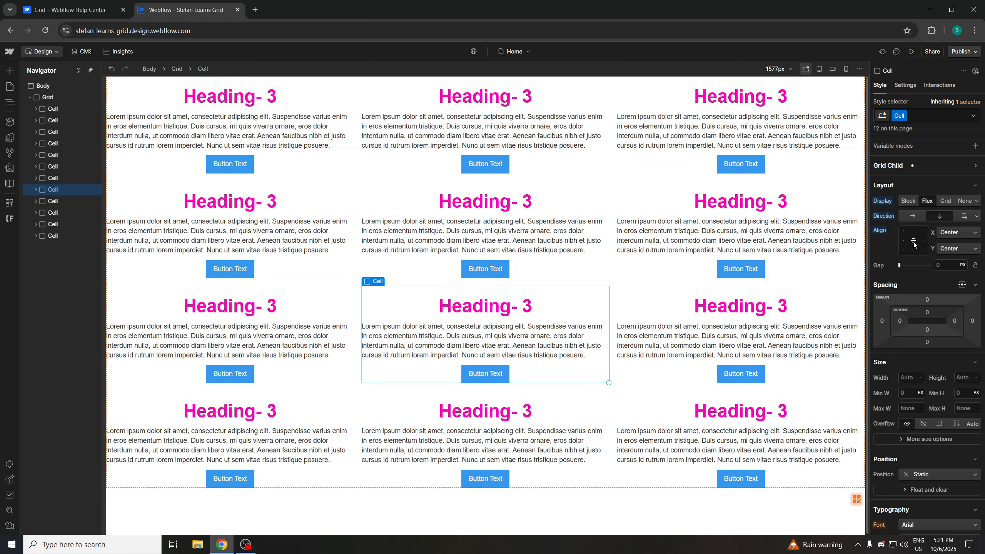
click(913, 245)
Set the Cell's top and bottom margins to 16 px
mouse_move(927, 298)
mouse_down()
mouse_move(931, 289)
mouse_move(929, 302)
mouse_up()
click(927, 300)
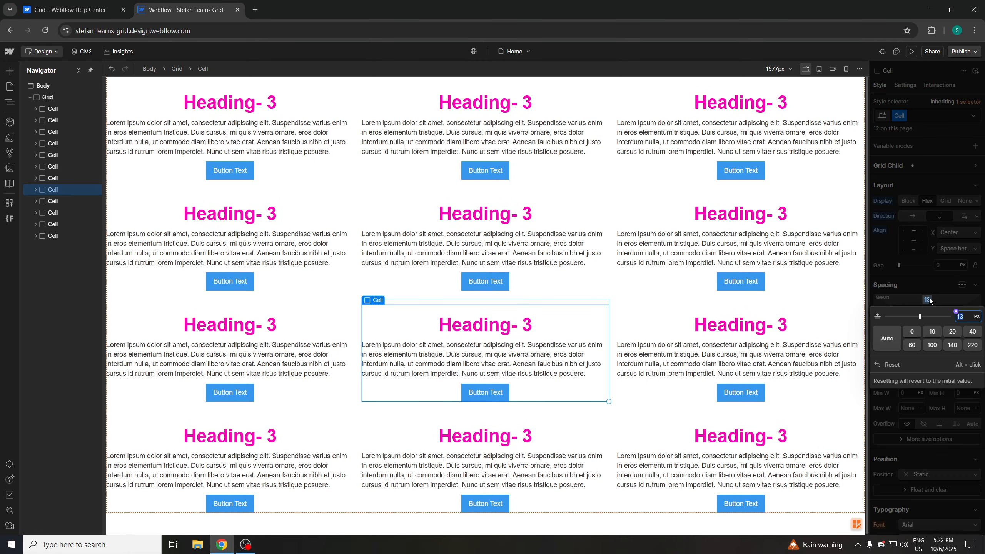
click(912, 289)
click(926, 342)
text(1)
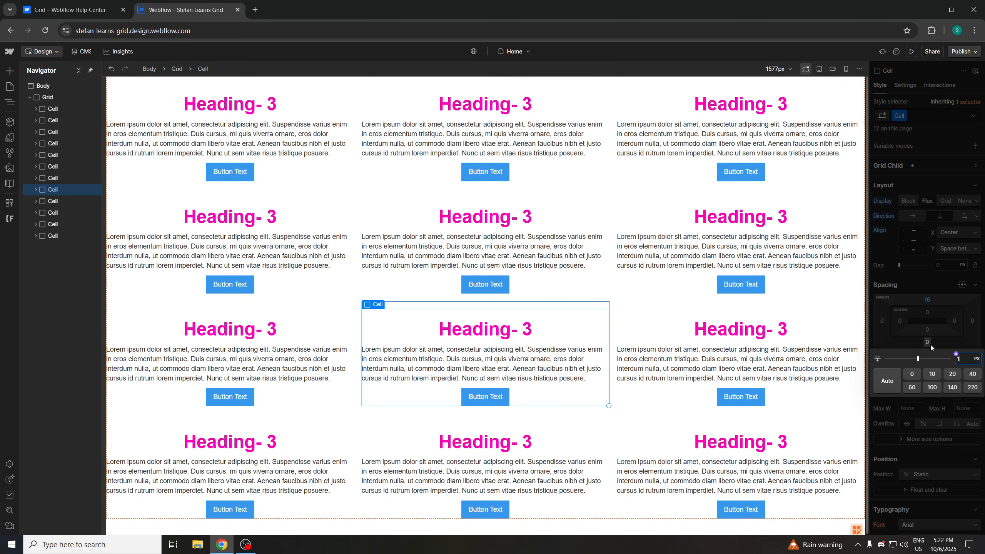
text(6)
click(916, 283)
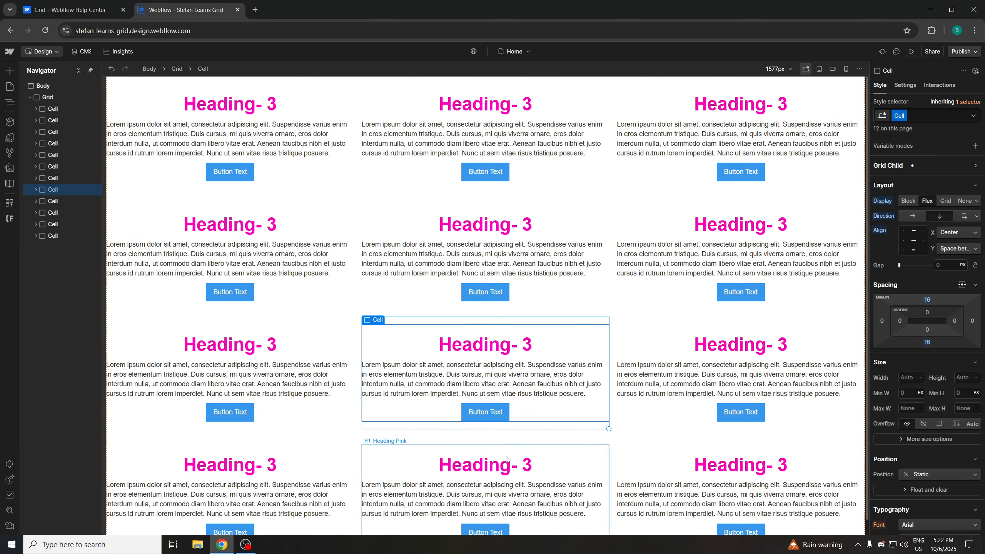
Set the Cell's corner radius to about 4 px
scroll(923, 351, down, 5)
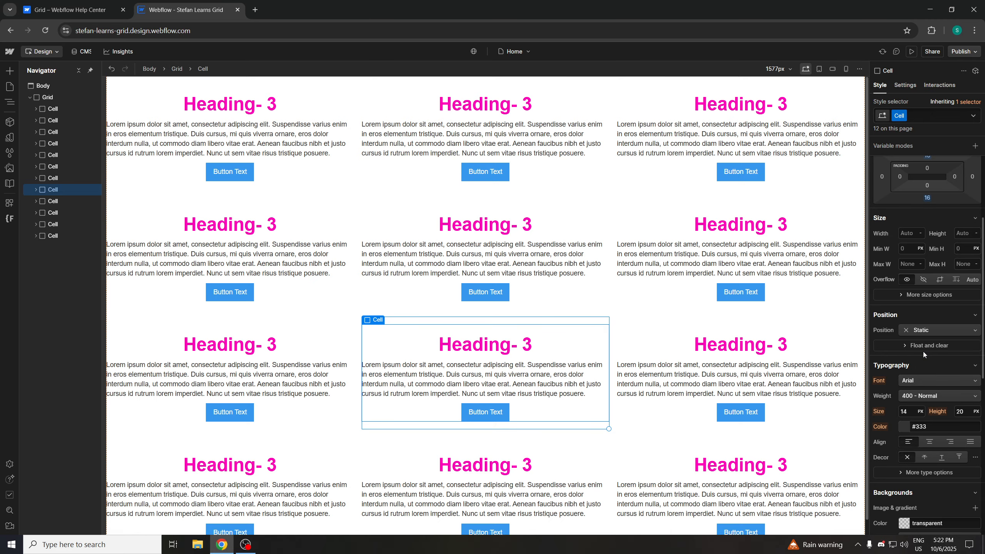
scroll(903, 401, down, 1)
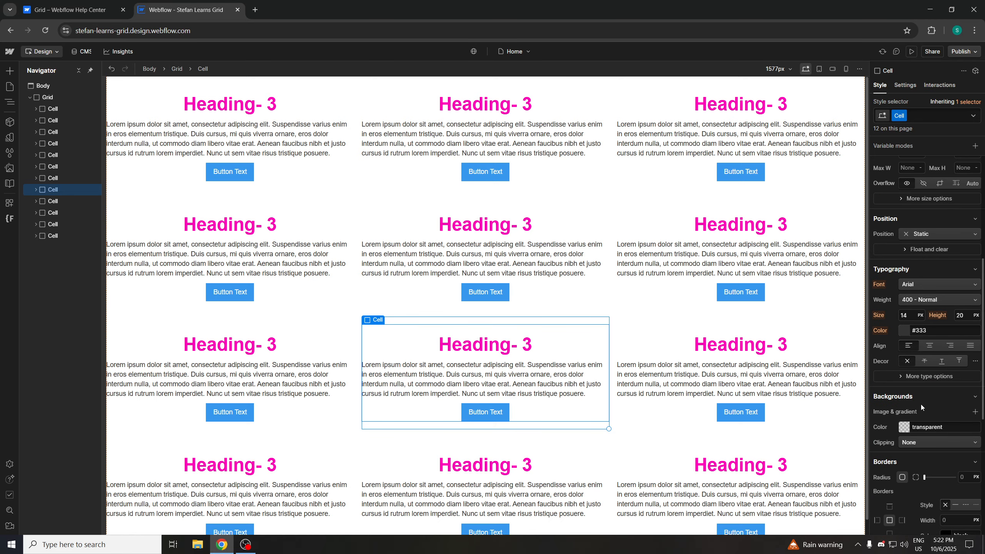
scroll(926, 418, down, 2)
click(928, 381)
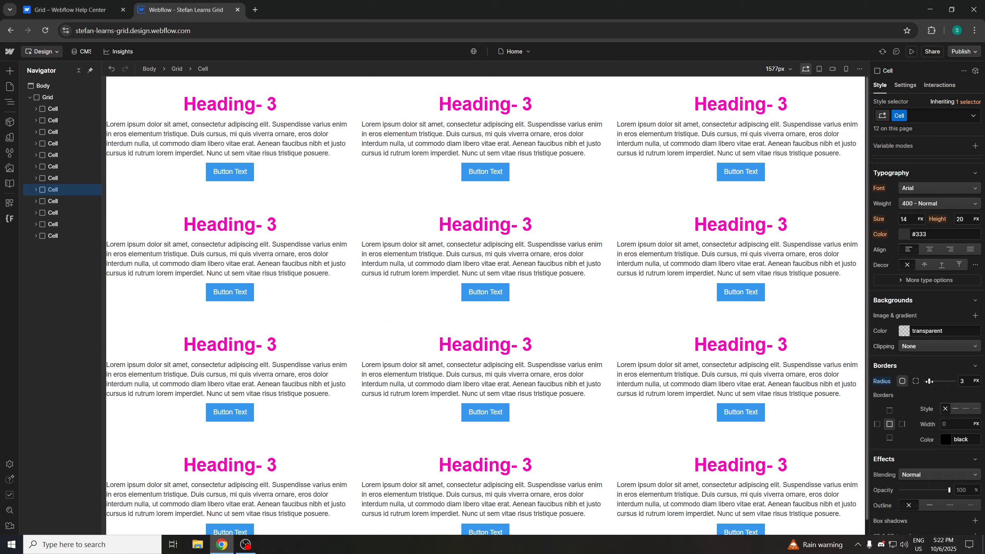
drag(928, 381, 929, 381)
scroll(900, 414, down, 1)
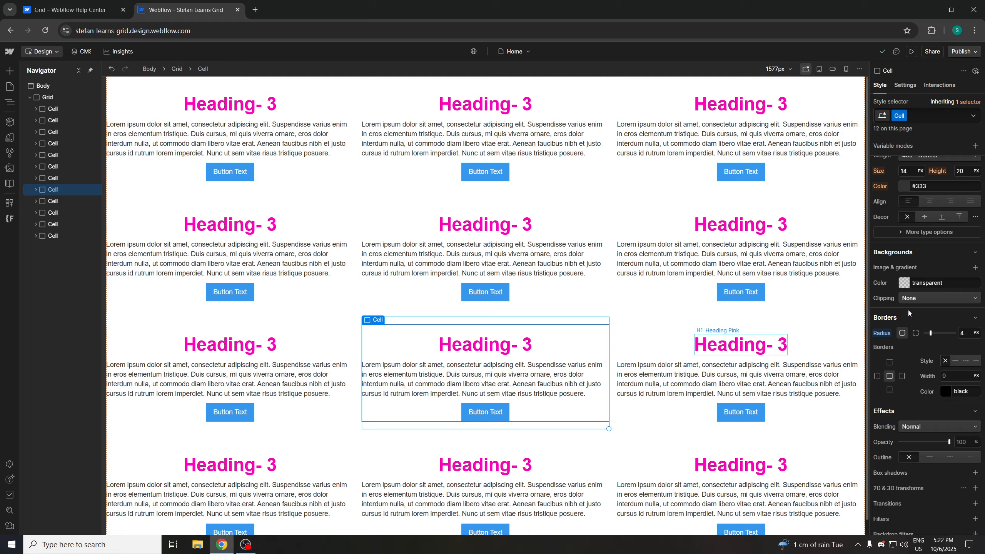
click(929, 256)
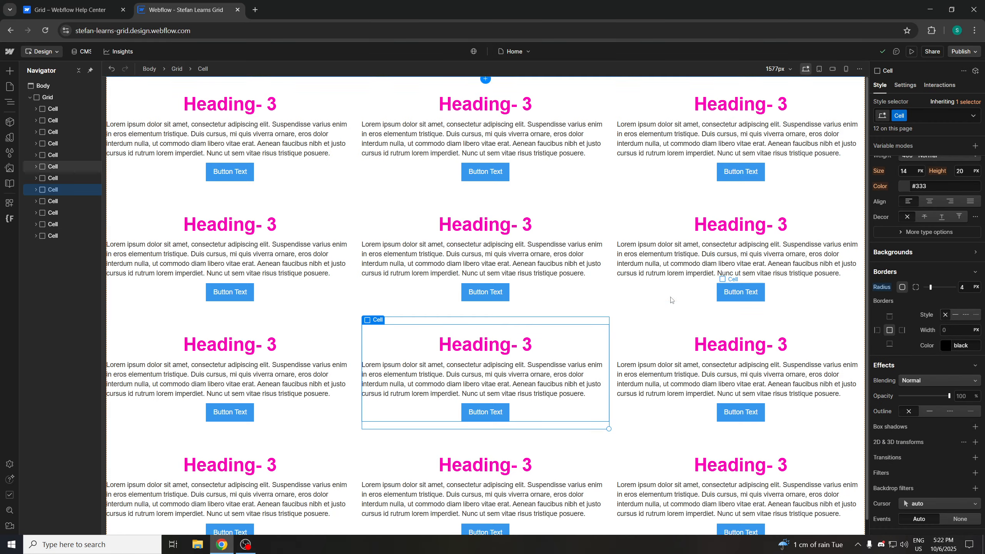
click(622, 321)
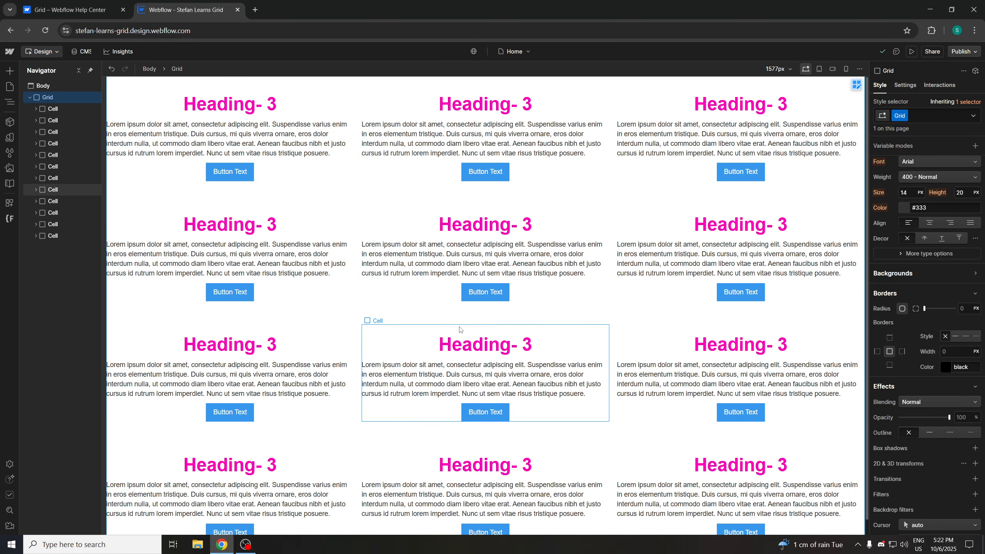
click(573, 348)
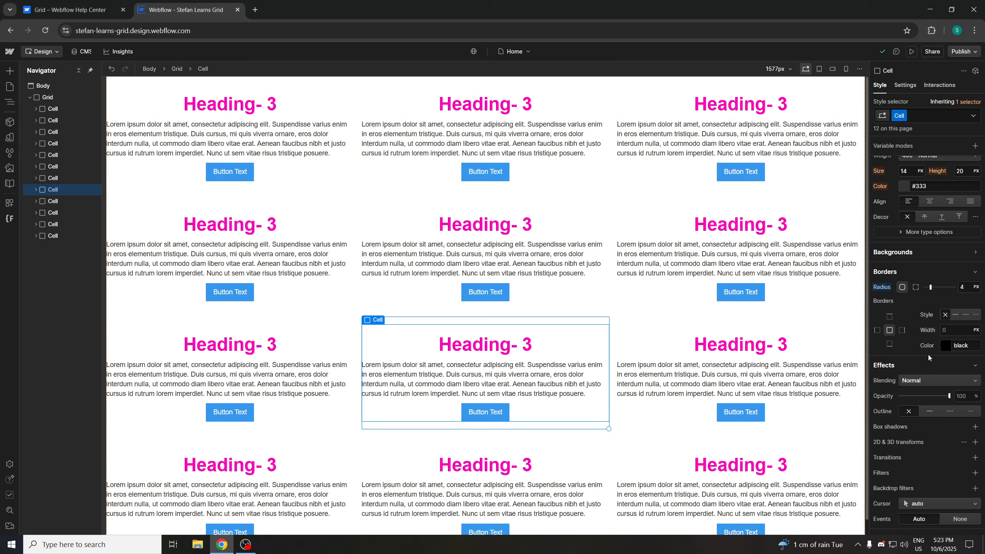
Give the Cell a 1 px dotted border
drag(949, 396, 971, 395)
click(956, 315)
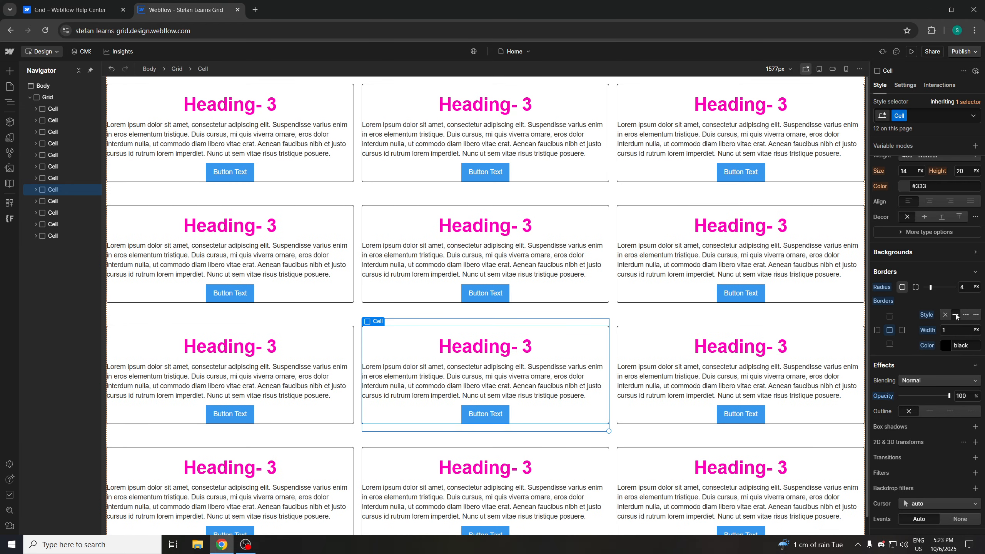
click(966, 315)
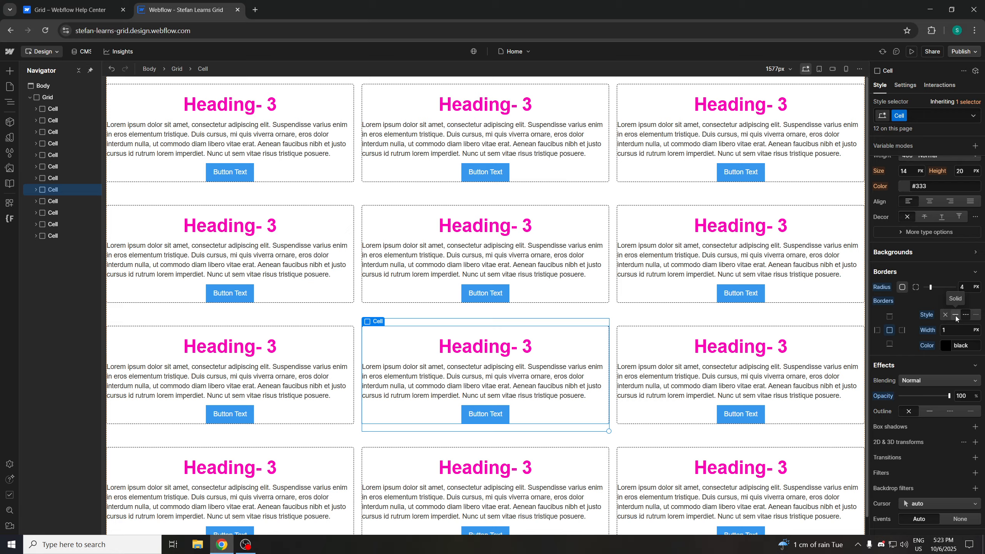
Inspect the Button's class selector options, then reselect the Cell and the Grid
scroll(916, 242, up, 8)
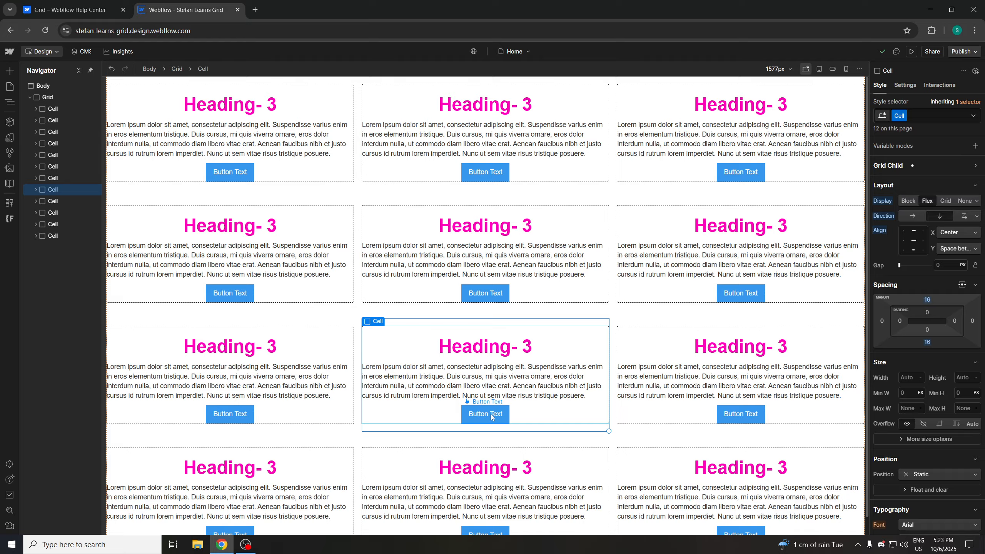
click(491, 417)
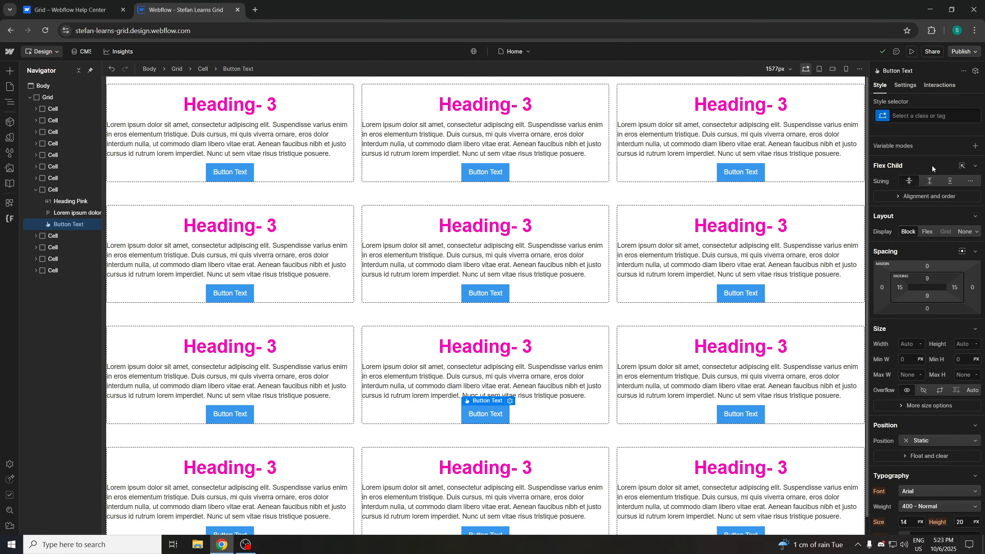
click(899, 116)
click(942, 102)
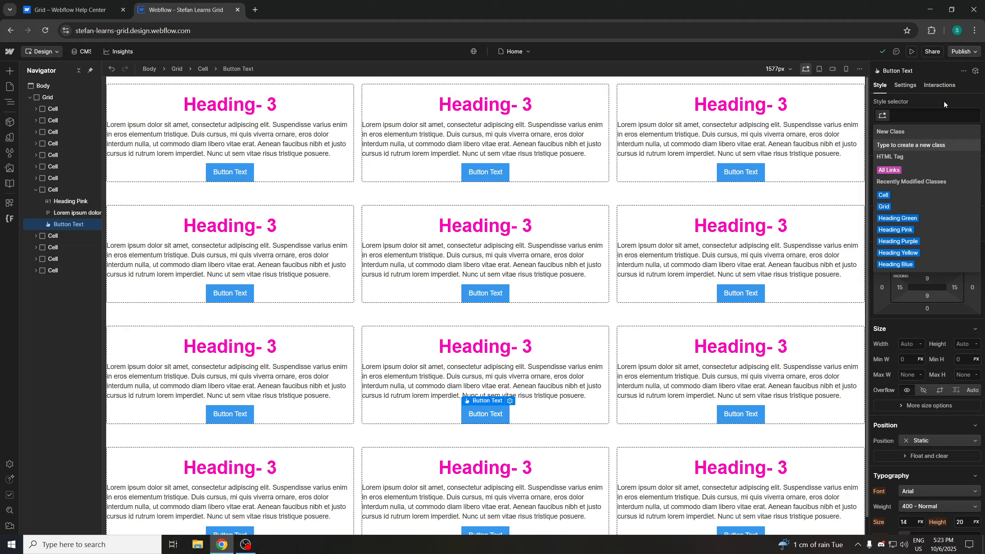
click(569, 180)
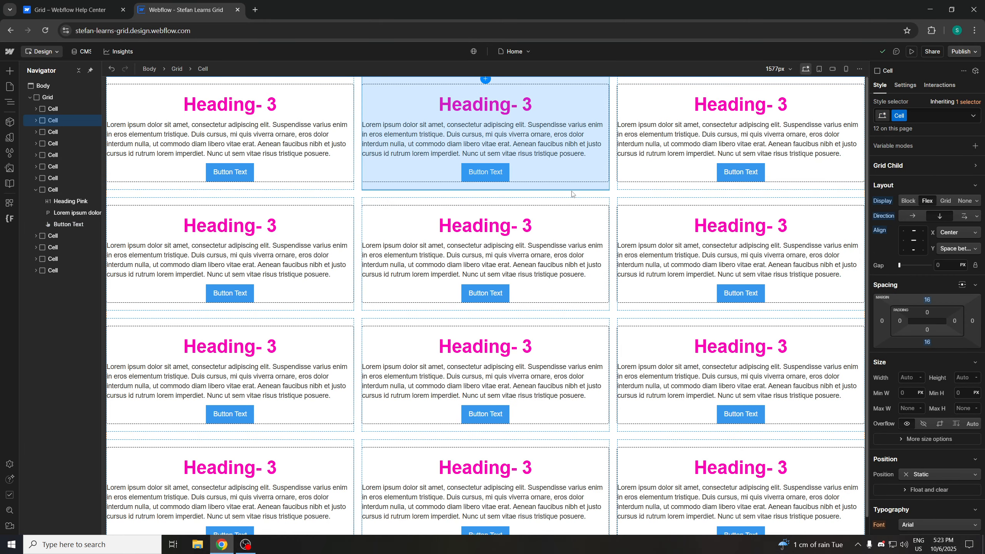
click(337, 192)
scroll(681, 275, down, 1)
scroll(625, 302, up, 1)
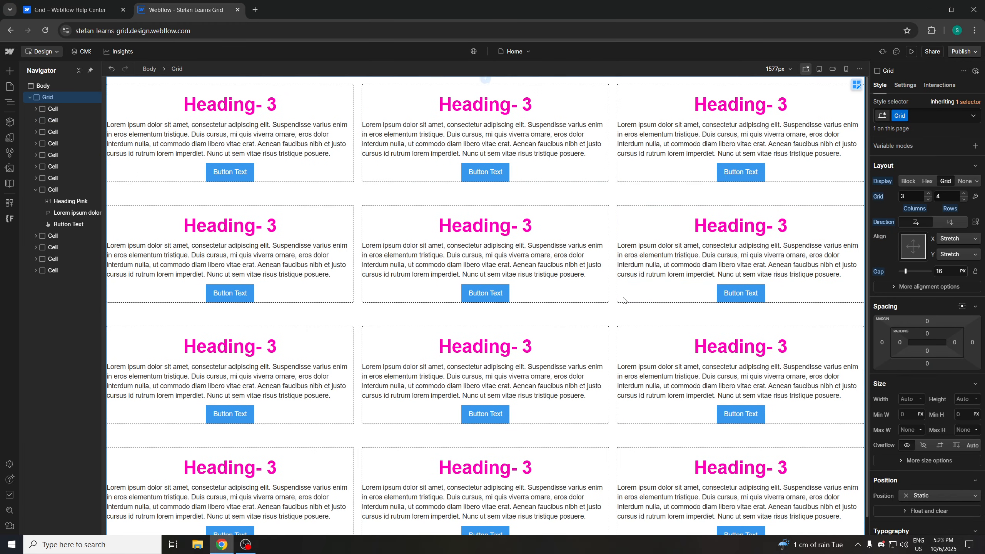
Select a Cell in the grid and read the help article's section on moving, ordering and aligning grid children
click(514, 341)
click(562, 335)
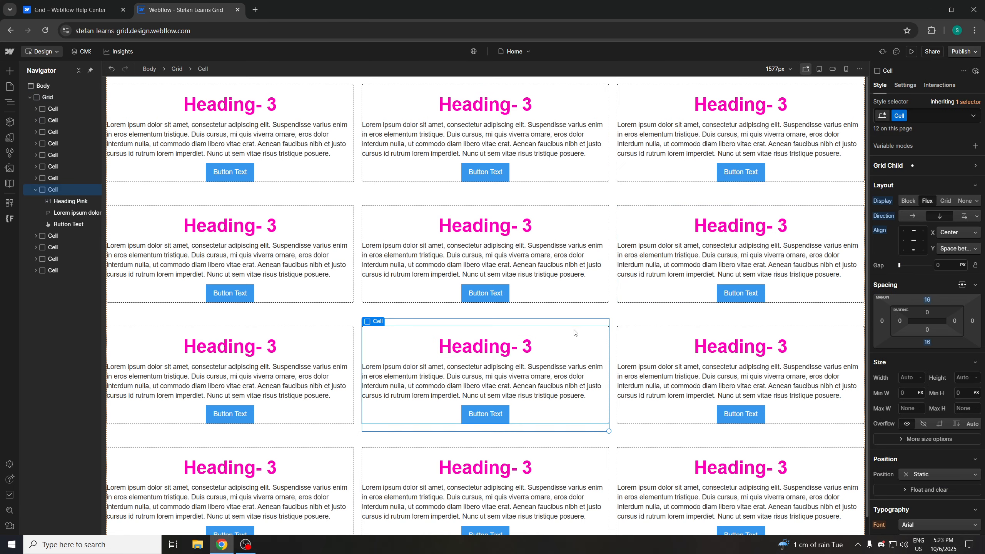
scroll(853, 364, down, 1)
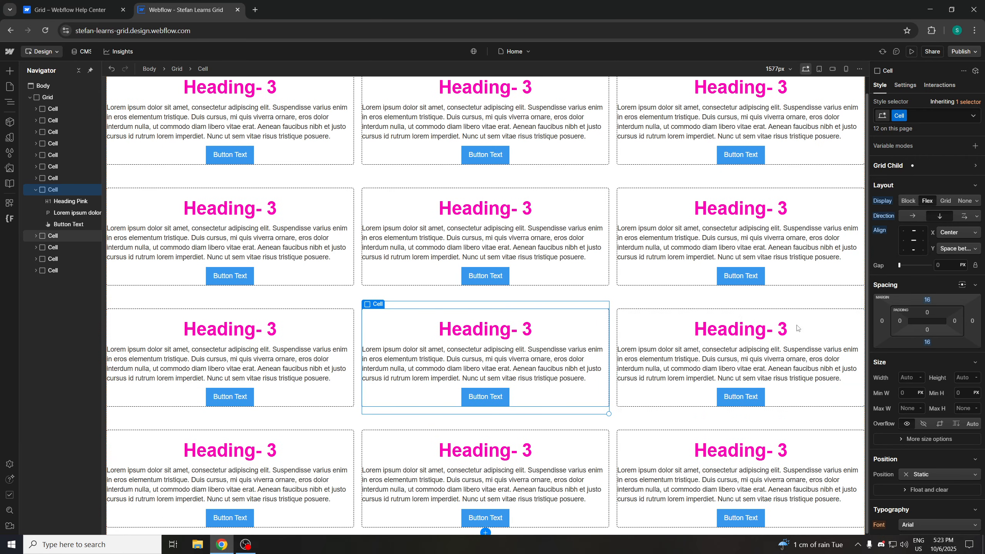
scroll(941, 376, down, 1)
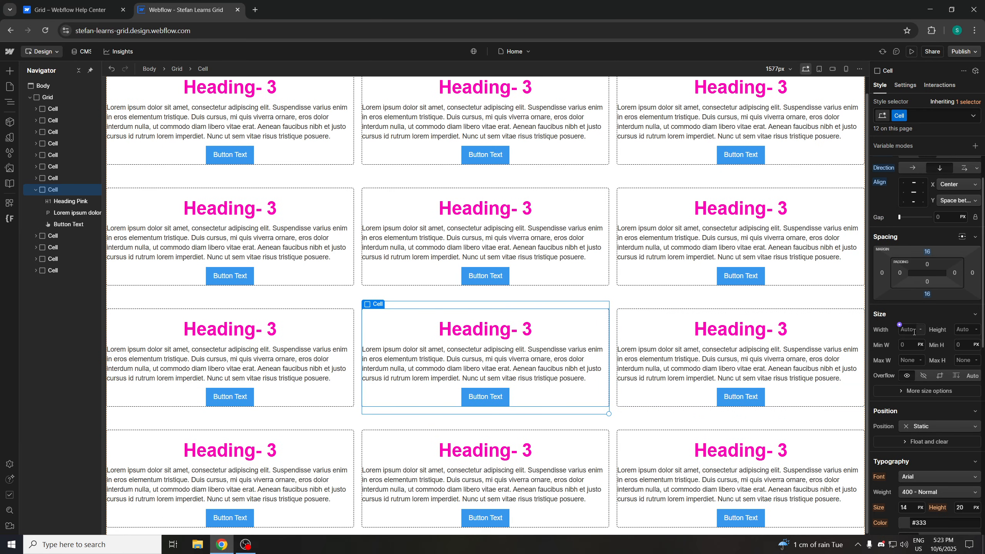
scroll(938, 351, down, 1)
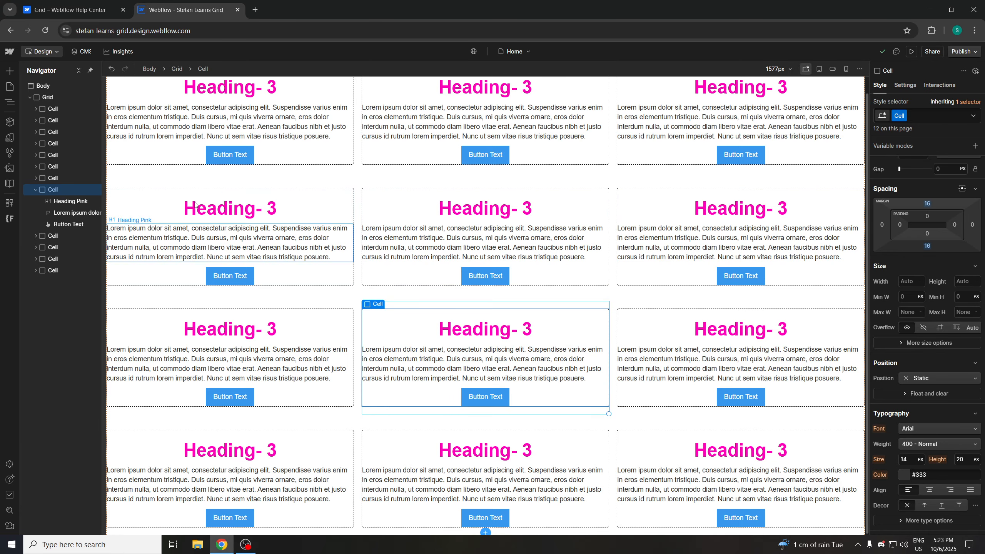
click(107, 16)
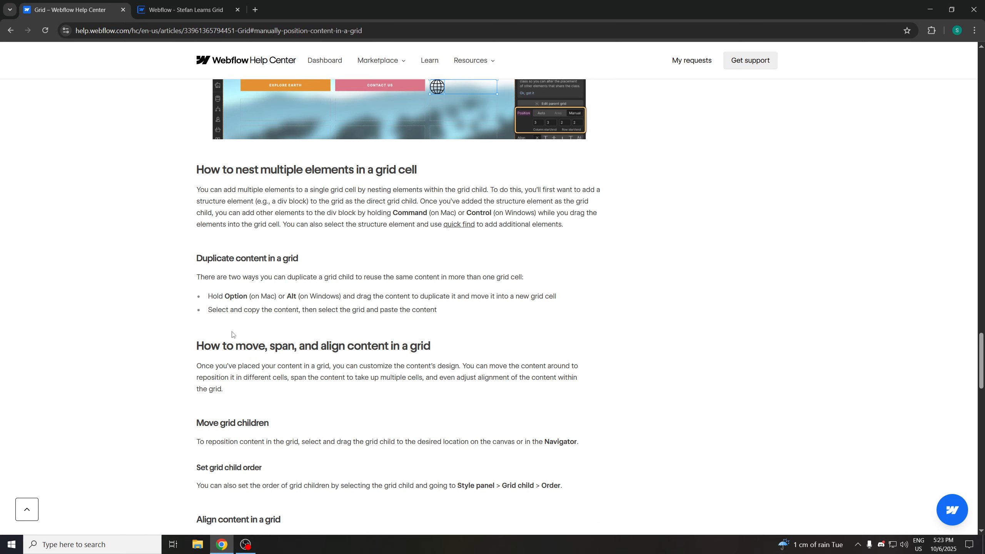
scroll(240, 301, down, 1)
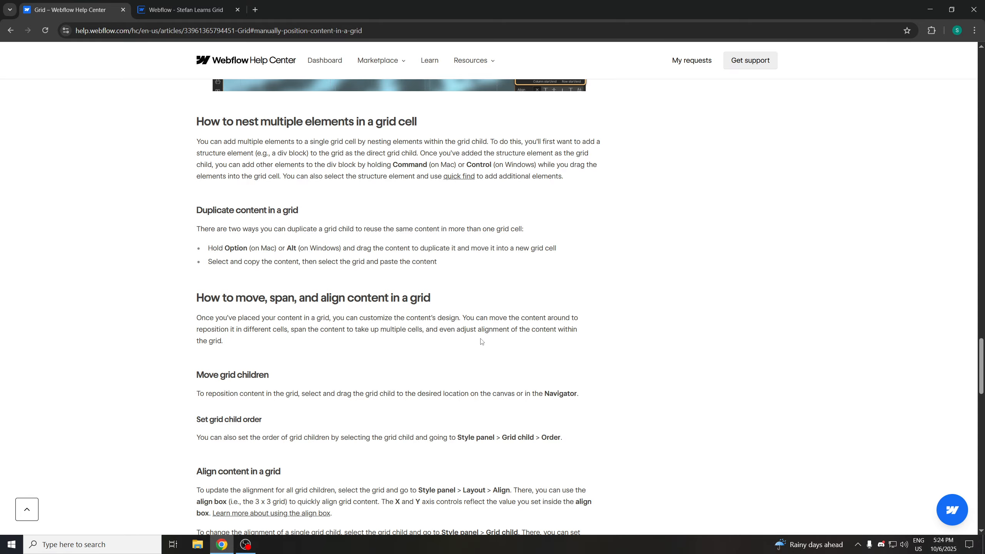
scroll(228, 306, down, 2)
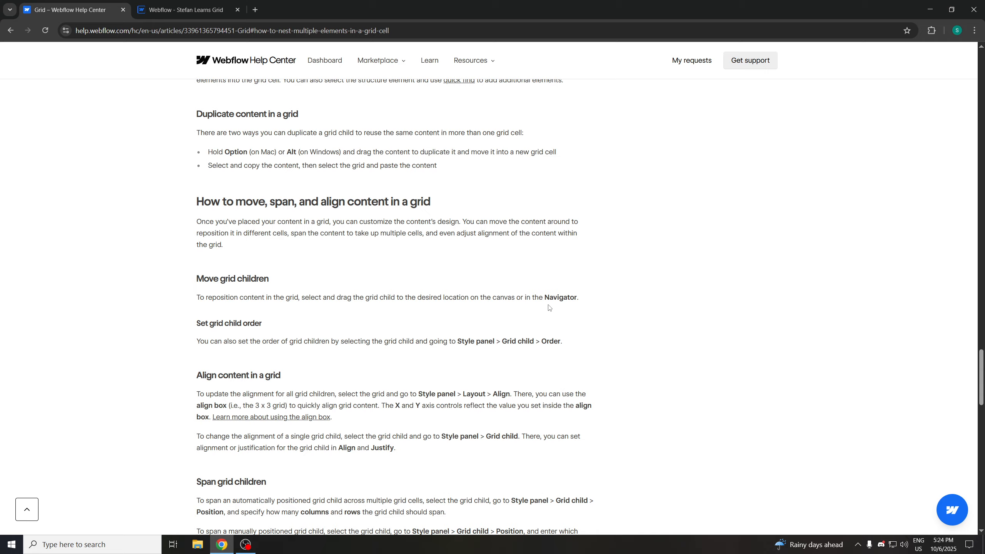
click(170, 9)
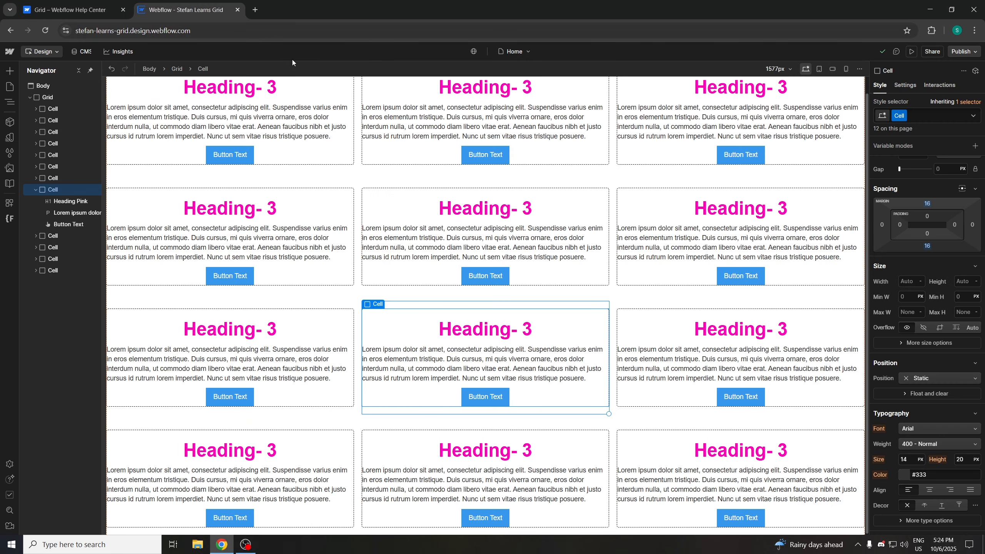
Add a combo class named Changed to the heading in the selected Cell
click(502, 326)
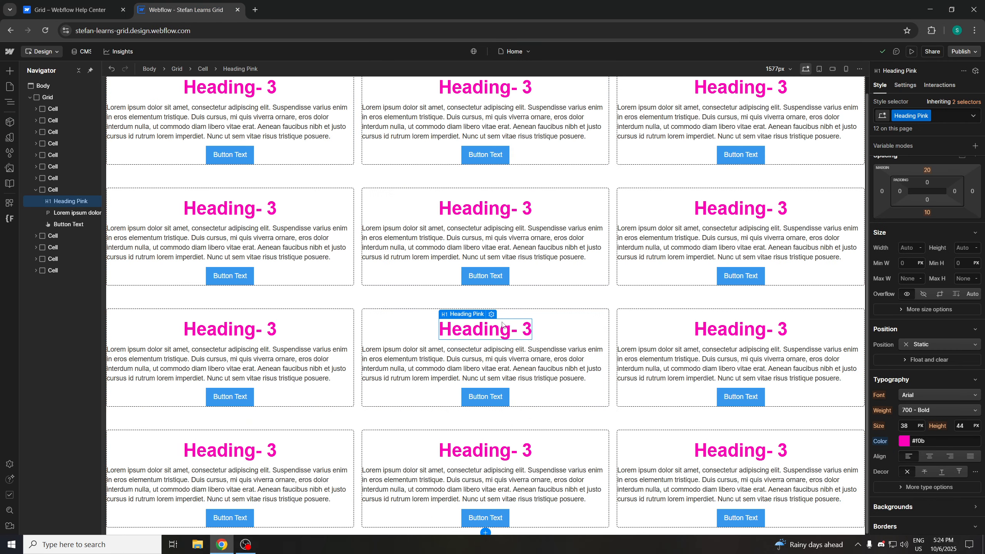
click(525, 314)
click(529, 329)
click(948, 117)
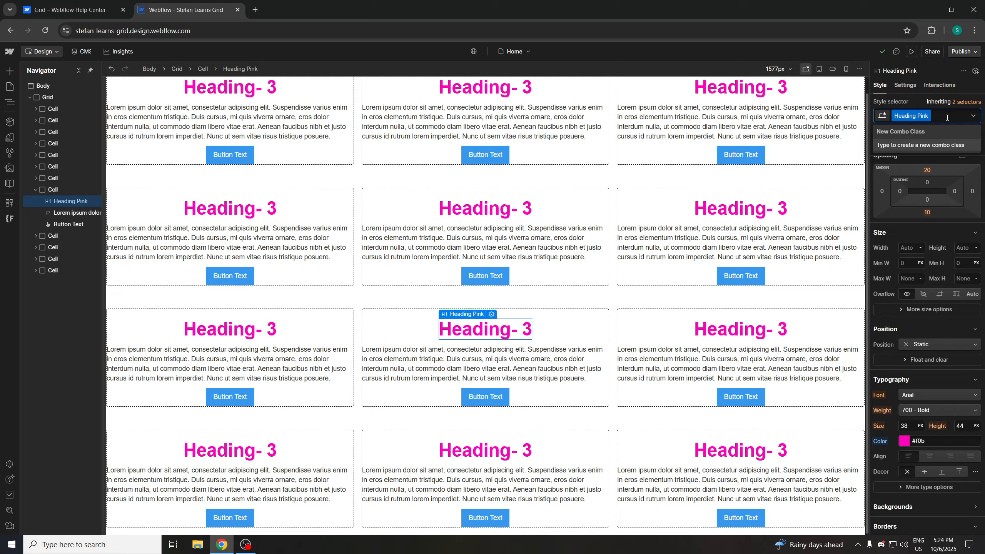
text(Changed)
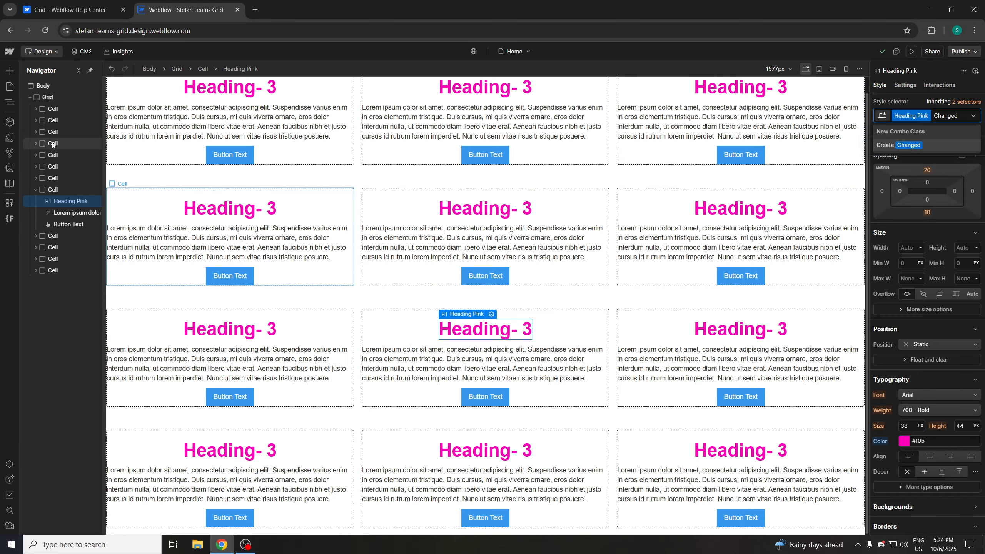
click(874, 144)
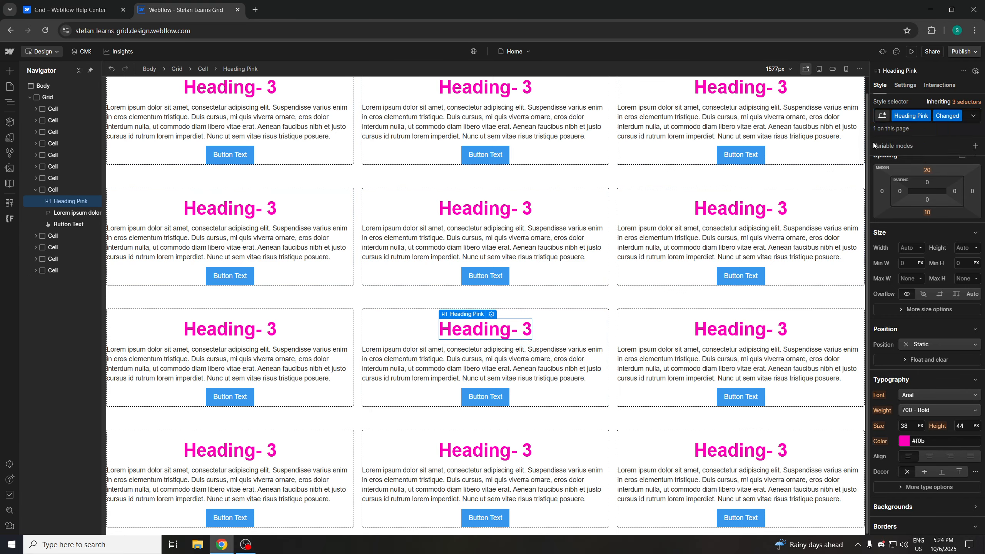
Set the Changed heading's text color to green #00ff2b
click(904, 442)
click(923, 362)
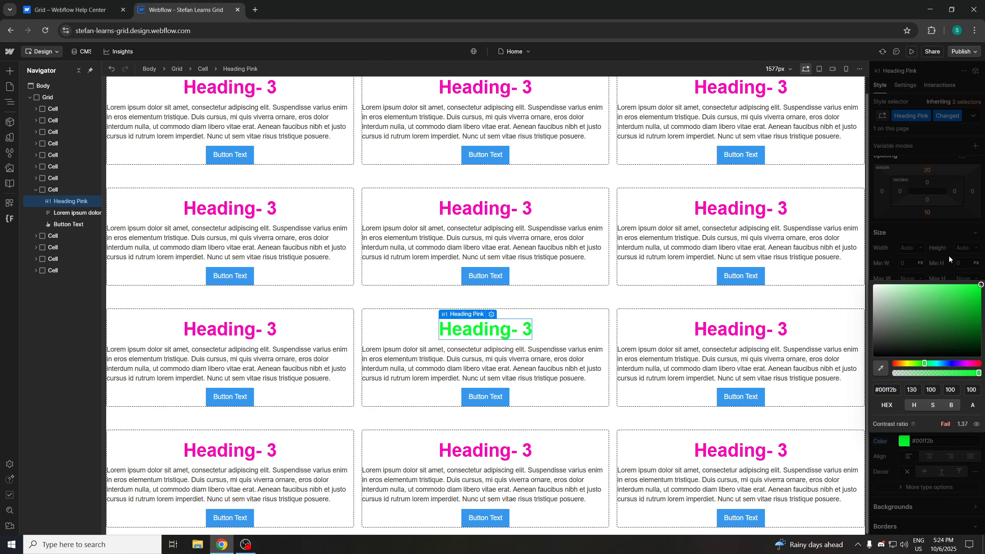
click(898, 228)
click(550, 315)
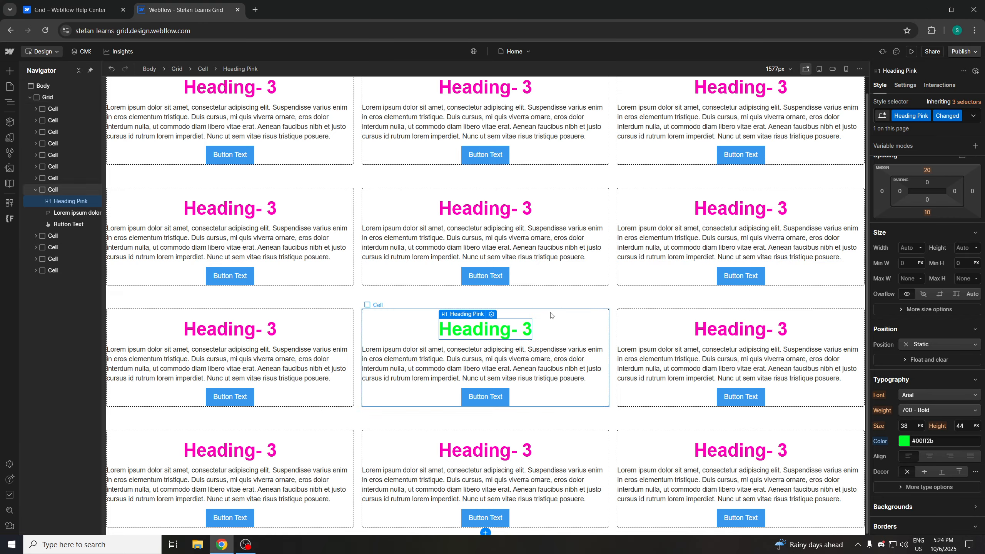
Move the Cell with the green heading to a later position in the grid through the Navigator
click(35, 190)
drag(56, 192, 59, 219)
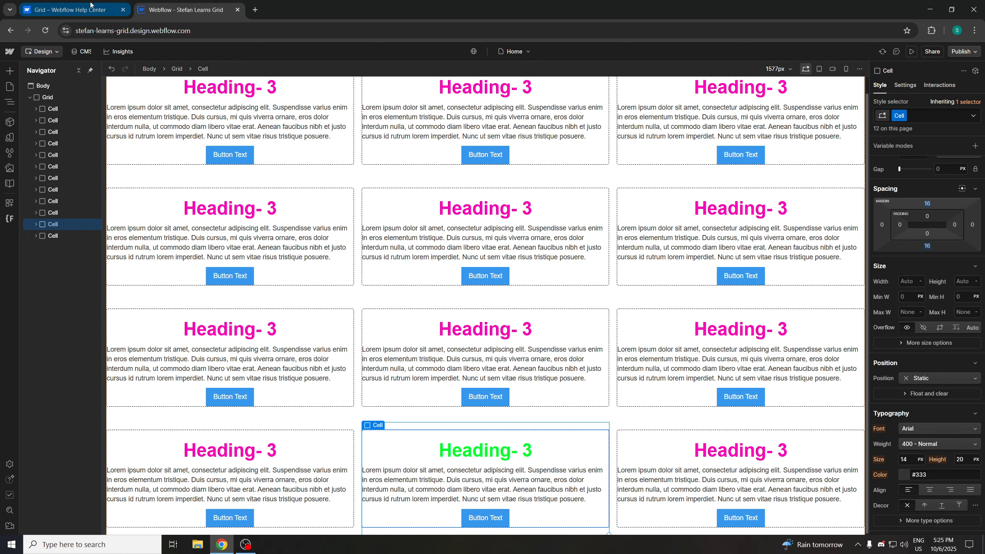
click(70, 10)
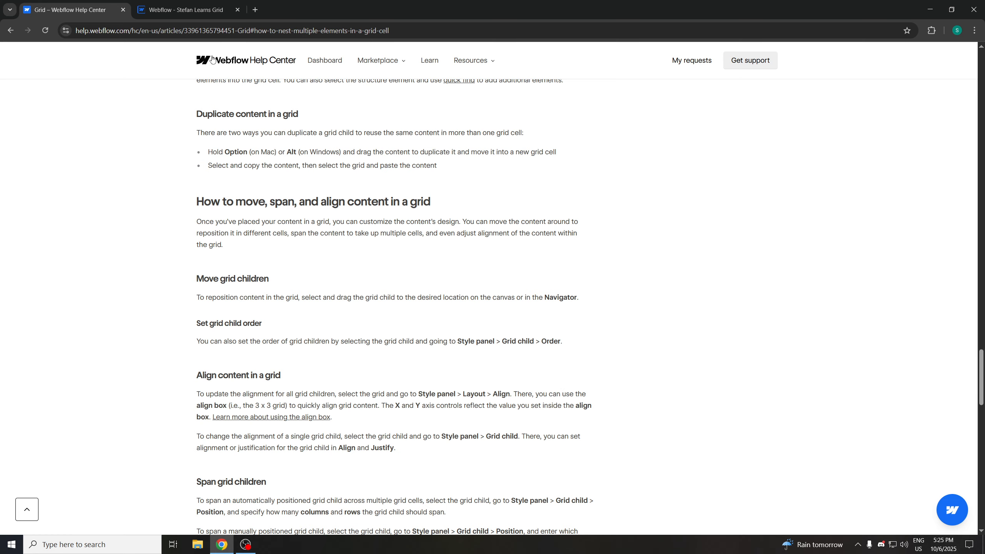
click(177, 10)
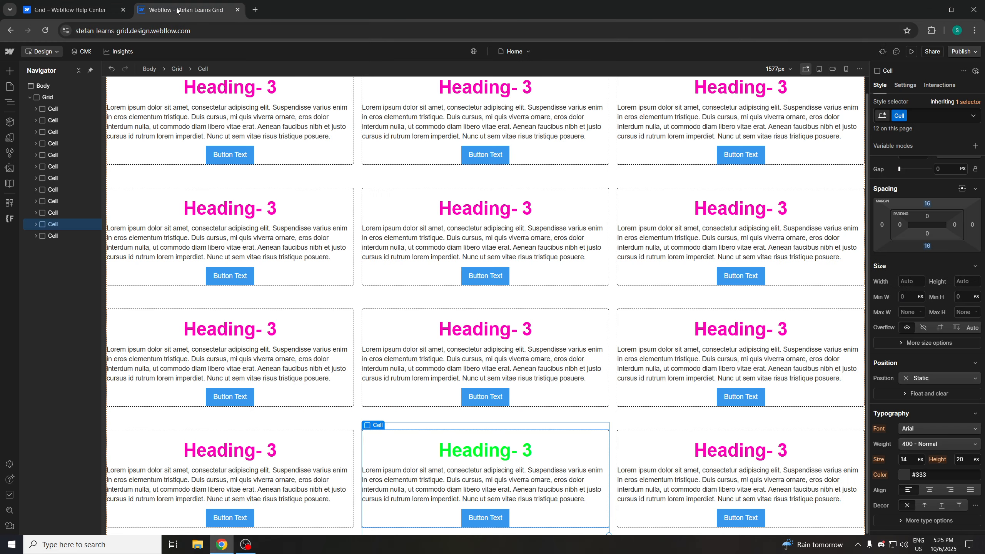
Open the selected Cell's Grid Child settings and set its order to First
click(450, 442)
click(386, 435)
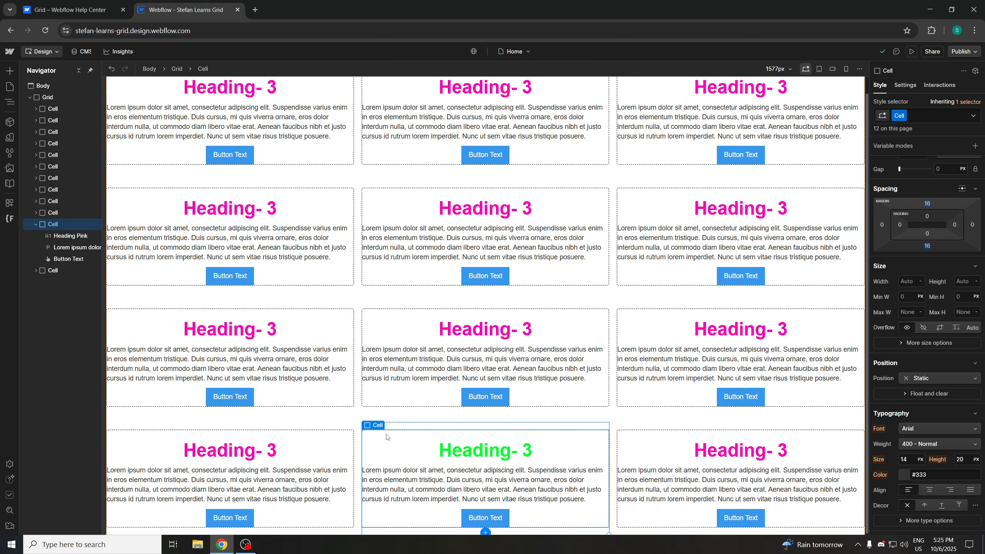
scroll(907, 219, up, 3)
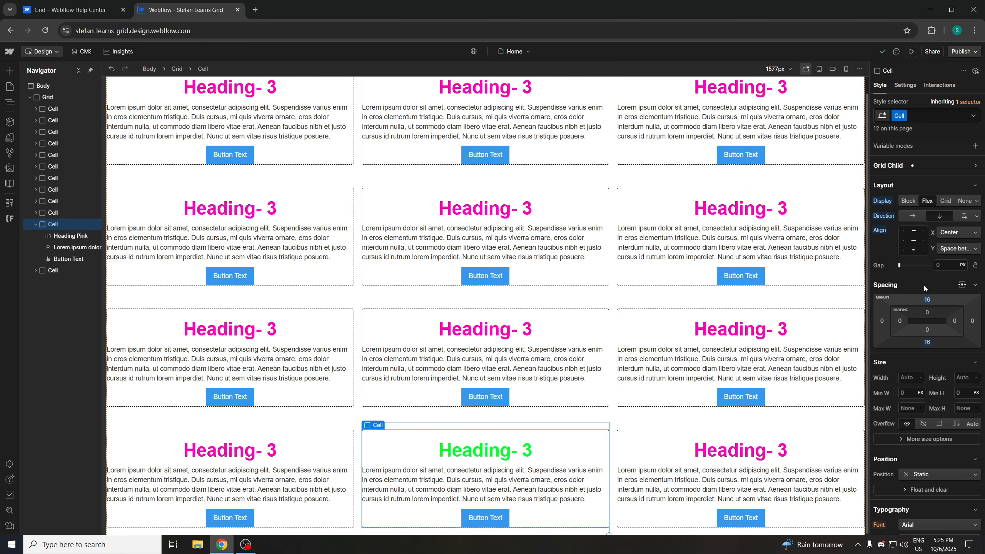
click(972, 166)
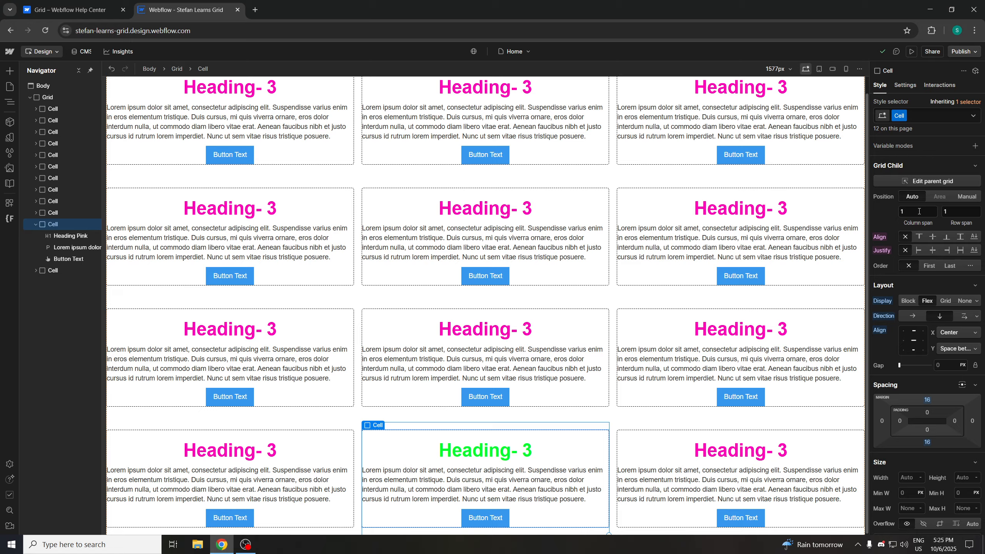
click(919, 211)
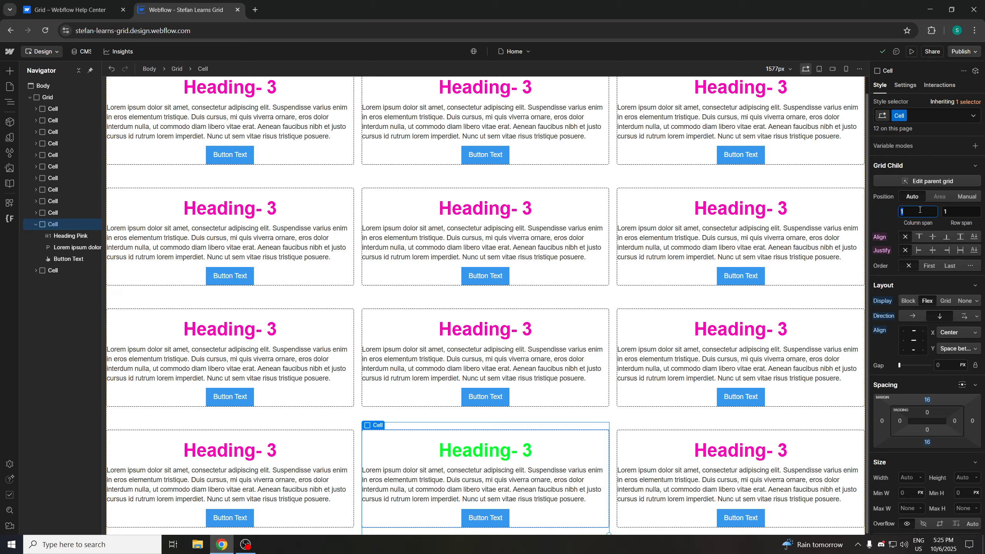
click(943, 211)
click(877, 218)
click(931, 268)
scroll(287, 137, up, 1)
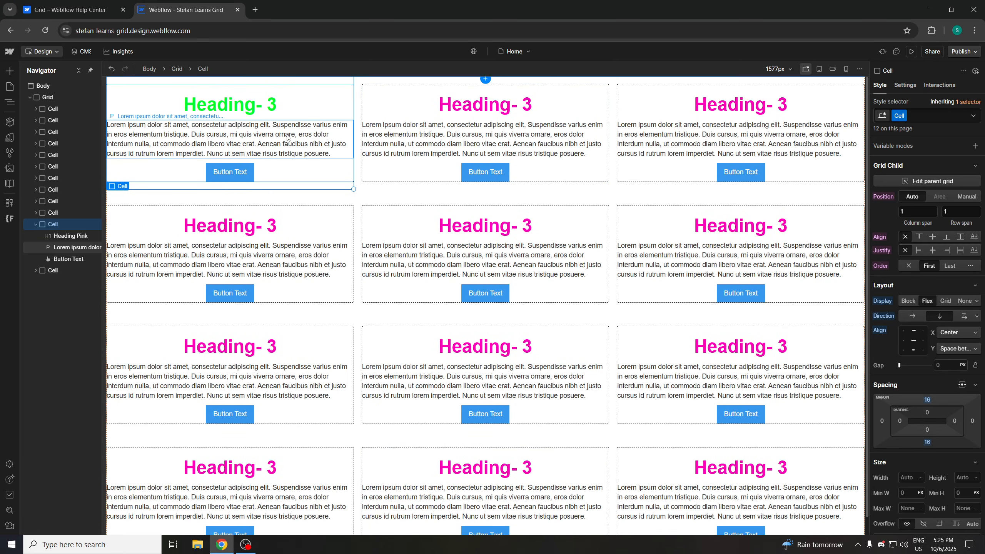
Set the Cell's order to Last, then to a custom order of 2
click(950, 265)
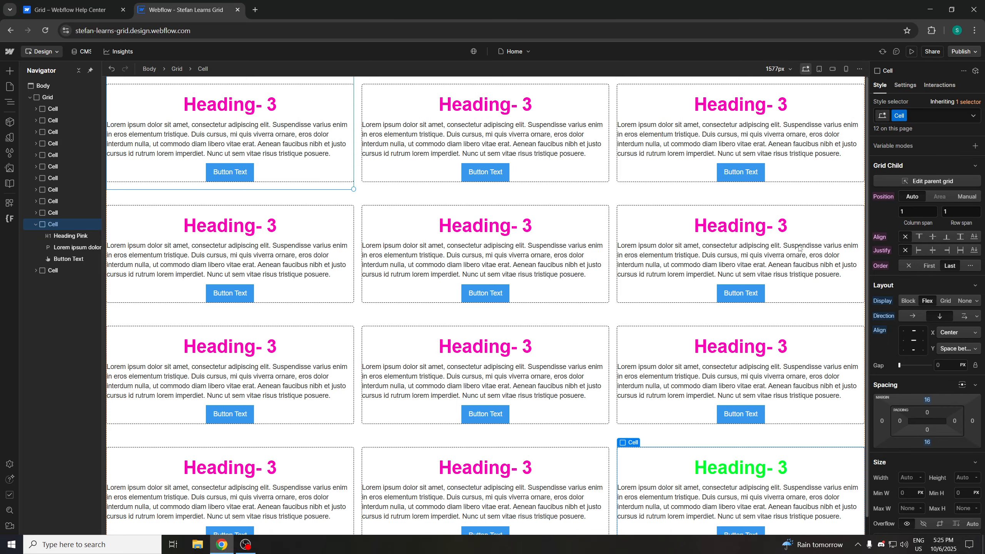
click(972, 270)
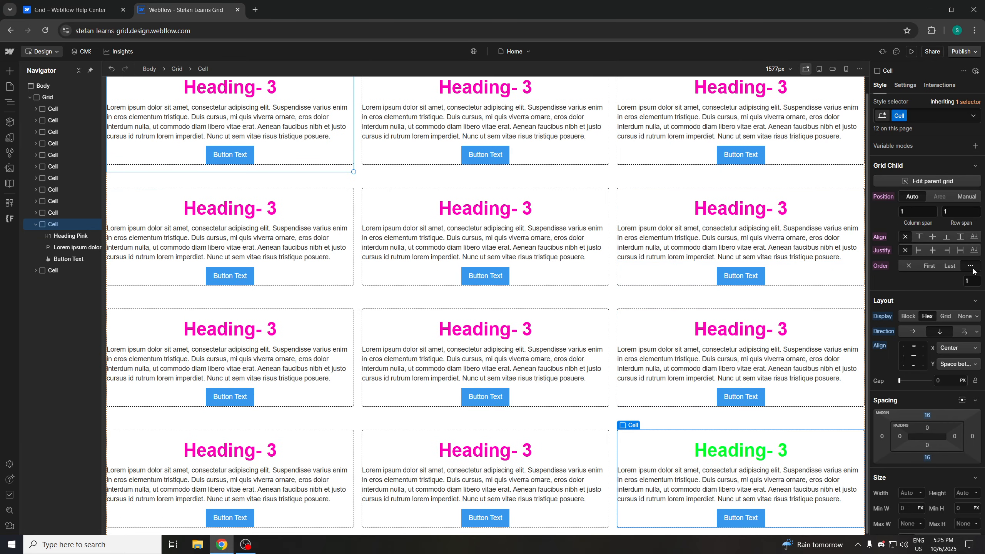
drag(972, 281, 956, 284)
text(2)
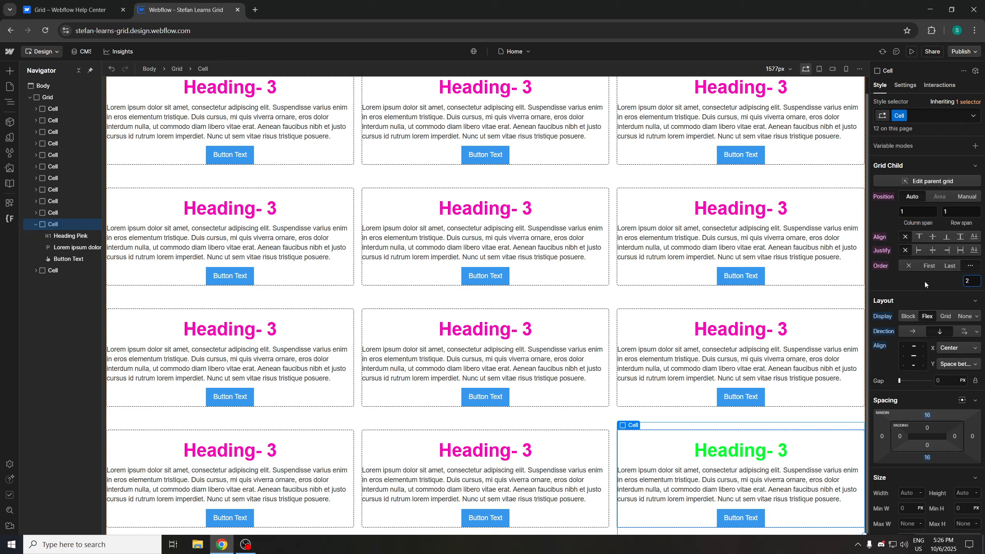
click(924, 282)
click(968, 281)
click(935, 280)
scroll(843, 277, up, 1)
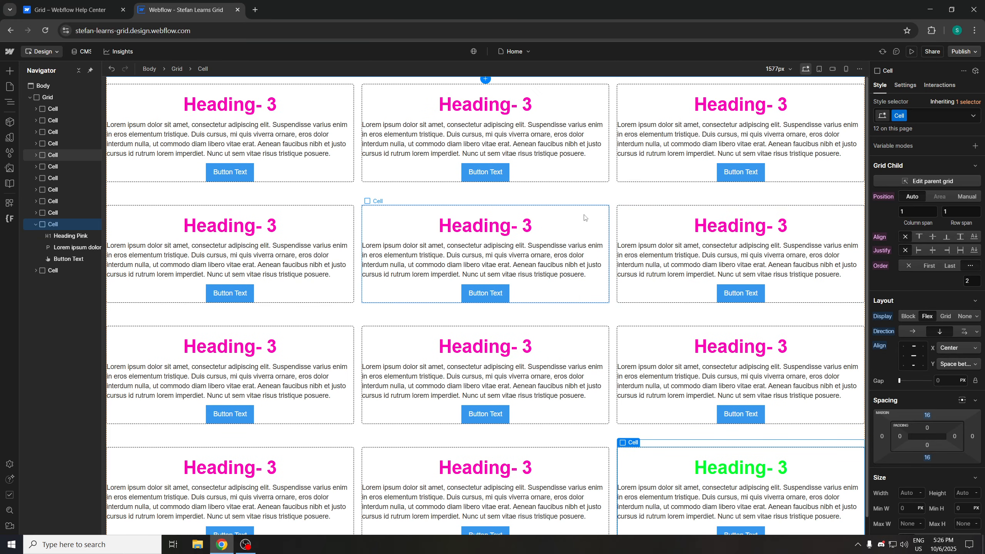
Try custom order values of 3, 2 and 1 for the Cell
scroll(647, 223, down, 1)
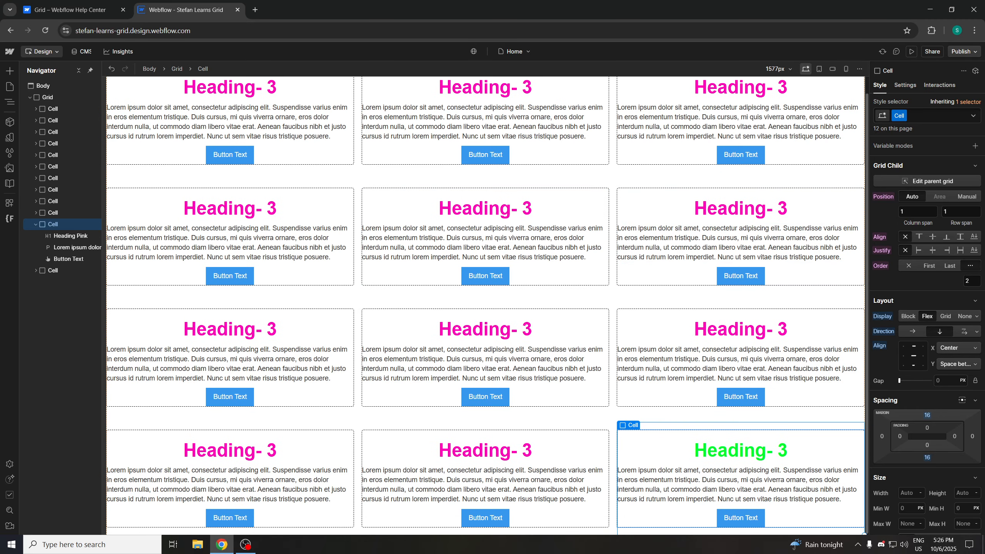
click(969, 282)
text(3)
click(915, 282)
click(971, 281)
text(2)
click(924, 280)
text(1)
click(920, 280)
click(965, 280)
Switch the Cell's order between First and a custom value, ending with First
click(925, 268)
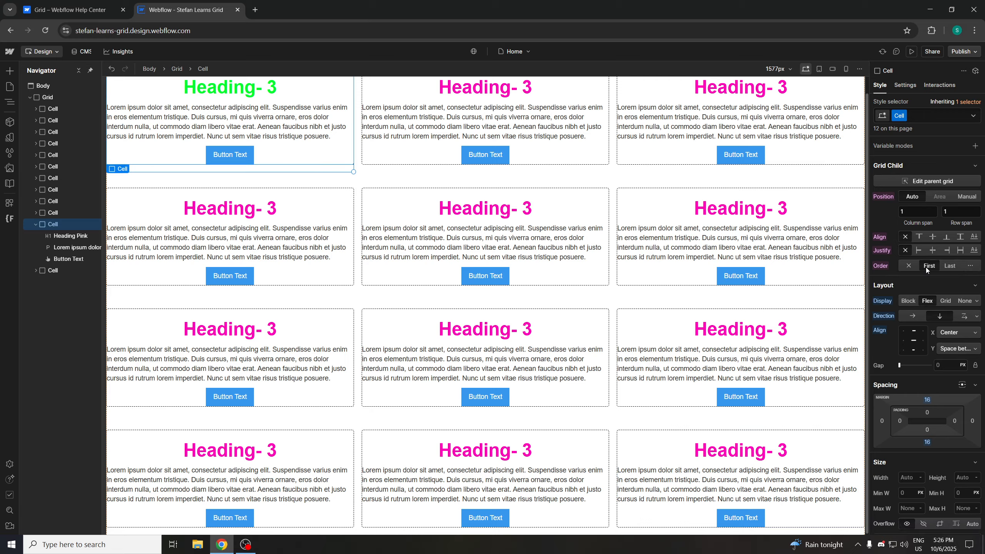
click(969, 266)
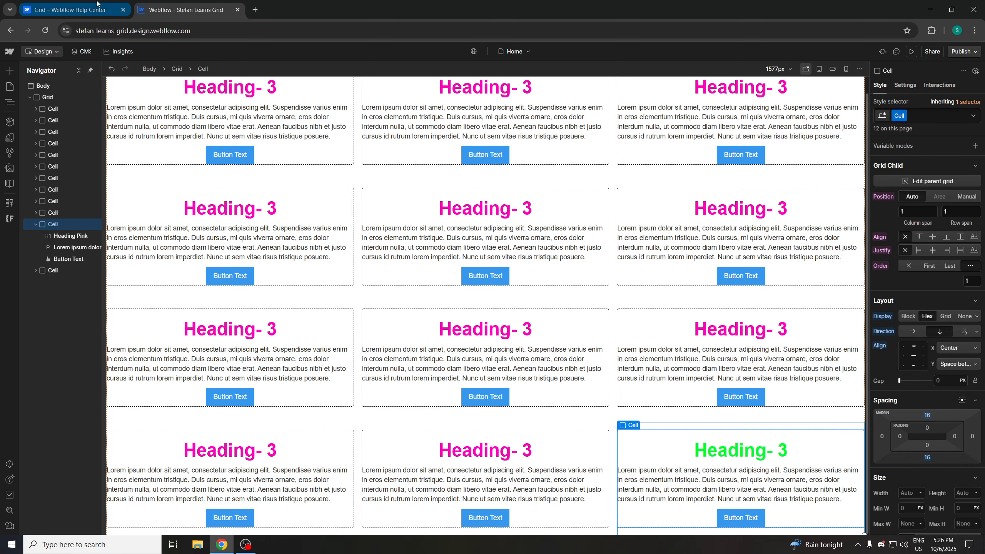
click(69, 10)
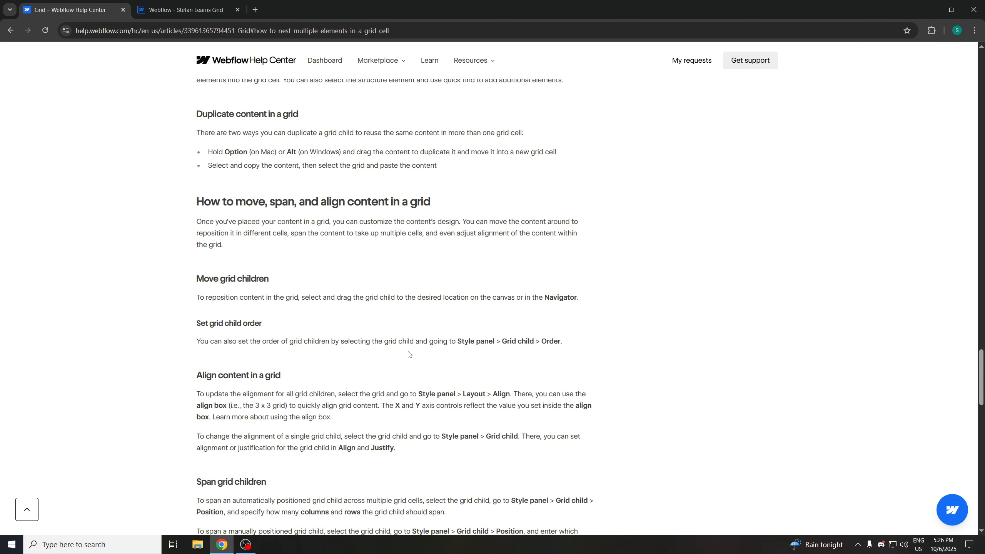
click(243, 5)
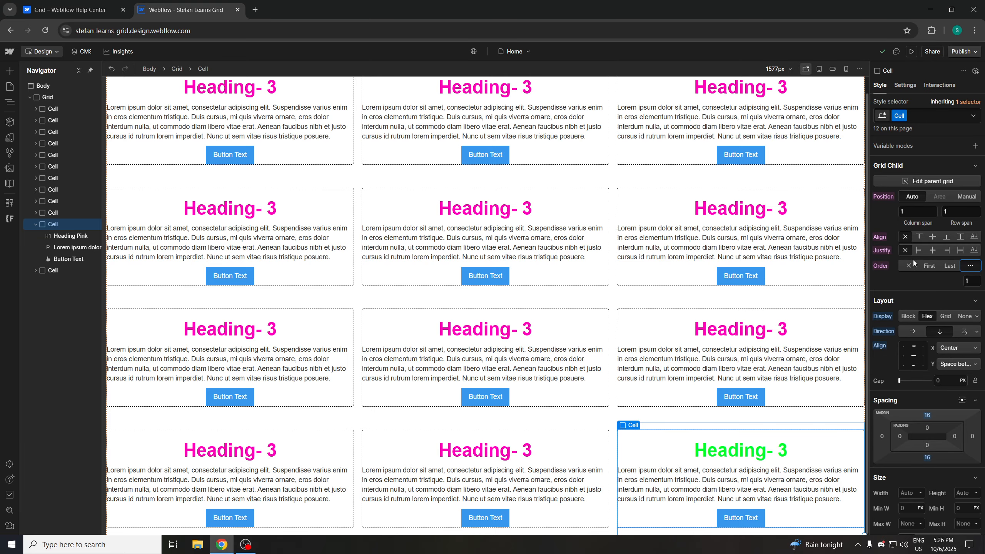
click(972, 280)
key(Return)
click(965, 282)
click(926, 266)
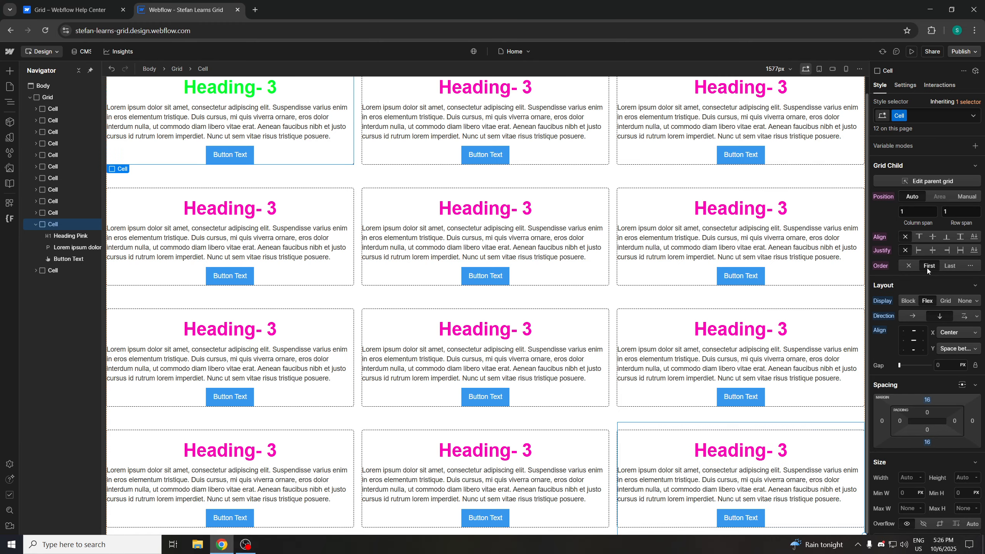
click(972, 266)
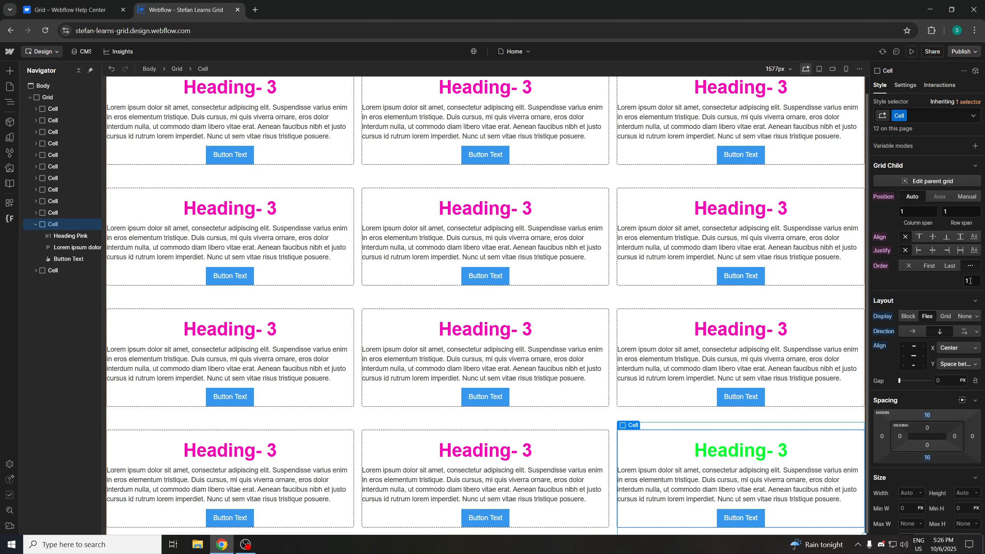
click(925, 267)
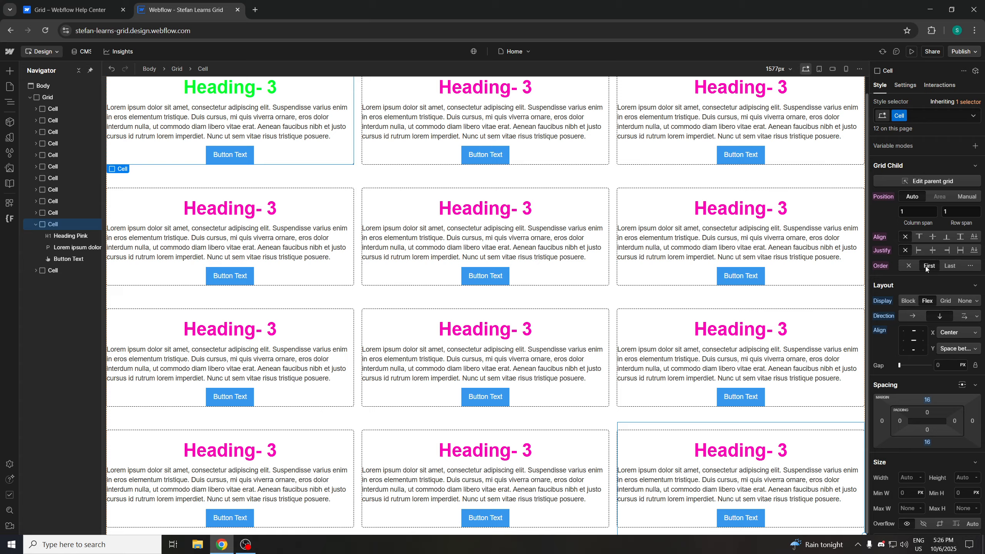
Select the first Cell and switch its order to a custom value, then back to First
click(520, 95)
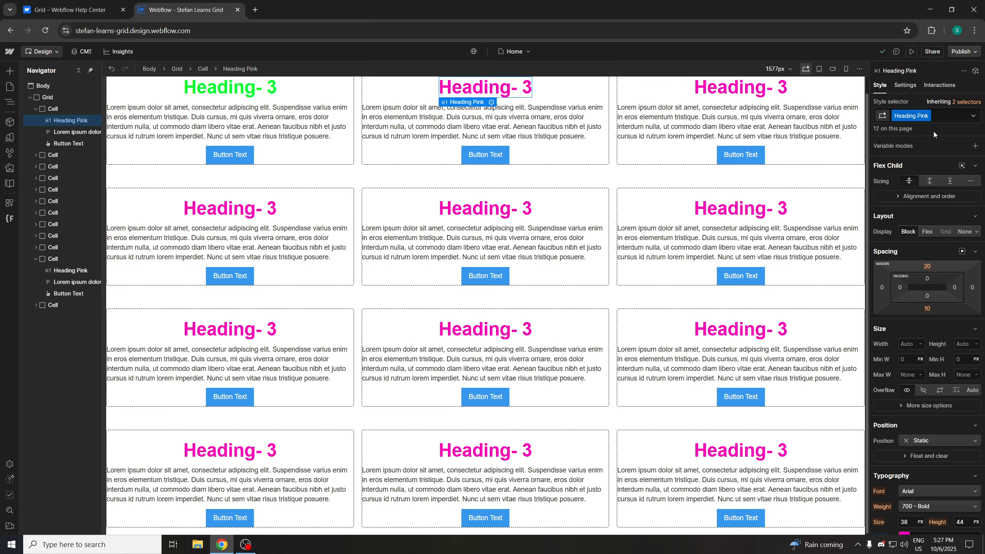
click(58, 108)
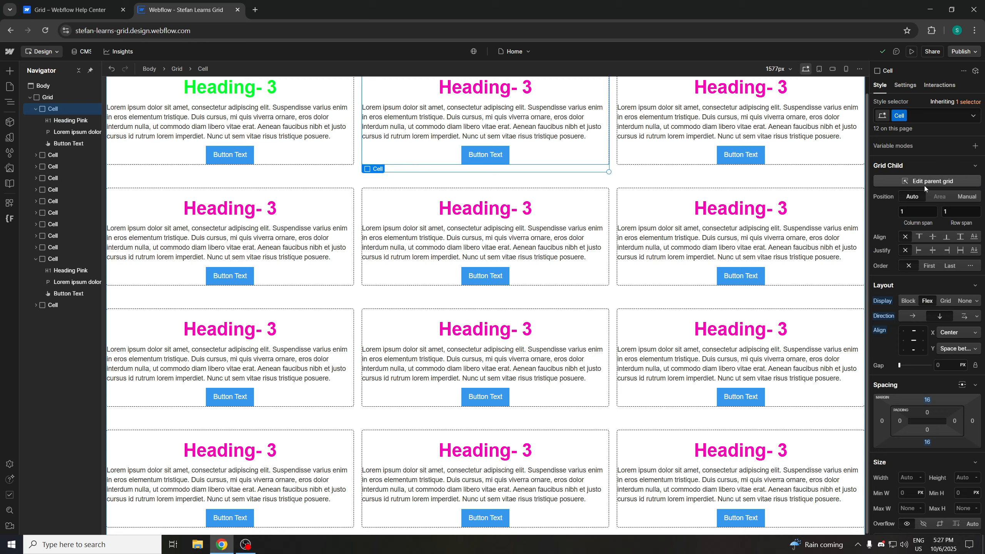
click(491, 91)
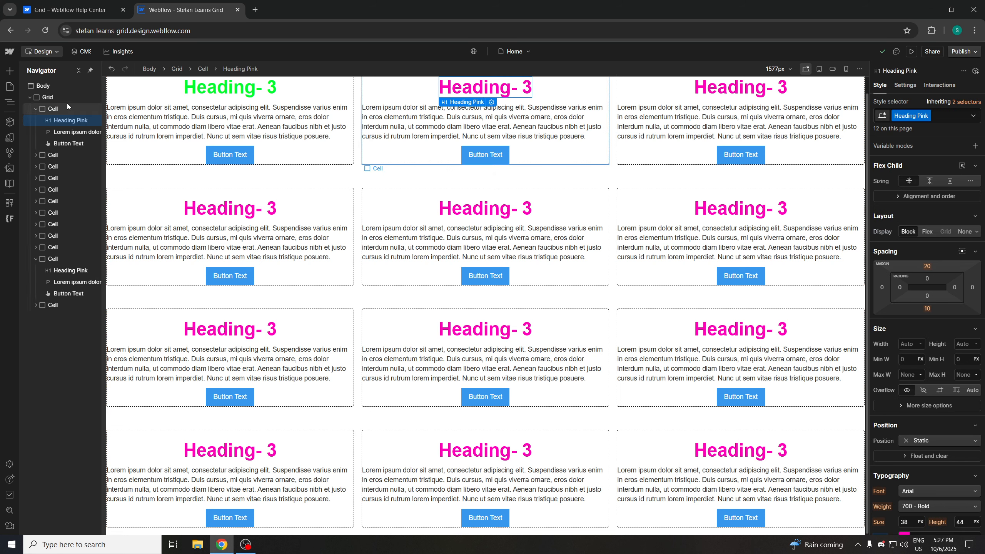
click(50, 110)
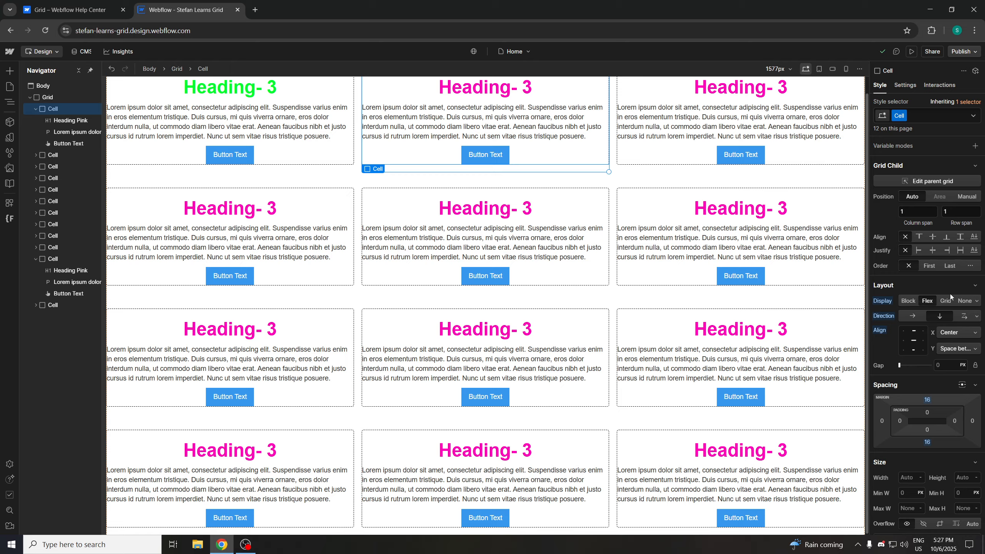
click(969, 266)
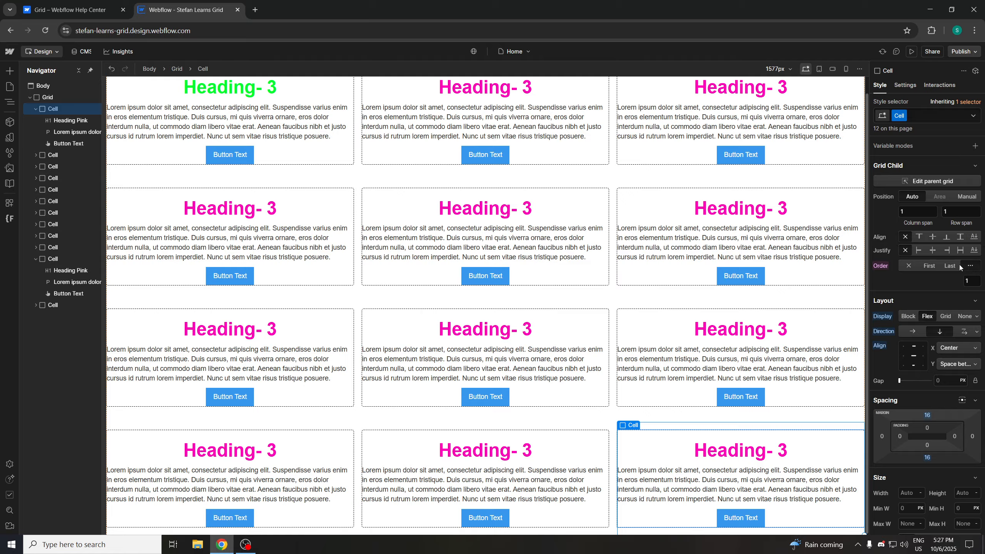
click(929, 265)
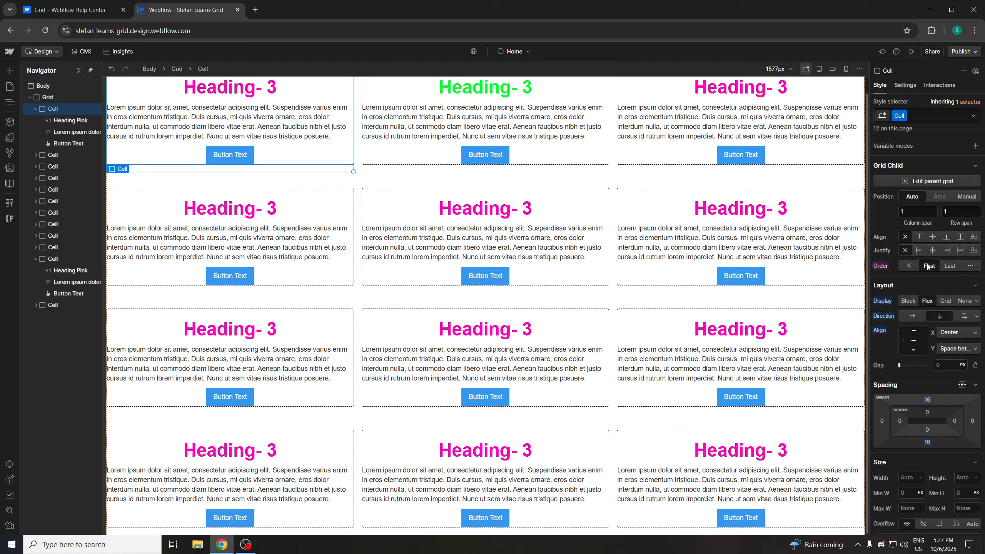
Set the Cell's custom order to 2, close the Div Block settings popup, and return its order to First
click(969, 266)
text(2)
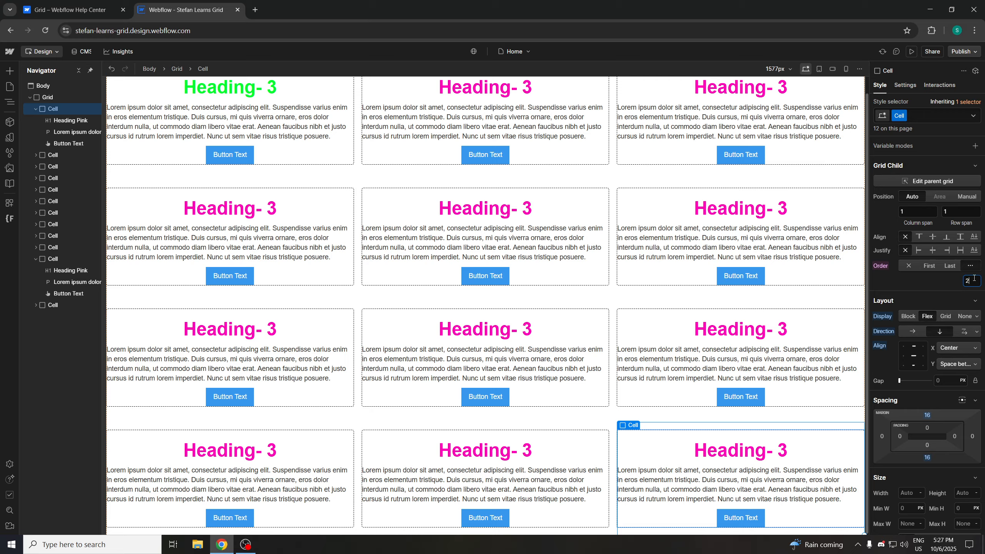
click(924, 266)
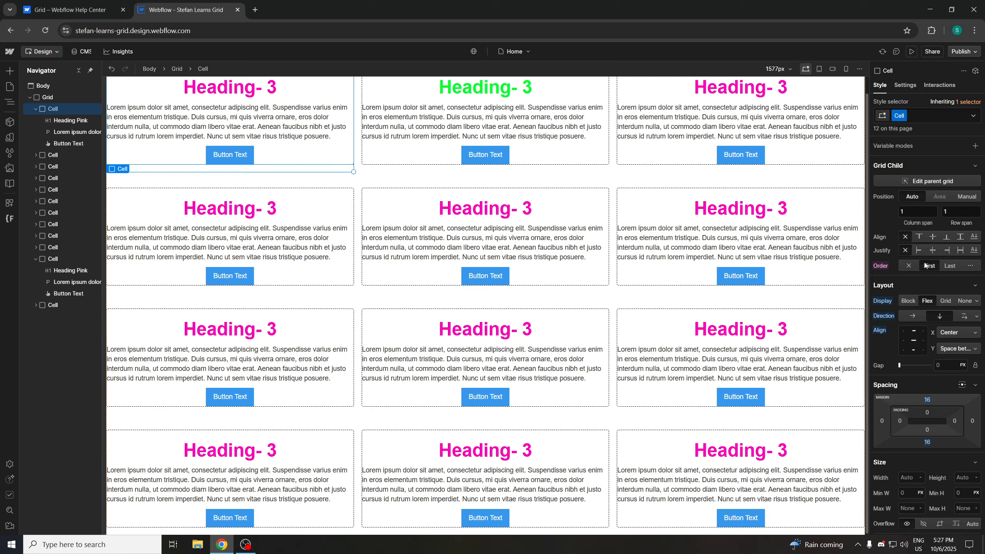
click(969, 266)
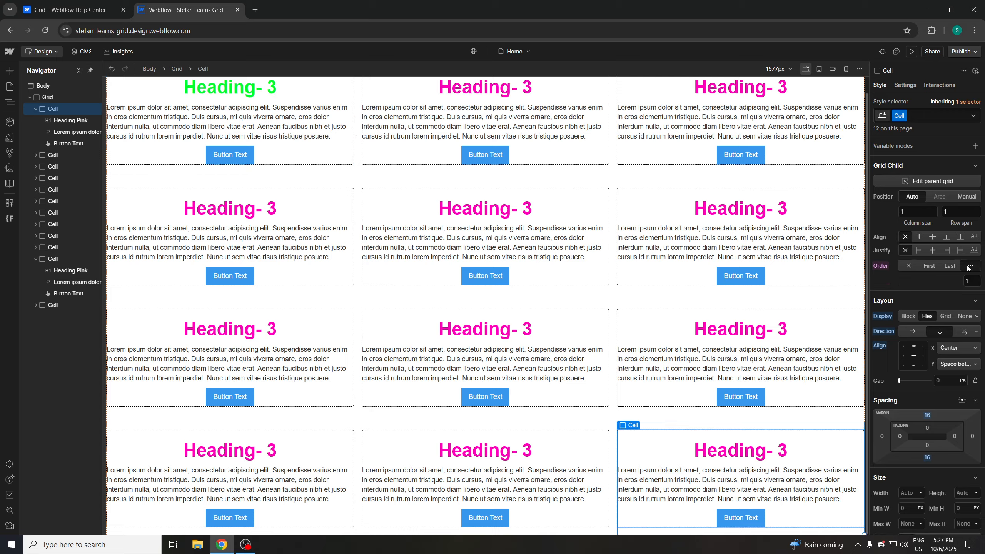
click(971, 279)
text(2)
key(Return)
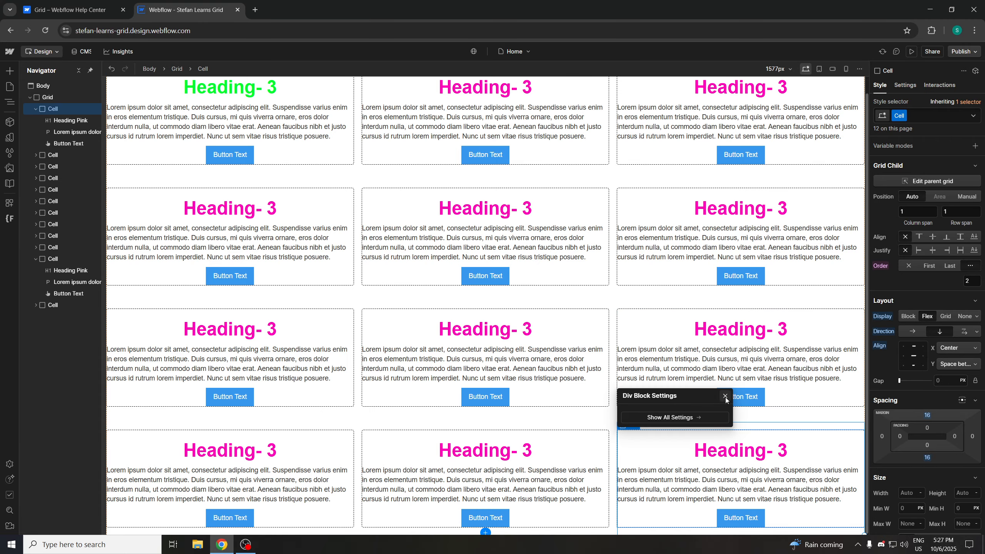
click(724, 396)
click(925, 266)
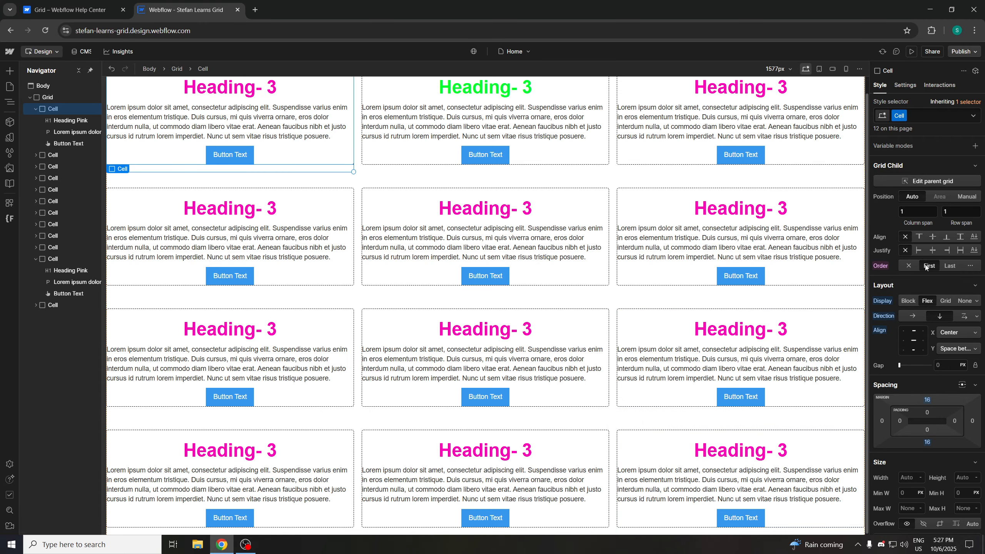
Select the second Cell and alternate its order between a custom value and First several times
click(446, 90)
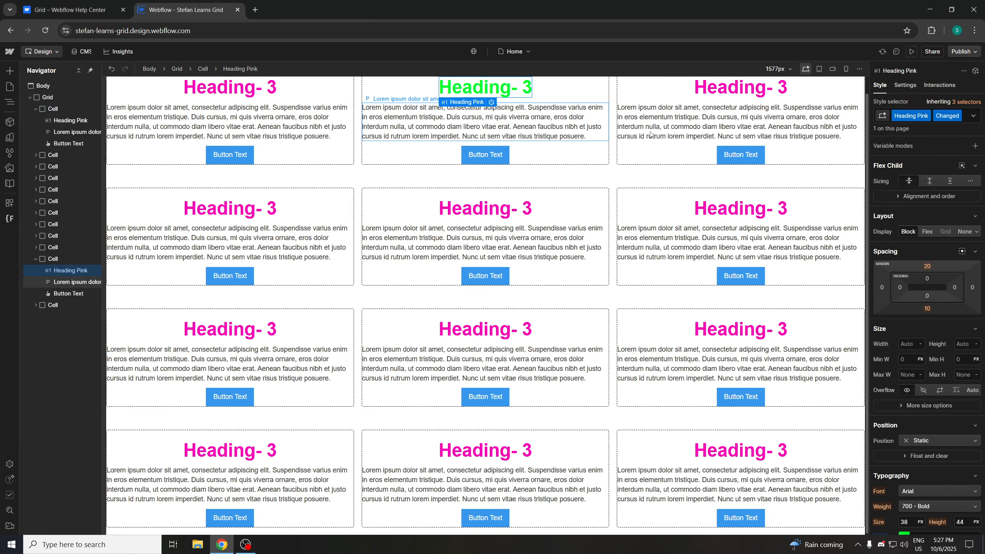
click(424, 97)
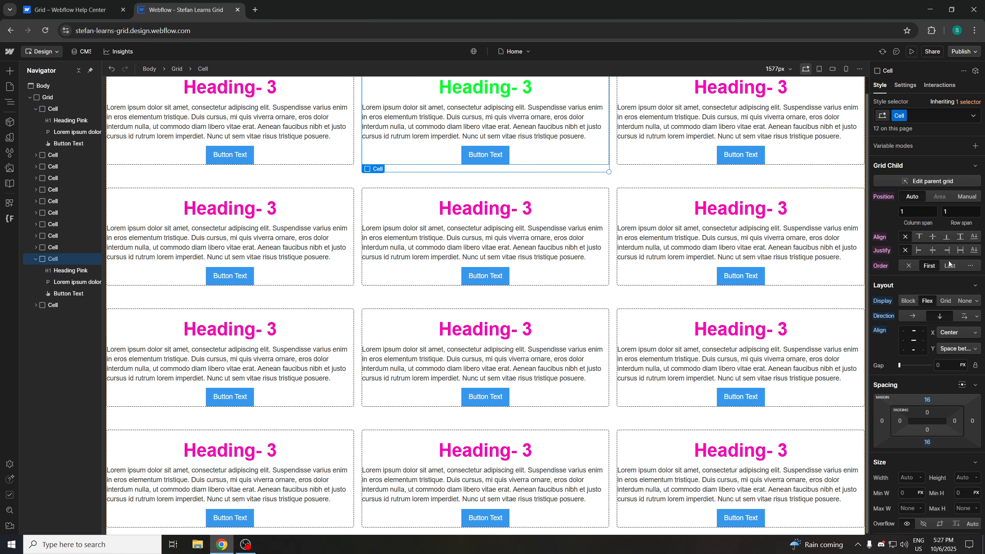
click(970, 266)
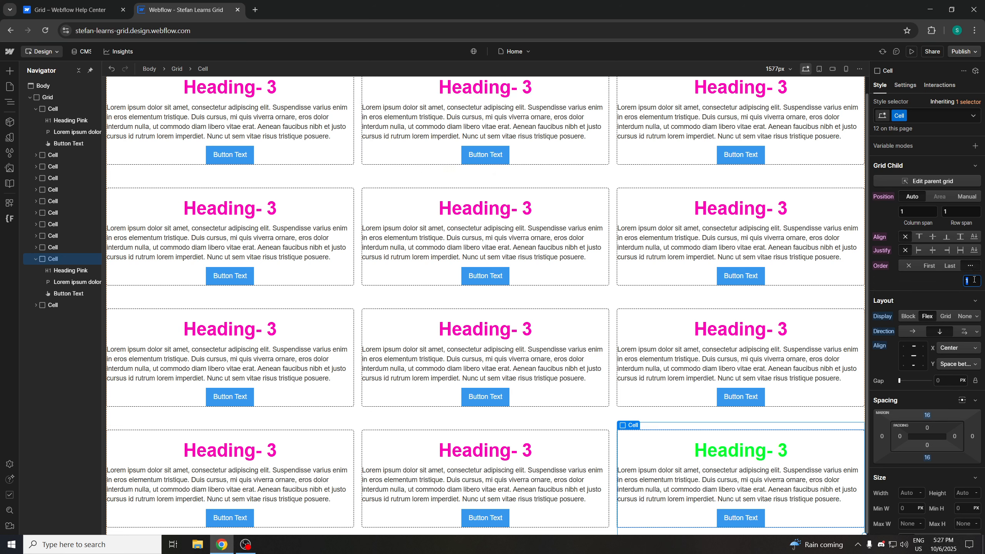
click(967, 280)
click(926, 267)
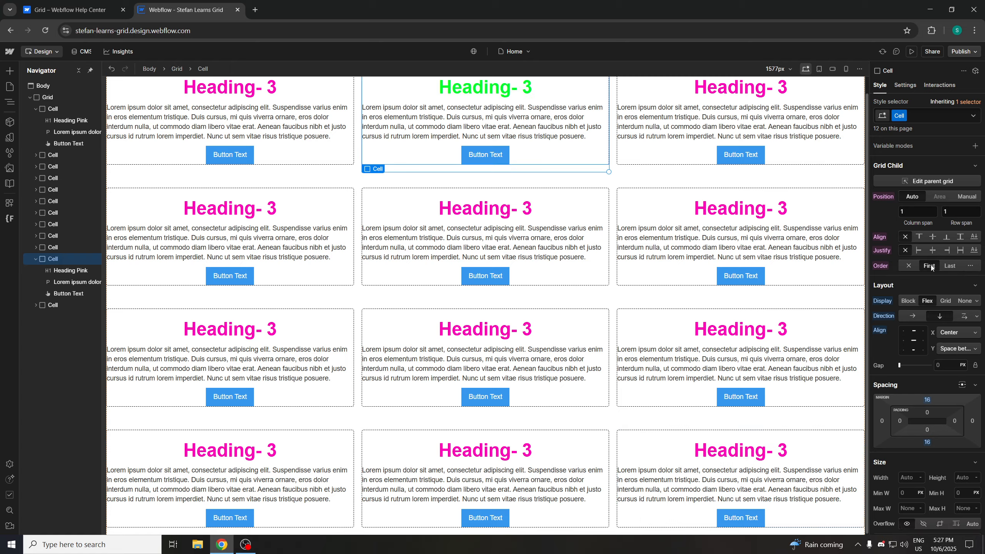
click(969, 266)
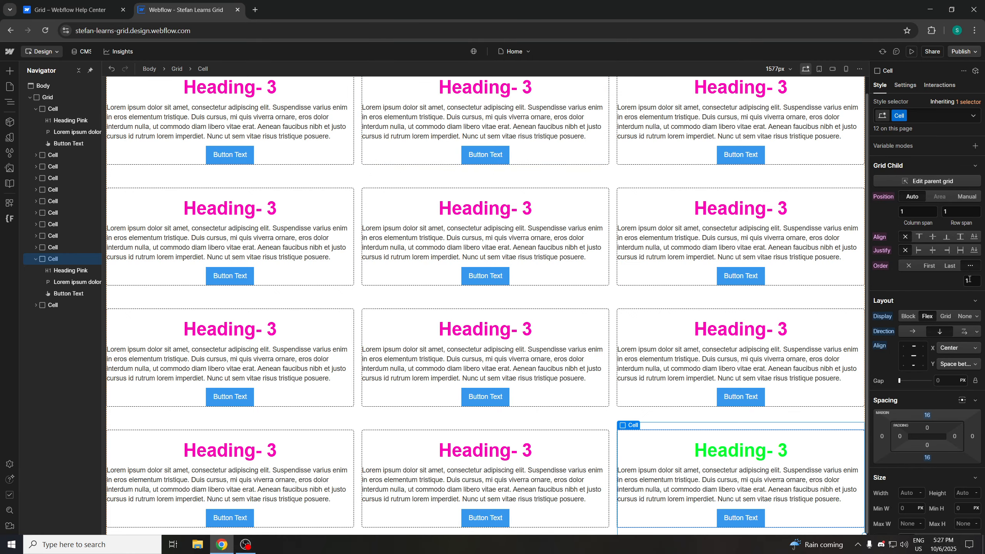
scroll(438, 134, up, 1)
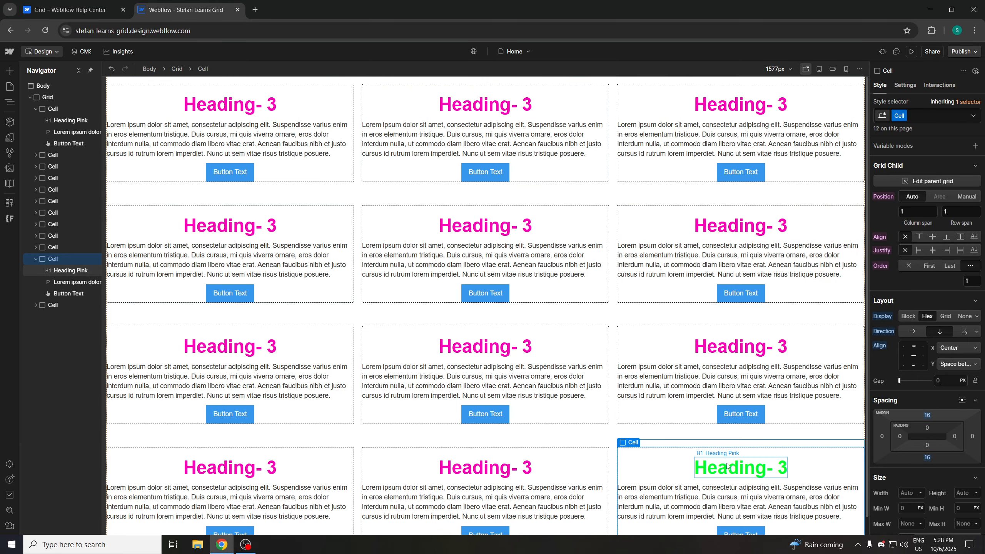
click(930, 266)
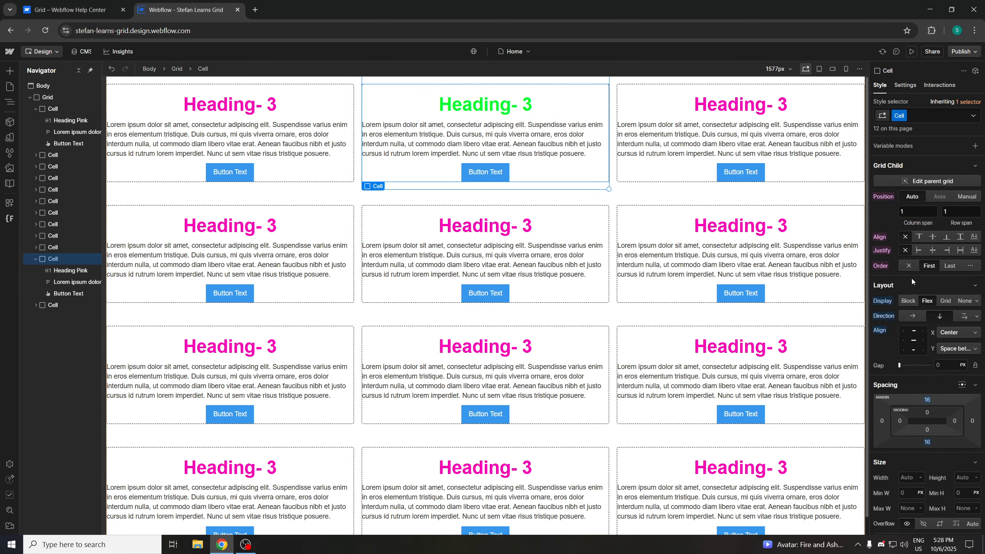
click(969, 266)
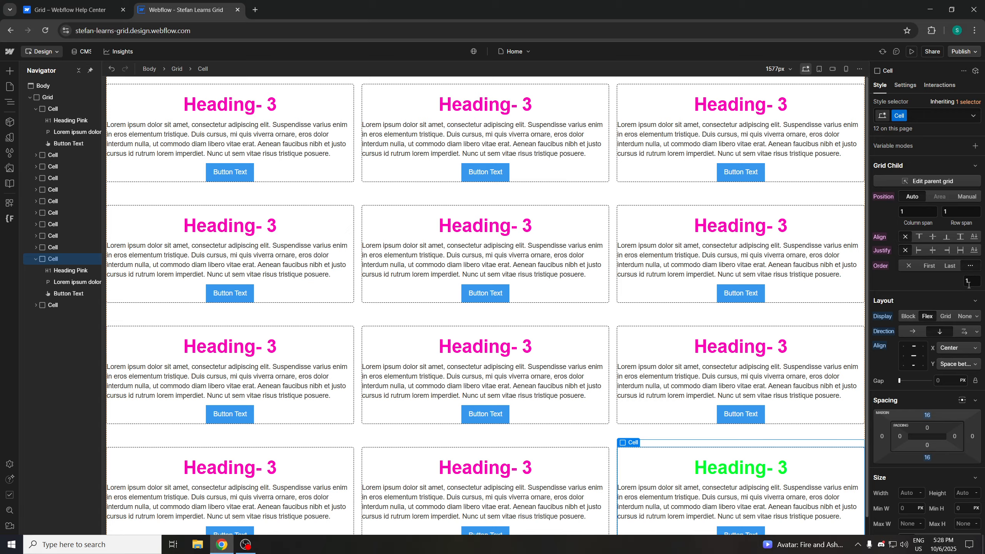
click(930, 266)
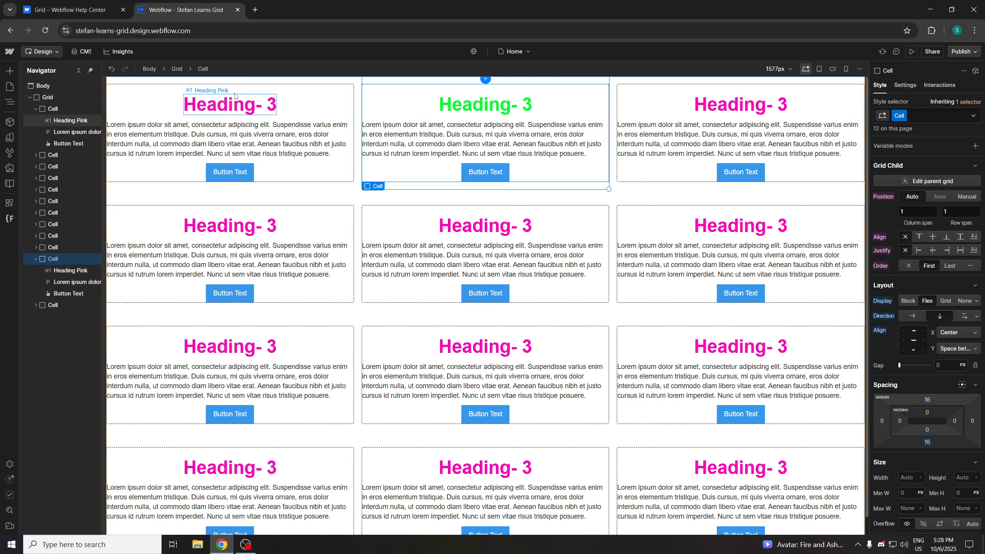
Select the first Cell and toggle its order between a custom value and First, ending on custom
click(179, 92)
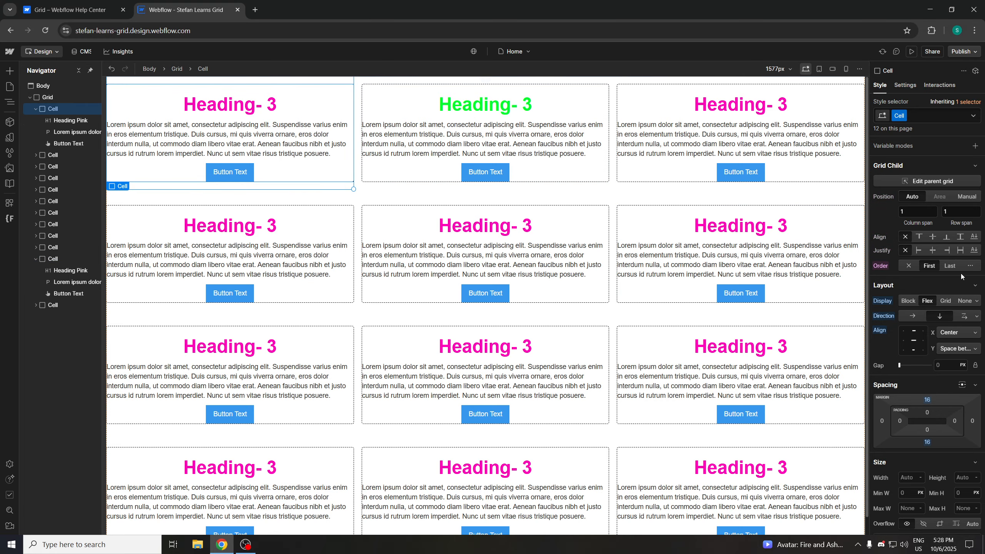
click(970, 266)
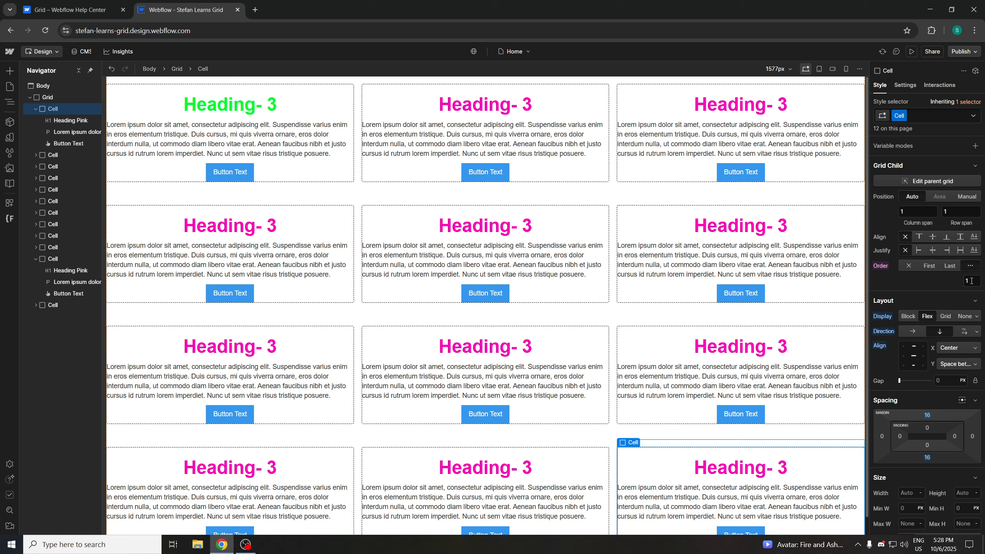
click(971, 281)
click(930, 266)
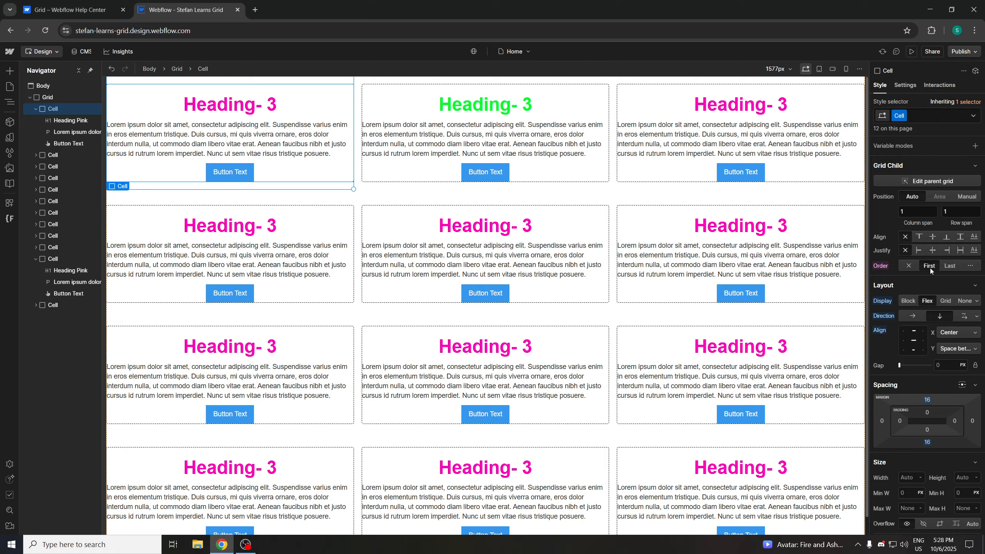
click(970, 267)
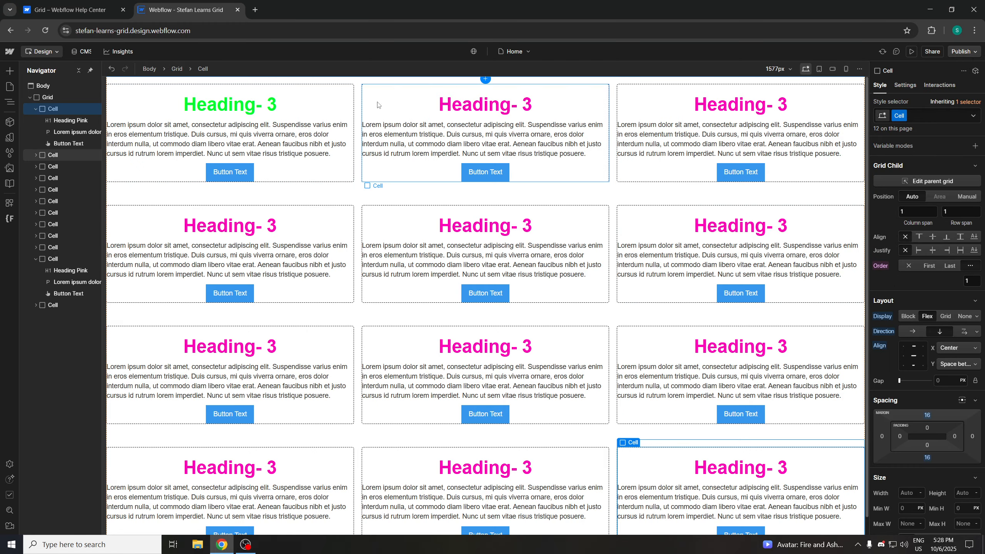
Select the second Cell, try the custom and First order options, and clear its order setting
click(422, 94)
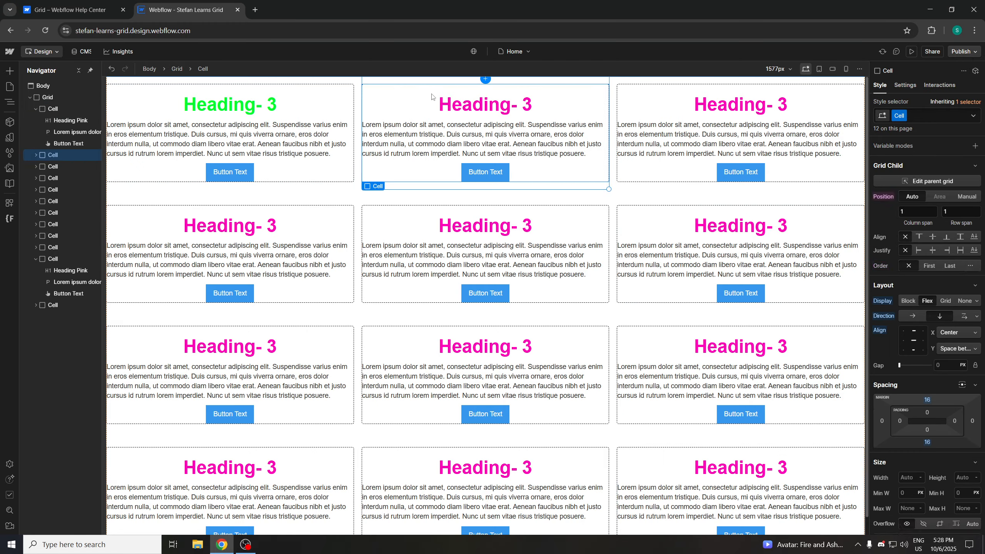
click(973, 267)
click(924, 267)
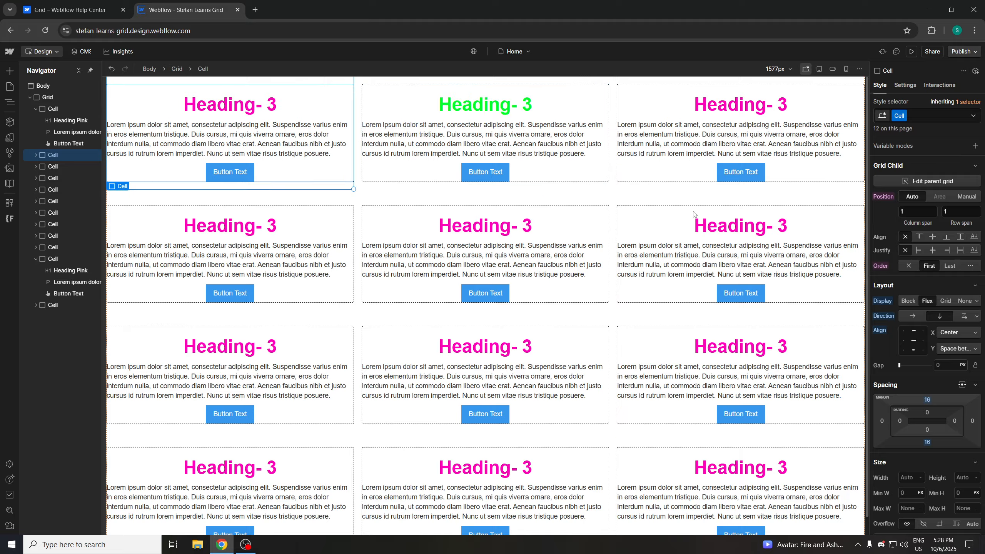
click(965, 266)
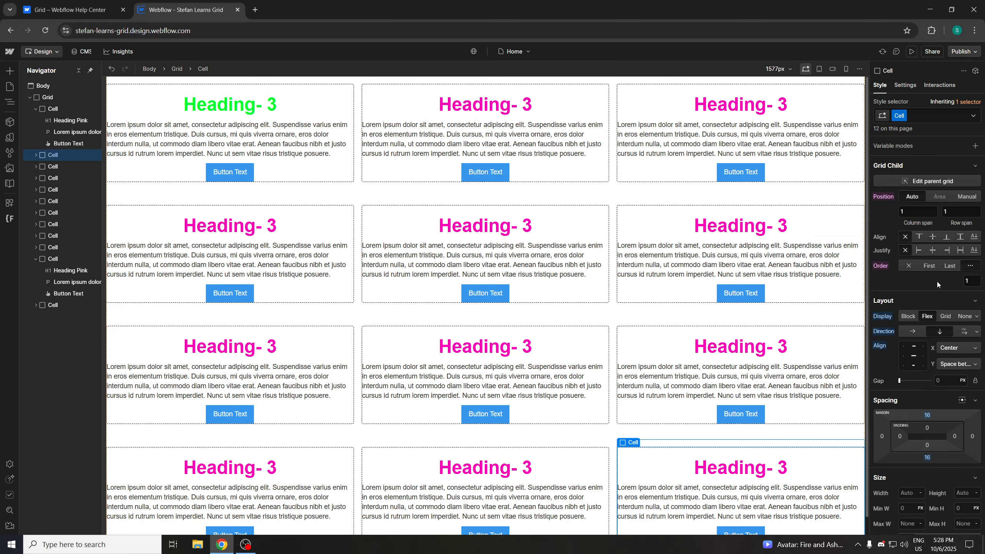
click(479, 106)
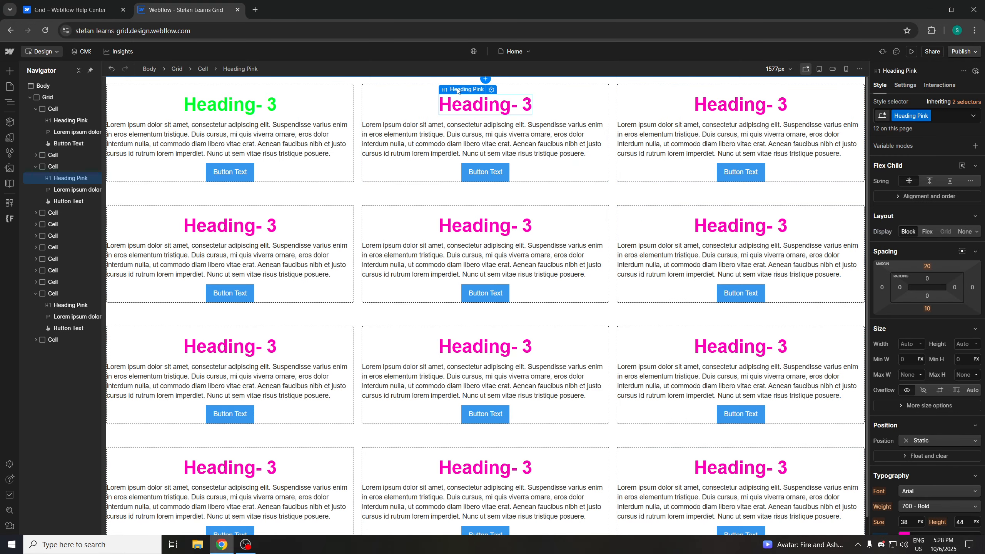
click(407, 102)
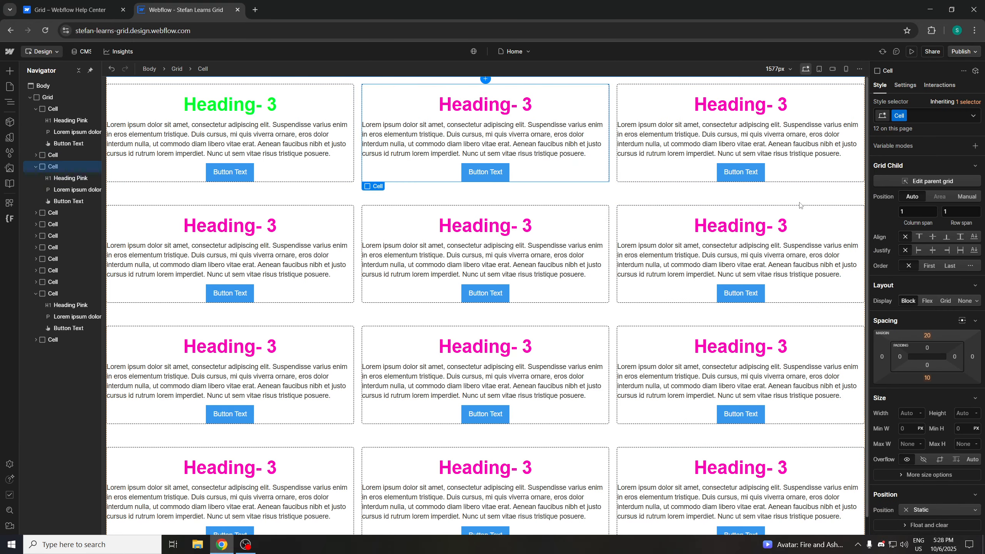
click(972, 266)
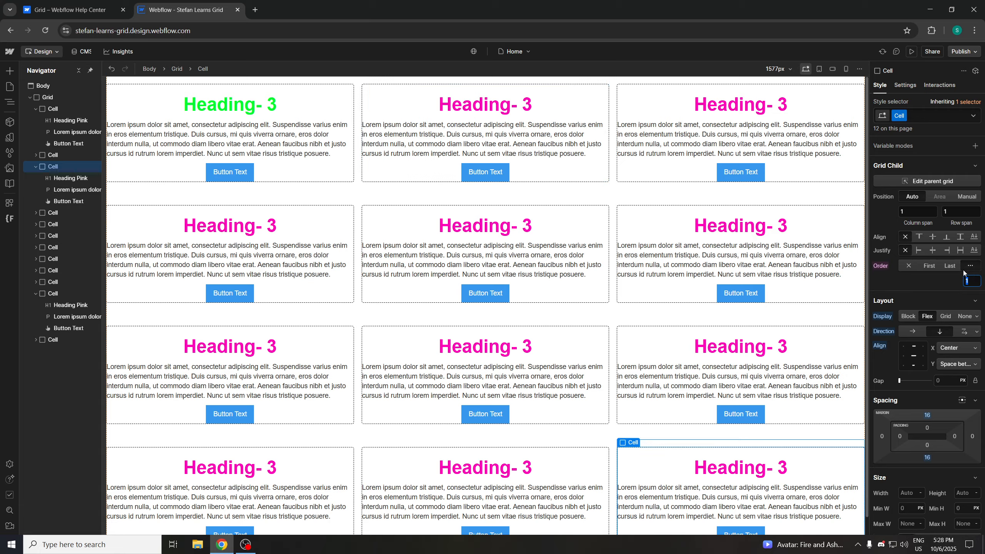
click(908, 266)
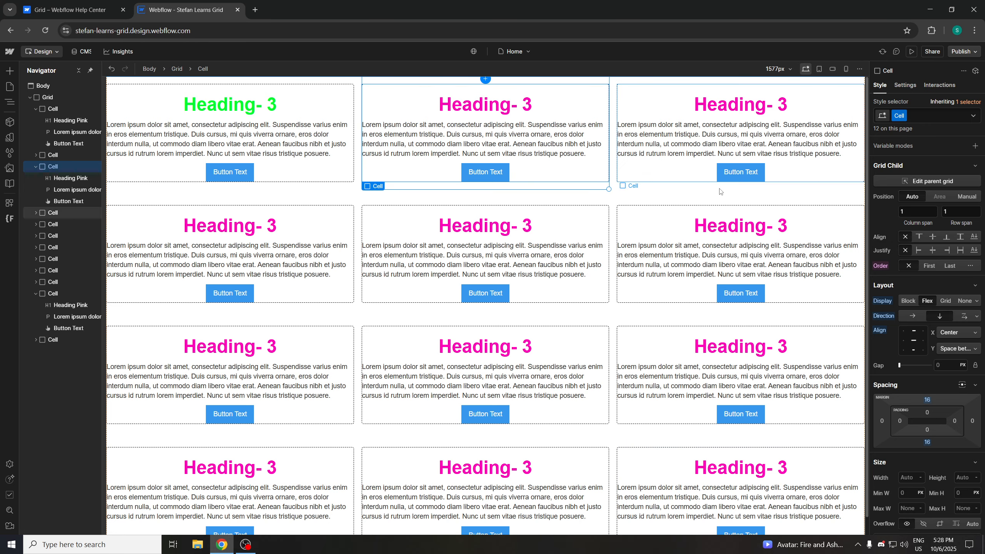
Review the help article's section on moving and ordering grid children, then return to the Designer
click(79, 10)
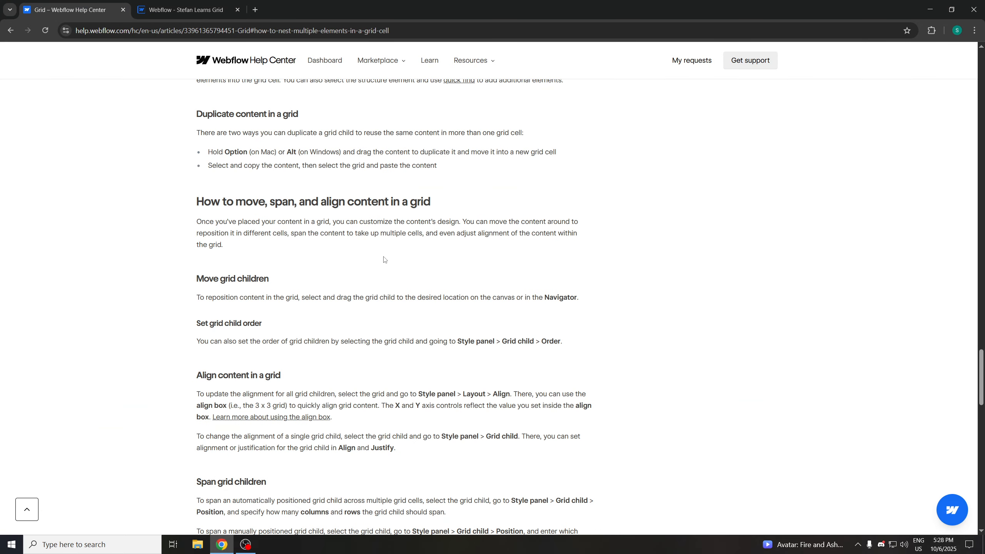
scroll(392, 248, down, 3)
scroll(404, 308, up, 4)
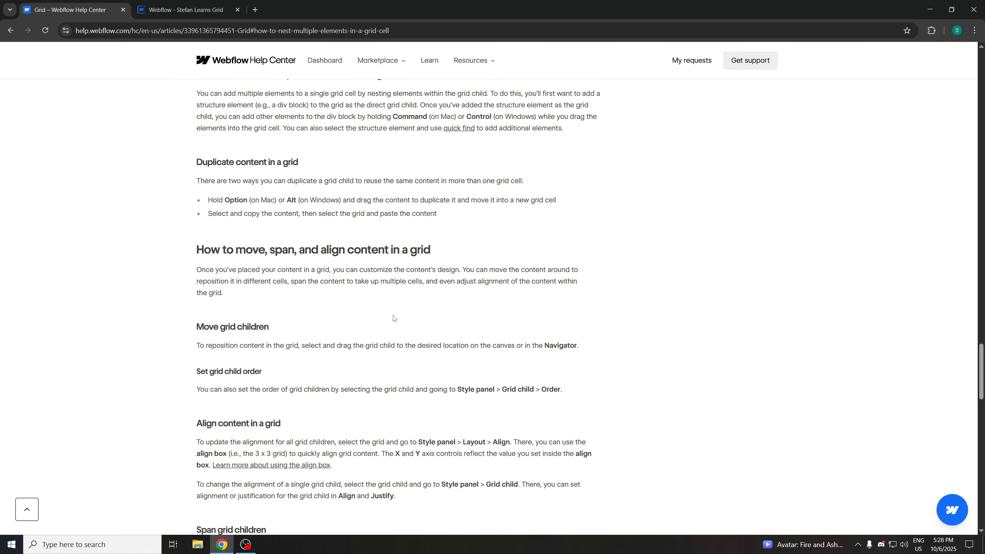
key(ctrl+Tab)
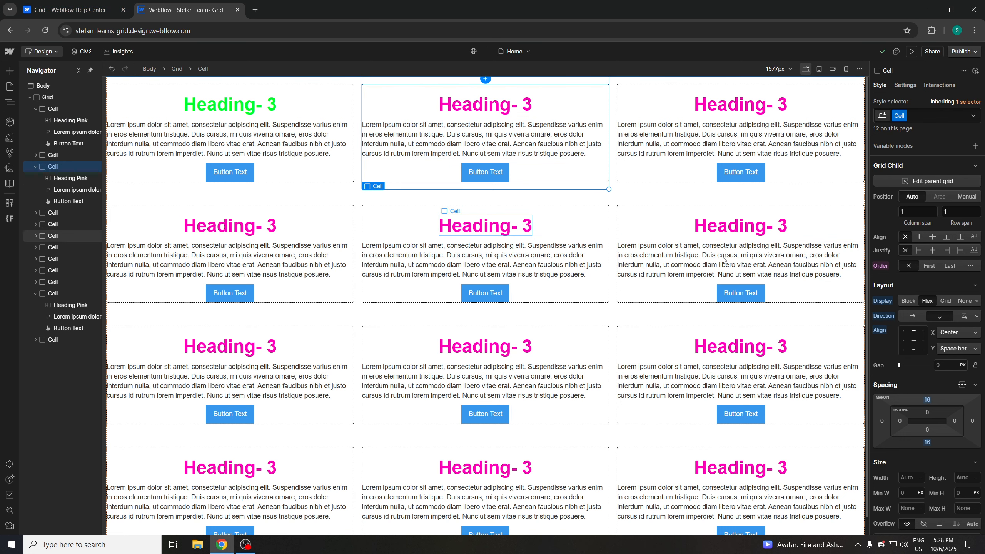
scroll(593, 270, down, 1)
scroll(594, 272, up, 1)
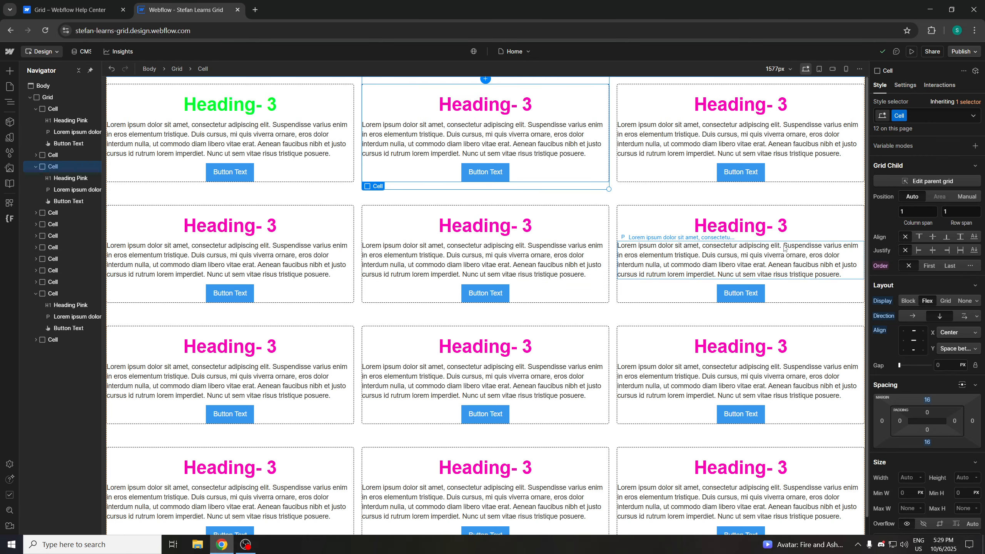
scroll(475, 248, down, 1)
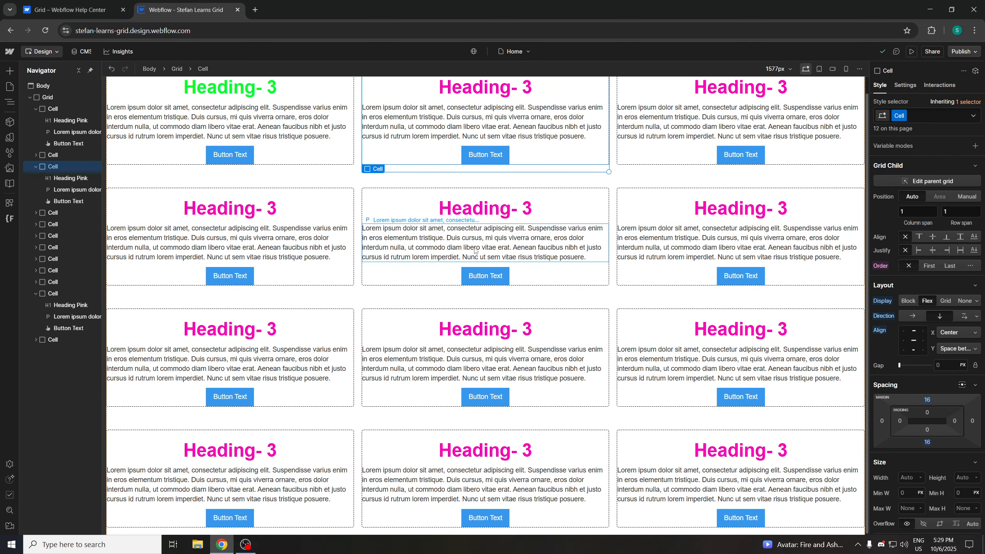
scroll(608, 316, up, 1)
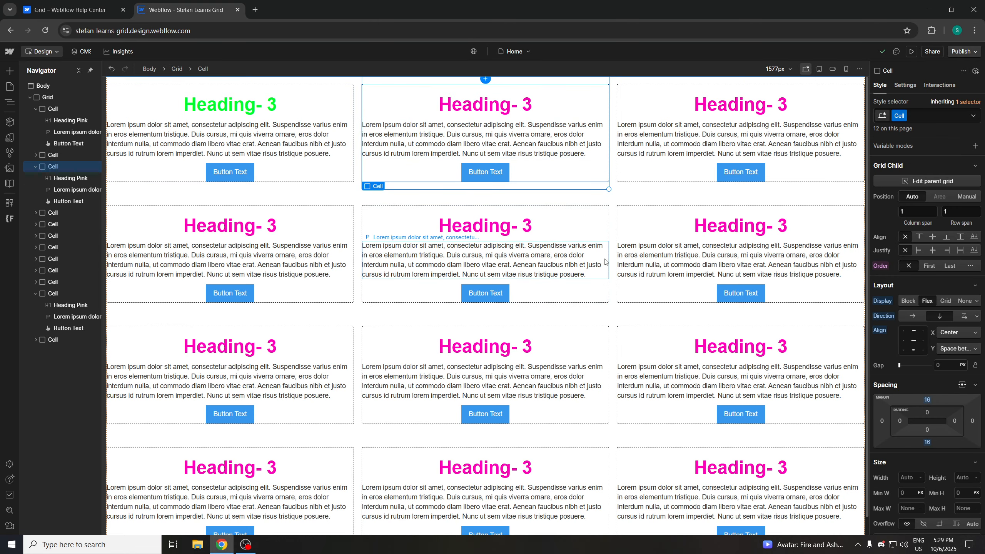
scroll(622, 256, down, 1)
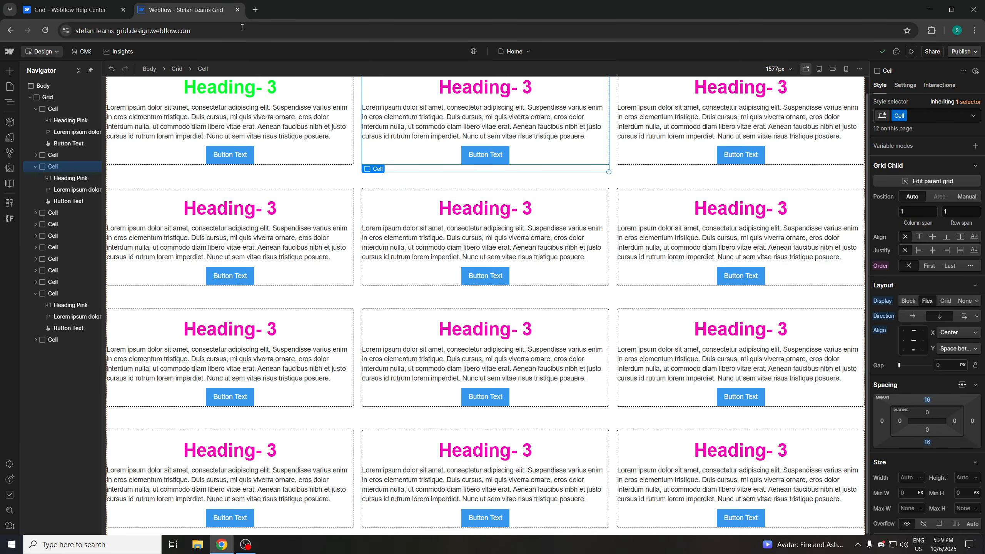
Re-read the help article's sections on moving, ordering and aligning grid children, switching back to the Designer afterwards
click(69, 9)
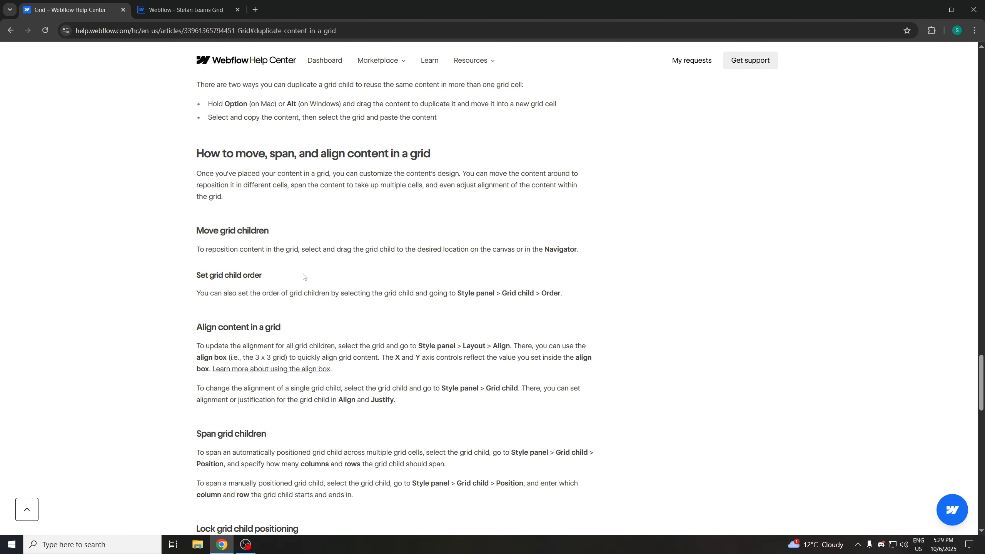
scroll(339, 304, down, 3)
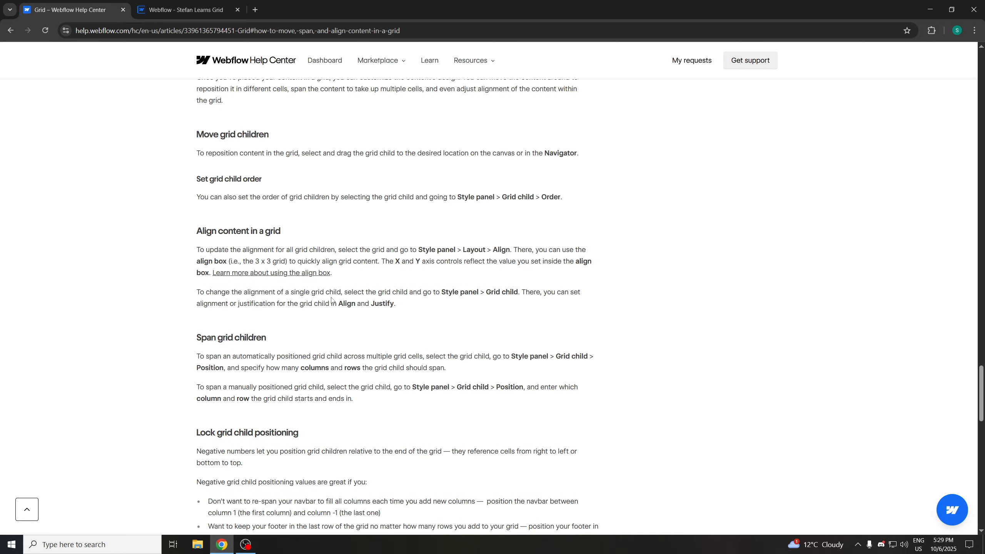
scroll(355, 282, up, 4)
scroll(333, 276, down, 1)
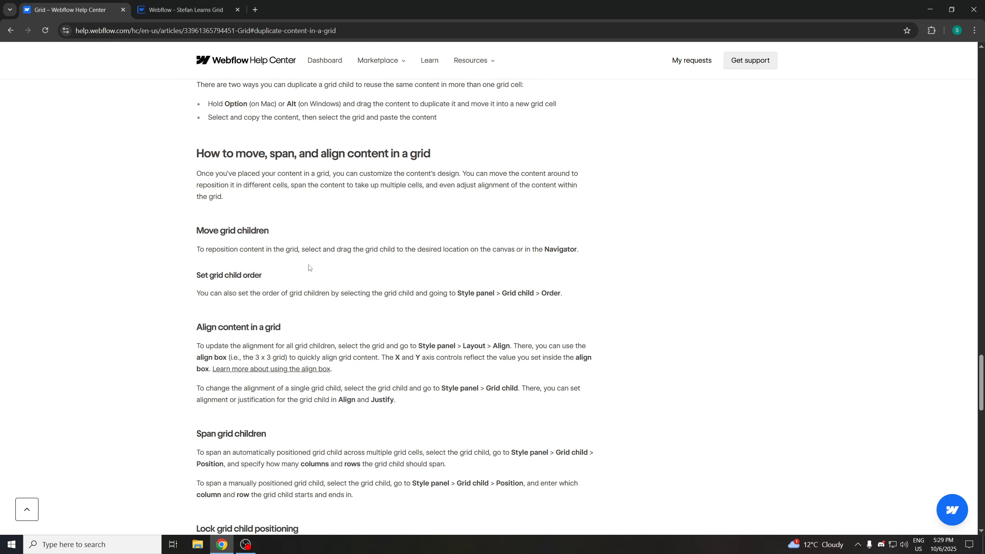
scroll(306, 271, down, 1)
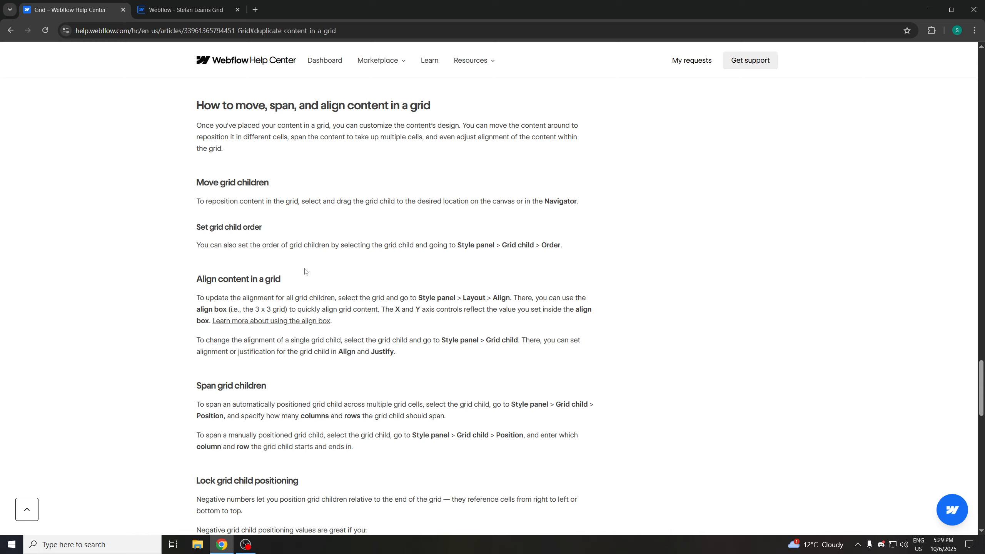
scroll(271, 268, down, 1)
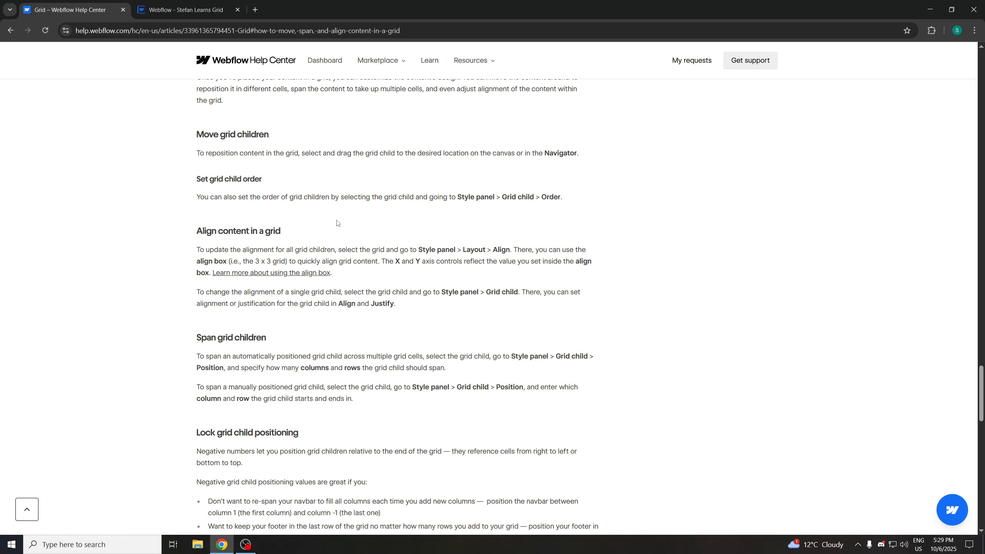
drag(202, 245, 254, 251)
click(252, 252)
click(176, 4)
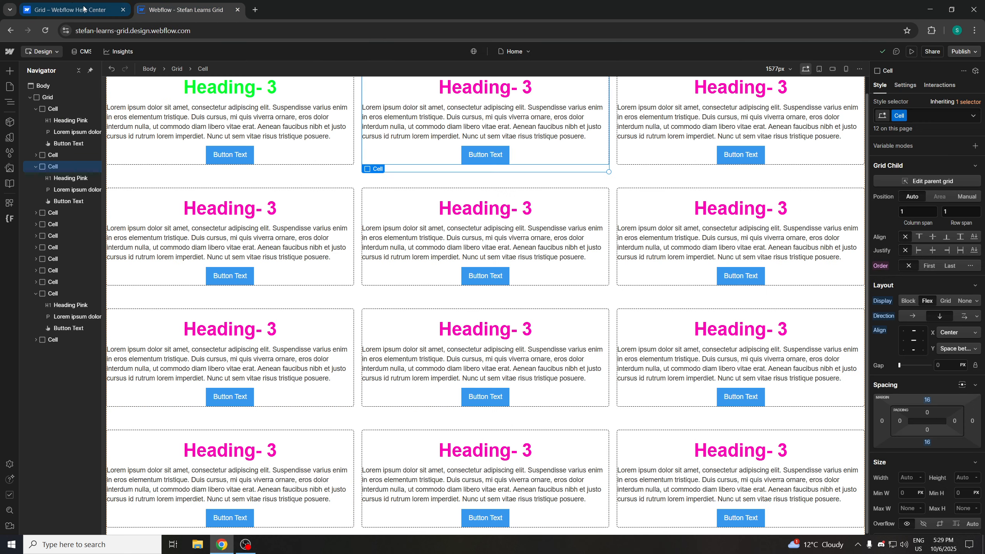
click(69, 9)
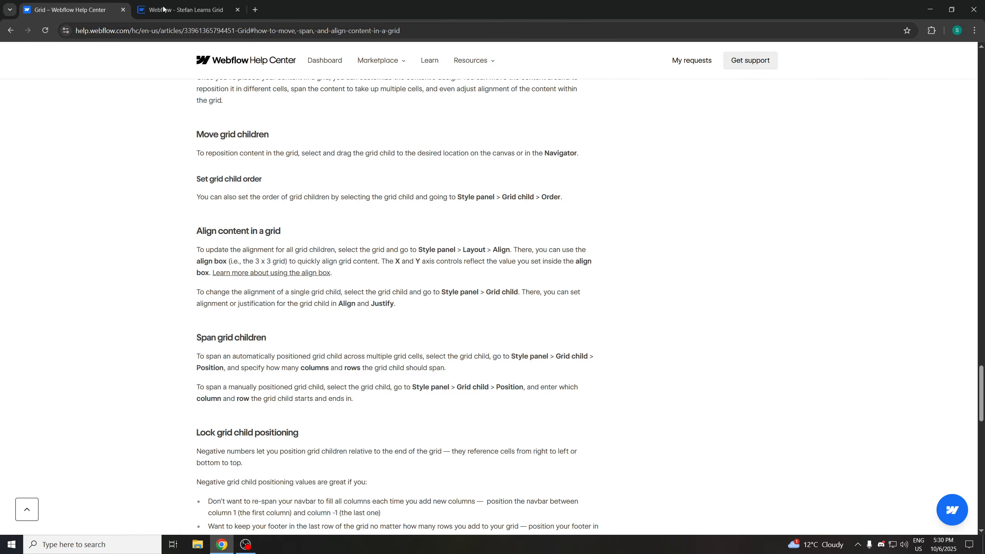
click(182, 10)
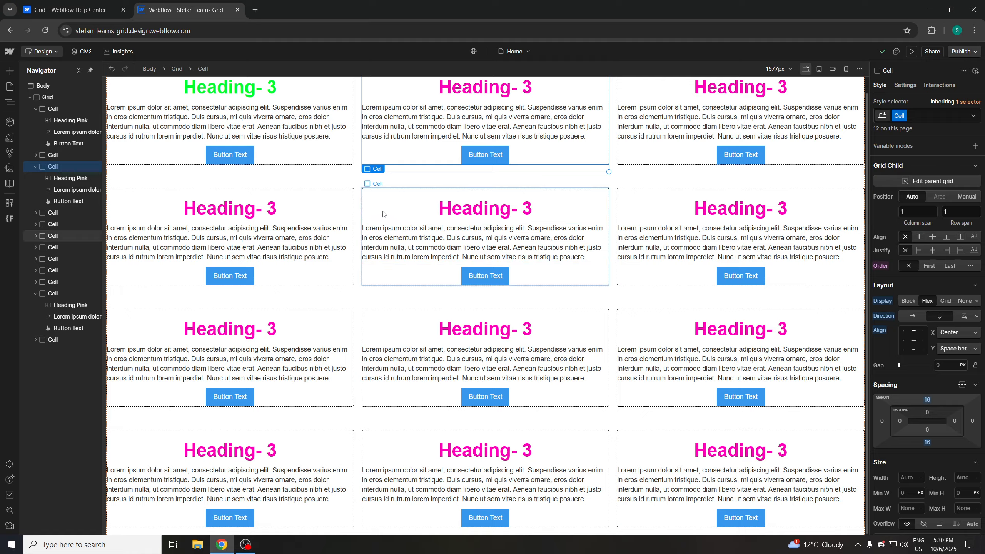
Select the middle Cell in the second row and add a combo class named color-red to it
click(410, 203)
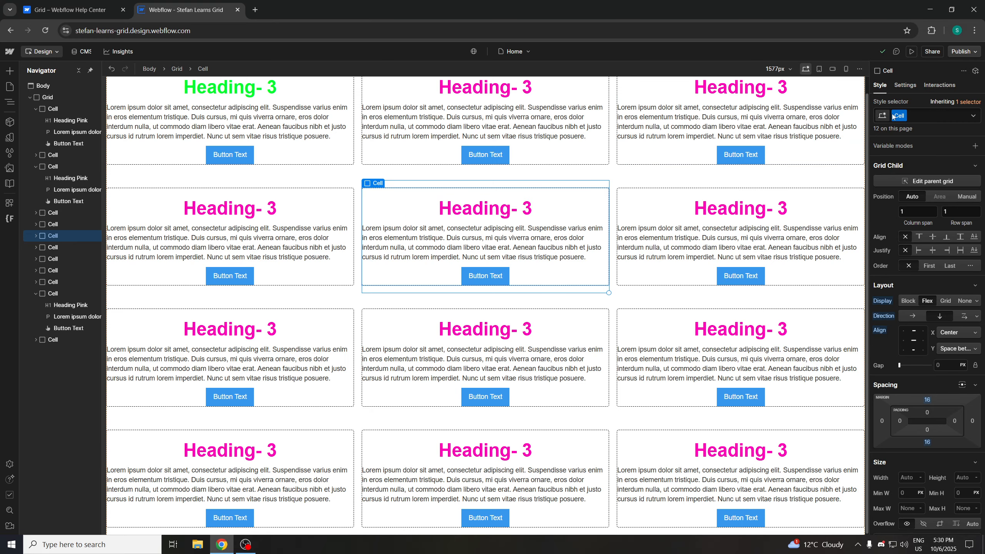
click(935, 116)
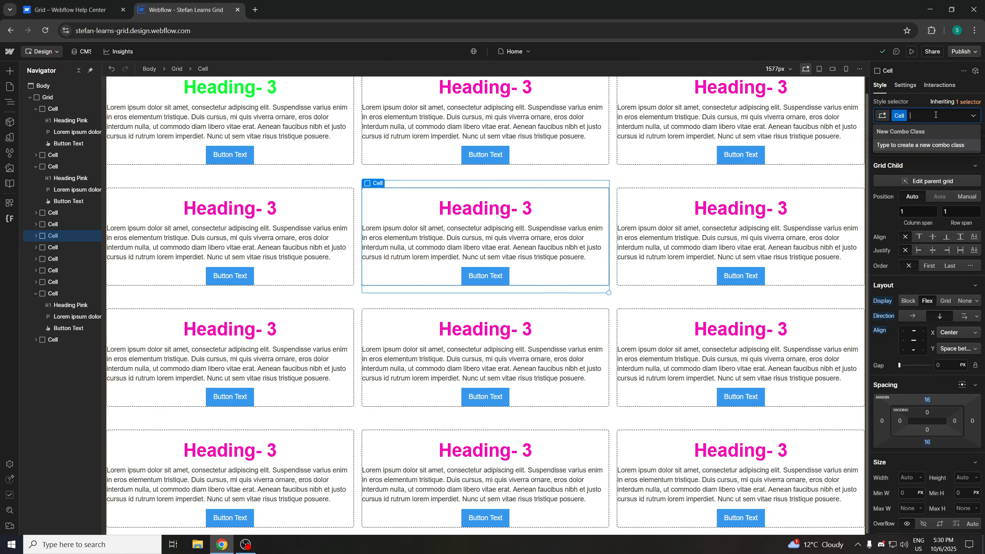
text(c)
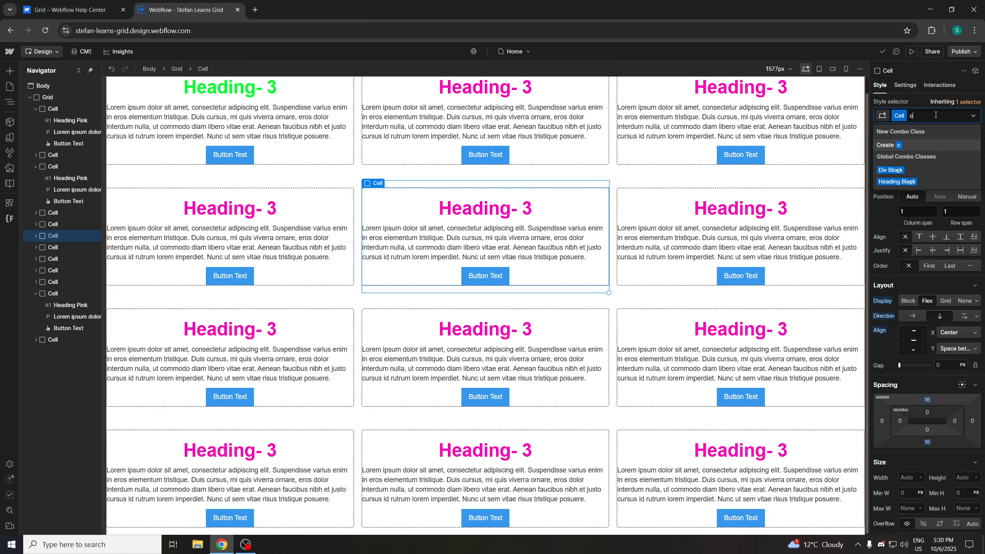
text(olor)
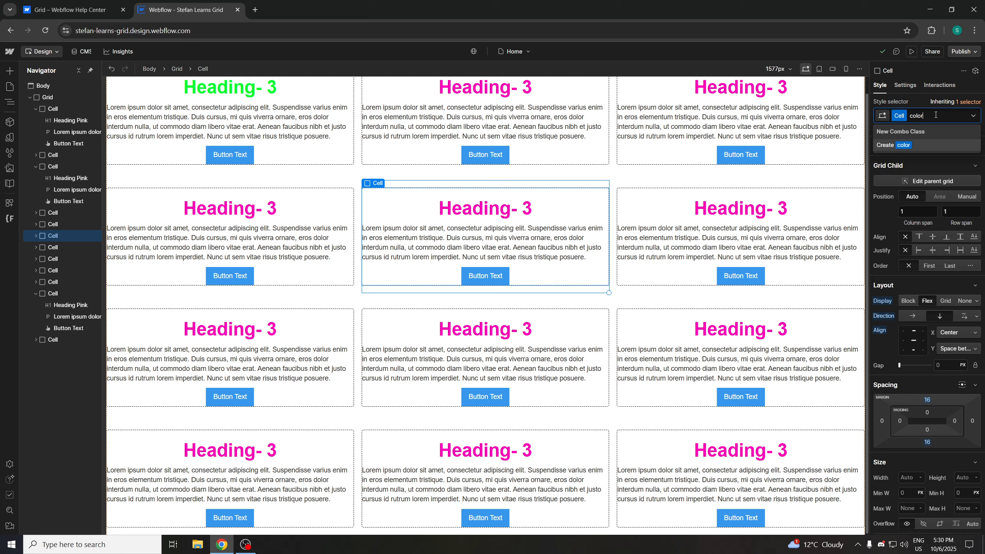
text(black)
key(BackSpace)
key(BackSpace)
key(BackSpace)
key(BackSpace)
key(BackSpace)
text(red)
key(BackSpace)
key(BackSpace)
key(BackSpace)
text(-red)
key(Return)
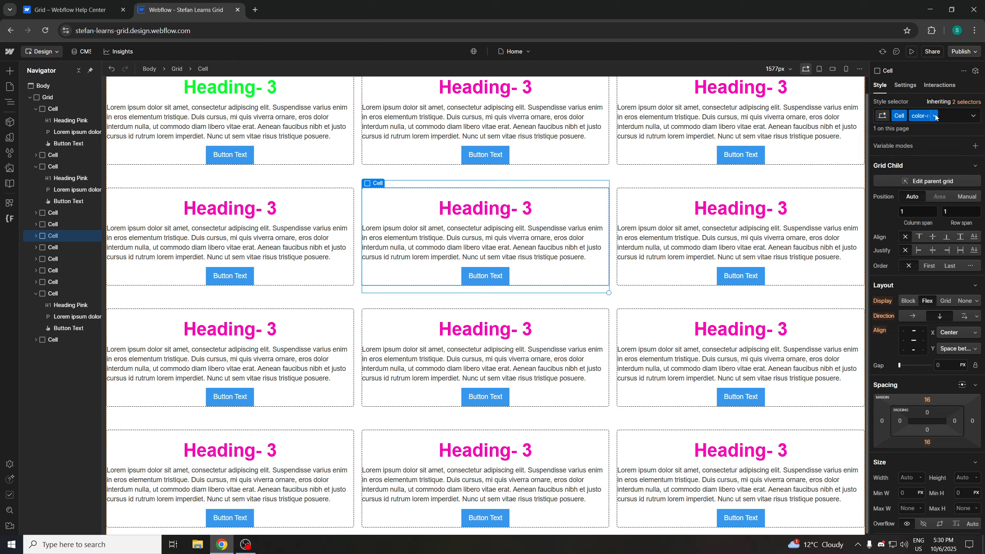
Give the color-red Cell a pure red background colour, #fe0000
scroll(930, 252, down, 7)
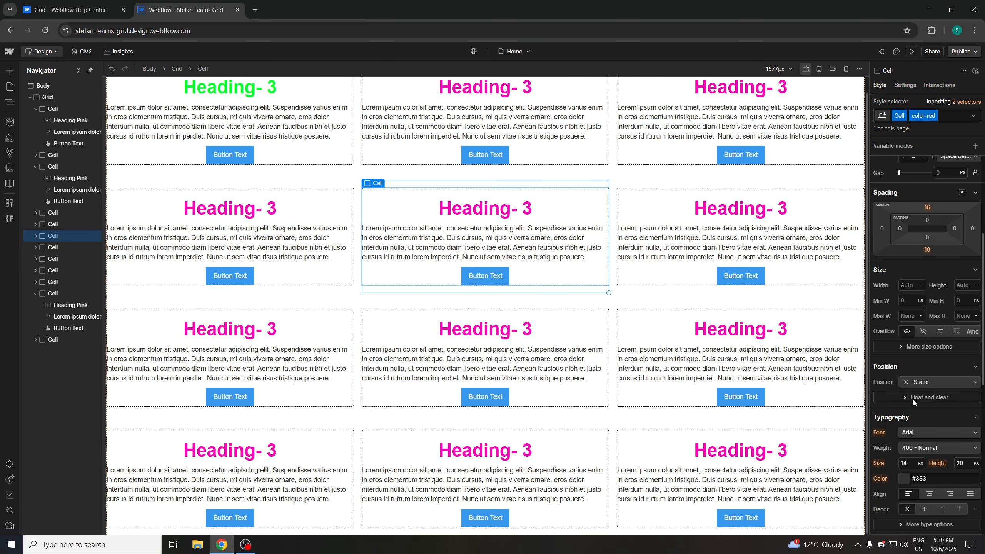
scroll(904, 387, down, 4)
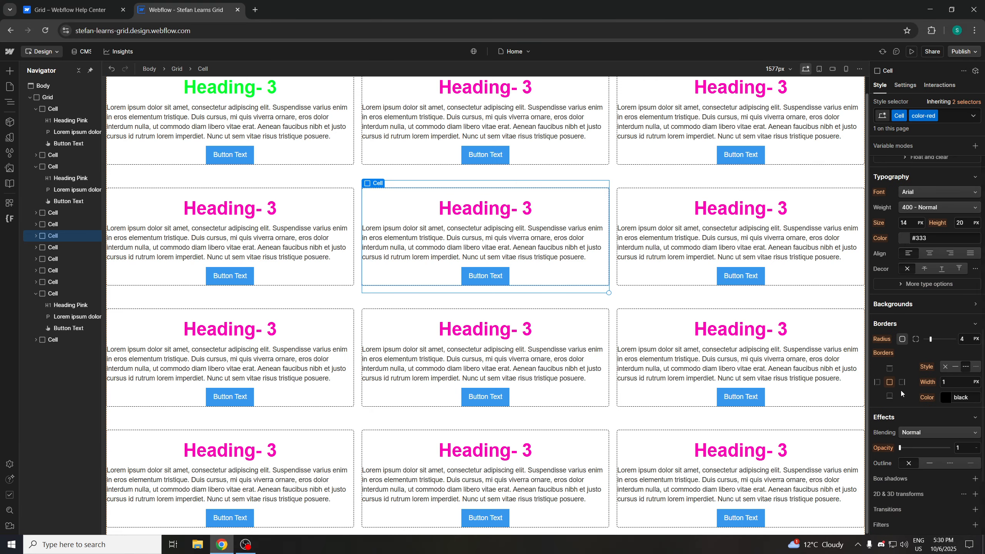
scroll(898, 393, down, 3)
scroll(900, 389, up, 1)
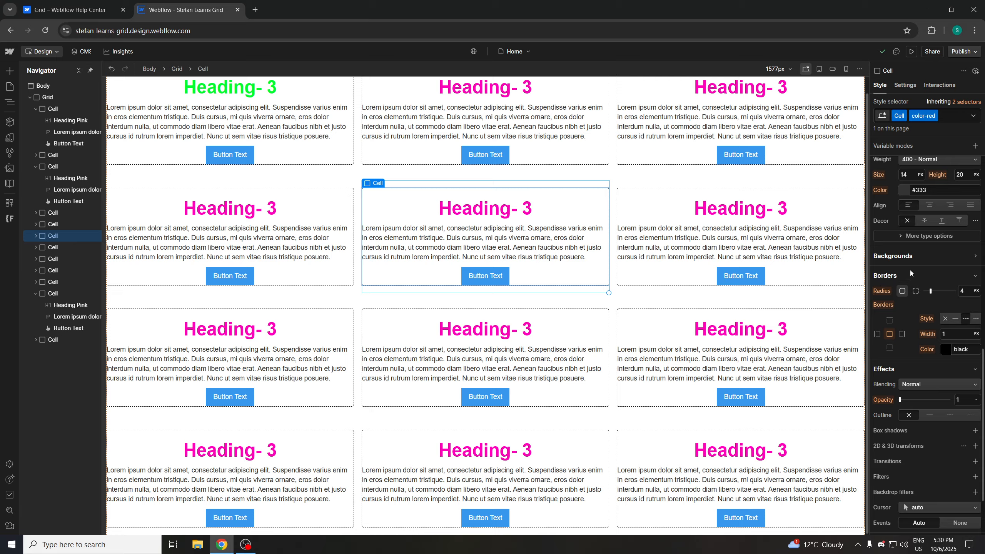
scroll(910, 267, down, 1)
click(900, 209)
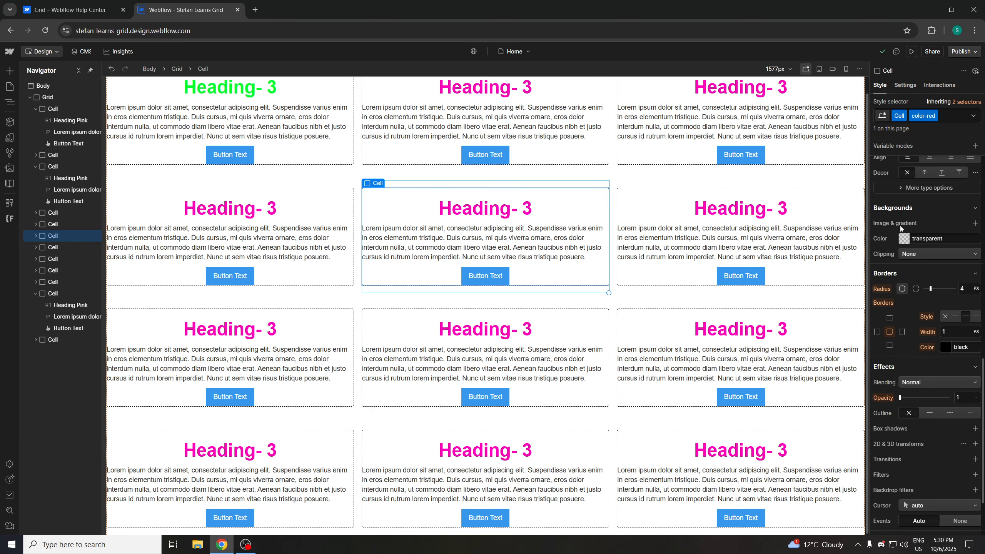
click(903, 238)
click(970, 257)
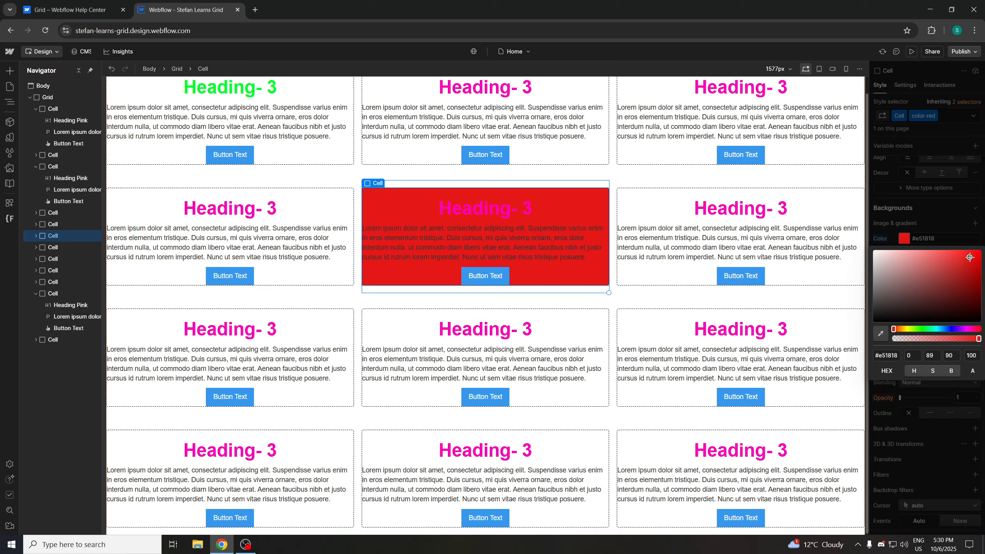
drag(970, 258, 981, 249)
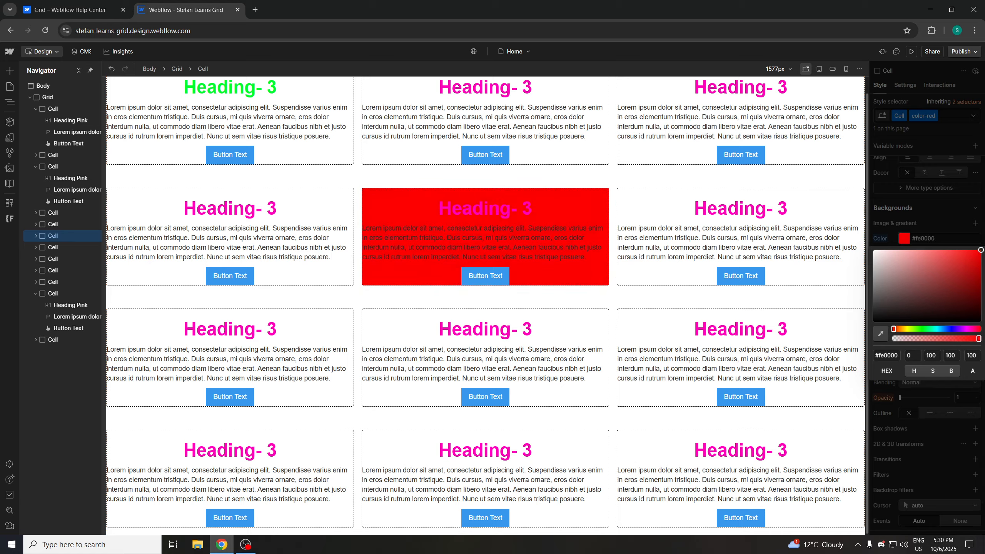
Select the middle Cell in the first row and add a combo class named color-blue to it
click(572, 153)
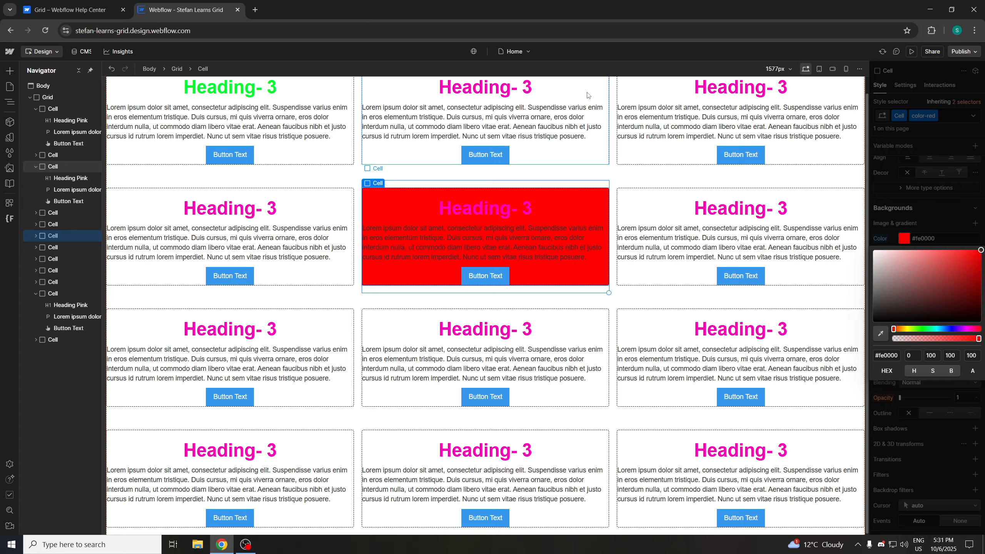
click(925, 114)
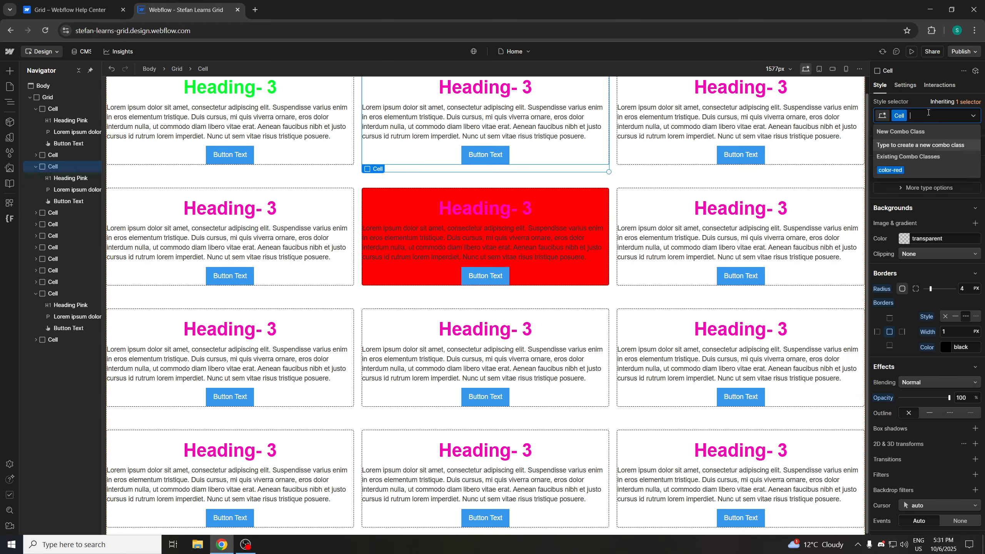
text(s)
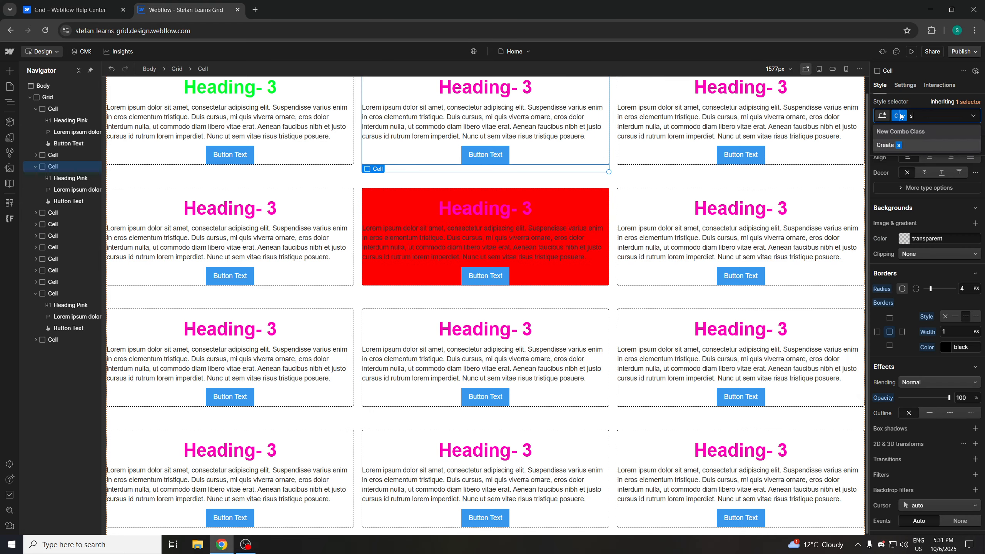
text(ol)
key(BackSpace)
key(BackSpace)
key(BackSpace)
text(color)
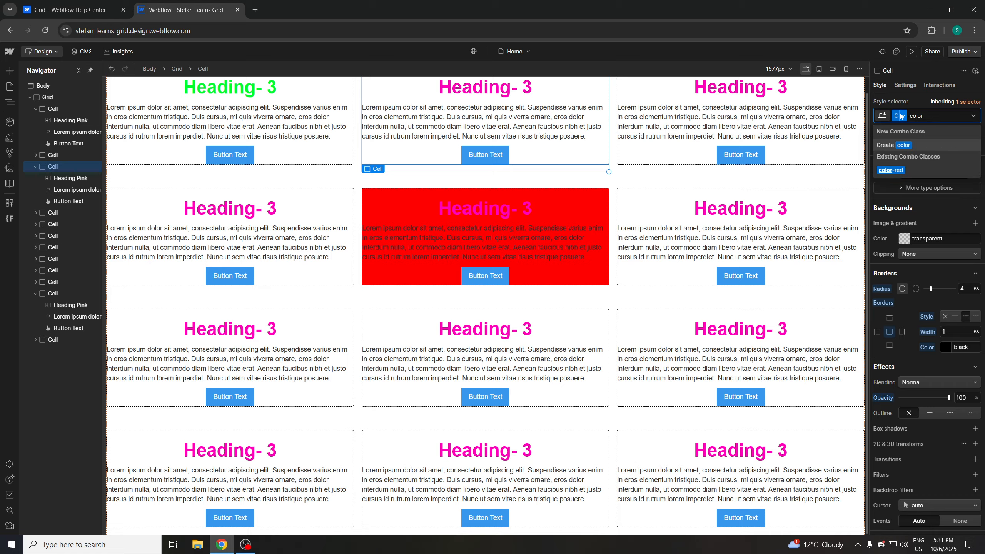
text(-blue)
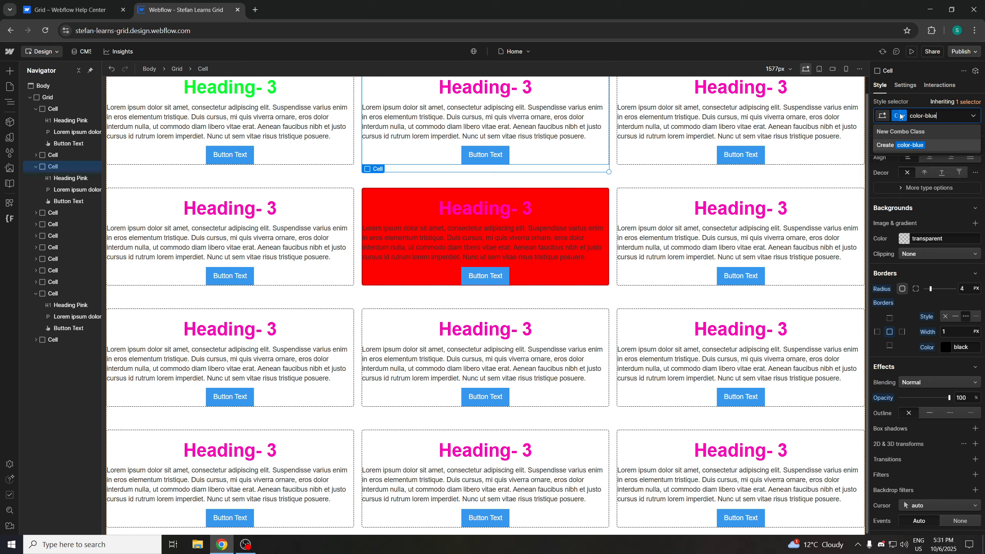
key(Return)
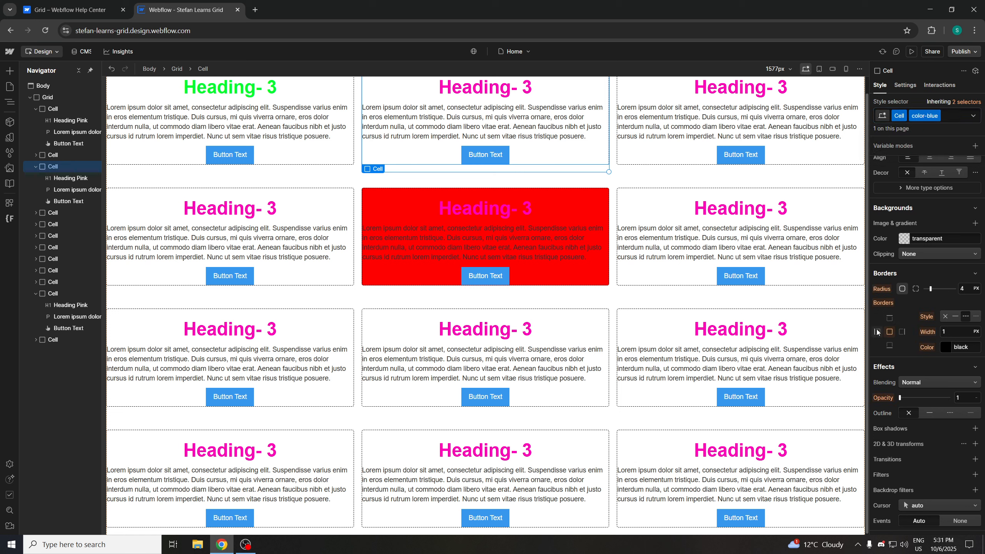
Set the color-blue Cell's background colour to blue-violet #4d08ec
click(904, 238)
click(954, 328)
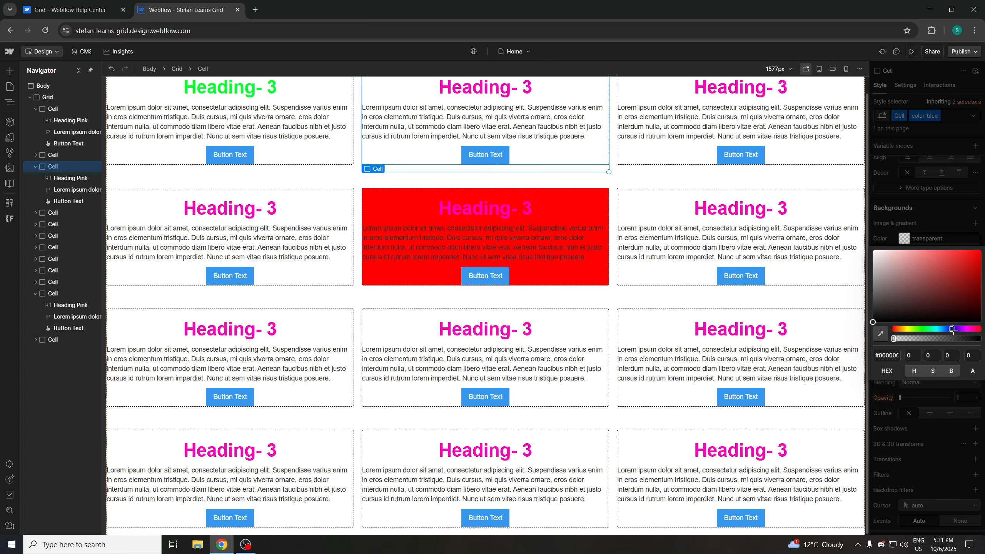
click(972, 258)
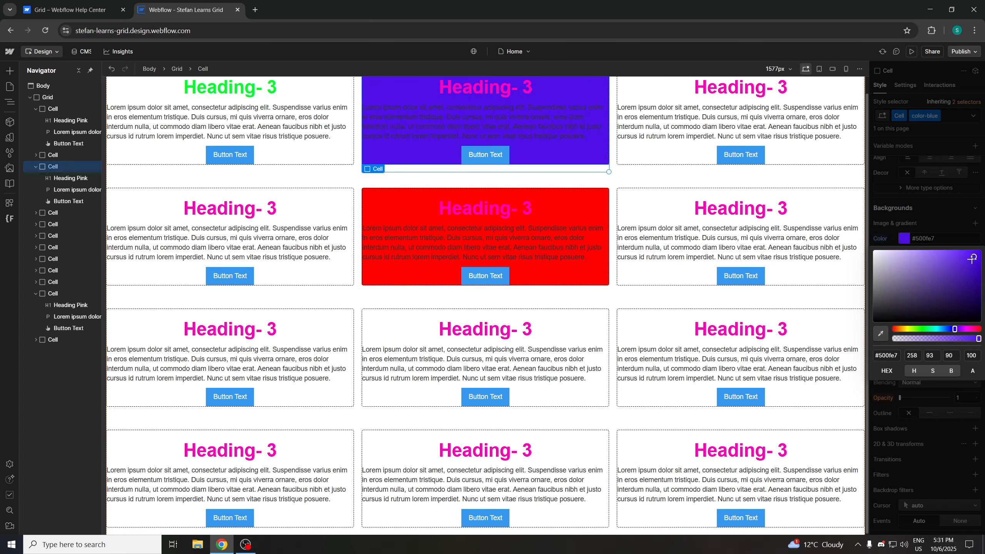
Select the last Cell in the first row and add a combo class named color-yellow to it
click(676, 125)
click(930, 115)
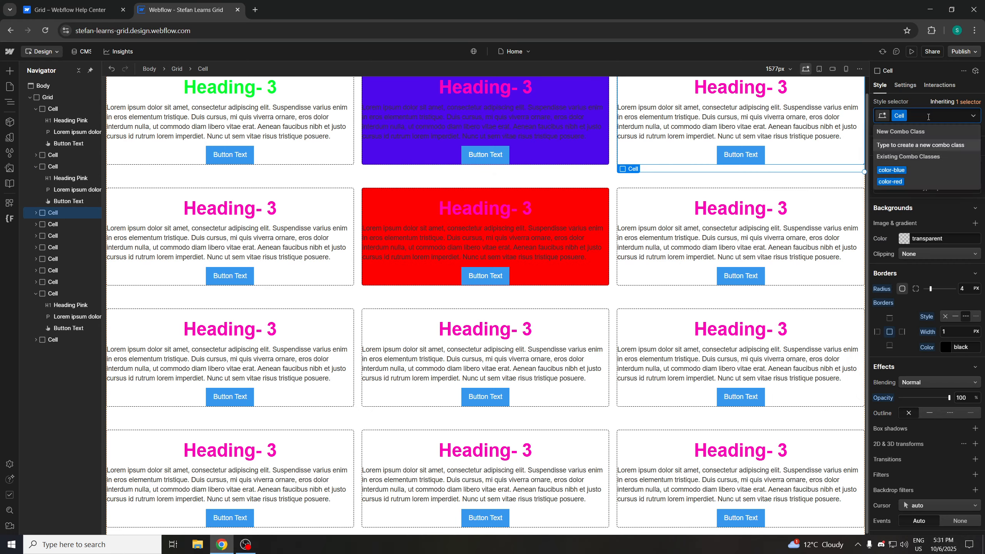
text(color-y)
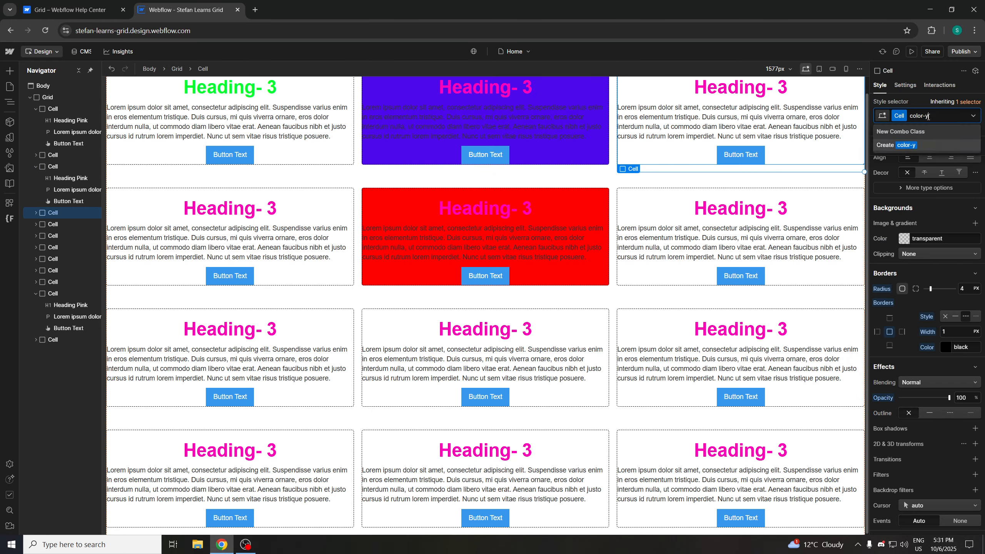
text(ellow)
key(Return)
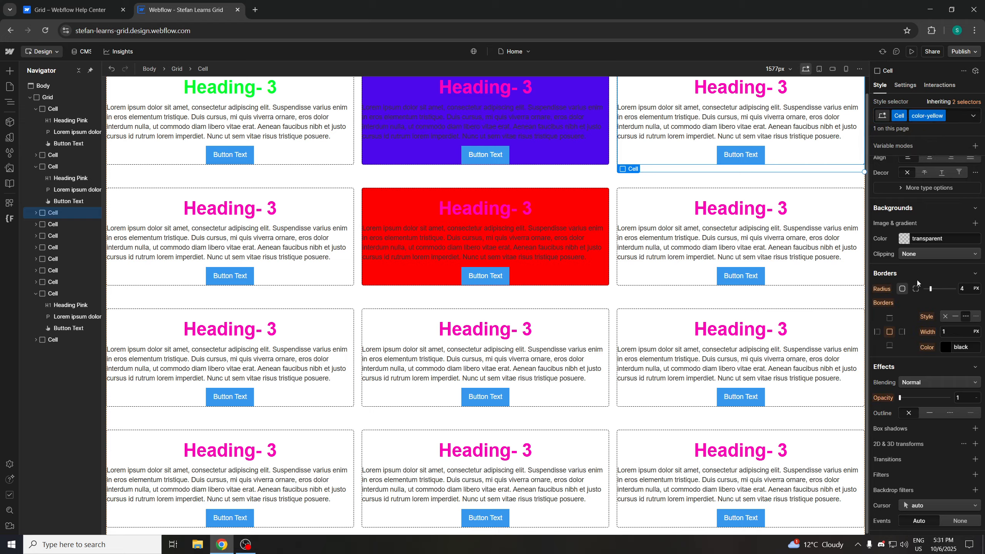
Set the color-yellow Cell's background colour to yellow #f2f617
click(909, 238)
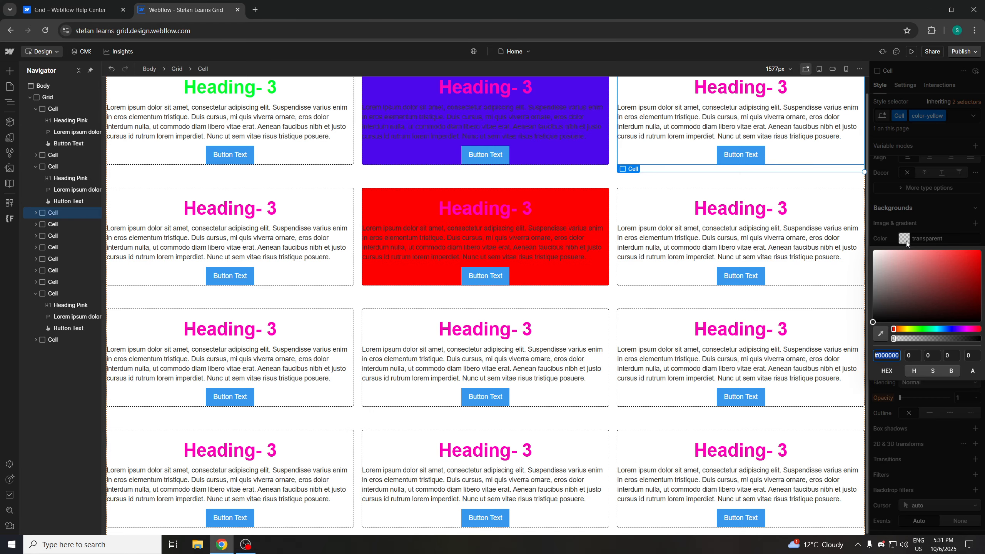
click(907, 328)
click(970, 252)
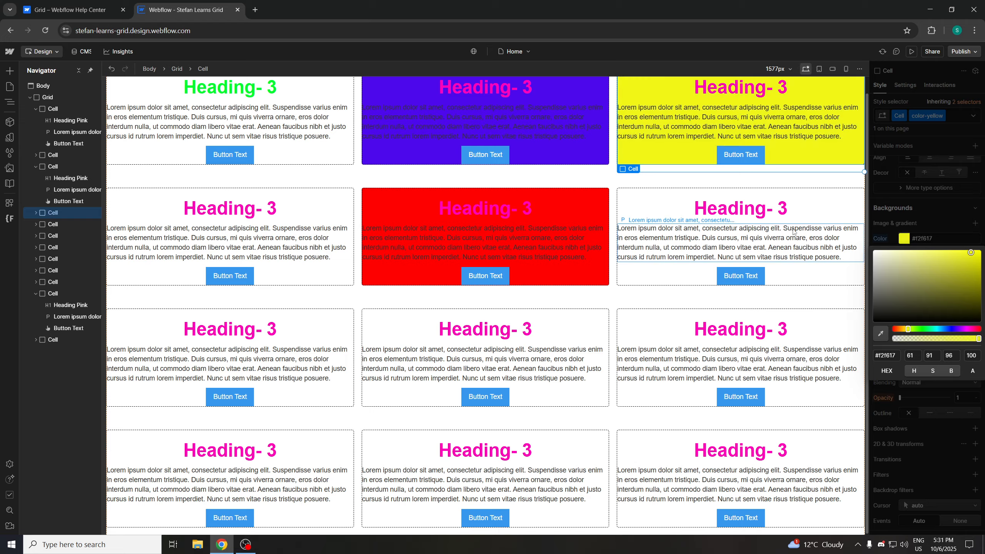
Select the first Cell in the second row and add a combo class named color-purple to it
click(324, 206)
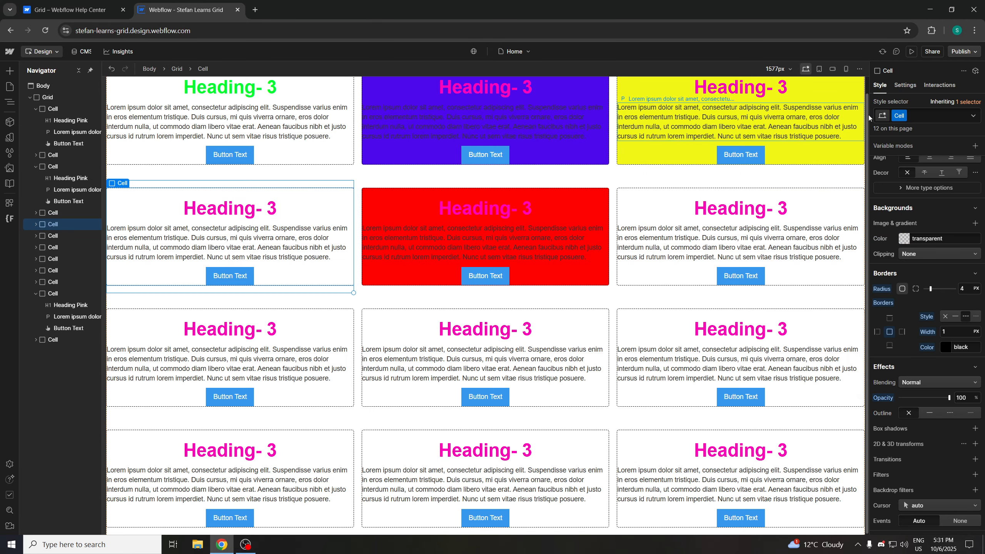
click(923, 116)
text(color-)
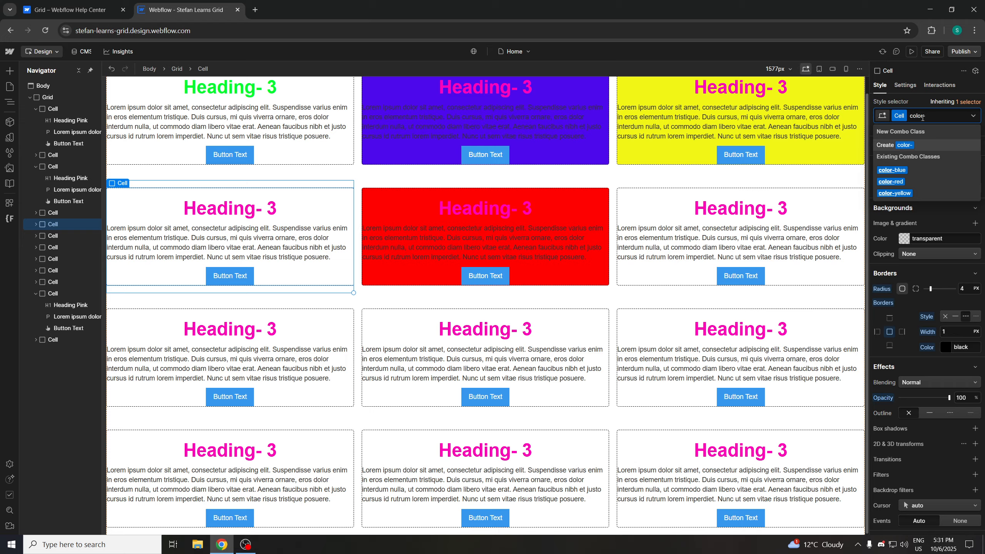
text(purple)
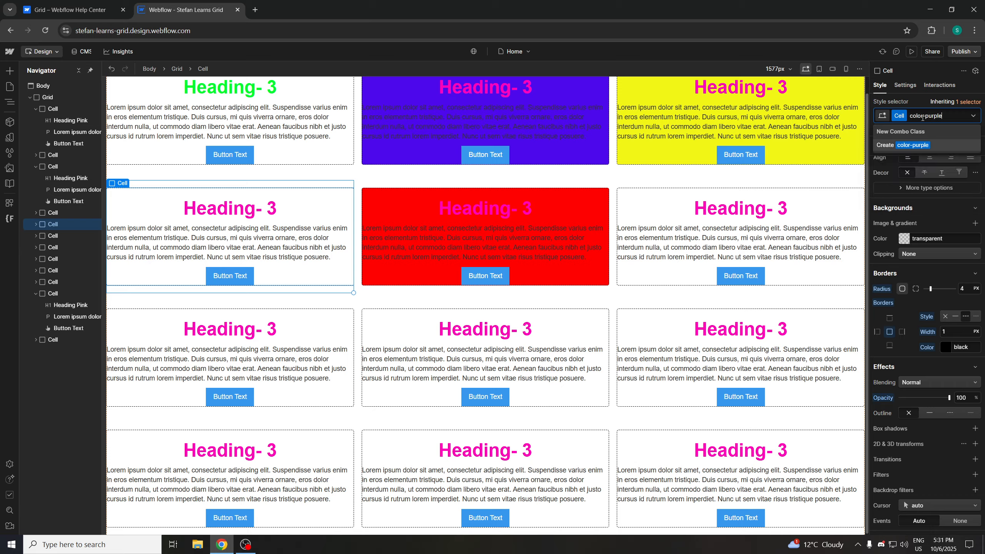
key(Return)
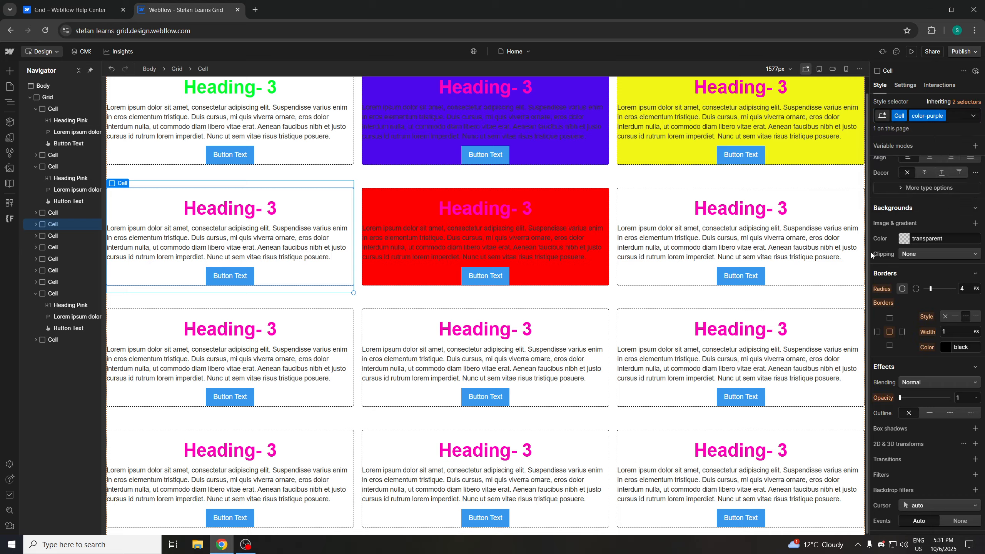
Set the color-purple Cell's background colour to purple #d40fea
click(903, 238)
click(962, 330)
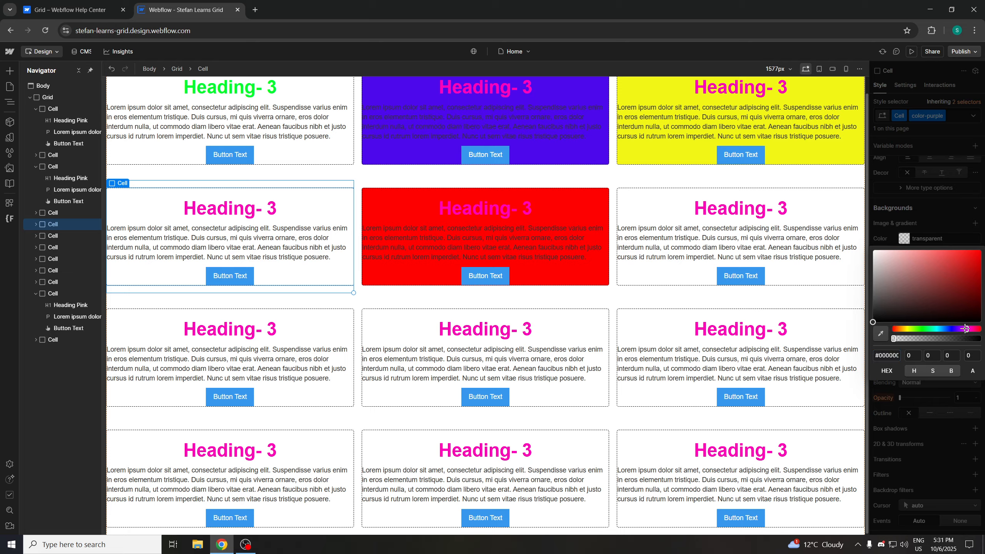
click(974, 255)
click(967, 268)
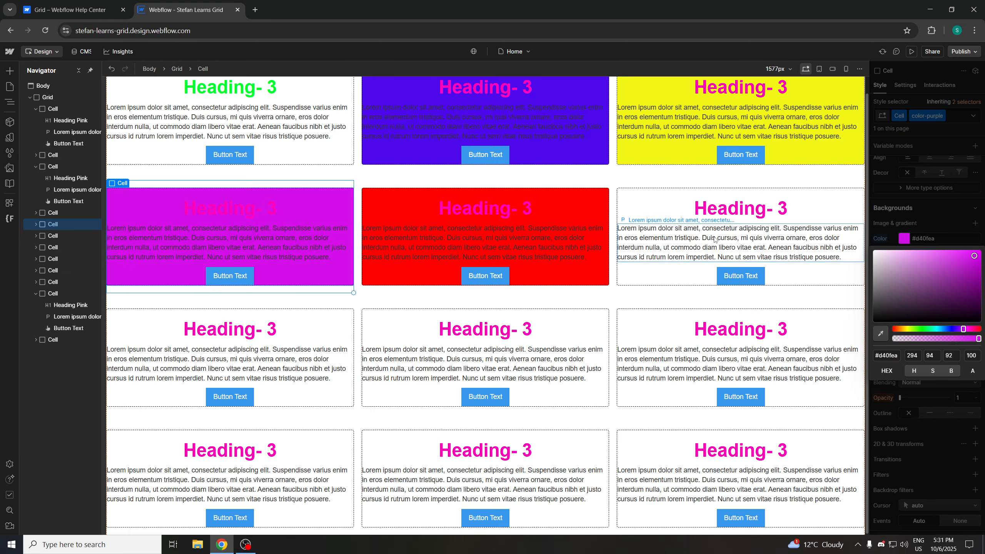
Select the last Cell in the second row and add a combo class named color-green to it
click(684, 206)
click(930, 114)
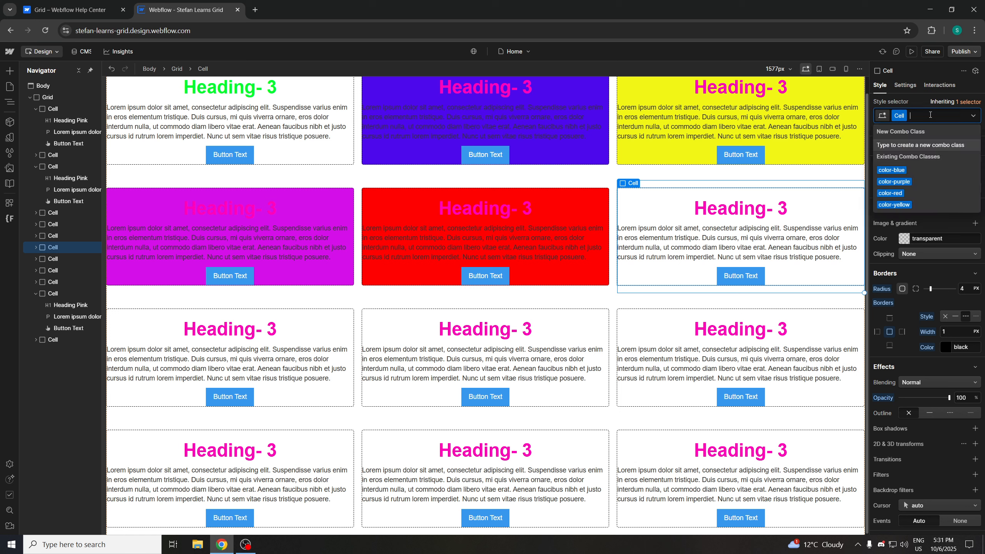
text(color-)
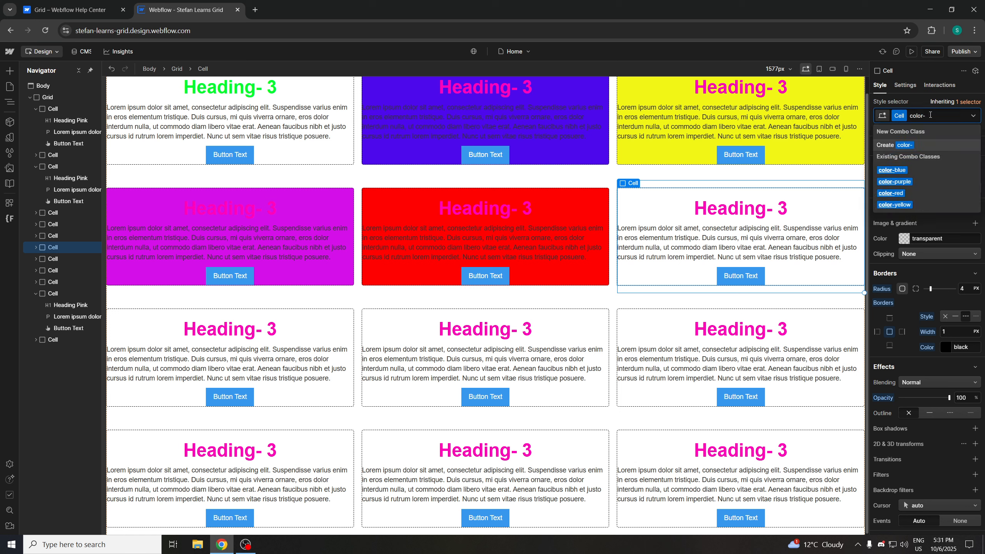
text(green)
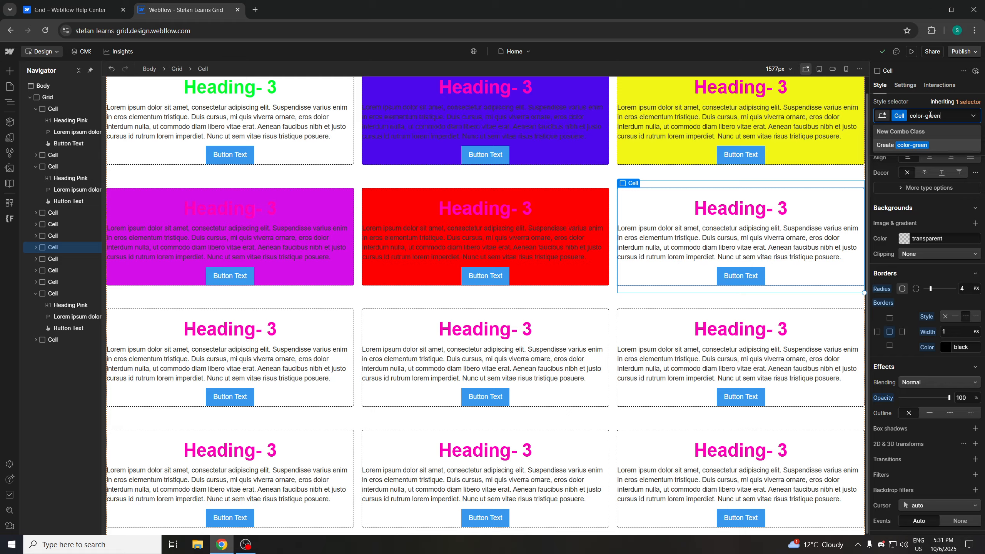
key(Return)
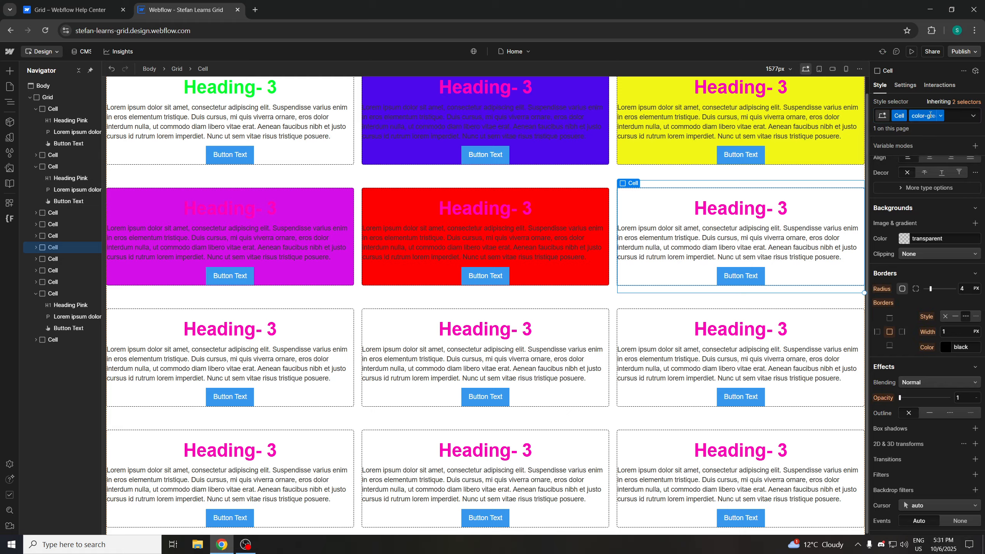
Set the color-green Cell's background colour to green #10ea17
click(905, 238)
click(922, 329)
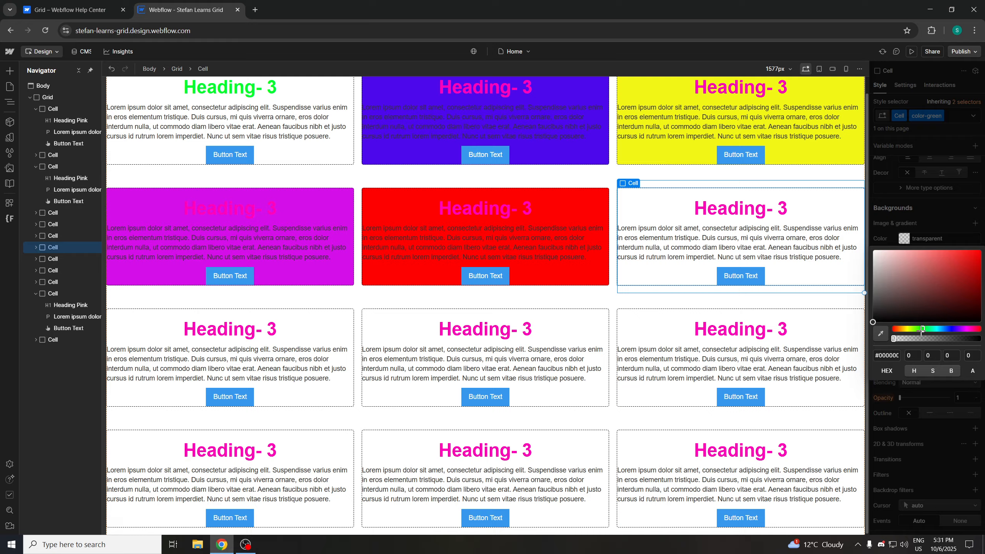
click(973, 256)
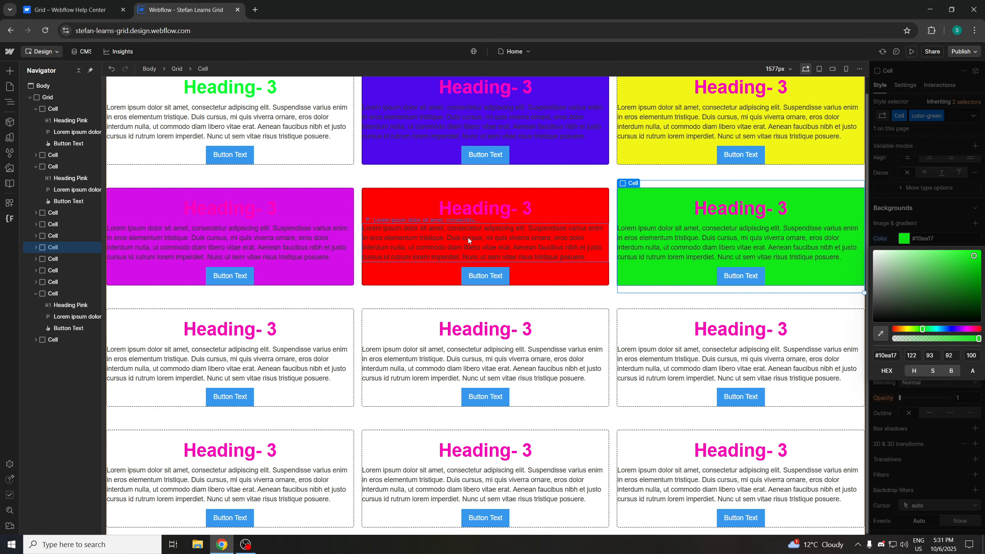
Select the first Cell in the third row and add a combo class named color-grey to it
click(337, 332)
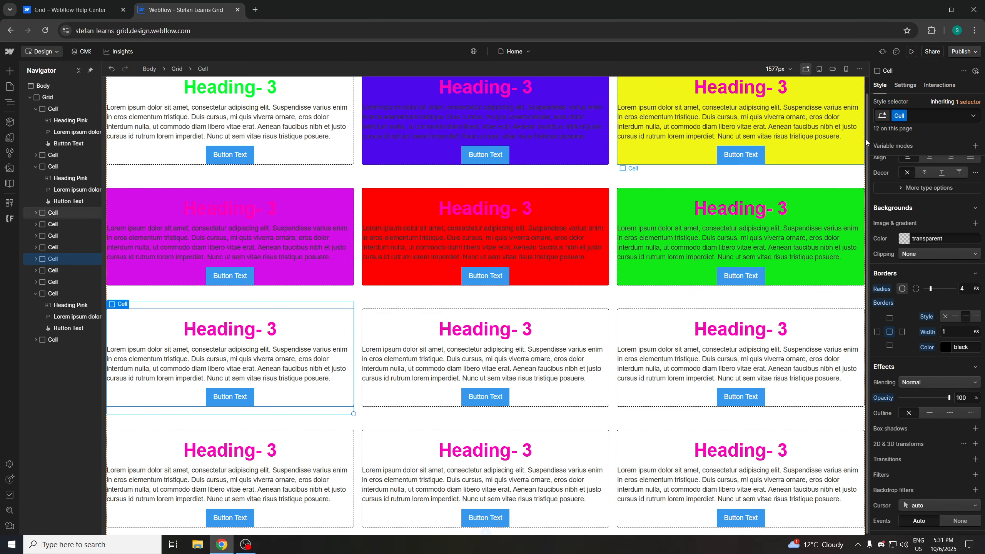
click(940, 115)
text(color)
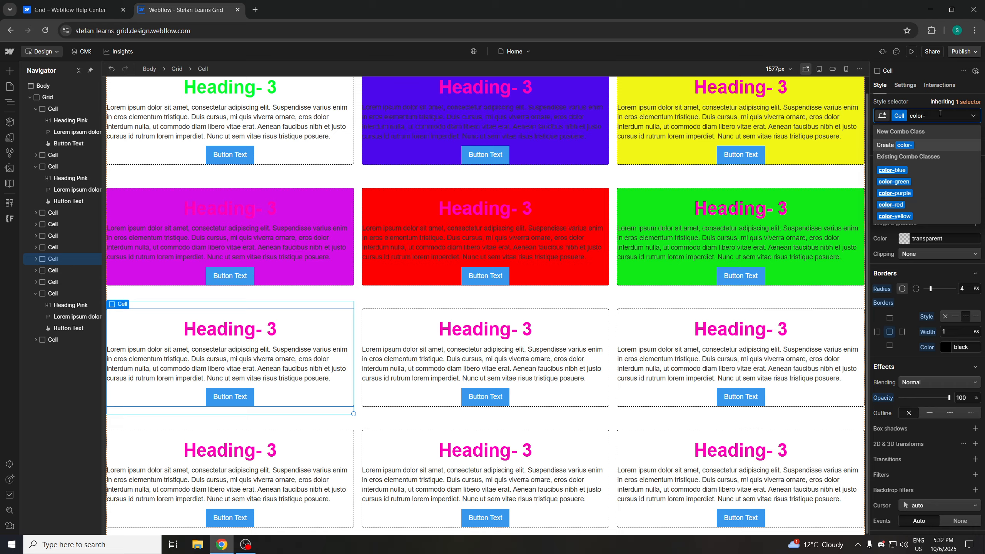
text(-gray)
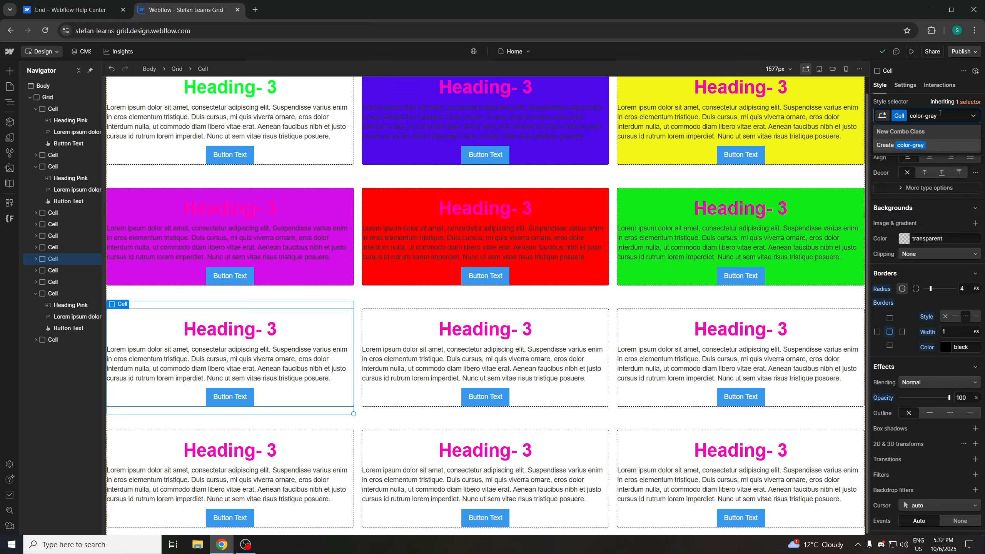
key(BackSpace)
key(BackSpace)
text(ey)
key(BackSpace)
key(BackSpace)
text(ay)
key(BackSpace)
key(BackSpace)
text(ey)
key(Return)
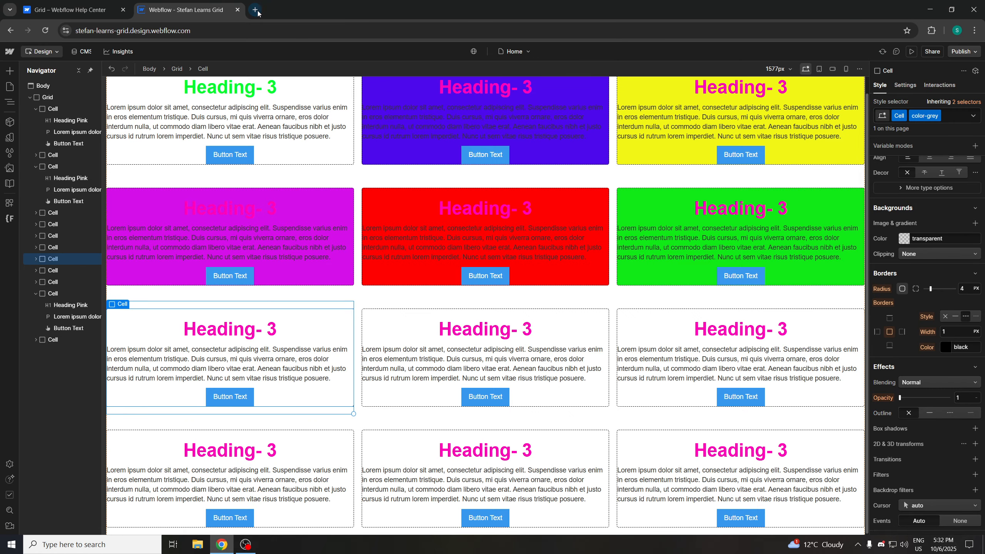
Search the web for the spelling of grey in a new browser tab, then close that tab
key(ctrl+t)
click(372, 190)
text(grey)
key(Return)
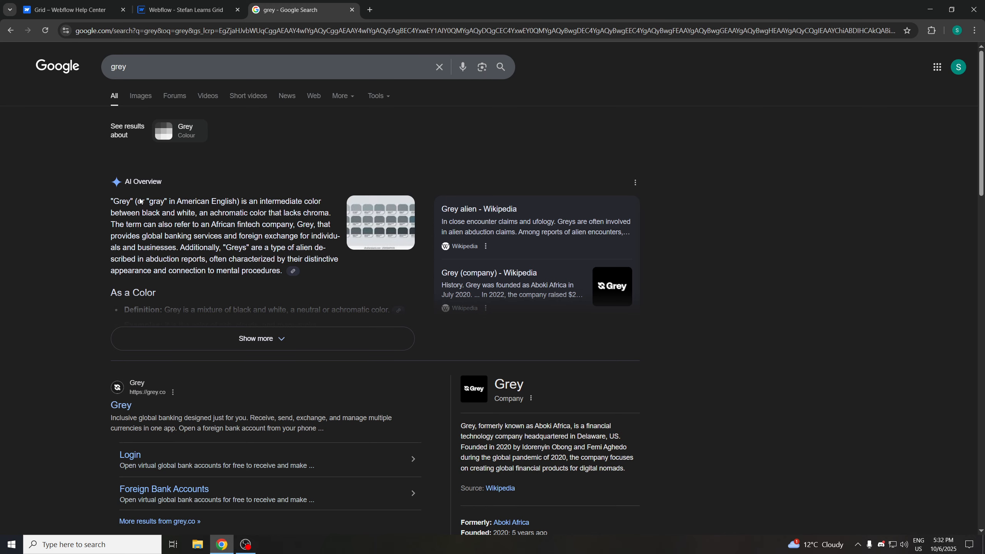
click(352, 10)
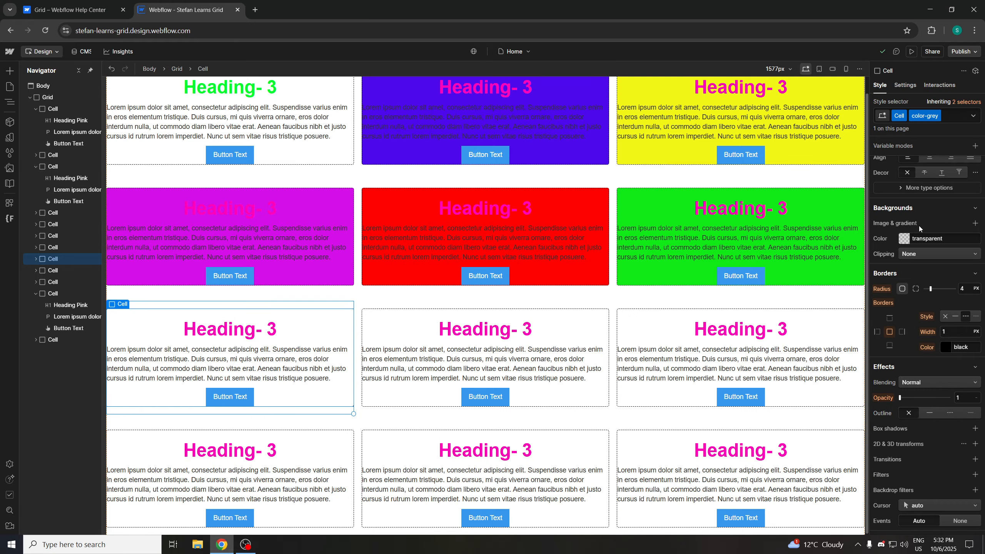
Set the color-grey Cell's background colour to a light grey
click(904, 239)
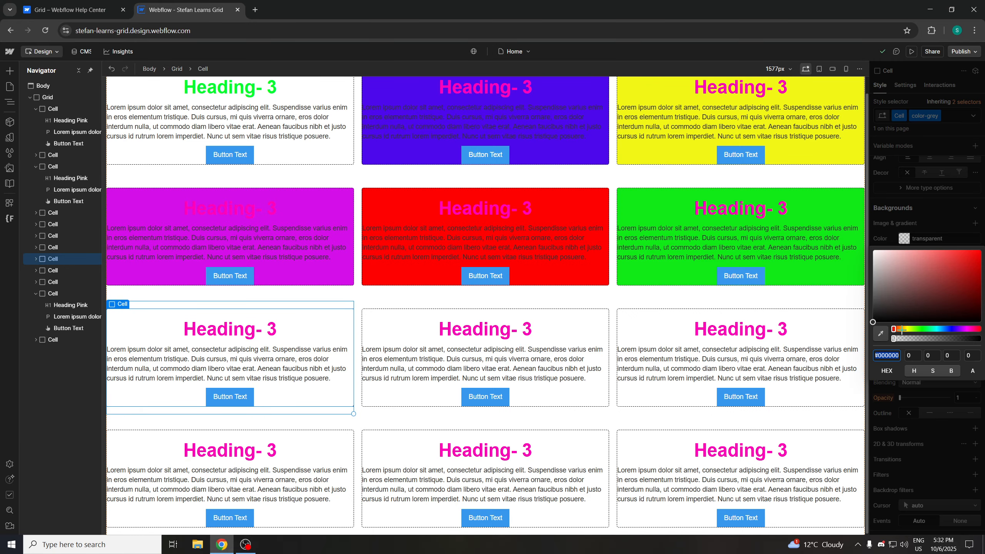
drag(874, 292, 878, 268)
Select the middle Cell in the third row and add a combo class named color-black to it
click(567, 323)
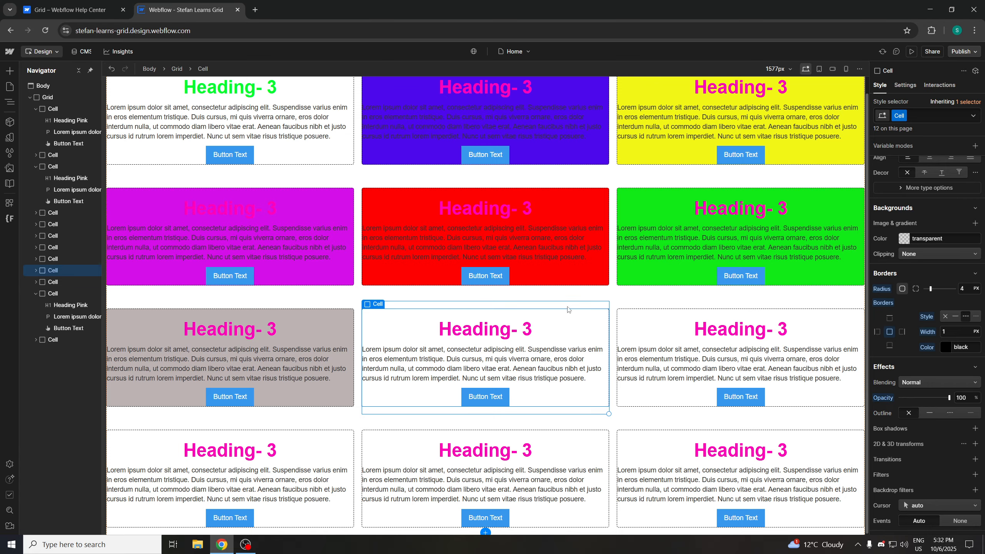
click(934, 115)
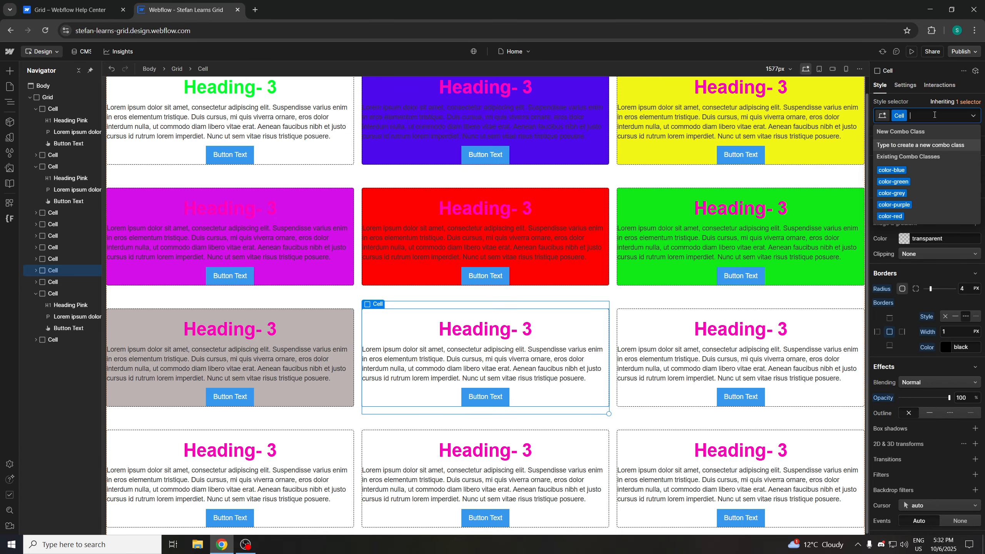
text(color)
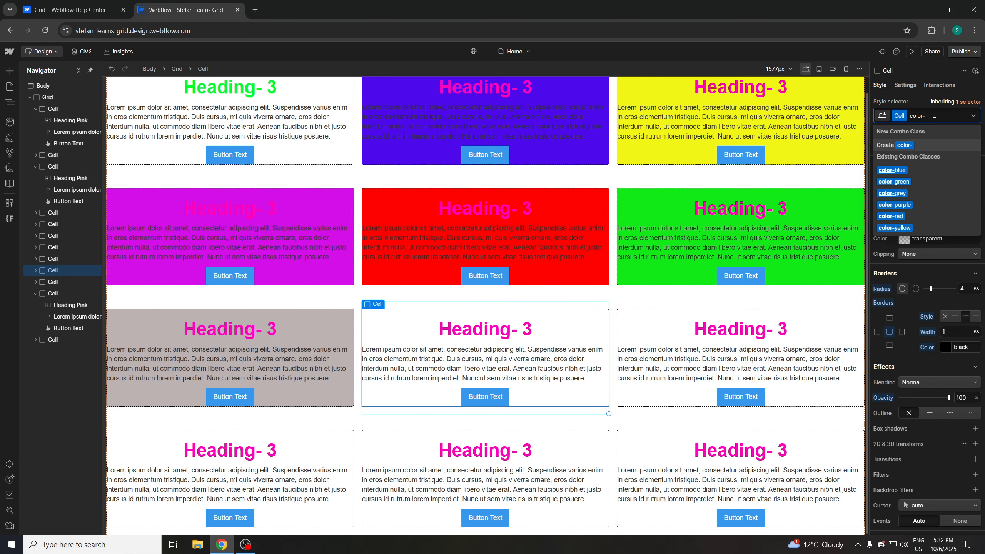
text(-black)
key(Return)
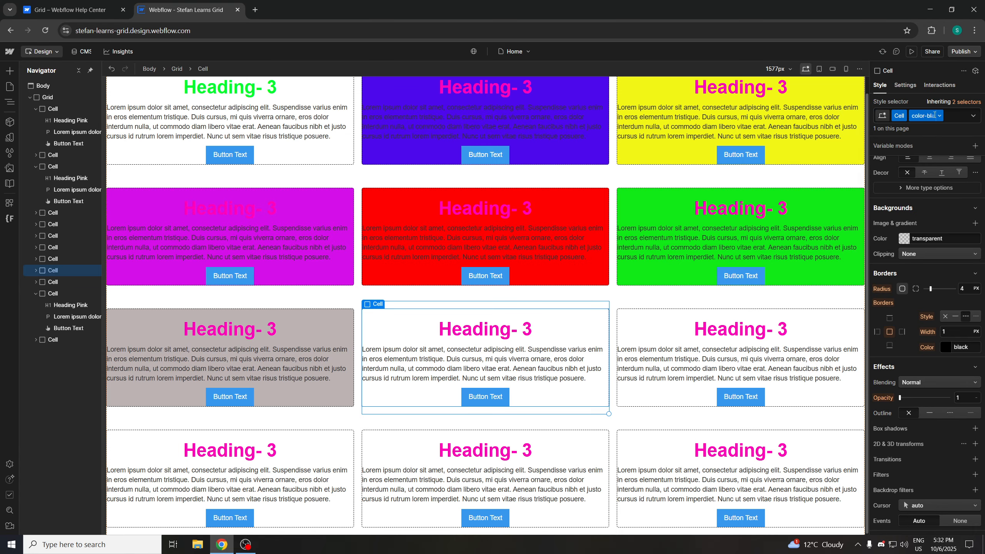
Set the color-black Cell's background colour to dark grey #605c5c
click(901, 240)
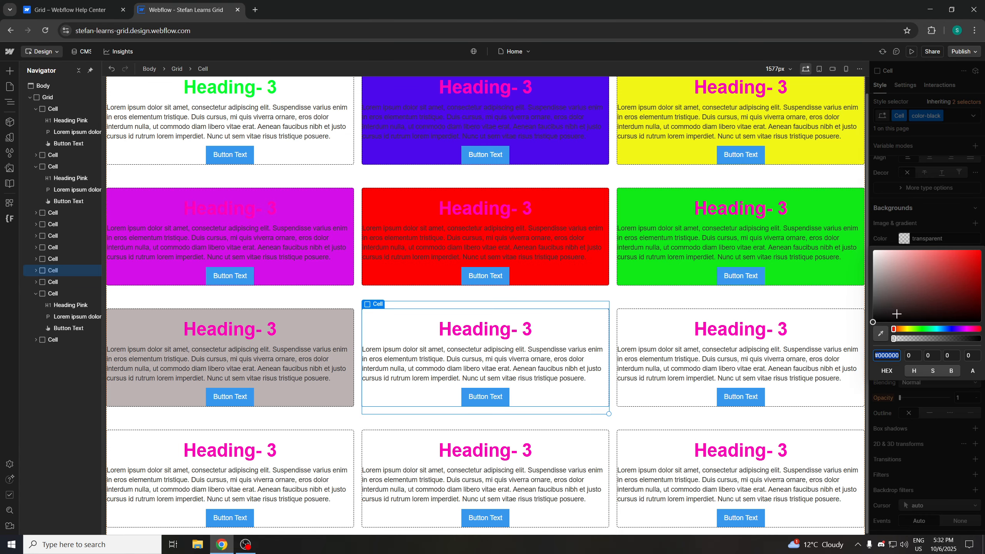
click(877, 307)
drag(878, 307, 878, 294)
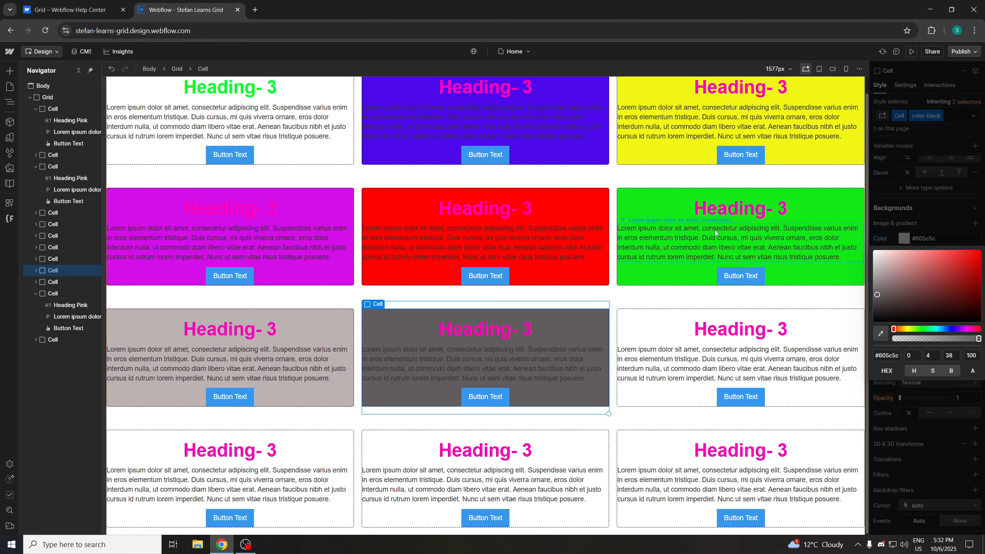
Select the last Cell in the third row and add a combo class named color-orange to it
click(626, 298)
click(652, 325)
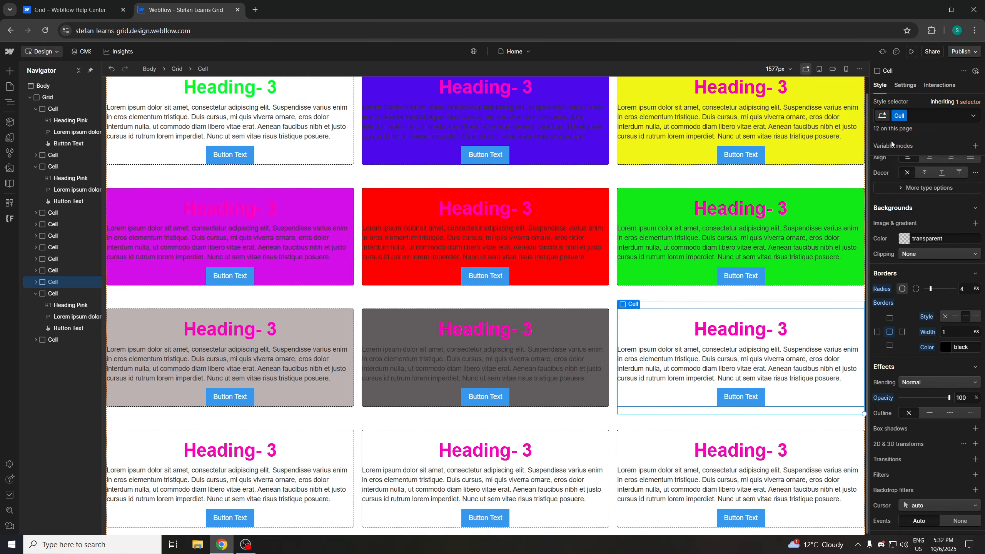
click(907, 241)
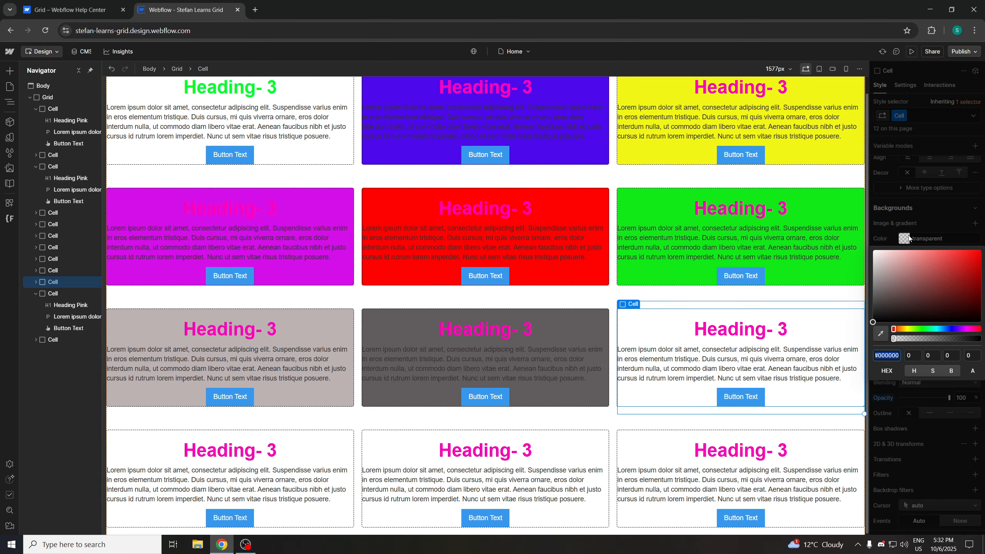
click(923, 116)
click(924, 114)
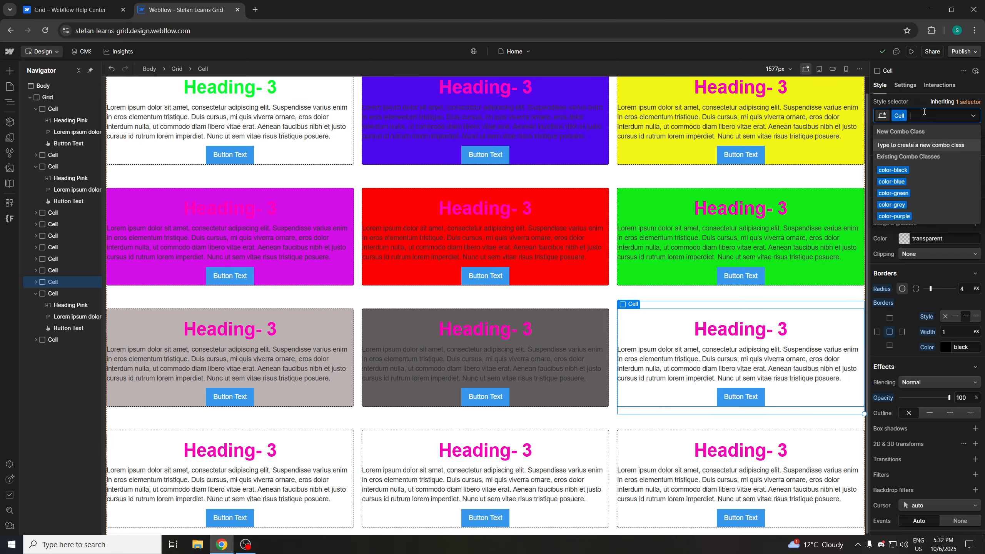
text(color-orange)
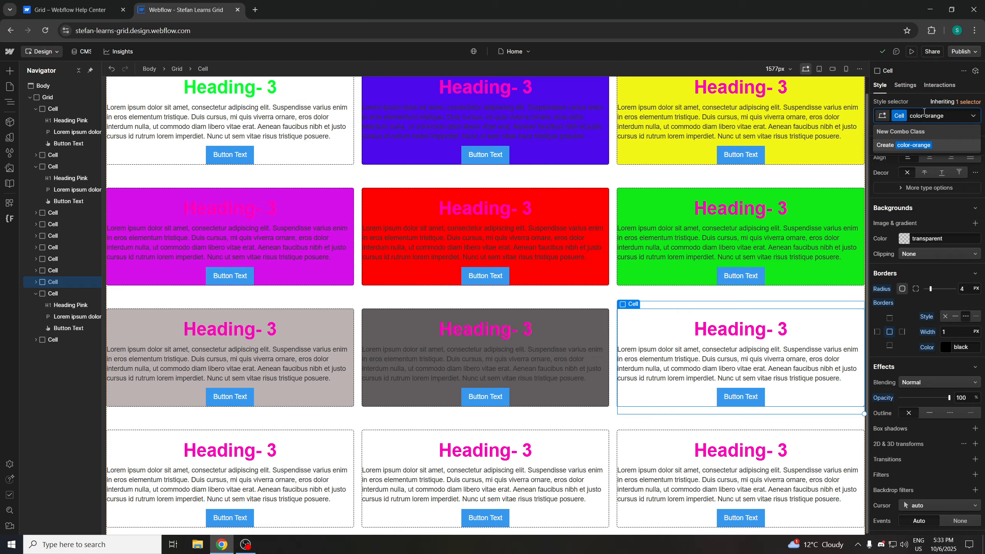
key(ctrl+a)
key(BackSpace)
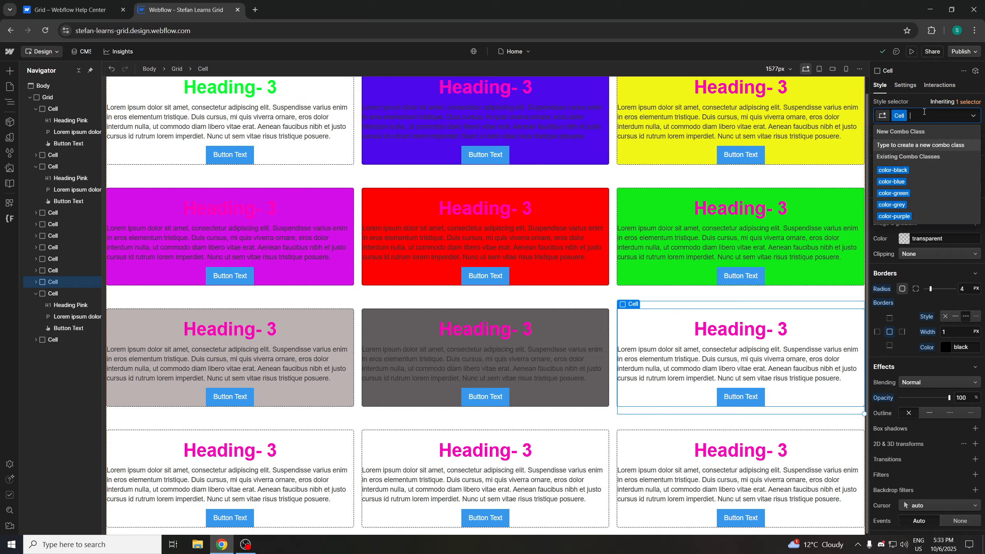
Set the color-orange Cell's background colour to orange #f8ac09
click(905, 238)
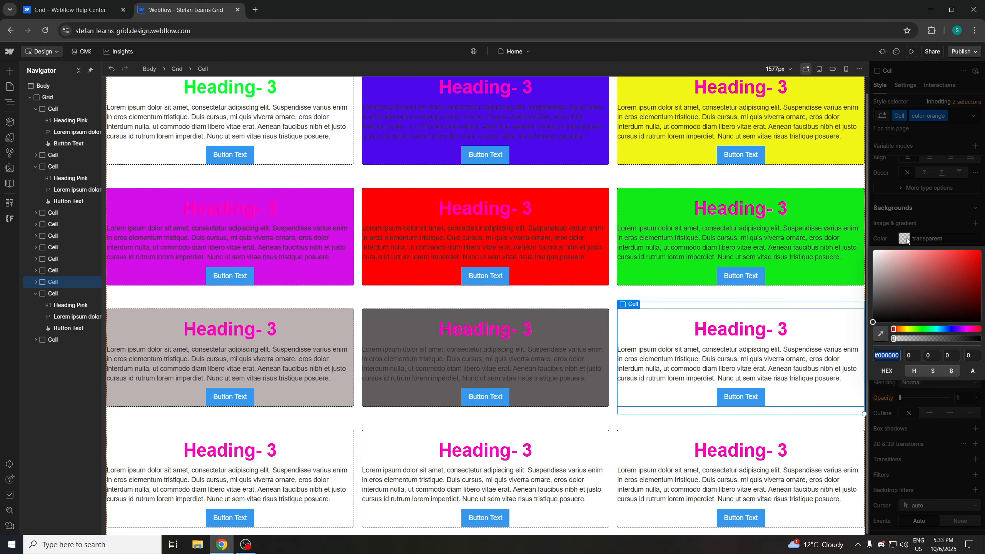
click(901, 329)
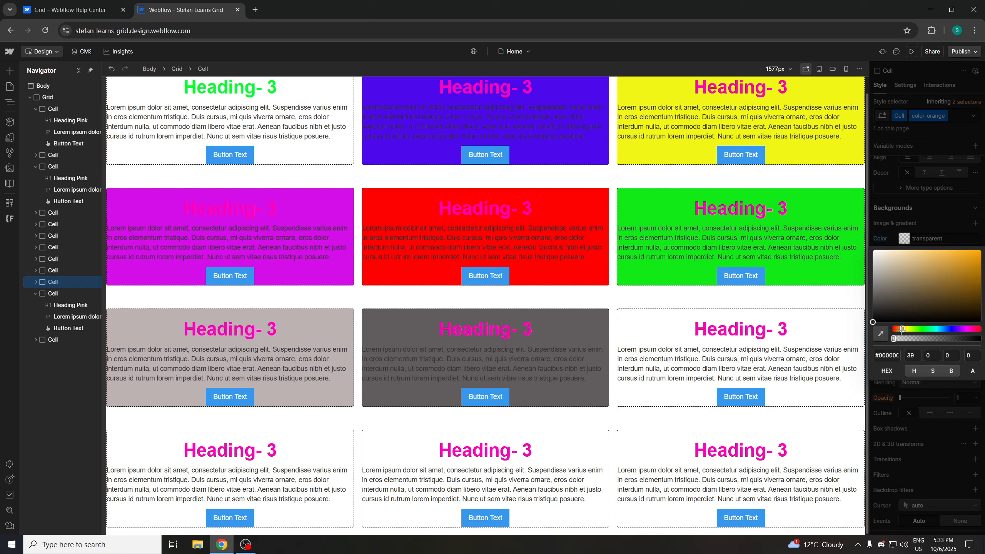
click(976, 252)
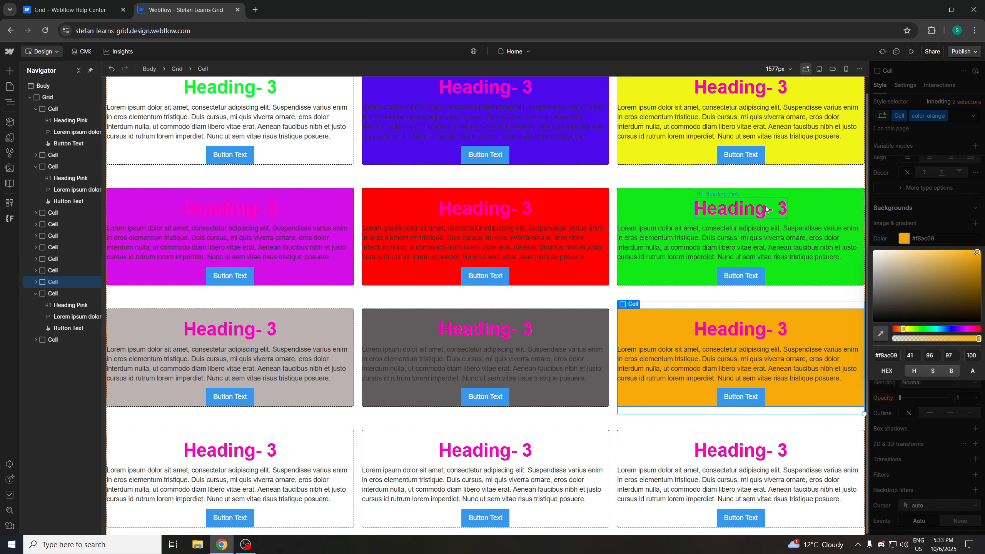
Select the Grid and reduce its number of rows to 3
click(805, 295)
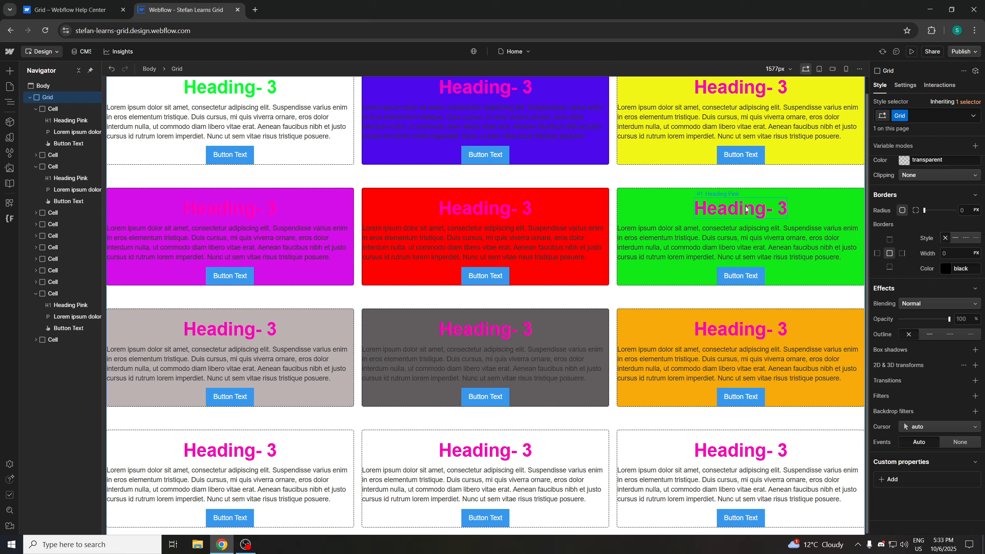
scroll(932, 215, up, 10)
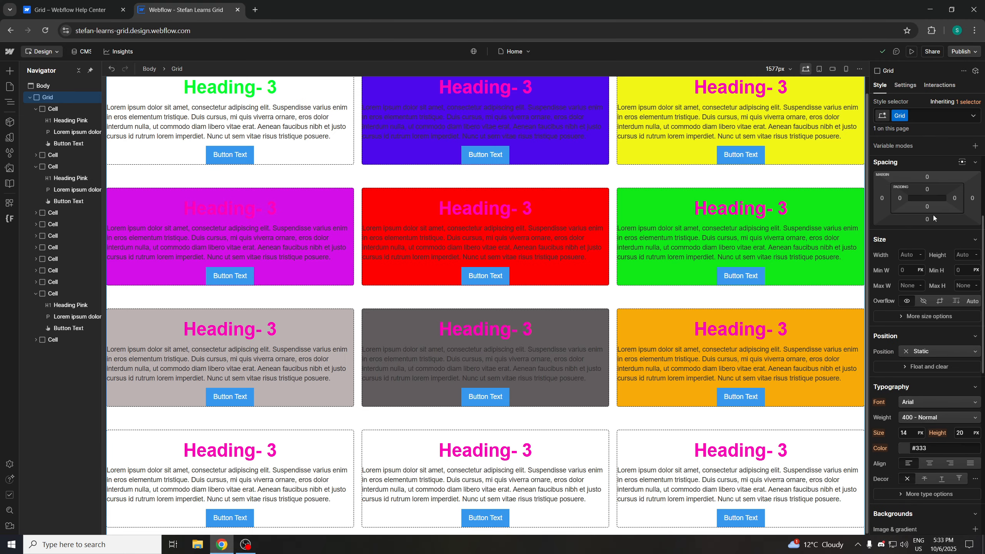
scroll(933, 218, up, 4)
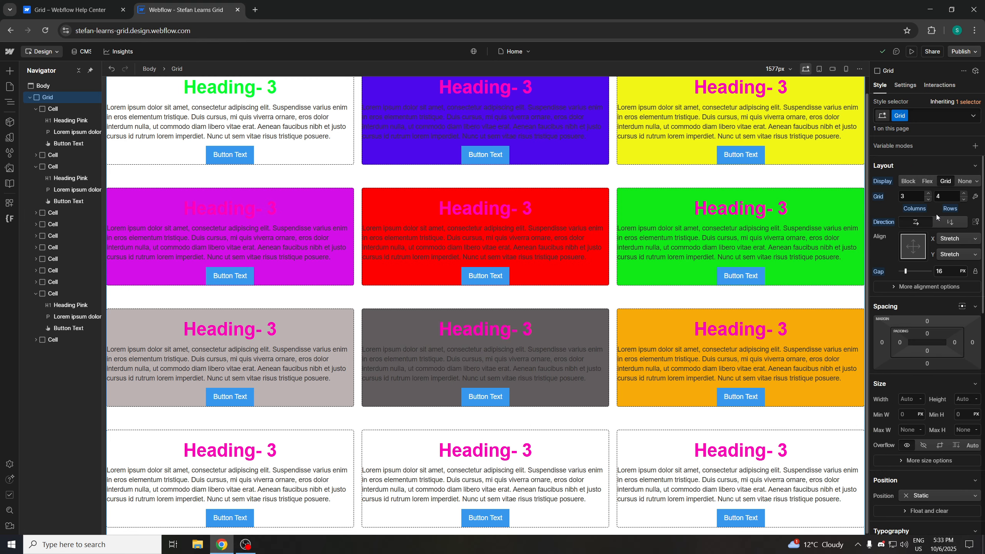
click(963, 198)
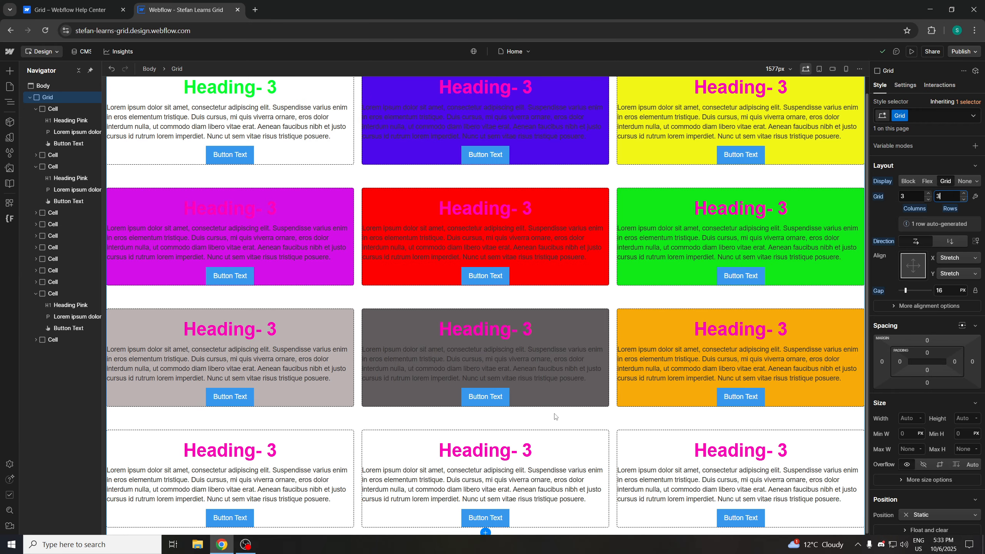
Delete the remaining Cells in the fourth row of the grid
click(559, 445)
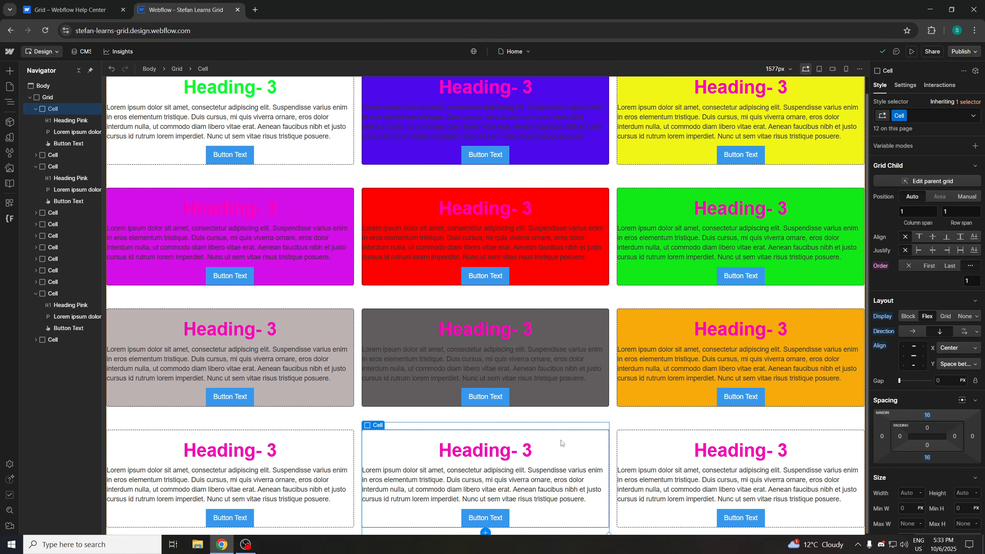
key(Delete)
key(Delete)
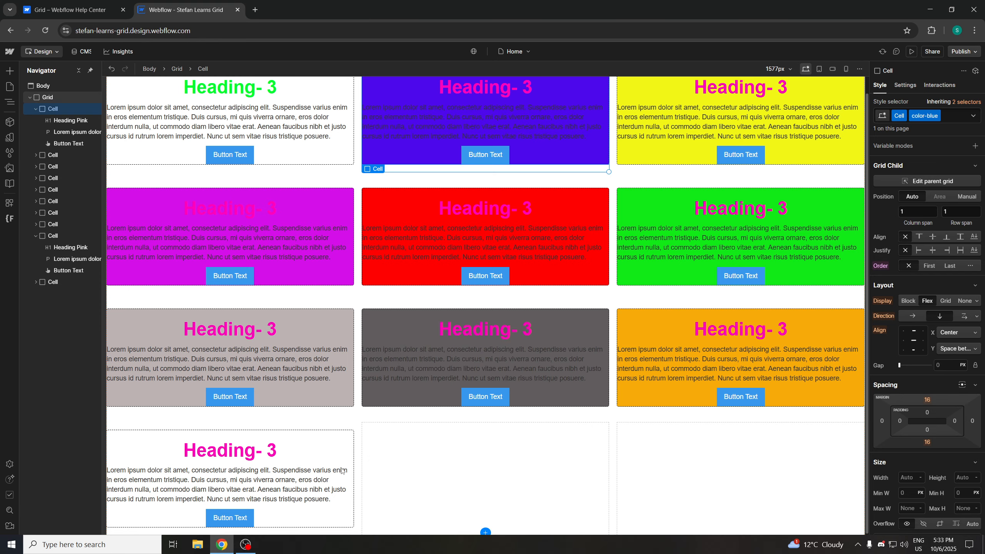
click(342, 471)
key(Delete)
click(314, 463)
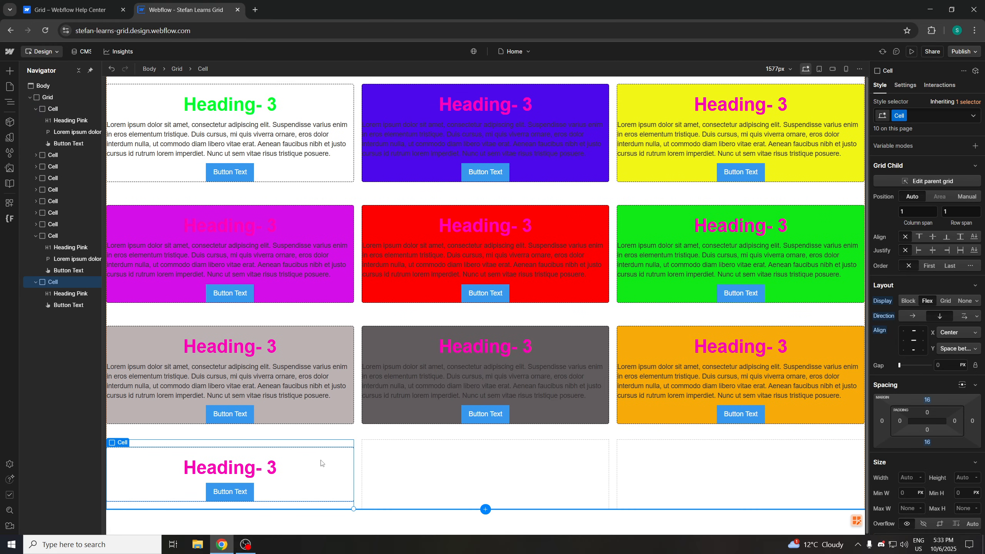
key(Delete)
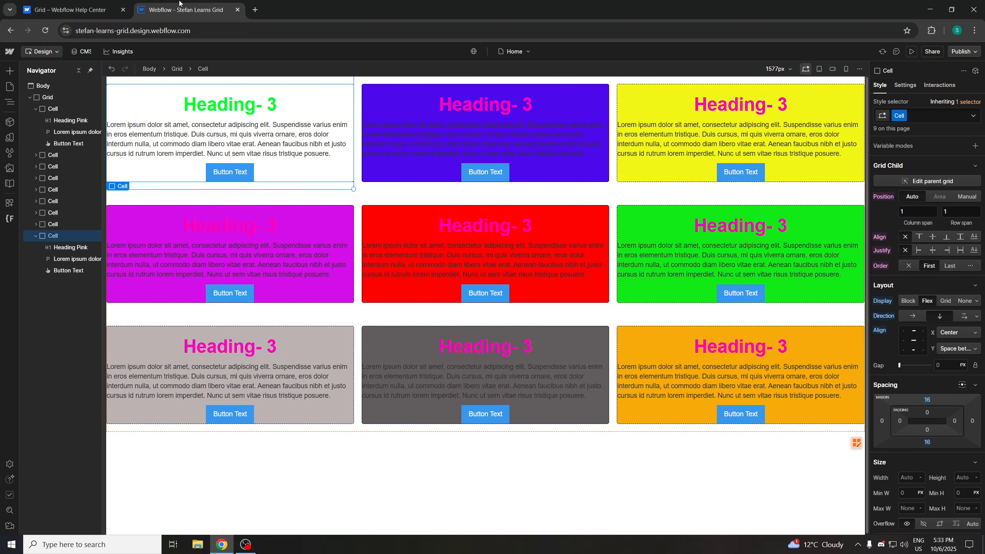
Switch to the Webflow Help Center article on Grid
click(79, 12)
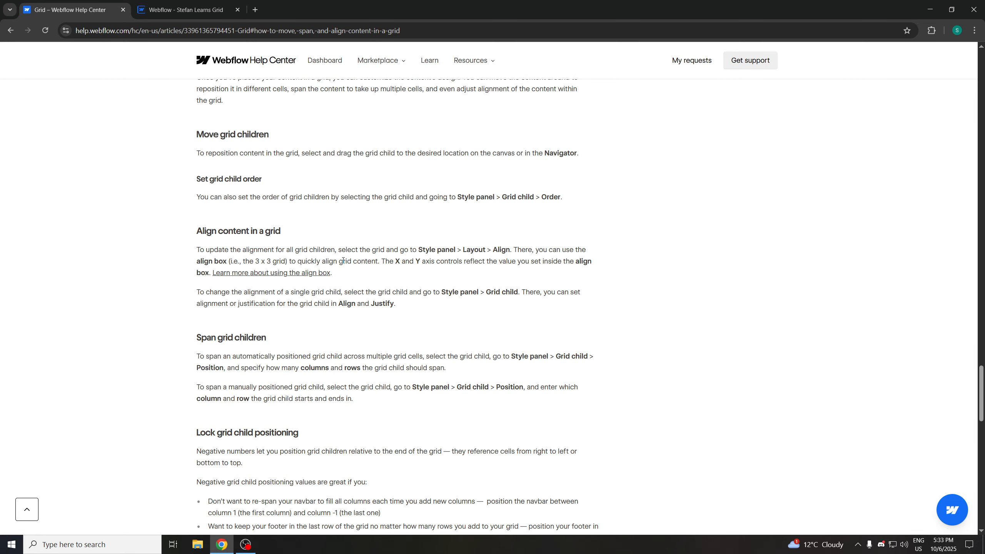
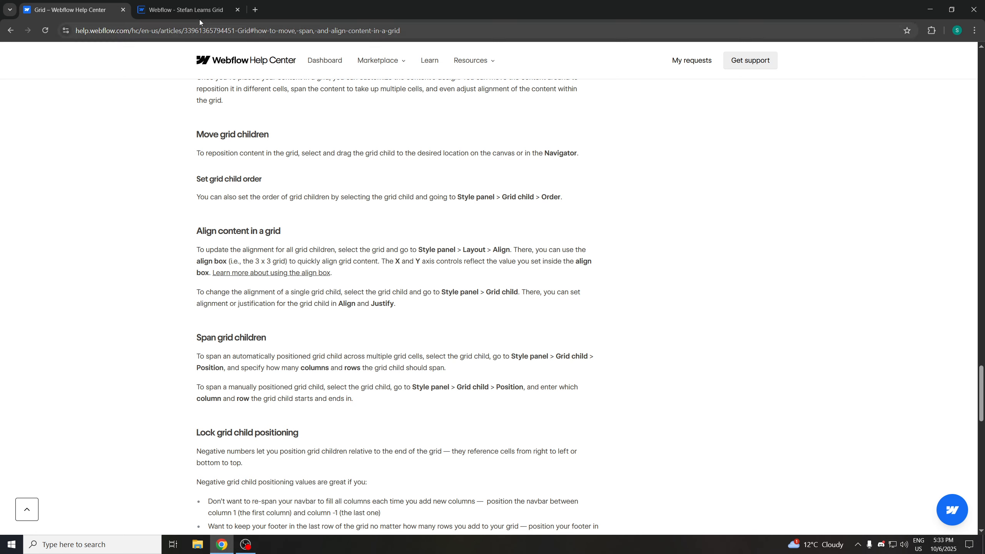
Select the Grid and use its align box to align its children left horizontally and centred vertically
click(186, 10)
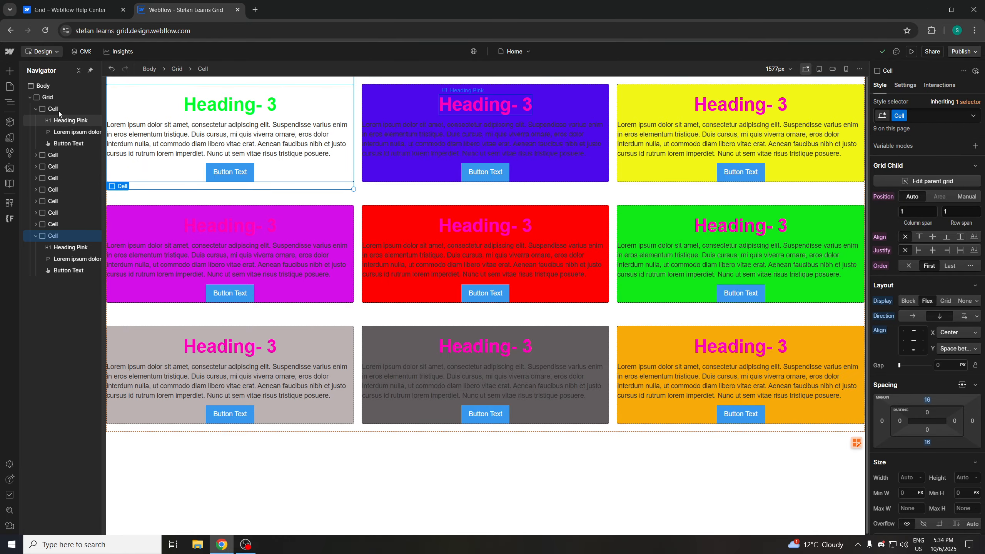
click(36, 109)
click(36, 201)
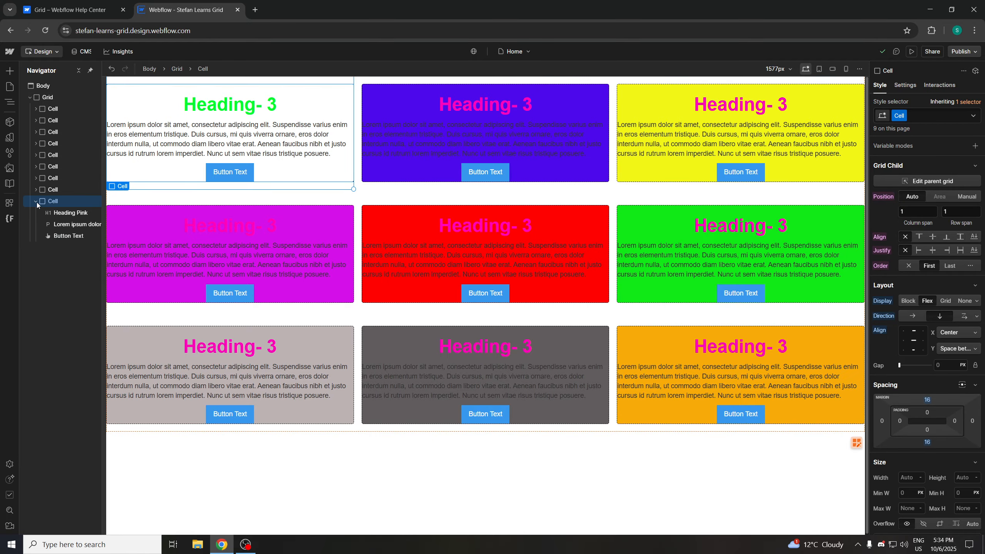
click(47, 97)
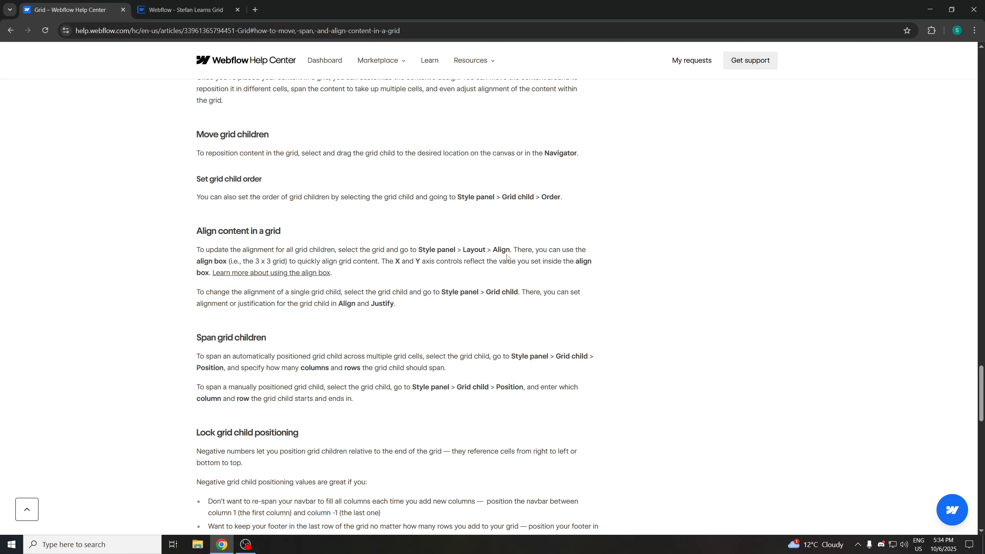
key(ctrl+Tab)
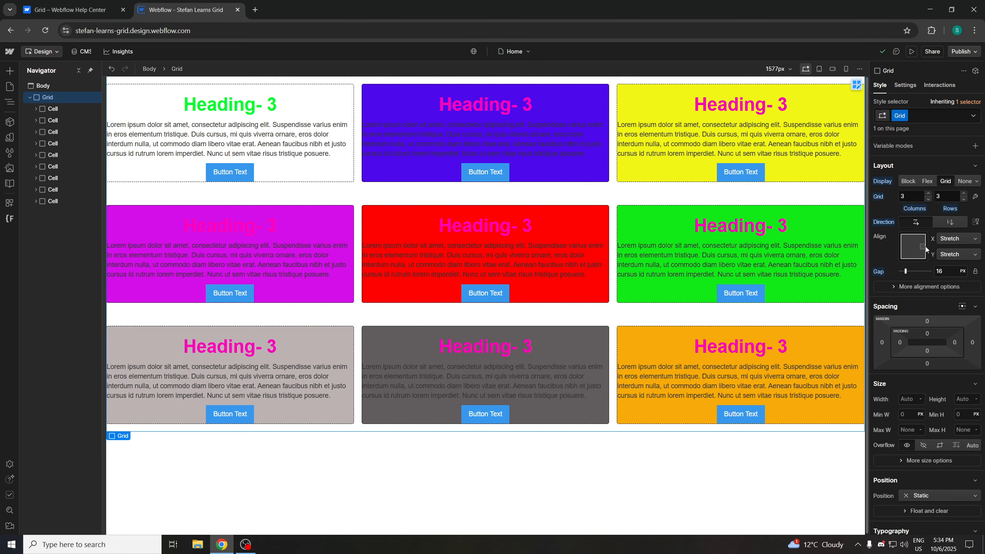
click(906, 247)
double_click(906, 247)
click(906, 248)
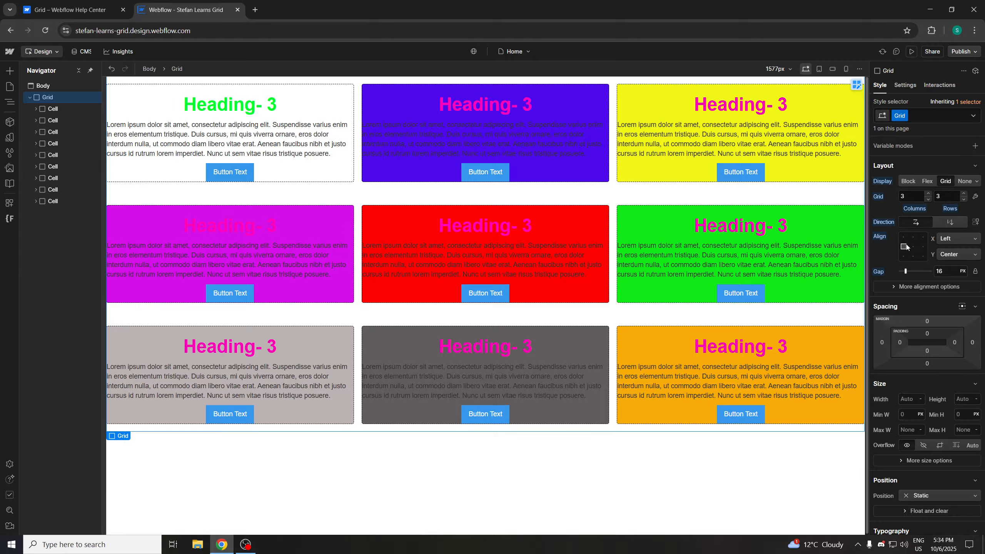
click(952, 238)
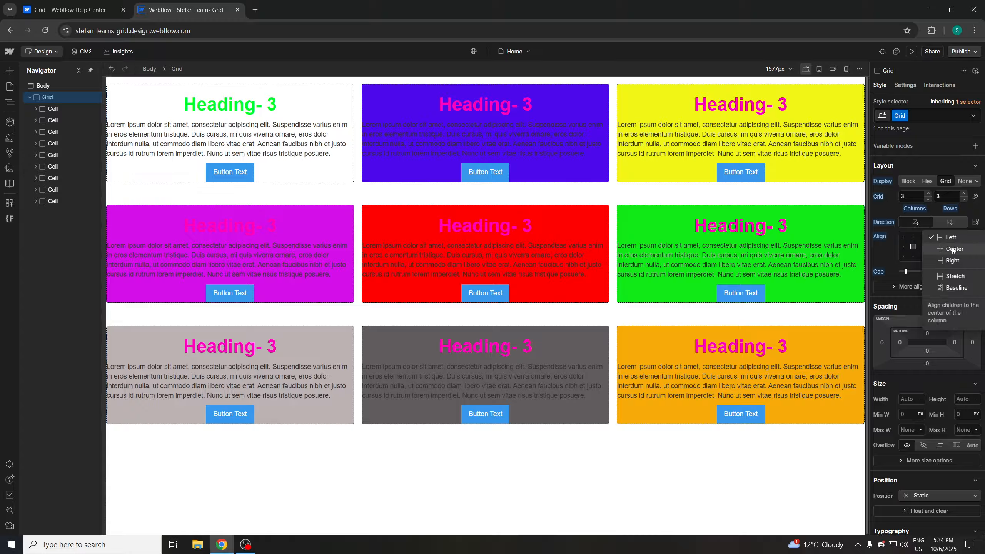
click(951, 249)
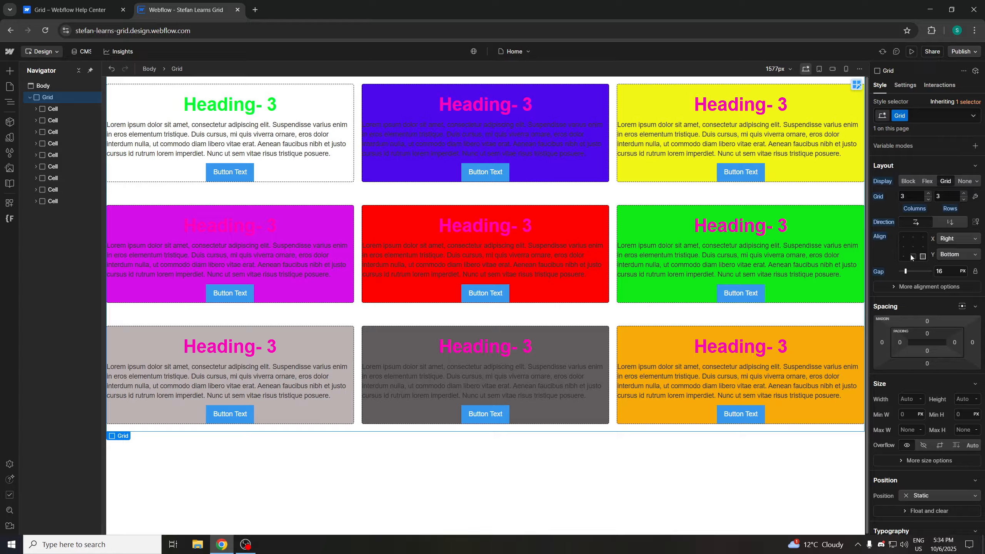
click(913, 237)
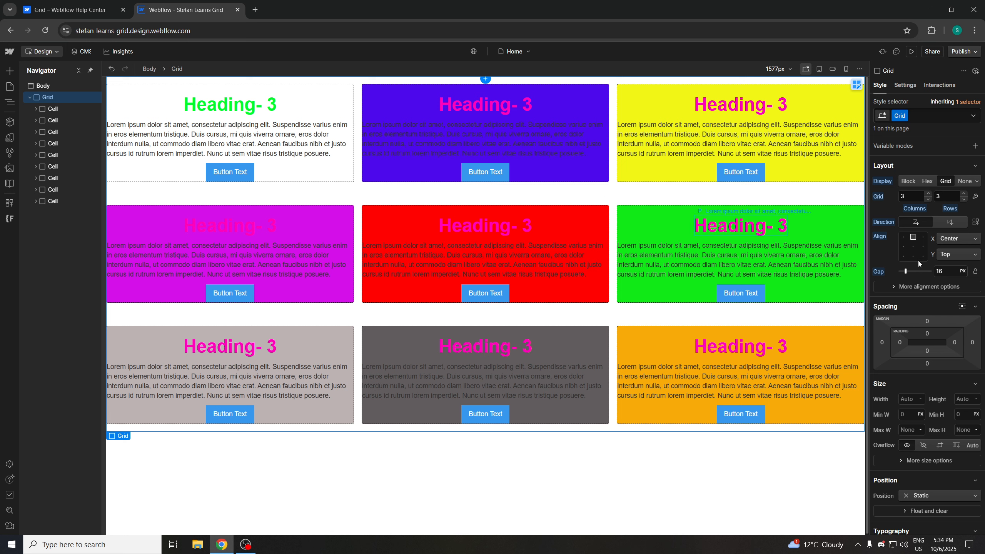
click(913, 246)
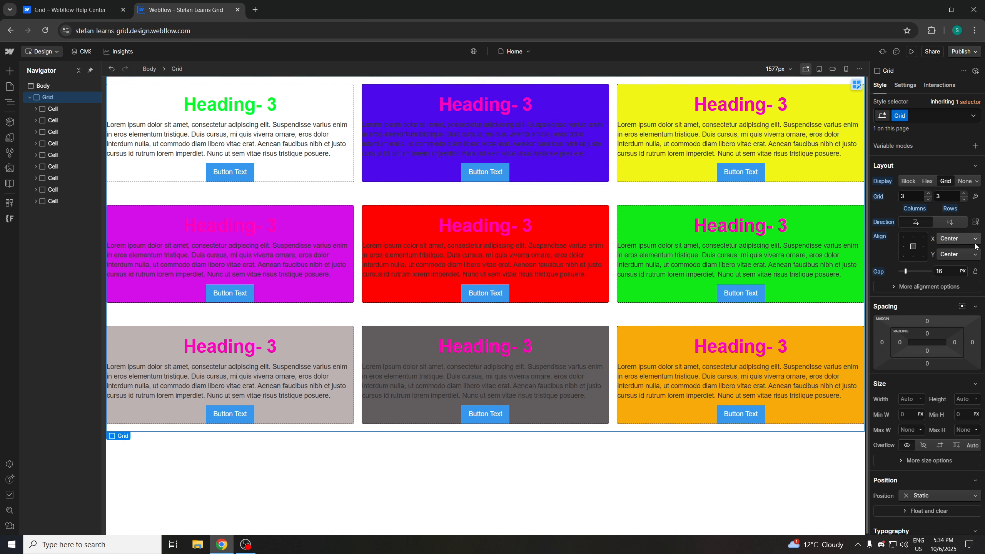
click(913, 237)
click(903, 237)
click(904, 246)
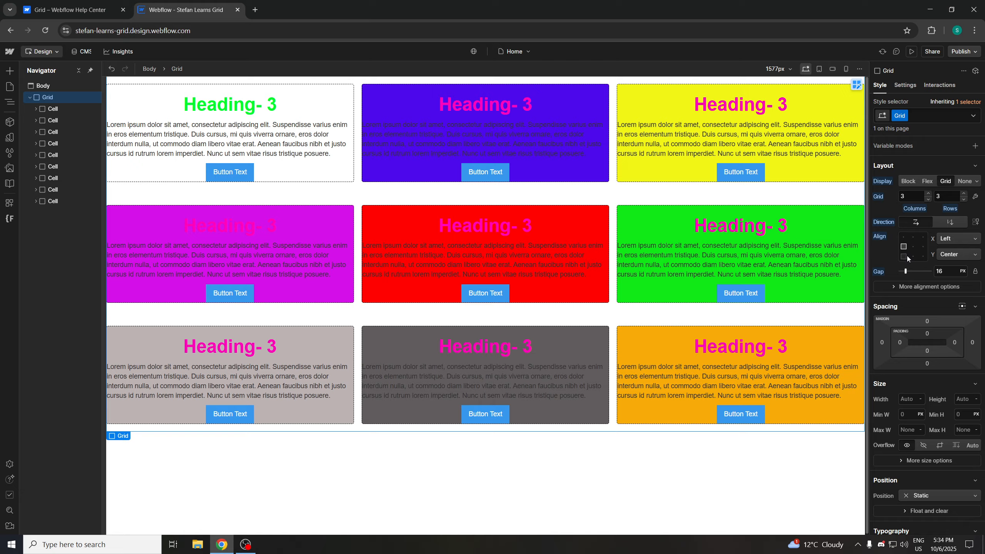
click(913, 236)
click(908, 248)
click(903, 246)
Read the help article's explanation of the grid align box and its X and Y controls
click(97, 9)
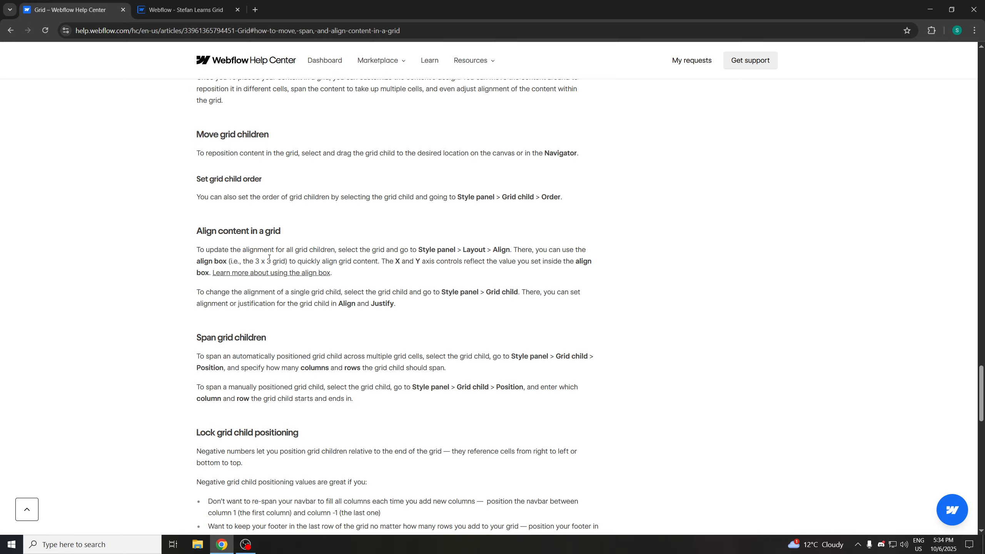
drag(506, 250, 563, 260)
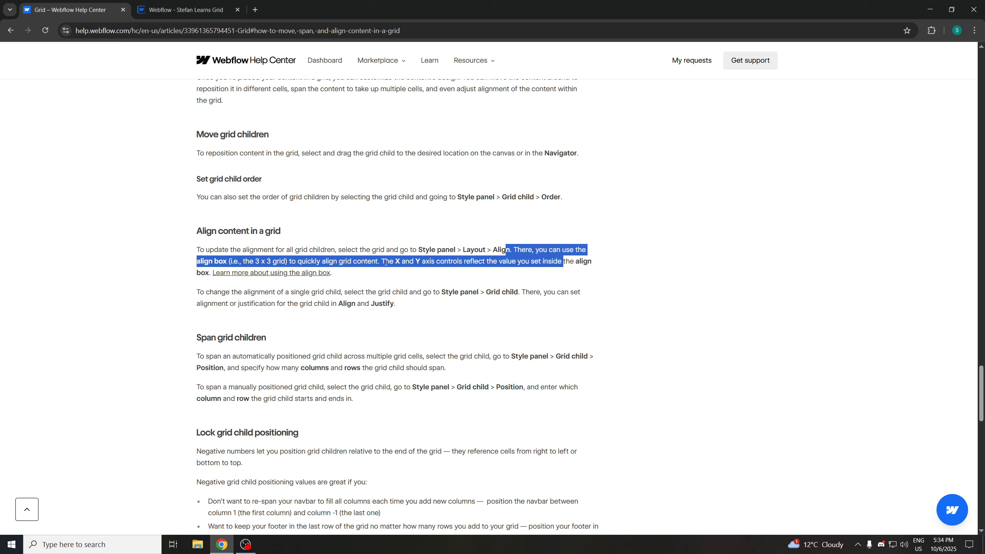
click(186, 9)
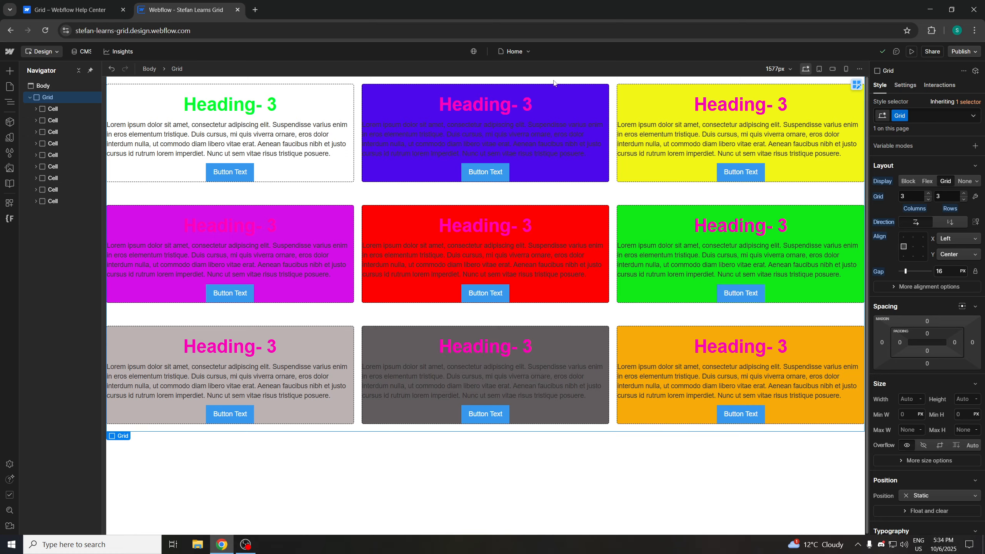
Set the Grid to 4 rows and place a copy of the orange Cell in the new fourth row
click(964, 194)
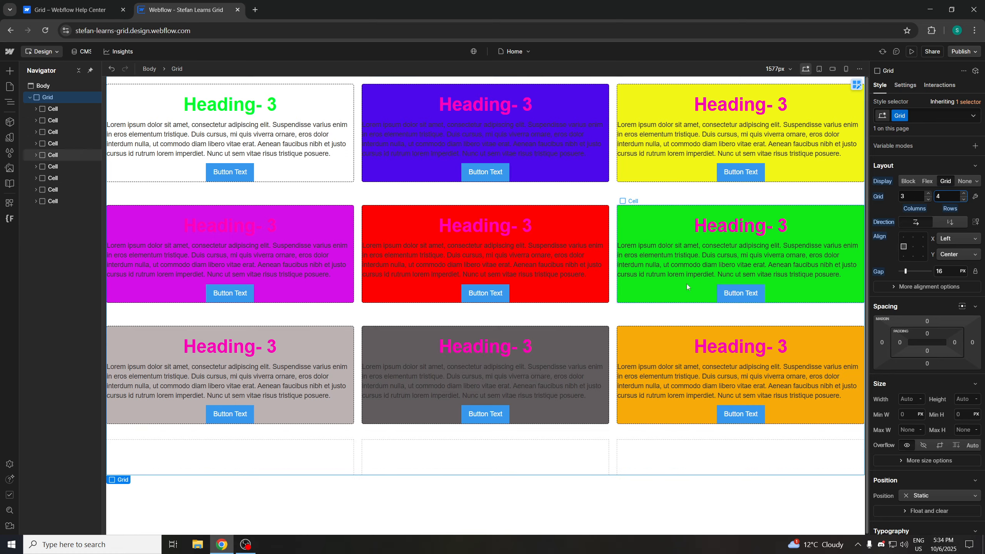
drag(660, 411, 633, 412)
click(673, 368)
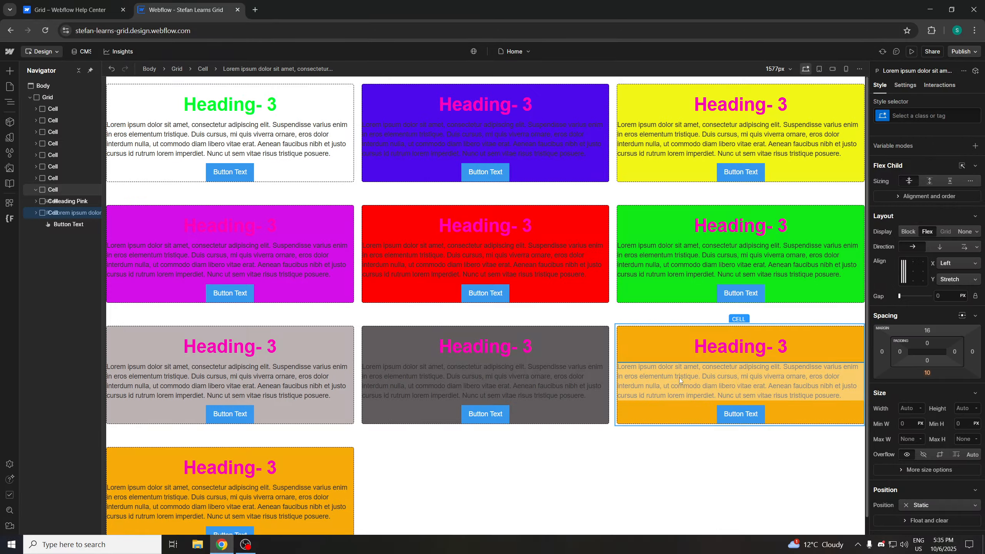
drag(679, 380, 659, 459)
Delete the stray paragraph elements left loose in the grid
scroll(718, 380, down, 1)
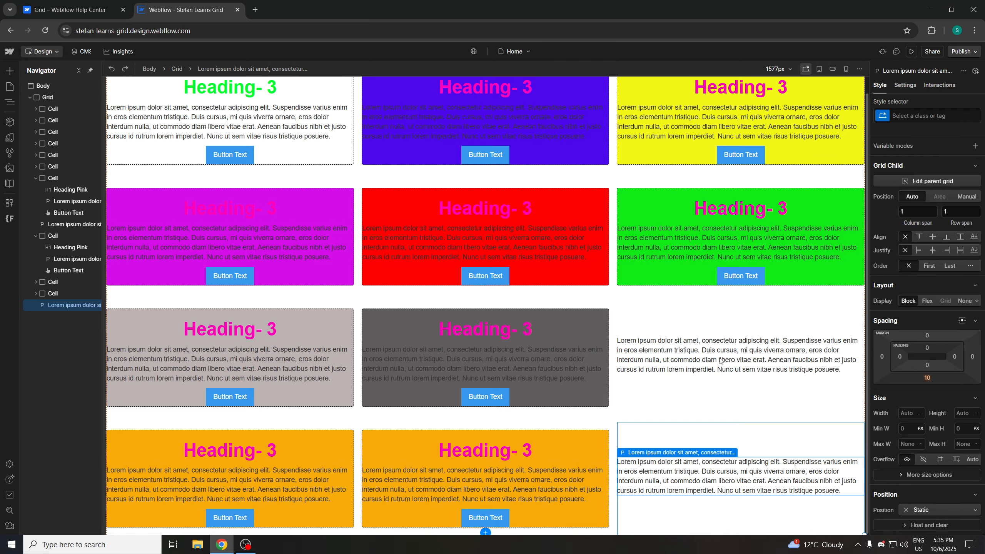
key(Delete)
click(693, 338)
key(Delete)
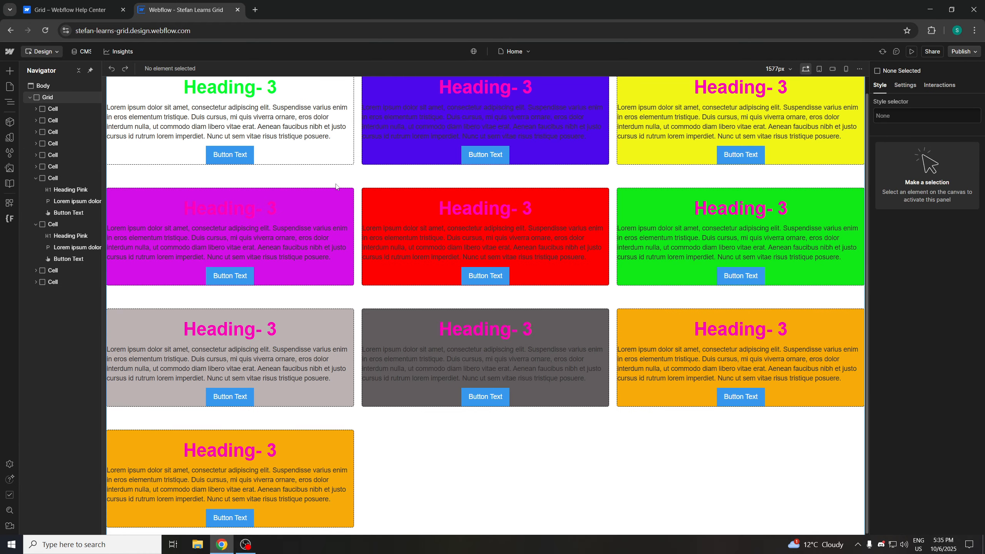
Reselect the Grid and try switching its direction between row and column with different align-box positions
scroll(162, 131, up, 1)
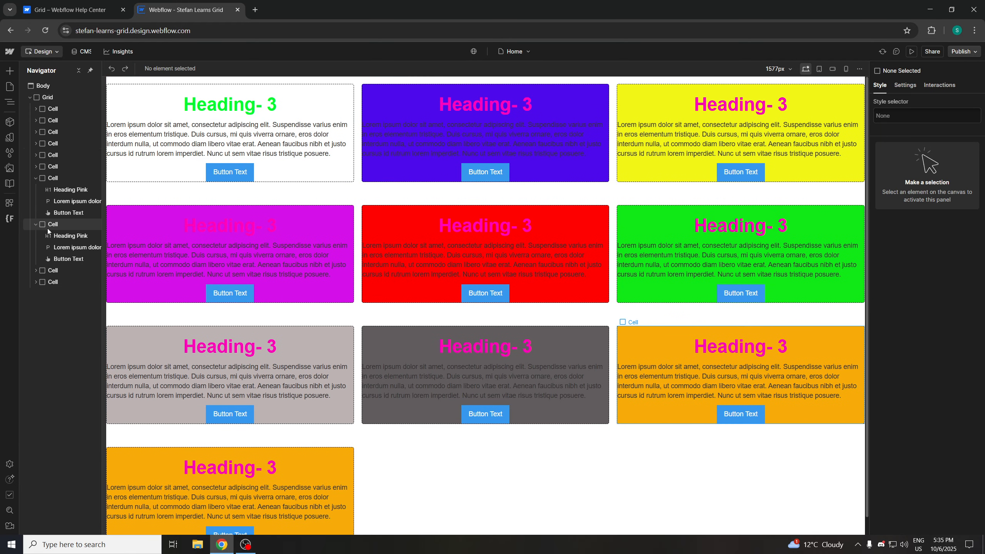
click(36, 224)
click(38, 176)
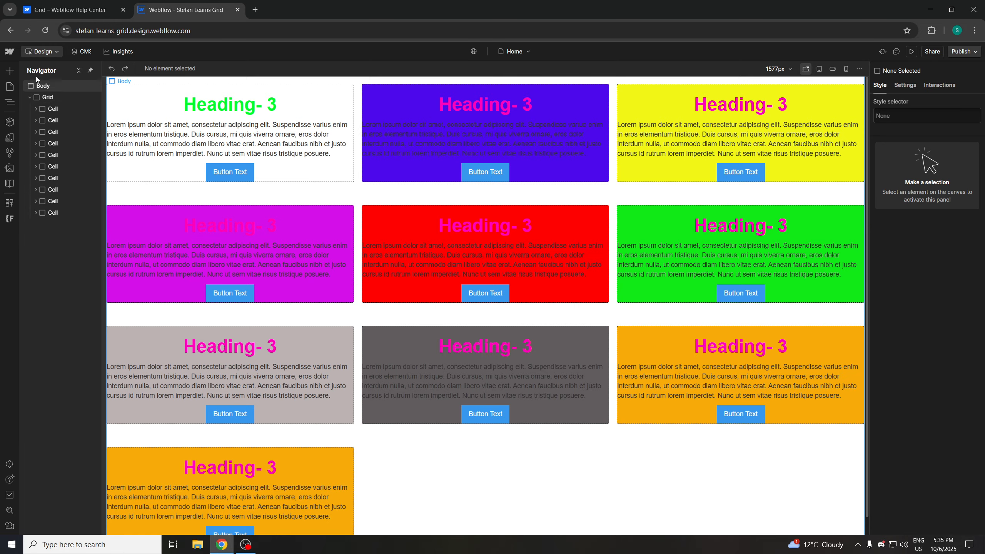
click(43, 86)
click(62, 97)
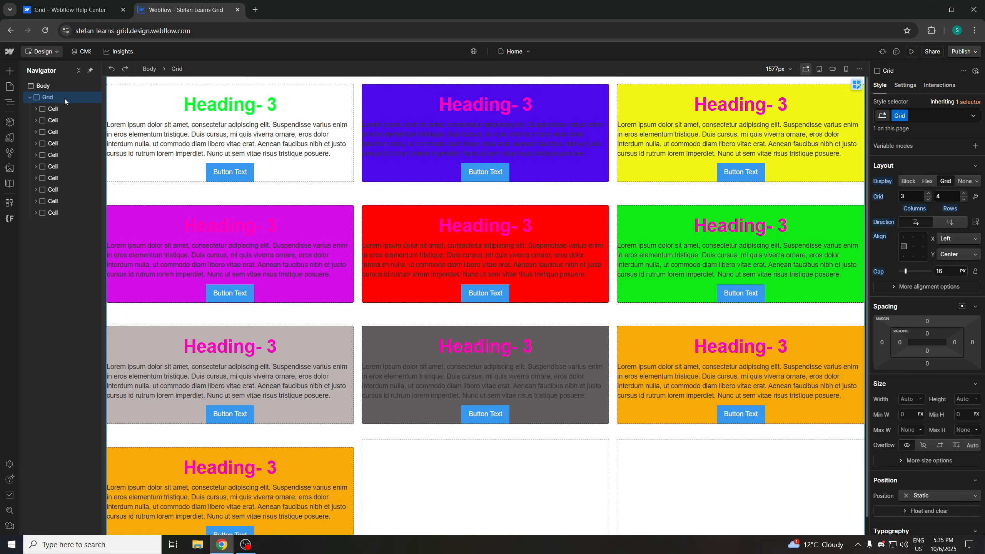
click(914, 246)
click(904, 237)
click(944, 222)
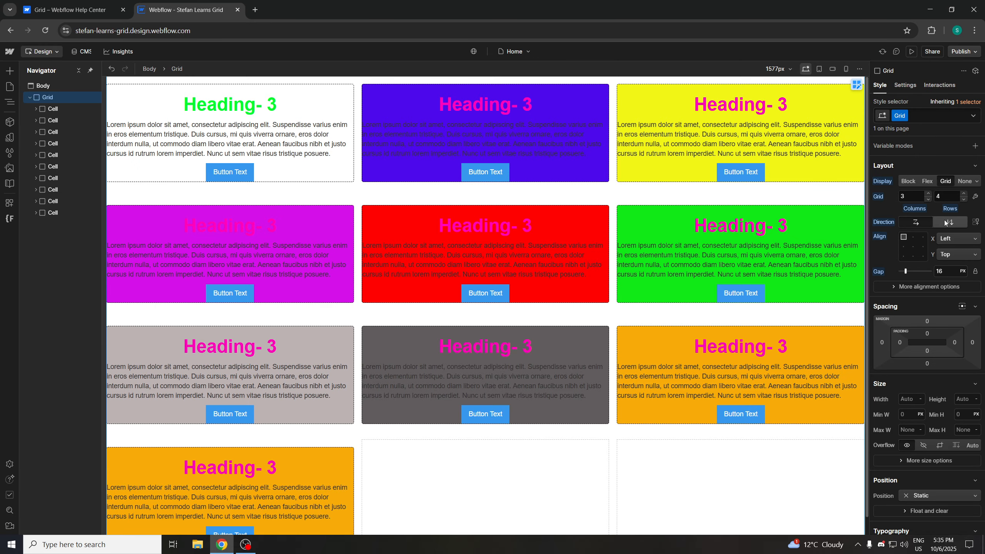
click(923, 247)
click(953, 223)
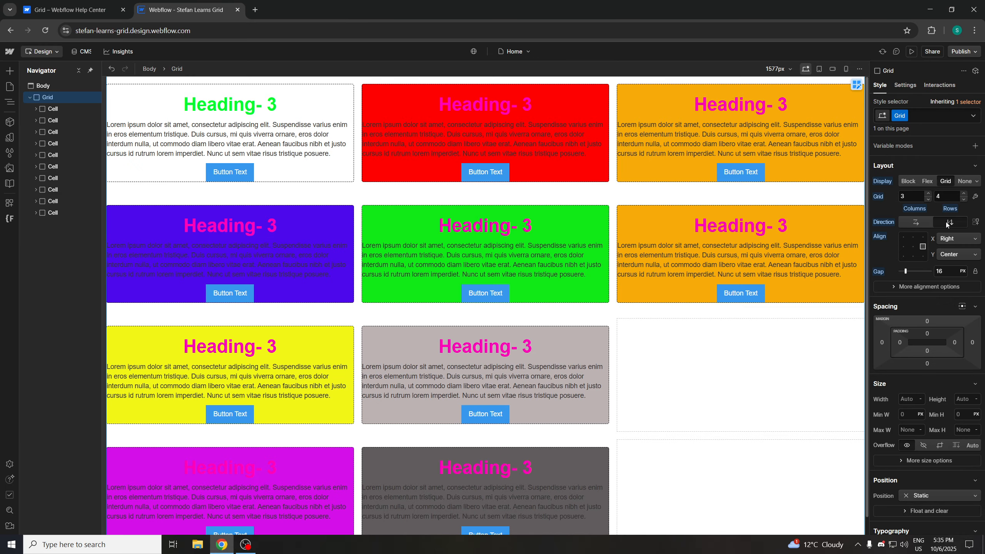
click(913, 237)
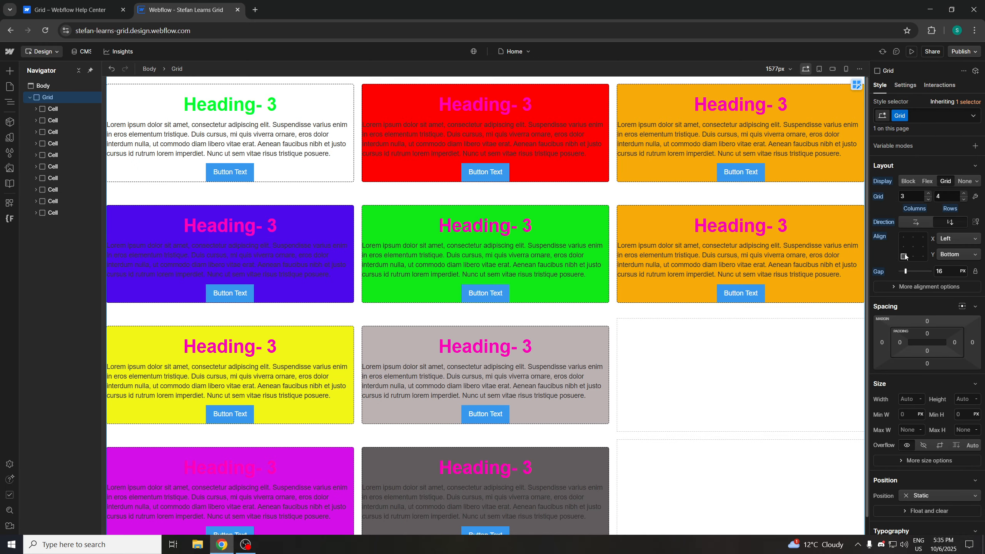
click(924, 221)
click(946, 224)
click(920, 225)
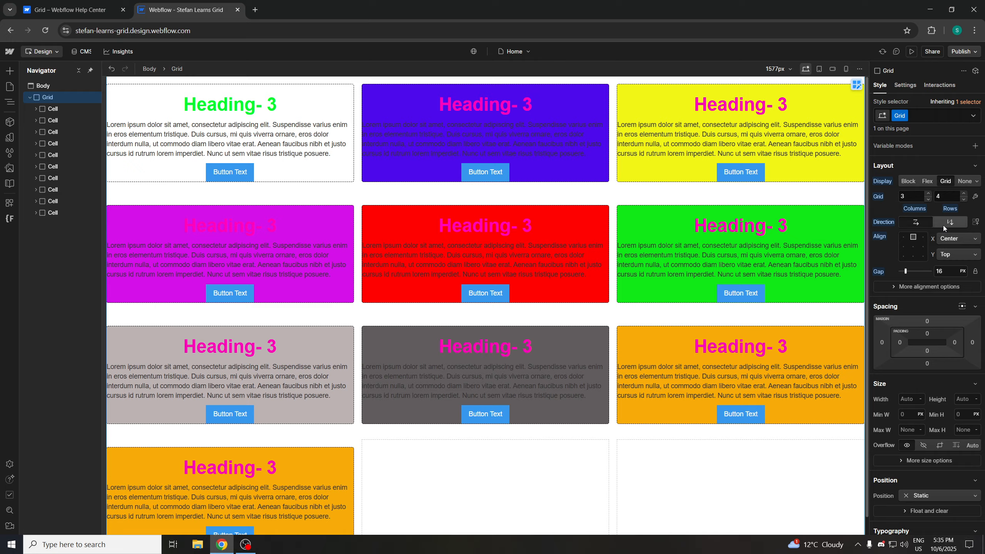
click(944, 224)
click(909, 224)
click(942, 224)
click(924, 223)
click(945, 225)
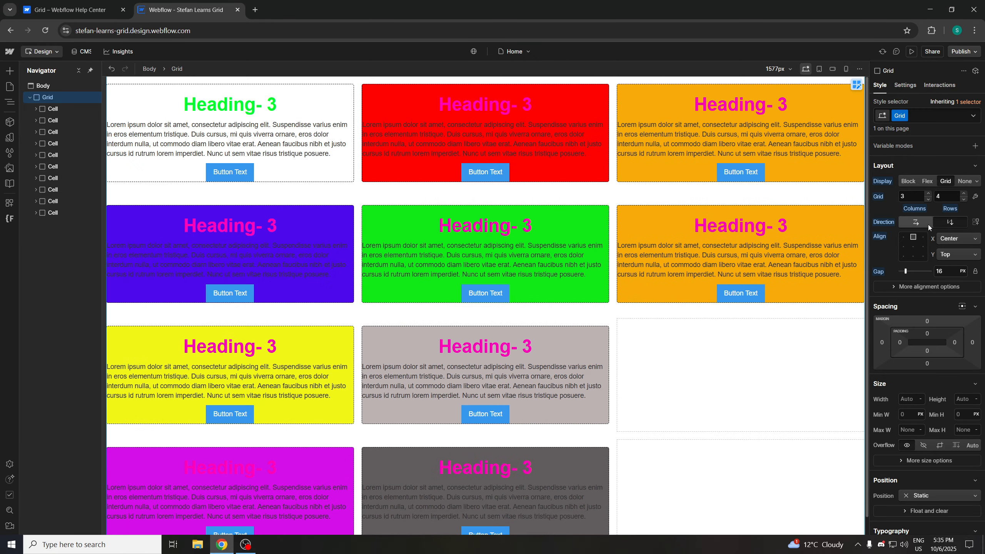
click(928, 224)
click(940, 226)
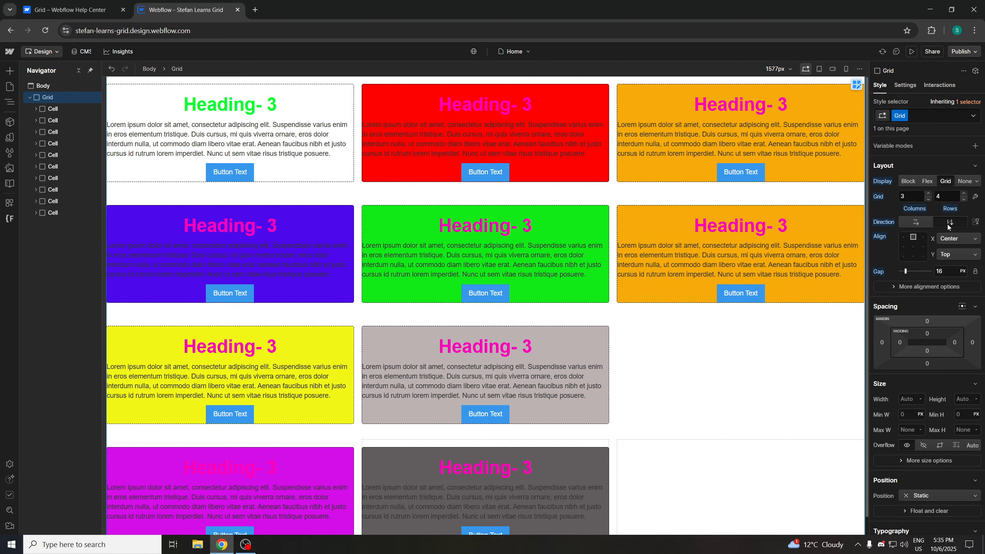
click(924, 223)
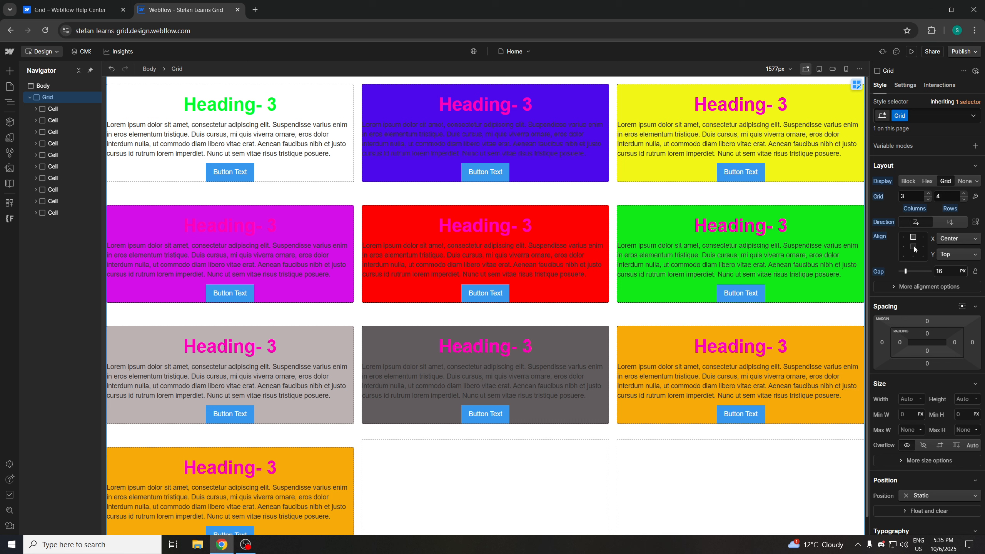
click(903, 248)
click(921, 256)
Reduce the Grid to 2 columns and adjust its alignment in the align box
click(964, 194)
click(963, 199)
click(927, 199)
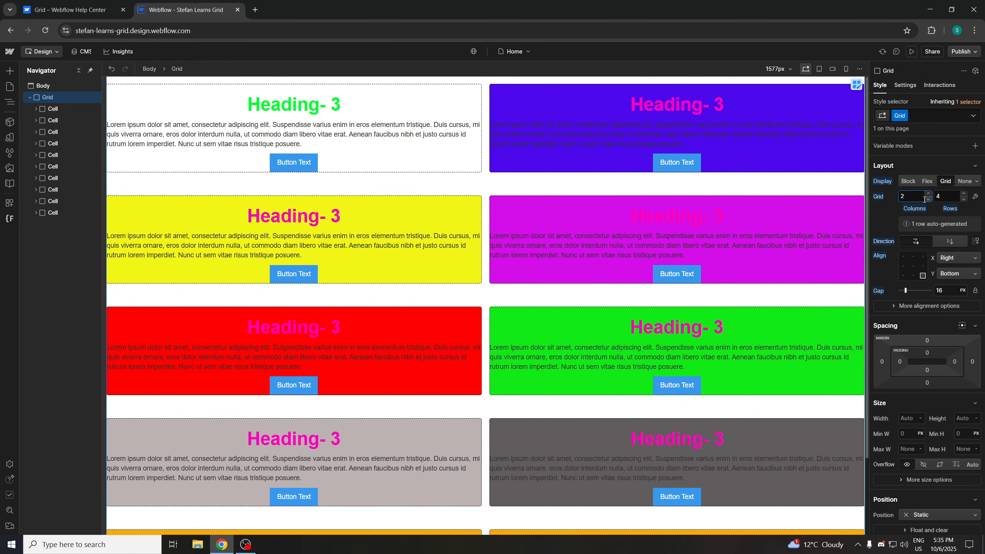
scroll(804, 225, down, 2)
scroll(798, 226, up, 1)
scroll(798, 226, up, 1)
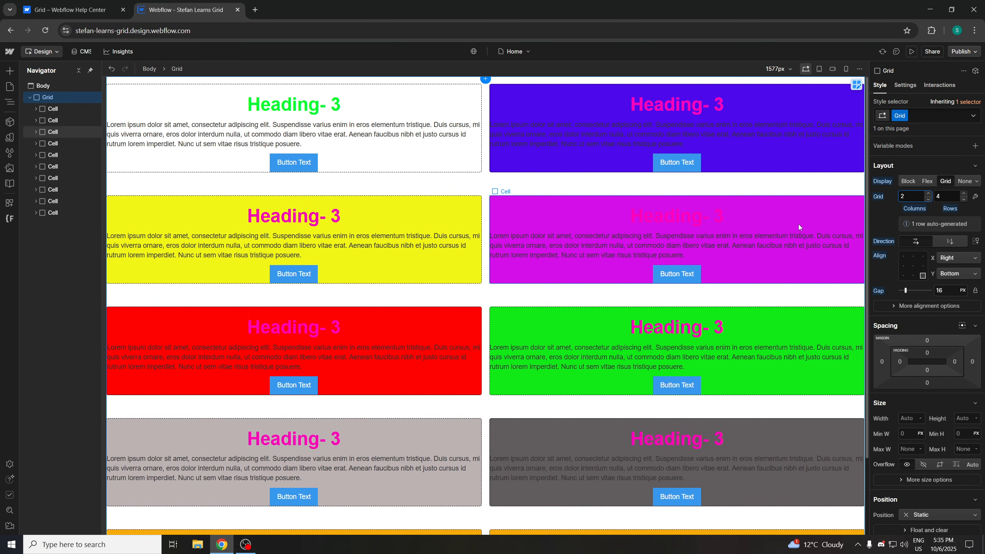
scroll(797, 223, down, 1)
scroll(797, 222, up, 1)
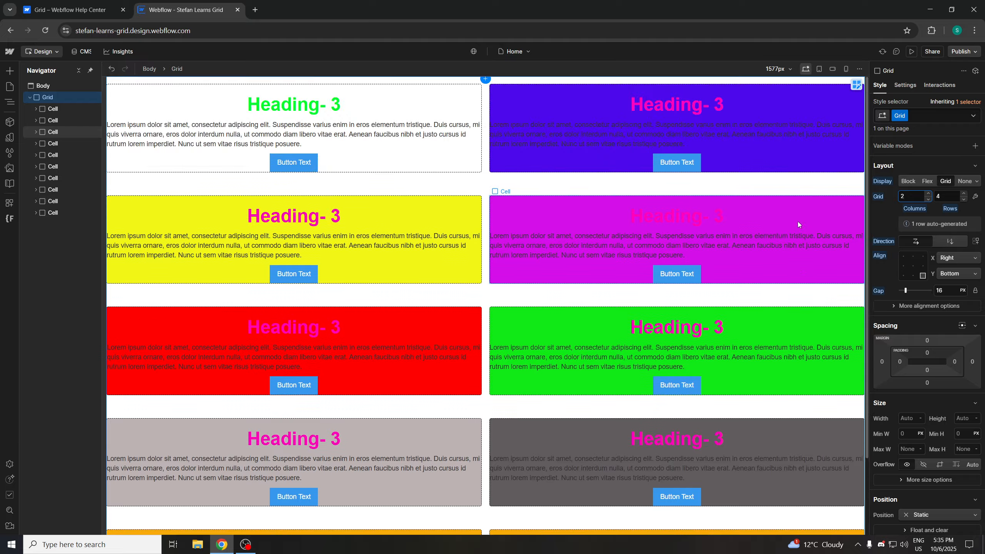
click(904, 267)
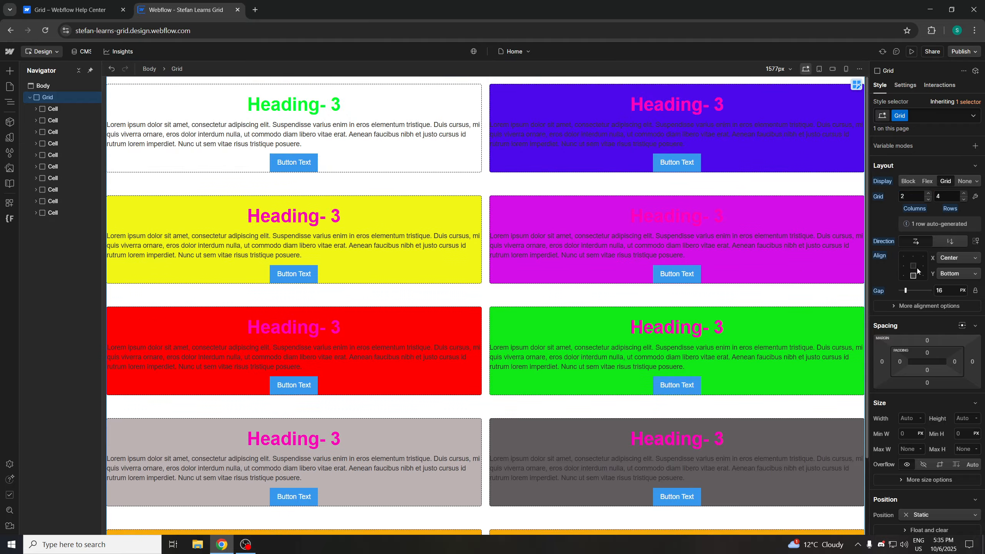
Reread the help article's description of how the X and Y axis controls reflect the align box
click(98, 6)
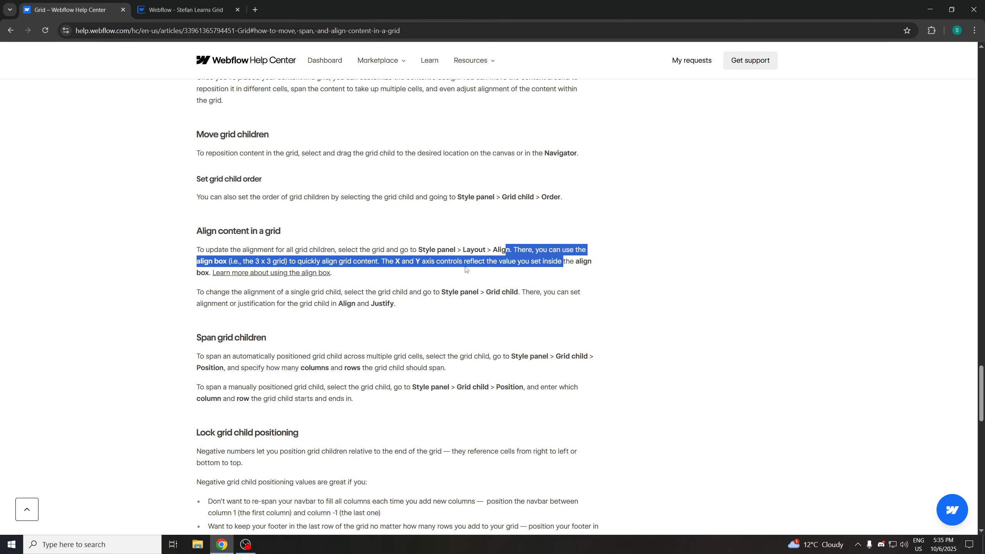
drag(482, 262, 451, 268)
click(451, 267)
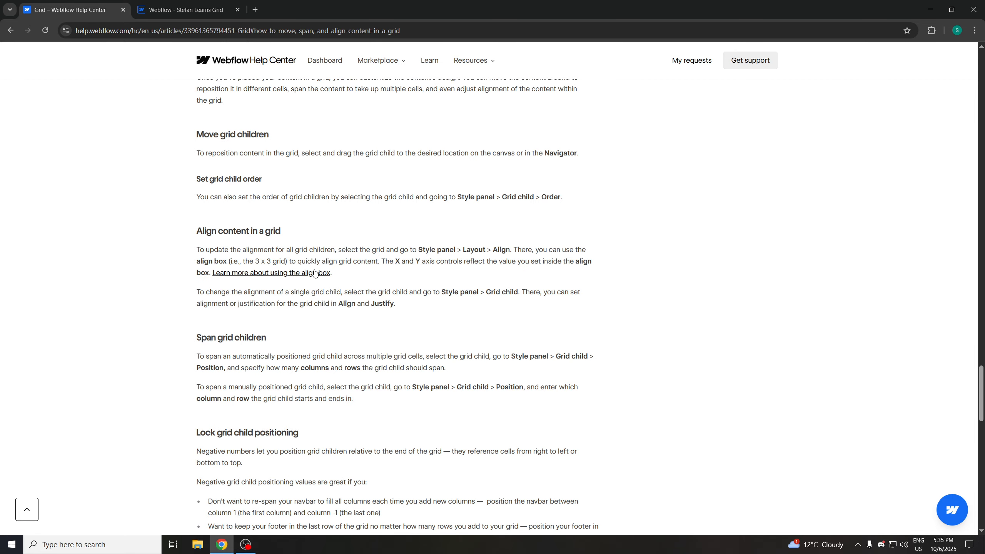
drag(390, 262, 459, 263)
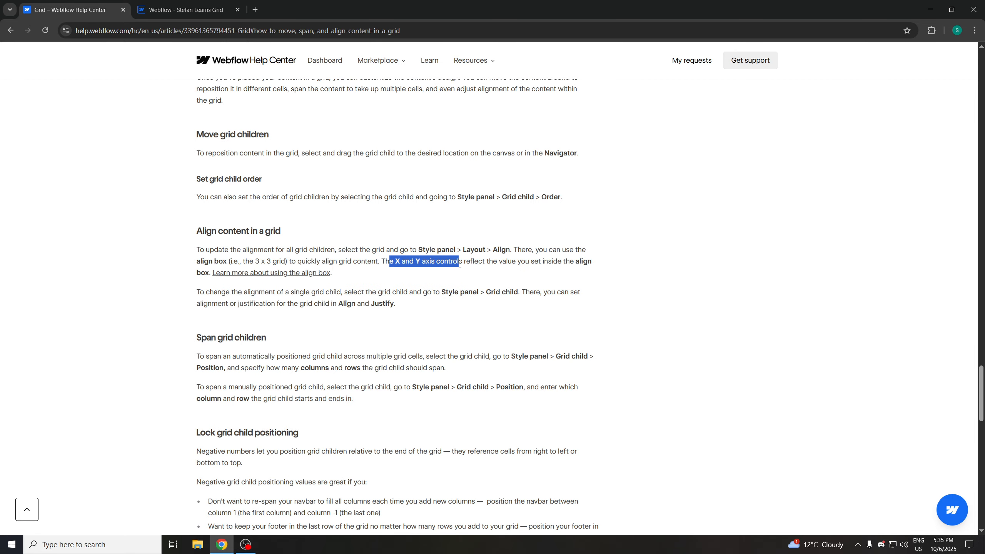
click(411, 264)
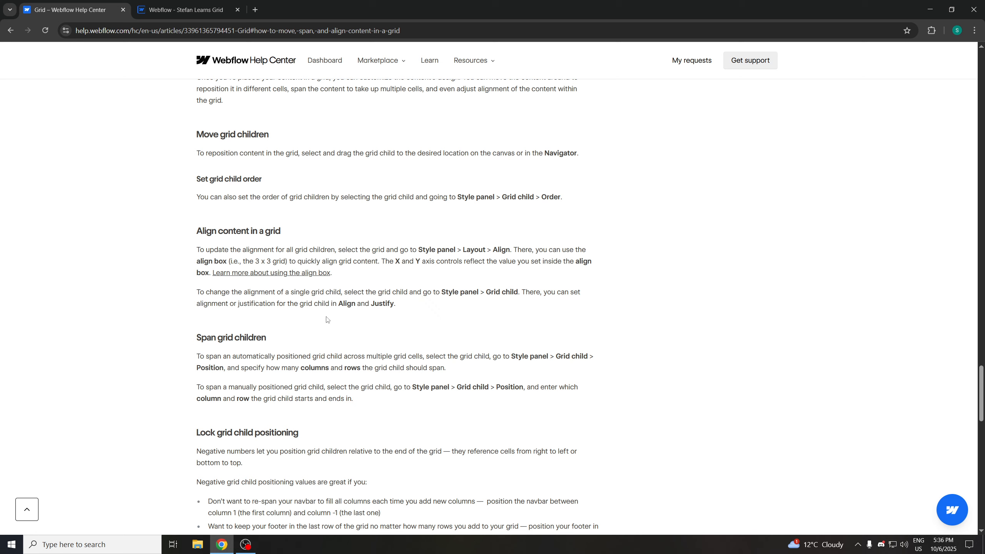
click(186, 10)
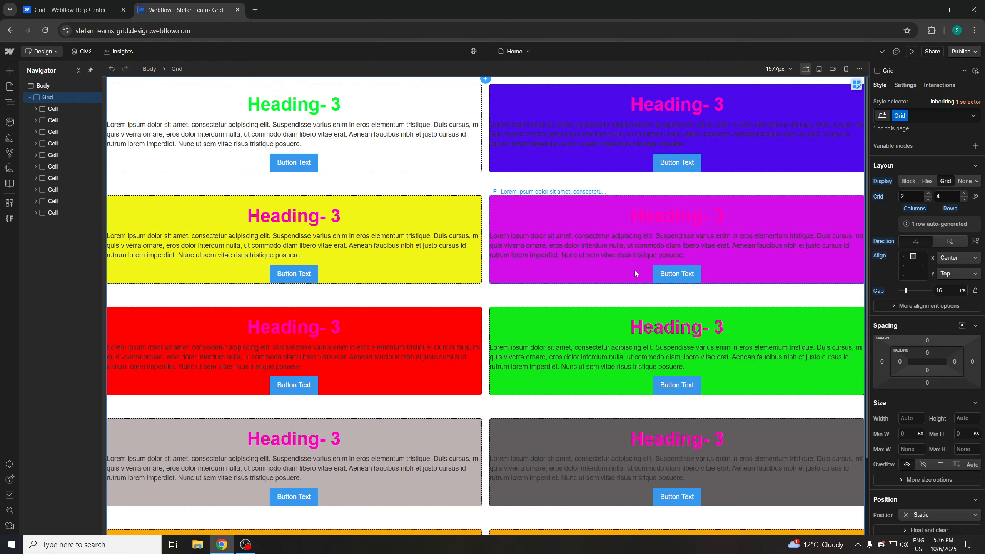
Select the yellow Cell in the grid
click(386, 214)
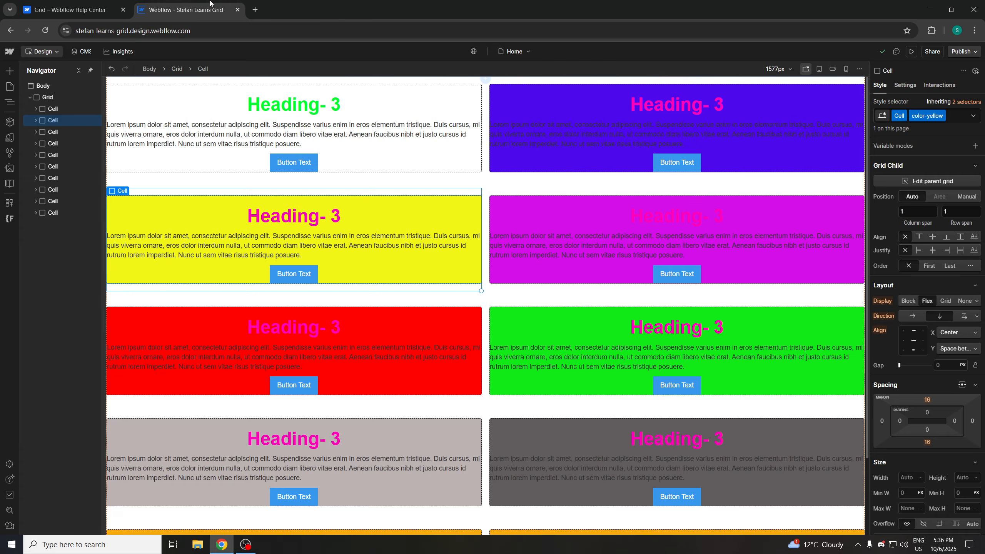
click(66, 9)
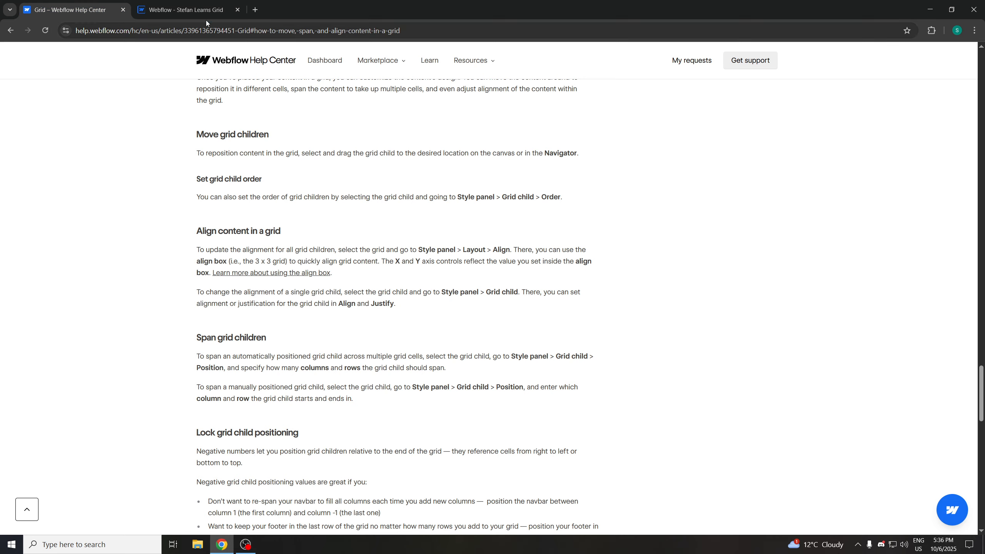
click(190, 4)
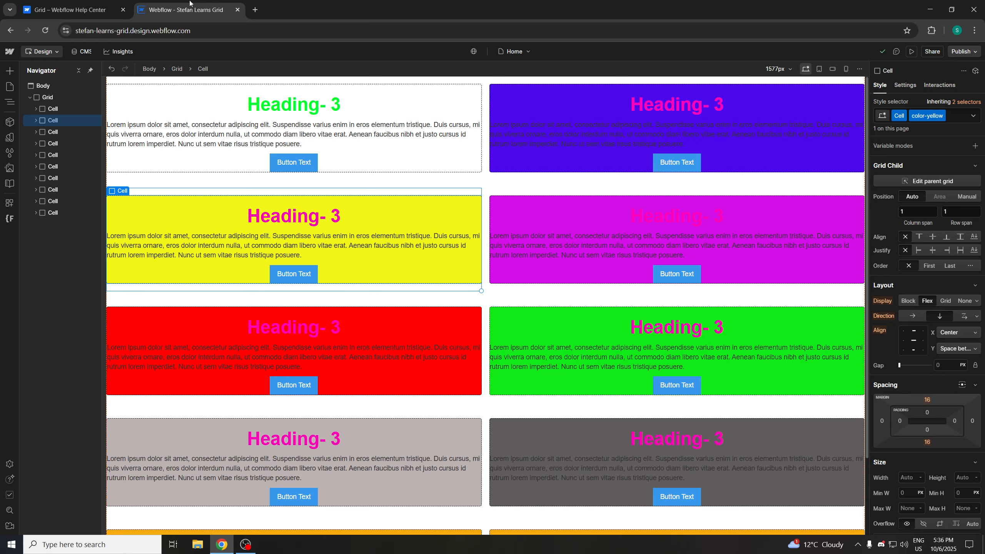
Switch the yellow Cell's display from Flex to Grid
click(72, 9)
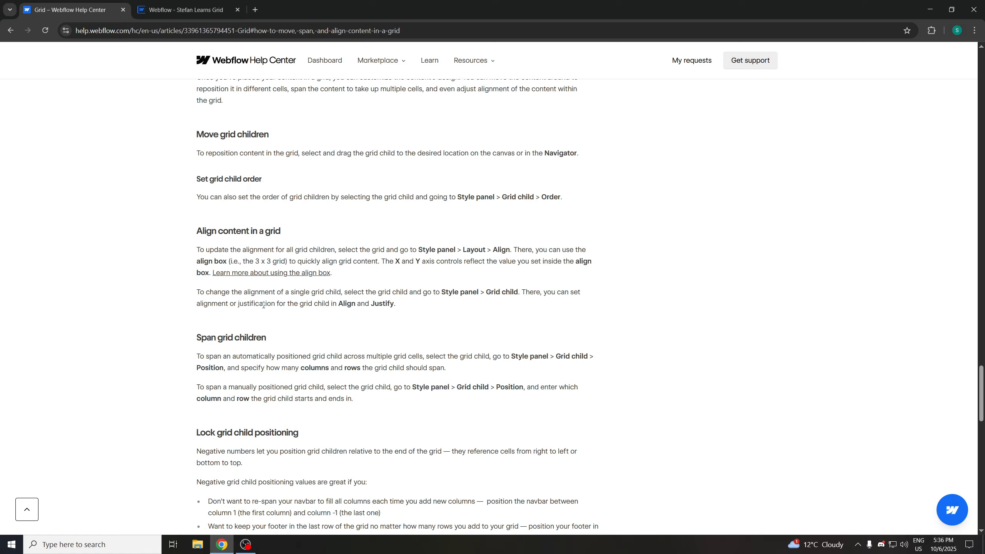
click(188, 8)
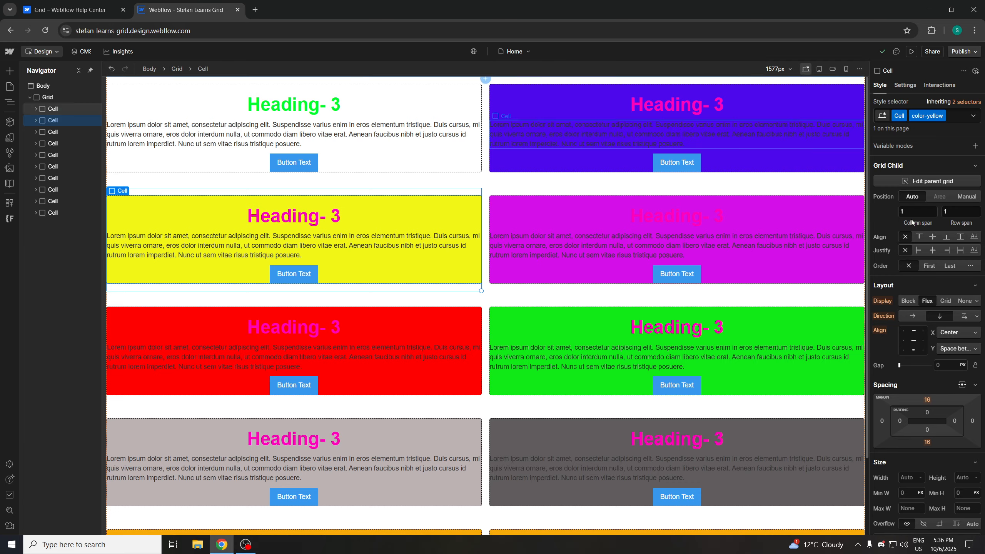
click(923, 342)
click(916, 340)
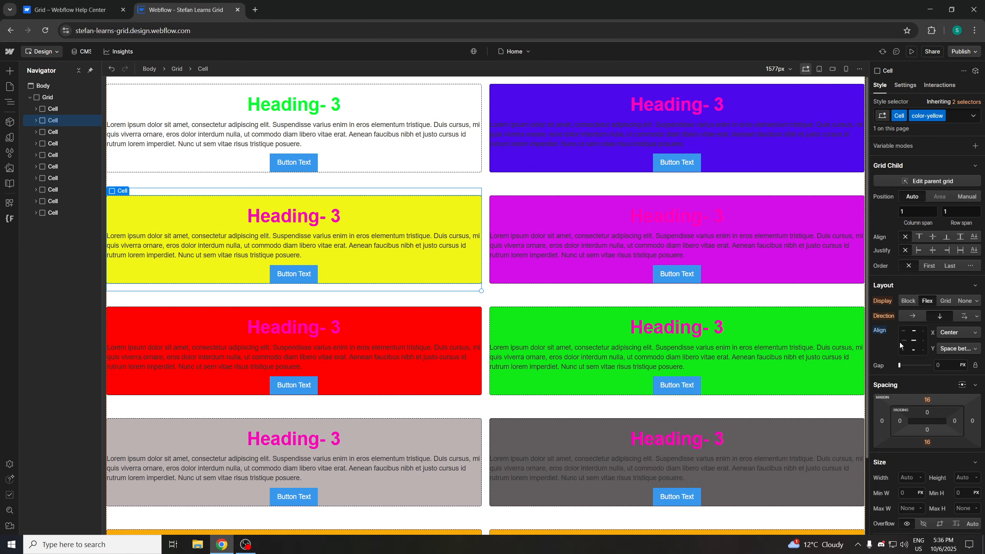
click(902, 341)
click(913, 340)
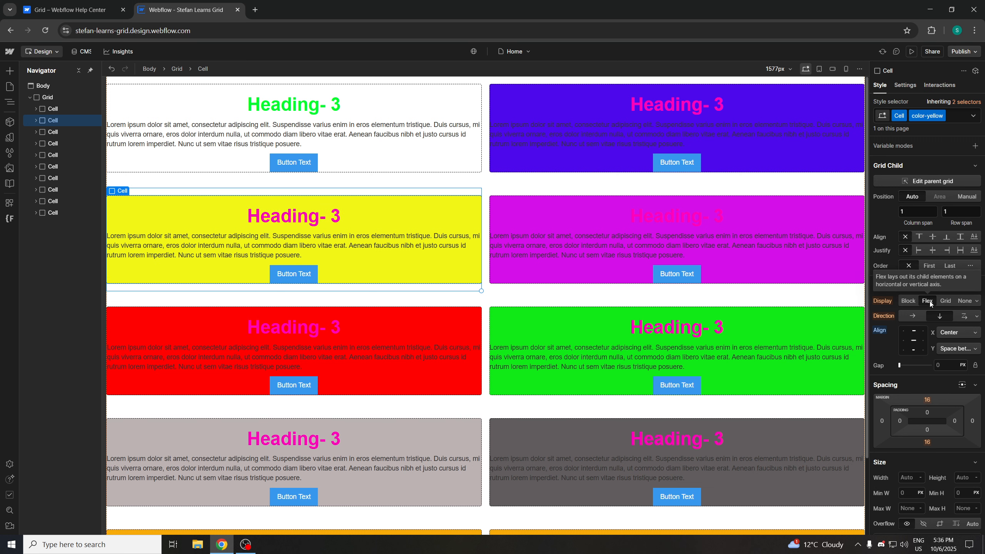
click(945, 301)
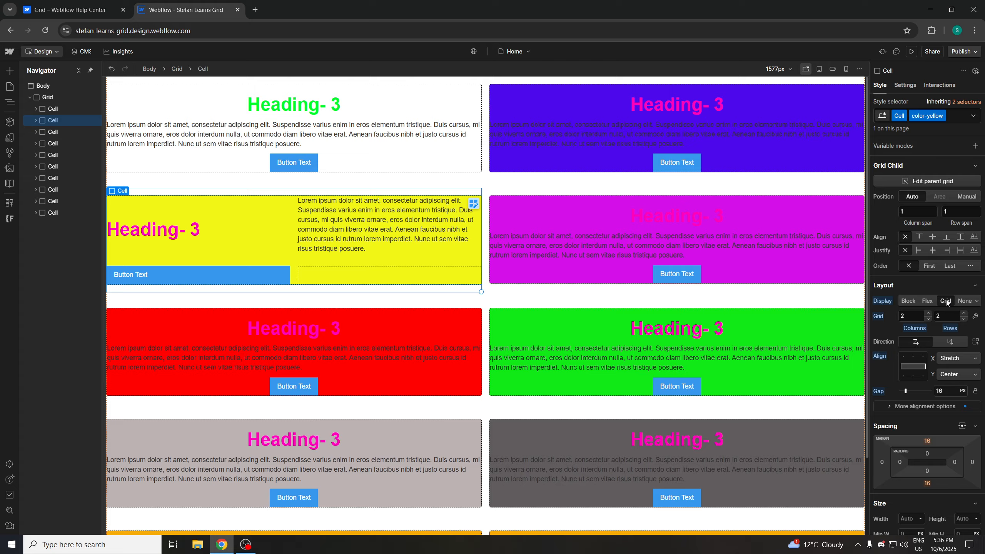
Try different align-box positions and column alignment options on the yellow Cell
click(83, 6)
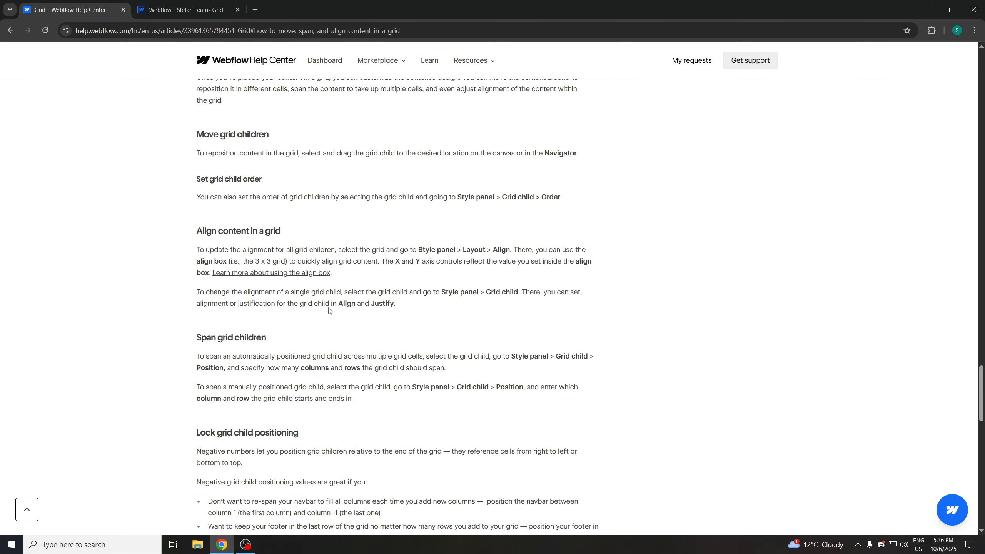
click(225, 12)
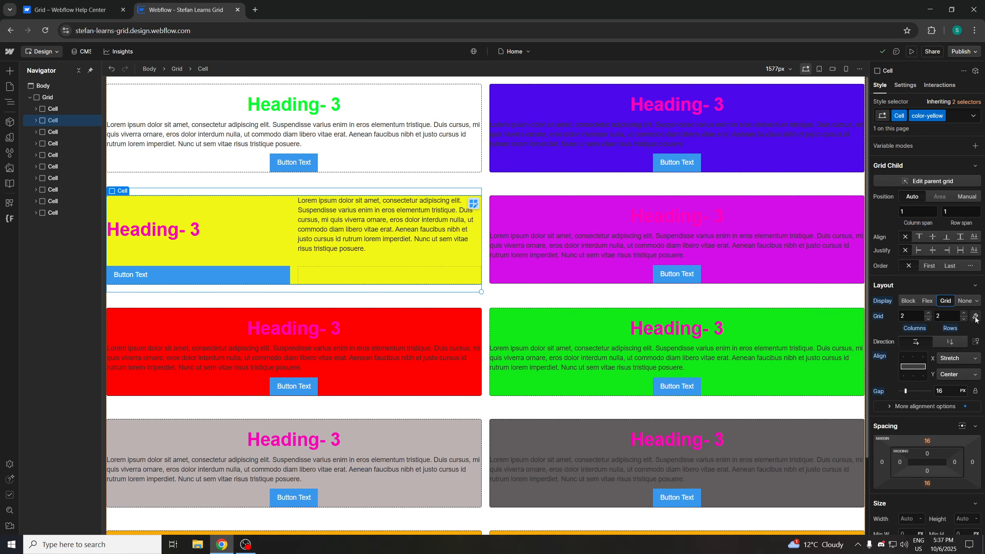
click(914, 367)
click(913, 367)
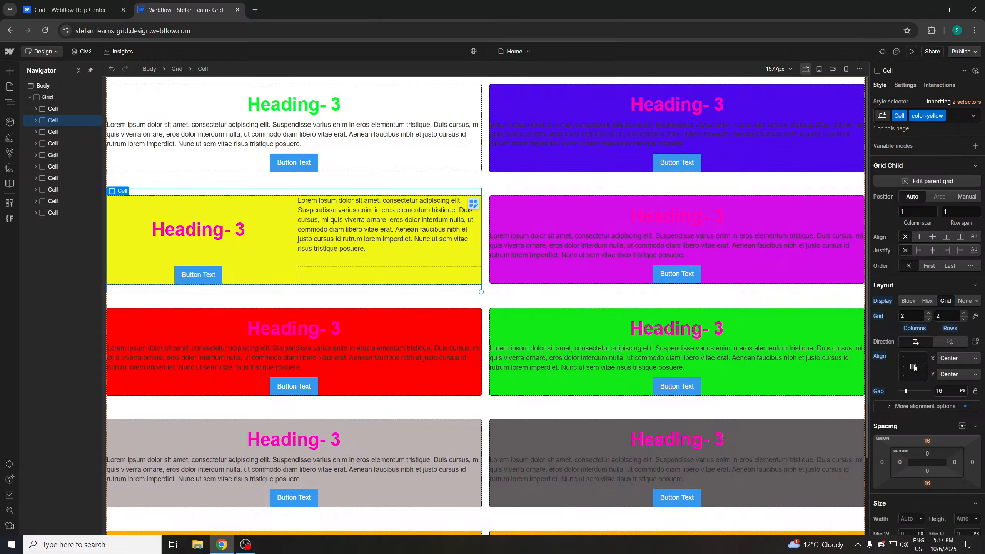
click(913, 368)
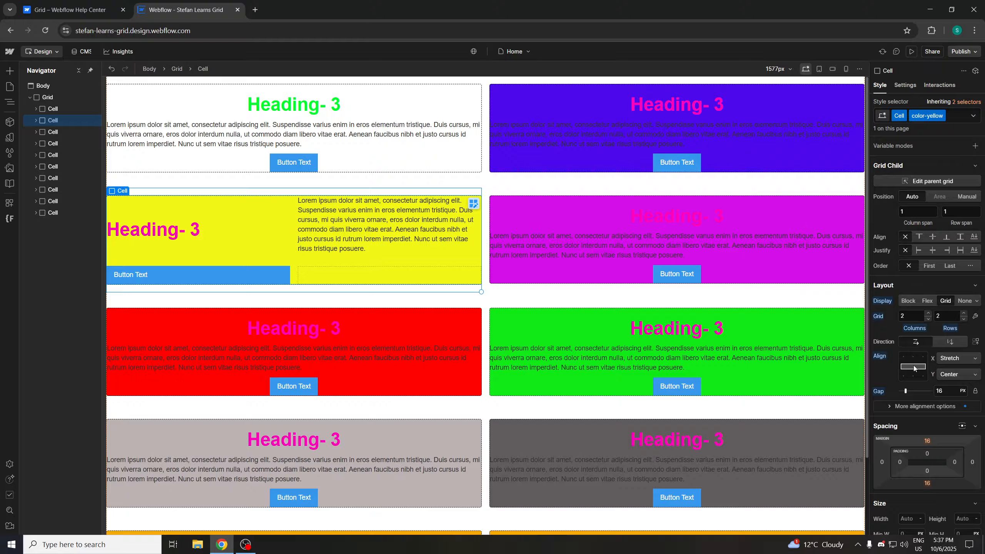
click(924, 406)
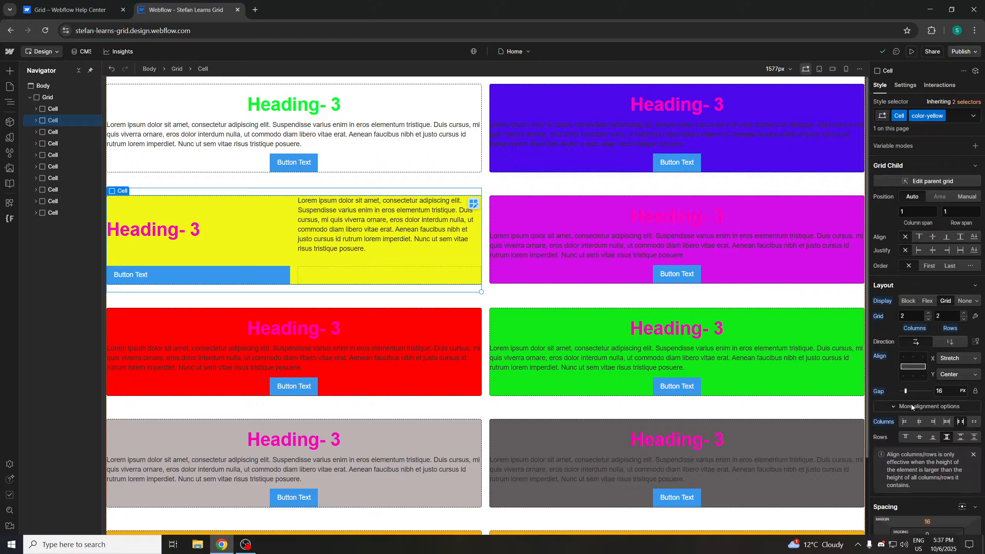
click(944, 422)
click(931, 423)
Set the yellow Cell's inner grid to 1 column and 3 rows
click(964, 319)
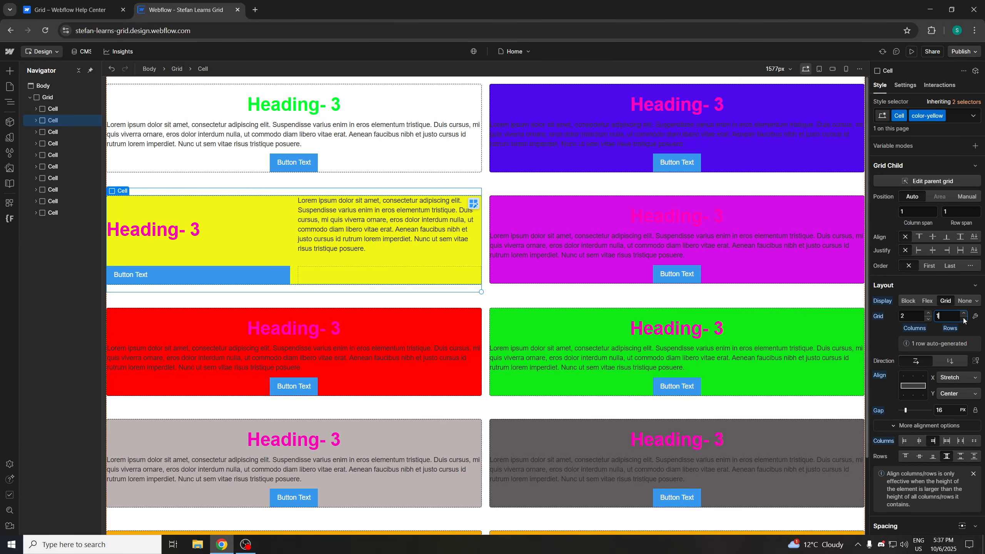
click(964, 313)
click(963, 313)
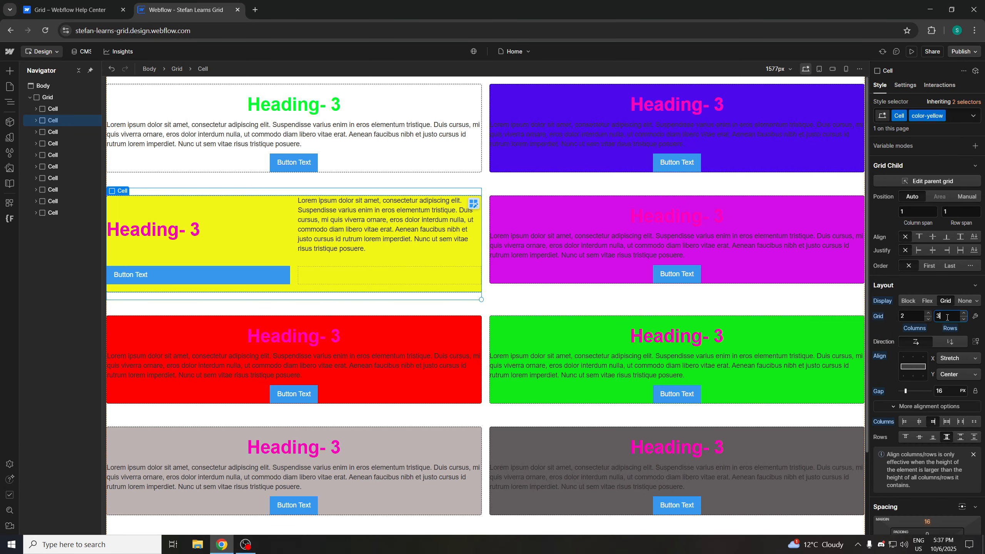
click(928, 319)
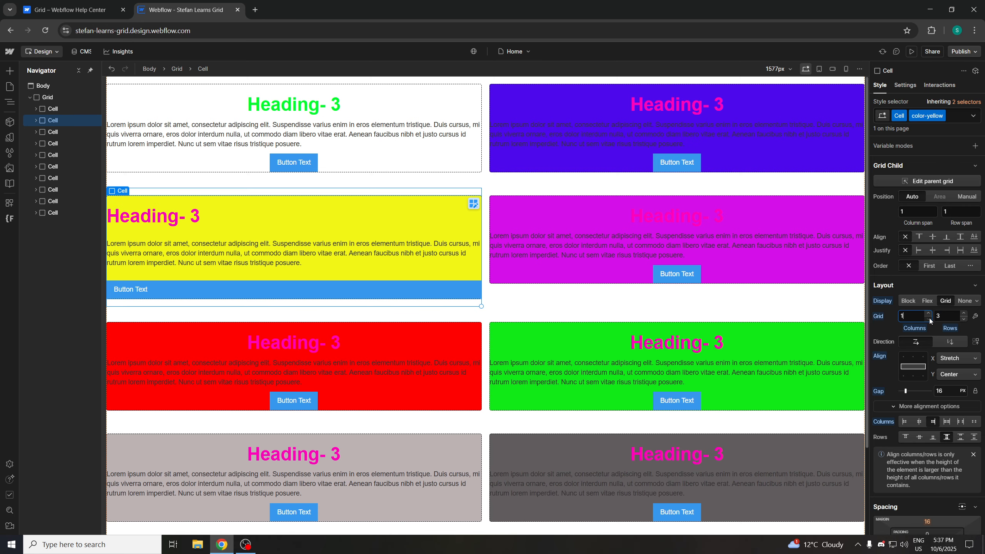
Try the column and row alignment options with different align-box positions on the yellow Cell
click(915, 366)
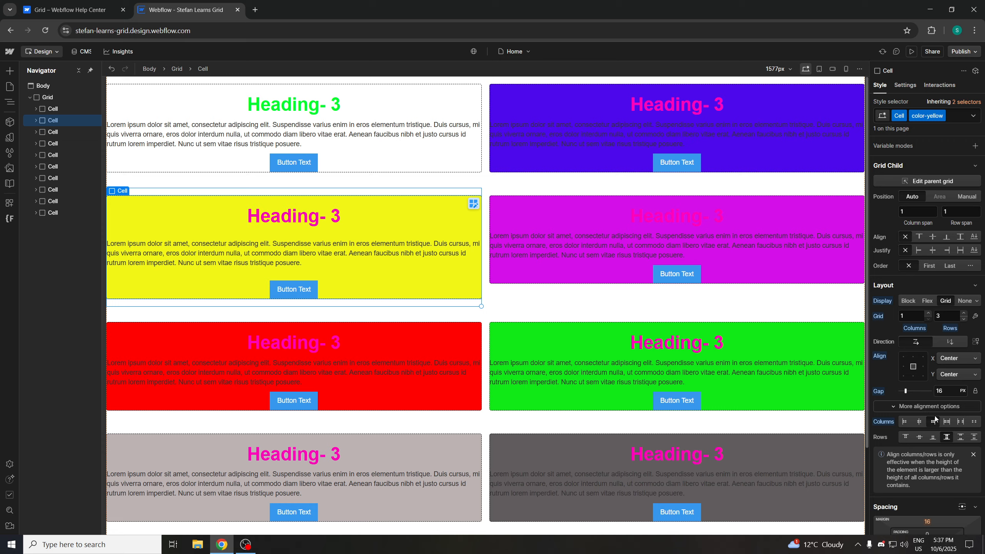
click(946, 421)
click(943, 437)
click(904, 423)
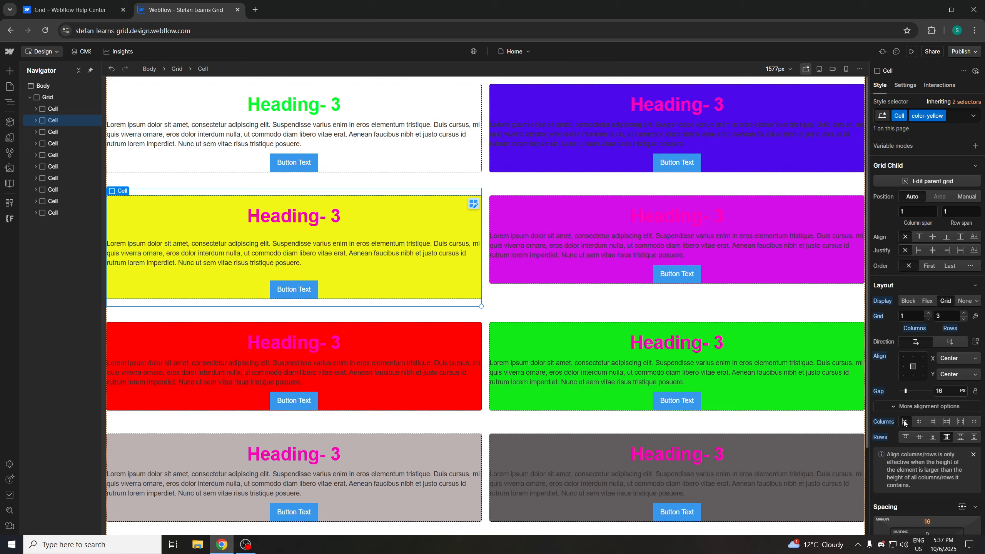
click(944, 423)
click(904, 369)
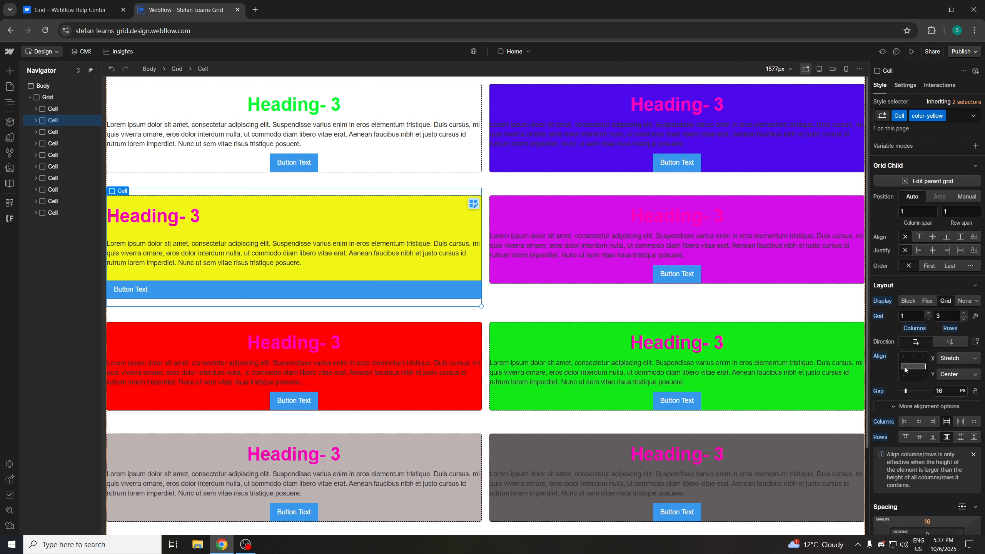
click(913, 367)
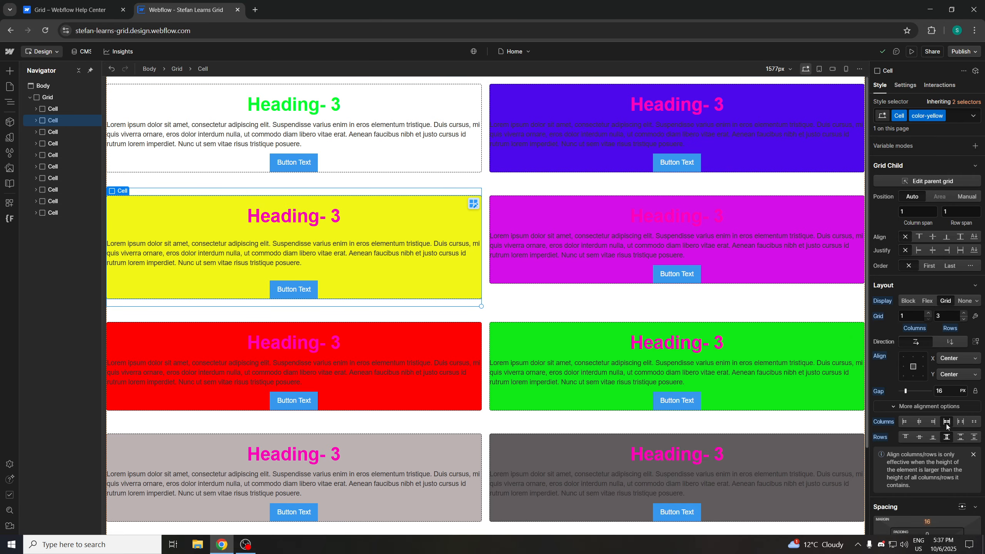
key(super)
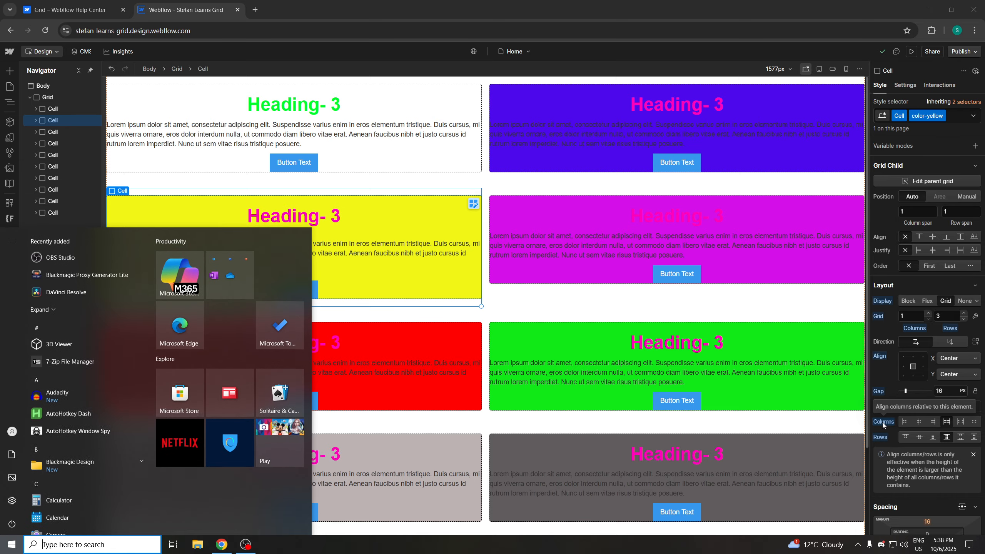
key(Escape)
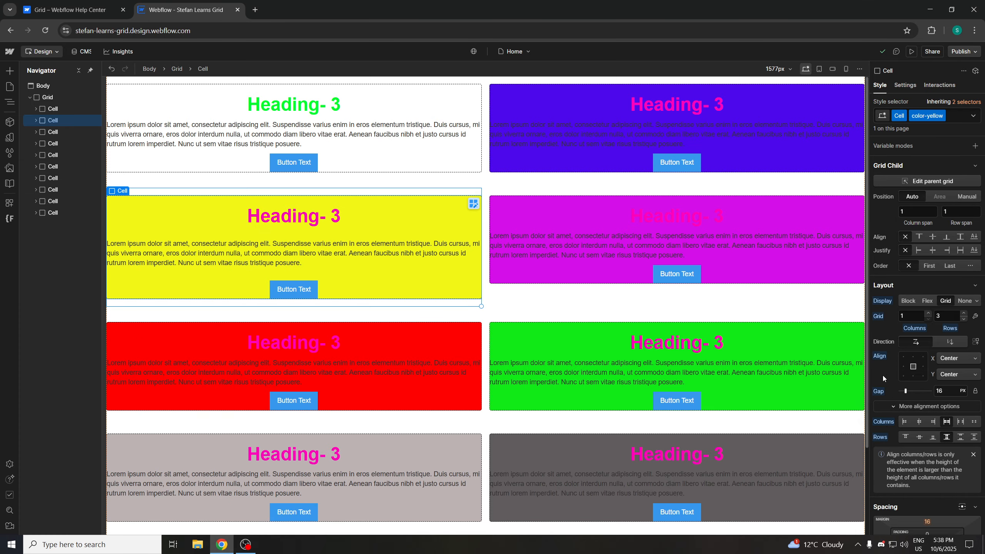
Center the yellow Cell's content on both axes in the align box
alt+click(883, 421)
double_click(916, 369)
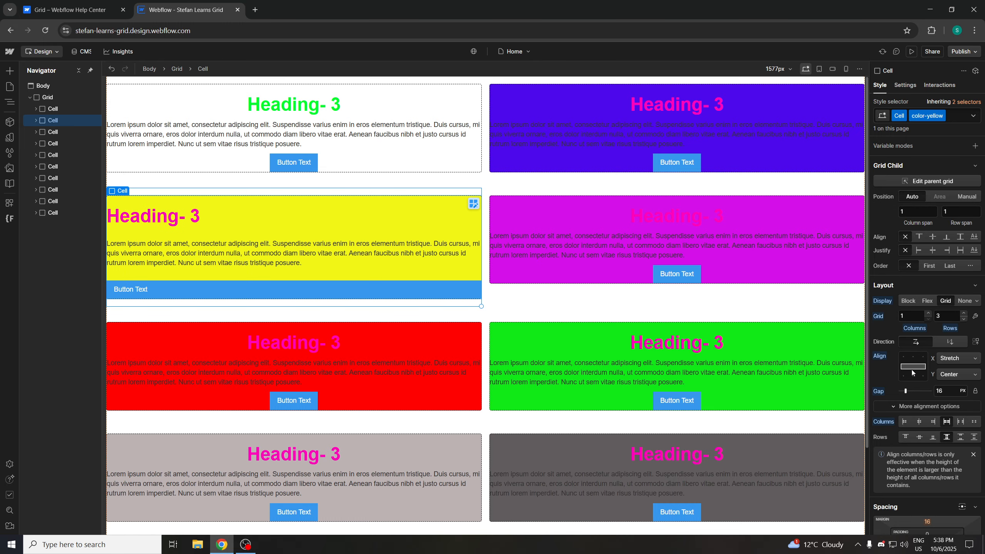
click(915, 367)
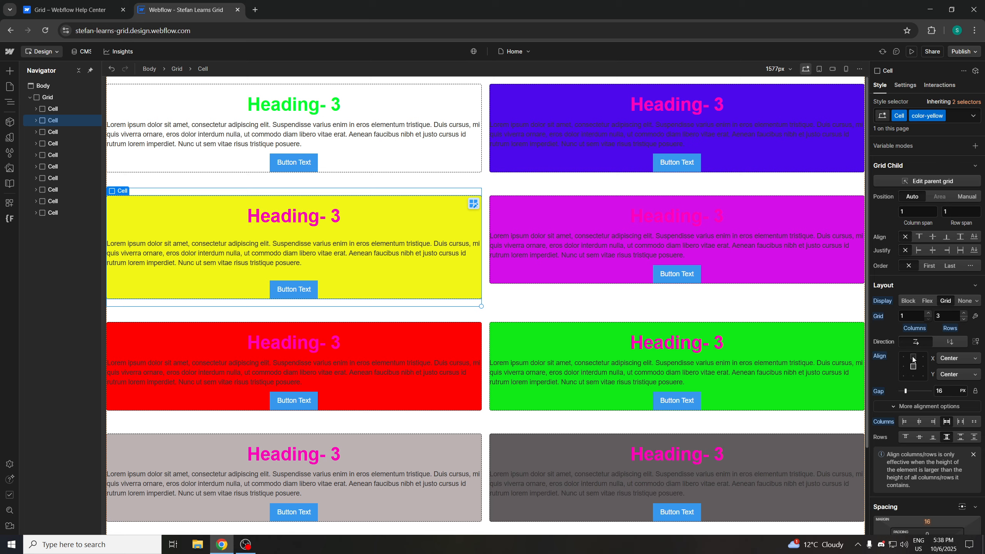
Try spanning the yellow Cell across 3 rows, then set its row span back to 1
click(74, 9)
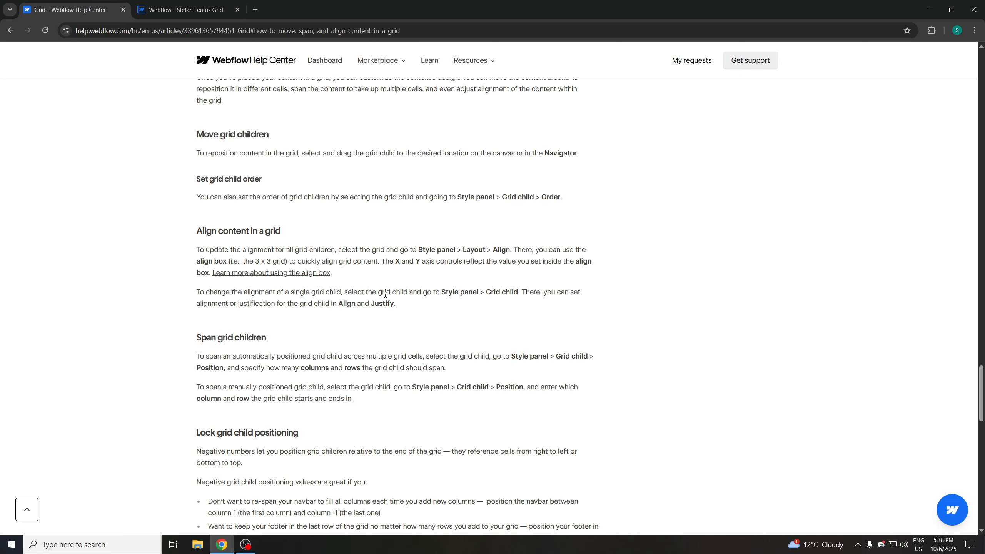
scroll(288, 321, down, 1)
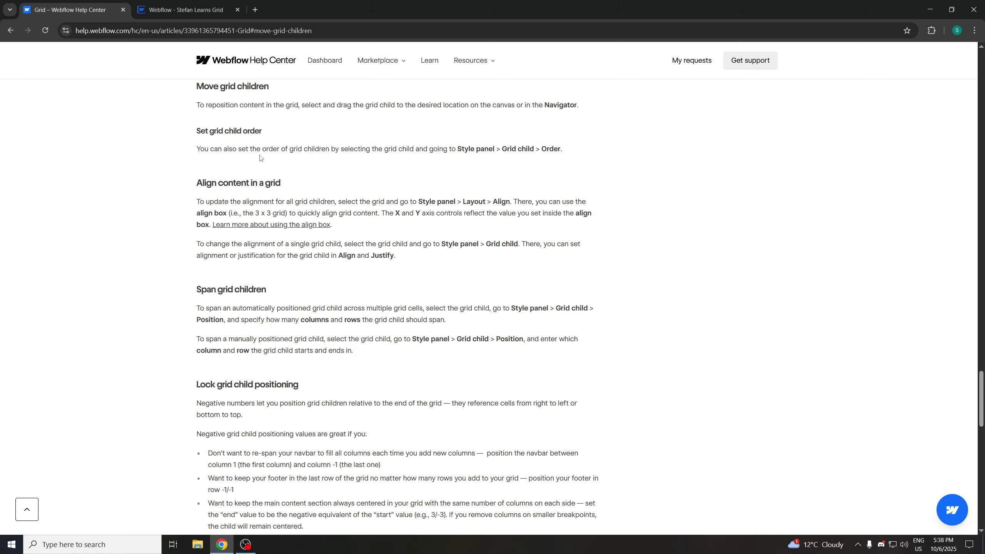
click(187, 11)
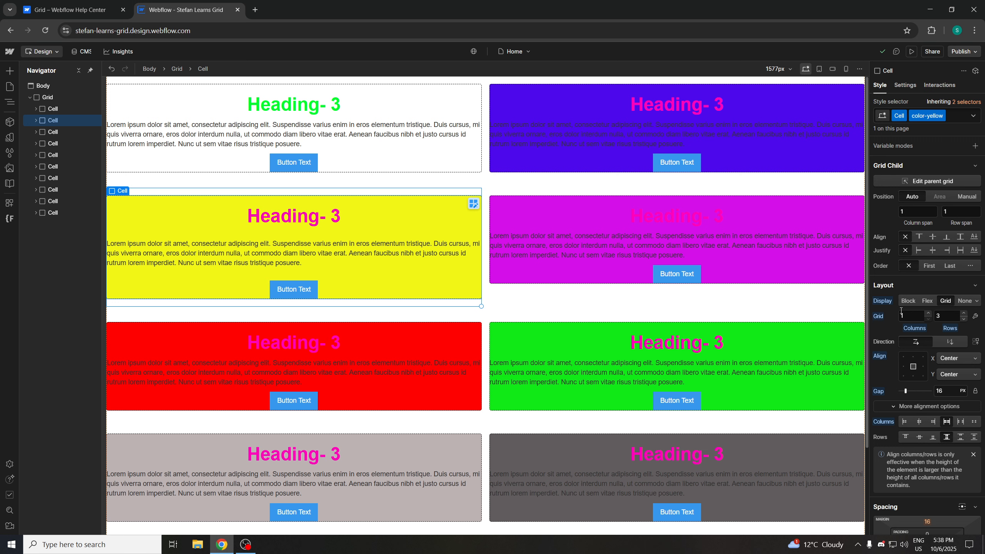
click(925, 213)
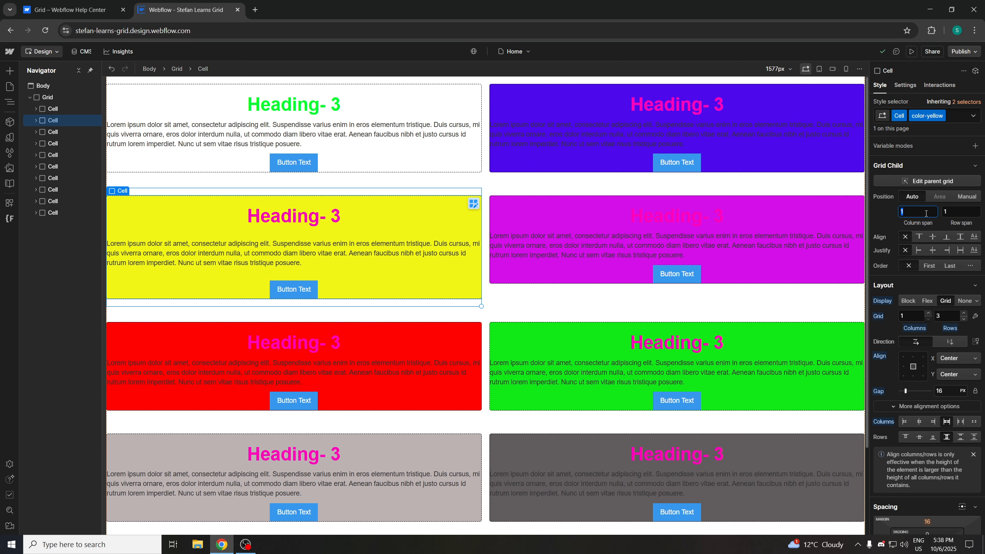
click(959, 212)
text(3)
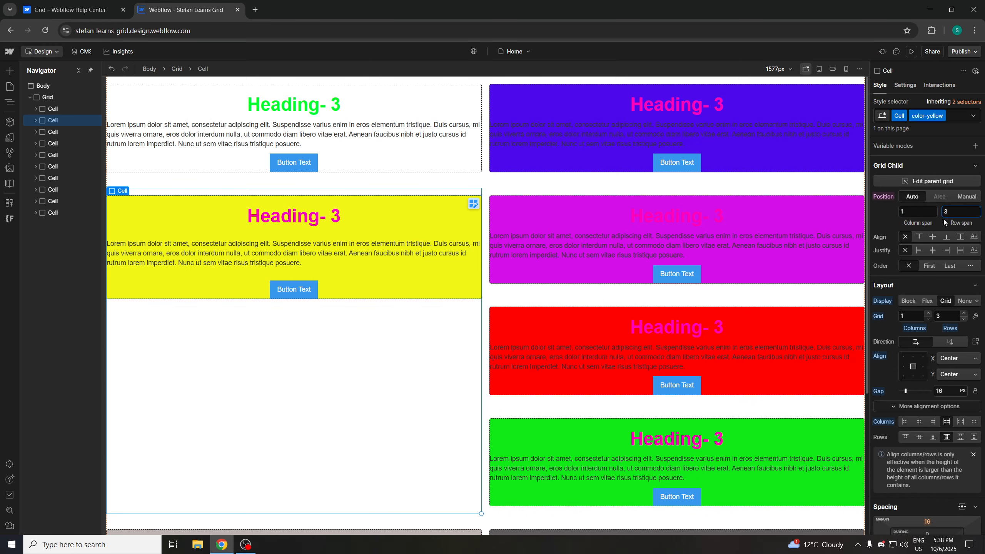
drag(946, 212, 945, 211)
text(1)
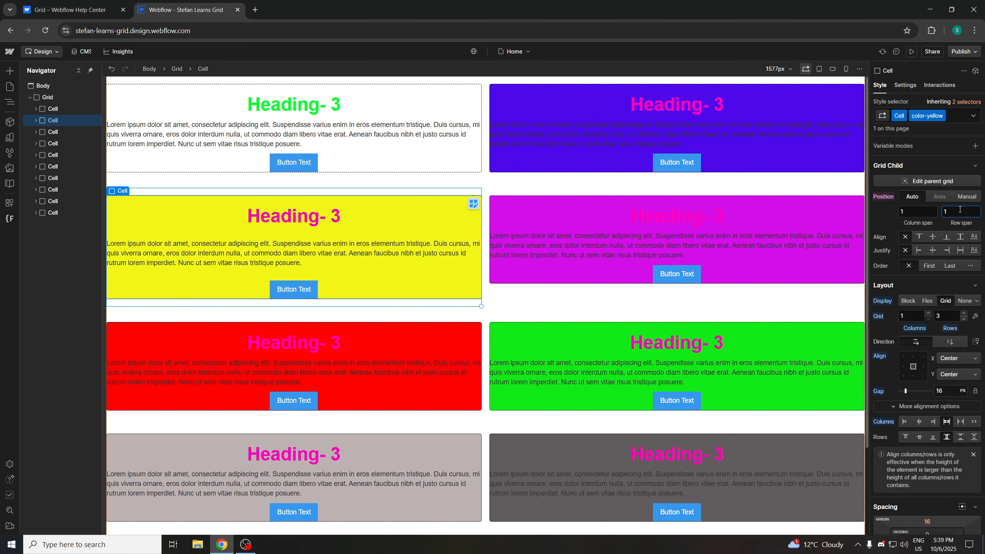
drag(960, 210, 914, 210)
text(3)
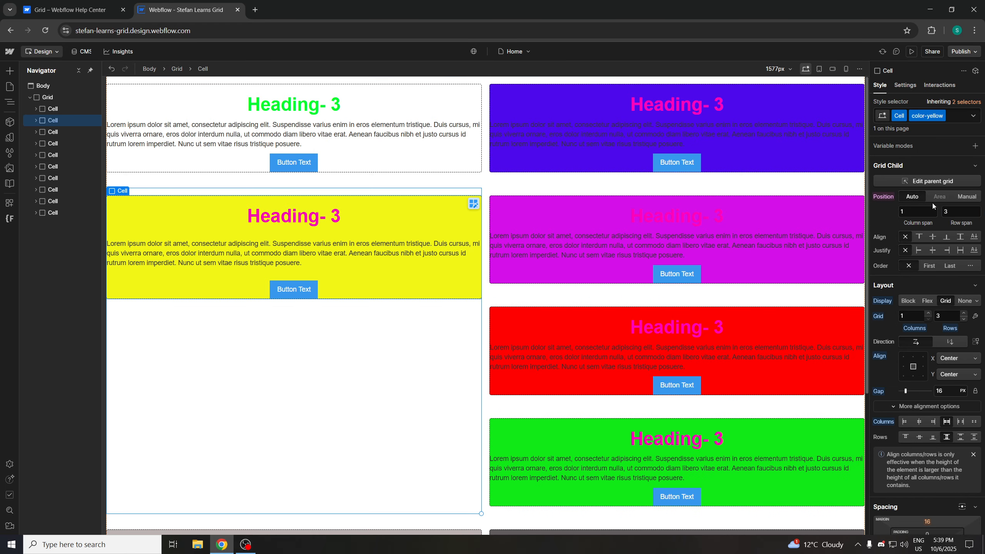
drag(955, 212, 924, 214)
text(1)
key(Return)
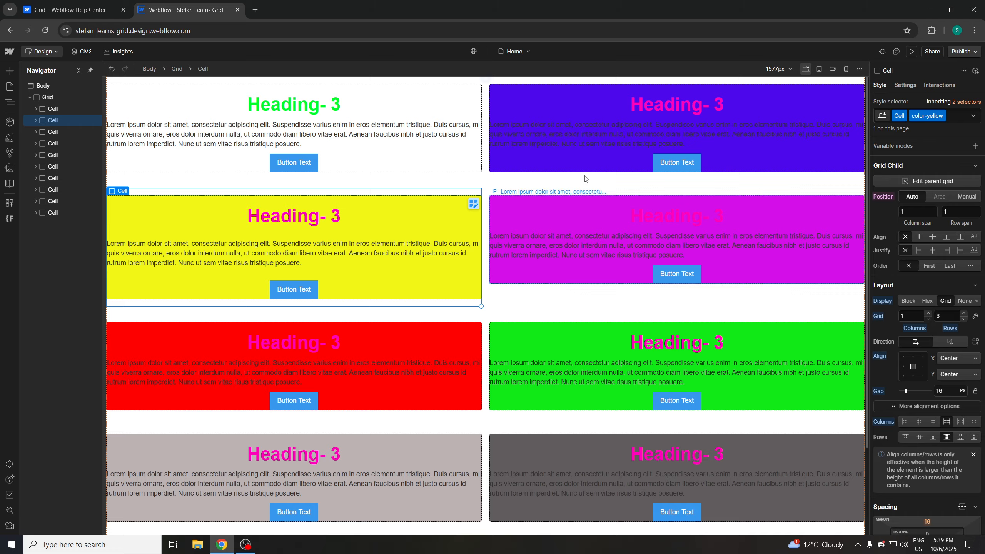
Read the help article's section on locking grid child positioning with negative numbers
click(68, 9)
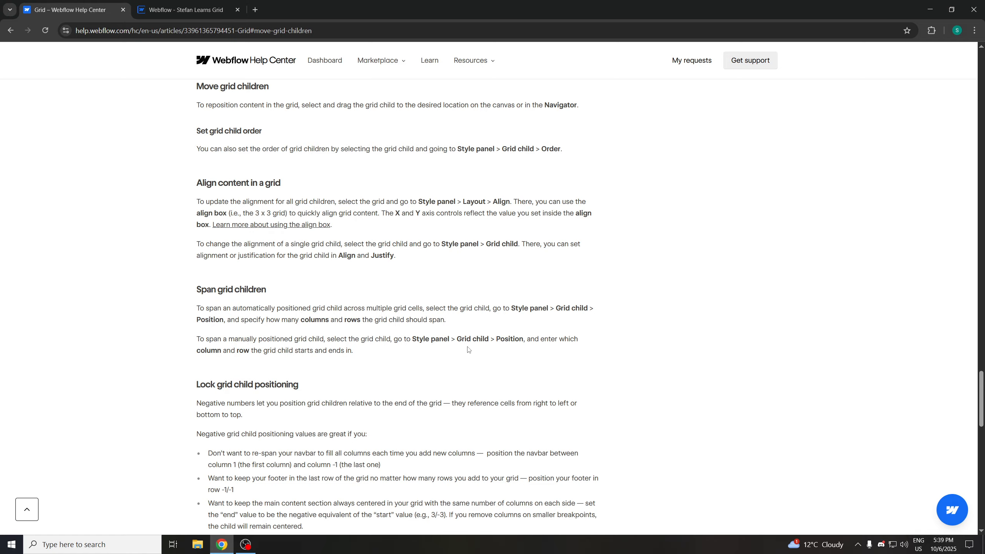
scroll(260, 373, down, 4)
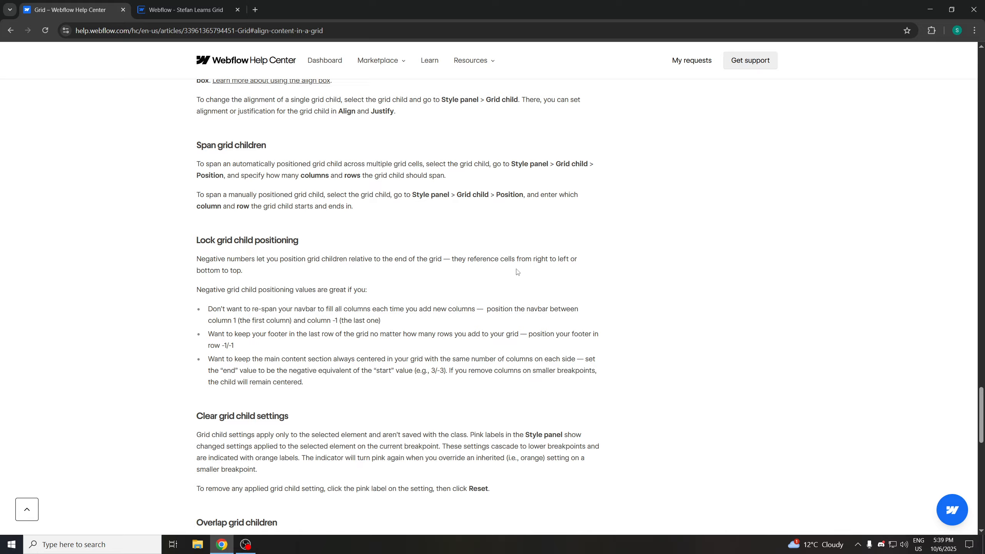
drag(447, 256, 559, 275)
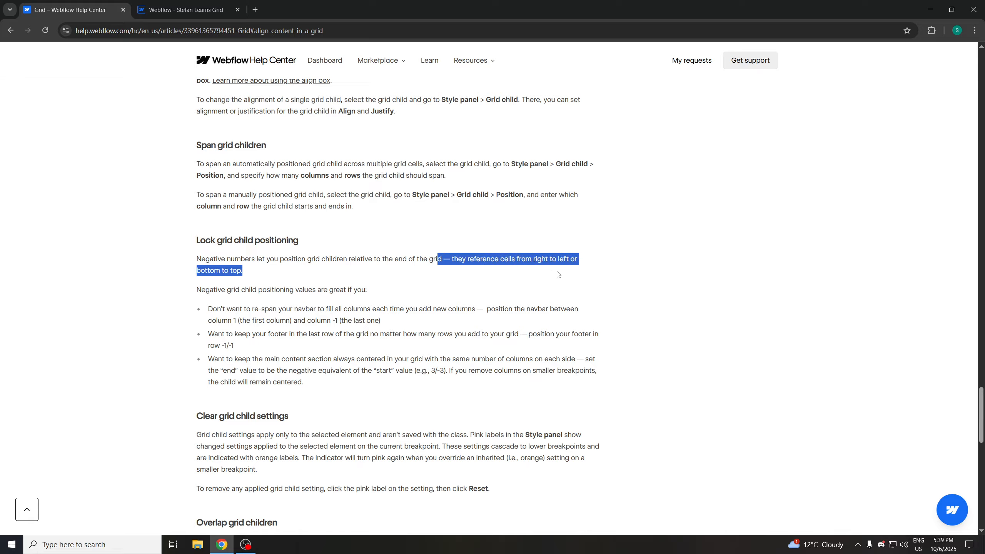
click(558, 275)
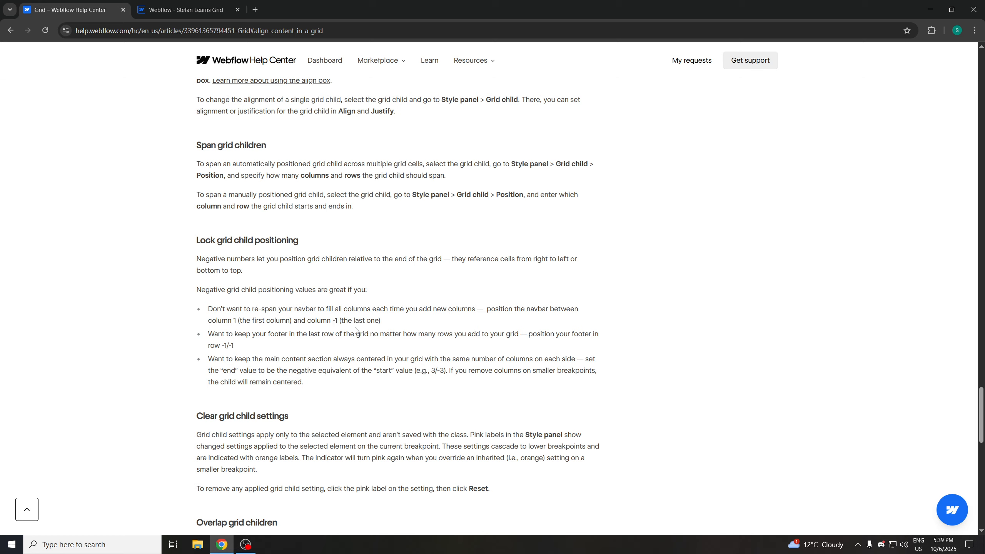
click(215, 15)
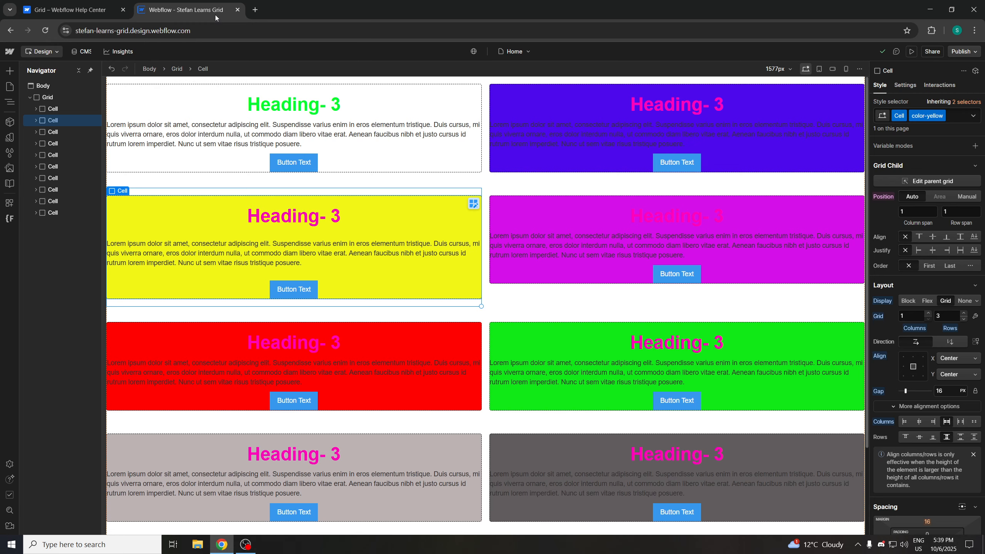
Try clearing the yellow Cell's span values and switching its position between Manual and Auto
drag(925, 209, 900, 206)
click(947, 214)
drag(954, 214, 912, 214)
key(BackSpace)
click(917, 222)
click(964, 197)
click(908, 197)
Try various Align and Justify options for the yellow Cell as a grid child, ending with none
click(961, 250)
click(918, 252)
click(920, 238)
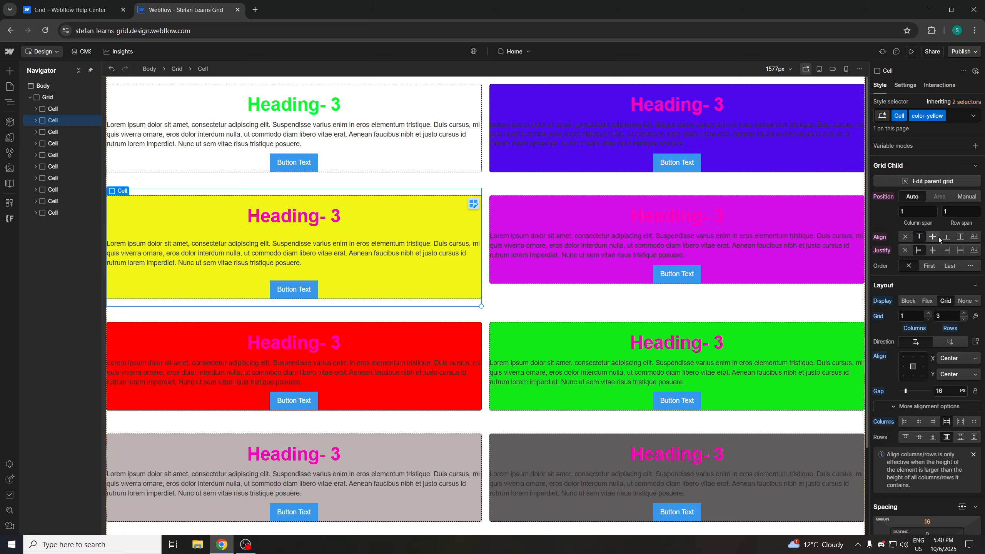
click(961, 237)
click(945, 249)
click(902, 236)
click(907, 251)
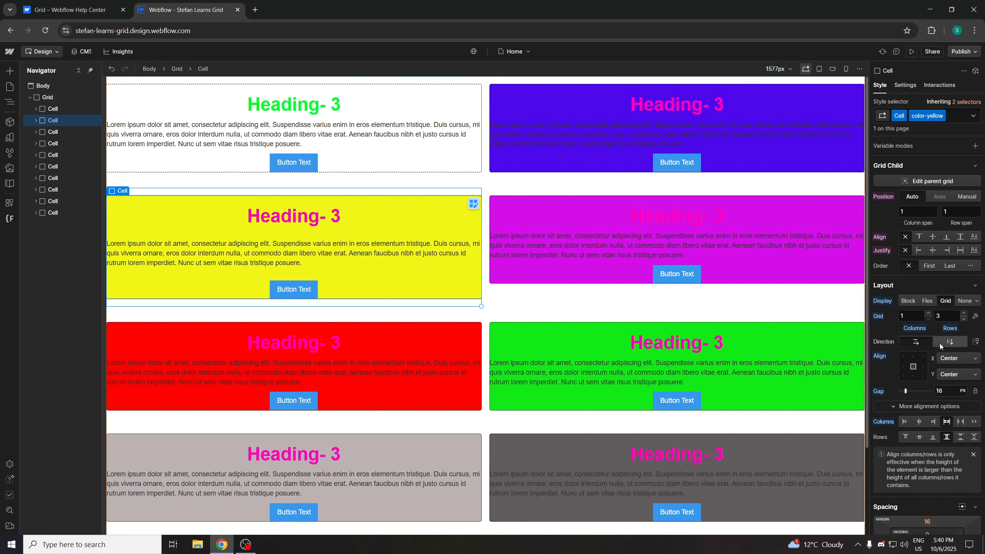
Select the purple Cell in the grid
click(742, 207)
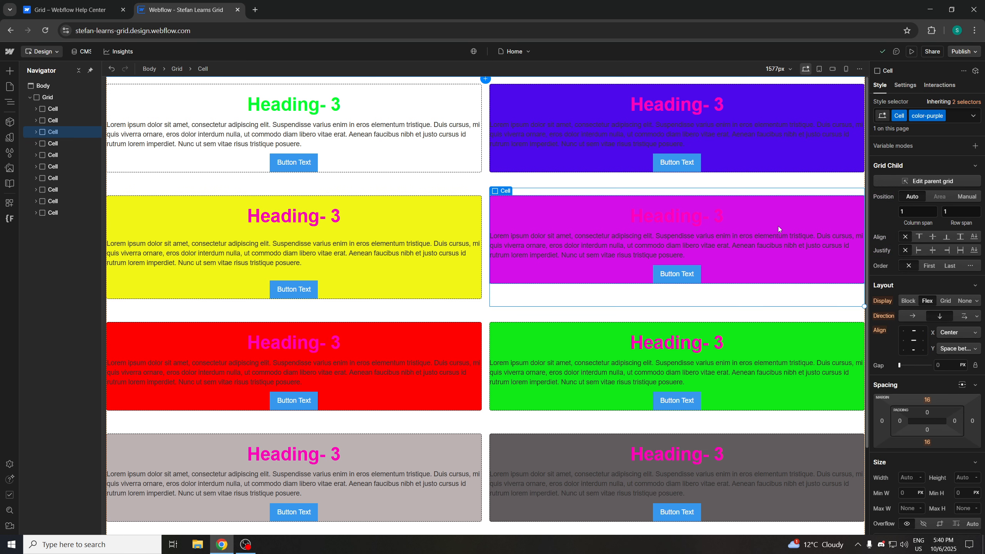
Set the purple Cell's display to Grid with 1 column and 3 rows
click(947, 303)
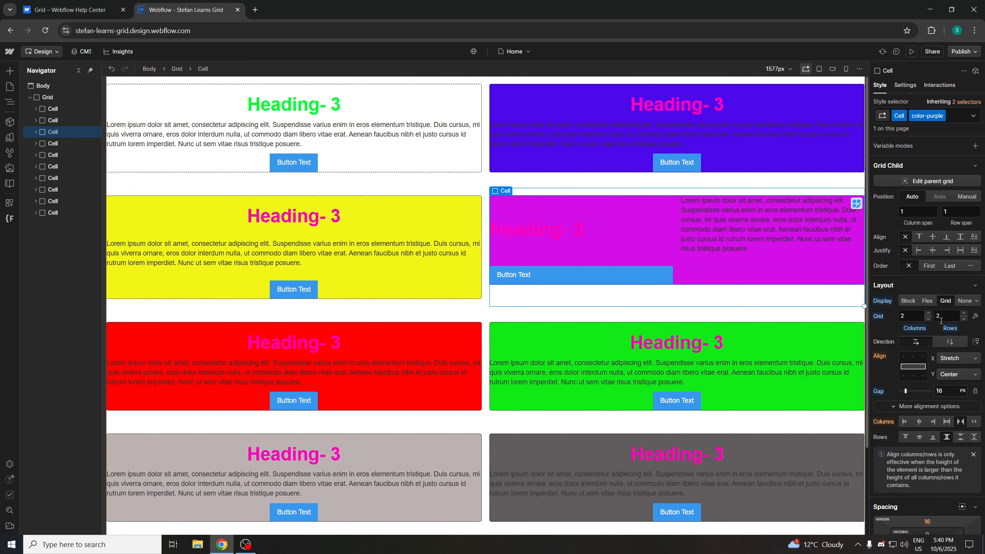
click(927, 318)
click(963, 315)
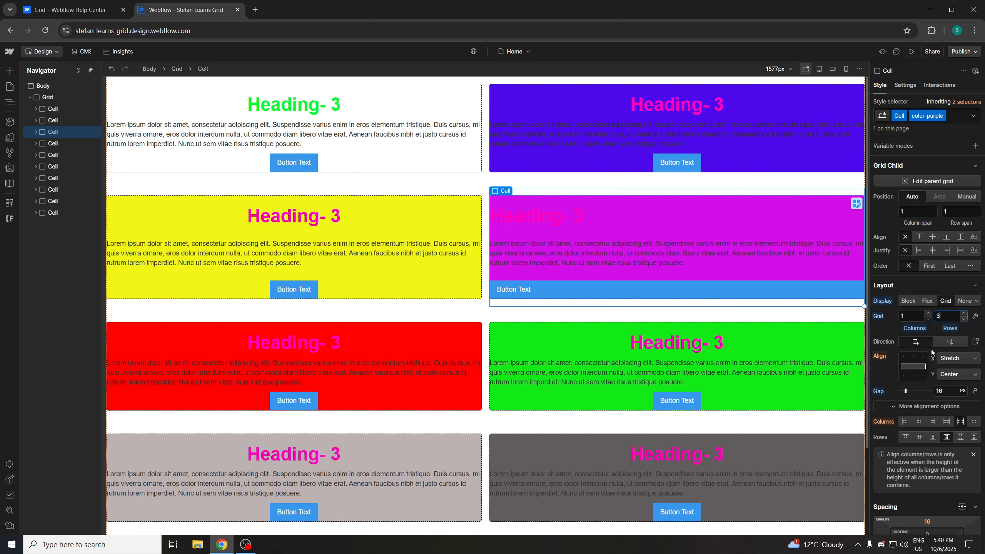
Align the purple Cell's grid contents to center both horizontally and vertically
click(912, 365)
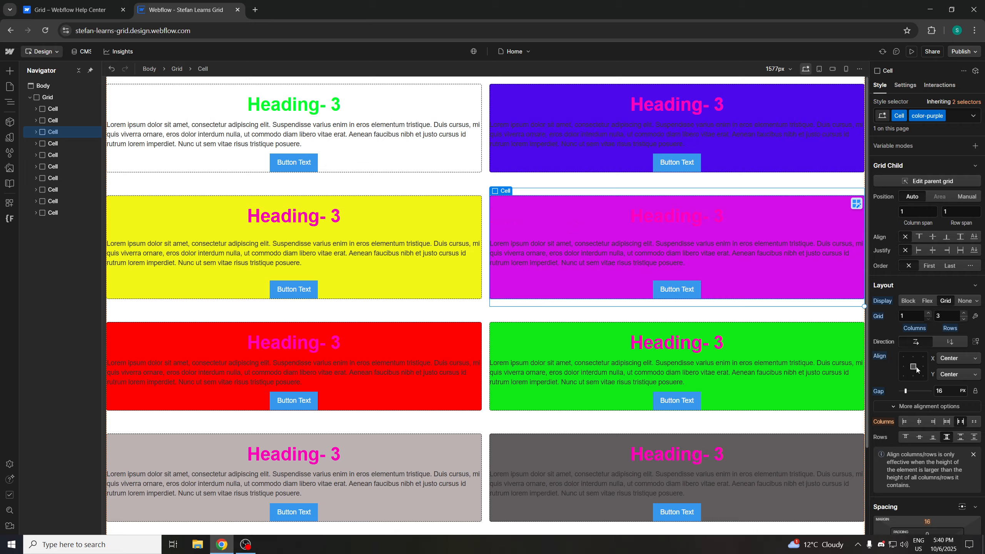
double_click(917, 368)
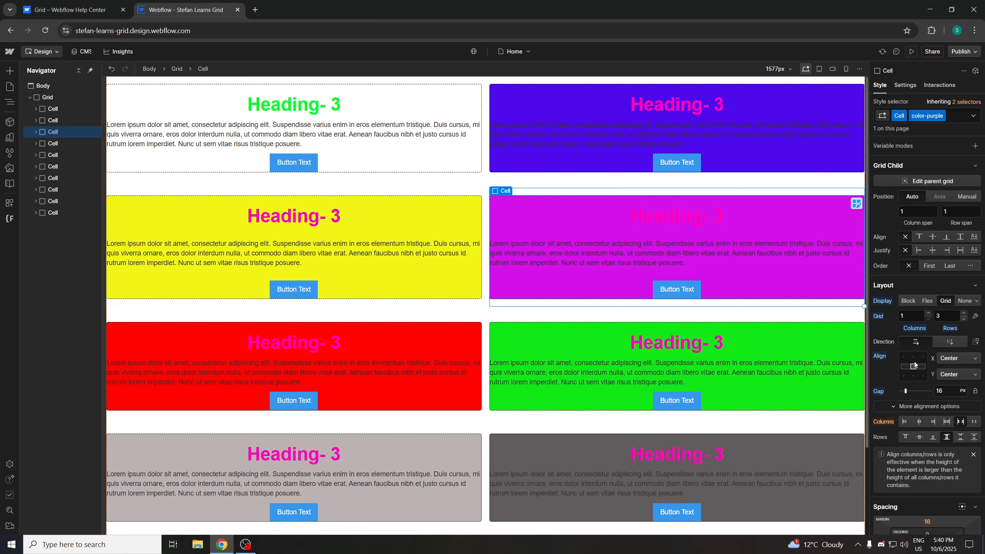
click(946, 421)
click(947, 436)
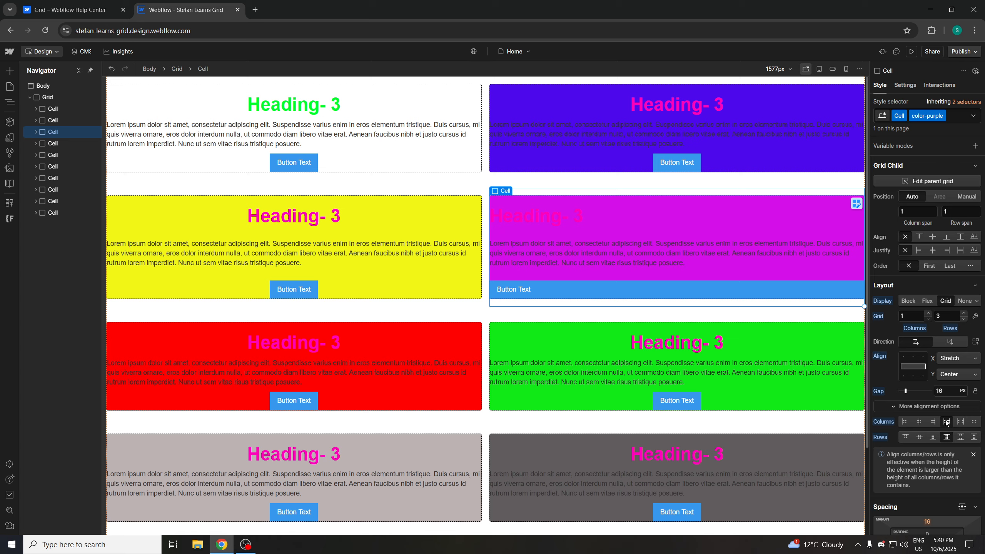
click(913, 366)
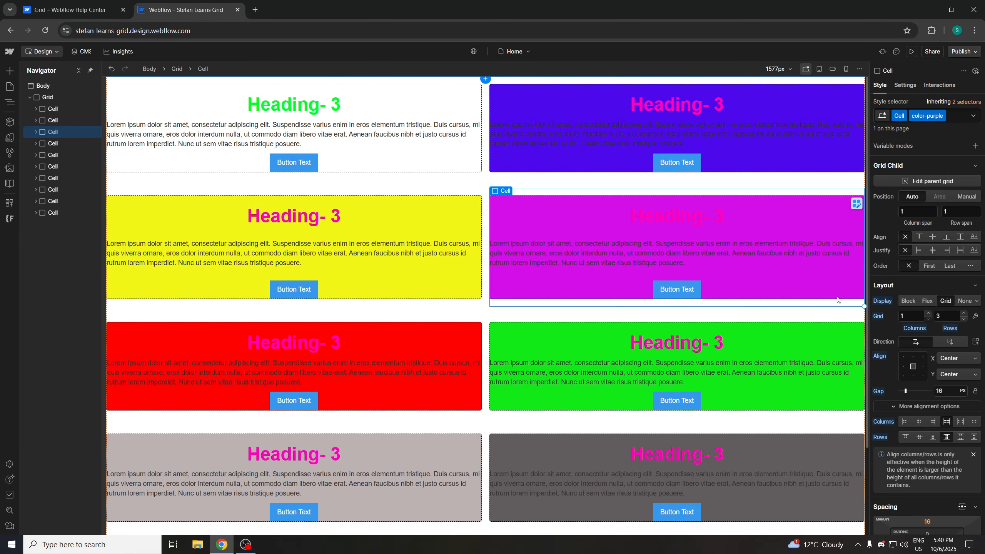
Read the help article's sections on locking grid child positioning and clearing grid child settings
click(73, 10)
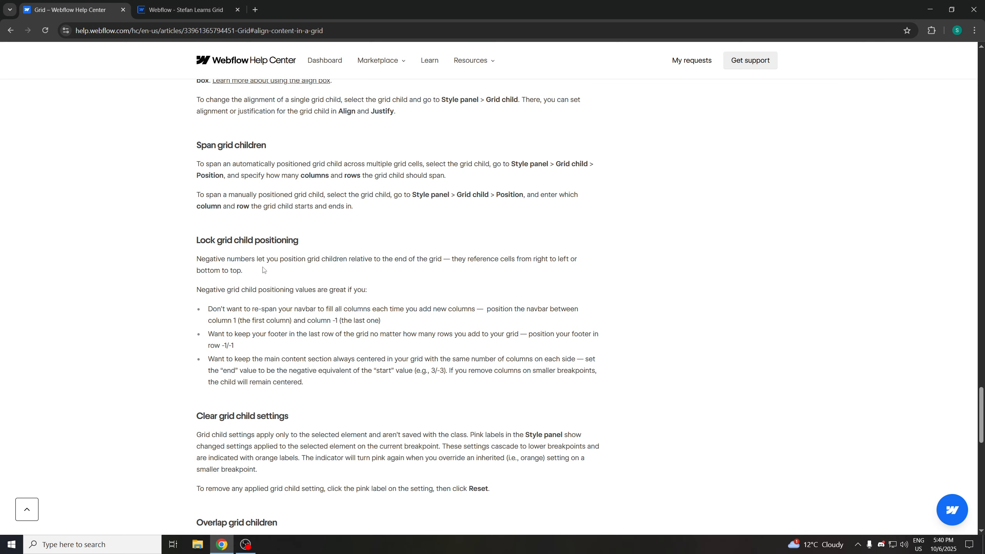
drag(214, 260, 334, 290)
click(273, 299)
scroll(272, 311, down, 1)
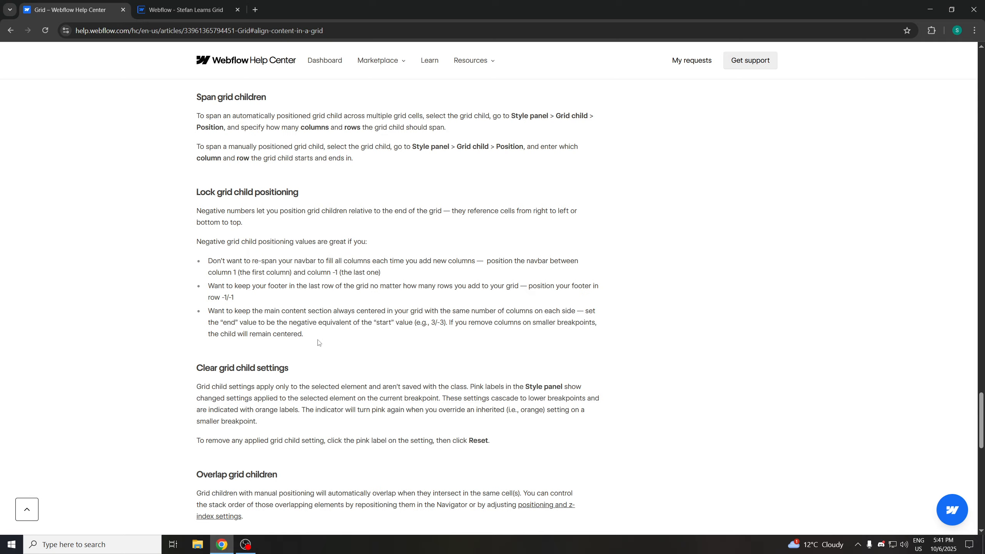
scroll(403, 336, down, 2)
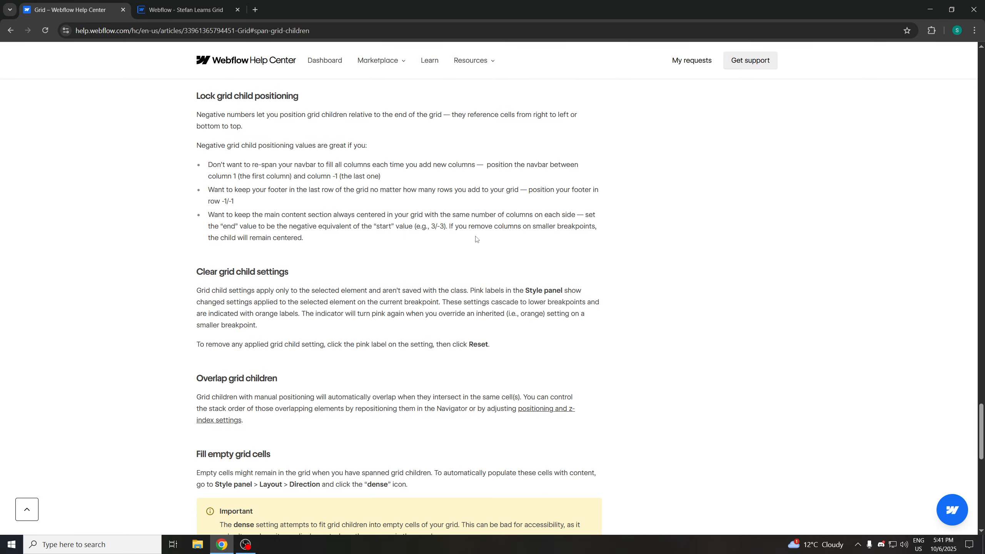
drag(465, 218, 568, 242)
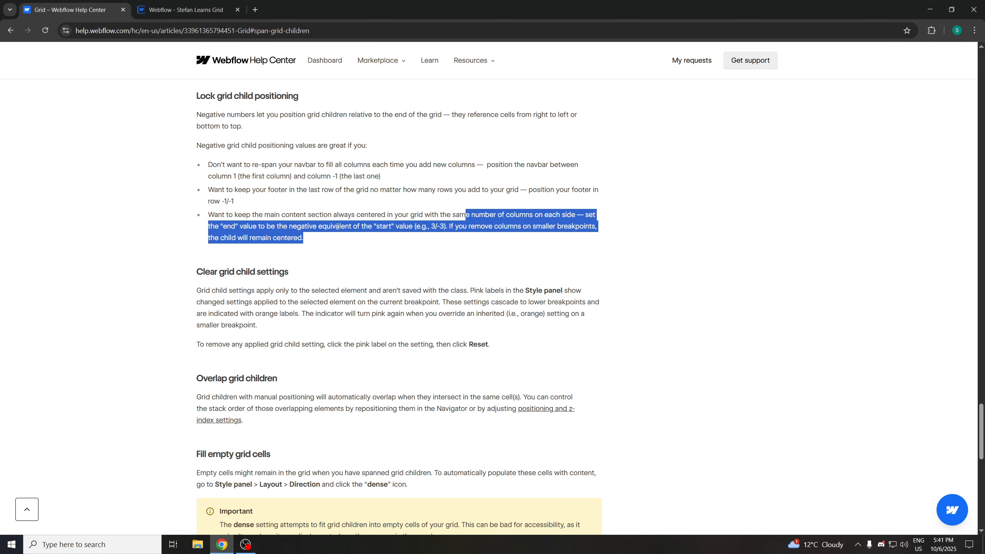
scroll(336, 225, down, 1)
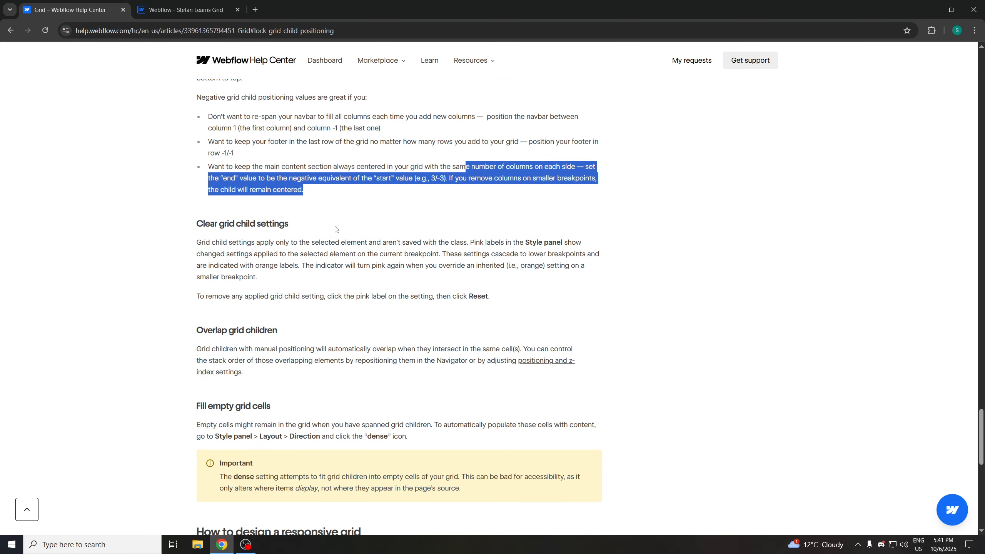
click(318, 201)
scroll(288, 214, down, 1)
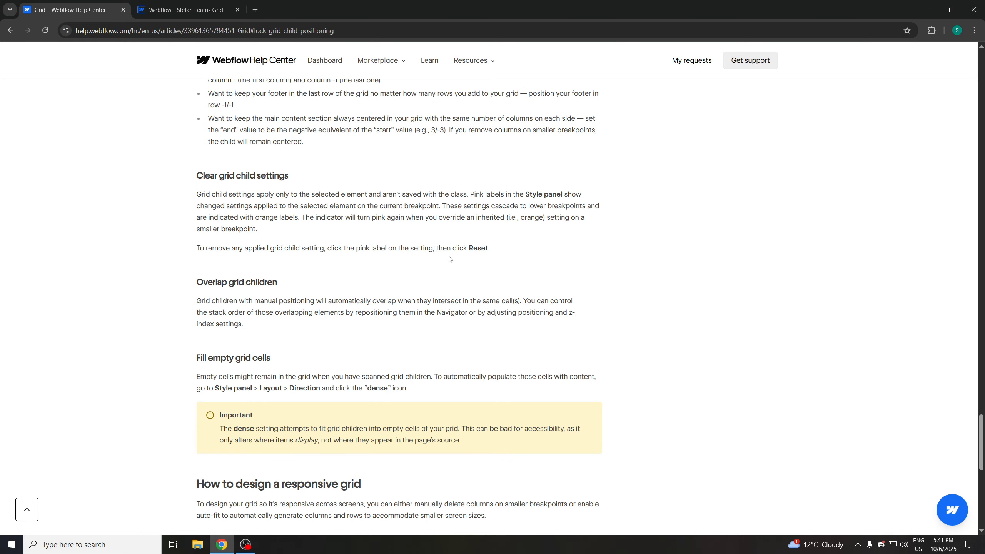
scroll(485, 257, down, 1)
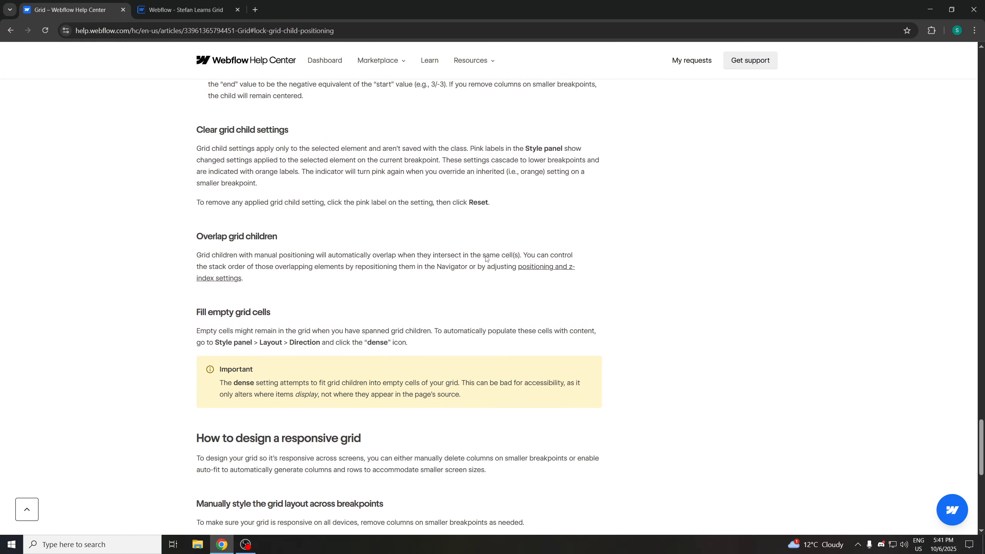
click(191, 10)
scroll(932, 230, down, 9)
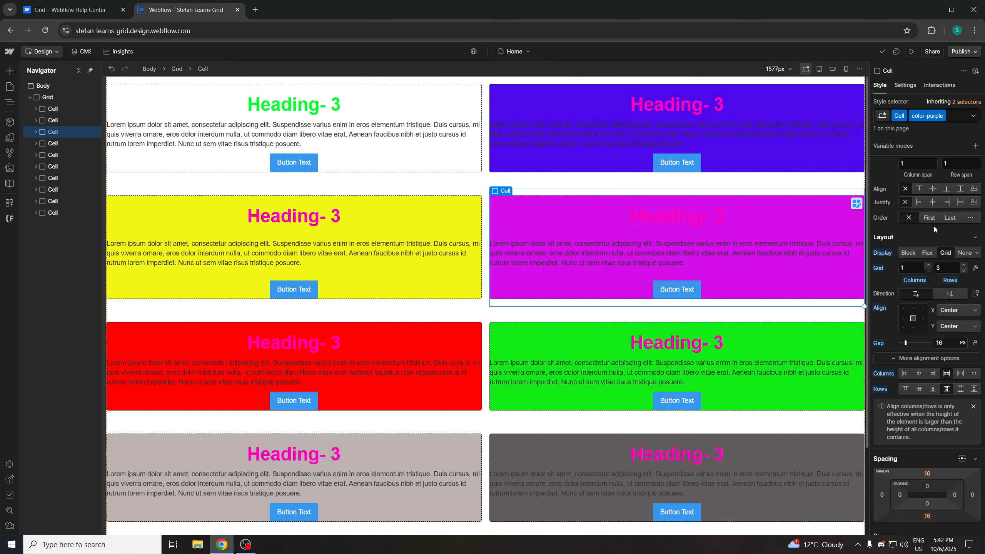
scroll(931, 229, up, 8)
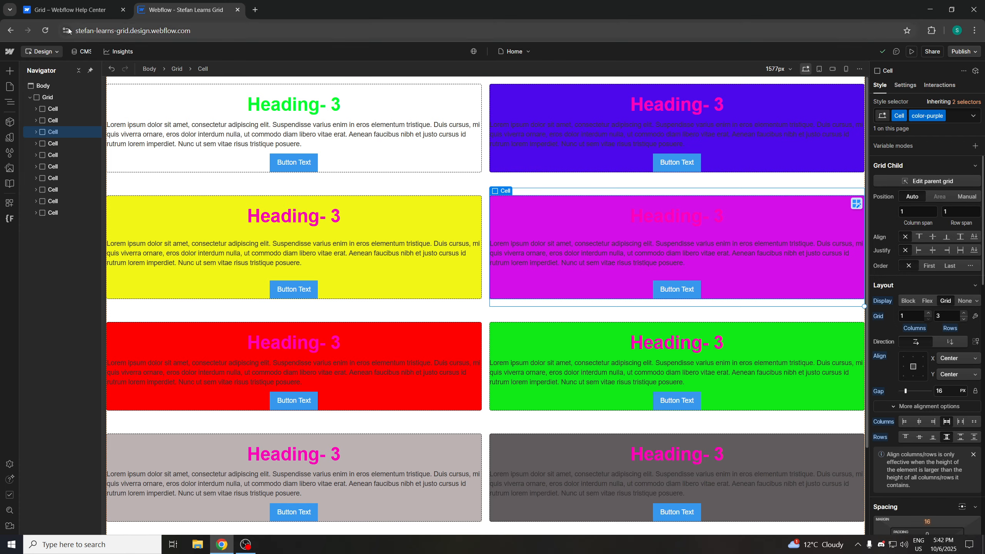
click(69, 9)
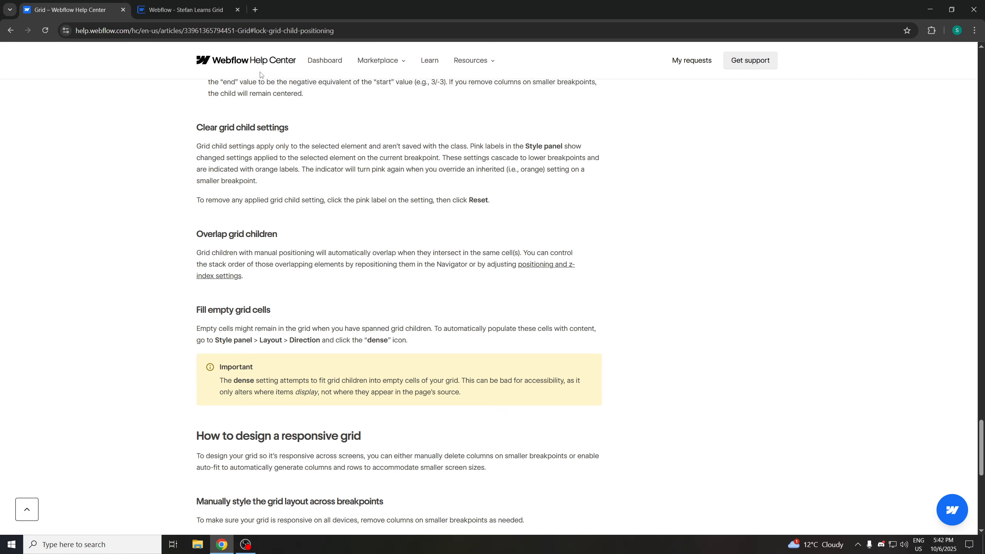
key(ctrl+Tab)
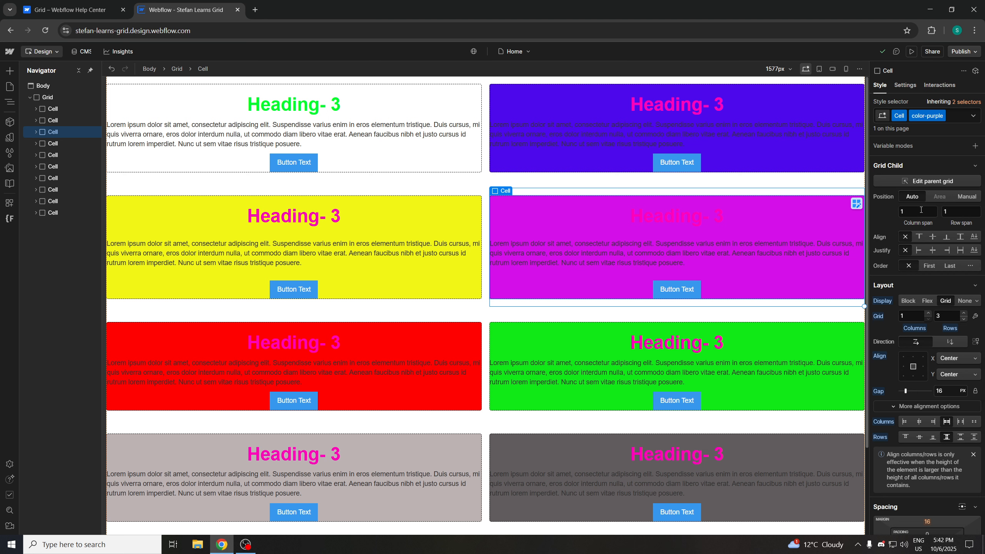
click(108, 3)
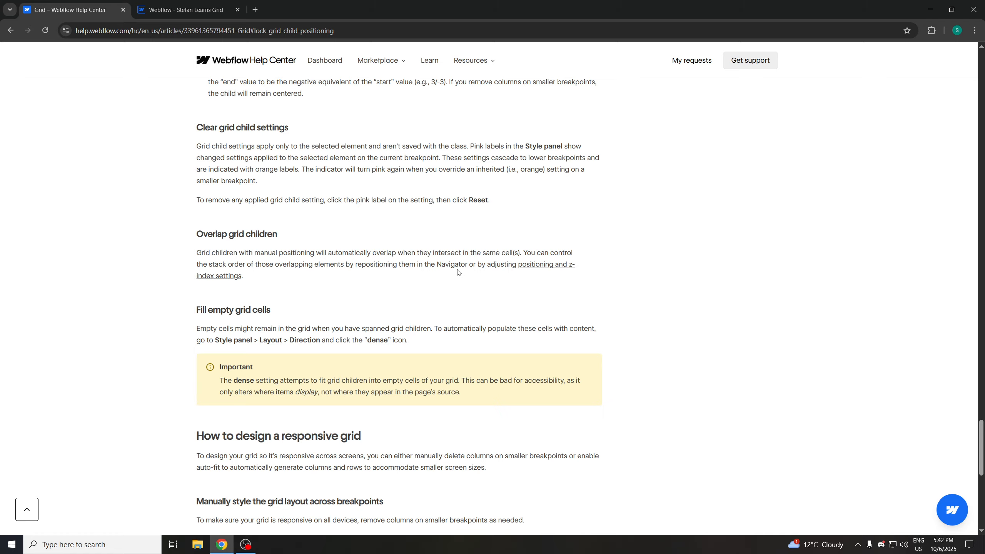
Open the linked CSS position properties article and read its static and relative positioning sections
click(525, 270)
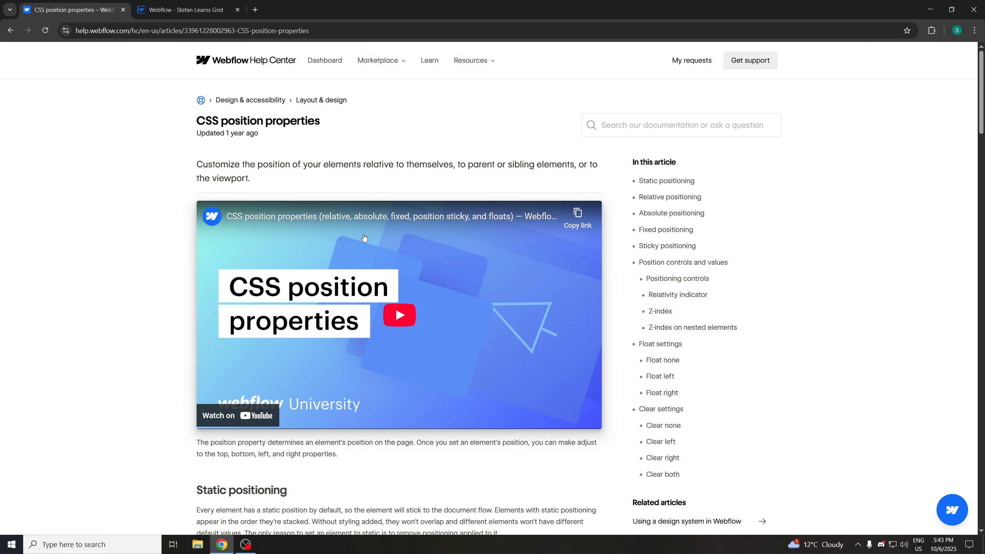
scroll(364, 242, down, 4)
scroll(357, 242, down, 1)
scroll(356, 241, up, 2)
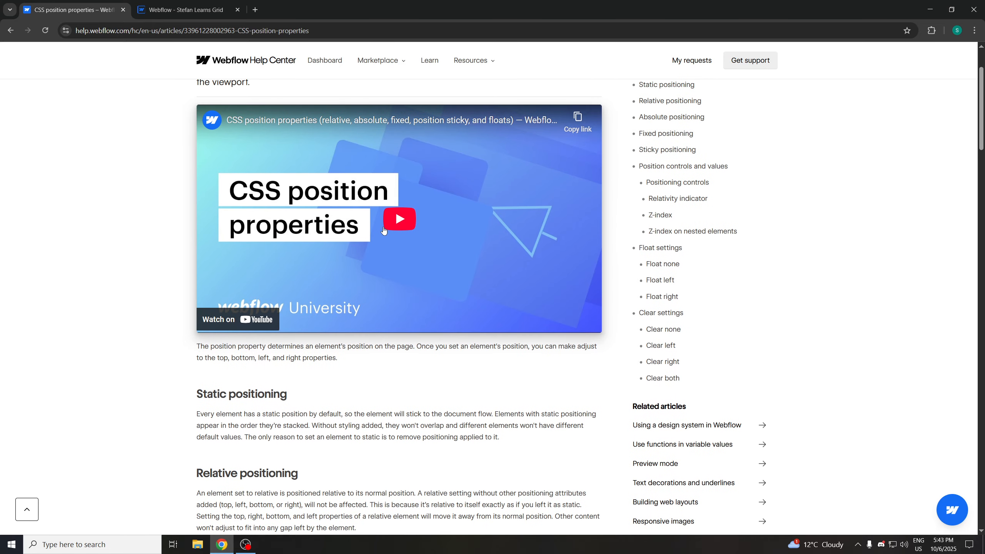
scroll(384, 235, down, 6)
scroll(385, 236, down, 2)
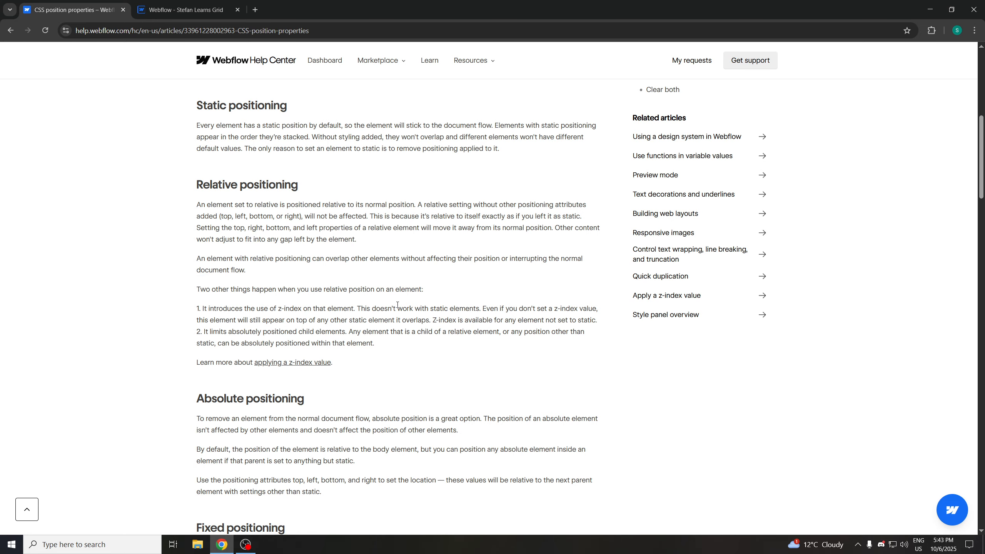
scroll(417, 303, down, 1)
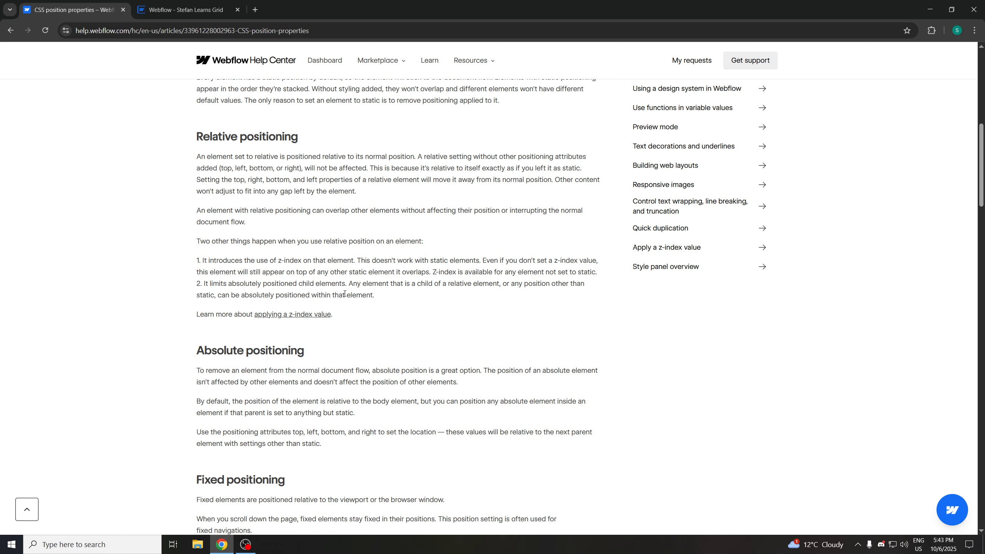
scroll(344, 294, up, 1)
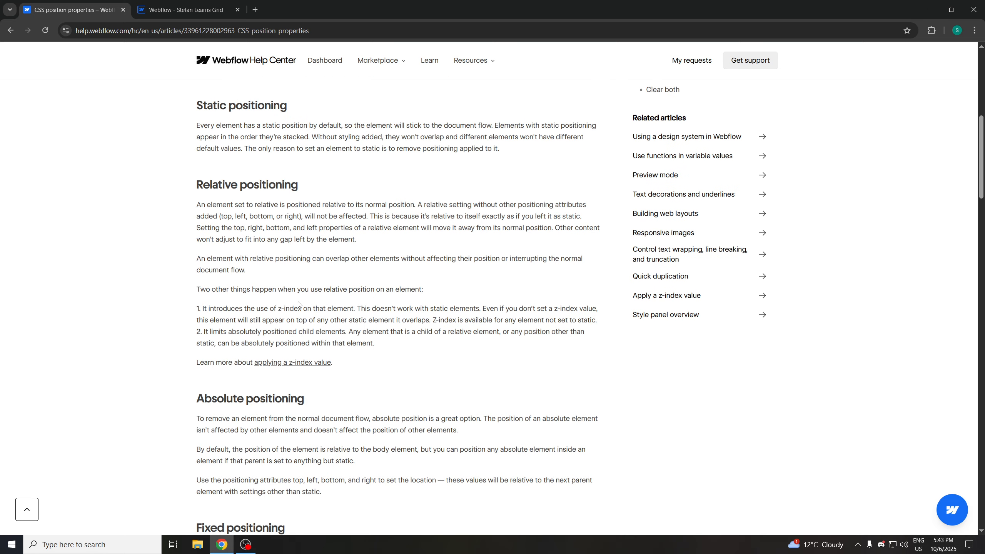
scroll(382, 289, up, 3)
scroll(381, 291, up, 4)
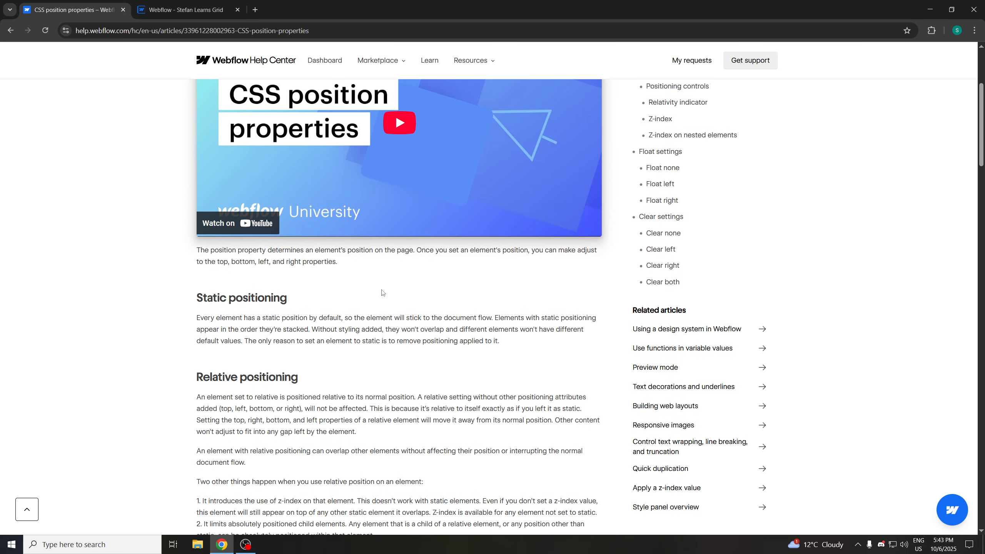
scroll(367, 305, down, 3)
scroll(364, 313, down, 2)
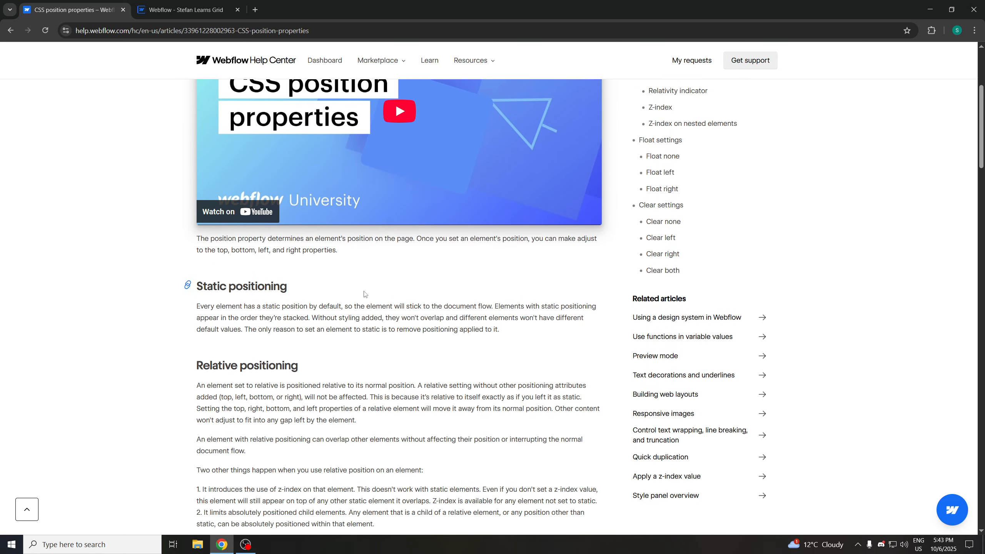
Try positioning the purple Cell as Absolute with a z-index of 2, then return it to Static
click(182, 10)
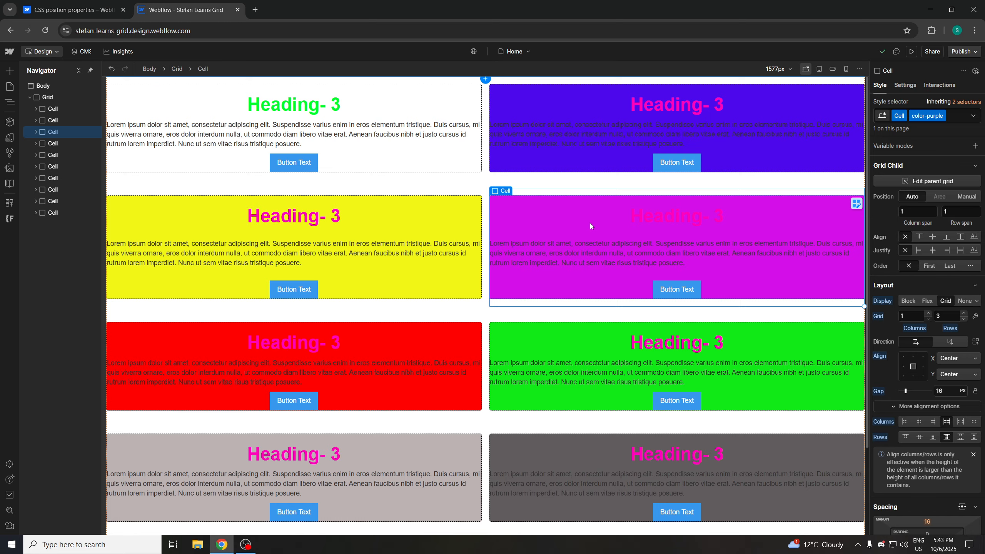
scroll(925, 349, down, 4)
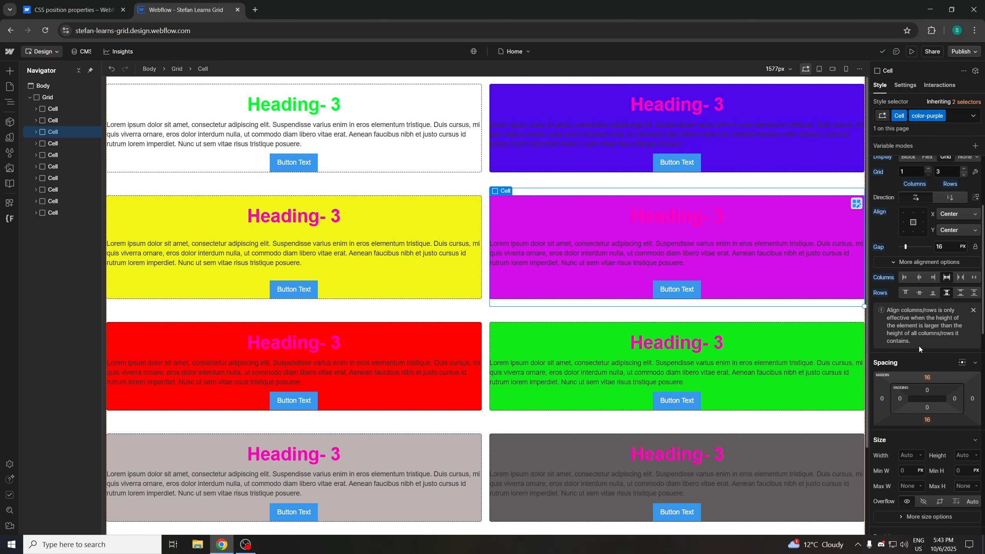
scroll(918, 346, down, 1)
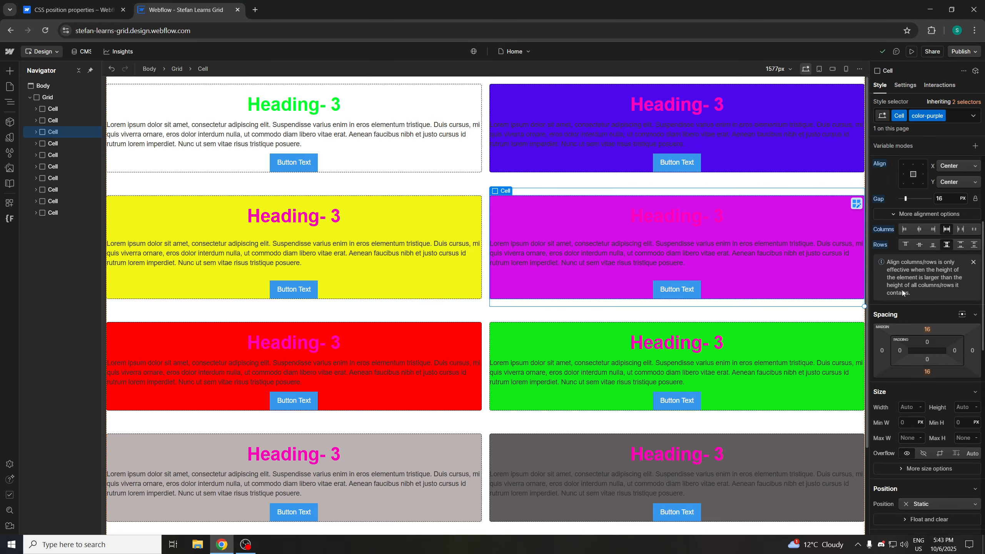
scroll(908, 259, up, 4)
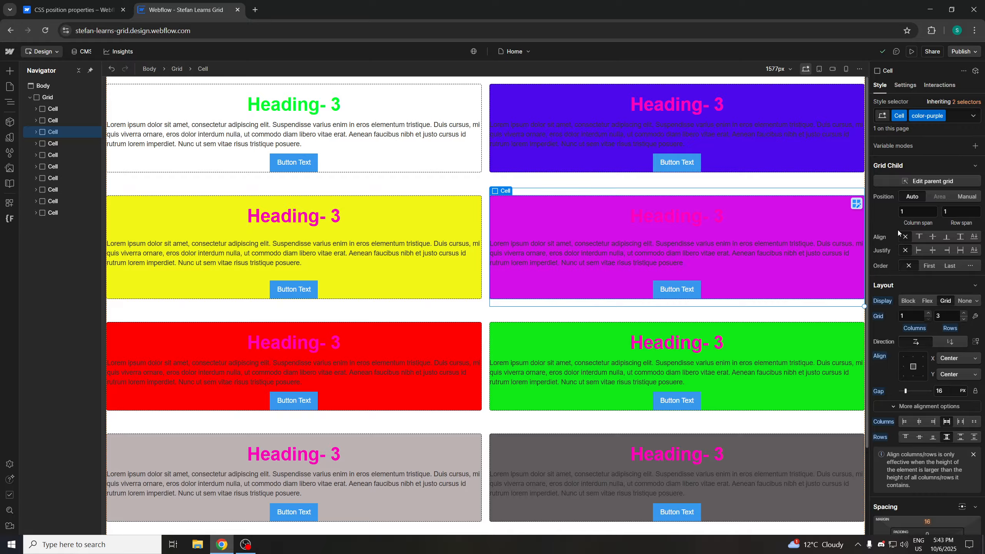
scroll(897, 230, down, 1)
click(974, 237)
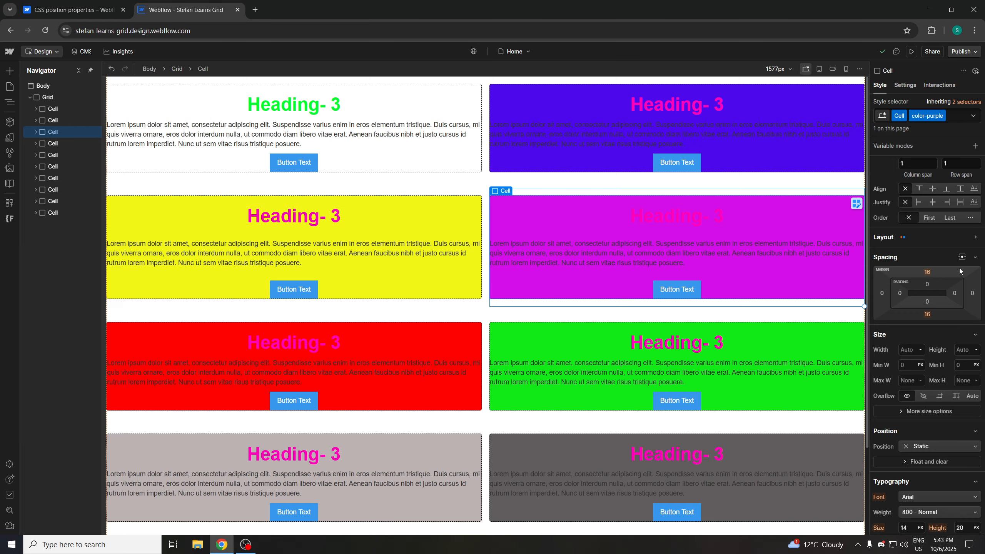
click(946, 444)
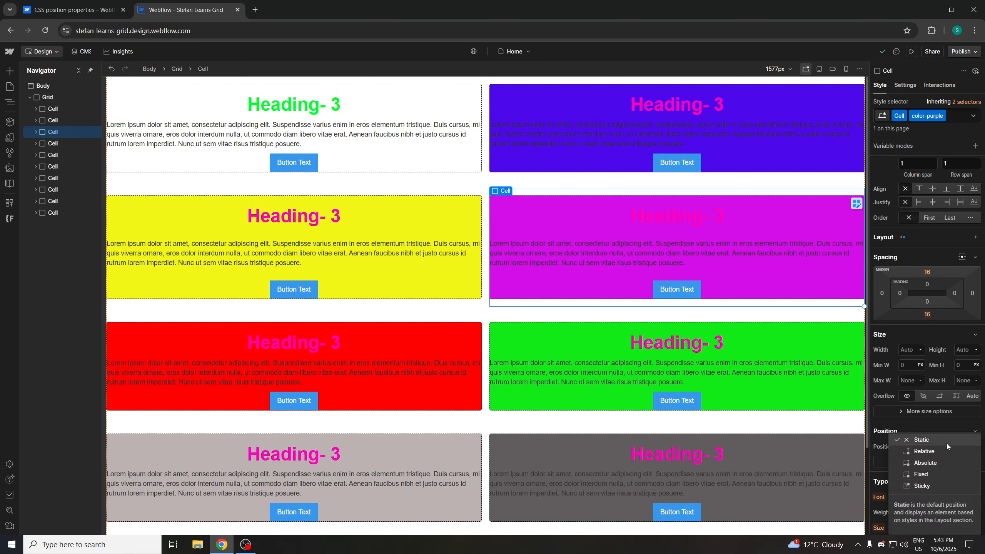
click(953, 432)
scroll(948, 433, down, 1)
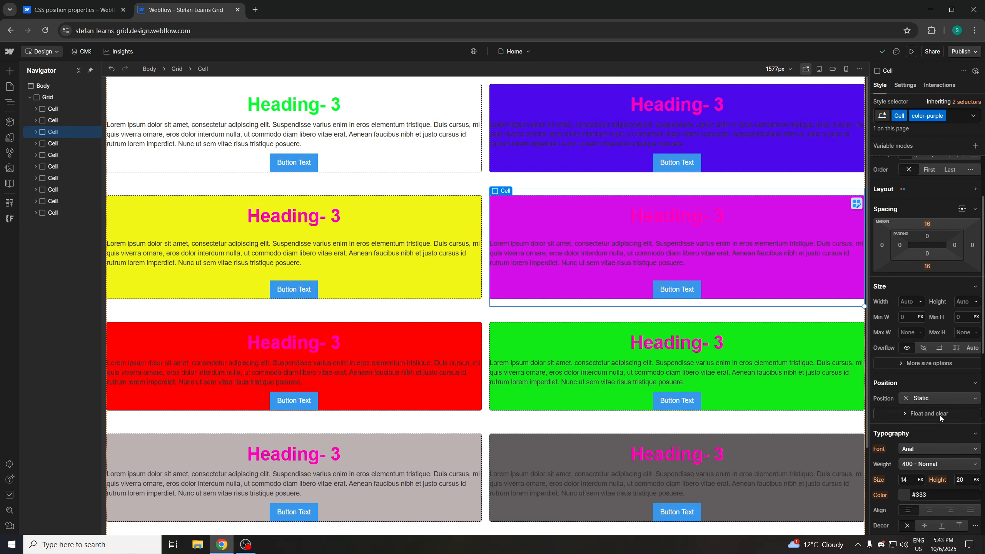
click(960, 397)
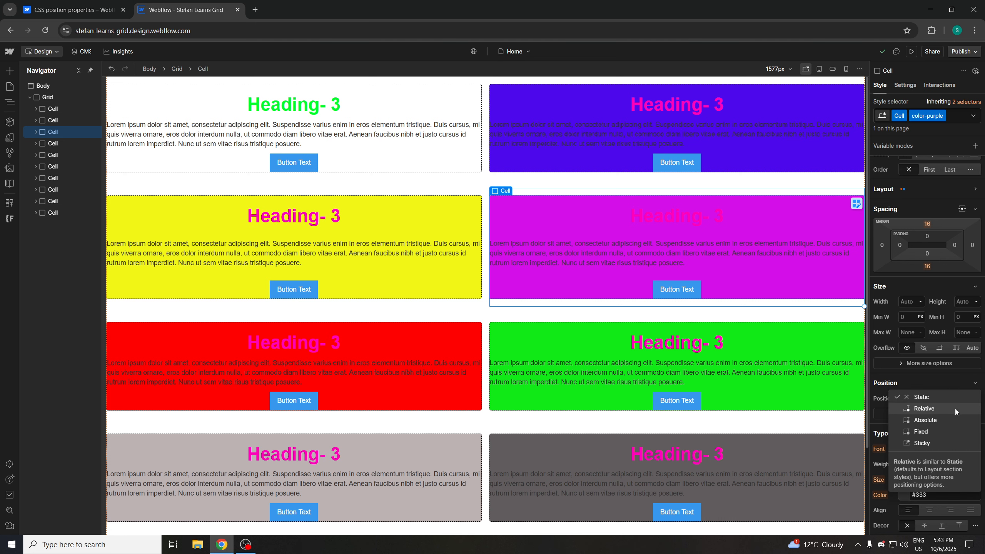
click(952, 420)
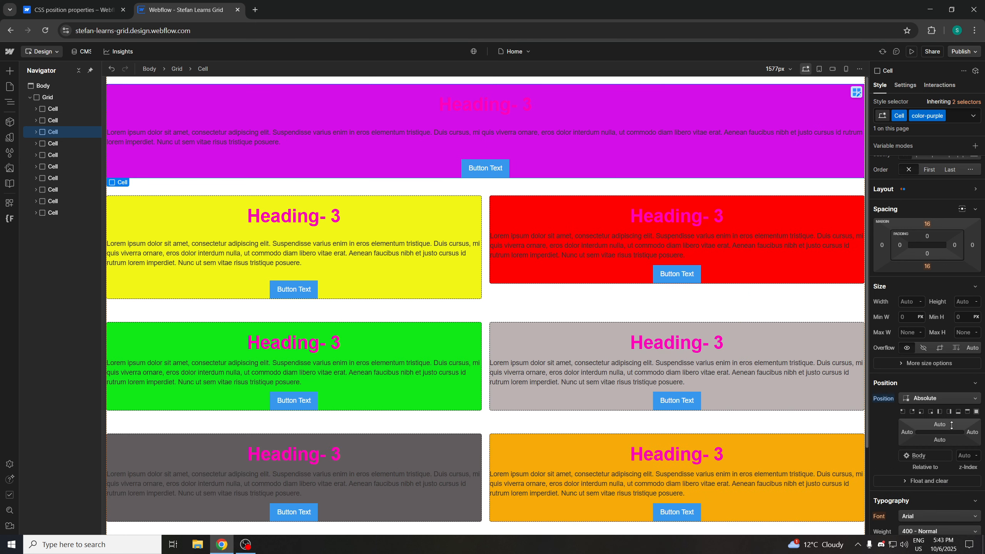
click(965, 459)
text(2)
click(932, 398)
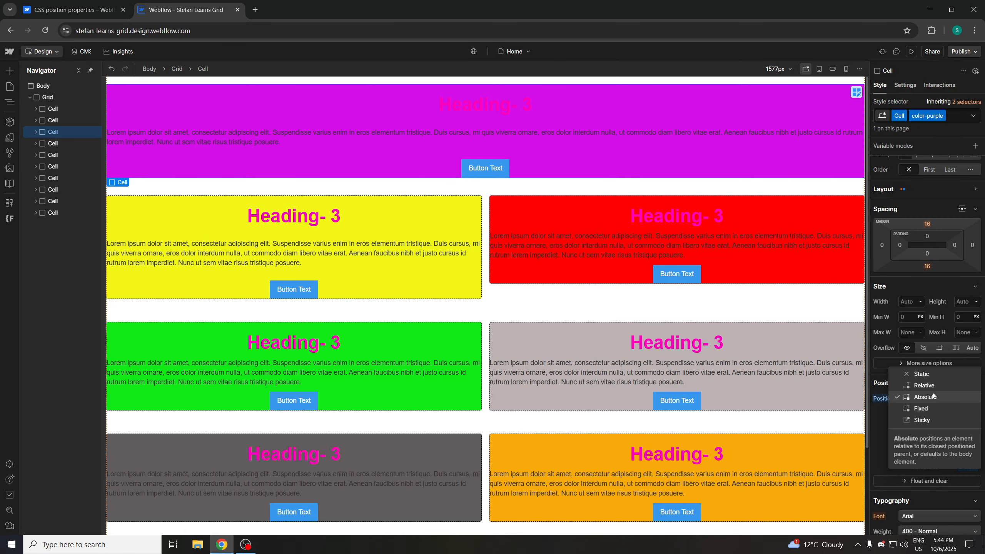
click(925, 375)
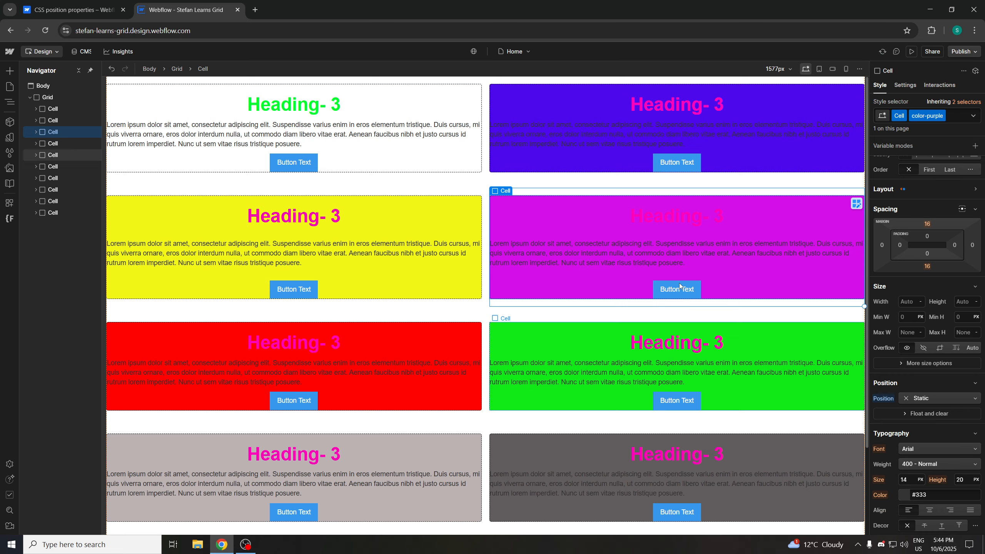
Reread the static and relative positioning sections of the CSS position properties article
click(102, 14)
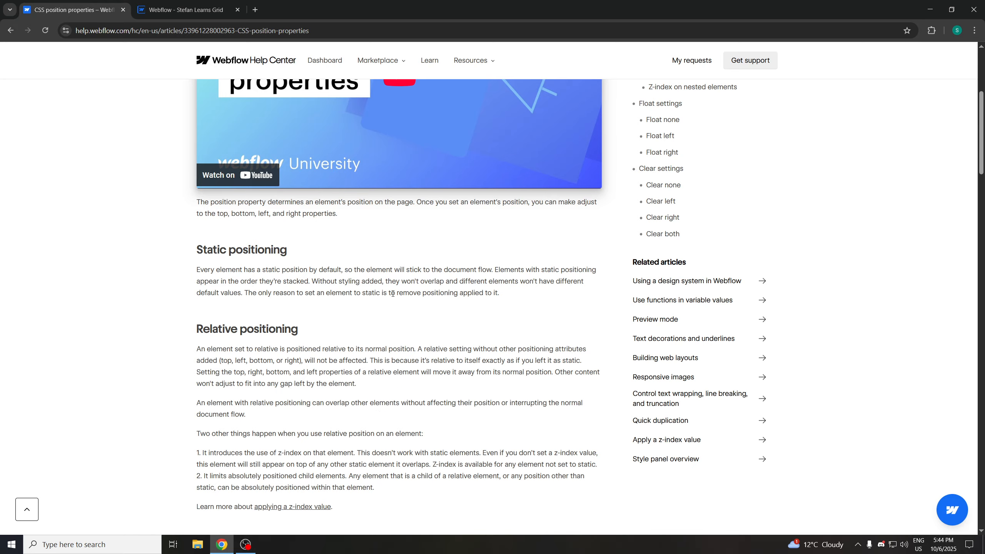
scroll(393, 293, down, 3)
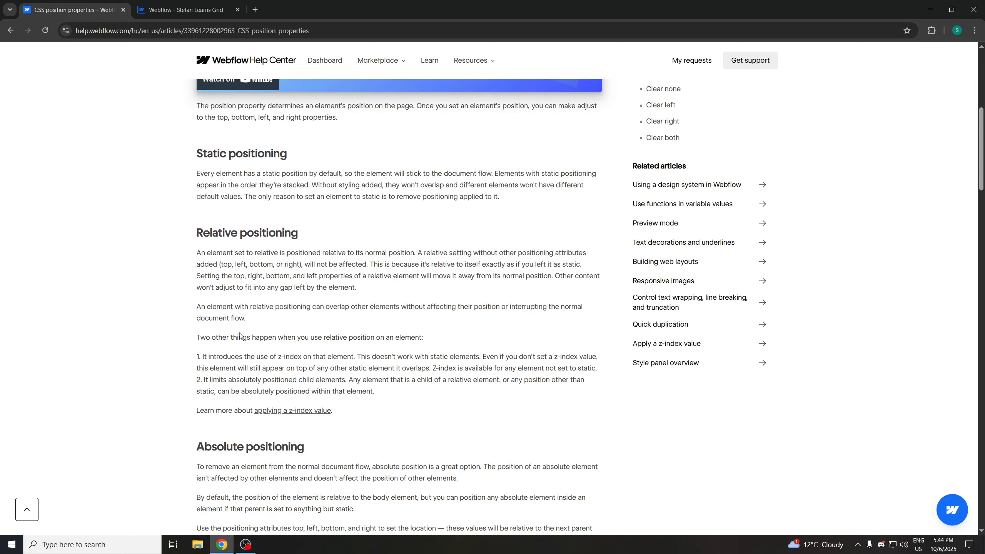
drag(202, 344, 316, 368)
click(317, 368)
scroll(306, 324, down, 2)
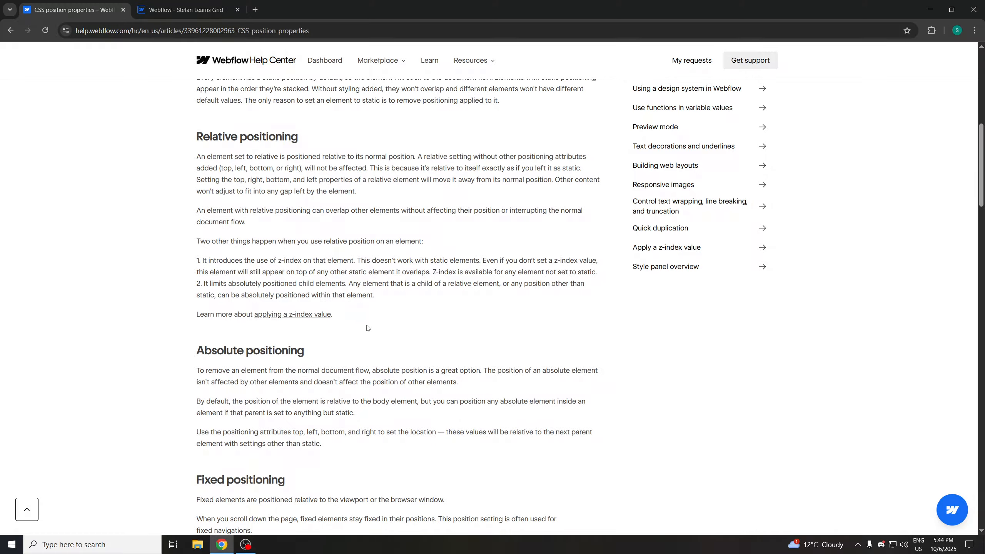
scroll(367, 329, up, 2)
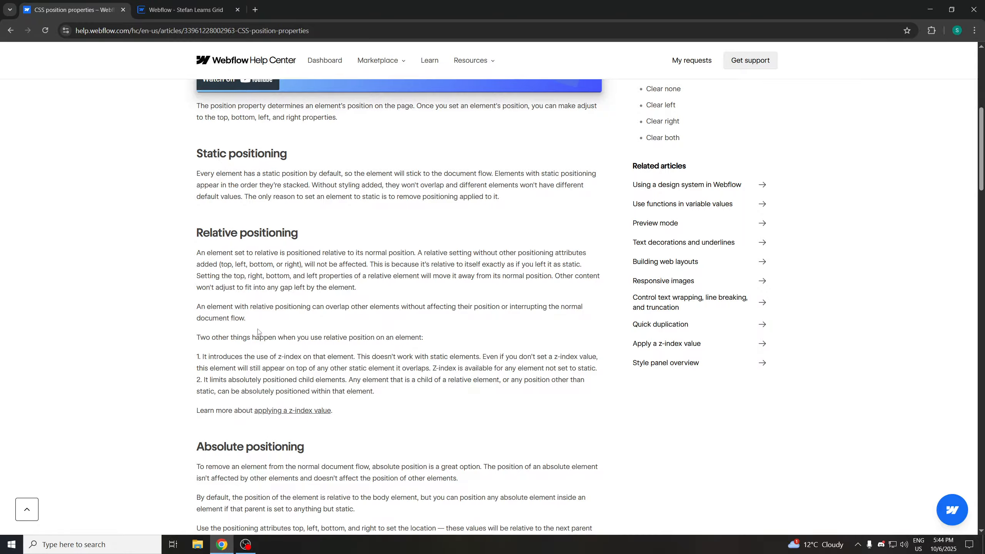
scroll(286, 305, down, 1)
scroll(281, 288, up, 1)
double_click(566, 371)
Set the purple Cell's position to Relative with a z-index of 2
click(181, 10)
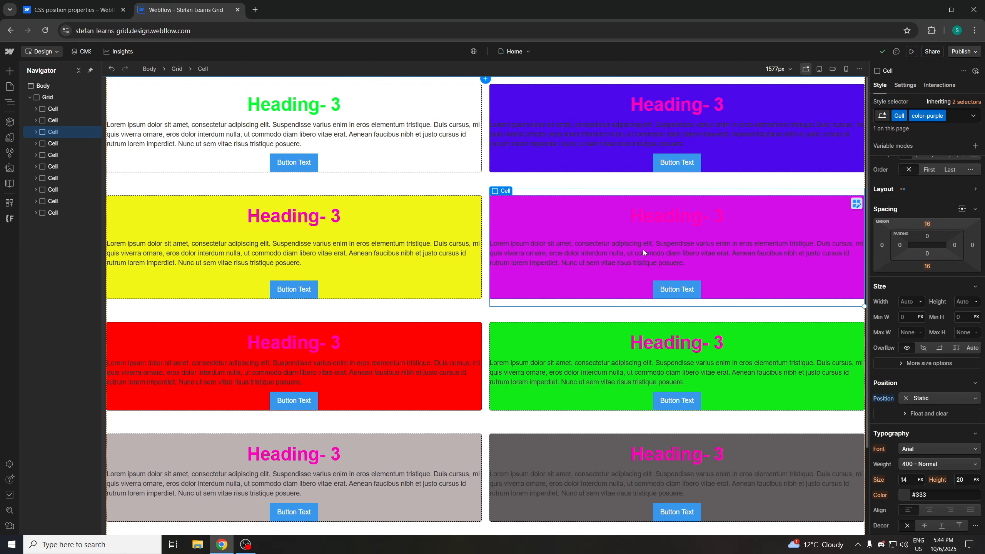
click(945, 402)
click(942, 410)
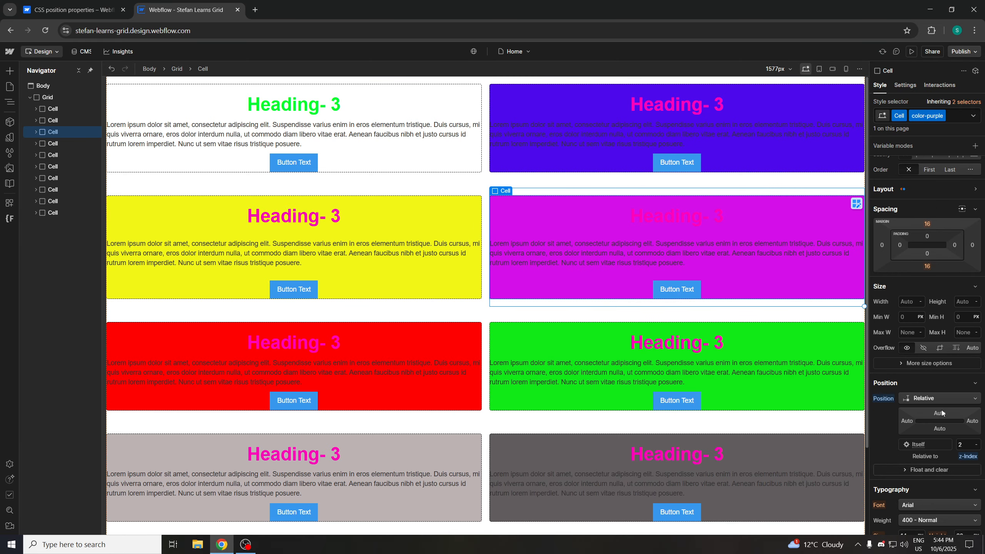
click(968, 444)
Add a z-index2 combo class to the purple Cell
click(74, 10)
scroll(323, 365, down, 1)
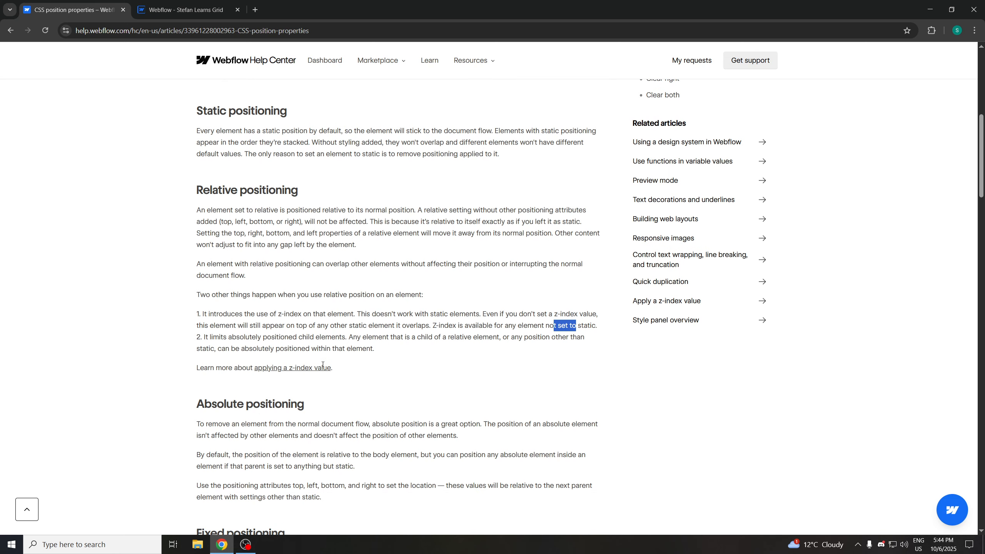
click(183, 10)
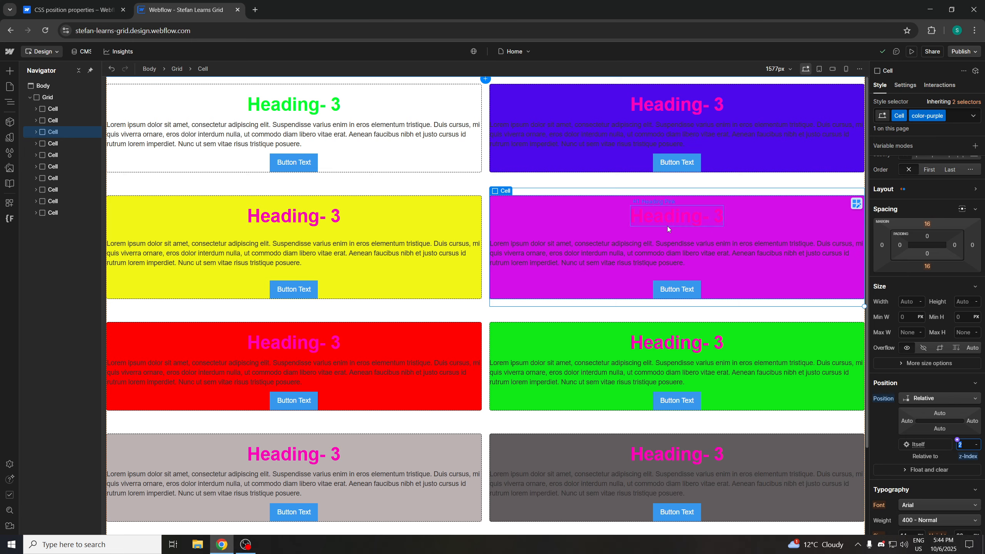
click(956, 115)
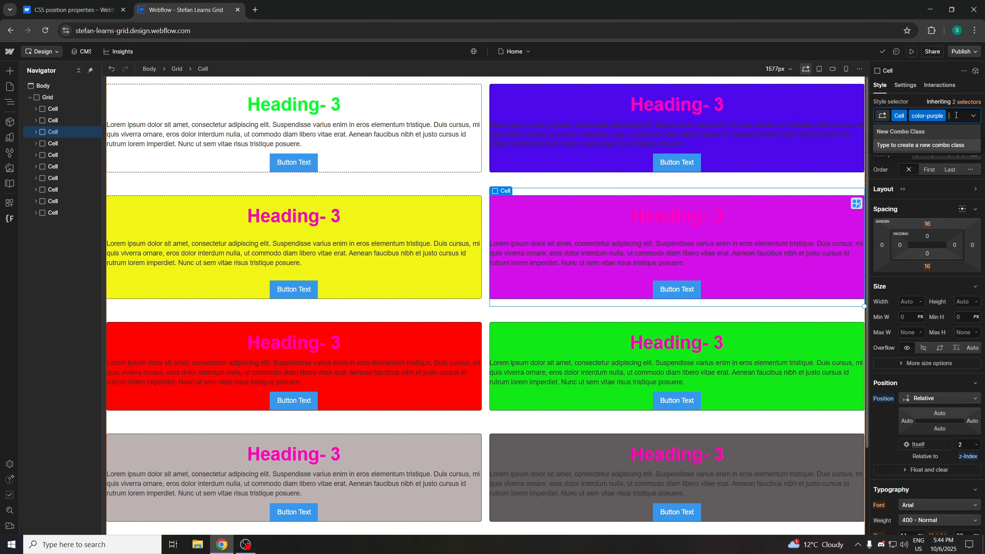
text(z-index2)
key(Return)
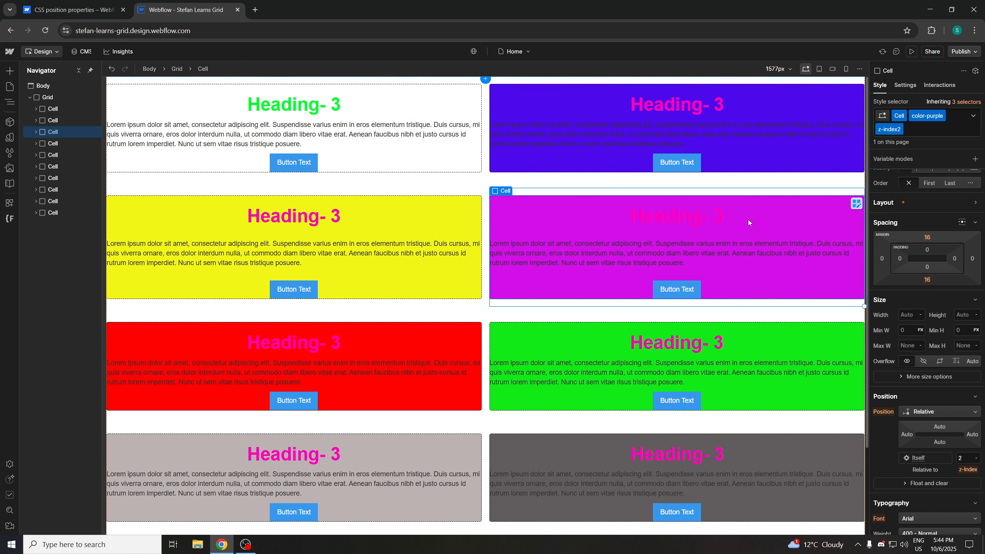
Give the yellow Cell a z-index1 combo class, set its position to Relative and z-index to 1
click(453, 216)
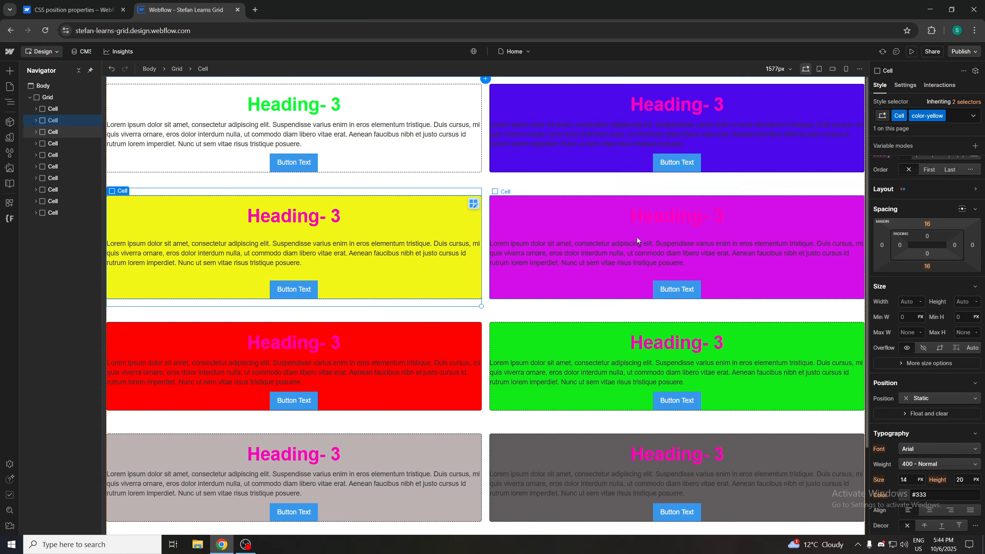
click(960, 116)
text(z-index1)
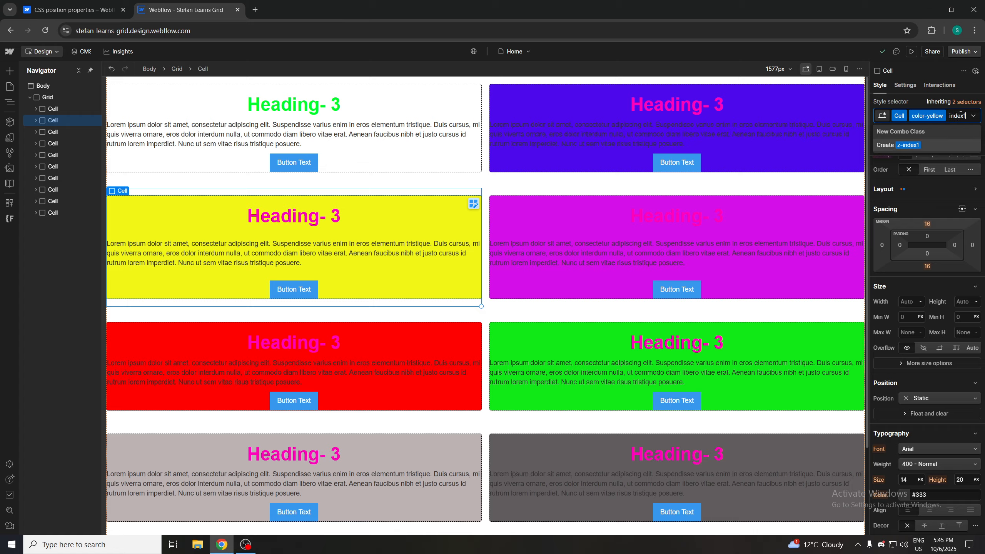
key(Return)
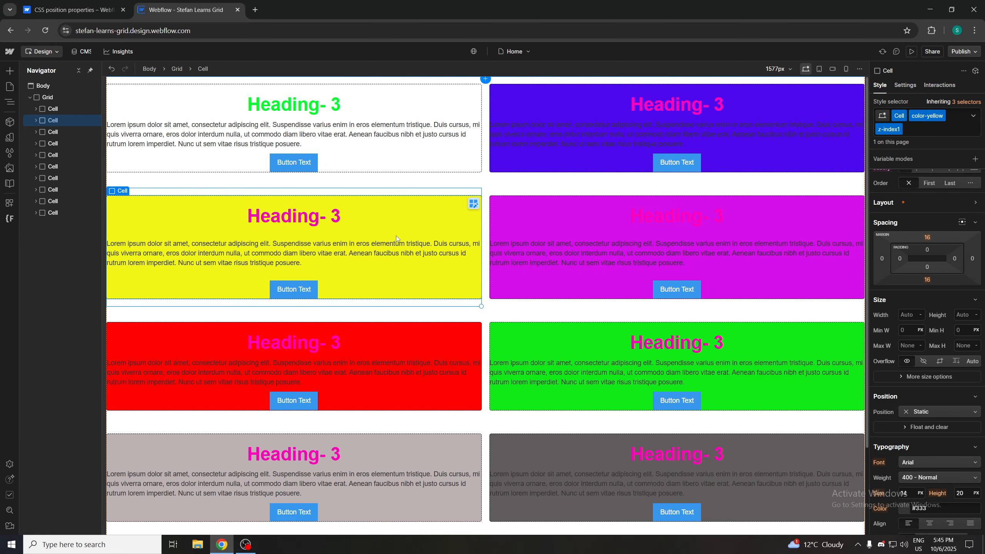
click(945, 412)
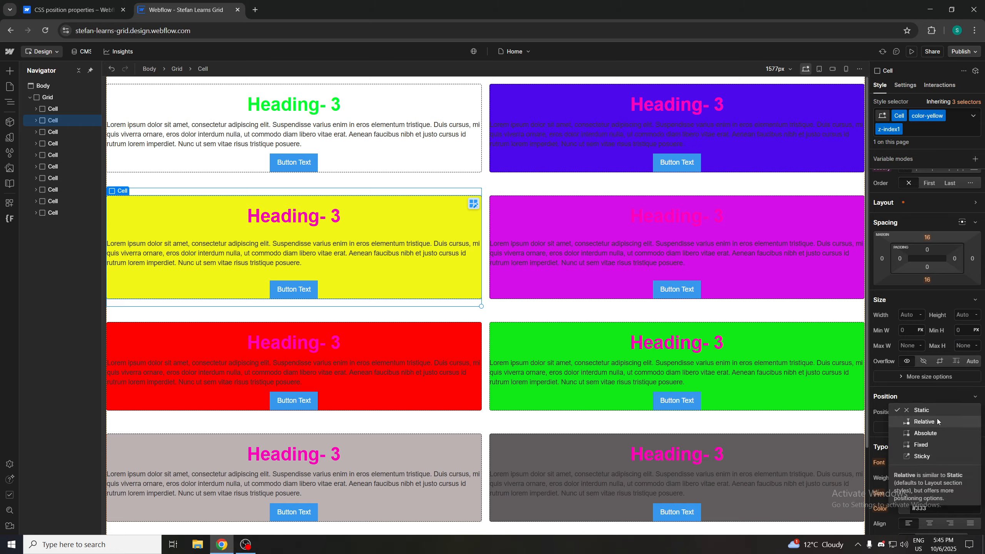
click(933, 422)
click(968, 460)
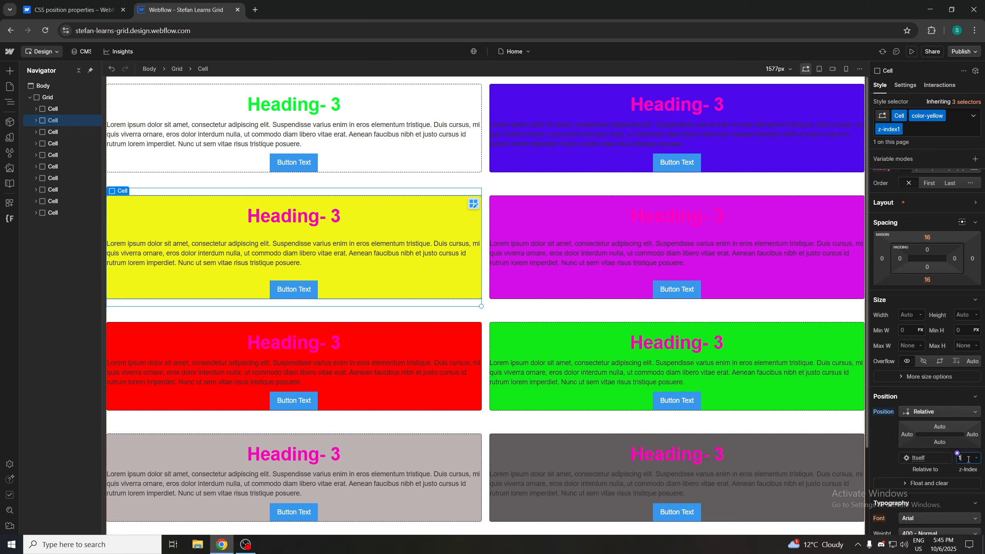
Try a 20 px left padding on the purple Cell, then set it back to 0
click(938, 394)
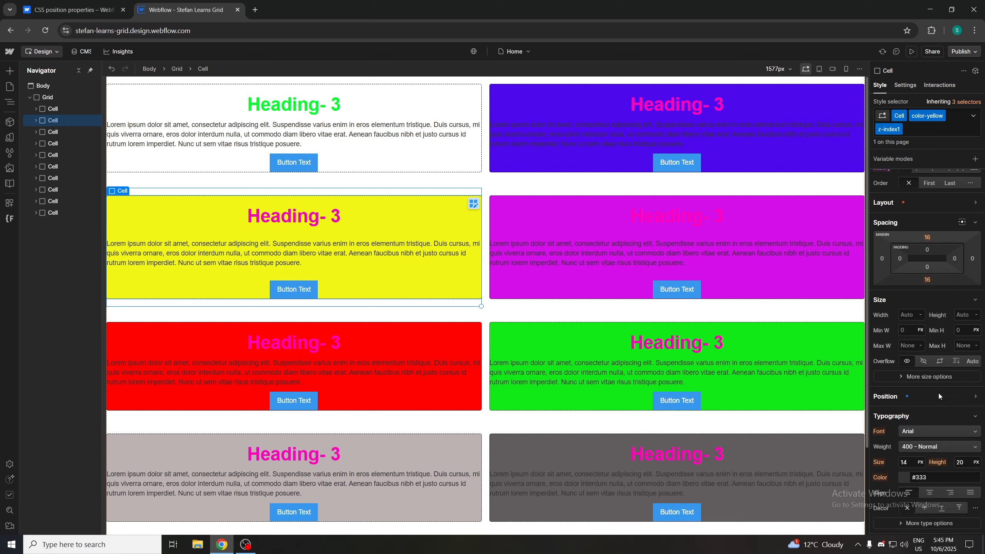
click(570, 218)
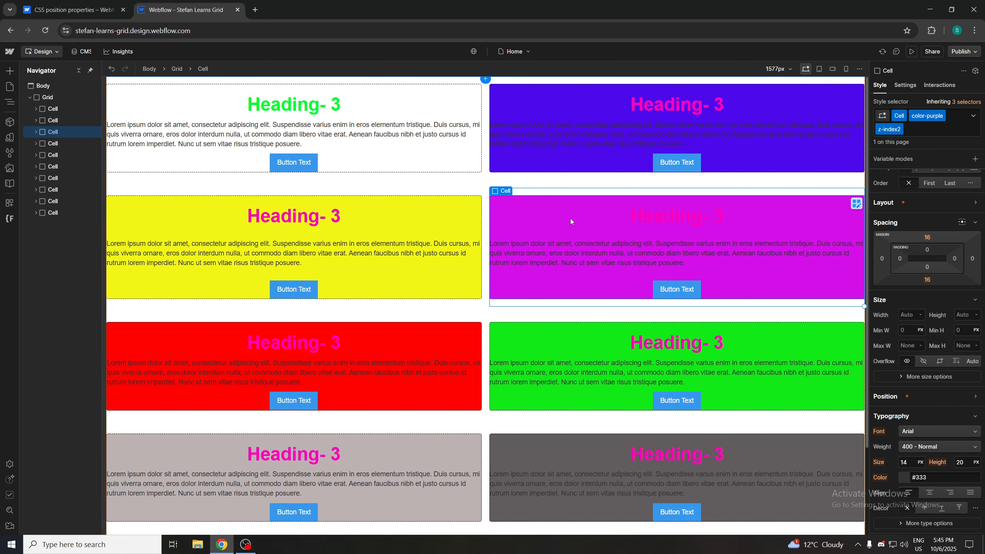
click(899, 258)
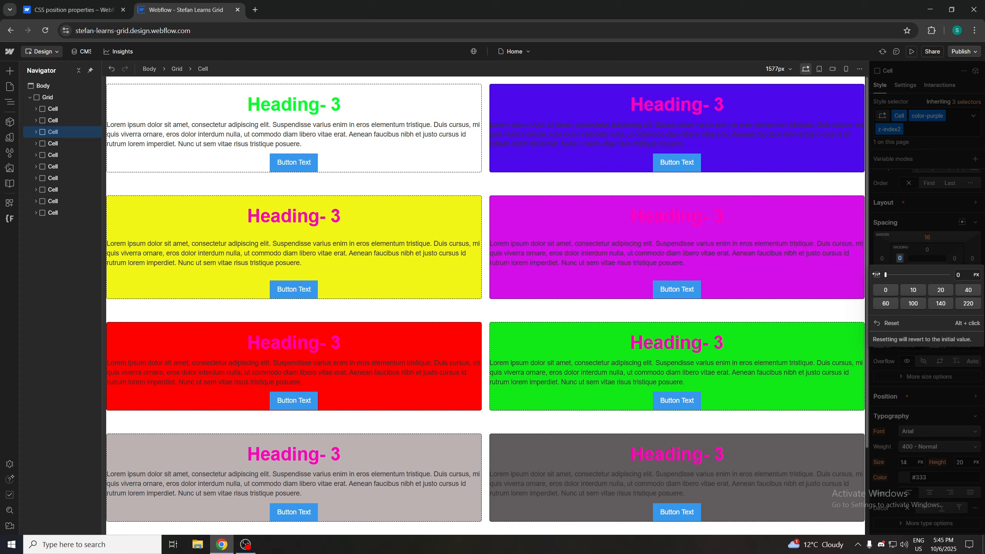
click(900, 256)
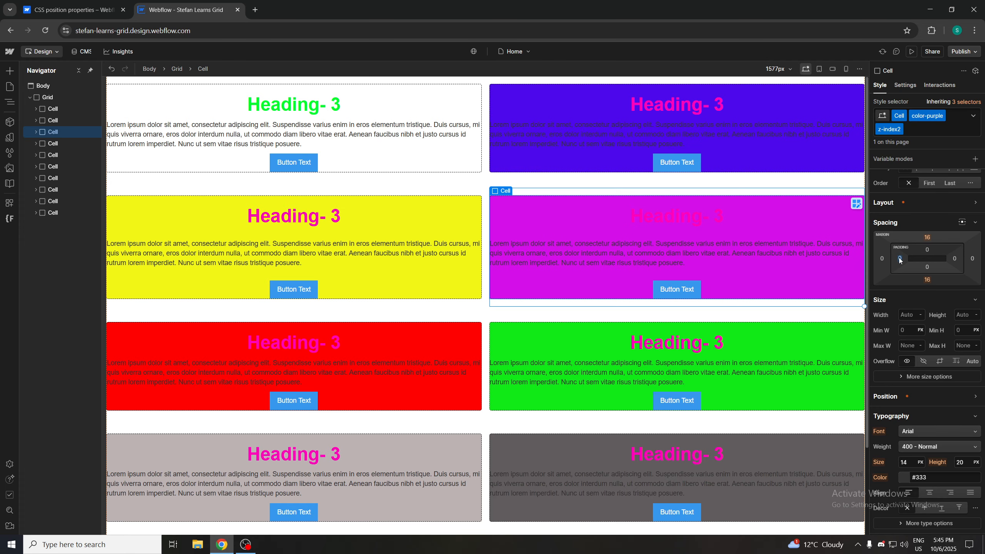
click(899, 259)
text(20)
key(Return)
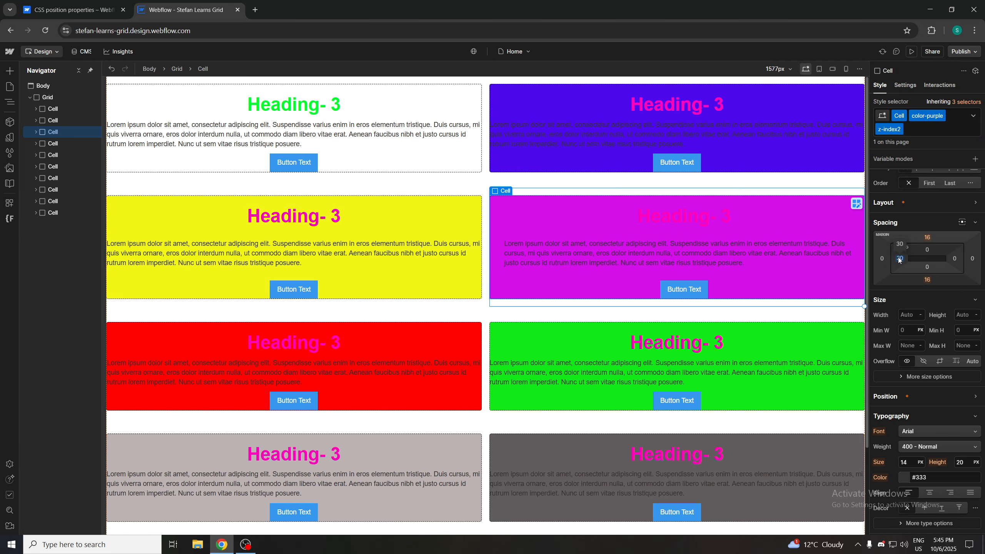
click(899, 258)
text(0)
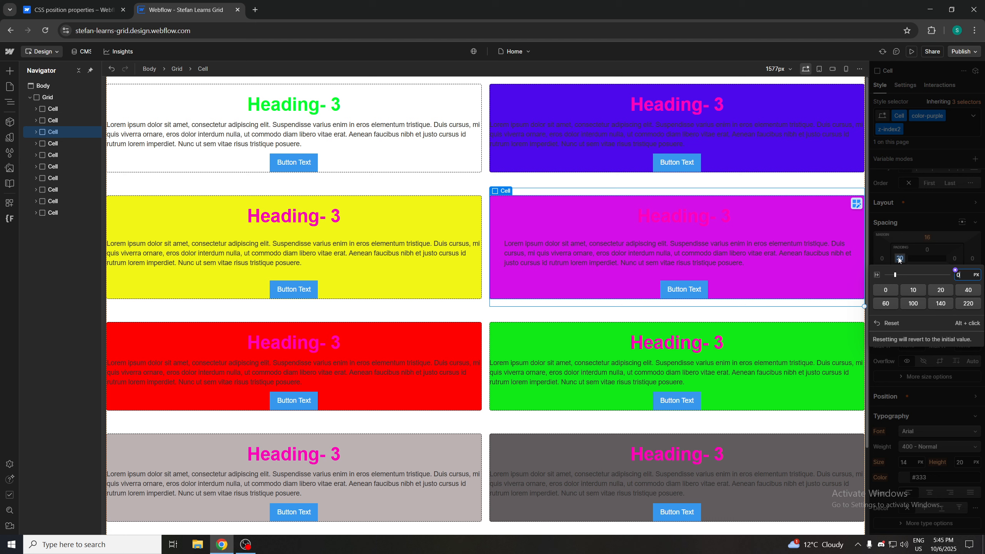
key(Return)
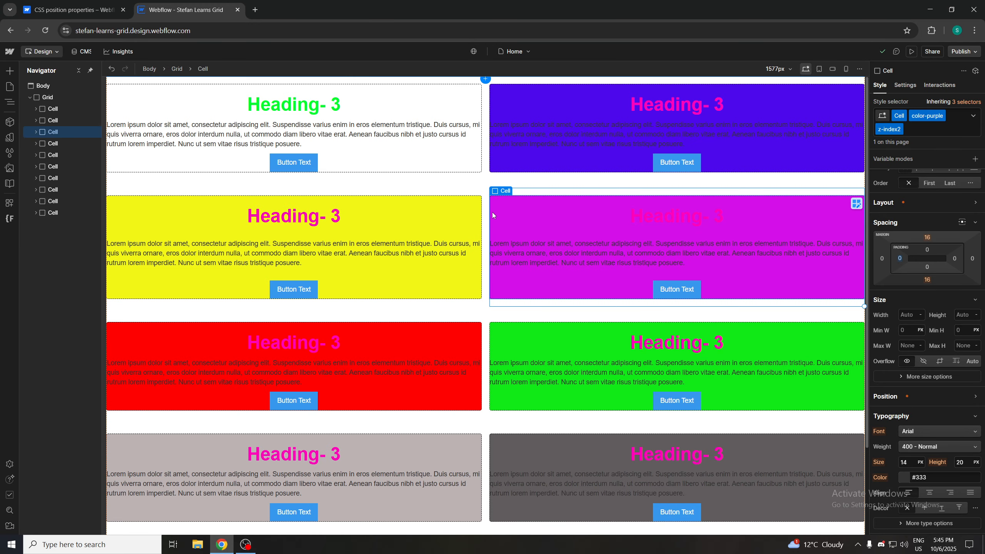
Review the article's relative and absolute positioning sections again
click(540, 208)
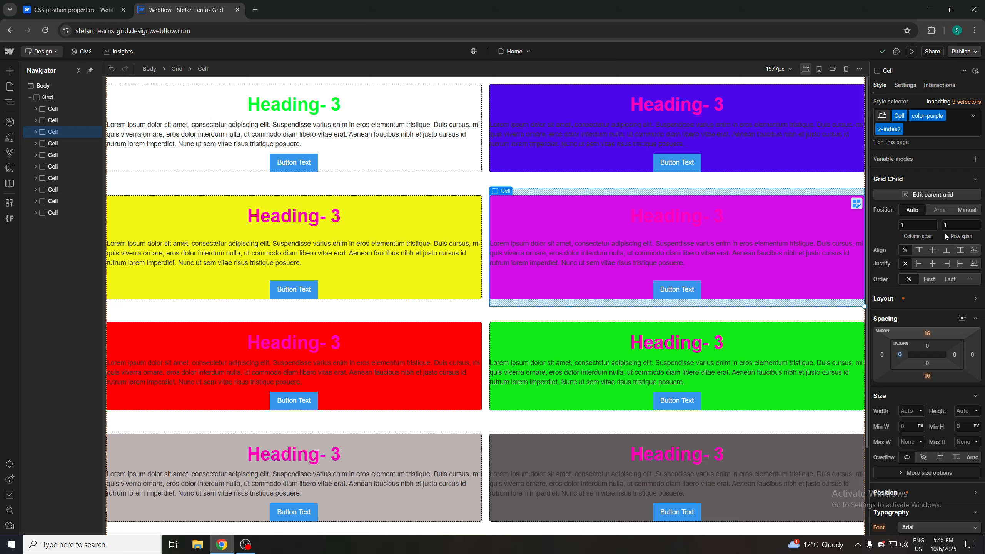
mouse_move(899, 354)
mouse_down()
mouse_move(980, 357)
mouse_move(684, 340)
mouse_up()
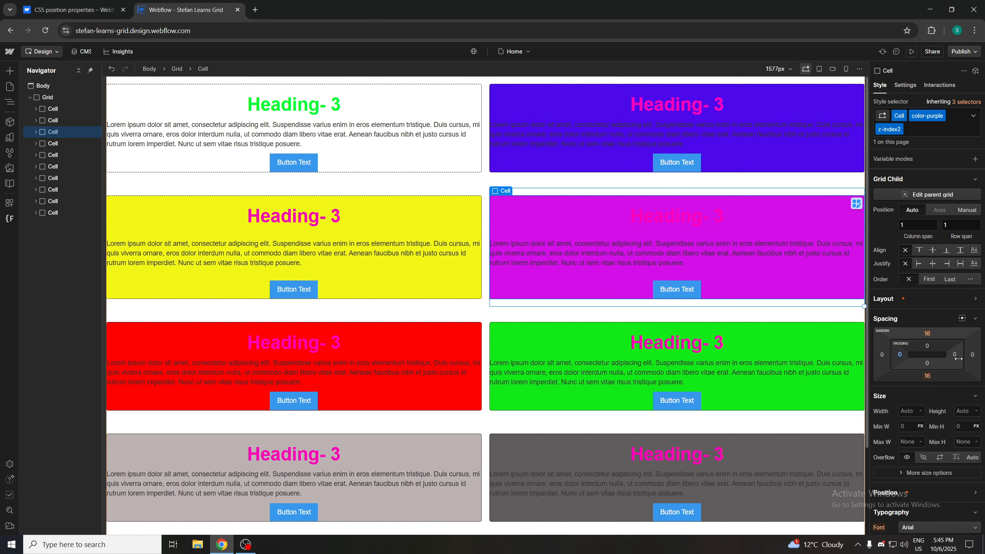
mouse_move(954, 354)
mouse_down()
mouse_move(471, 305)
mouse_move(972, 354)
mouse_up()
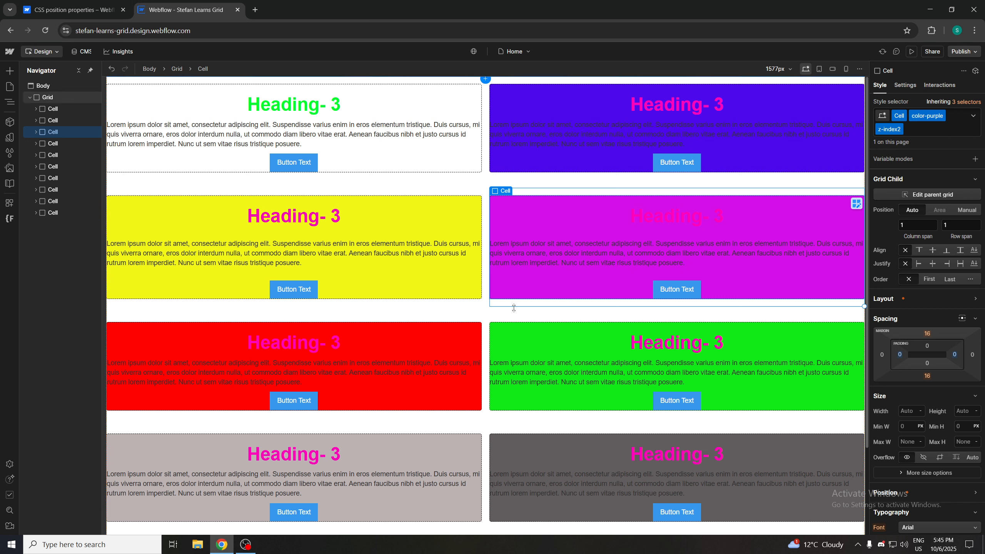
drag(540, 249, 660, 234)
click(70, 10)
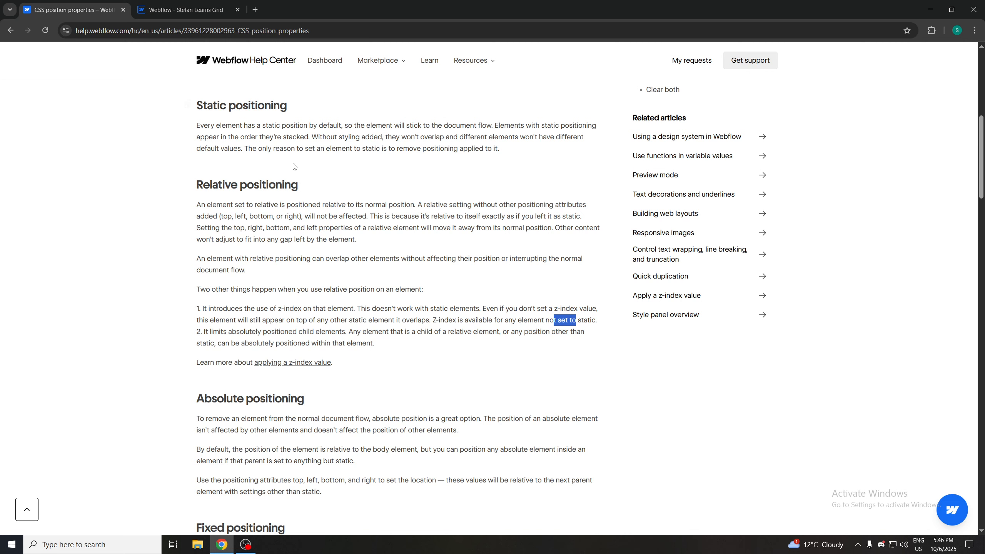
scroll(342, 329, down, 3)
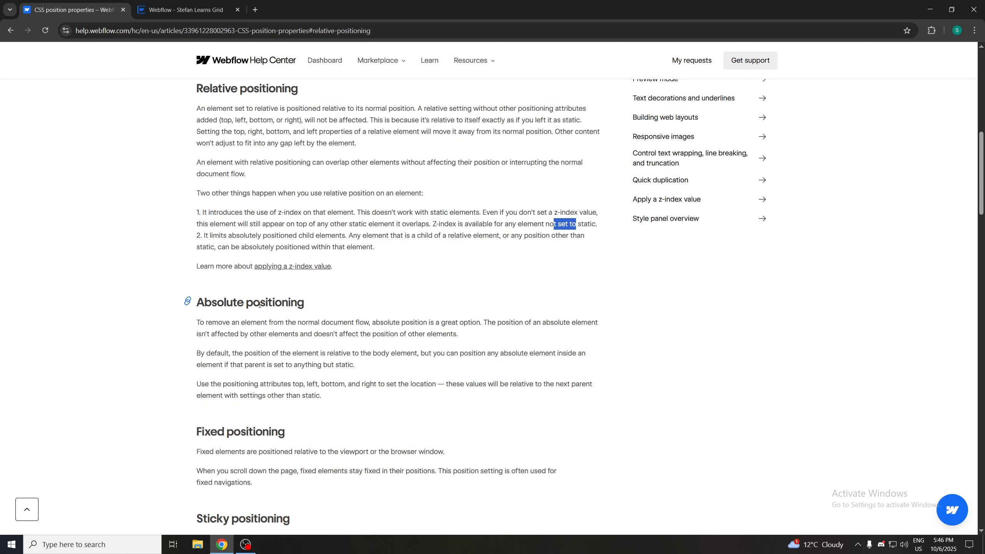
click(235, 315)
click(186, 10)
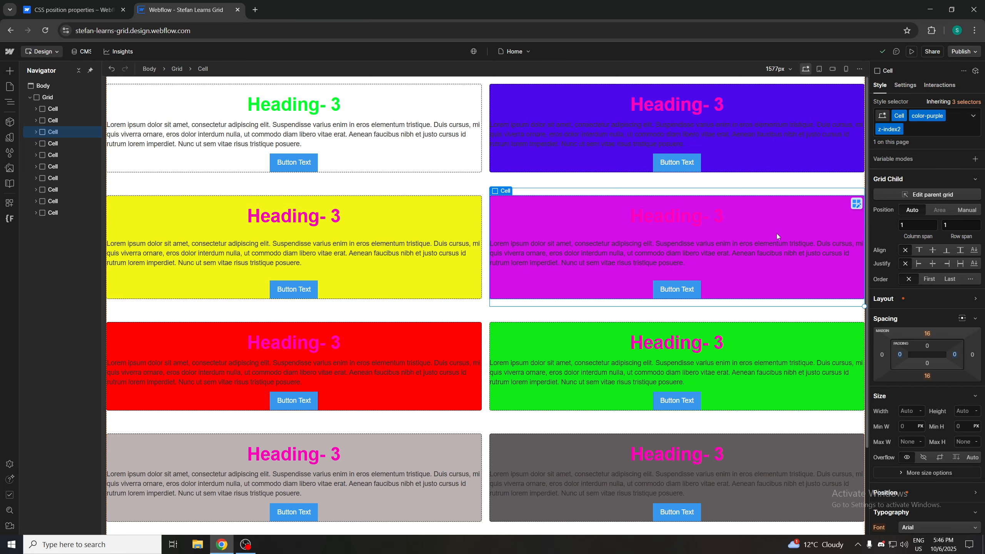
Set the purple Cell's position to Absolute
click(714, 209)
click(766, 213)
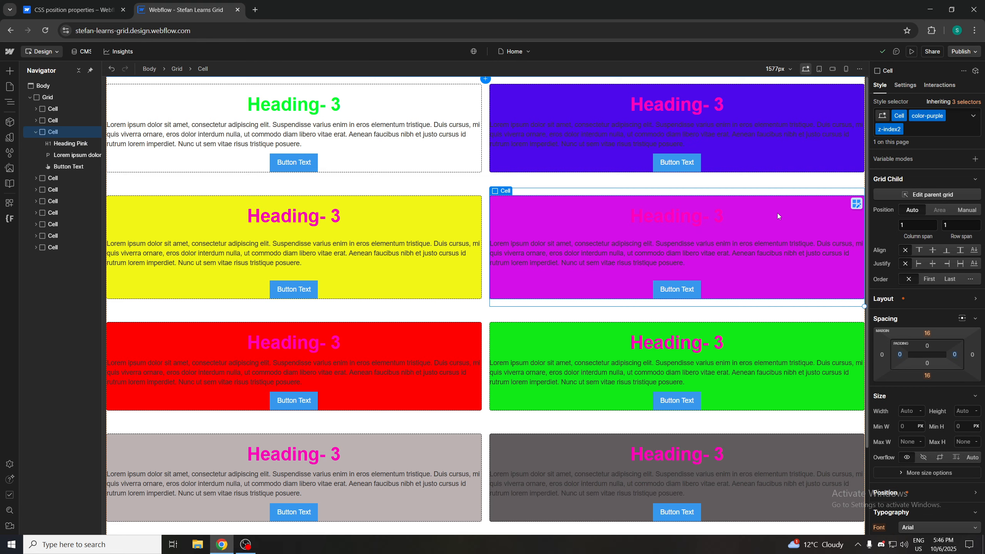
scroll(934, 342, down, 2)
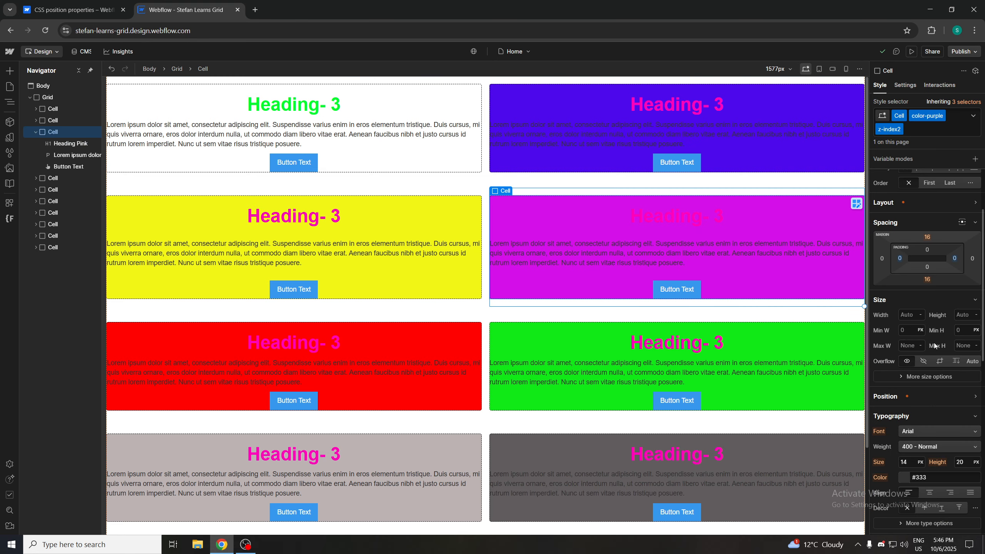
click(949, 399)
click(951, 415)
click(941, 431)
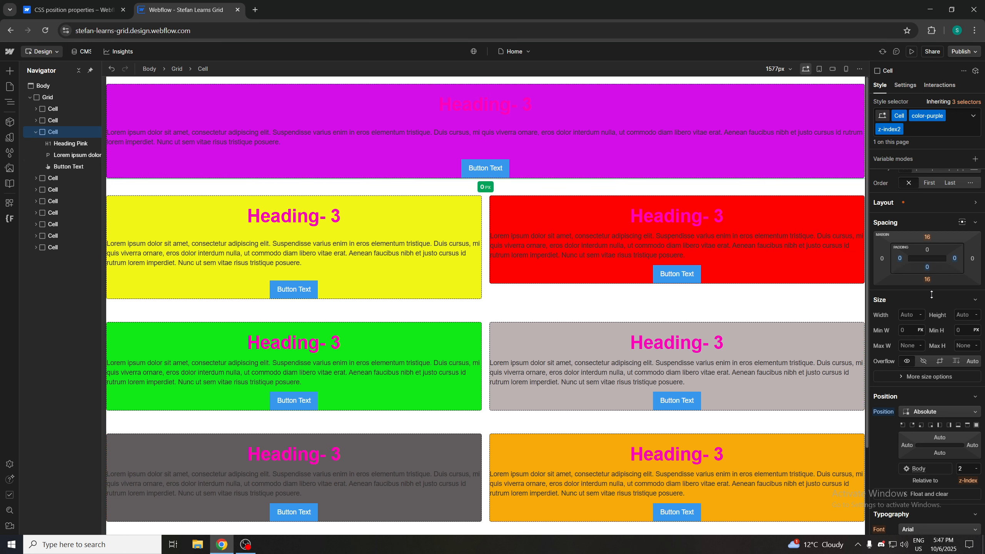
Increase the purple Cell's bottom padding so it grows taller
drag(928, 258, 929, 267)
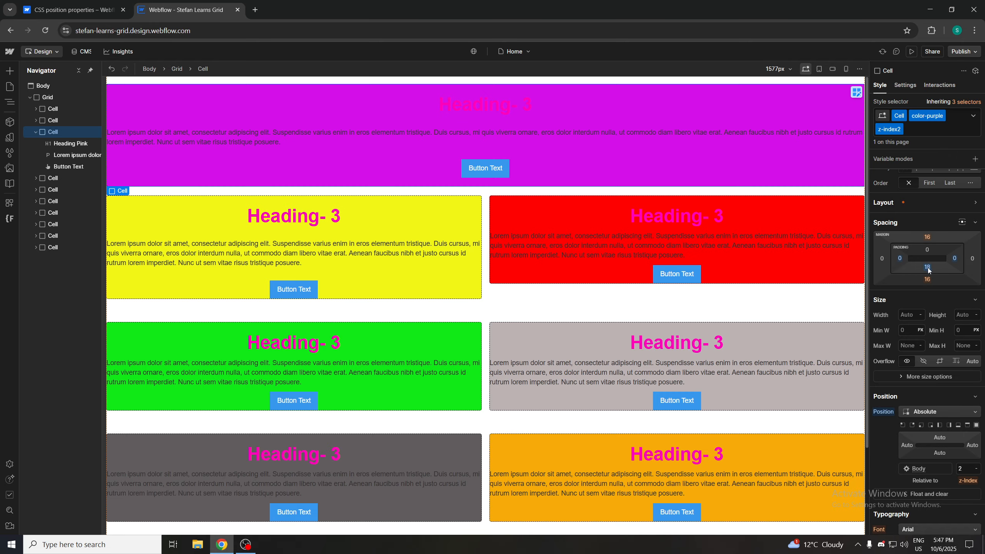
click(927, 266)
click(927, 266)
drag(928, 267, 905, 146)
Add a z-index3 combo class to the green Cell
click(574, 328)
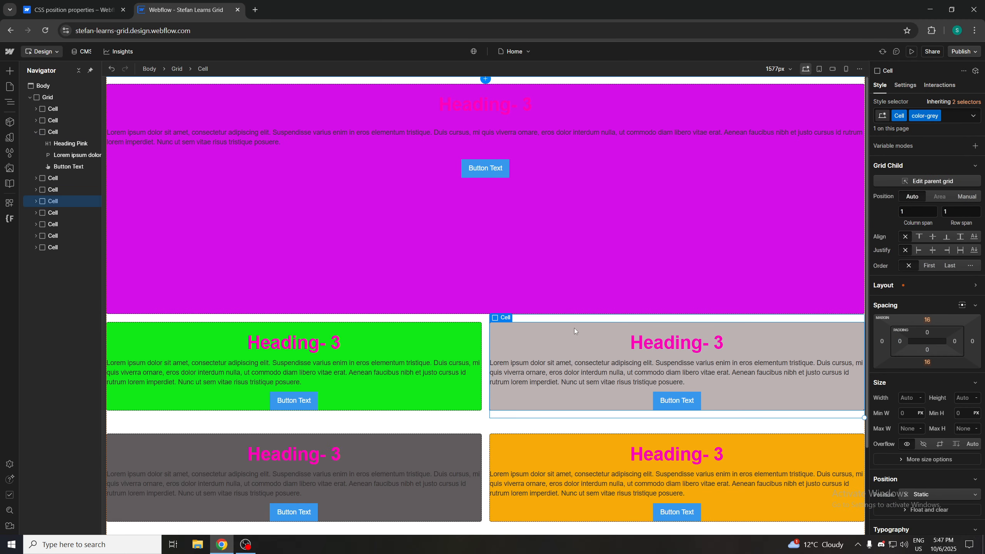
click(413, 330)
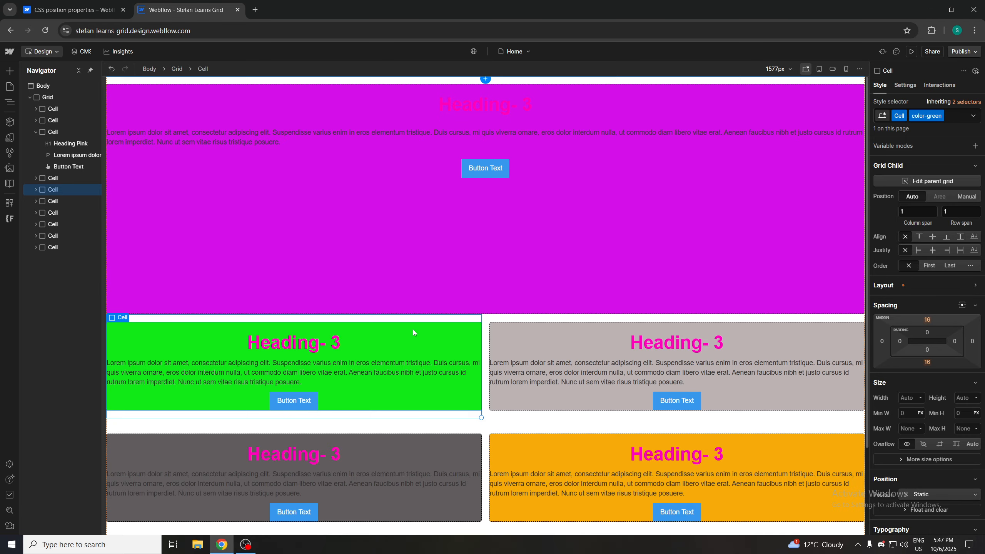
click(952, 117)
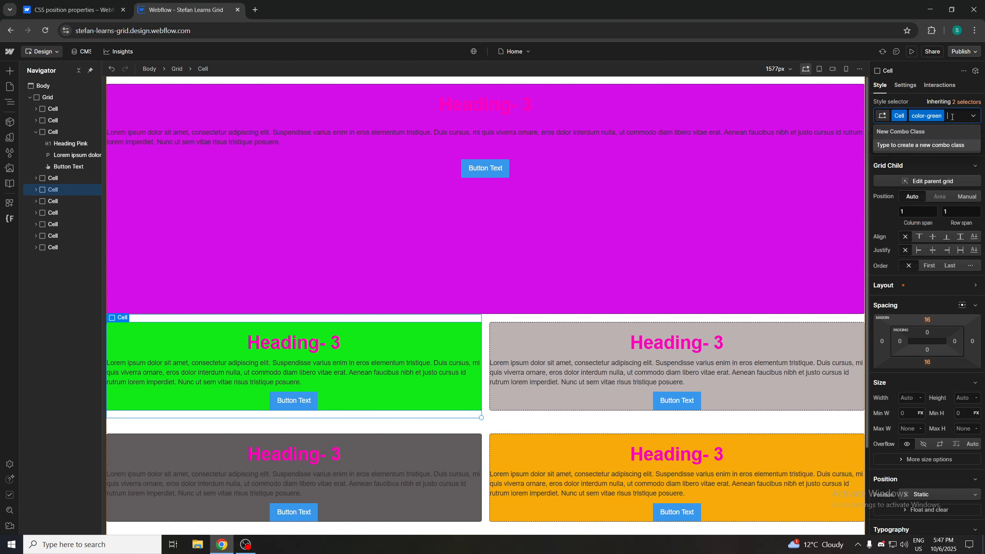
text(z-index3)
key(Return)
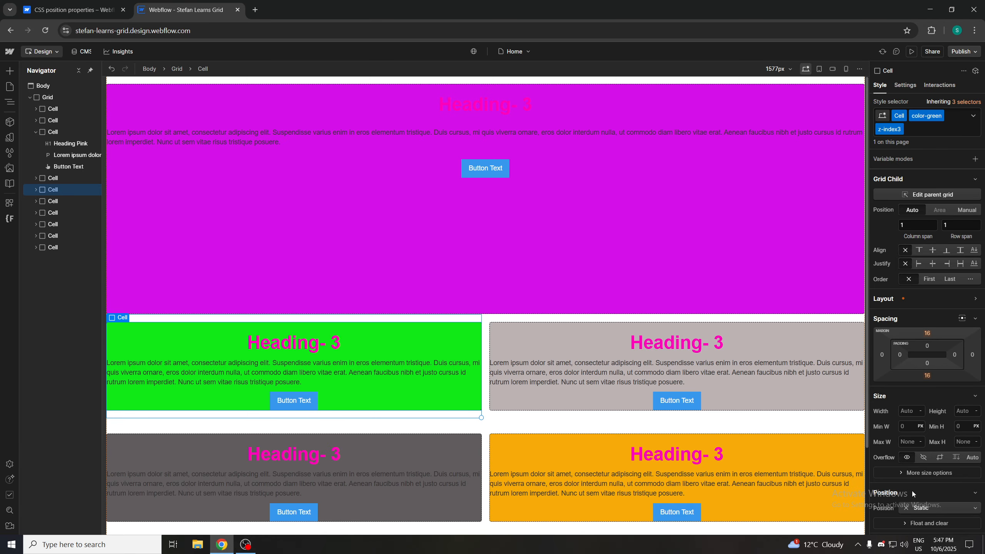
Set the green Cell's position to Relative
click(923, 509)
scroll(925, 467, down, 2)
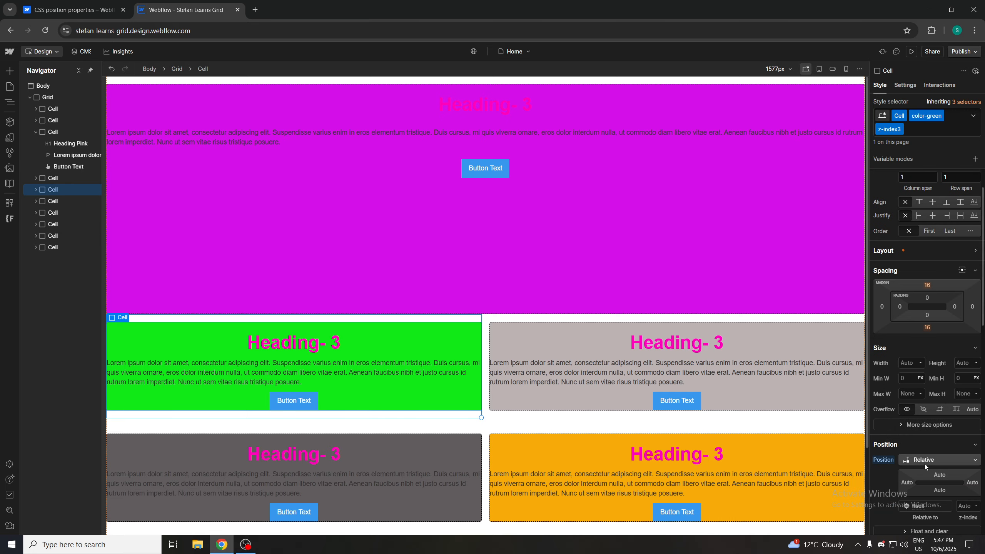
click(963, 459)
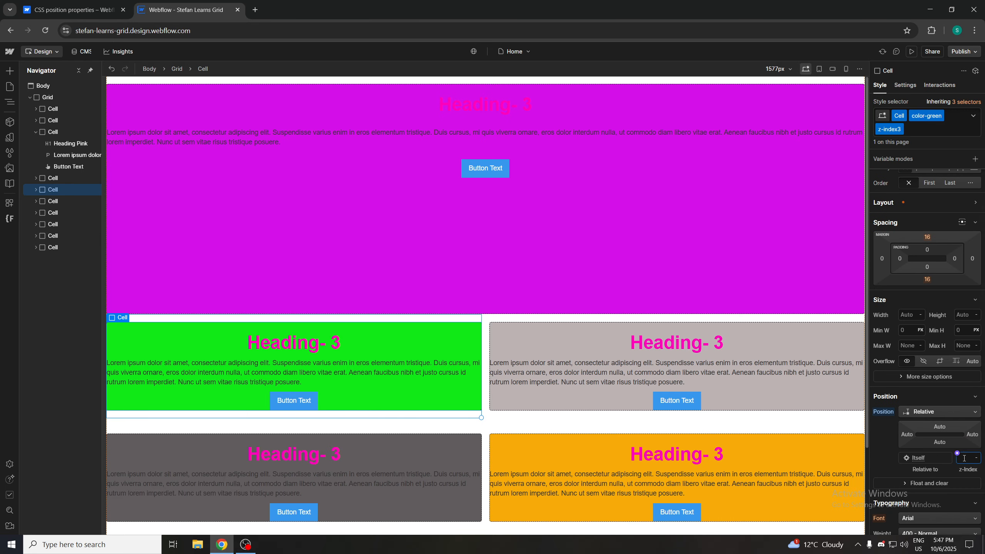
Increase the purple Cell's bottom padding to 561 px so it overlaps the cells below
click(622, 238)
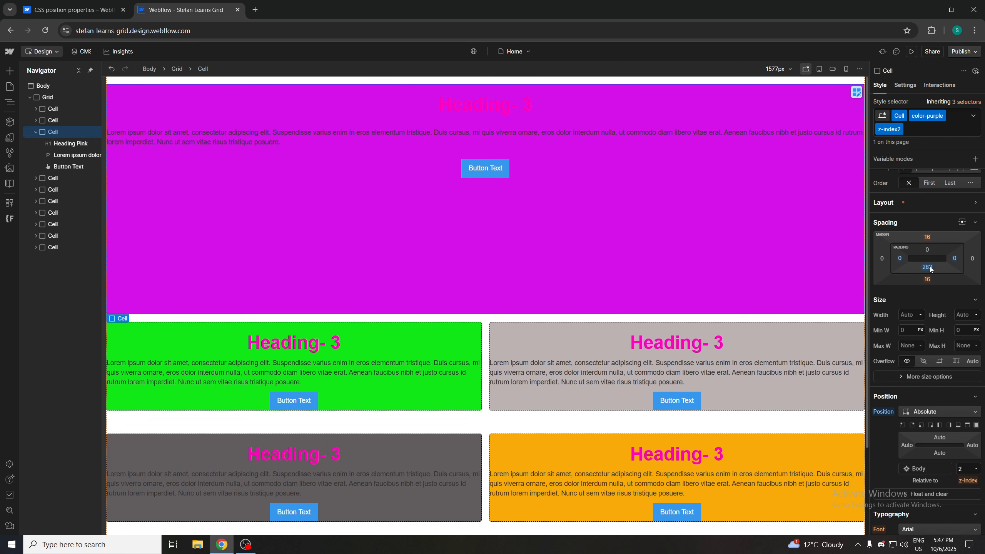
mouse_move(928, 267)
mouse_down()
mouse_move(930, 235)
mouse_move(930, 260)
mouse_up()
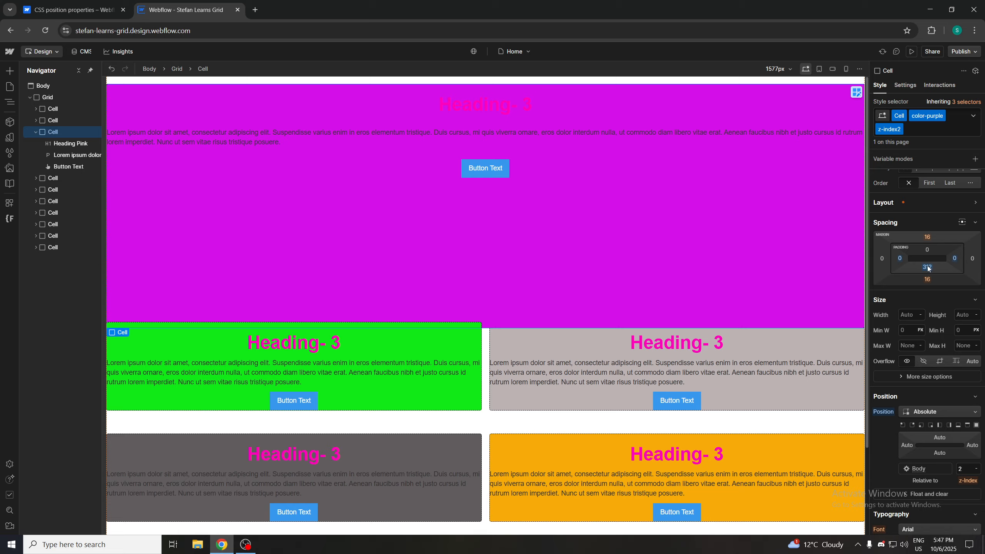
drag(927, 268, 909, 144)
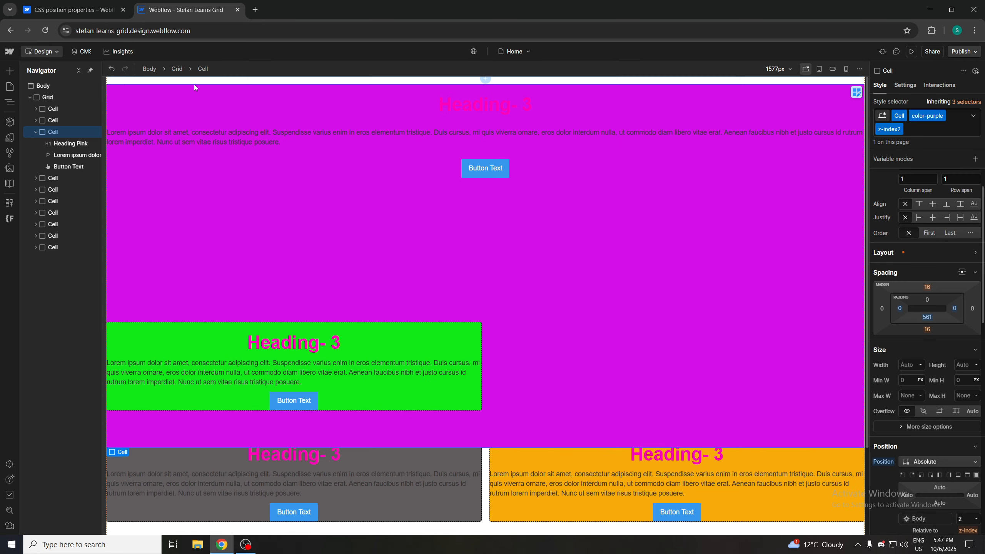
Read the CSS position properties article's relative, absolute and position control sections
click(59, 6)
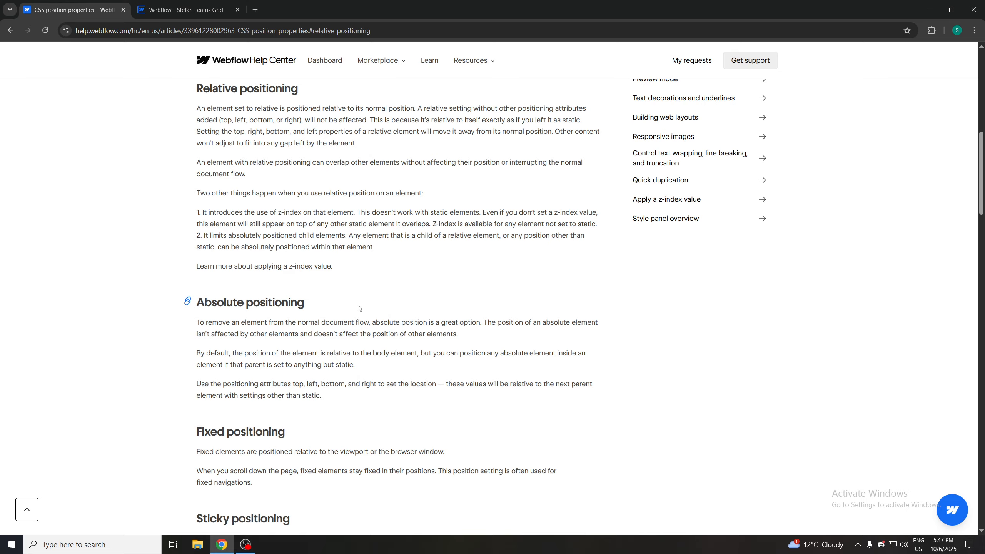
scroll(266, 348, down, 1)
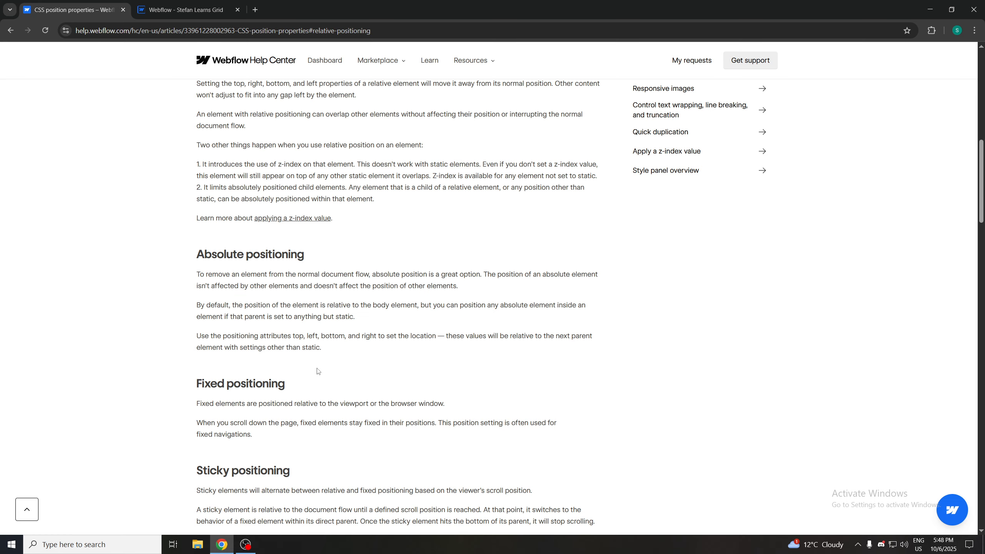
scroll(311, 365, down, 2)
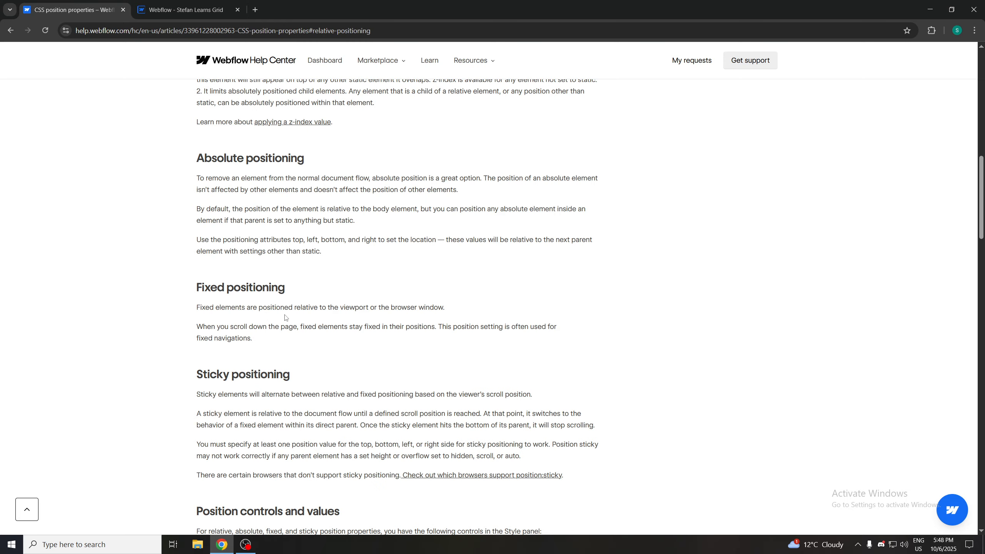
scroll(286, 320, down, 1)
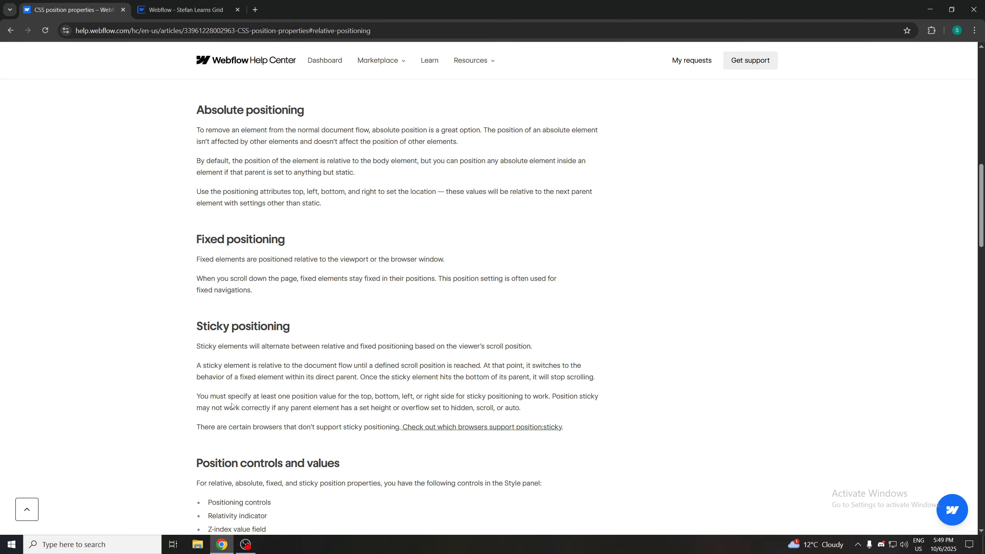
scroll(349, 407, down, 1)
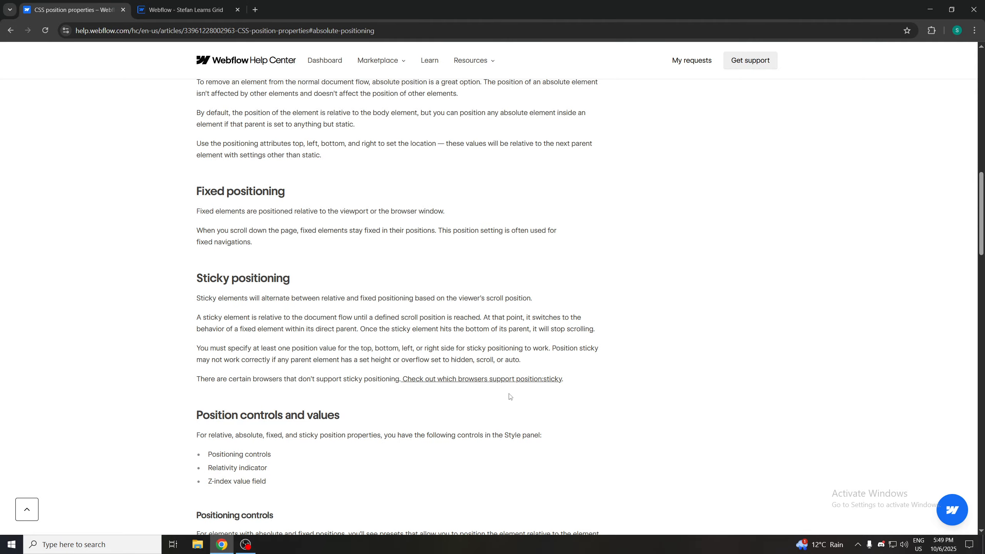
scroll(332, 399, down, 1)
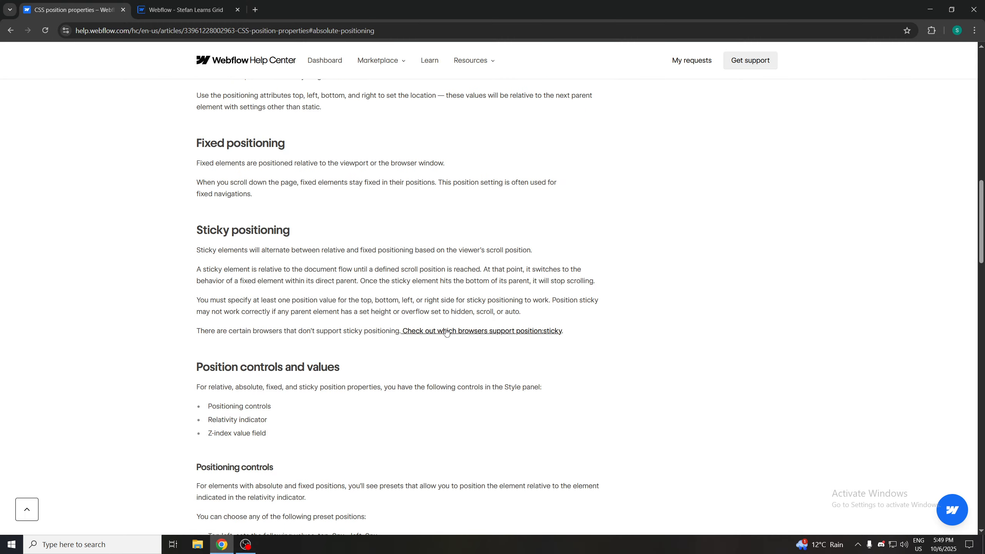
scroll(258, 359, down, 3)
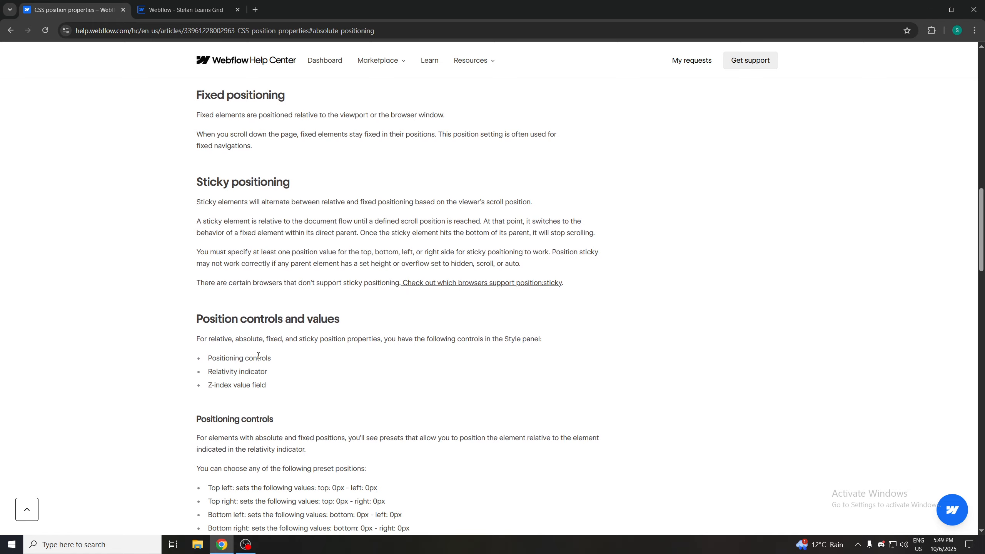
scroll(258, 359, down, 15)
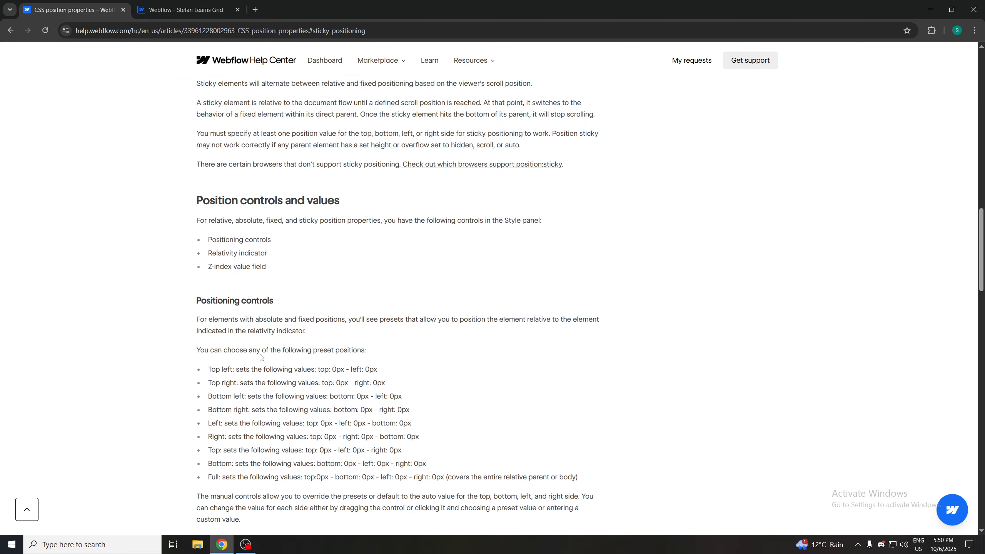
scroll(267, 353, up, 18)
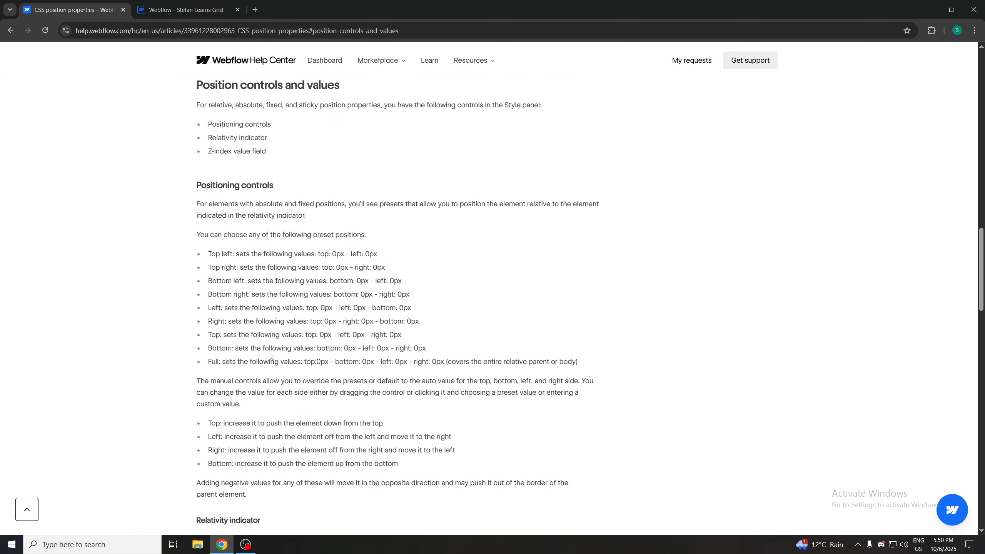
scroll(274, 356, up, 15)
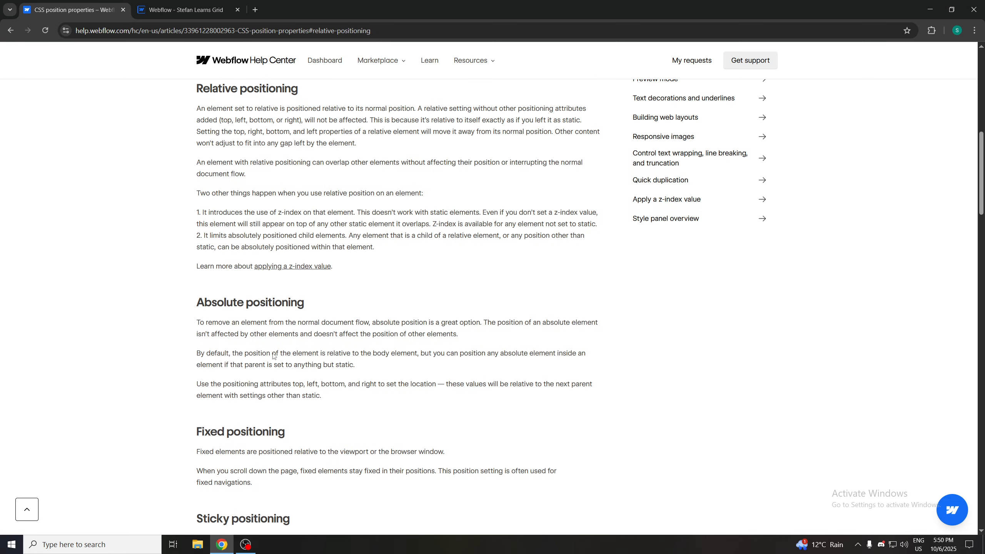
scroll(274, 354, up, 2)
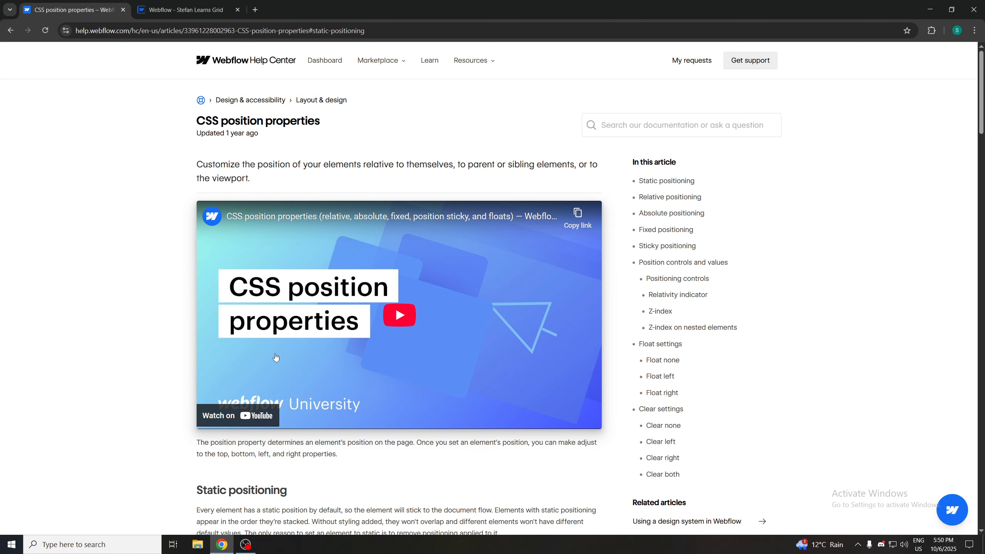
scroll(276, 356, down, 5)
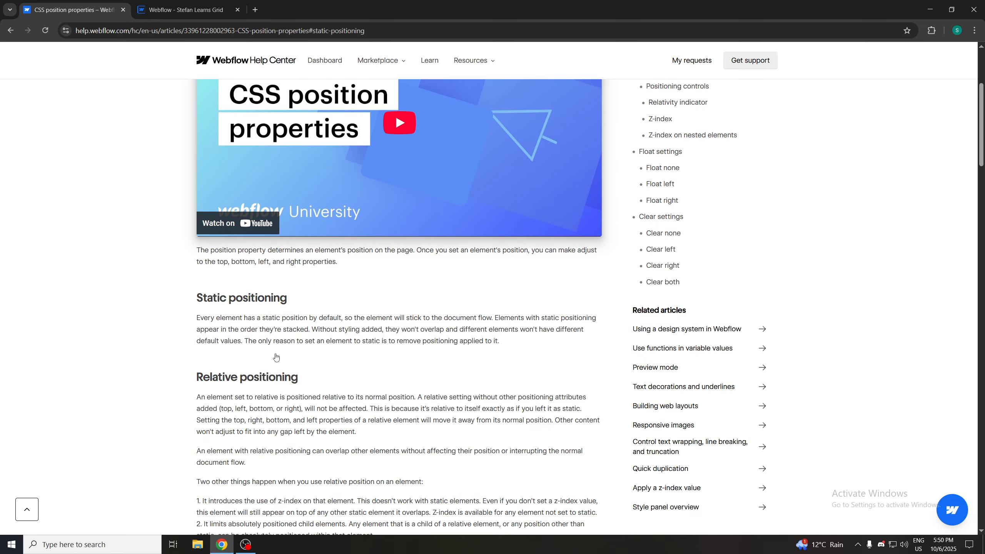
scroll(276, 357, down, 1)
Return to the Grid help article and review its overlap grid children section
click(185, 10)
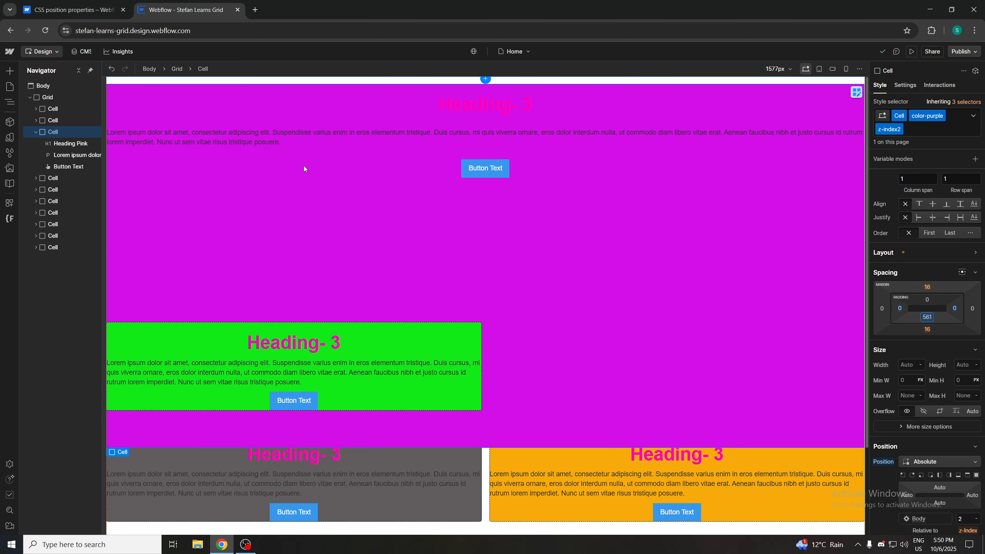
click(70, 10)
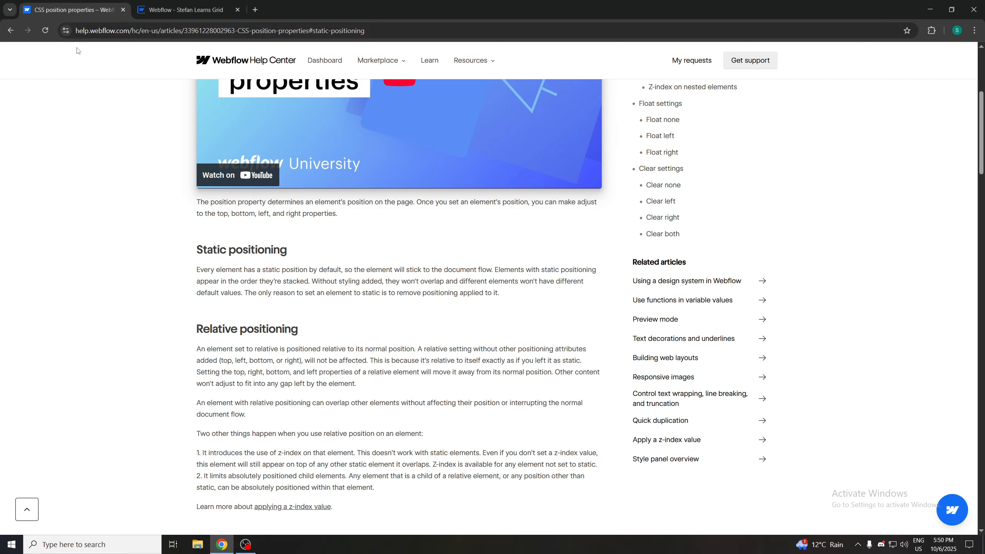
click(10, 30)
scroll(378, 274, down, 2)
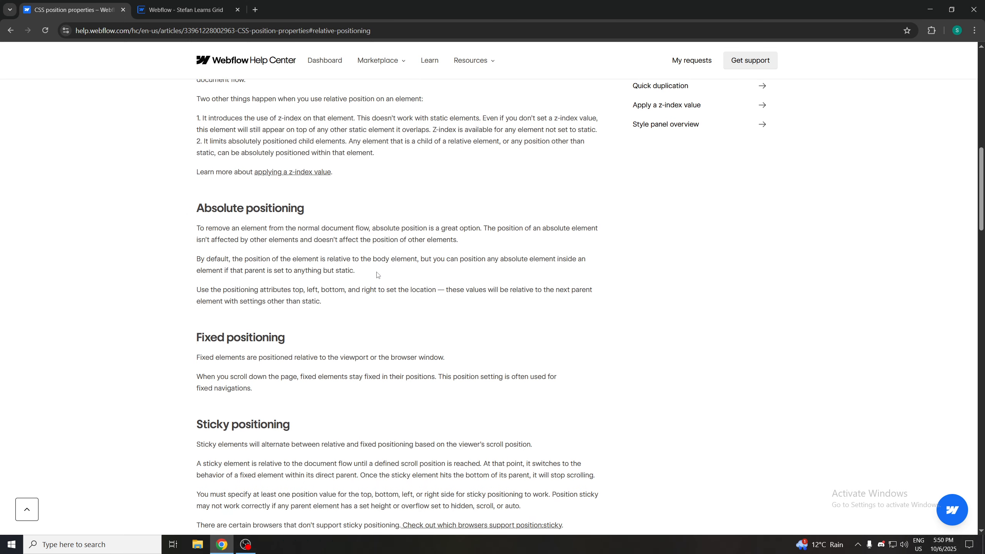
scroll(378, 275, down, 1)
click(10, 31)
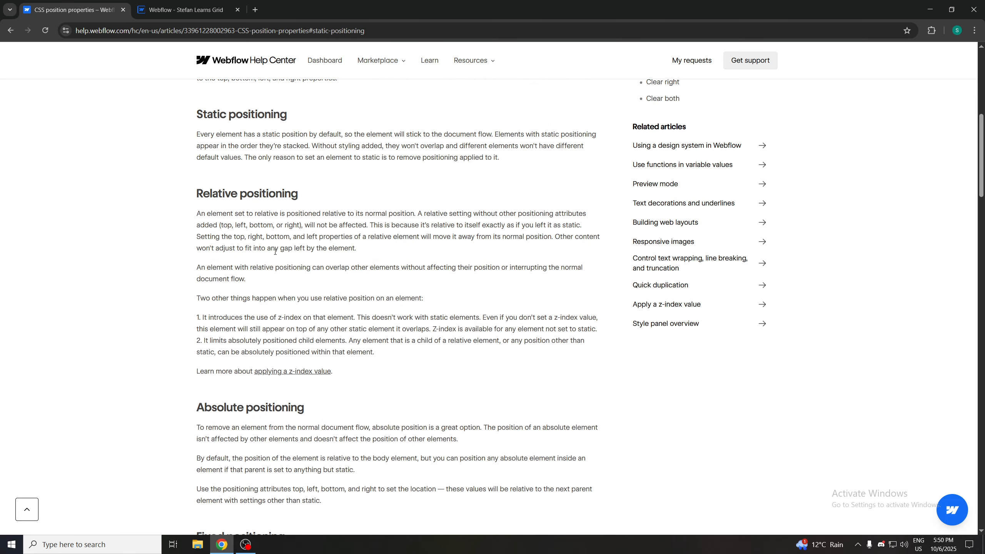
click(11, 31)
scroll(307, 250, down, 3)
scroll(308, 250, down, 3)
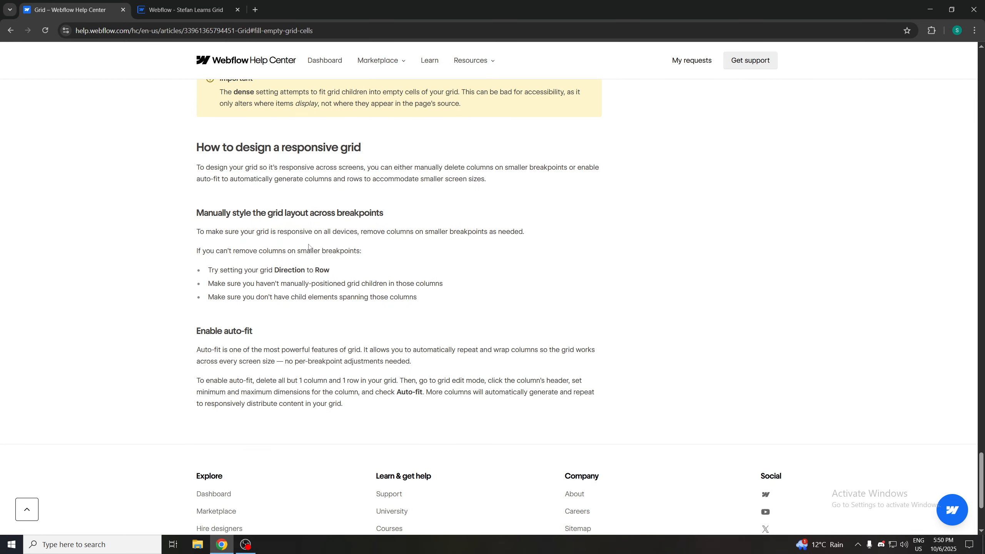
scroll(310, 246, up, 3)
scroll(272, 151, up, 3)
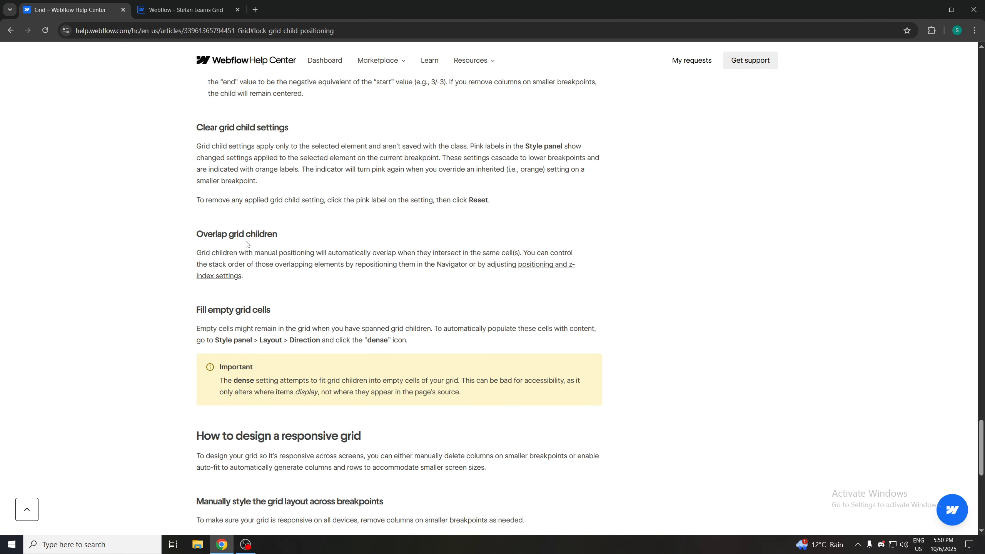
scroll(266, 197, up, 2)
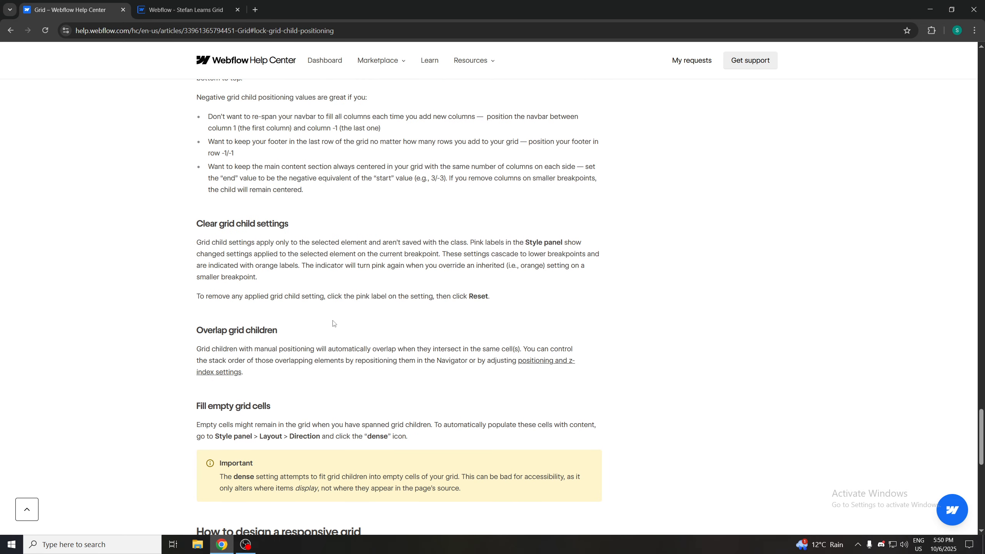
scroll(290, 380, down, 1)
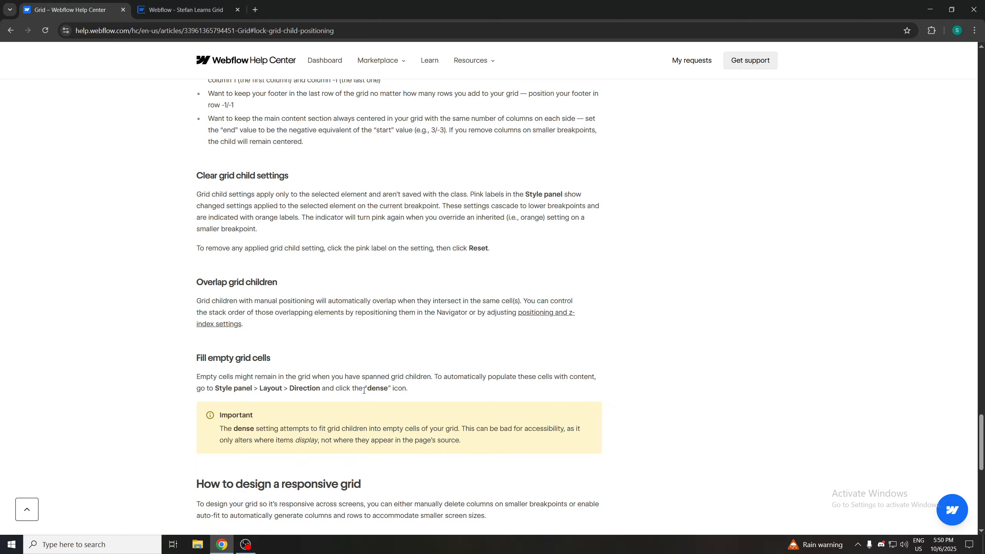
scroll(364, 390, down, 1)
Reset the purple Cell's bottom padding in the designer
click(216, 11)
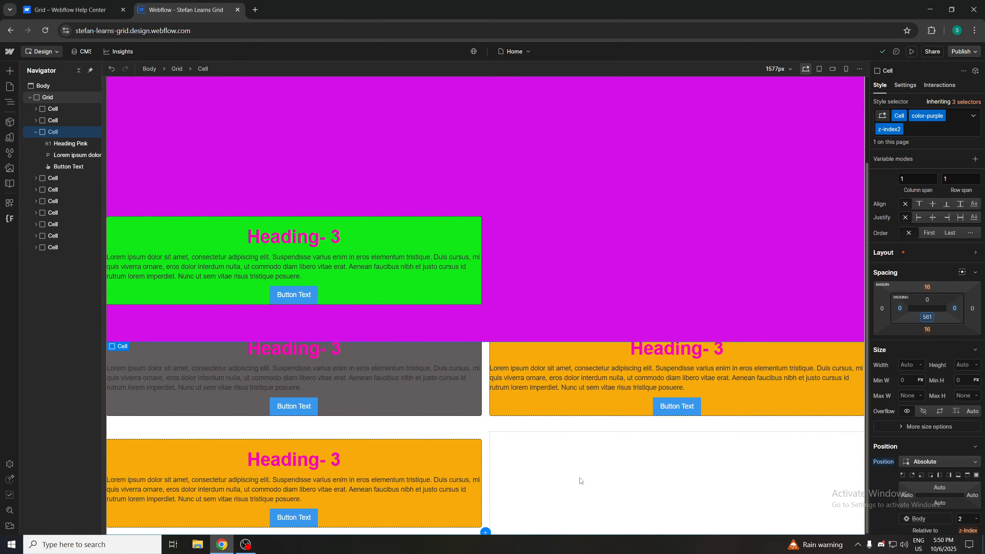
click(578, 460)
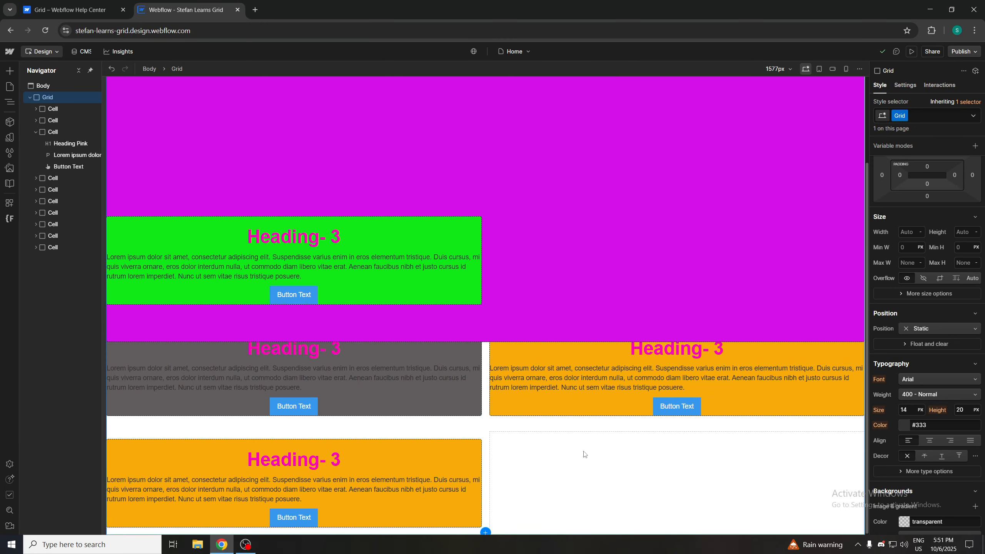
scroll(523, 368, up, 2)
scroll(528, 372, down, 1)
scroll(527, 371, up, 1)
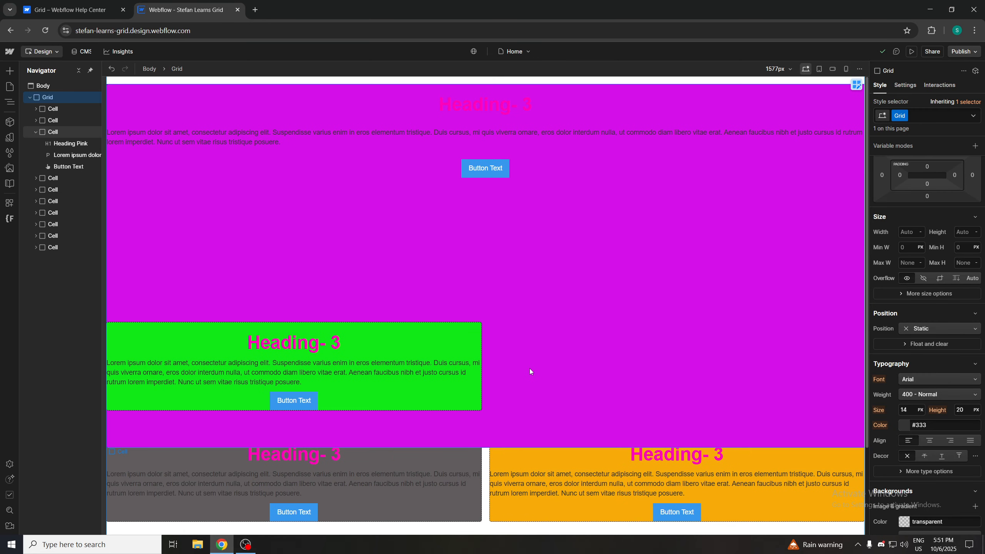
click(537, 366)
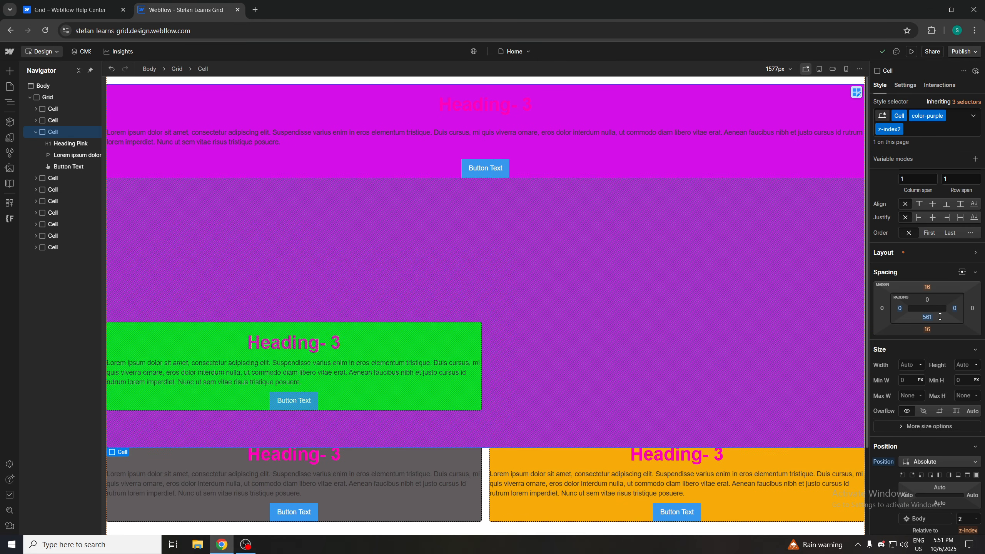
click(929, 318)
click(927, 317)
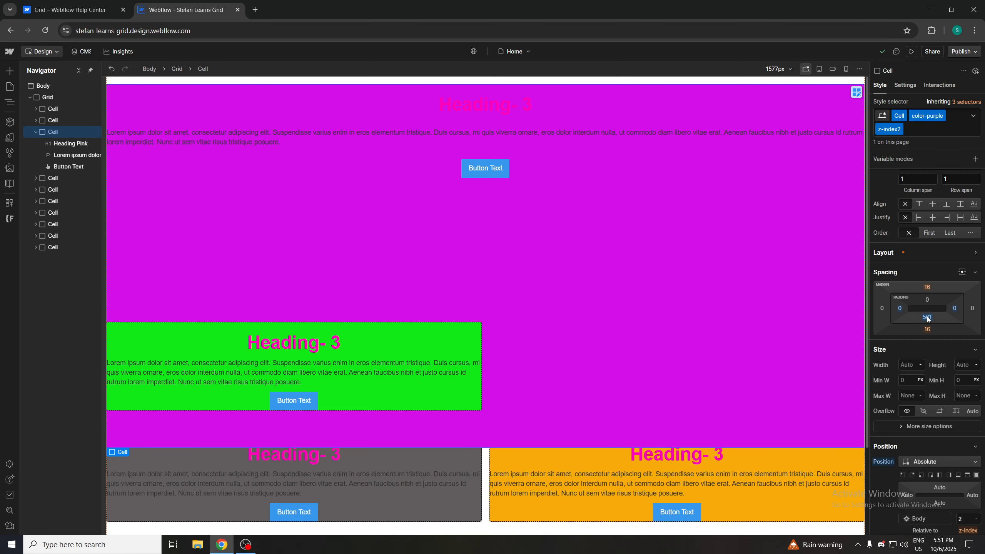
alt+click(926, 316)
scroll(557, 262, down, 3)
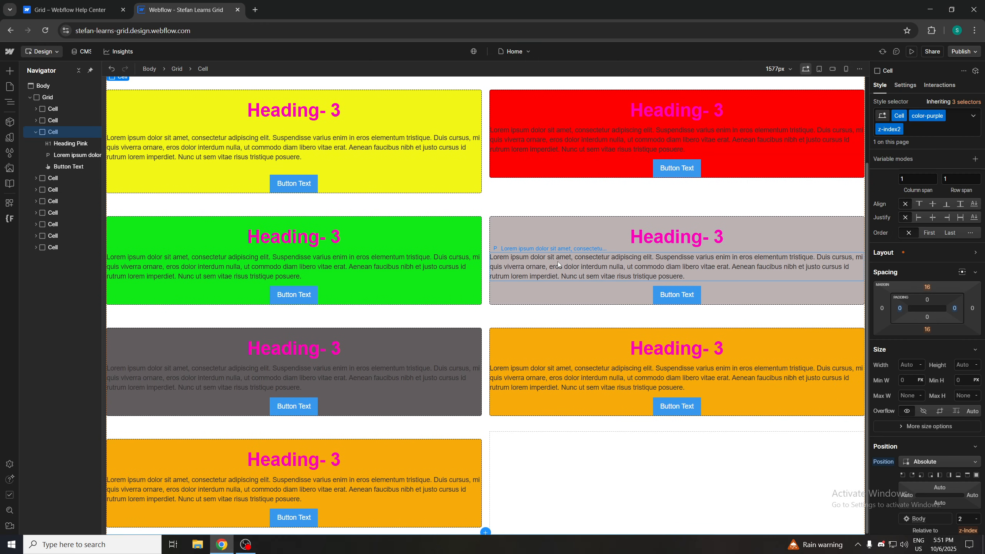
Select the Grid and set it to 3 columns
scroll(879, 195, up, 2)
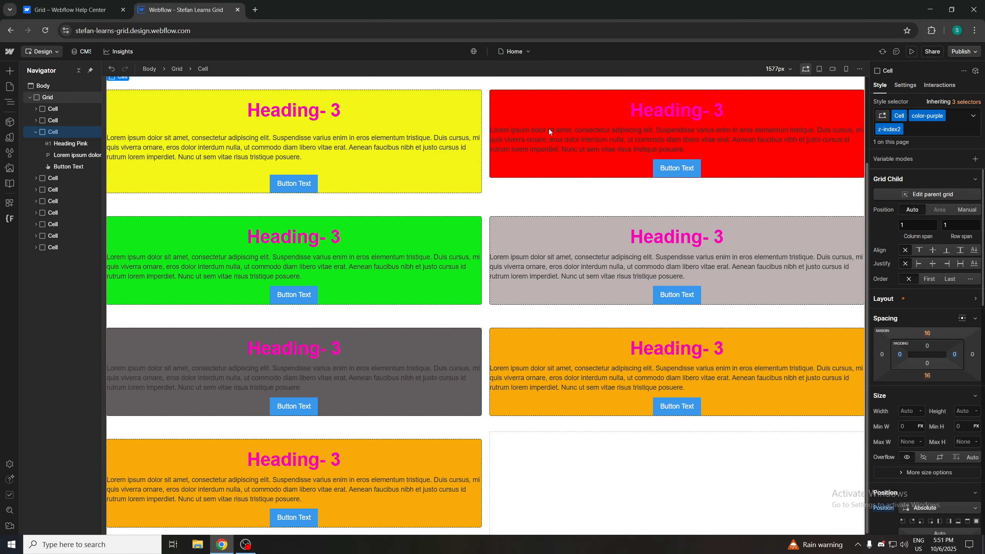
click(78, 83)
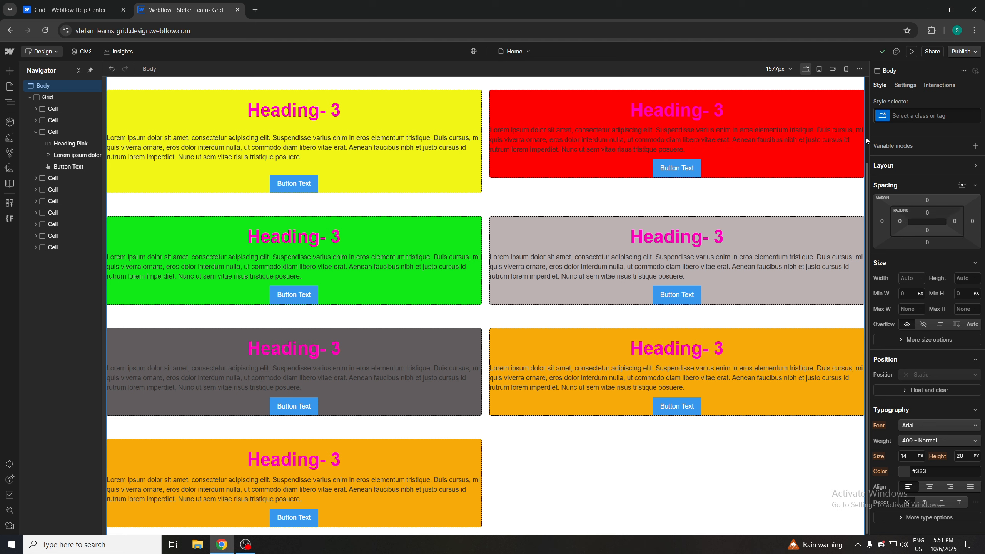
click(57, 97)
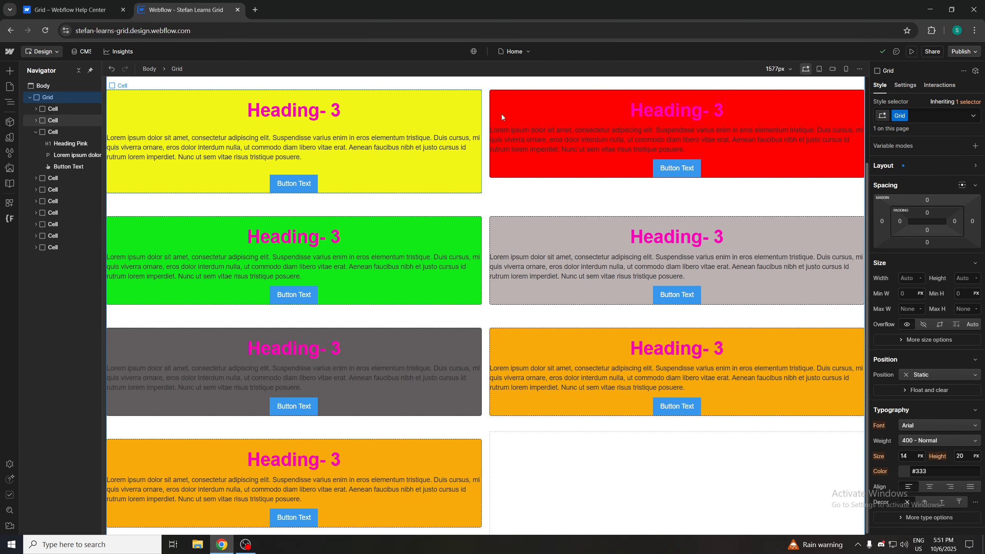
scroll(932, 374, down, 1)
scroll(915, 347, up, 1)
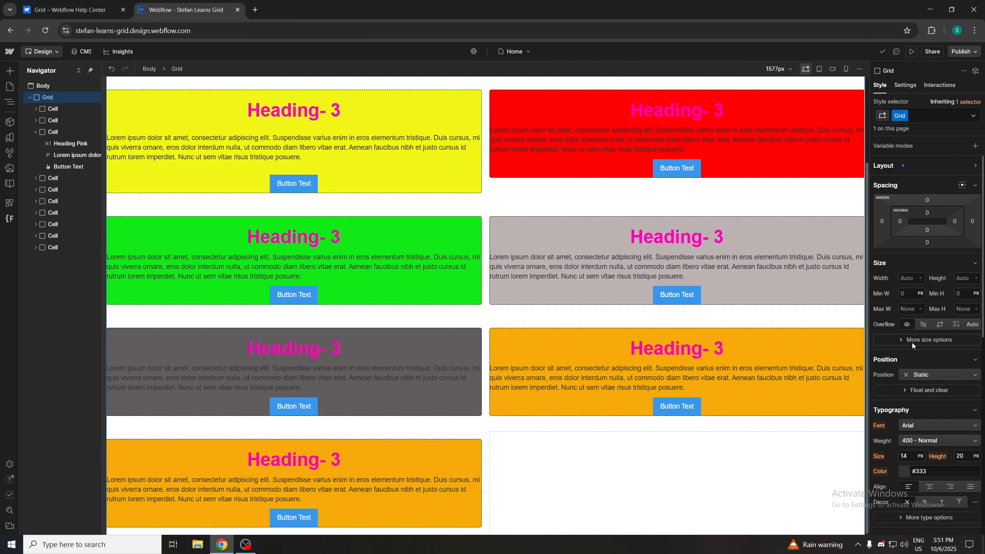
click(893, 167)
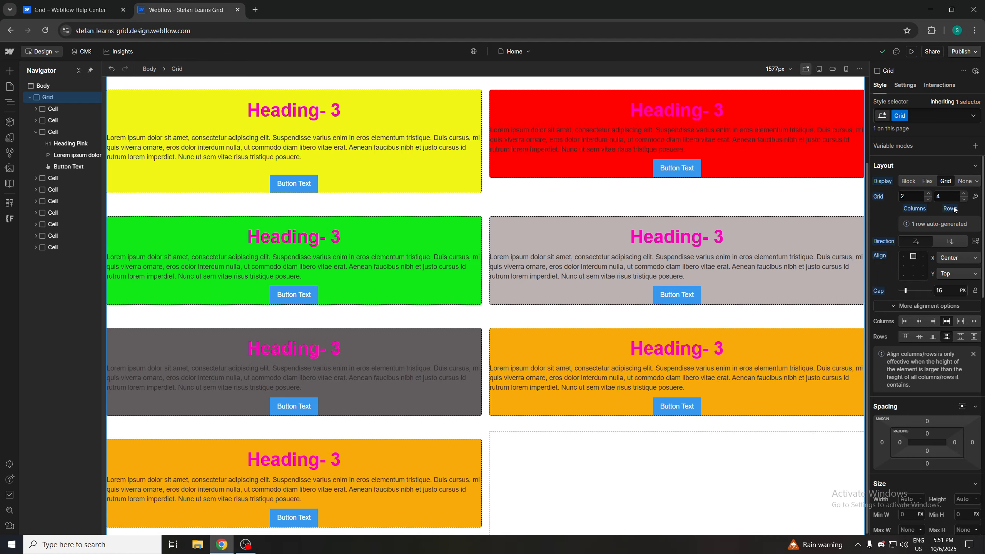
click(928, 194)
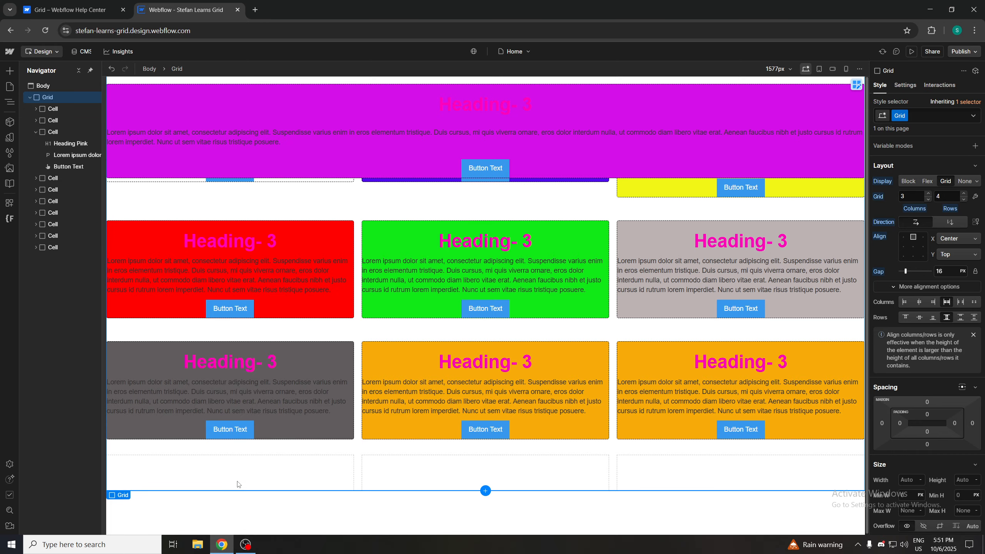
Enable the dense direction option on the Grid so items fill empty cells
key(ctrl+shift+Tab)
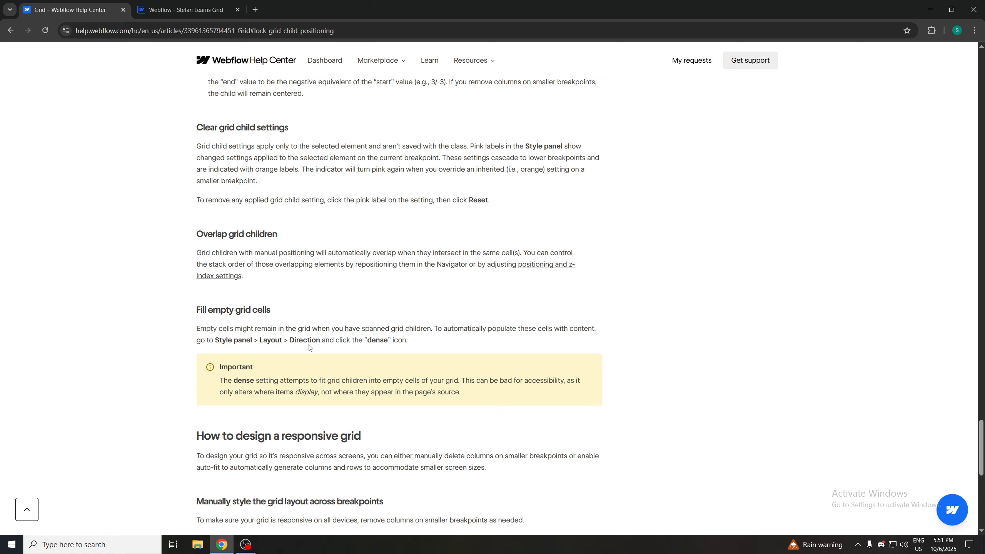
click(216, 13)
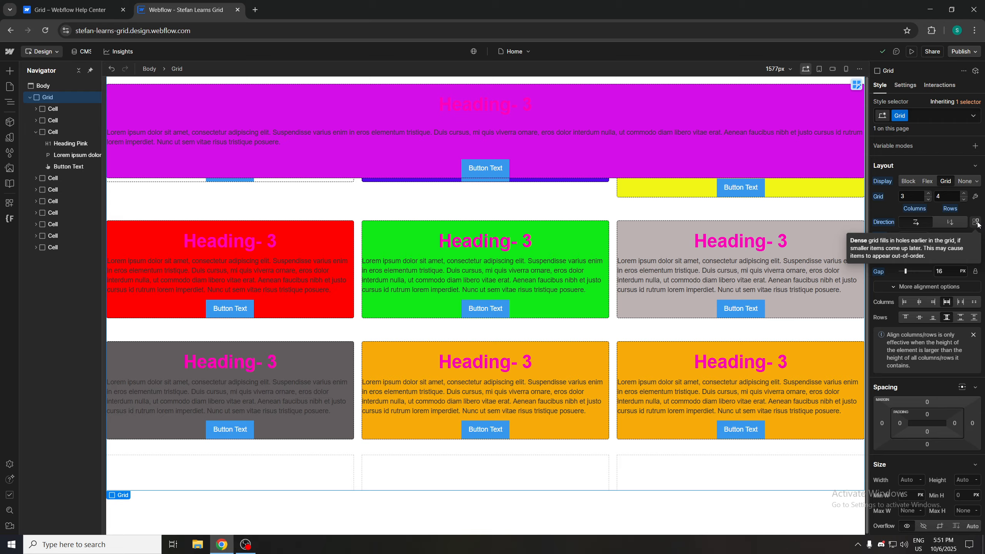
click(976, 223)
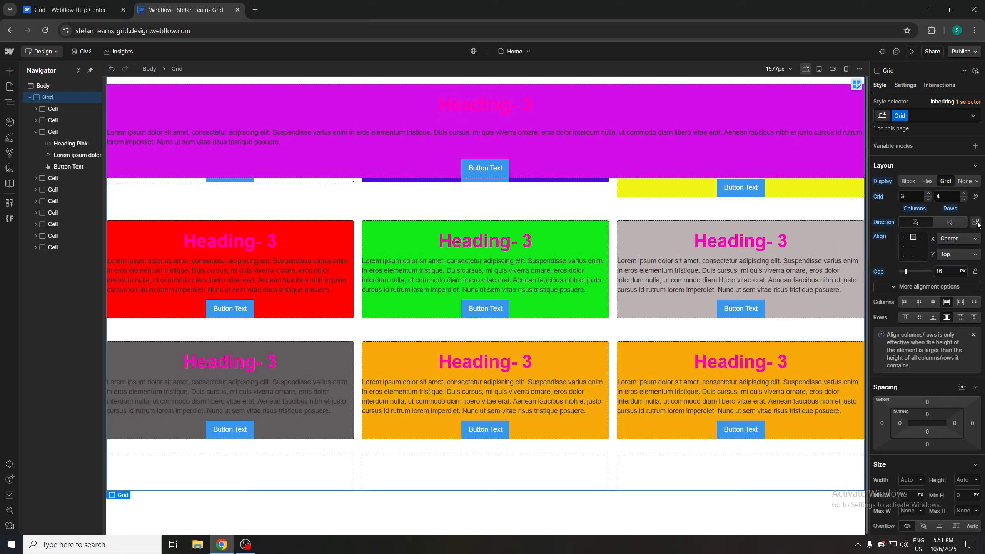
Read the help article's responsive grid and enable auto-fit sections
click(80, 12)
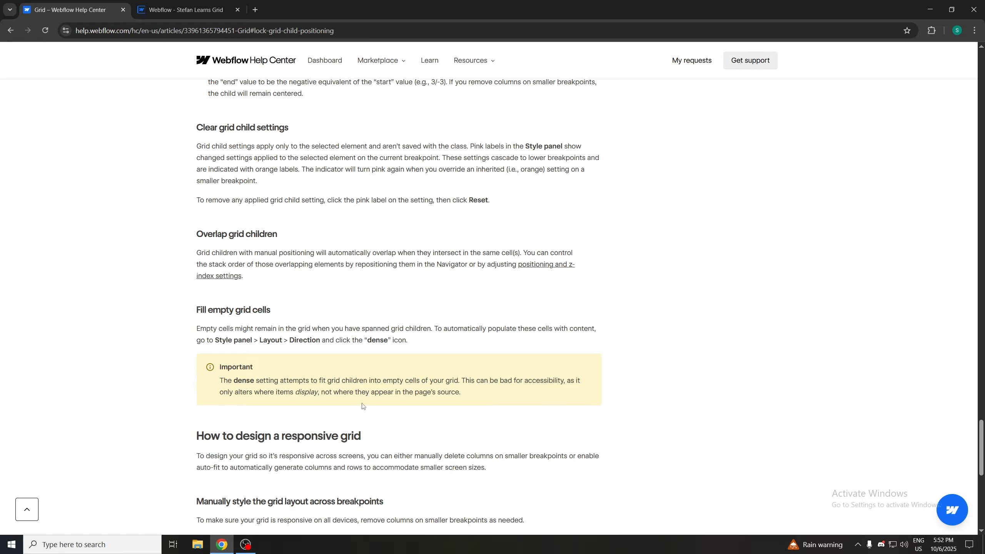
scroll(256, 407, down, 4)
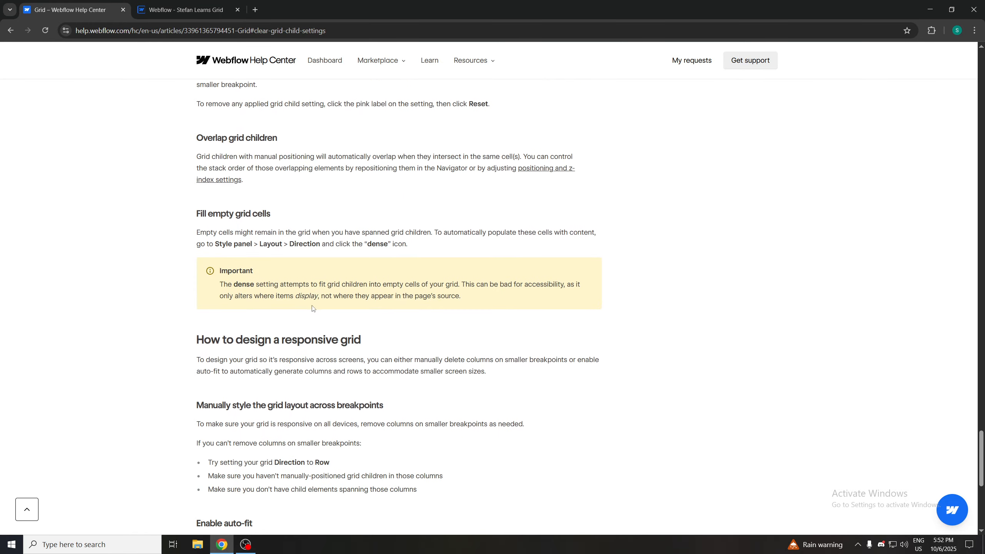
scroll(330, 289, down, 2)
scroll(303, 271, up, 1)
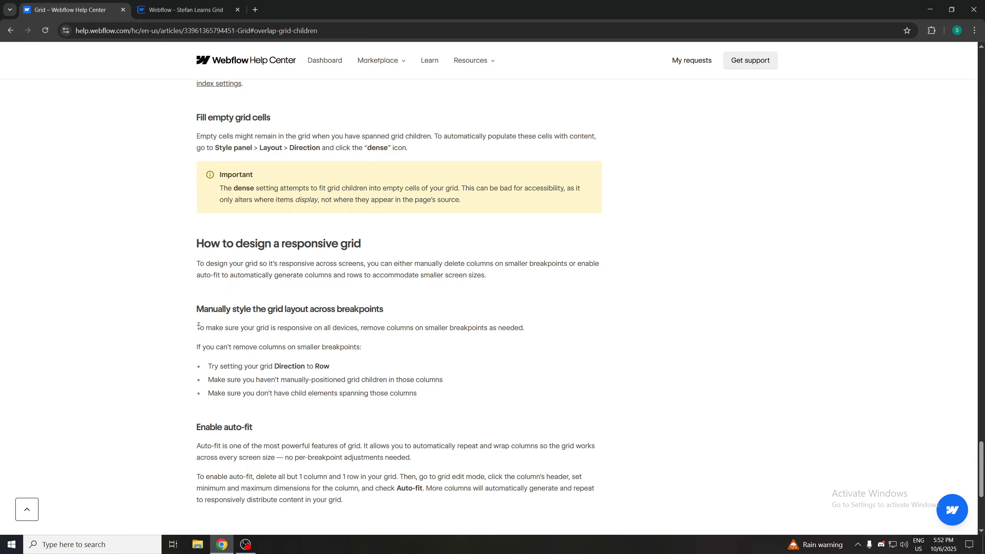
drag(195, 328, 397, 342)
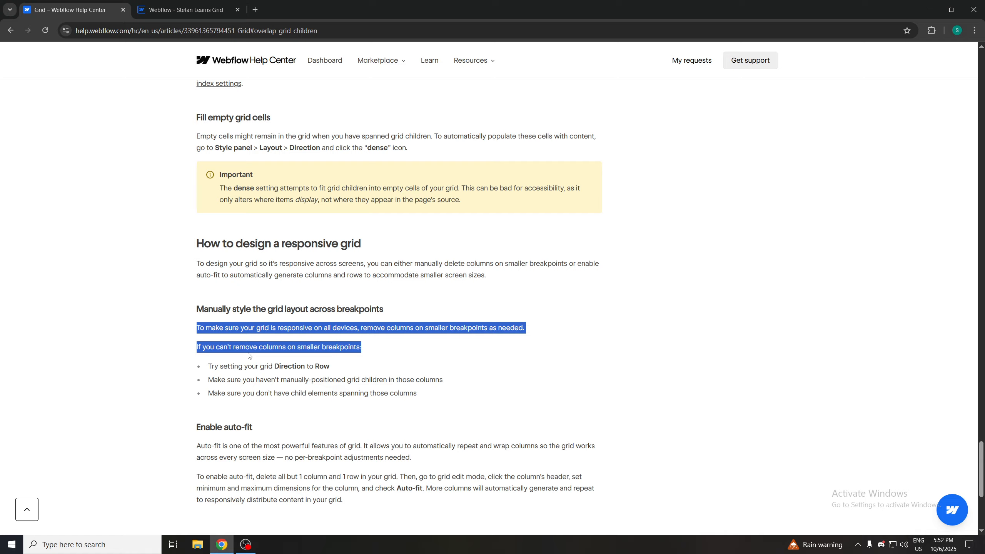
click(386, 370)
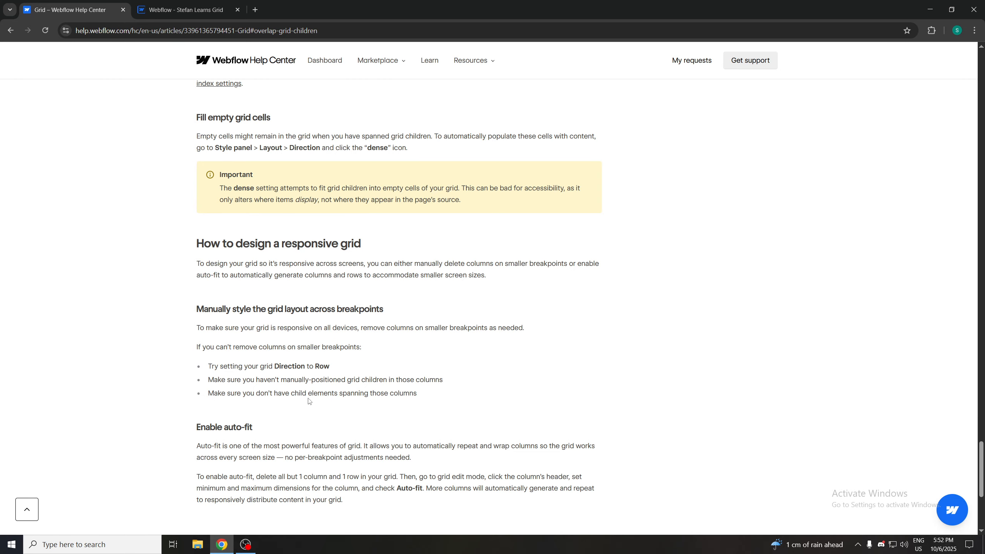
scroll(404, 408, down, 2)
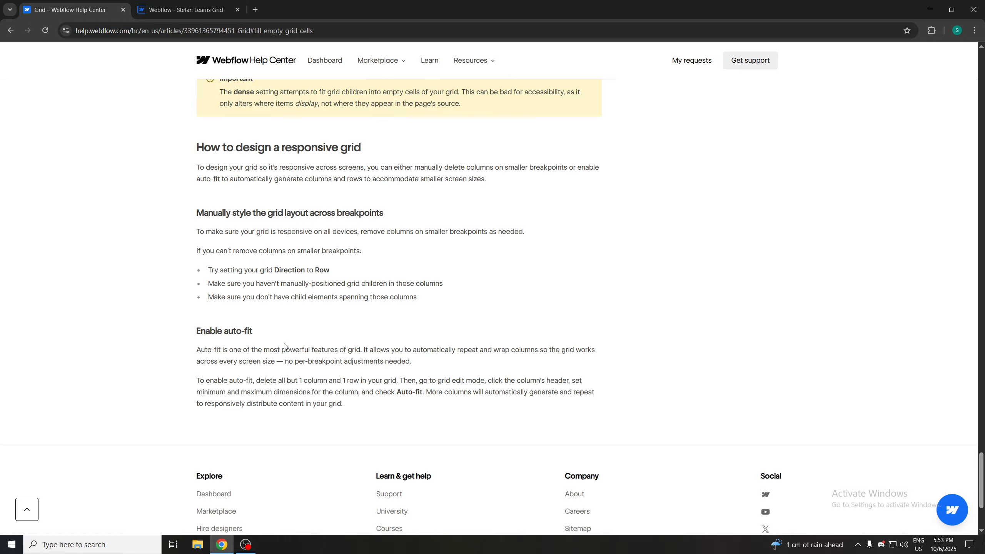
scroll(285, 345, down, 1)
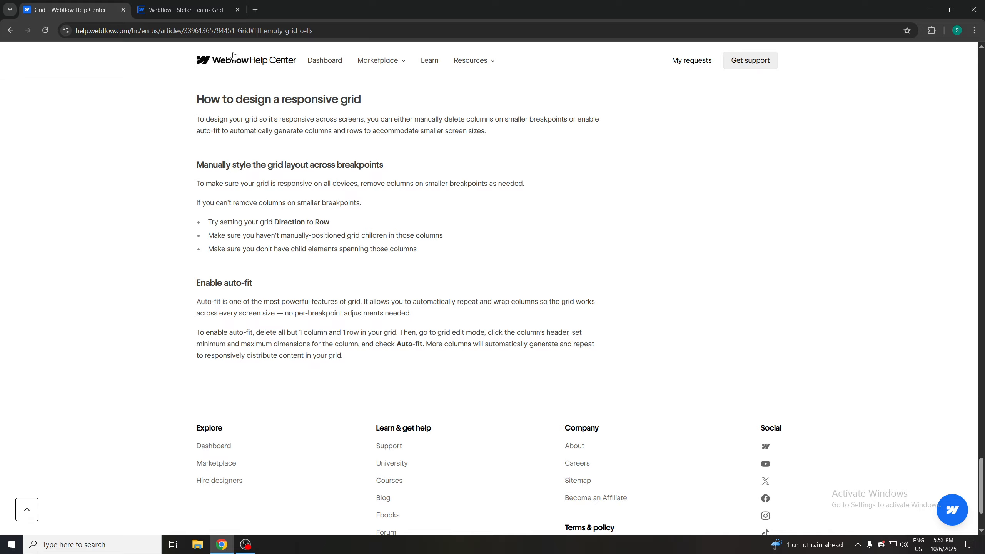
Set the Grid to 1 column and 1 row
click(191, 5)
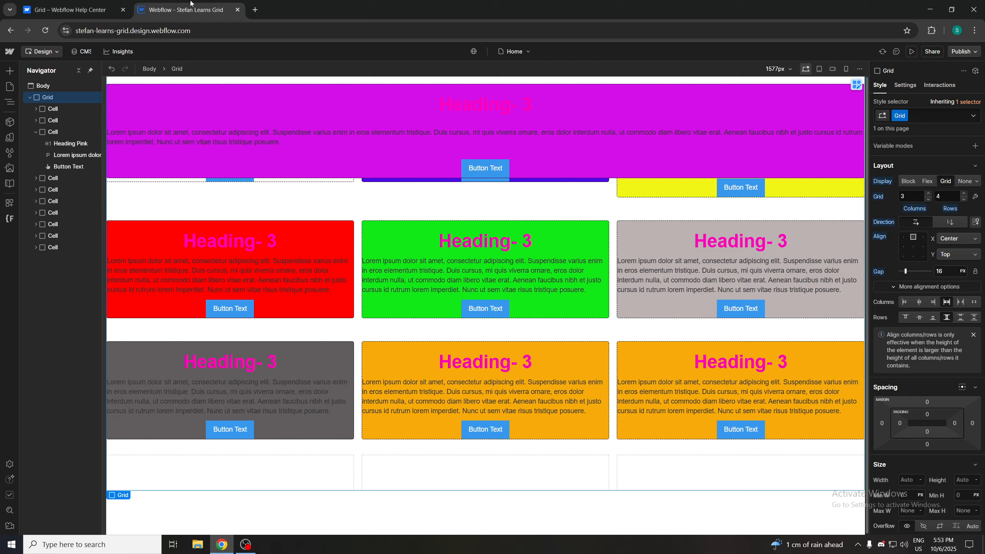
click(60, 109)
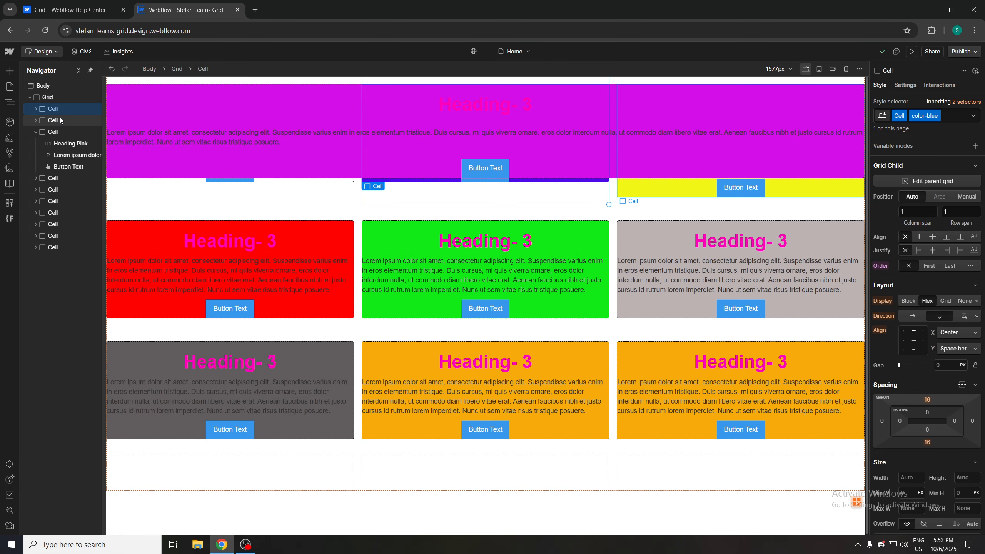
click(37, 132)
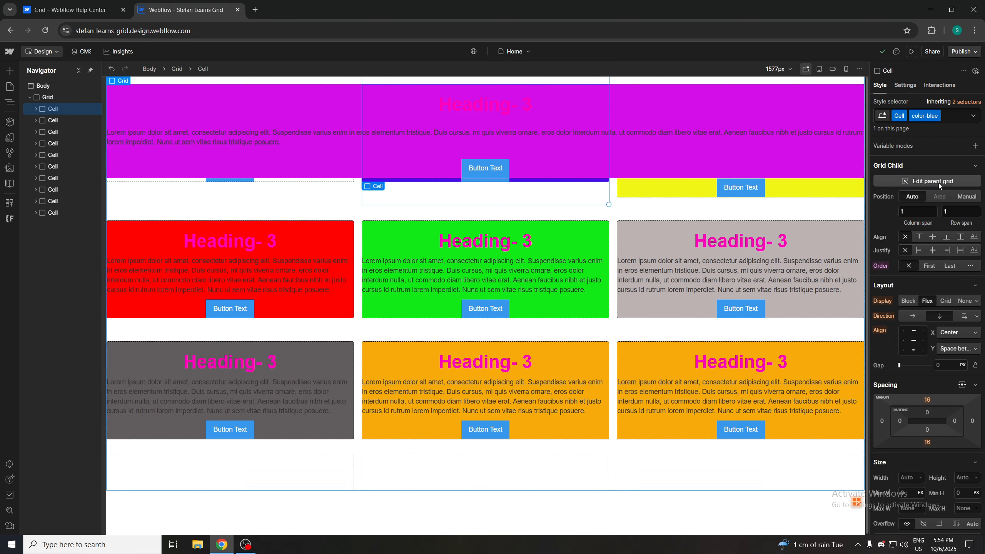
click(58, 97)
click(922, 198)
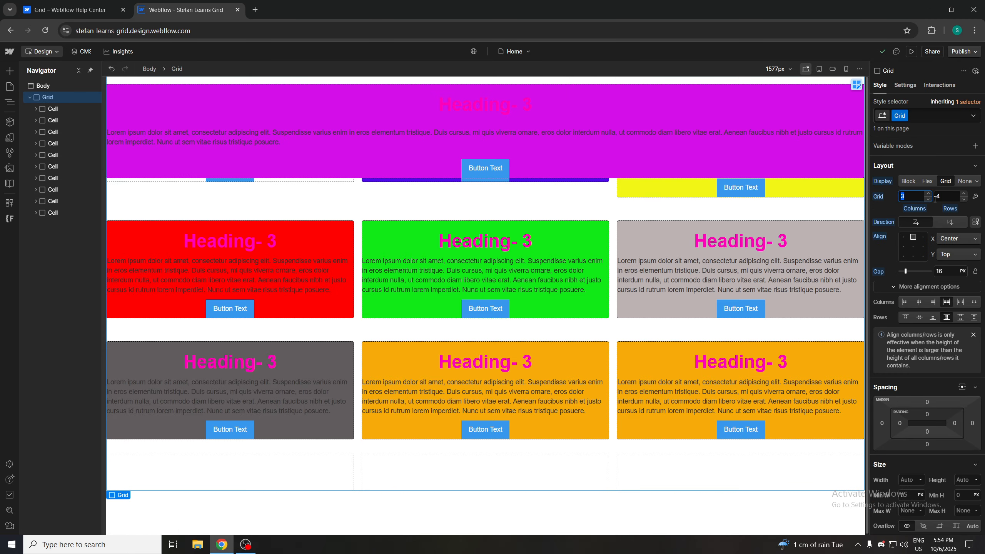
text(1)
click(946, 197)
text(1)
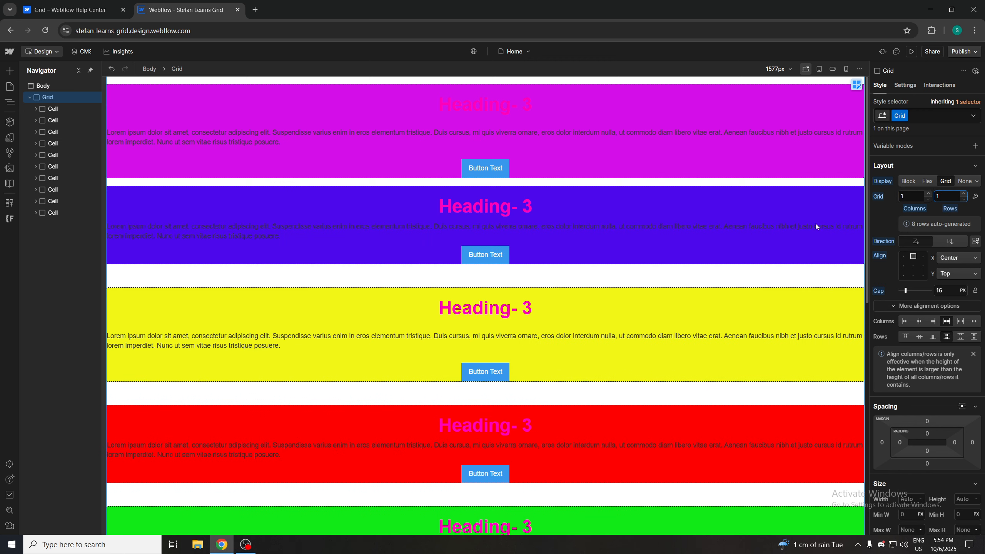
Delete seven of the Grid's Cells, keeping the first three
scroll(392, 261, down, 6)
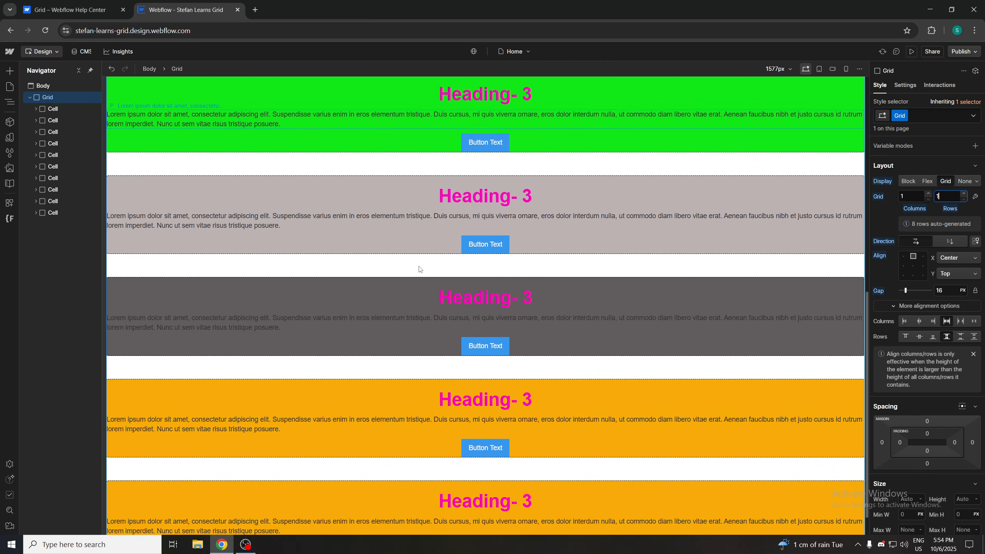
scroll(421, 268, up, 9)
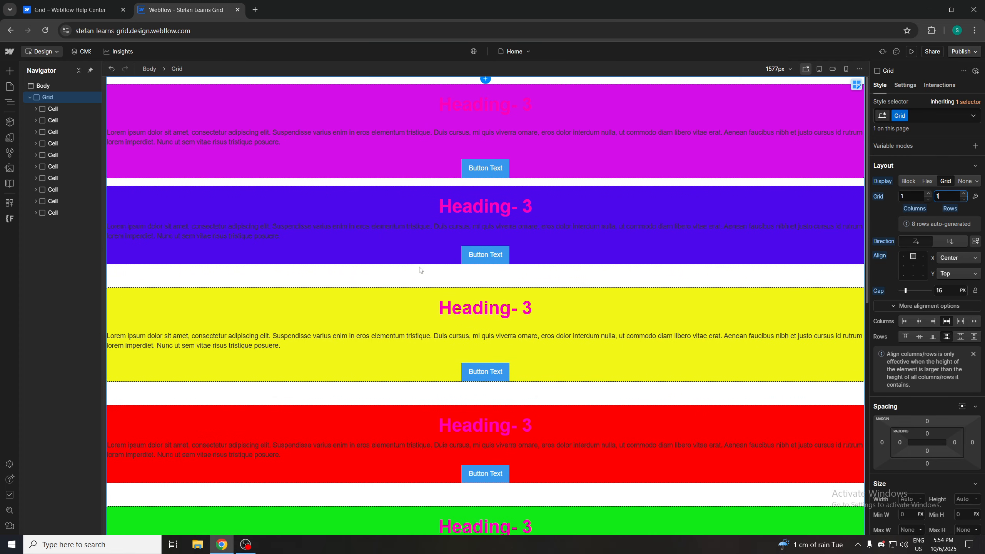
key(BackSpace)
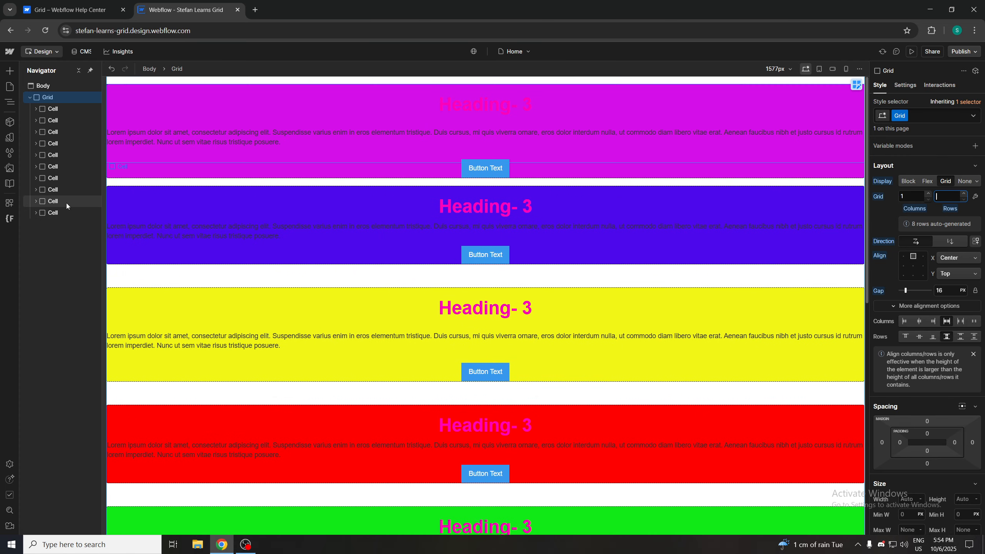
click(56, 203)
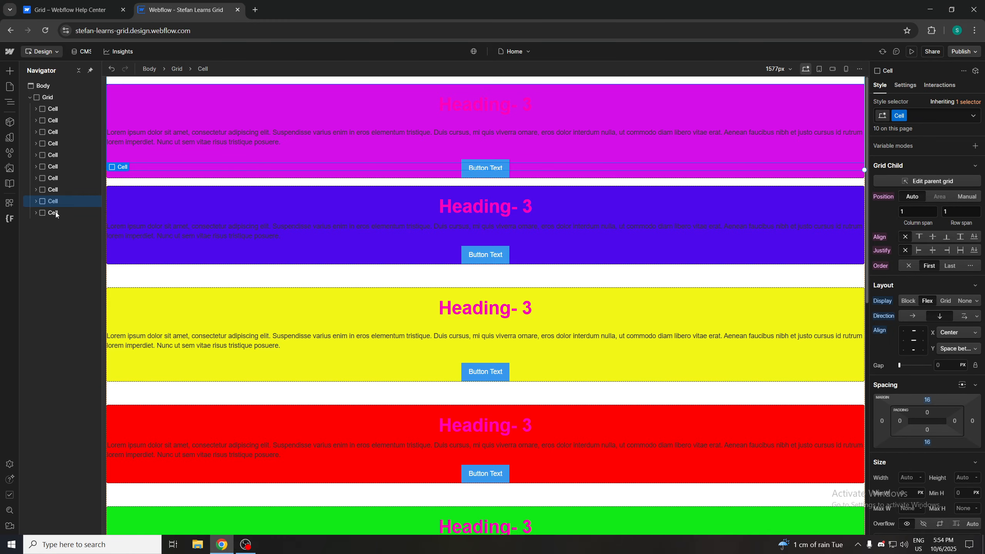
key(Delete)
key(Delete)
key(Delete)
key(Delete)
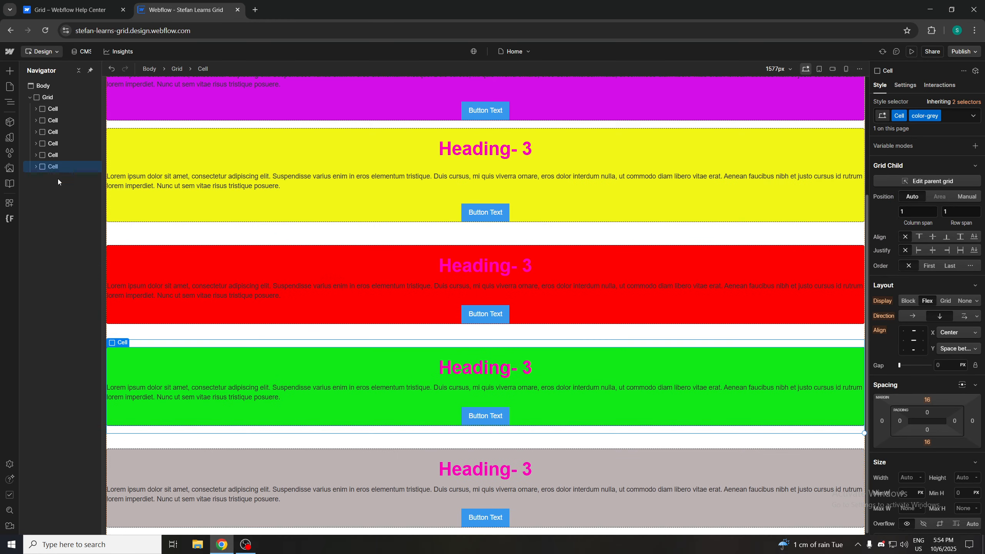
key(Delete)
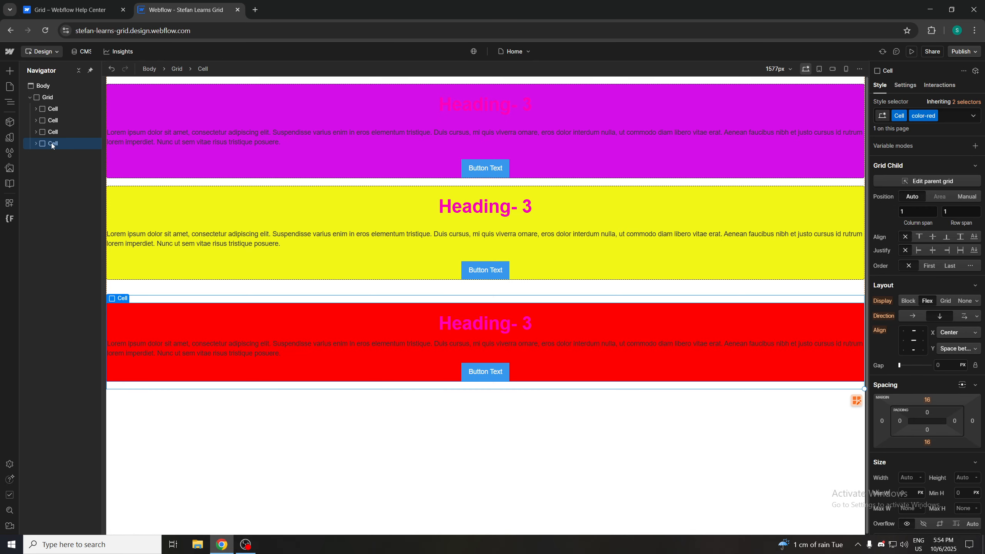
key(Delete)
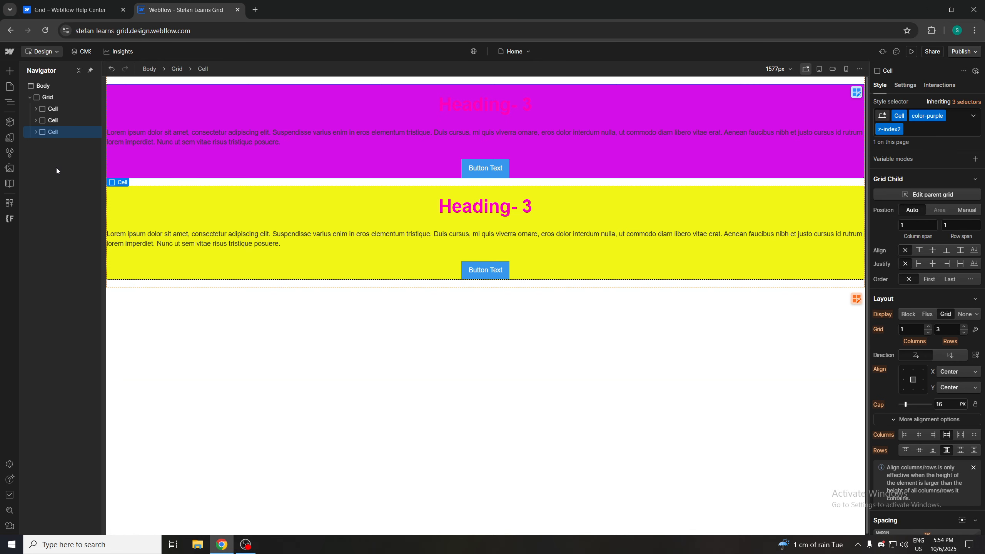
Open the Grid's edit mode while comparing it with the help article's auto-fit instructions
click(312, 211)
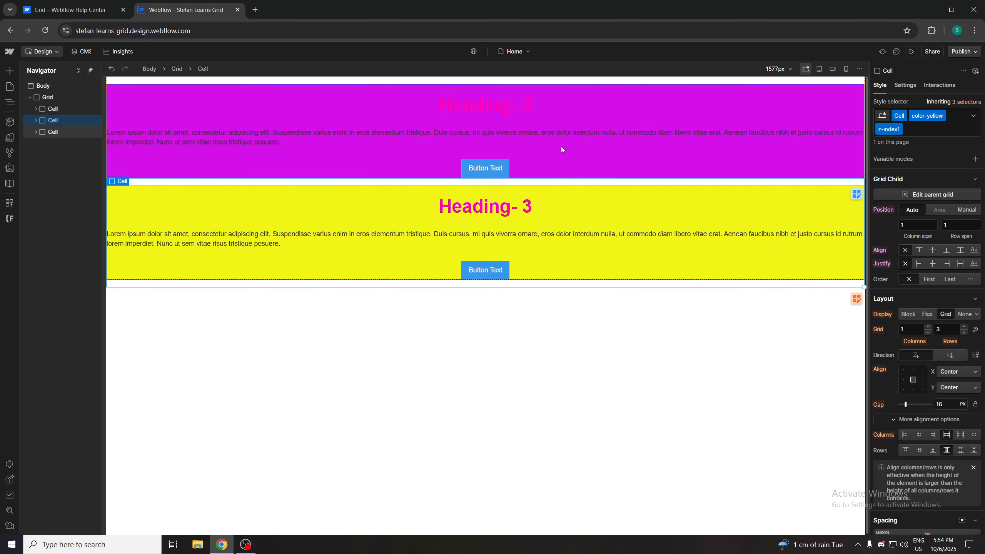
click(54, 98)
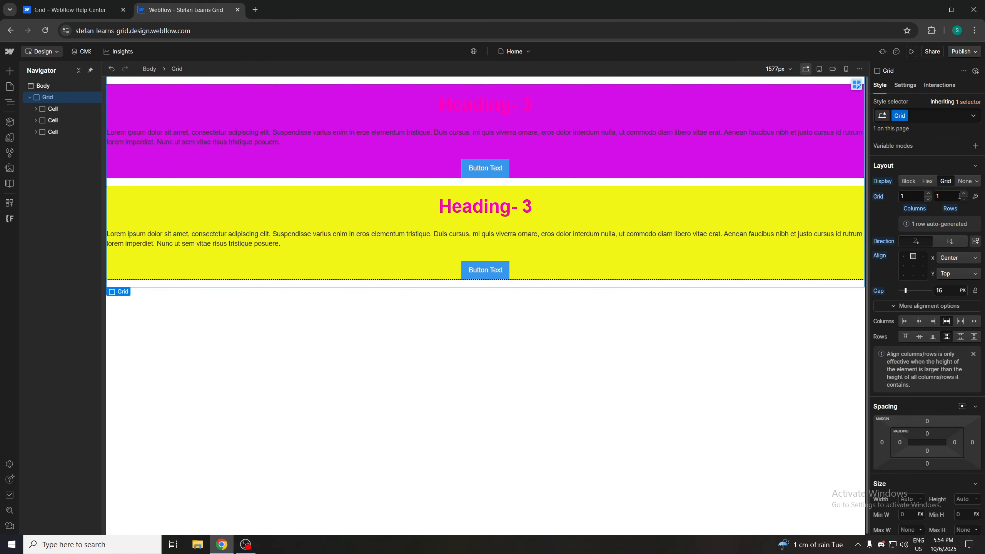
click(975, 196)
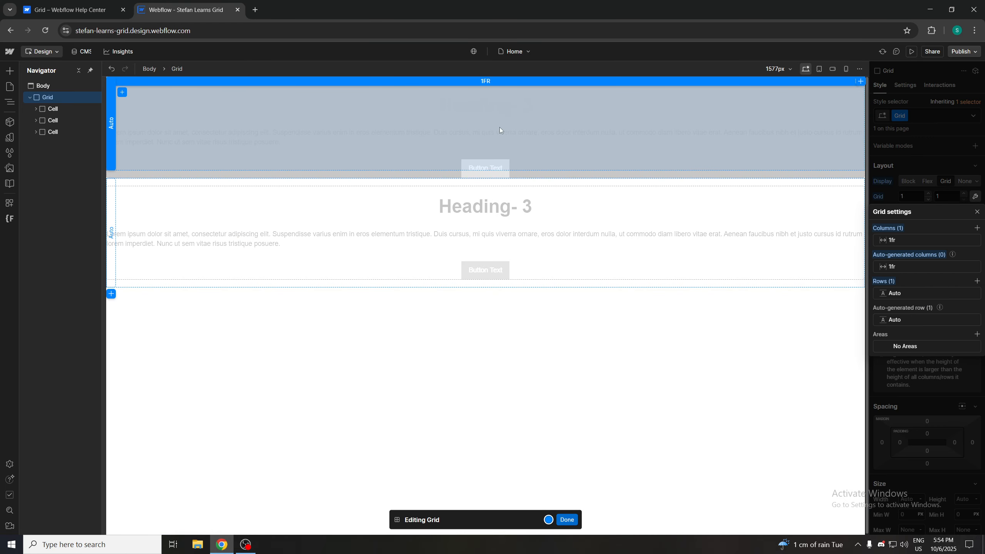
key(Escape)
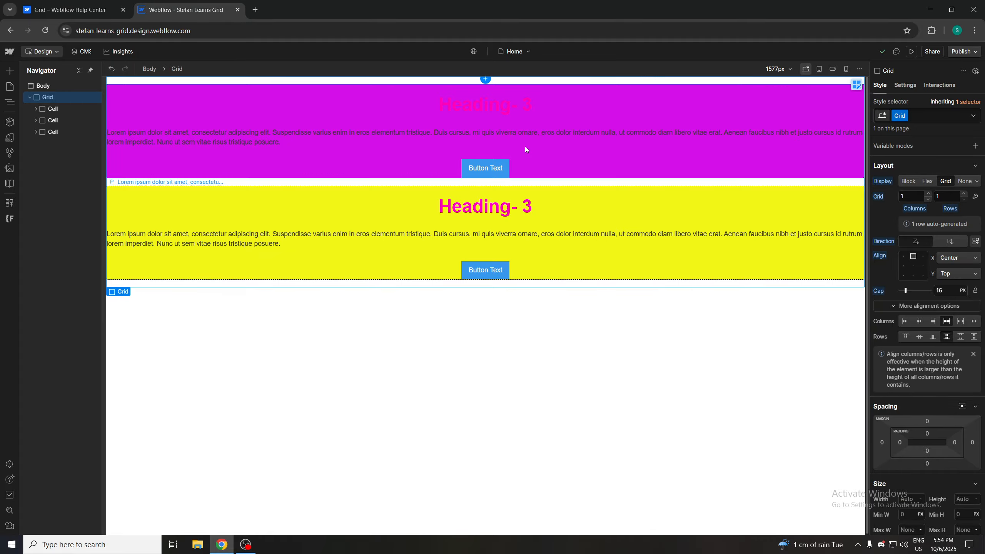
click(93, 10)
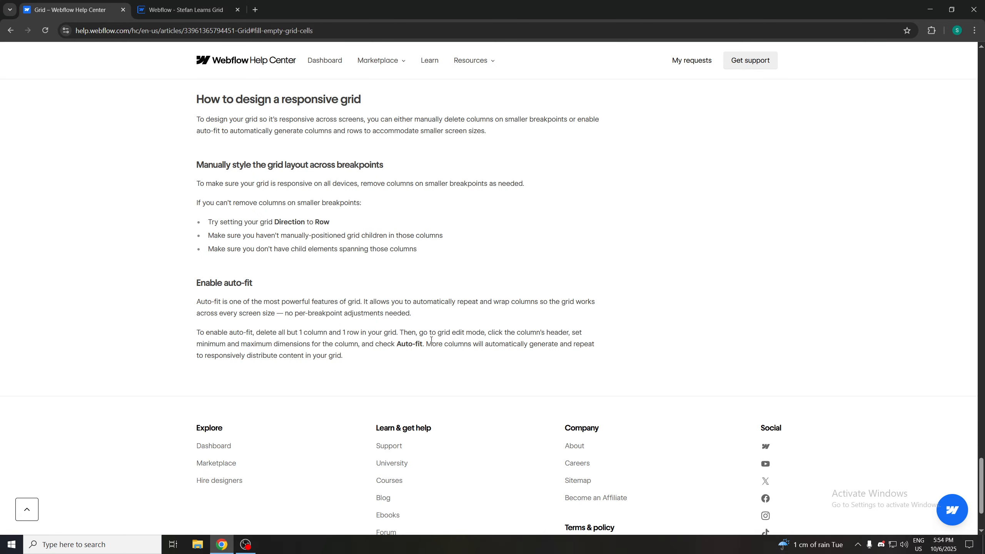
click(181, 10)
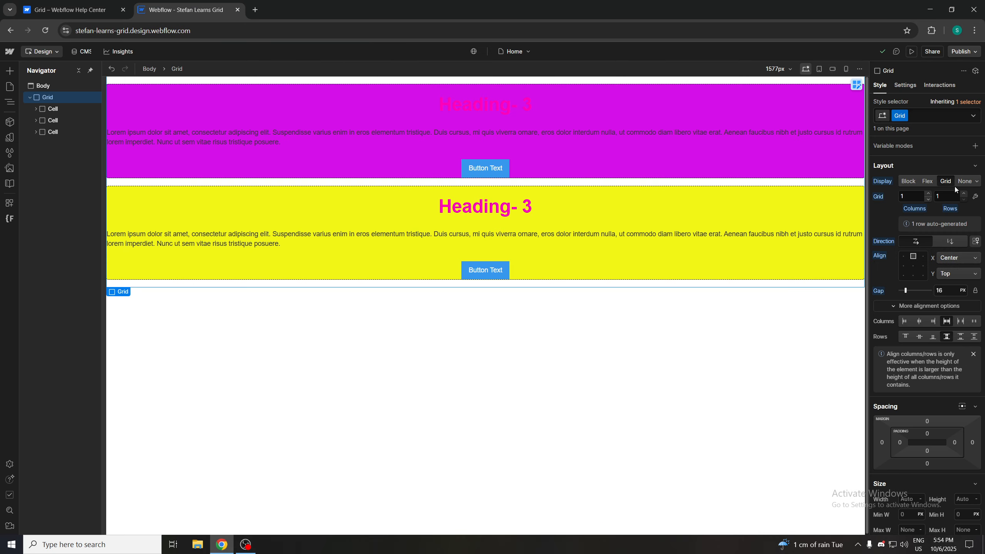
click(976, 197)
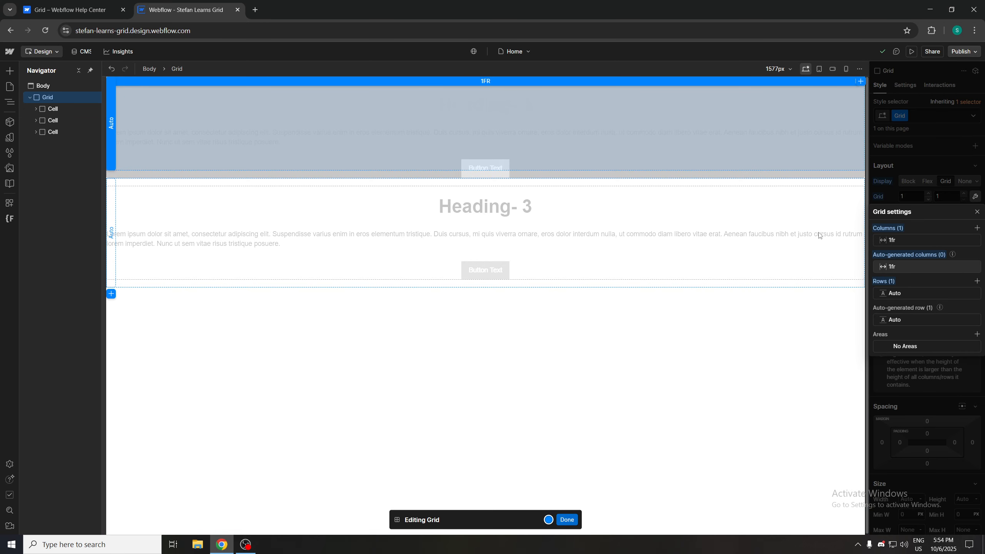
click(68, 10)
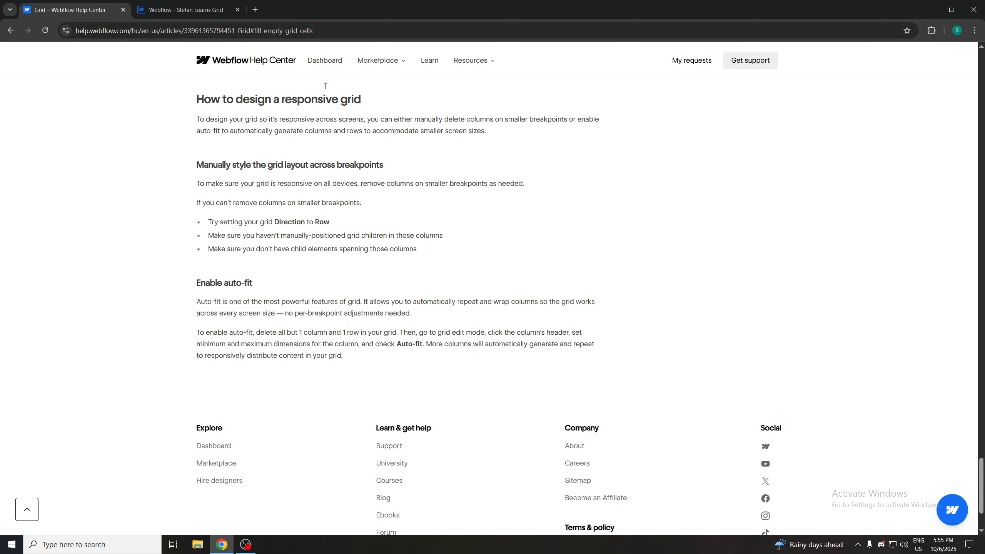
key(ctrl+Tab)
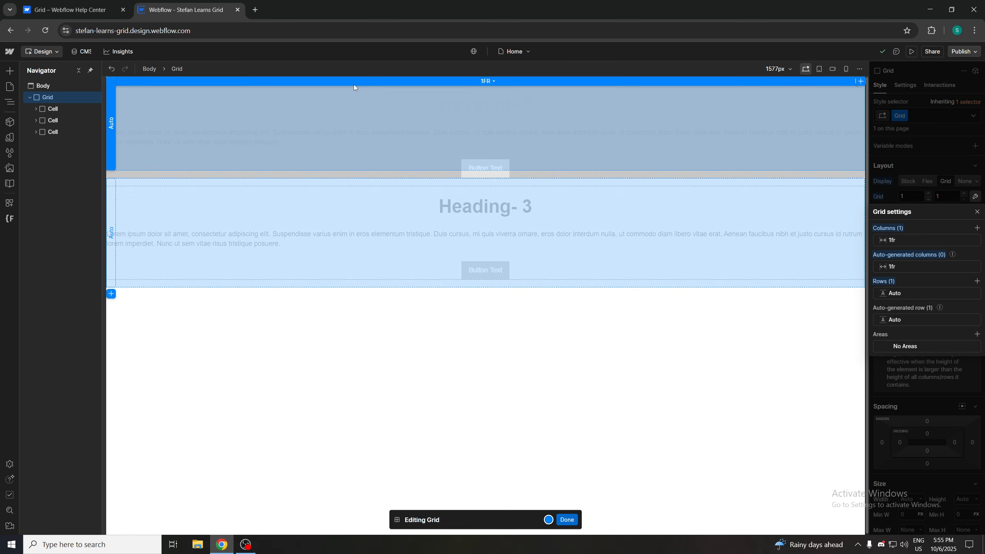
Set the Grid's single column to Min/Max sizing of 200 px to 1 fr and enable Auto-fit
click(365, 82)
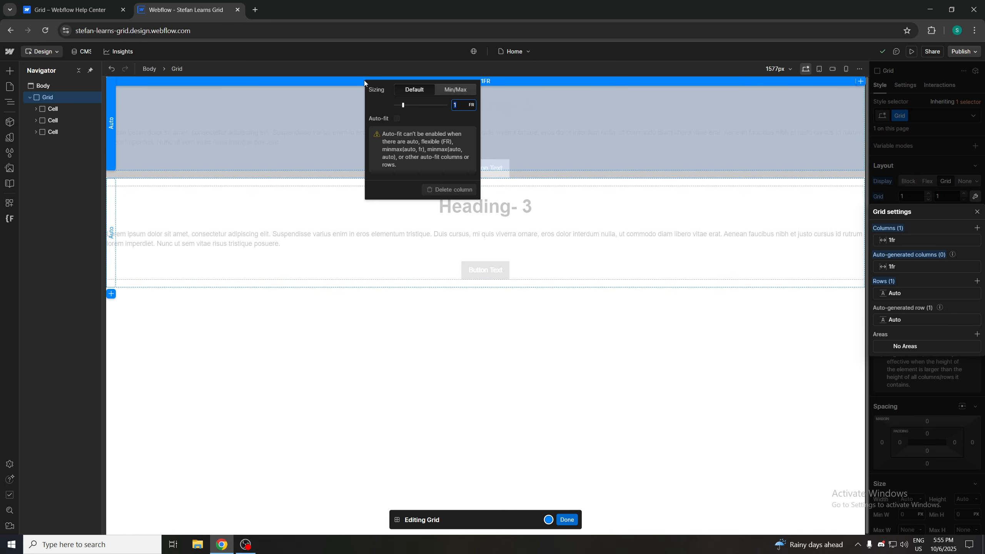
click(88, 8)
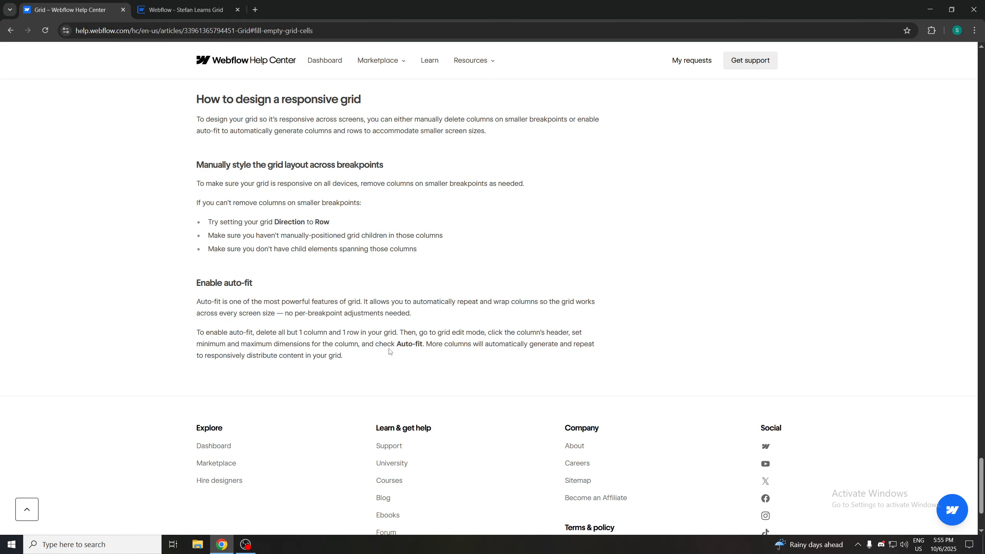
click(183, 9)
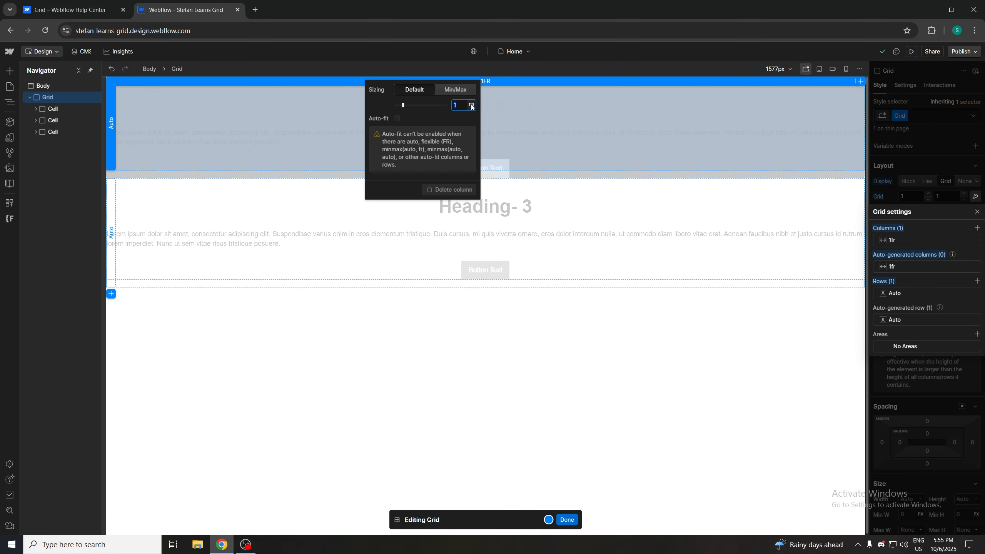
click(450, 92)
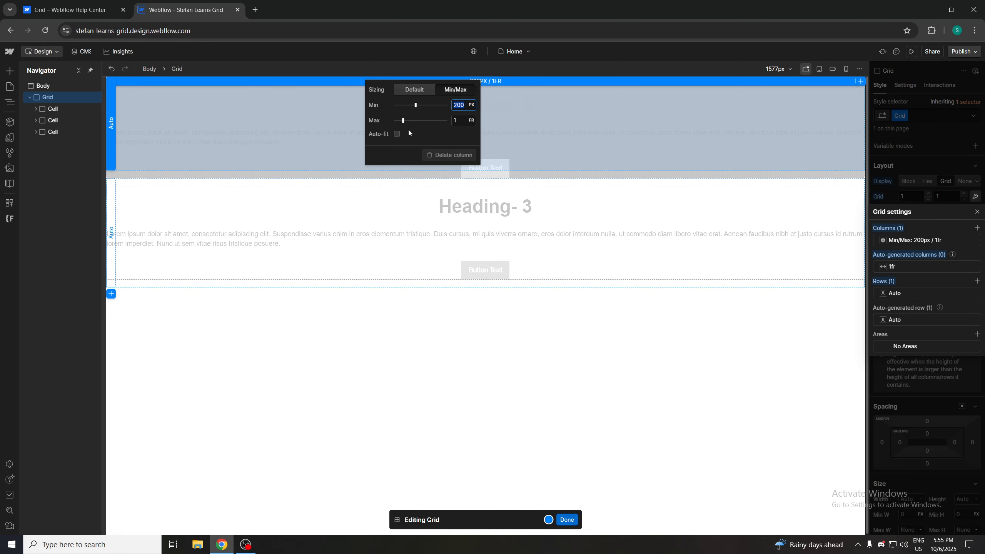
click(397, 134)
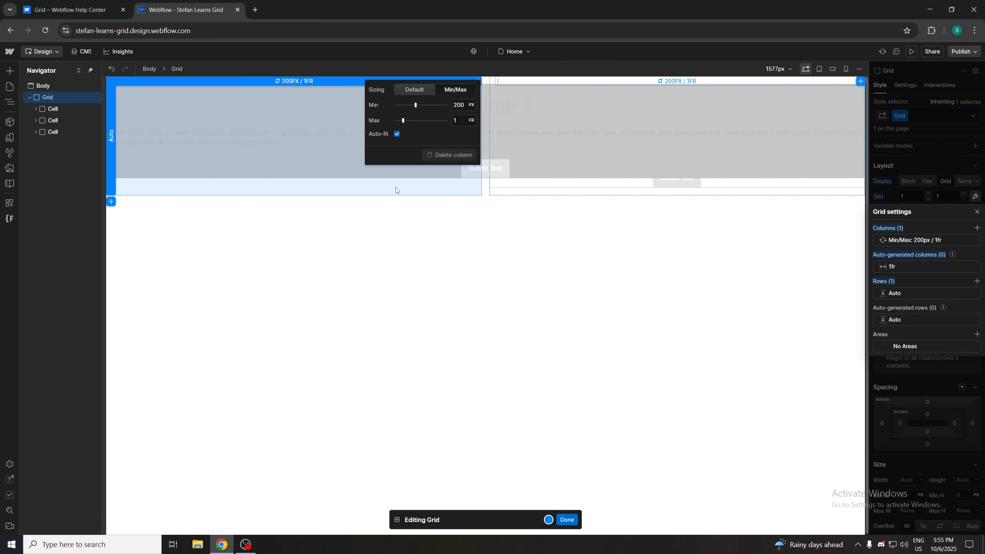
Reread the help article's auto-fit paragraph and exit grid edit mode
click(70, 10)
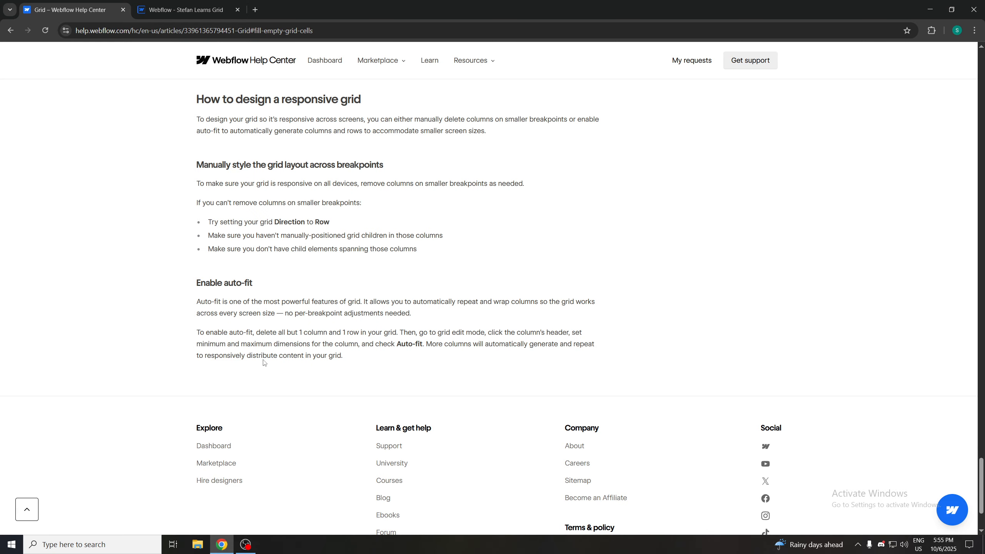
double_click(334, 356)
key(ctrl+Tab)
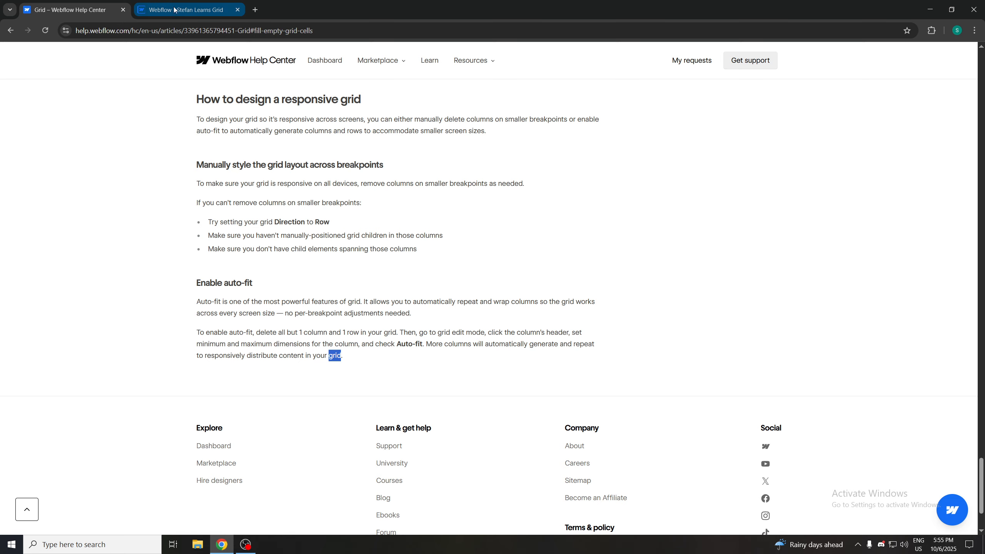
click(550, 233)
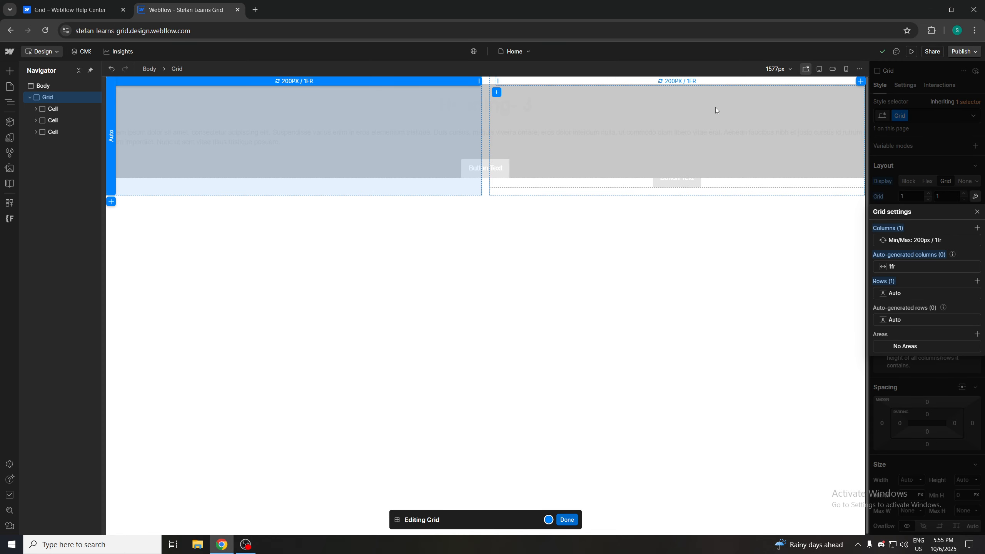
click(566, 520)
Set the purple Cell's position to Relative
click(453, 222)
drag(451, 159, 554, 152)
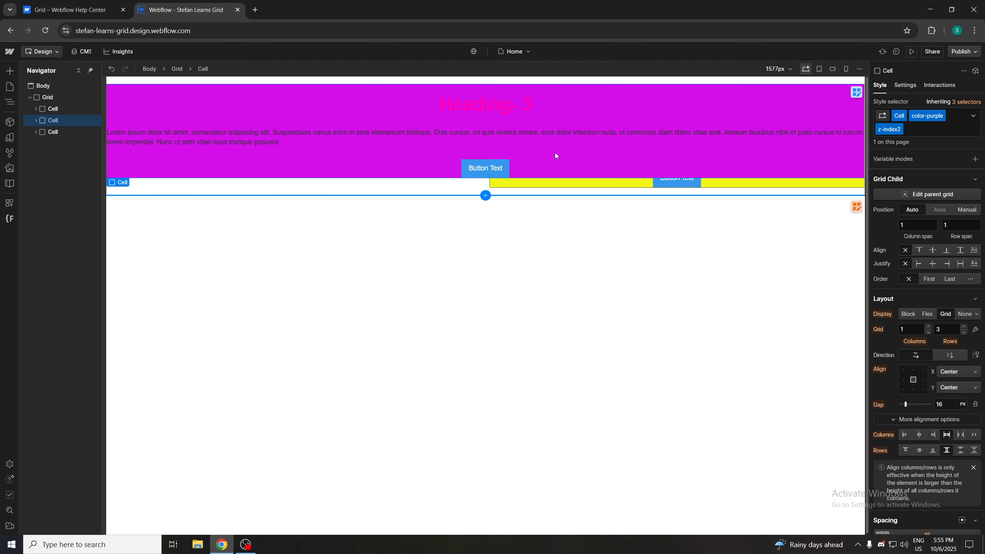
click(630, 132)
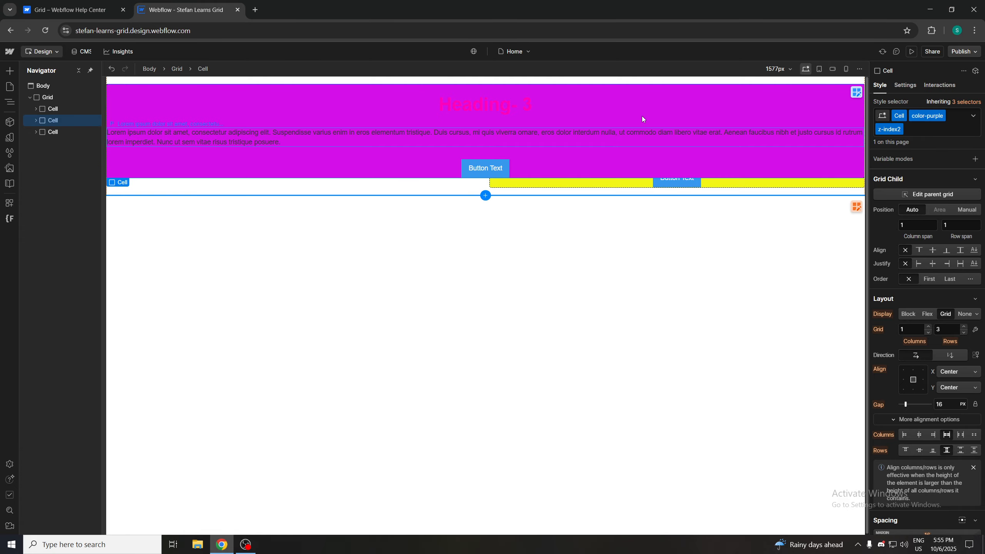
click(625, 102)
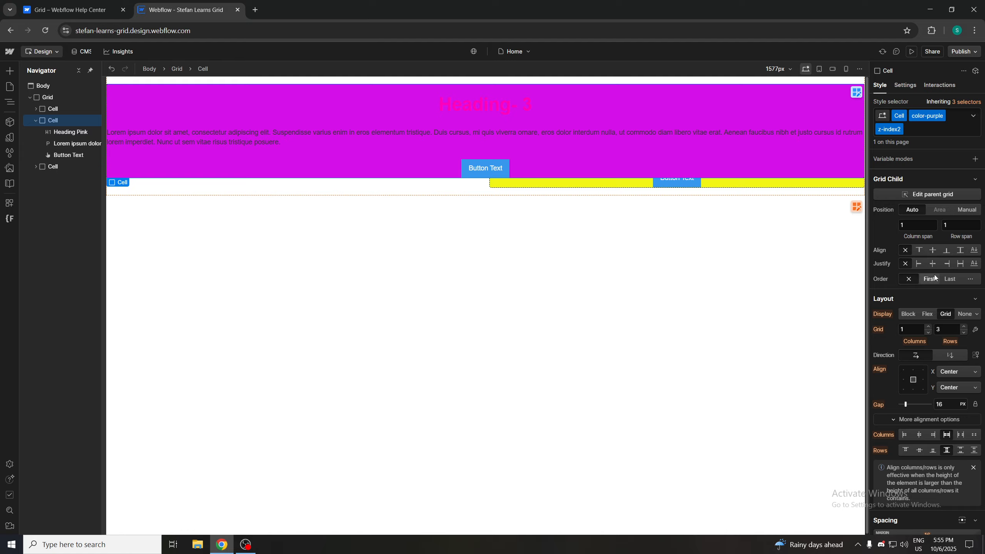
scroll(954, 311, down, 1)
scroll(949, 316, up, 1)
scroll(905, 255, down, 1)
scroll(914, 272, up, 1)
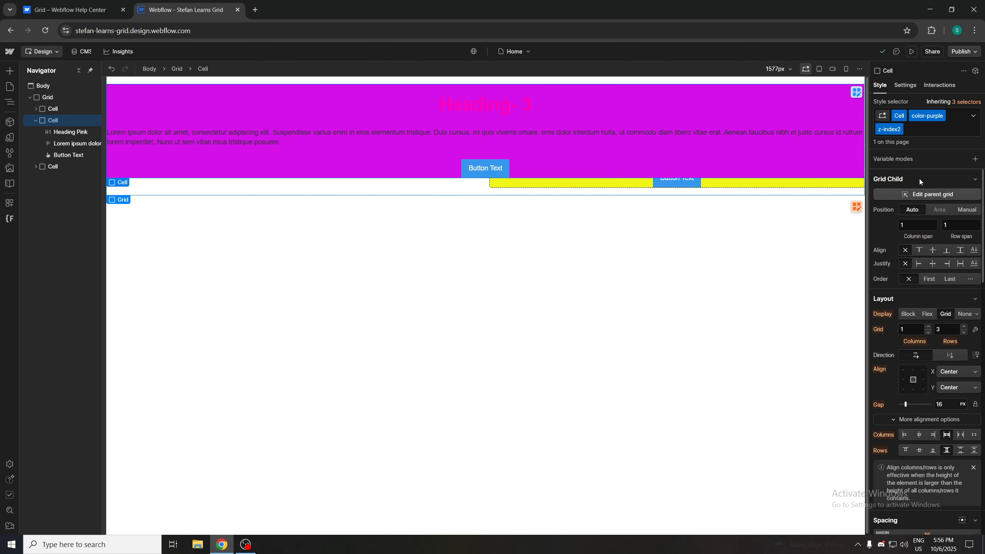
scroll(913, 276, down, 5)
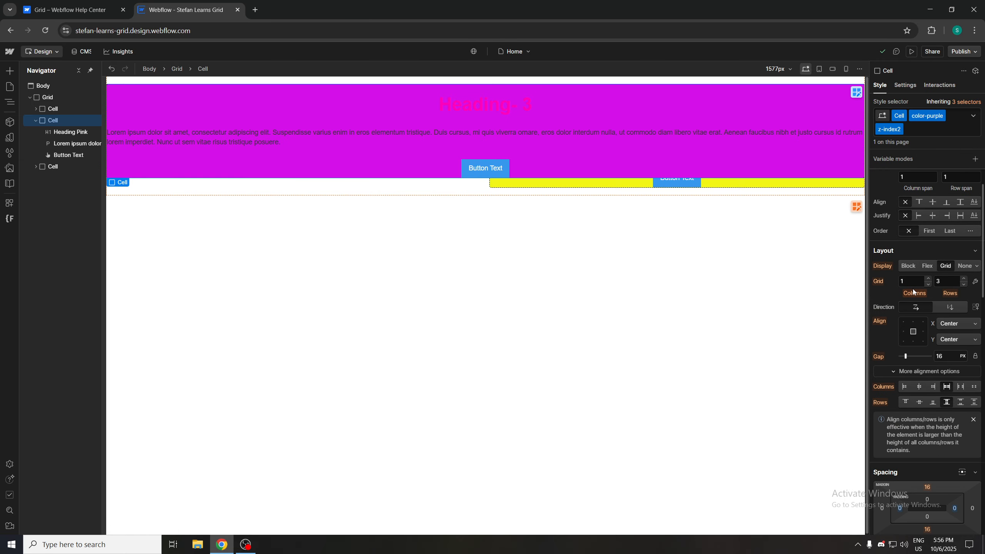
click(930, 467)
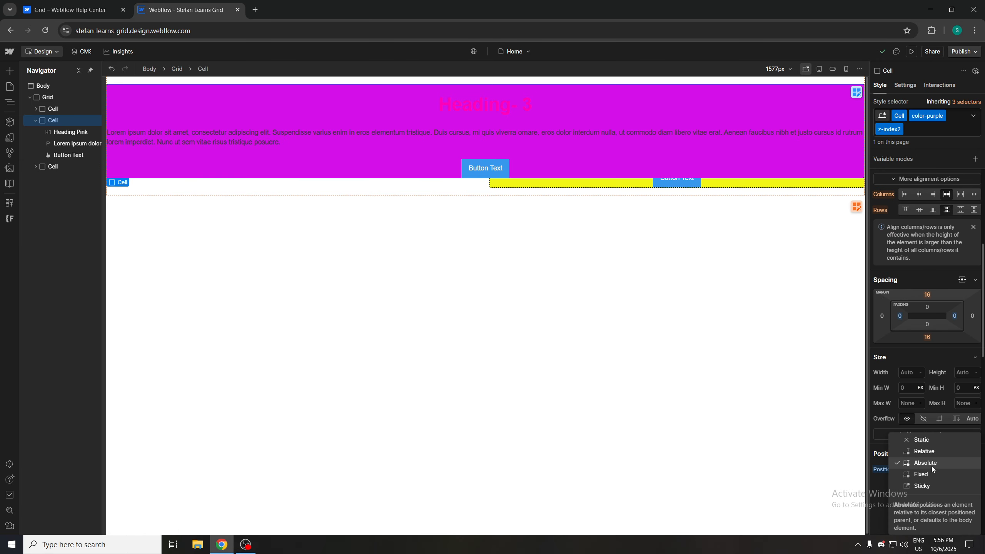
click(935, 454)
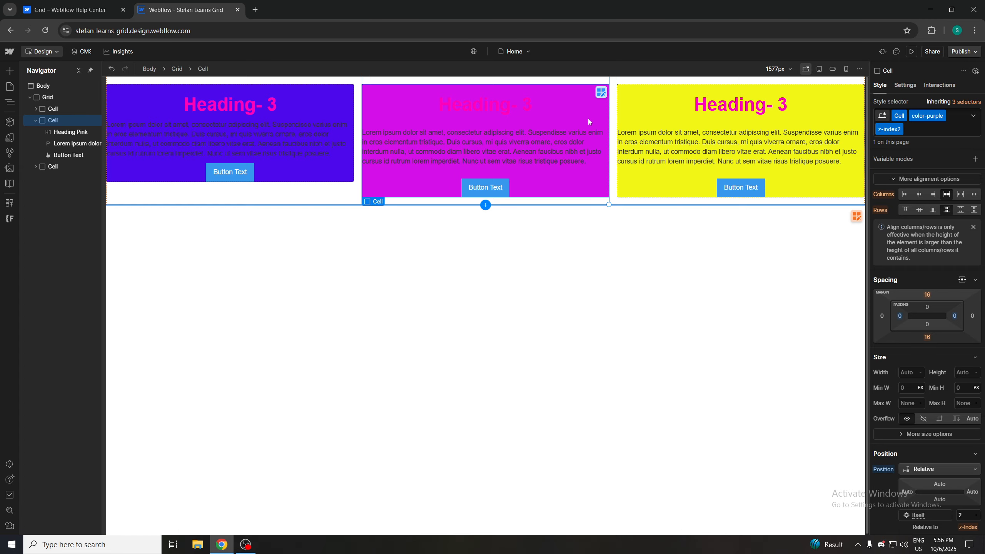
Delete the yellow Cell and undo the deletion
click(366, 226)
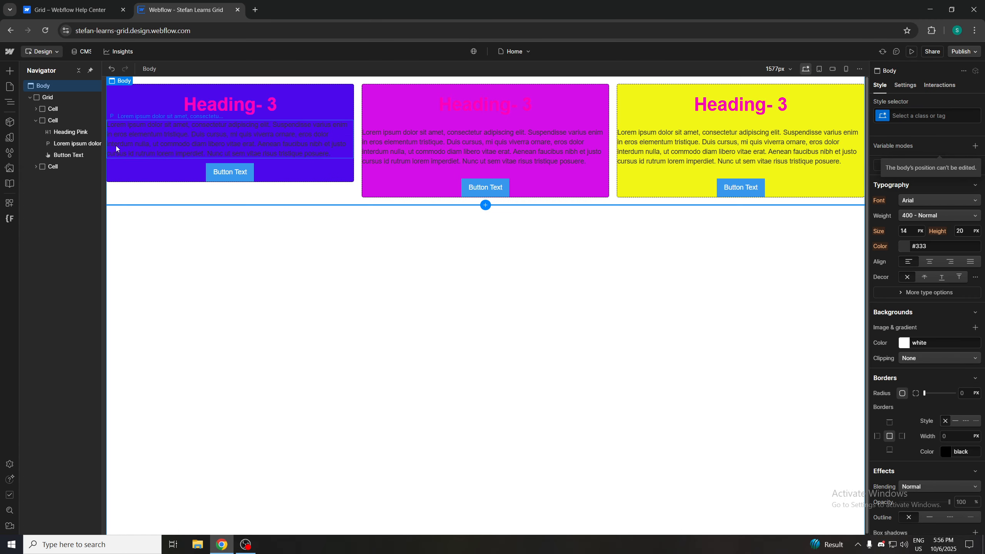
click(51, 167)
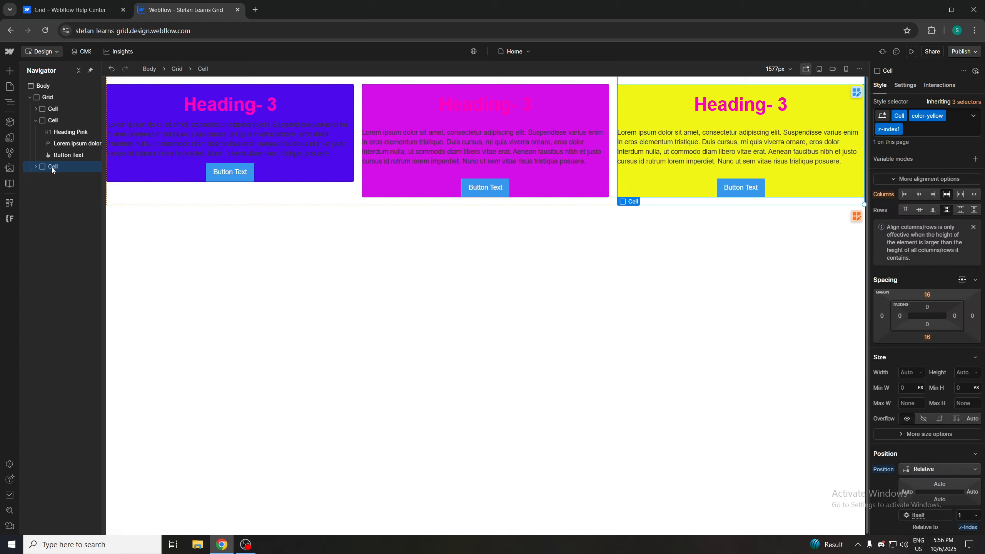
key(Delete)
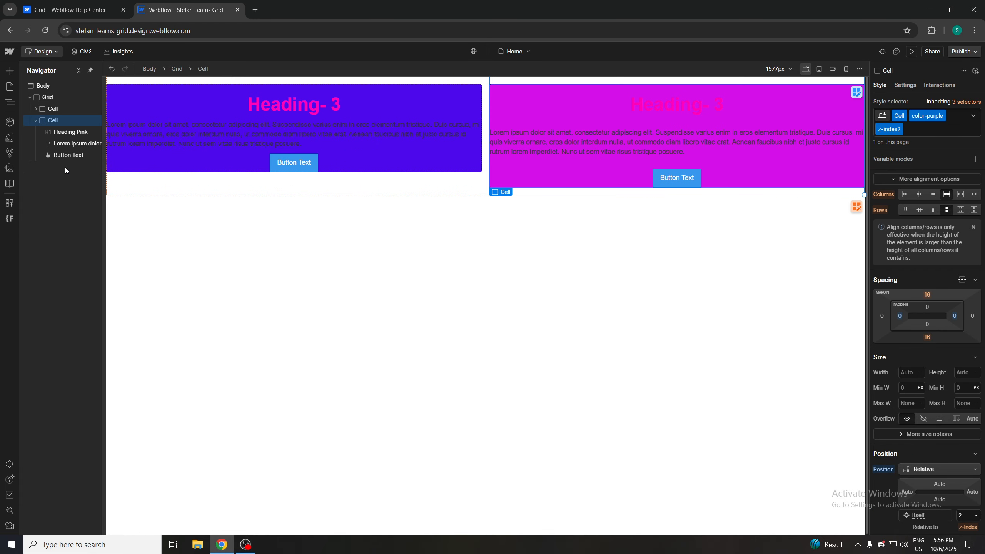
key(ctrl+z)
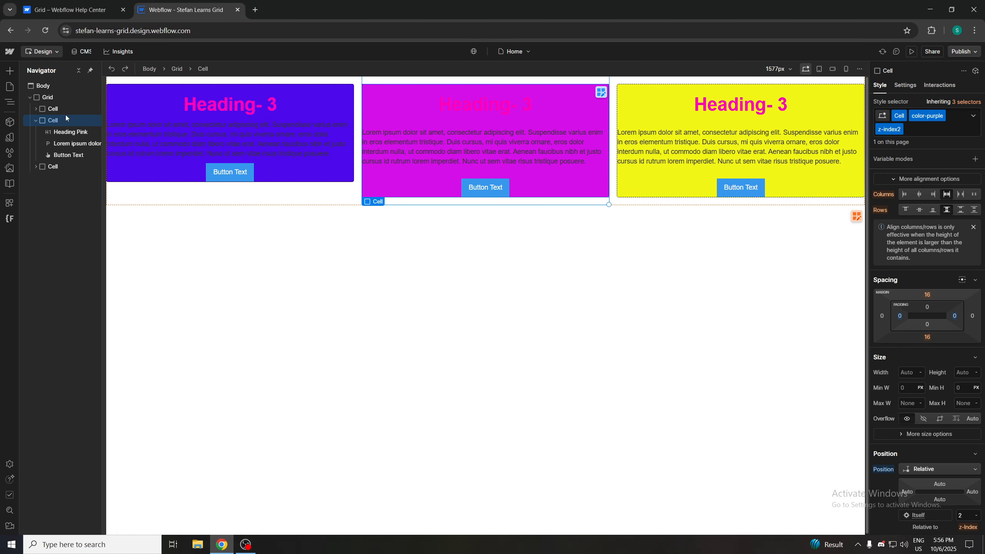
Delete the blue Cell from the Grid
click(36, 122)
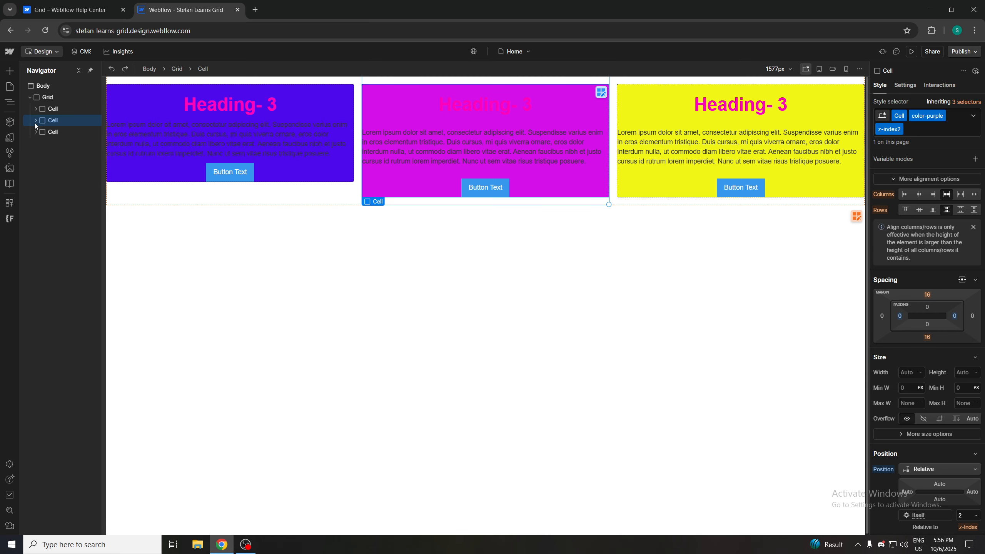
click(53, 132)
click(60, 117)
click(65, 111)
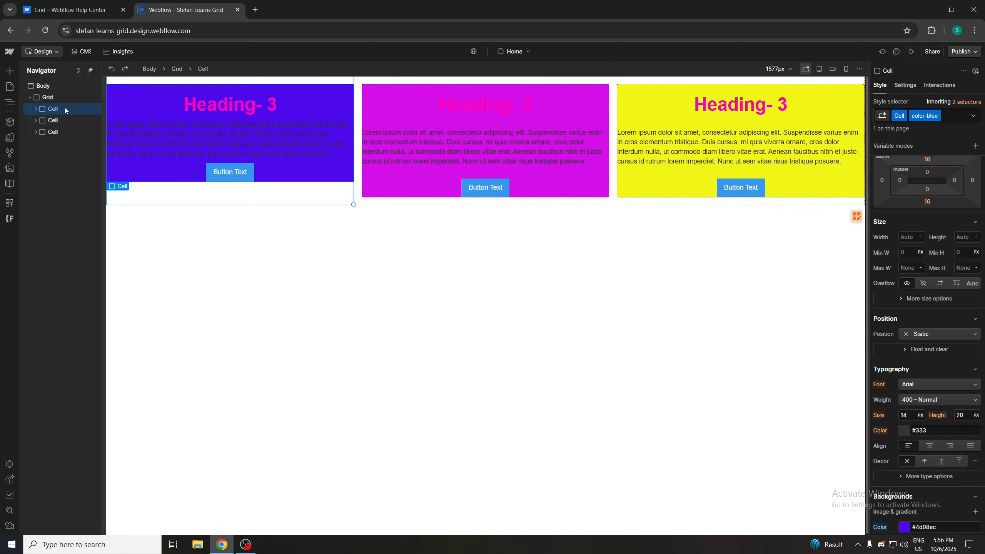
key(Delete)
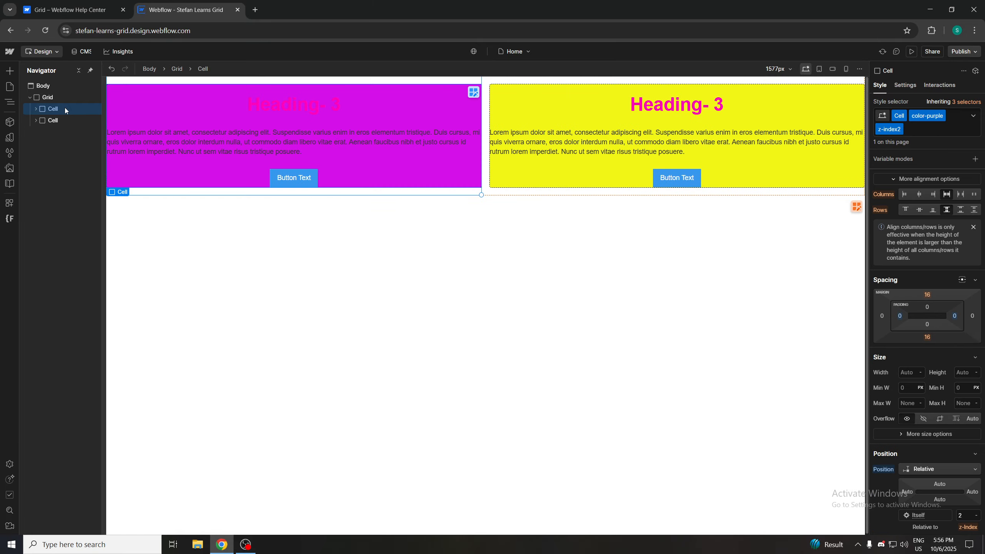
Return to the help article and scroll back through its grid sections
click(504, 260)
click(446, 124)
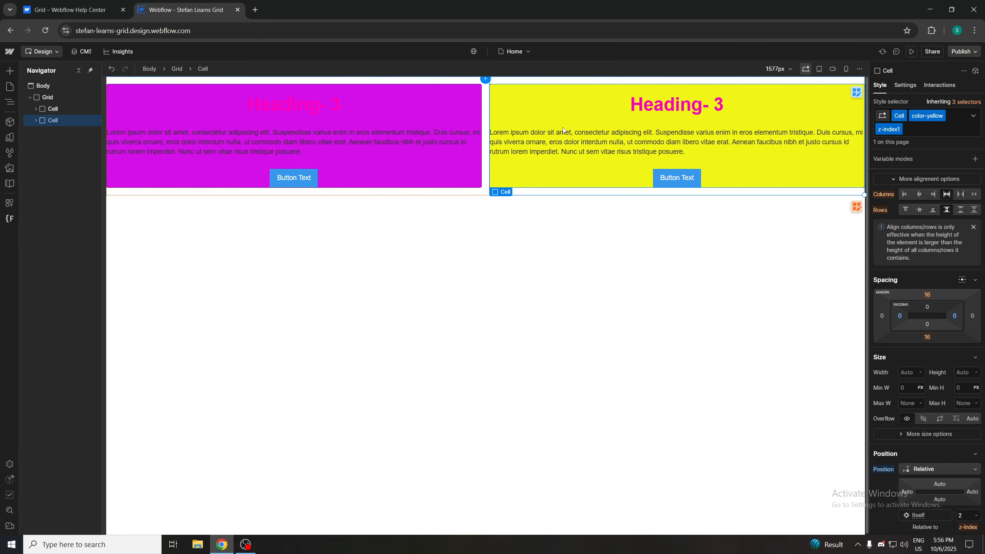
click(550, 282)
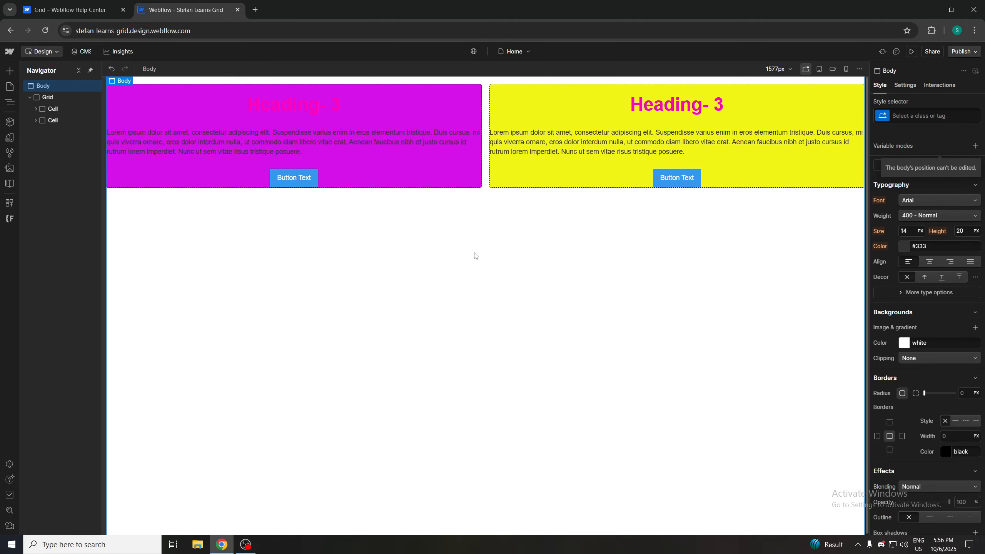
key(ctrl+shift+Tab)
scroll(440, 247, up, 4)
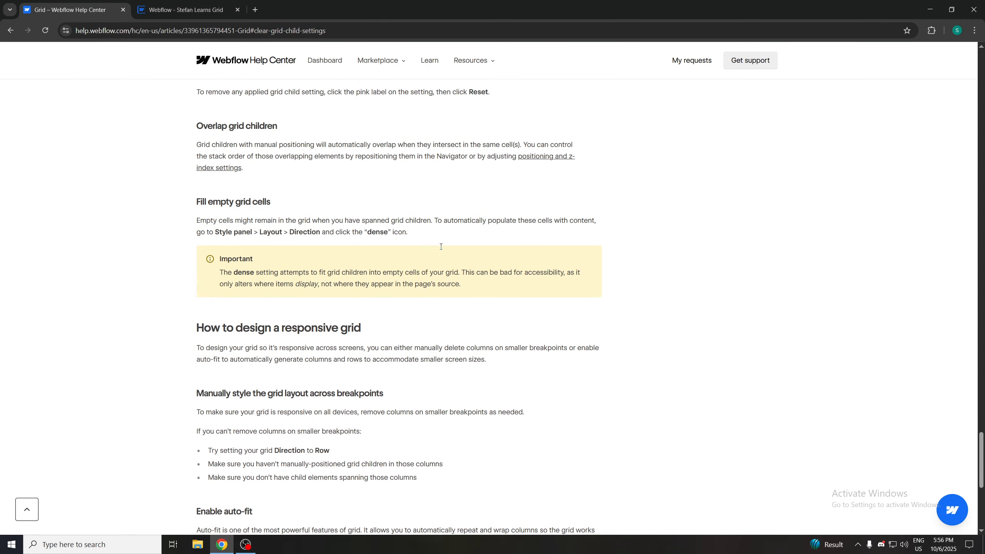
Scroll the grid help article back up to its beginning, checking the design canvas in between
scroll(440, 246, up, 15)
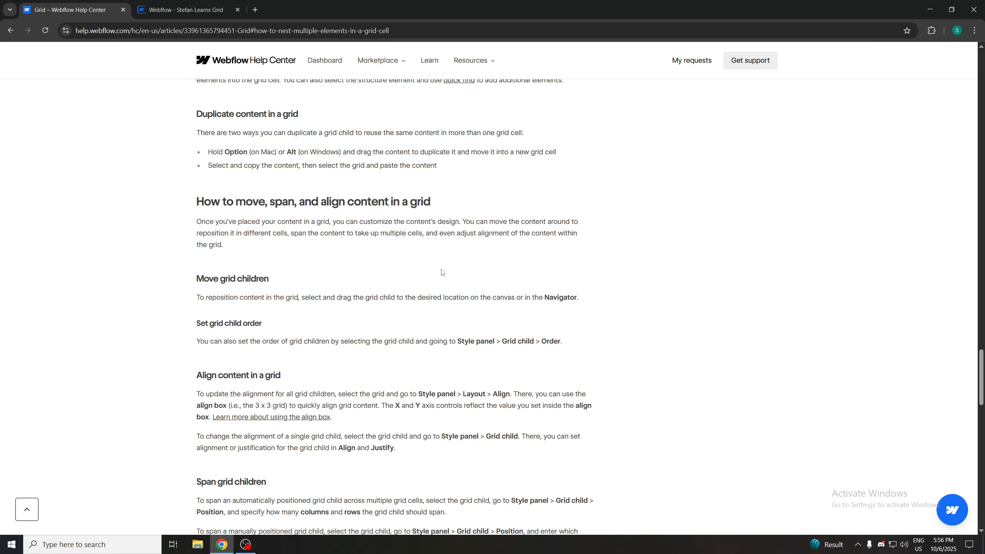
scroll(441, 272, up, 3)
key(ctrl+Tab)
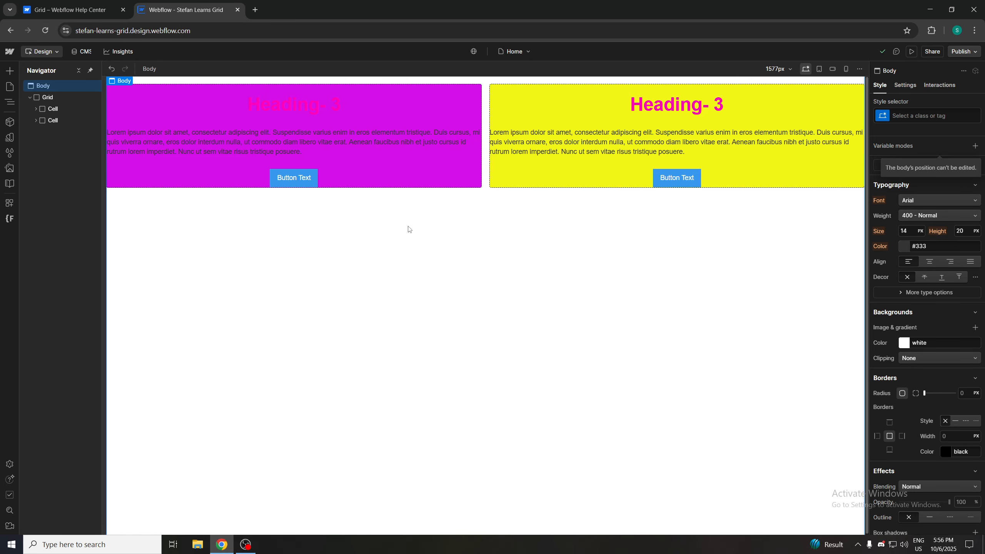
click(73, 10)
scroll(403, 360, up, 15)
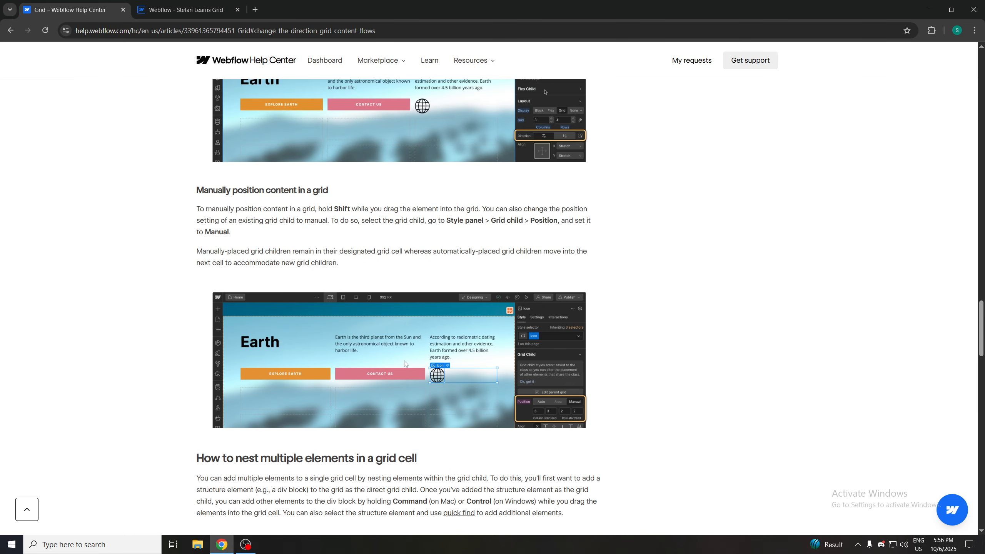
scroll(404, 361, up, 20)
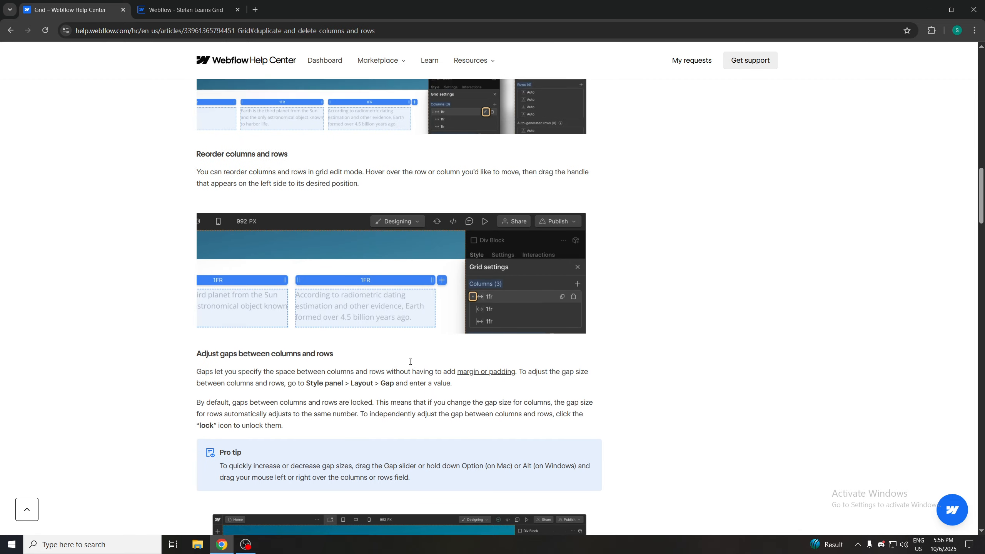
scroll(444, 358, up, 6)
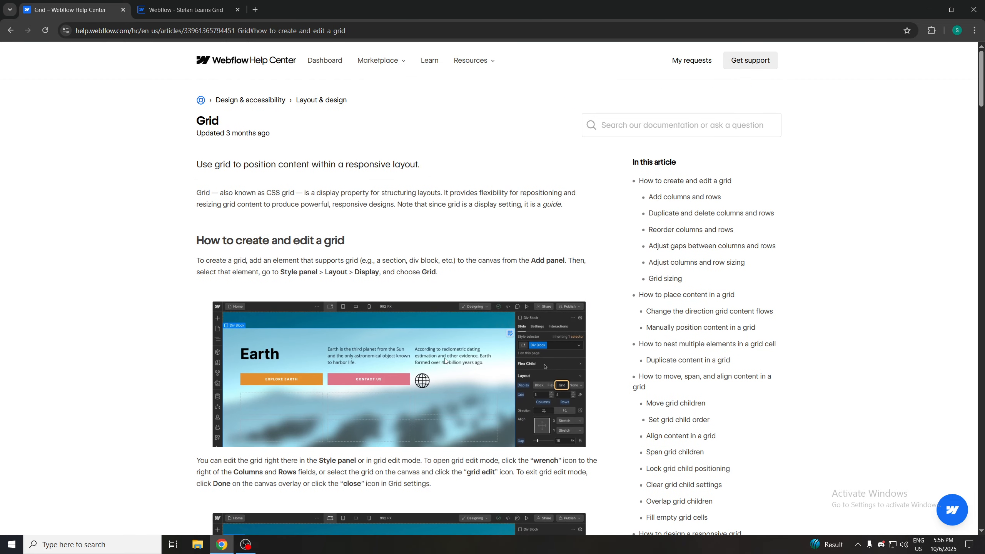
click(186, 10)
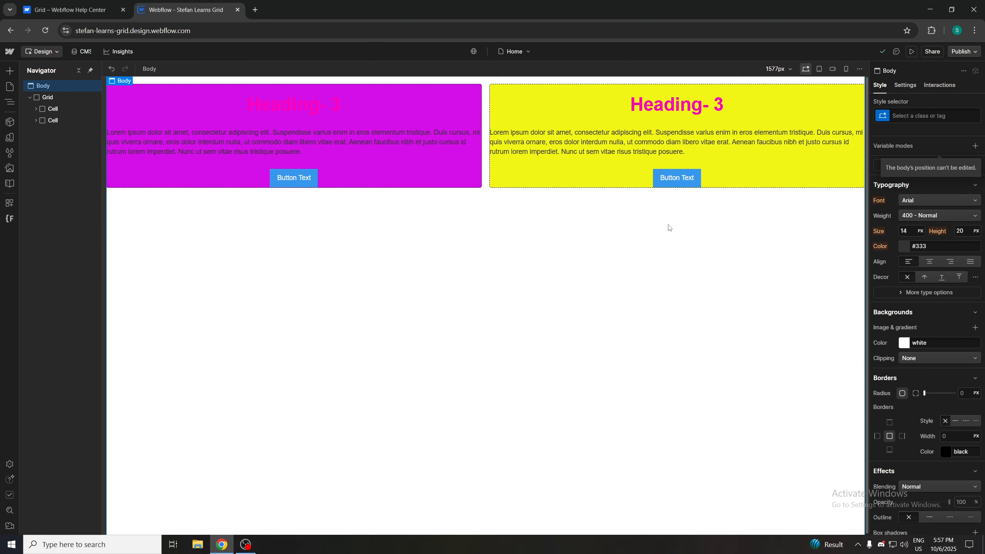
Read the help article's sections on columns, rows, gaps and grid sizing, then return to the design canvas
right_click(636, 214)
key(ctrl+Tab)
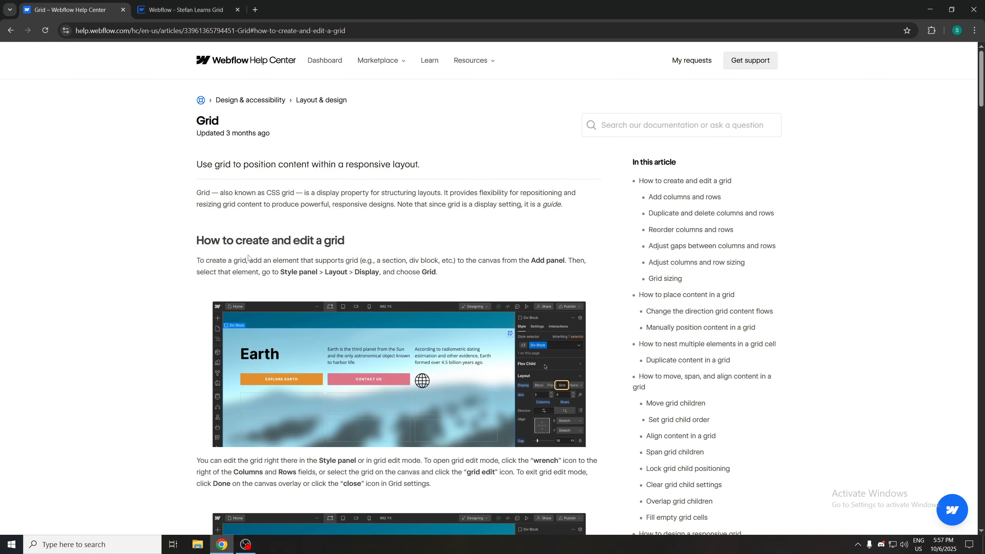
scroll(366, 256, down, 16)
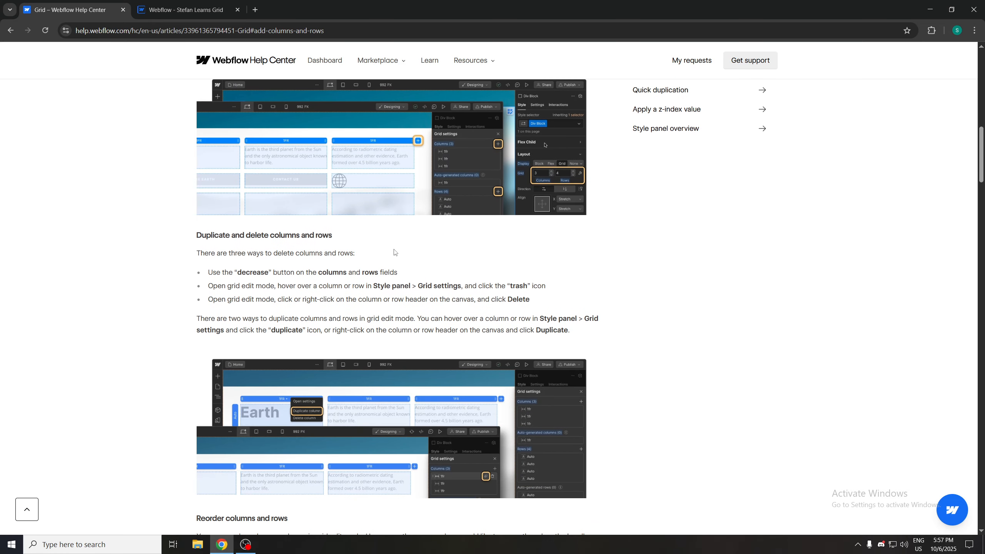
scroll(560, 304, down, 5)
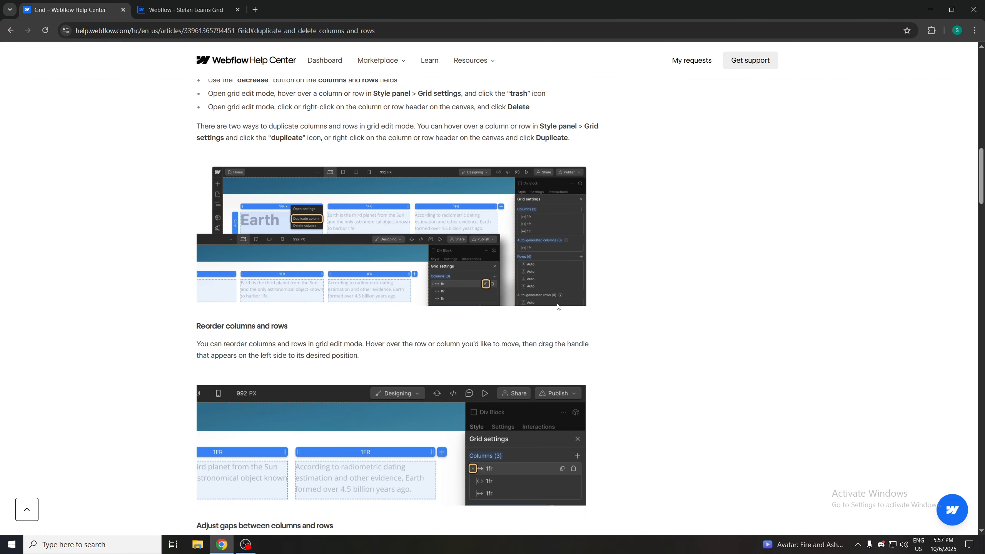
scroll(558, 307, down, 14)
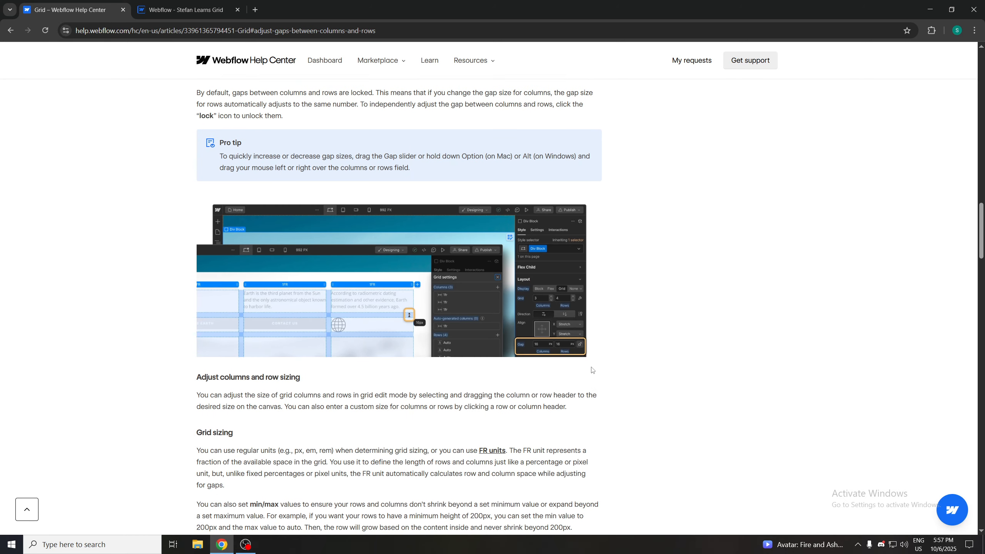
scroll(591, 369, down, 4)
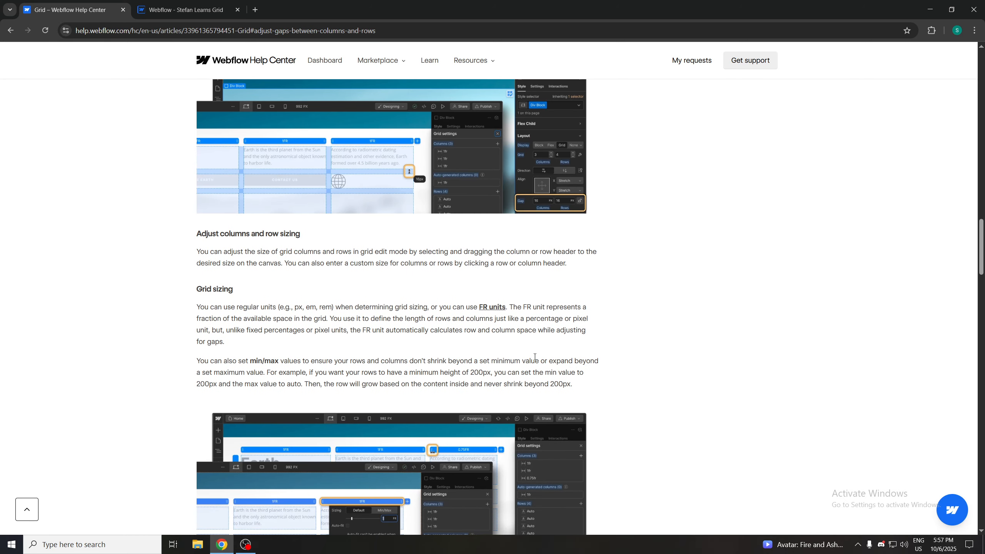
scroll(534, 357, down, 9)
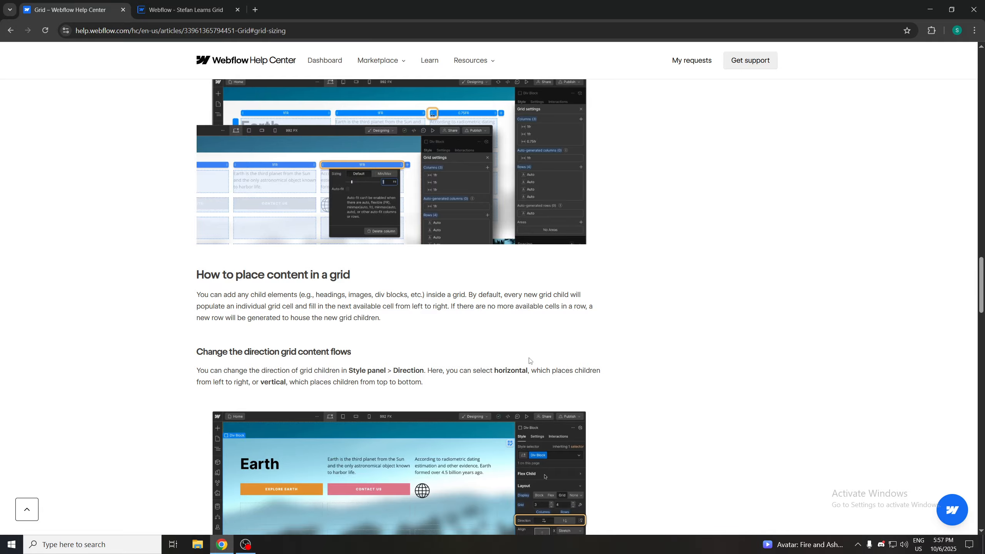
click(178, 10)
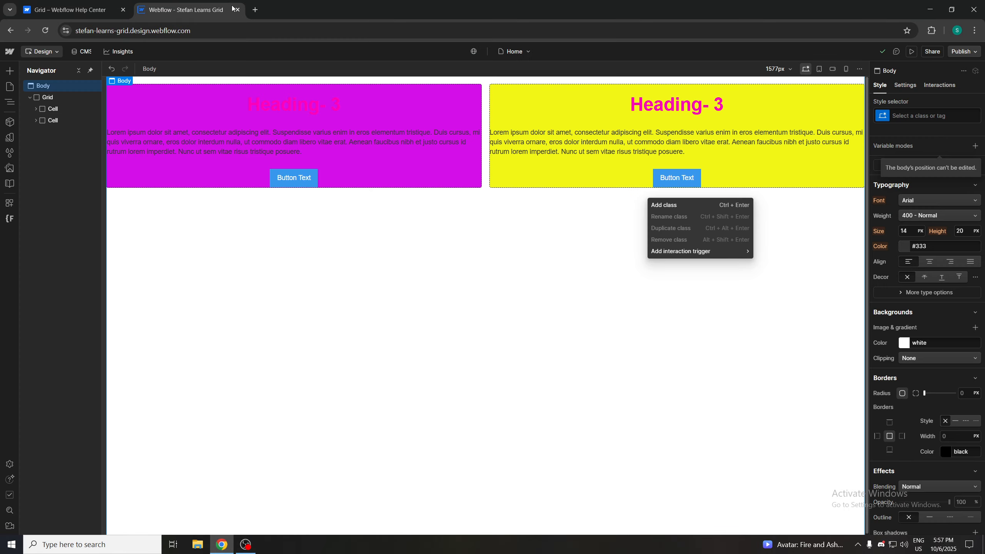
click(382, 277)
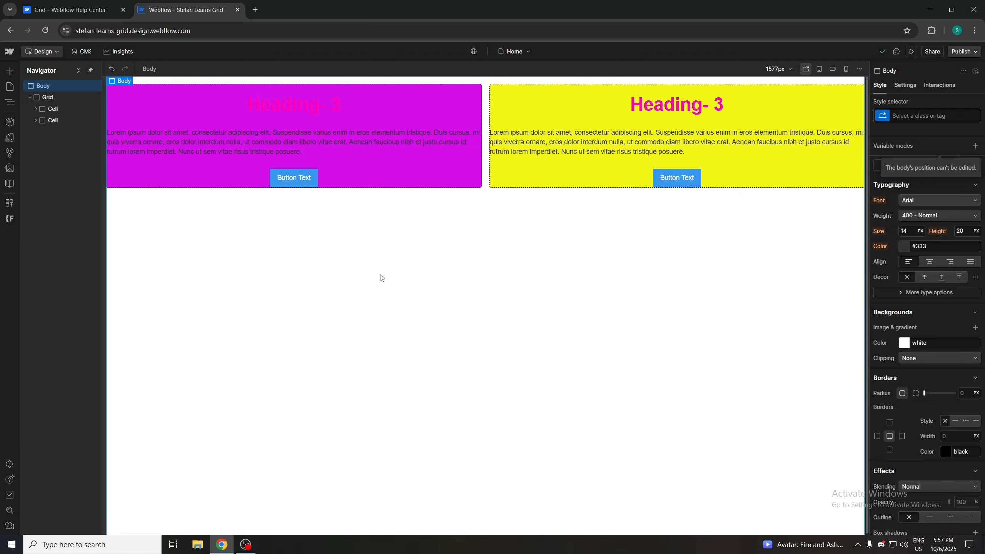